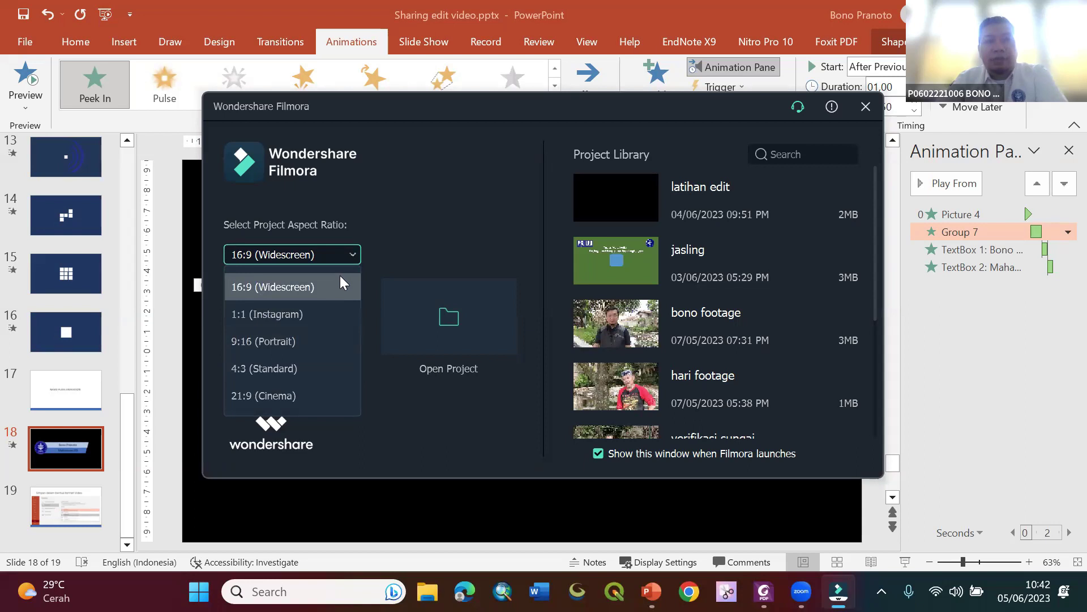
- Open the existing "latihan edit" project from the project library
{"action": "left_click", "coordinate": [403, 226]}
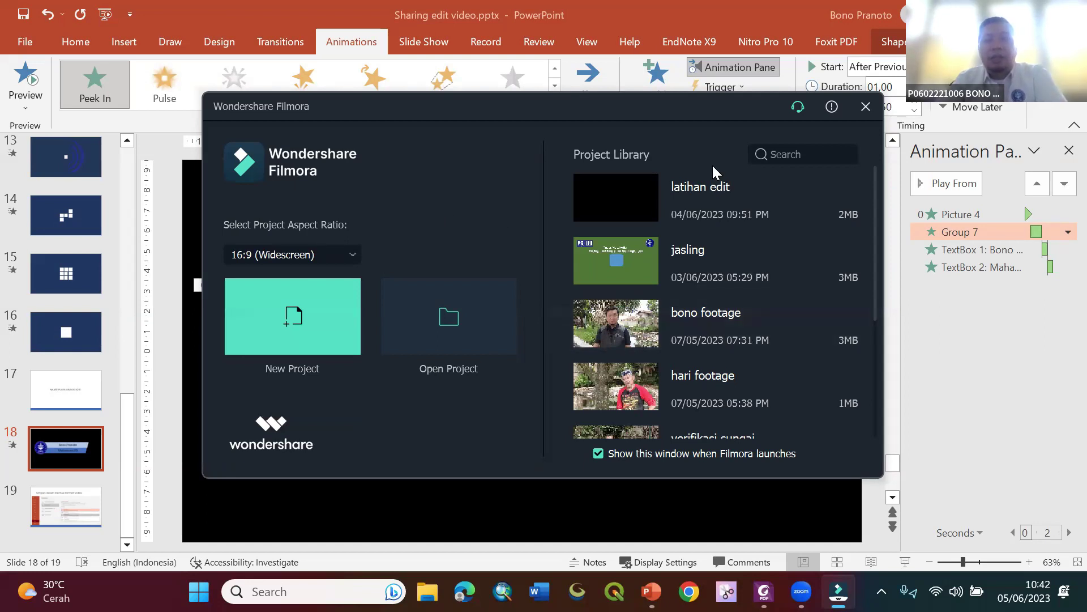
{"action": "left_click", "coordinate": [677, 189]}
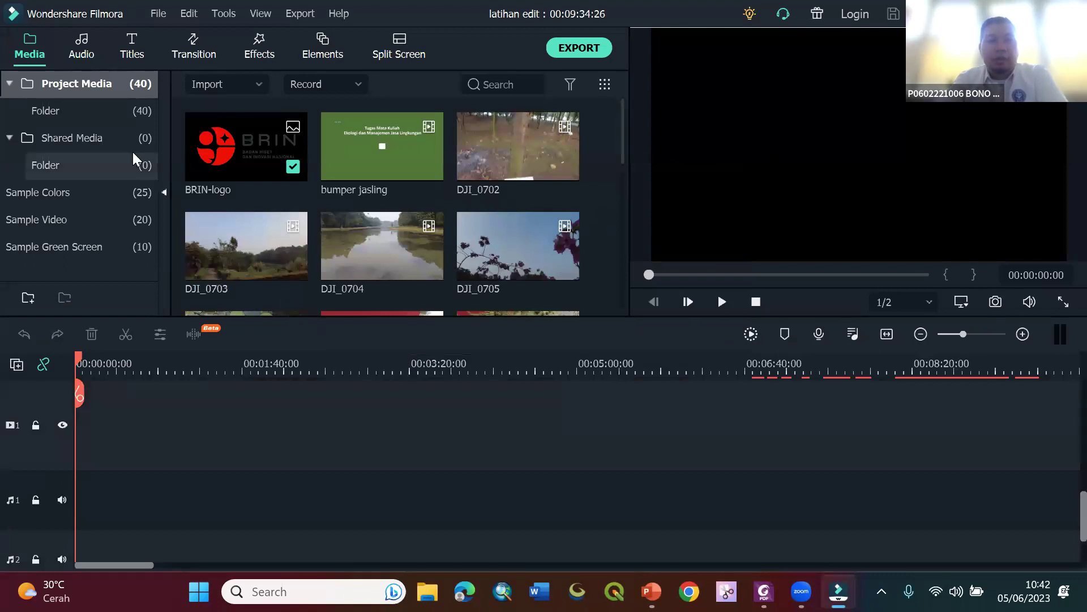
- Review the project settings and accept 16:9 (Widescreen), 1920 x 1080 (Full HD) at 30 fps
{"action": "left_click", "coordinate": [158, 16]}
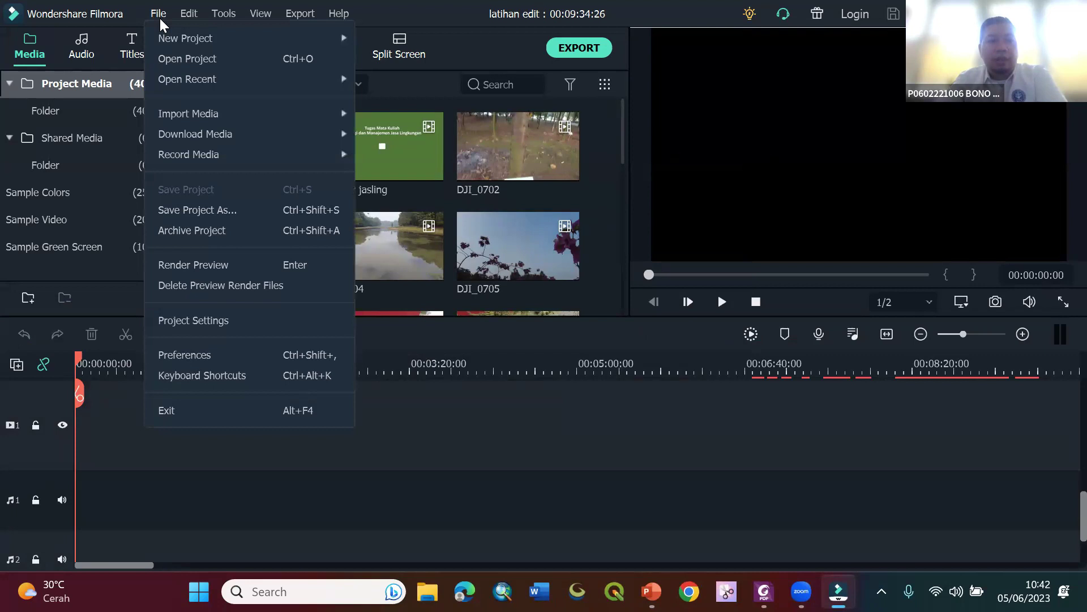
{"action": "left_click", "coordinate": [187, 321]}
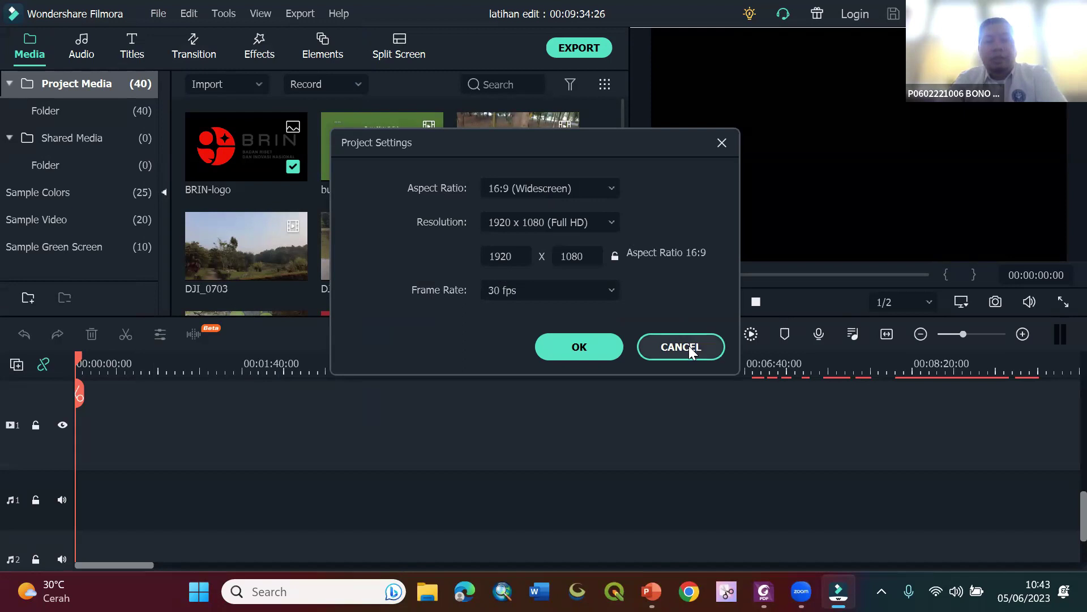
{"action": "left_click", "coordinate": [592, 345]}
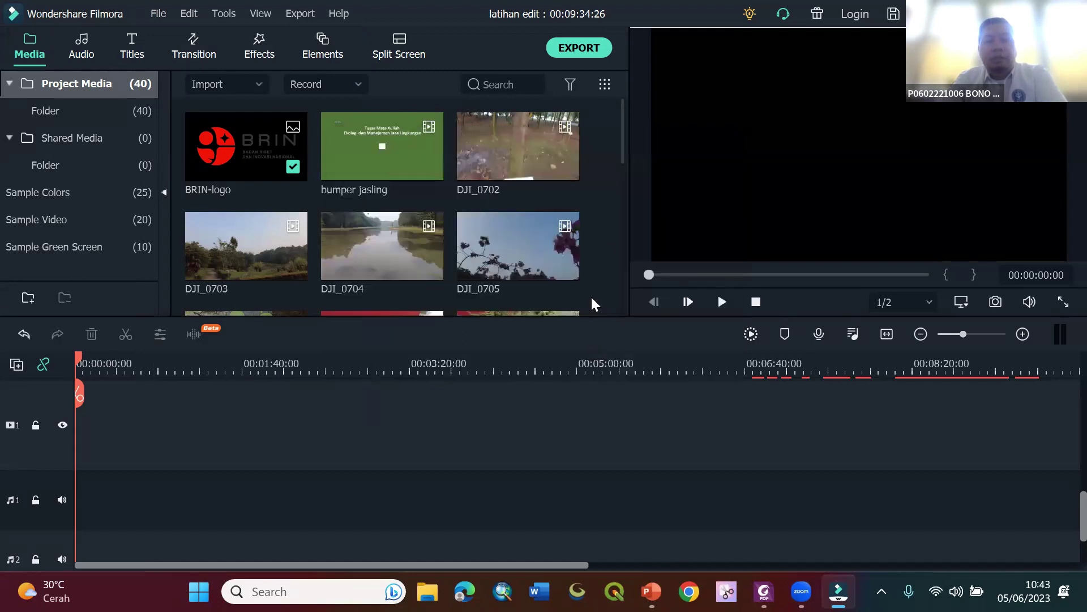
- Check the shared media section and return to the Folder inside the project media
{"action": "scroll", "coordinate": [606, 233], "scroll_direction": "down", "scroll_amount": 5}
{"action": "scroll", "coordinate": [606, 233], "scroll_direction": "up", "scroll_amount": 5}
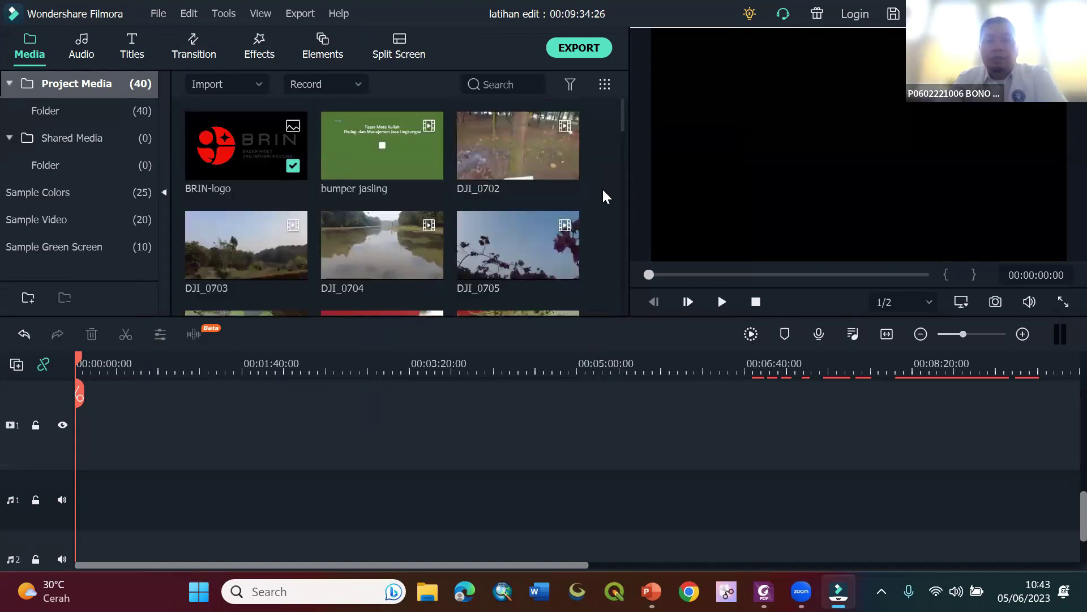
{"action": "left_click", "coordinate": [104, 151]}
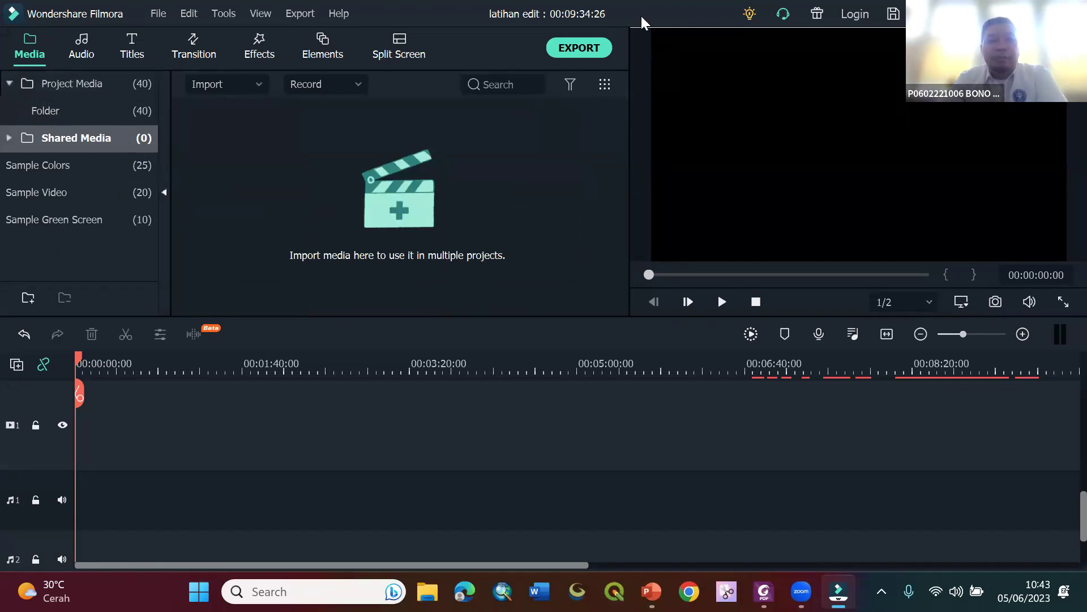
{"action": "left_click", "coordinate": [109, 108]}
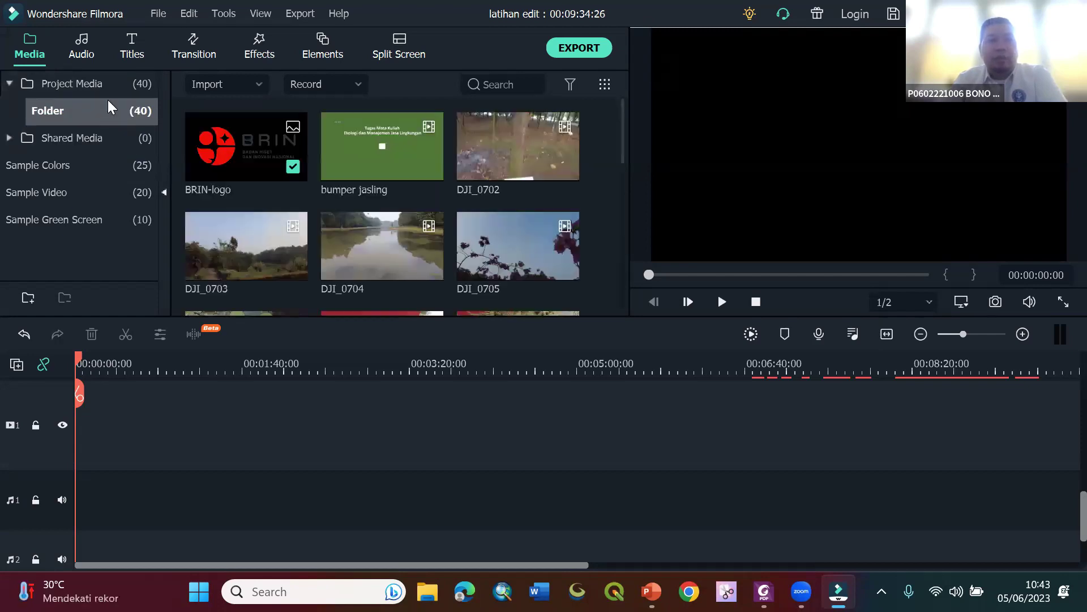
{"action": "right_click", "coordinate": [598, 120]}
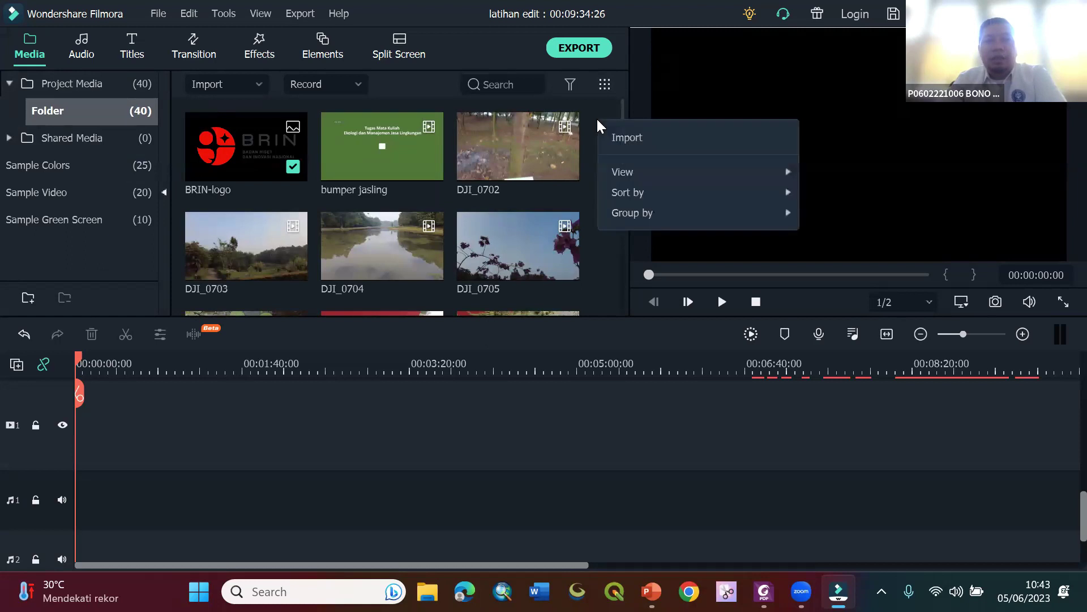
{"action": "left_click", "coordinate": [622, 142]}
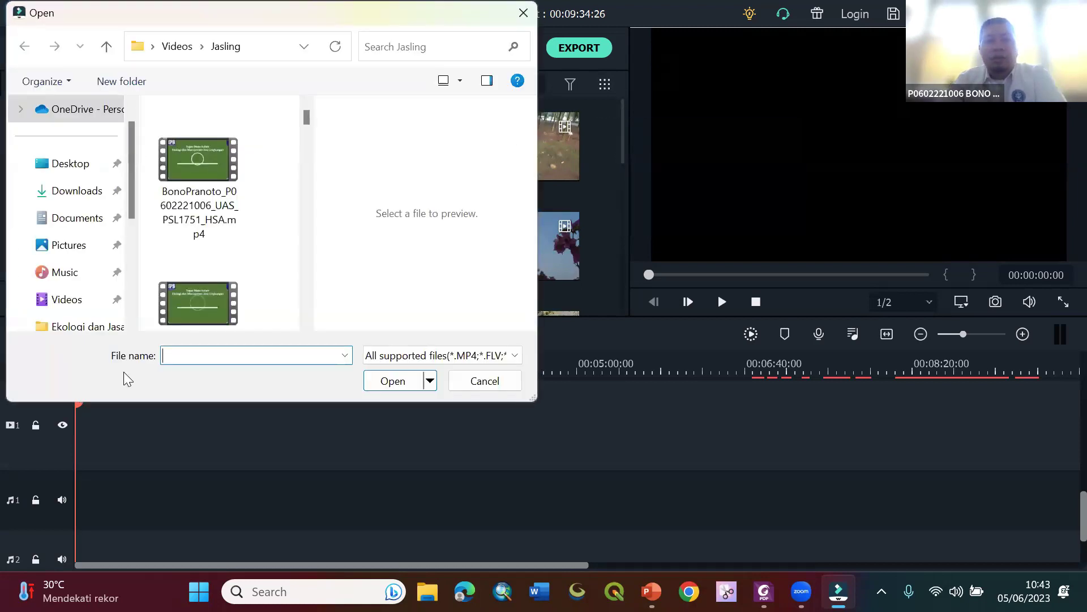
{"action": "scroll", "coordinate": [172, 273], "scroll_direction": "down", "scroll_amount": 3}
{"action": "scroll", "coordinate": [172, 273], "scroll_direction": "up", "scroll_amount": 3}
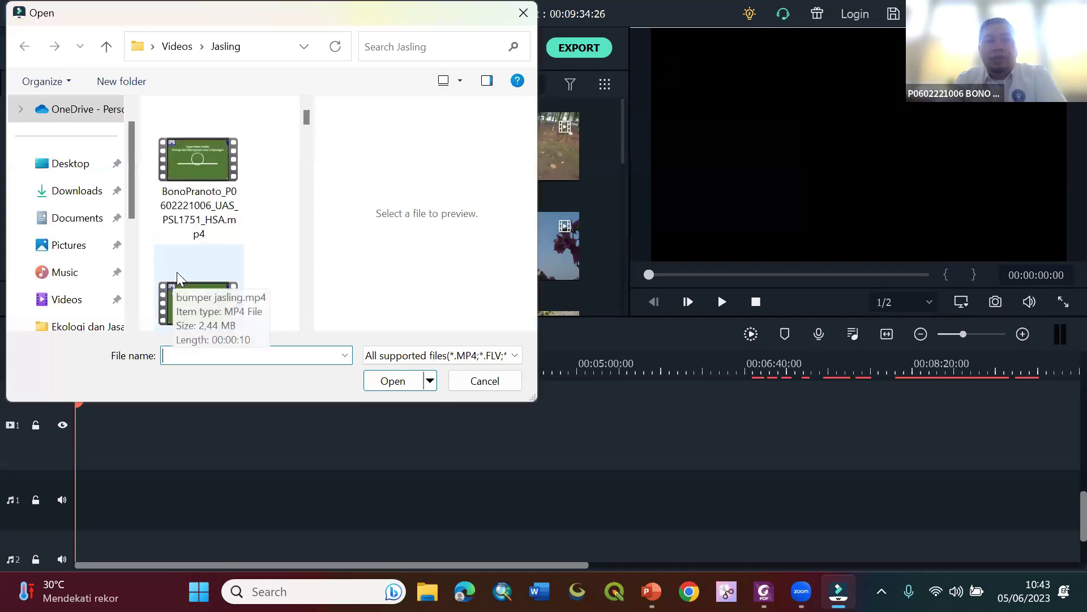
{"action": "scroll", "coordinate": [305, 266], "scroll_direction": "down", "scroll_amount": 1}
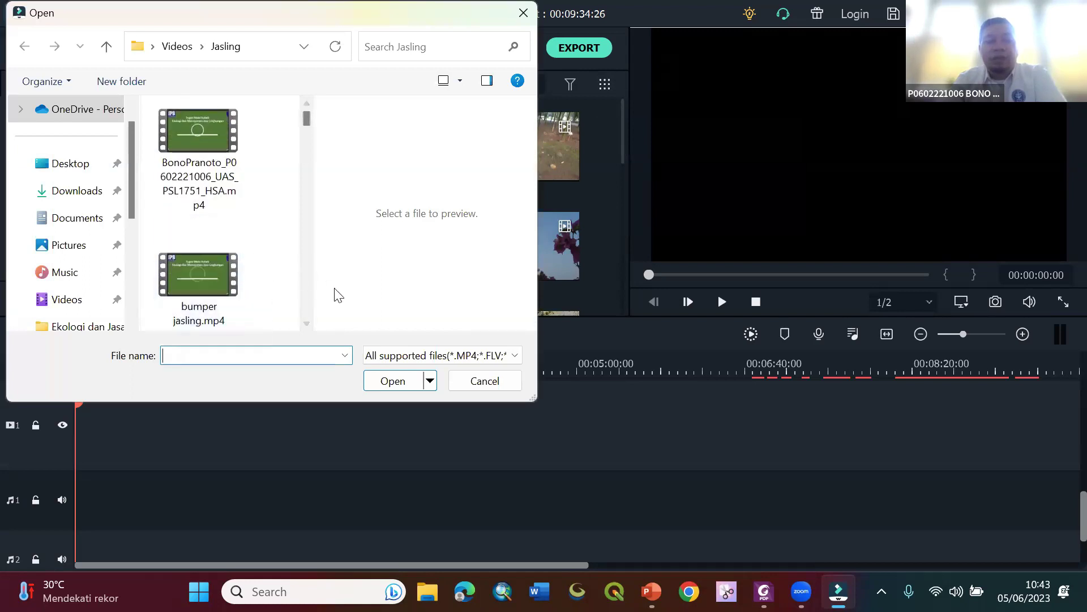
{"action": "left_click", "coordinate": [502, 383]}
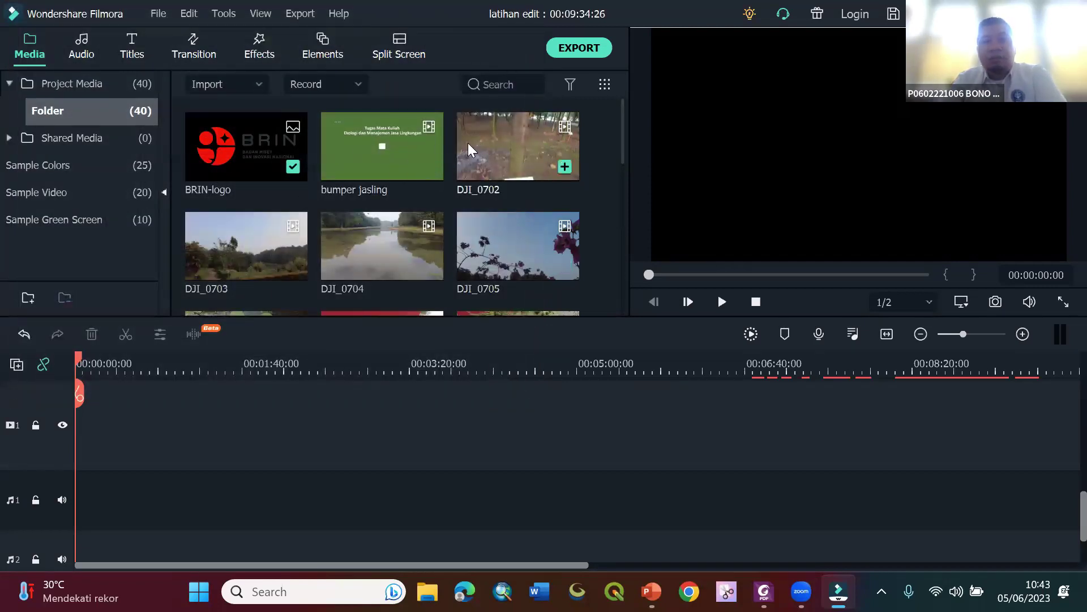
- Look through all the clips, images and audio recordings in the project media folder
{"action": "scroll", "coordinate": [496, 150], "scroll_direction": "down", "scroll_amount": 6}
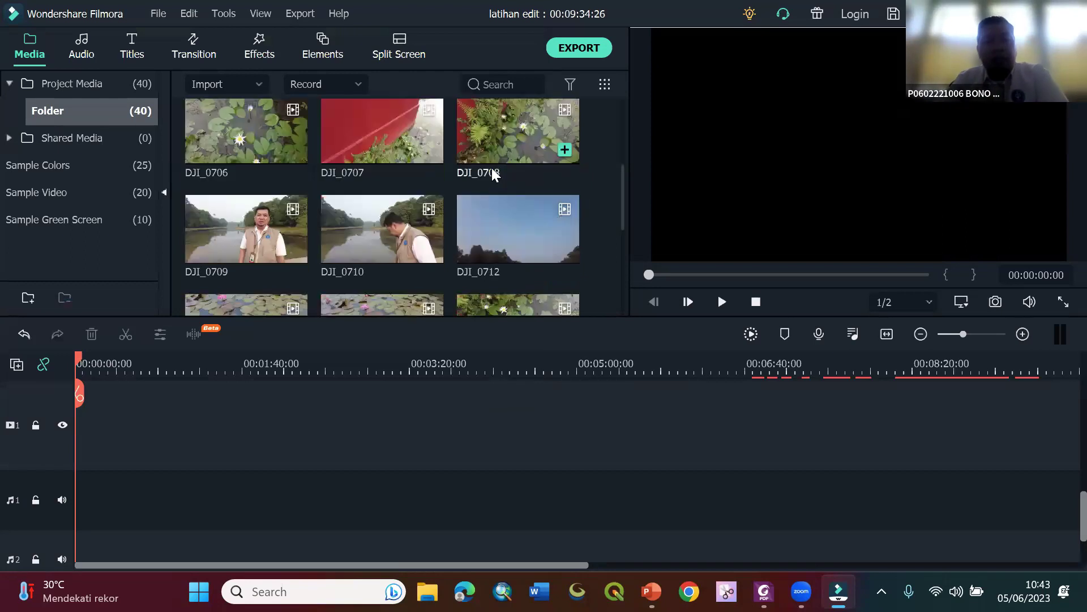
{"action": "scroll", "coordinate": [491, 169], "scroll_direction": "down", "scroll_amount": 8}
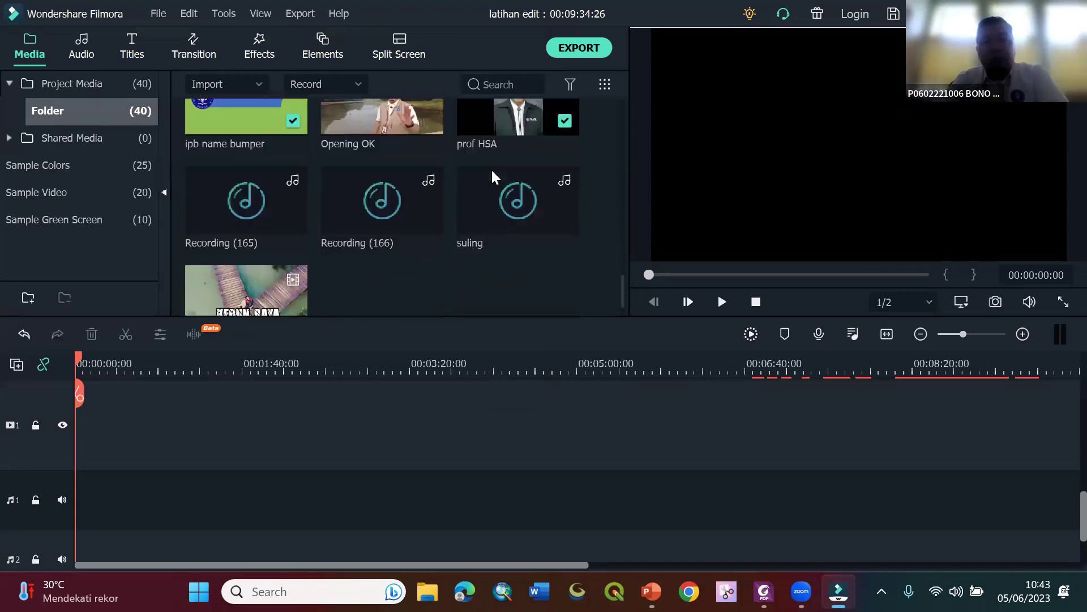
{"action": "scroll", "coordinate": [491, 169], "scroll_direction": "up", "scroll_amount": 5}
{"action": "scroll", "coordinate": [492, 170], "scroll_direction": "up", "scroll_amount": 3}
{"action": "scroll", "coordinate": [492, 170], "scroll_direction": "up", "scroll_amount": 3}
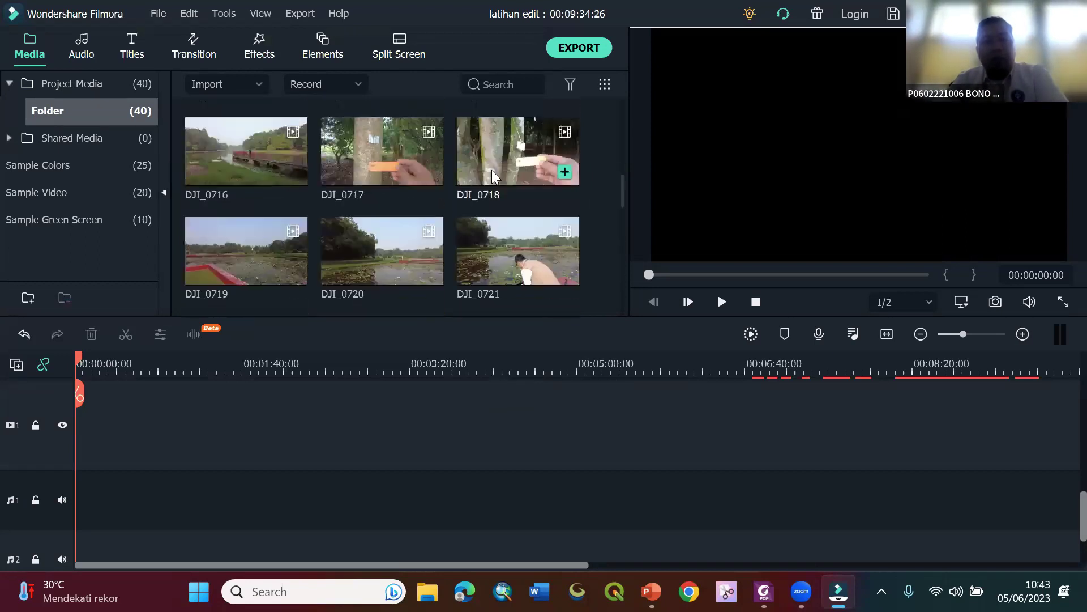
{"action": "scroll", "coordinate": [492, 170], "scroll_direction": "up", "scroll_amount": 6}
{"action": "scroll", "coordinate": [492, 170], "scroll_direction": "down", "scroll_amount": 3}
{"action": "scroll", "coordinate": [492, 170], "scroll_direction": "up", "scroll_amount": 3}
{"action": "scroll", "coordinate": [493, 172], "scroll_direction": "up", "scroll_amount": 1}
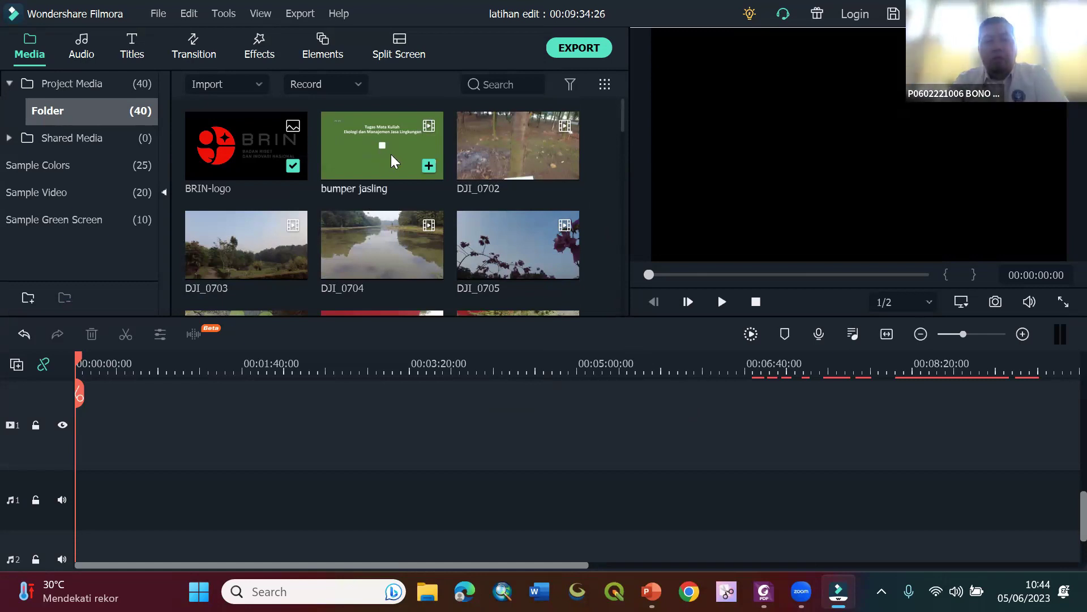
- Place the bumper jasling clip at the start of video track 1 and play it back from the beginning
{"action": "left_click_drag", "start_coordinate": [390, 153], "coordinate": [79, 440]}
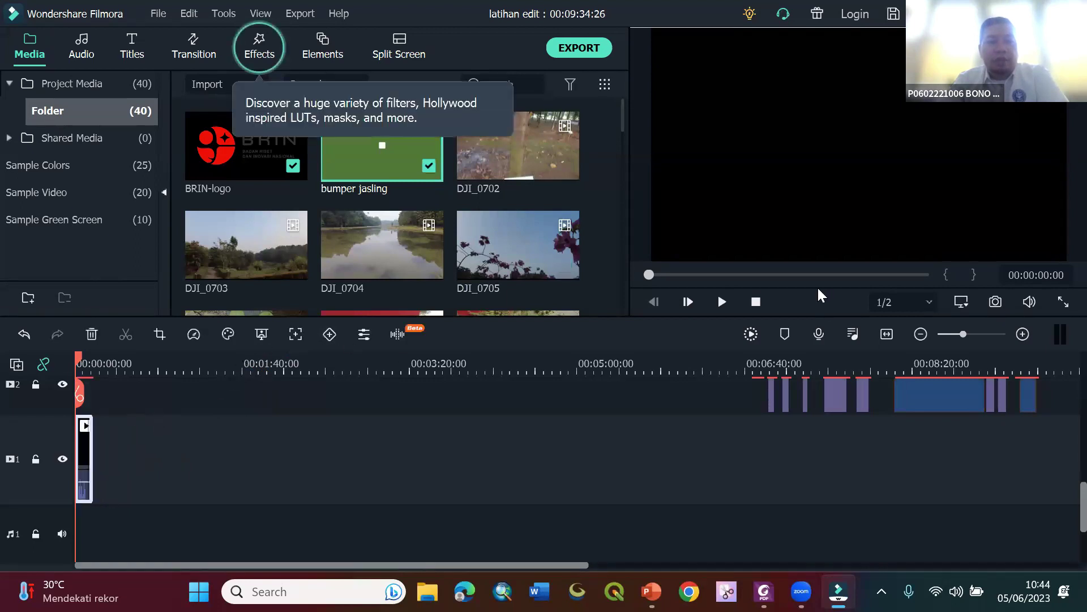
{"action": "left_click", "coordinate": [719, 306]}
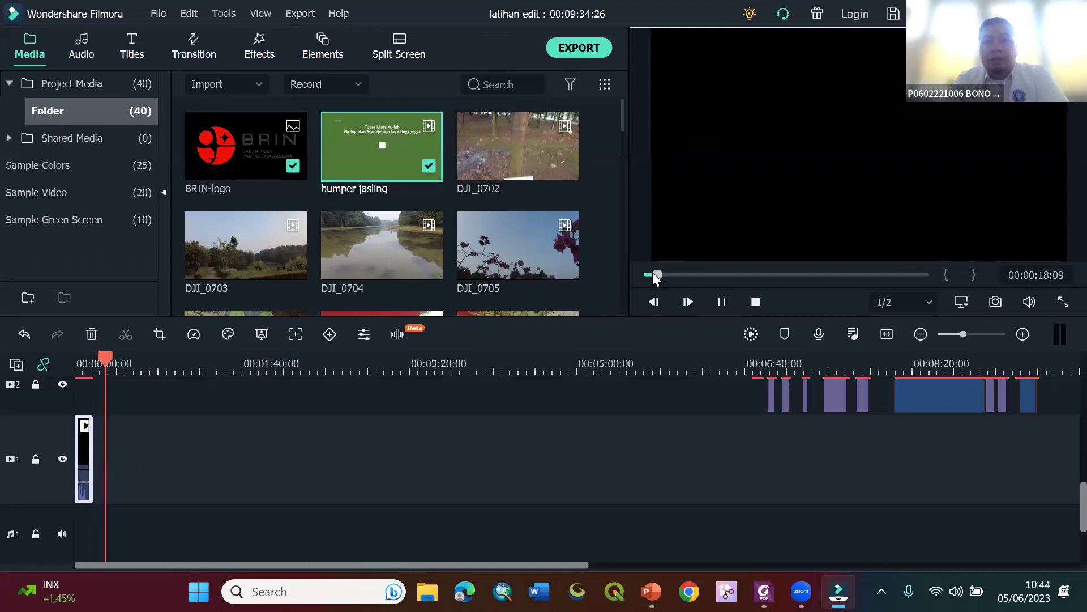
{"action": "left_click_drag", "start_coordinate": [652, 273], "coordinate": [627, 273]}
{"action": "key", "text": "space"}
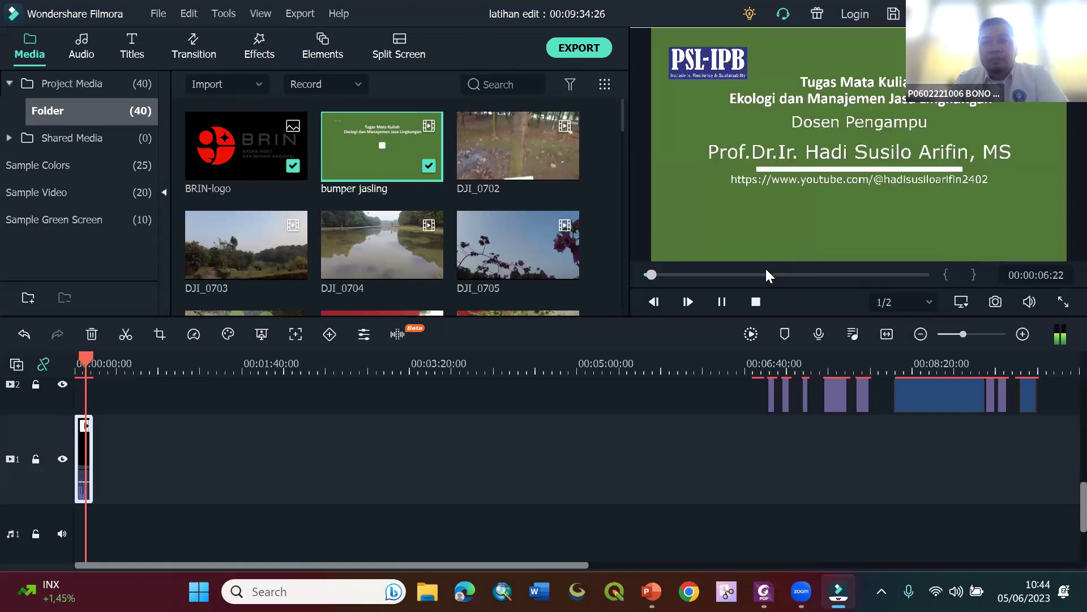
{"action": "left_click", "coordinate": [722, 301]}
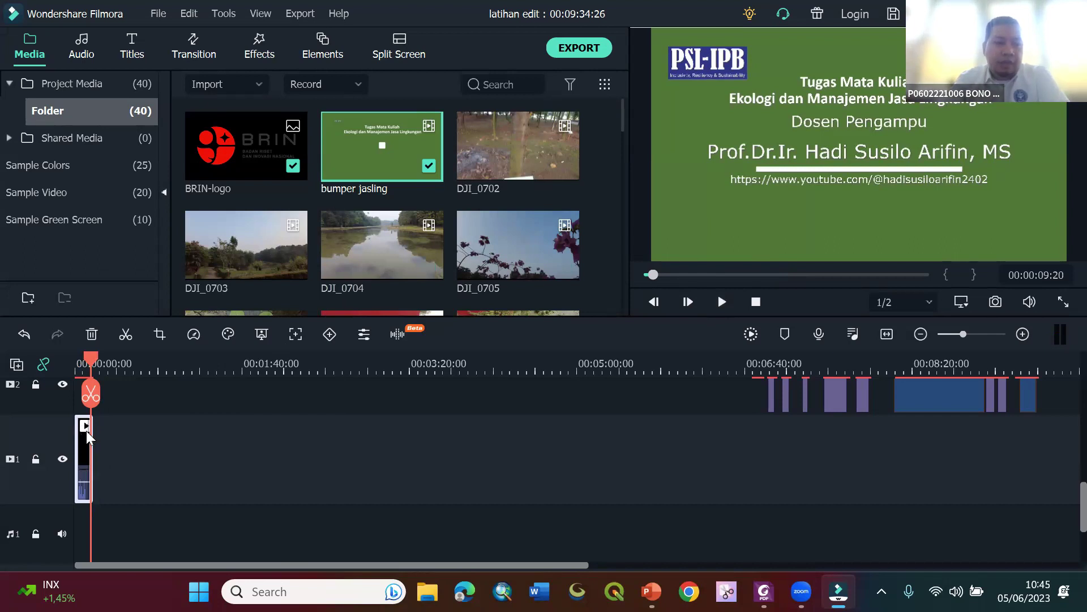
- Scrub through the bumper jasling clip on the timeline and return the playhead to the start
{"action": "scroll", "coordinate": [82, 437], "scroll_direction": "up", "scroll_amount": 3}
{"action": "scroll", "coordinate": [88, 437], "scroll_direction": "down", "scroll_amount": 3}
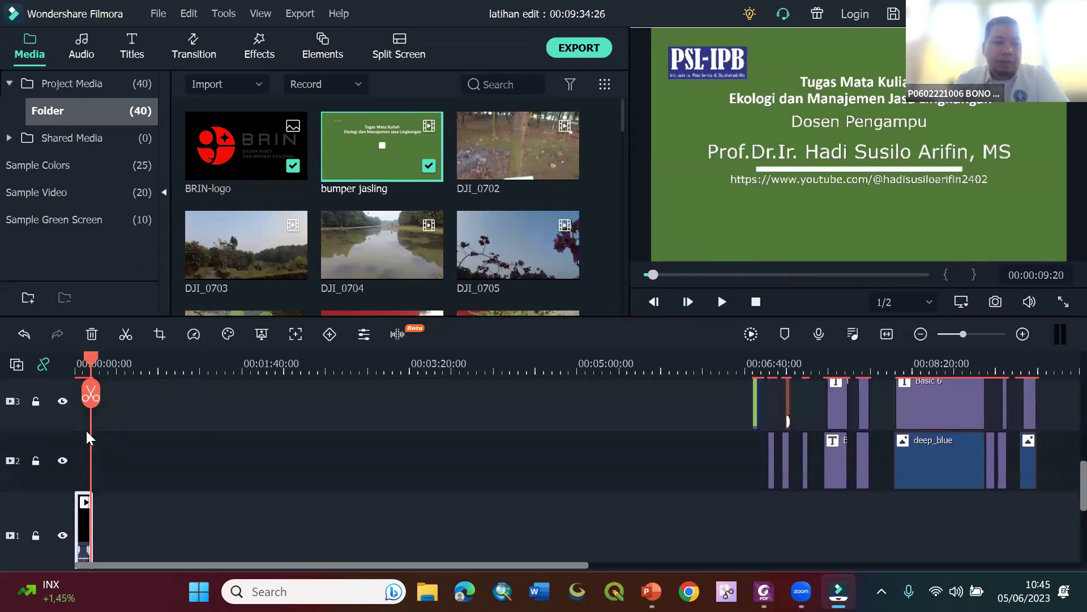
{"action": "mouse_move", "coordinate": [95, 361]}
{"action": "left_mouse_down"}
{"action": "mouse_move", "coordinate": [115, 363]}
{"action": "mouse_move", "coordinate": [88, 360]}
{"action": "left_mouse_up"}
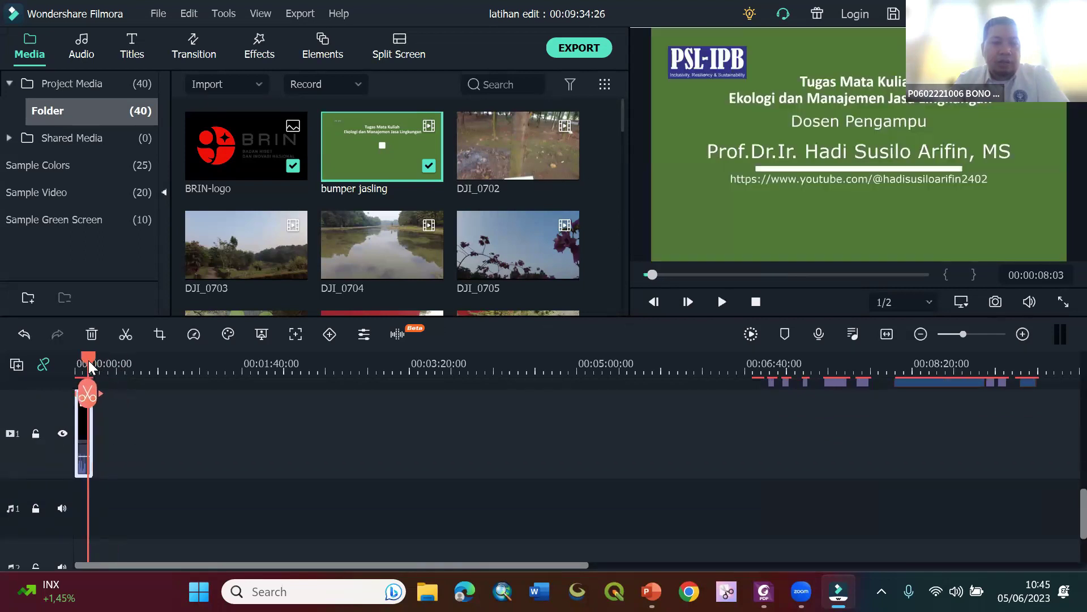
{"action": "scroll", "coordinate": [204, 370], "scroll_direction": "up", "scroll_amount": 2}
{"action": "scroll", "coordinate": [203, 369], "scroll_direction": "up", "scroll_amount": 2}
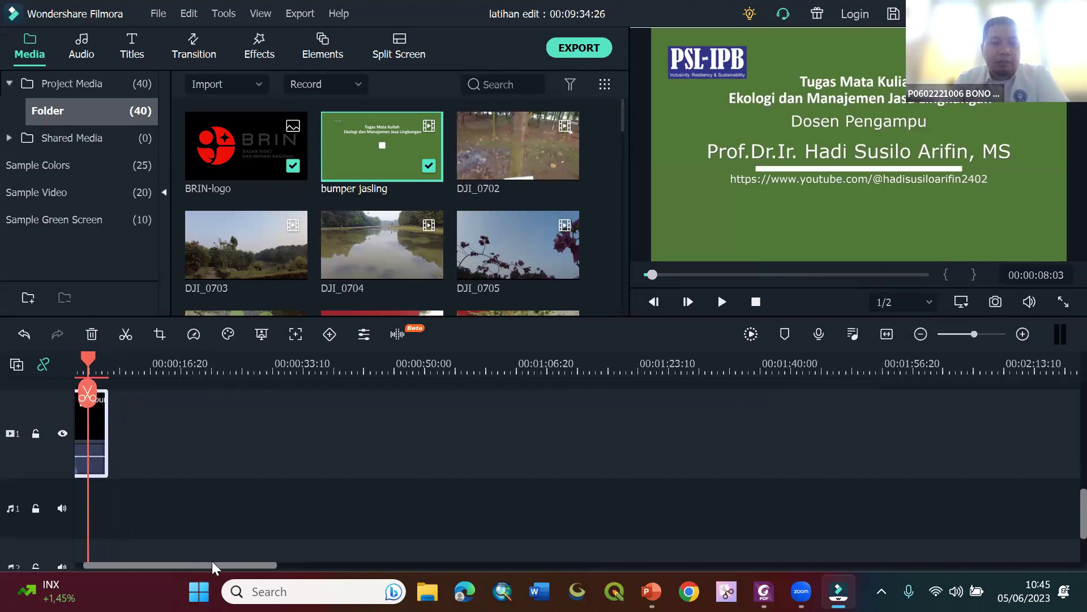
{"action": "left_click_drag", "start_coordinate": [205, 564], "coordinate": [114, 539]}
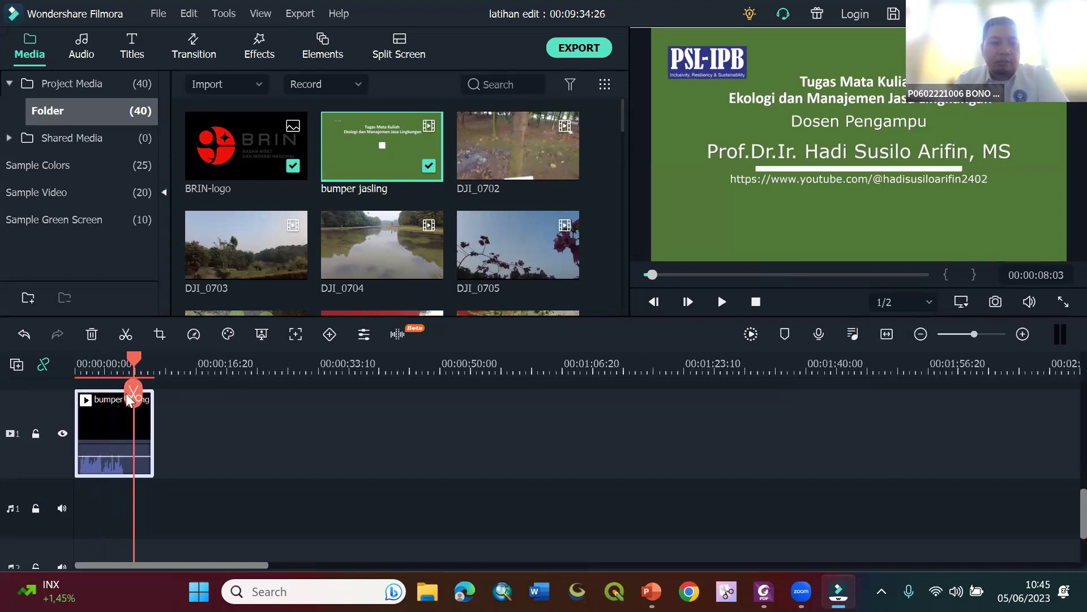
{"action": "key", "text": "Home"}
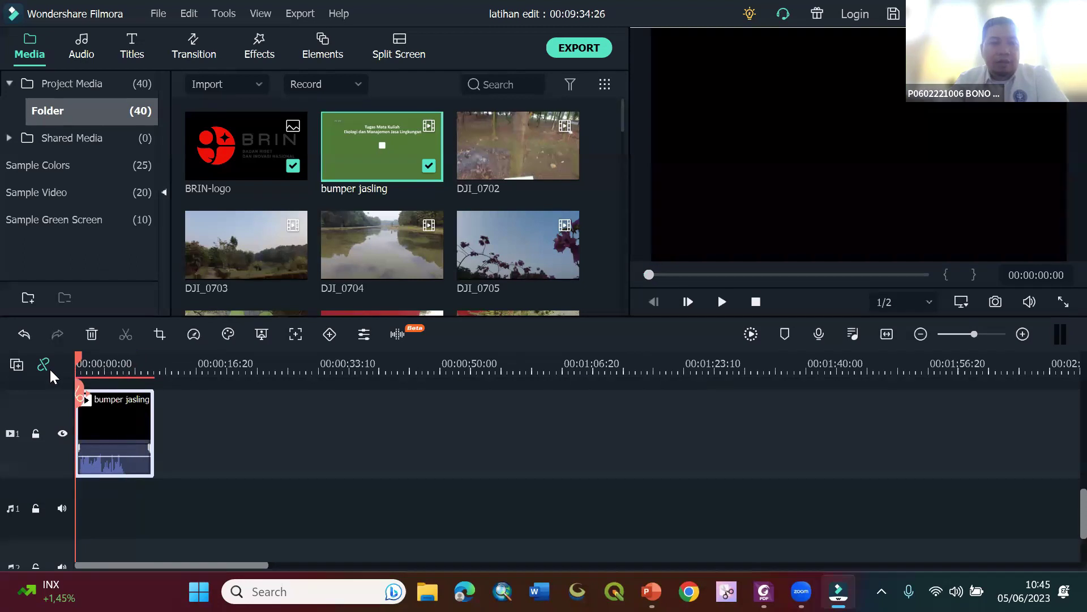
{"action": "left_click_drag", "start_coordinate": [90, 365], "coordinate": [150, 381]}
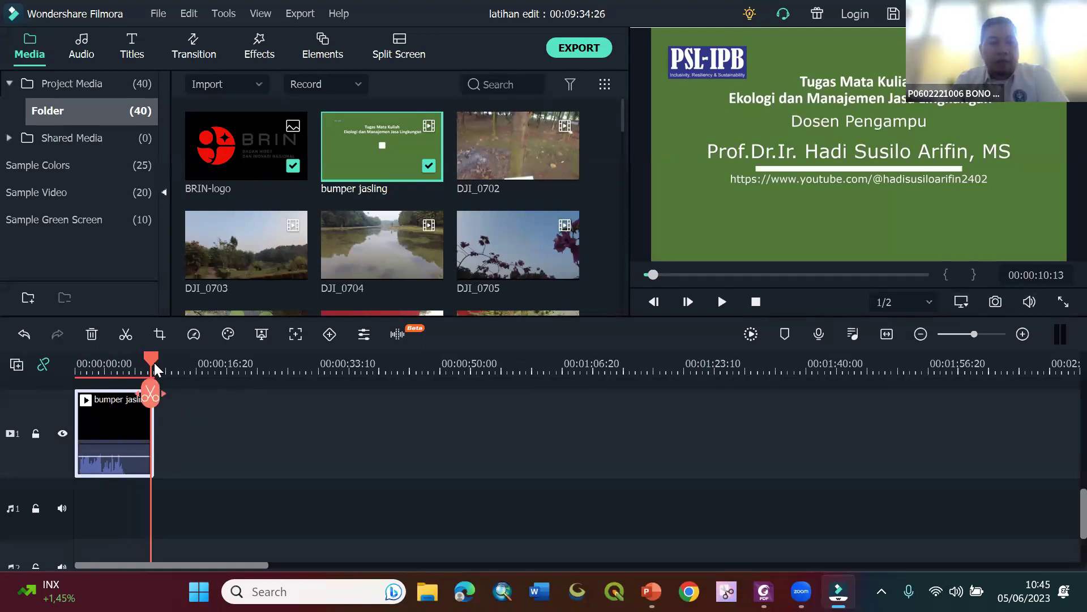
{"action": "left_click_drag", "start_coordinate": [147, 364], "coordinate": [71, 383]}
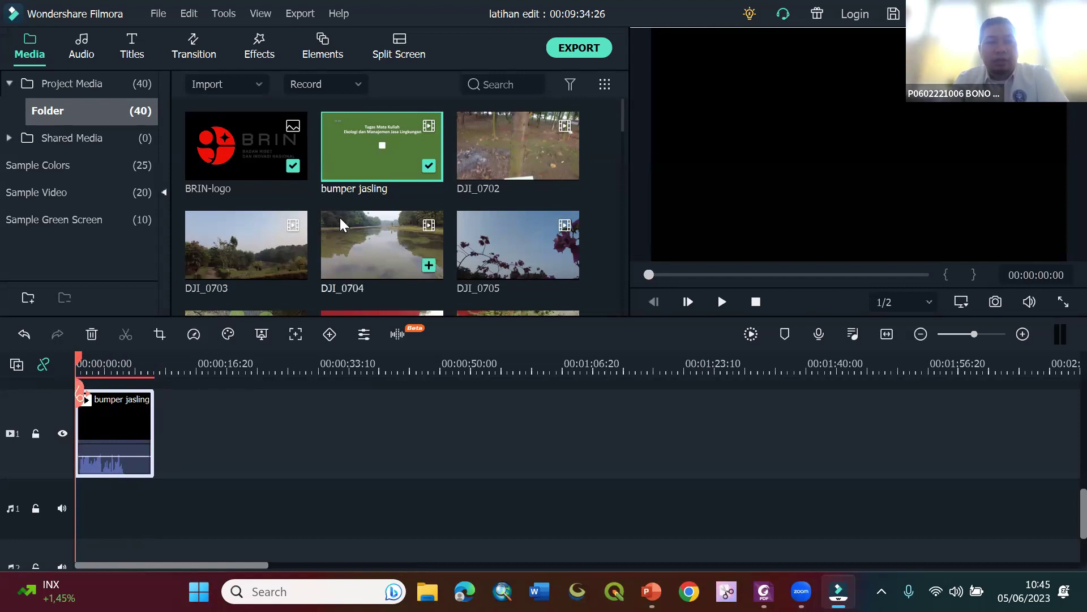
- Find the DJI_0710 clip in the project media and preview its footage
{"action": "scroll", "coordinate": [340, 217], "scroll_direction": "down", "scroll_amount": 3}
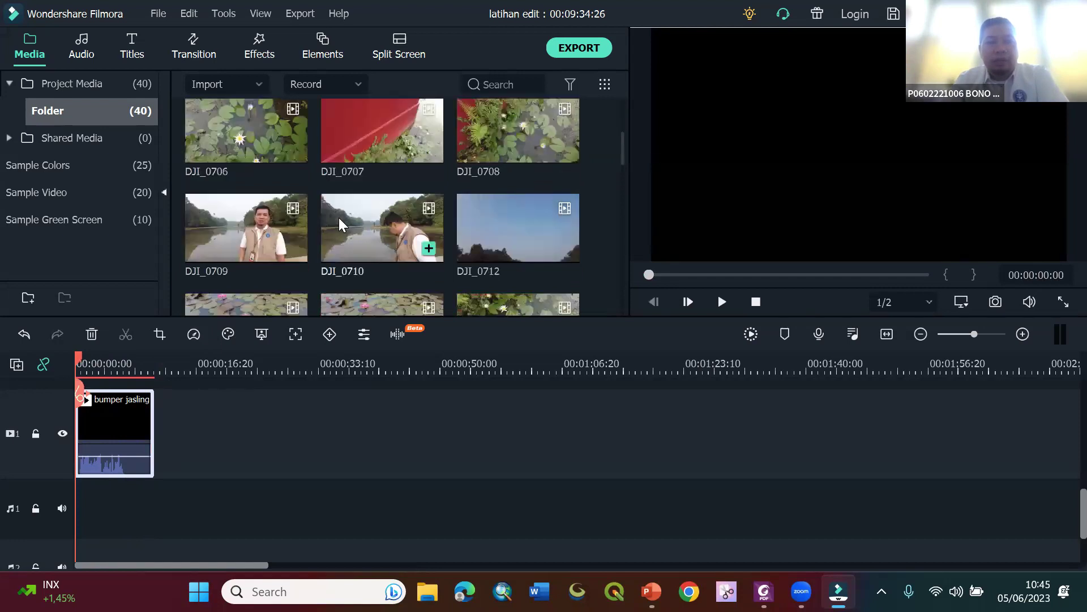
{"action": "scroll", "coordinate": [339, 217], "scroll_direction": "down", "scroll_amount": 3}
{"action": "scroll", "coordinate": [340, 218], "scroll_direction": "up", "scroll_amount": 3}
{"action": "left_click", "coordinate": [373, 237]}
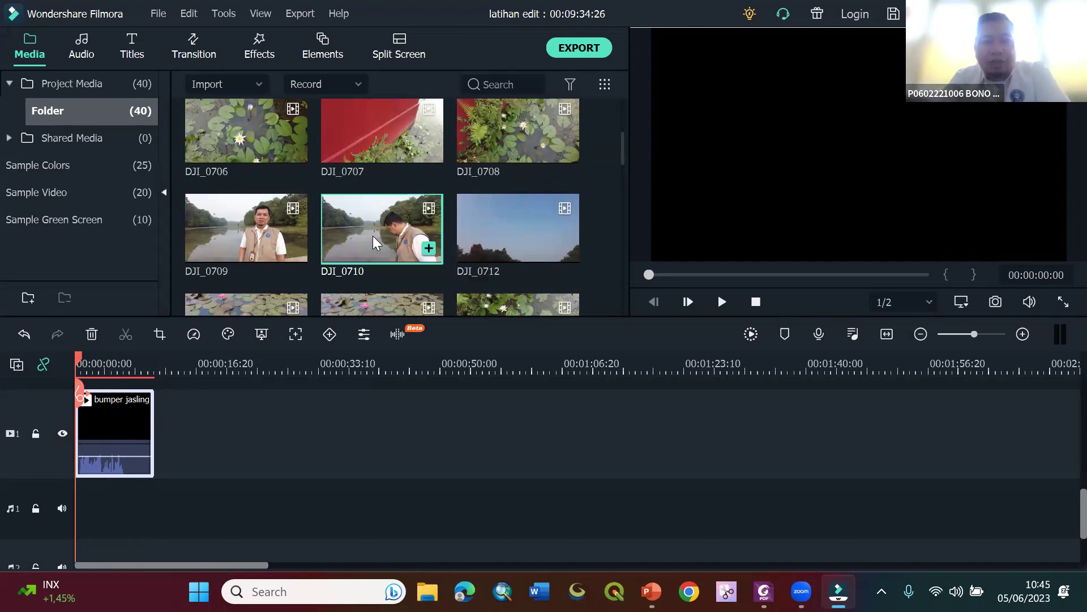
{"action": "double_click", "coordinate": [373, 236]}
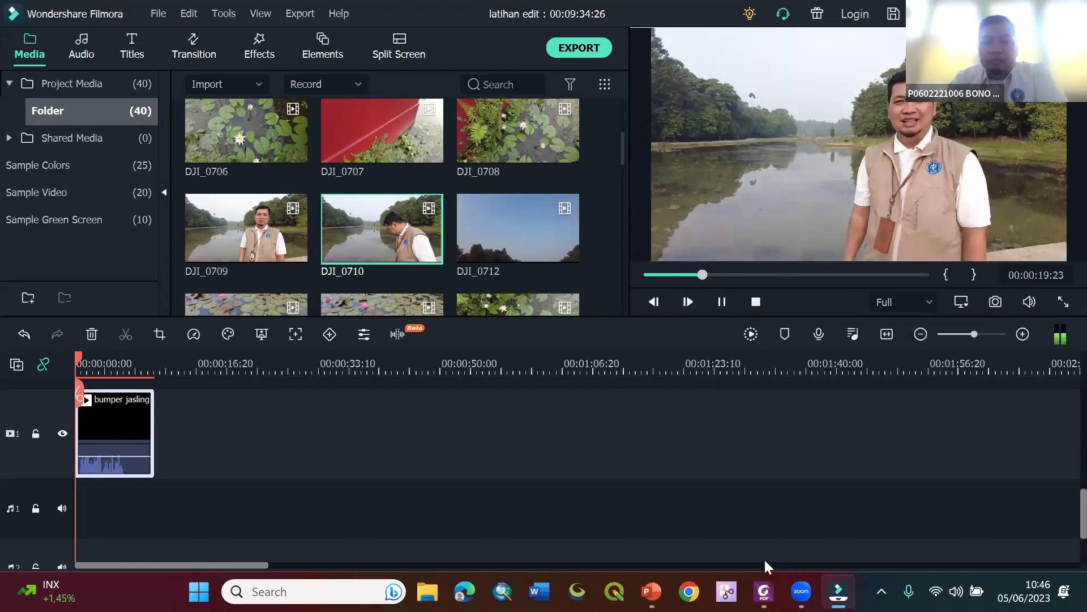
{"action": "mouse_move", "coordinate": [801, 591]}
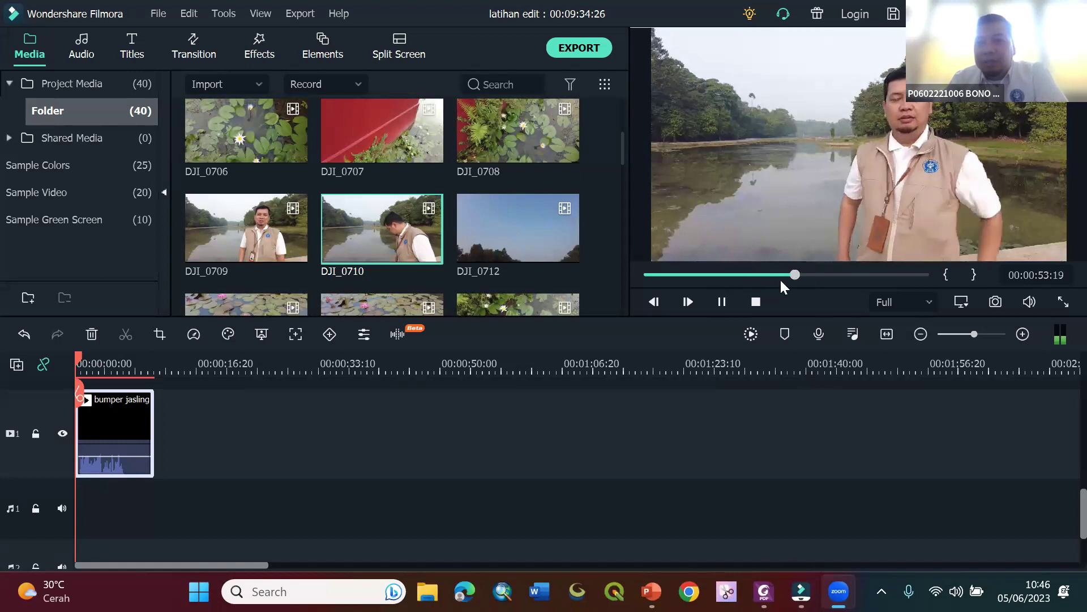
{"action": "left_click", "coordinate": [722, 302]}
- Place the DJI_0710 clip on video track 1 after the bumper jasling clip with a gap between them, and play part of it
{"action": "left_click_drag", "start_coordinate": [375, 272], "coordinate": [246, 408]}
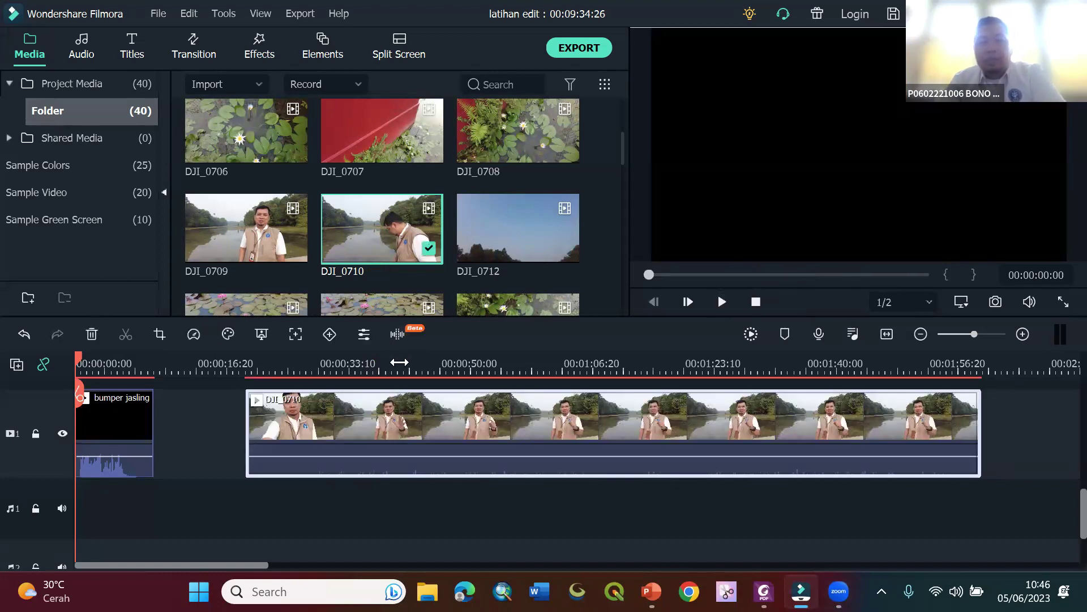
{"action": "left_click_drag", "start_coordinate": [508, 361], "coordinate": [606, 363]}
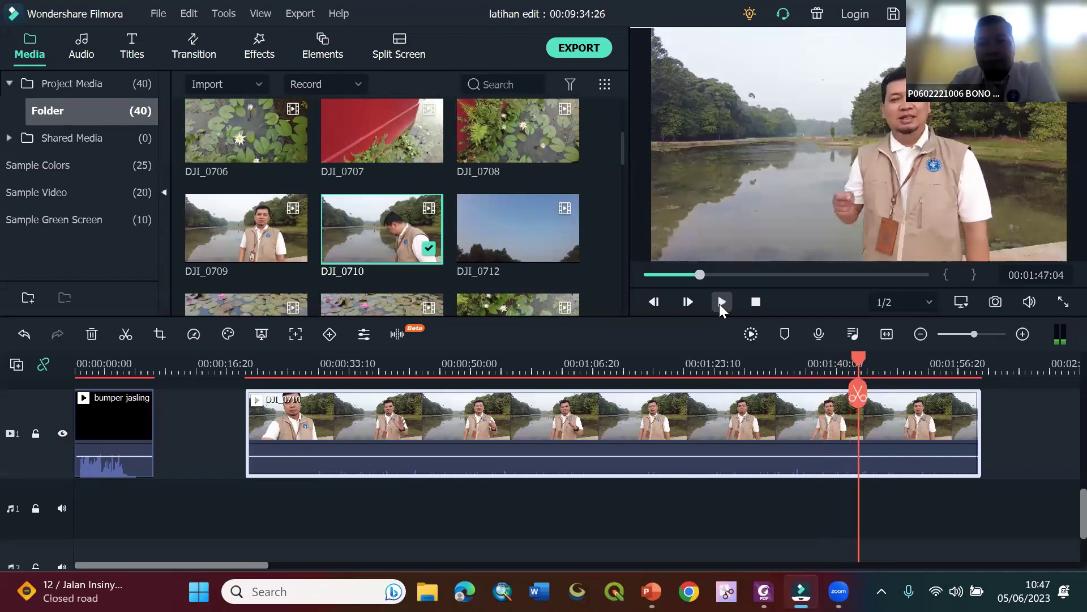
{"action": "left_click", "coordinate": [722, 302]}
{"action": "scroll", "coordinate": [433, 250], "scroll_direction": "down", "scroll_amount": 3}
{"action": "scroll", "coordinate": [433, 249], "scroll_direction": "up", "scroll_amount": 3}
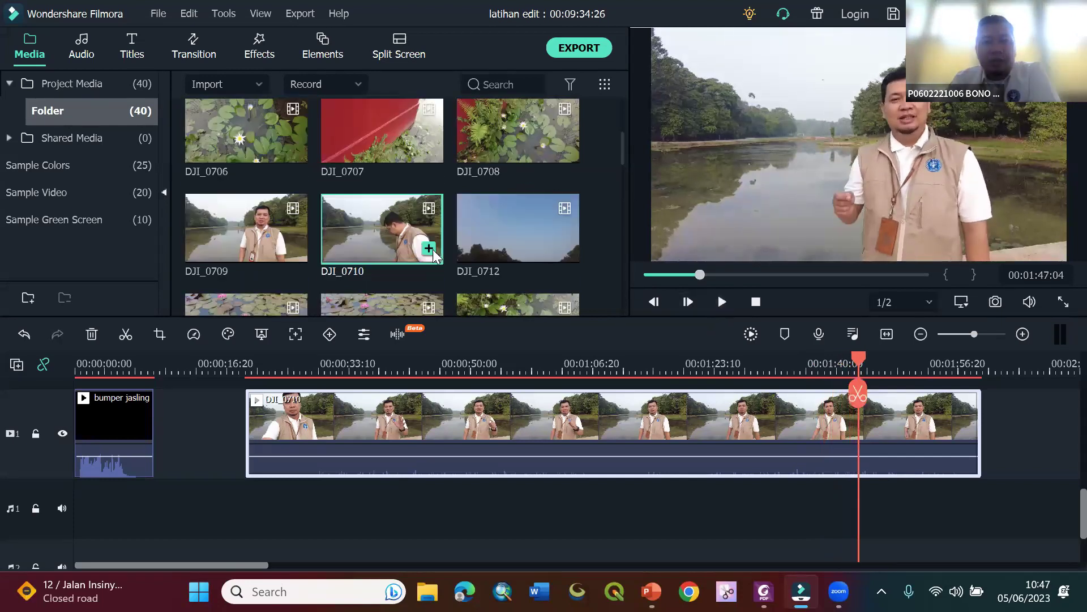
- Find the cut point in the DJI_0710 clip on video track 1 and split it at 00:01:25:26
{"action": "left_click_drag", "start_coordinate": [857, 363], "coordinate": [698, 343]}
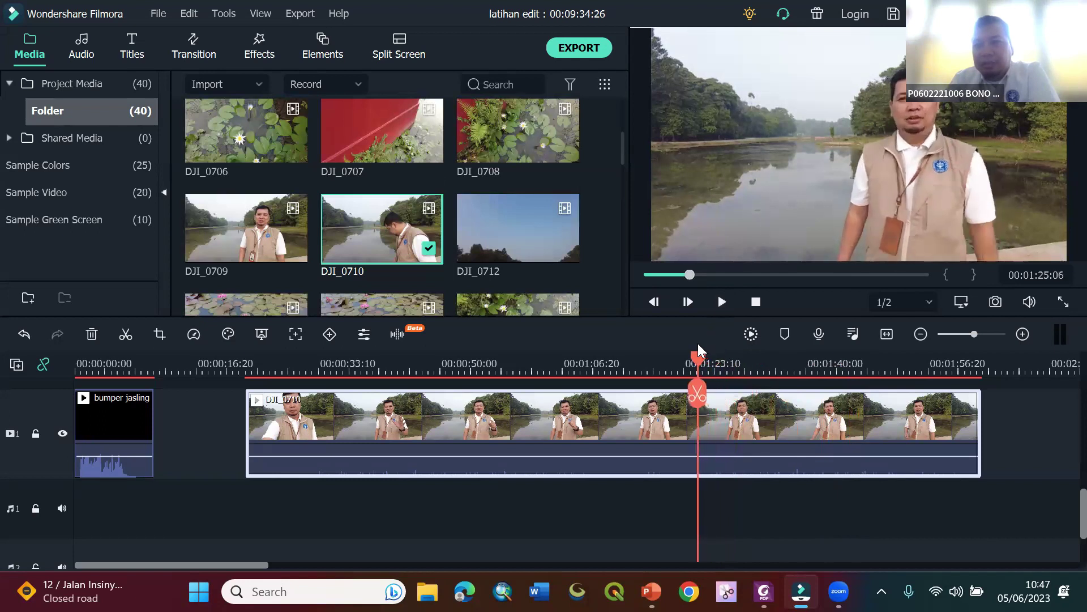
{"action": "left_click", "coordinate": [722, 301]}
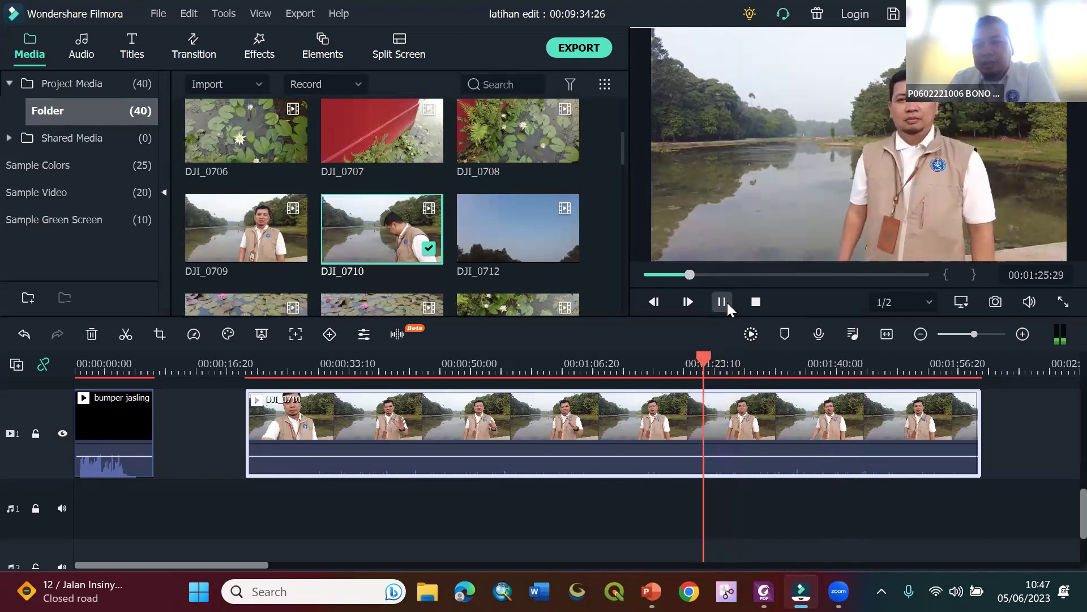
{"action": "left_click", "coordinate": [722, 302]}
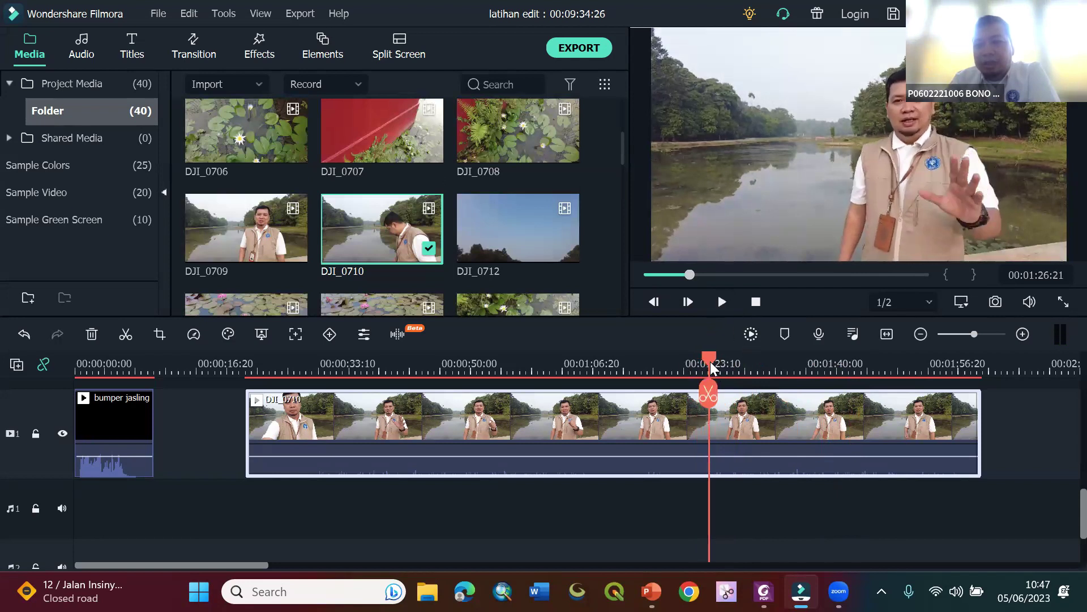
{"action": "left_click_drag", "start_coordinate": [704, 363], "coordinate": [703, 362]}
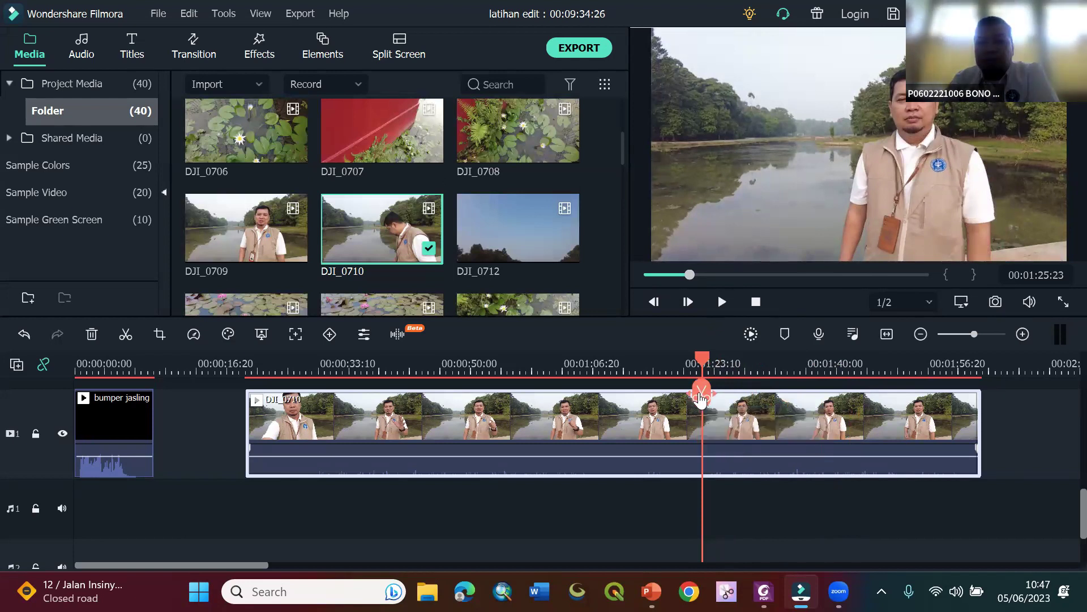
{"action": "left_click_drag", "start_coordinate": [701, 399], "coordinate": [702, 399]}
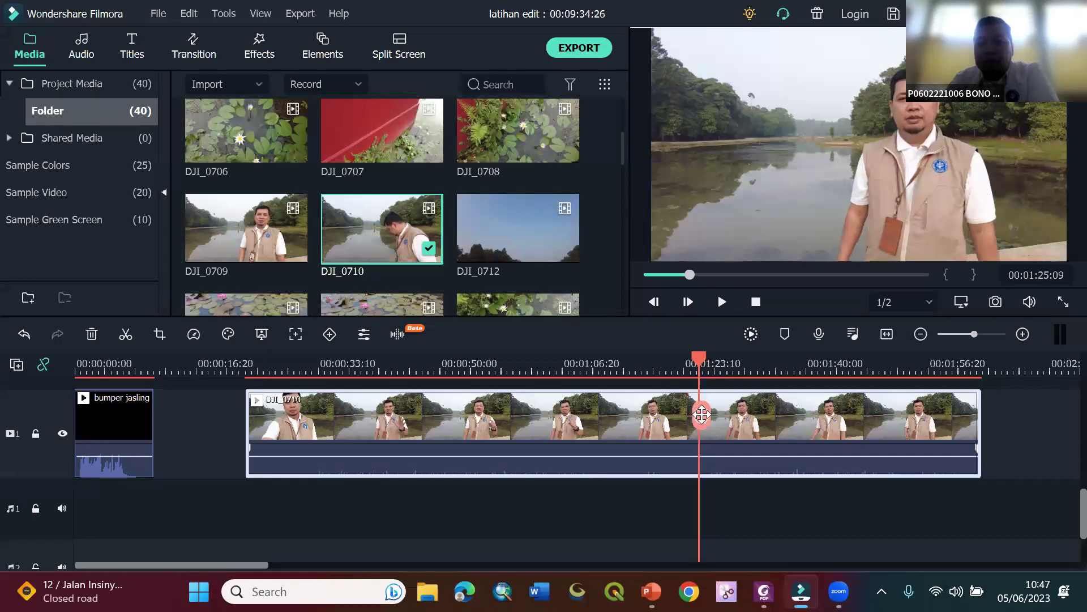
{"action": "left_click", "coordinate": [702, 417]}
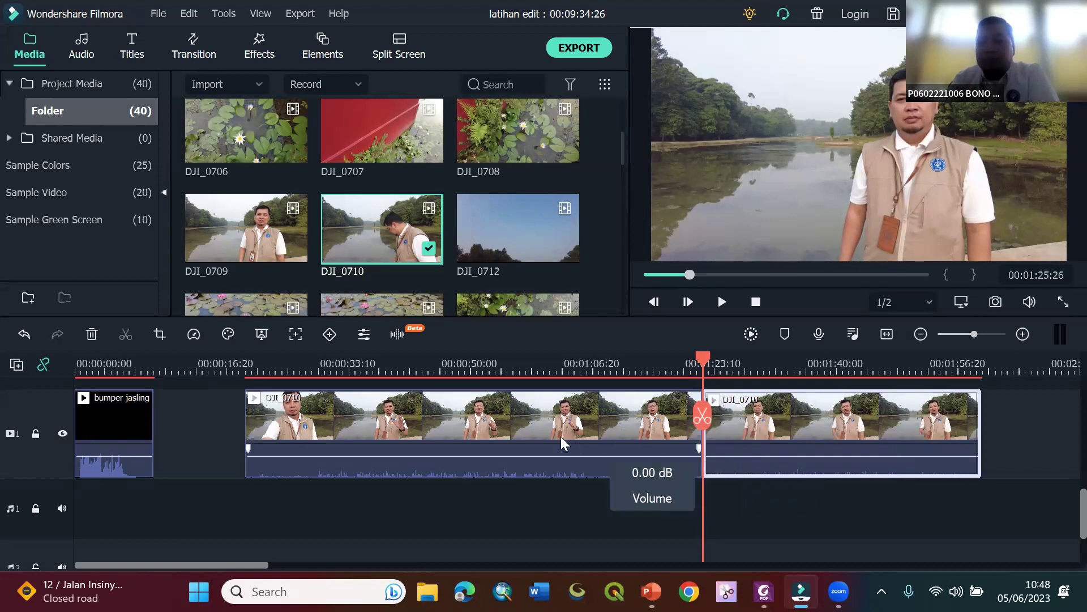
- Delete the first part of the split DJI_0710 clip and move the remaining part directly against the end of the bumper jasling clip
{"action": "left_click", "coordinate": [544, 429]}
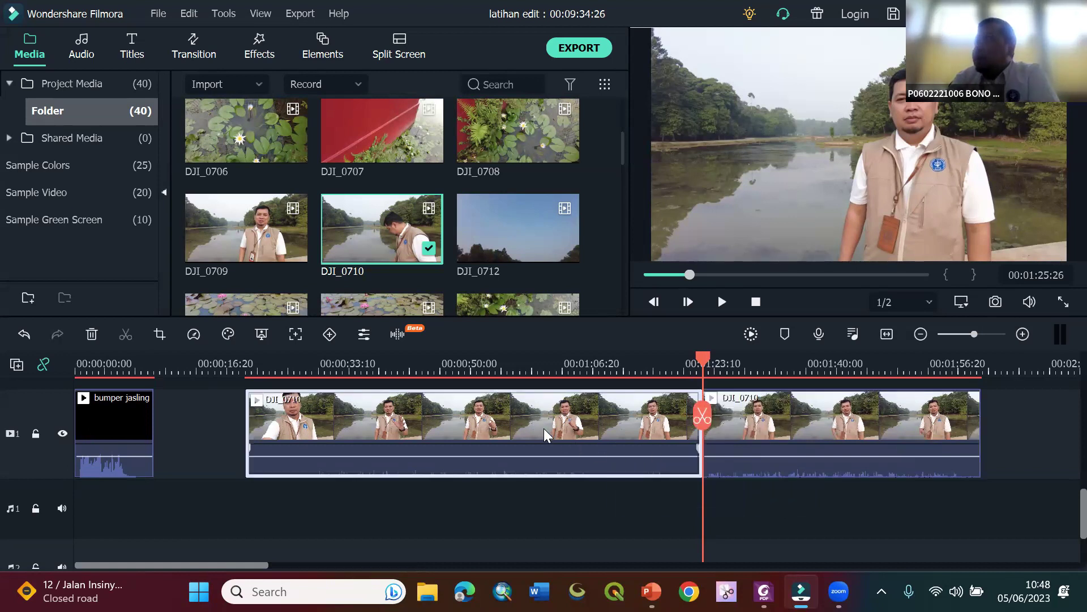
{"action": "right_click", "coordinate": [544, 428]}
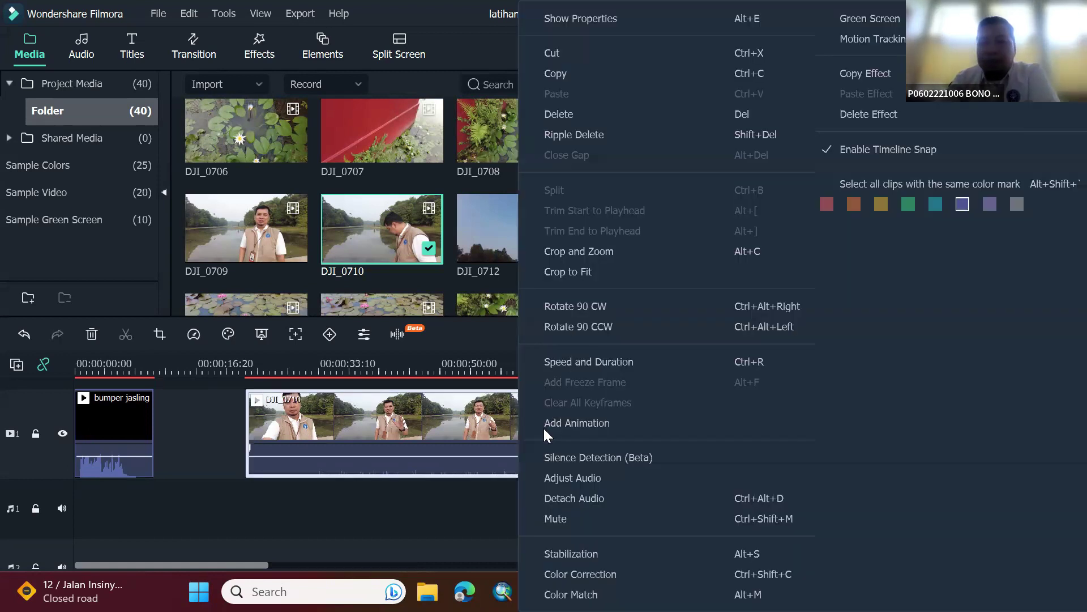
{"action": "left_click", "coordinate": [597, 114]}
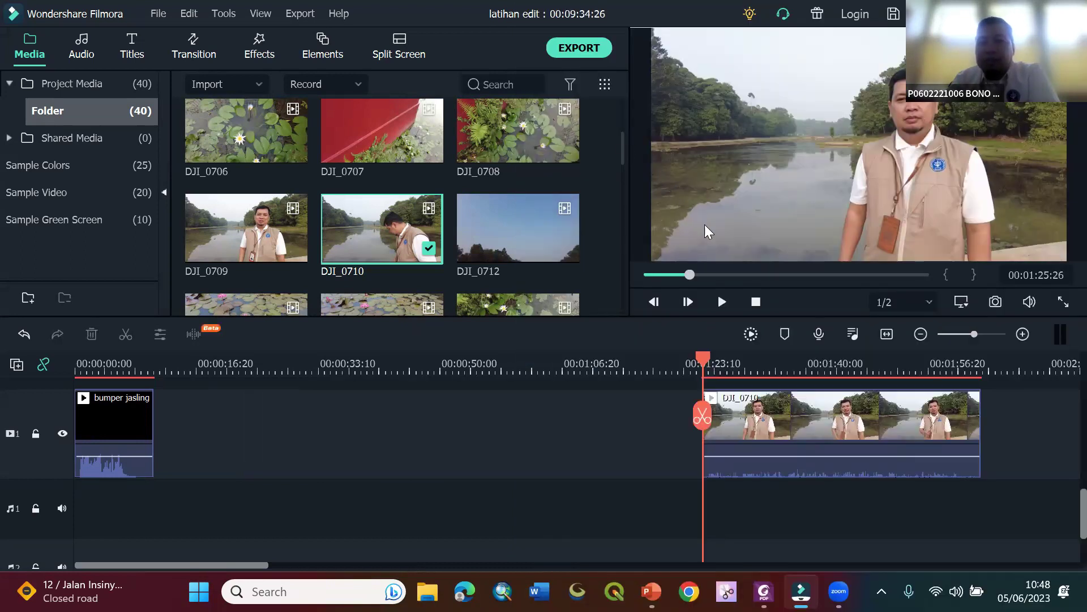
{"action": "left_click_drag", "start_coordinate": [831, 411], "coordinate": [284, 404]}
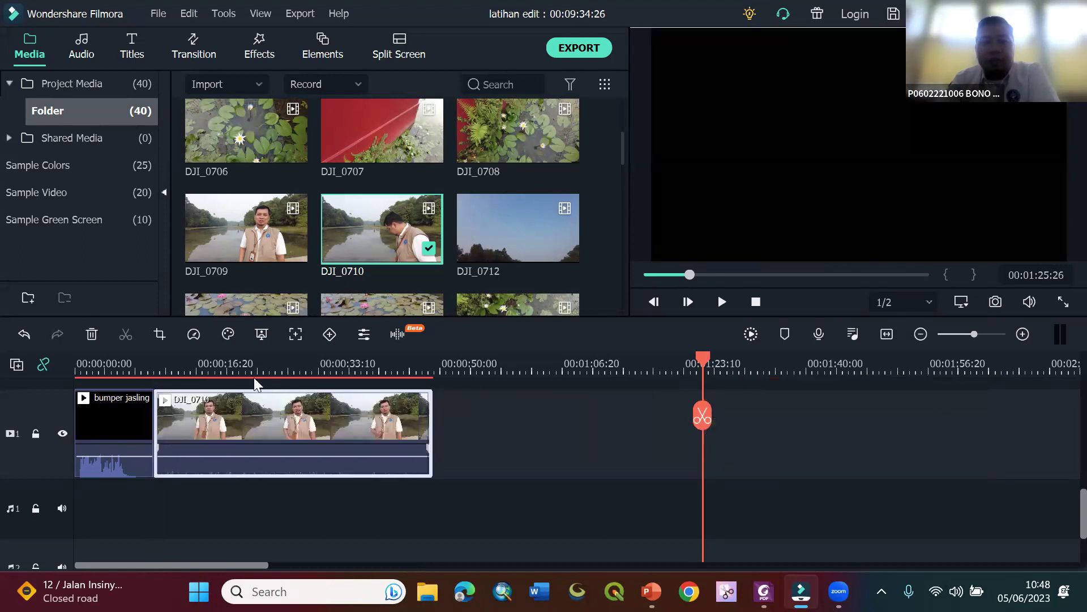
- Scrub and play back the remaining DJI_0710 clip to find the end of the spoken section
{"action": "left_click", "coordinate": [220, 366]}
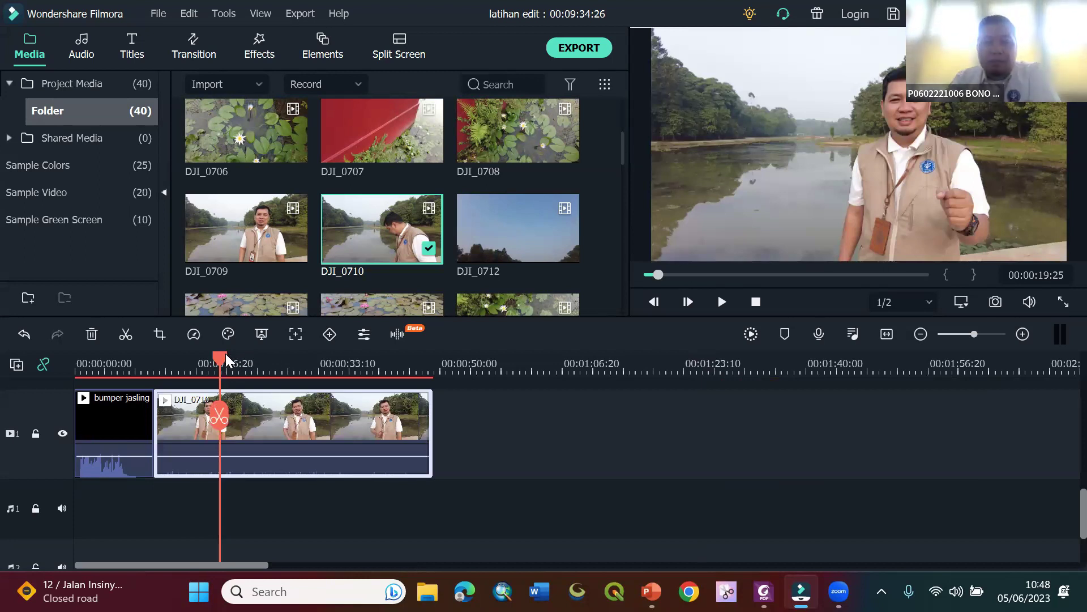
{"action": "left_click_drag", "start_coordinate": [224, 354], "coordinate": [284, 360]}
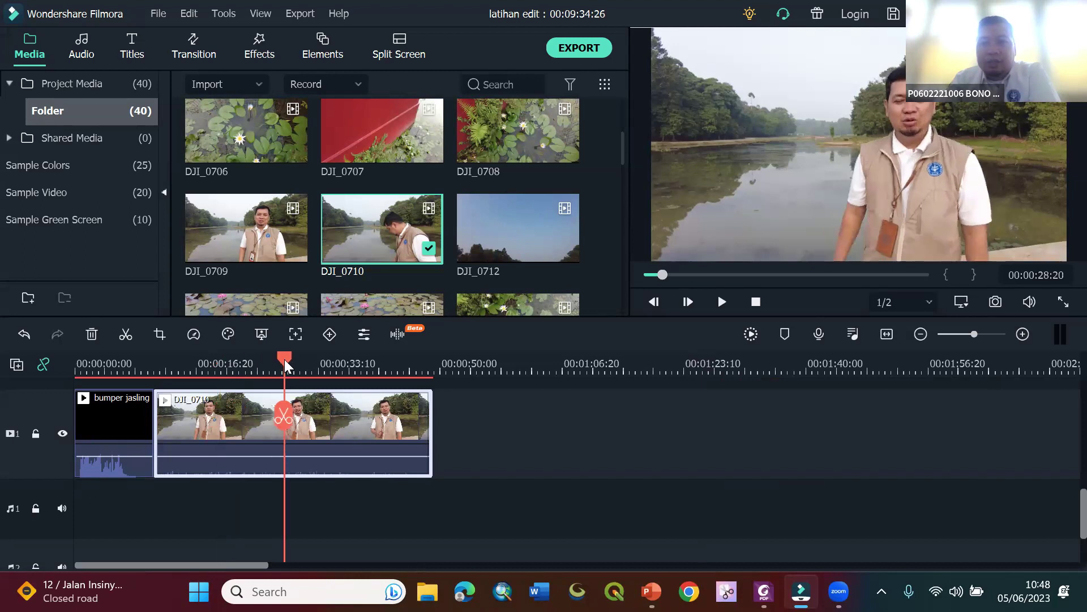
{"action": "left_click", "coordinate": [731, 309]}
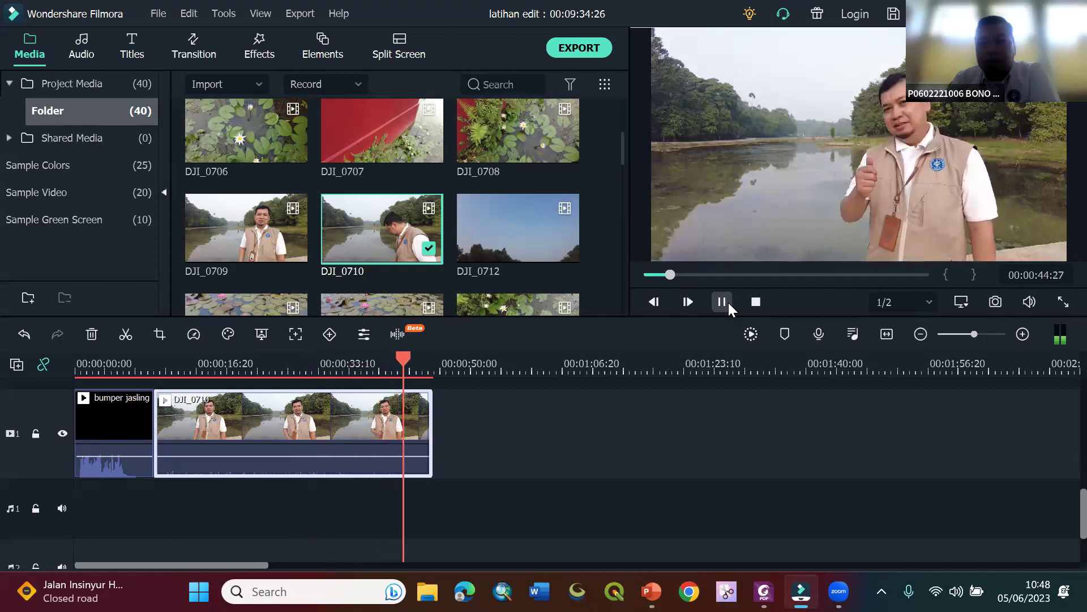
{"action": "left_click", "coordinate": [730, 307]}
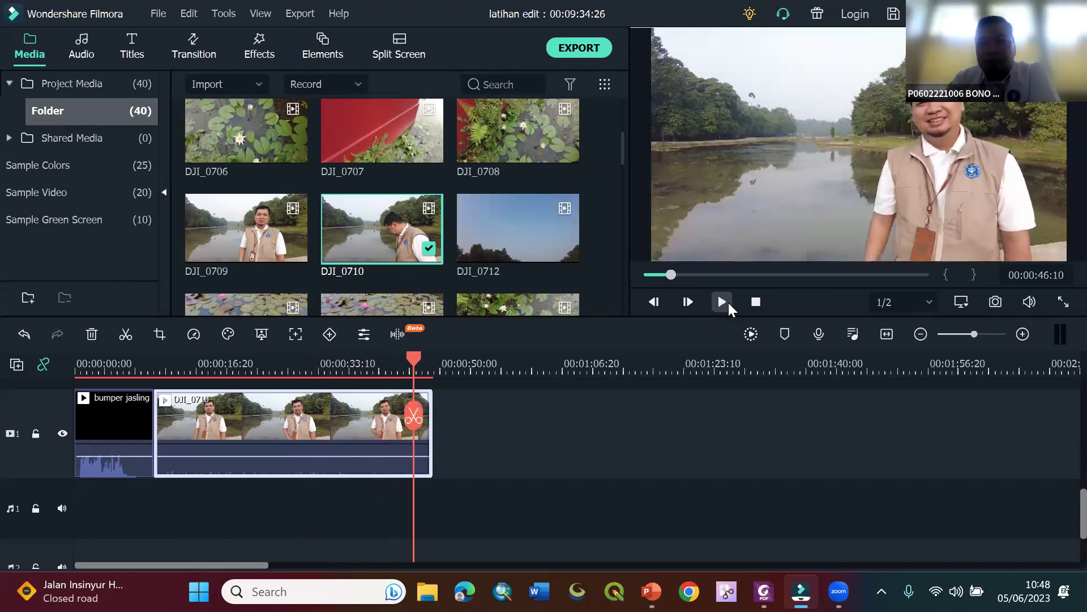
- Split the DJI_0710 clip near its end at 00:00:46:02 and delete the short part after the cut
{"action": "left_click", "coordinate": [417, 357]}
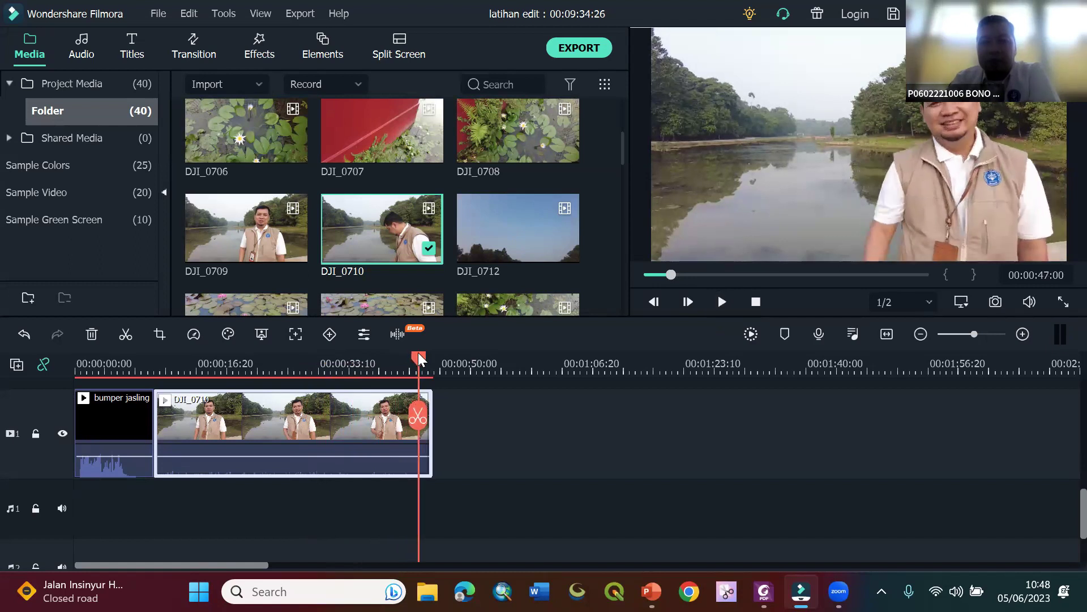
{"action": "left_click", "coordinate": [413, 358]}
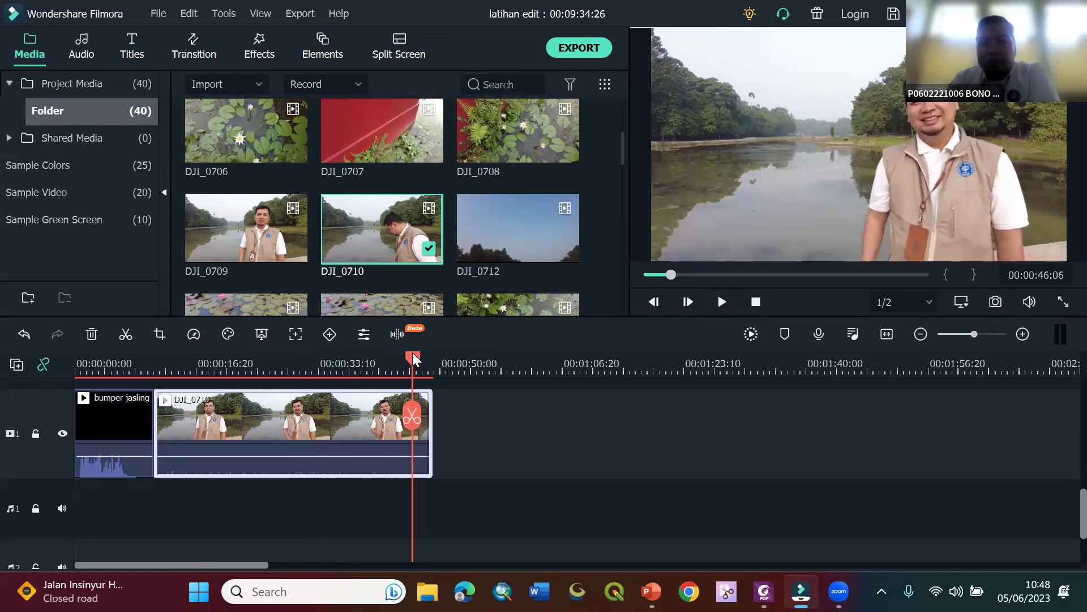
{"action": "left_click", "coordinate": [414, 418]}
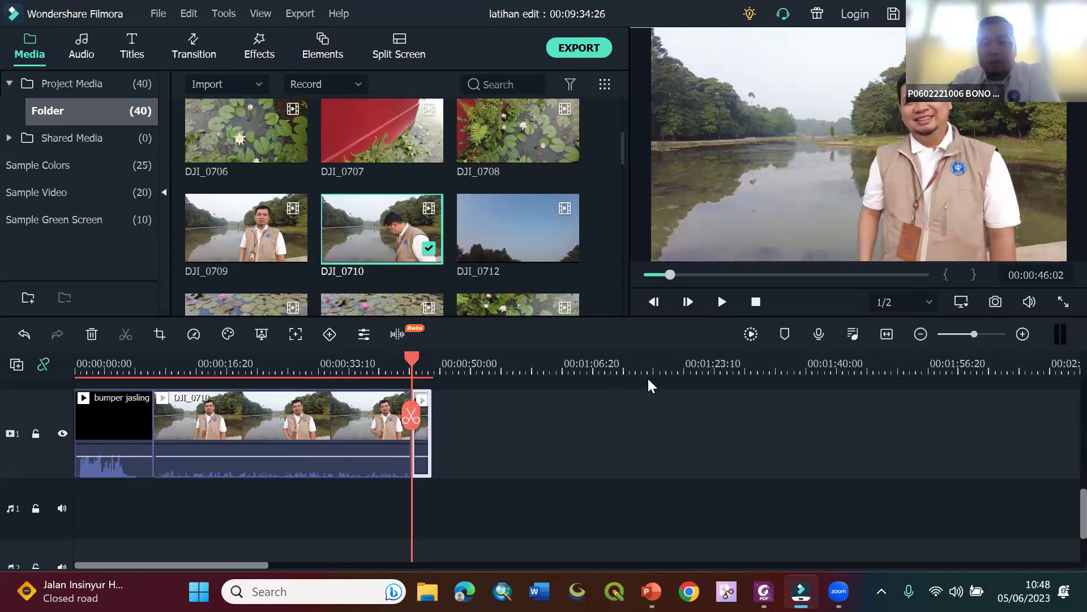
{"action": "key", "text": "Delete"}
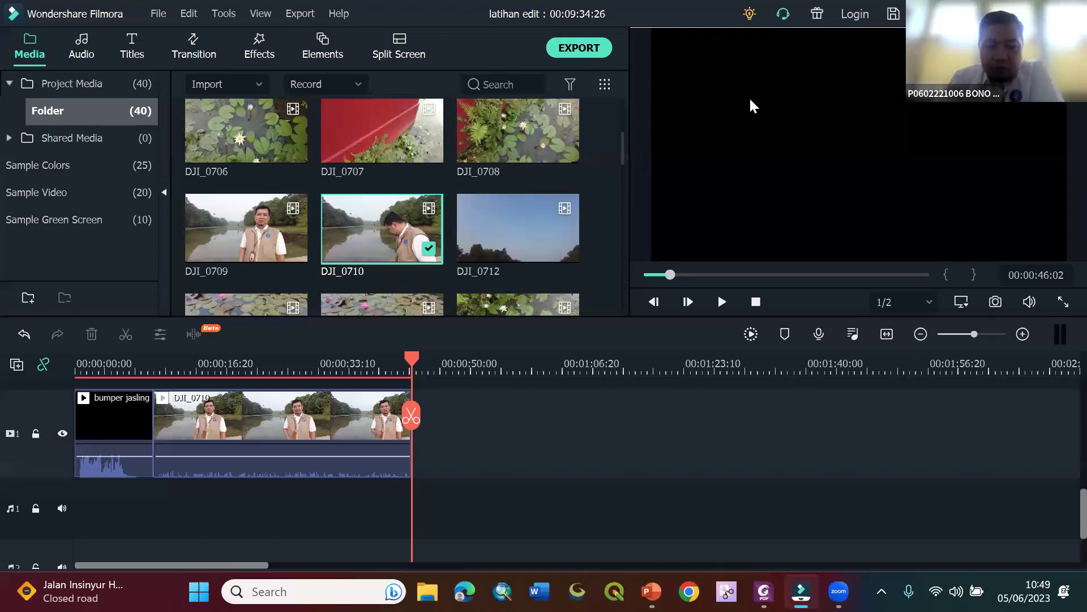
- Change the keyboard shortcut of the Split command to B and save the shortcut settings
{"action": "left_click", "coordinate": [159, 14]}
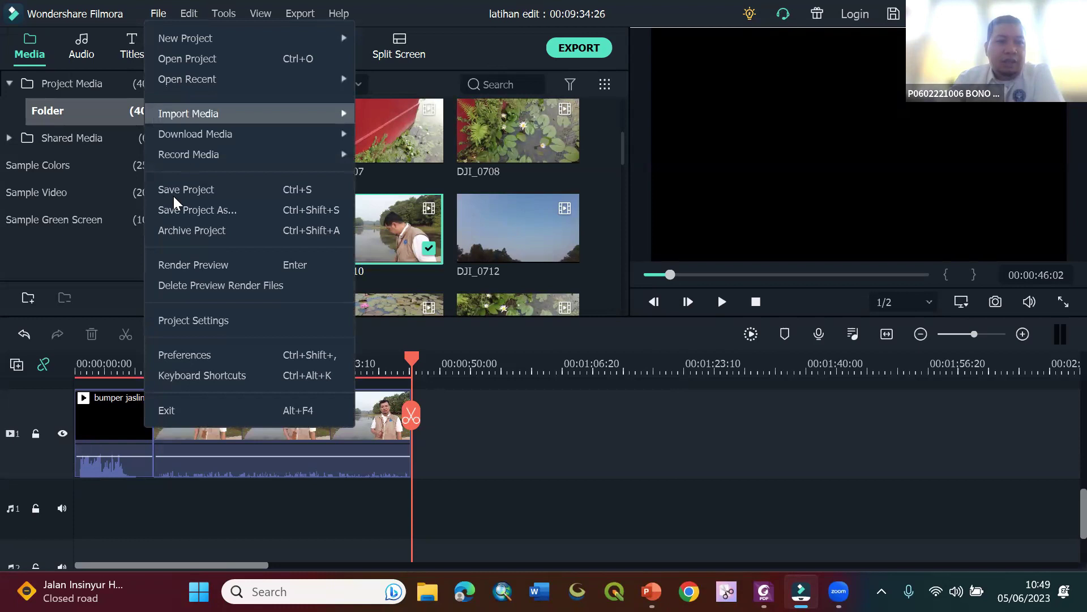
{"action": "left_click", "coordinate": [204, 378]}
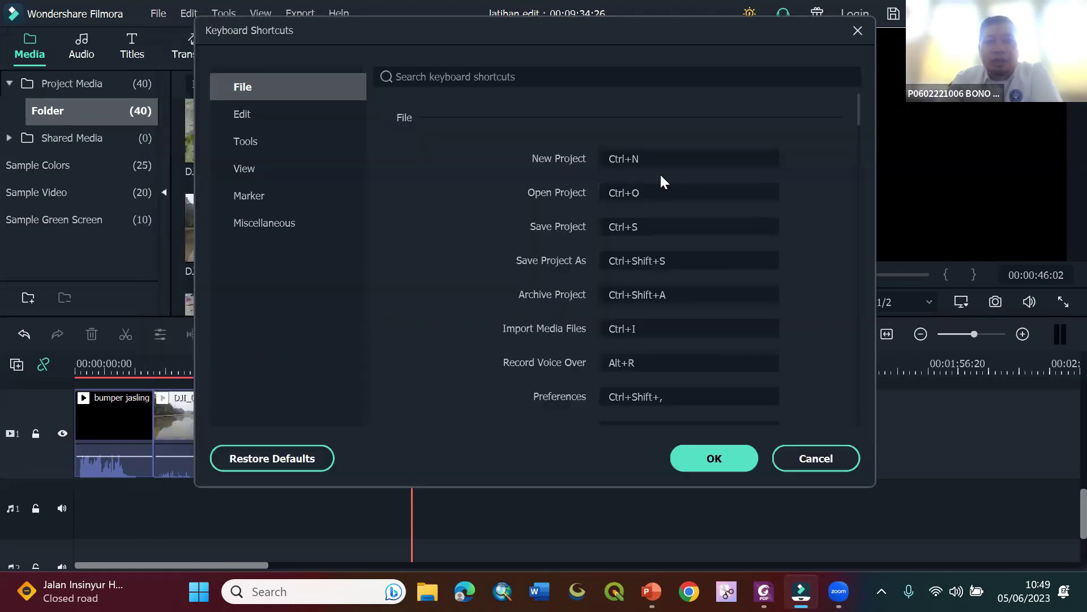
{"action": "scroll", "coordinate": [661, 175], "scroll_direction": "down", "scroll_amount": 4}
{"action": "scroll", "coordinate": [661, 176], "scroll_direction": "up", "scroll_amount": 4}
{"action": "scroll", "coordinate": [661, 177], "scroll_direction": "down", "scroll_amount": 4}
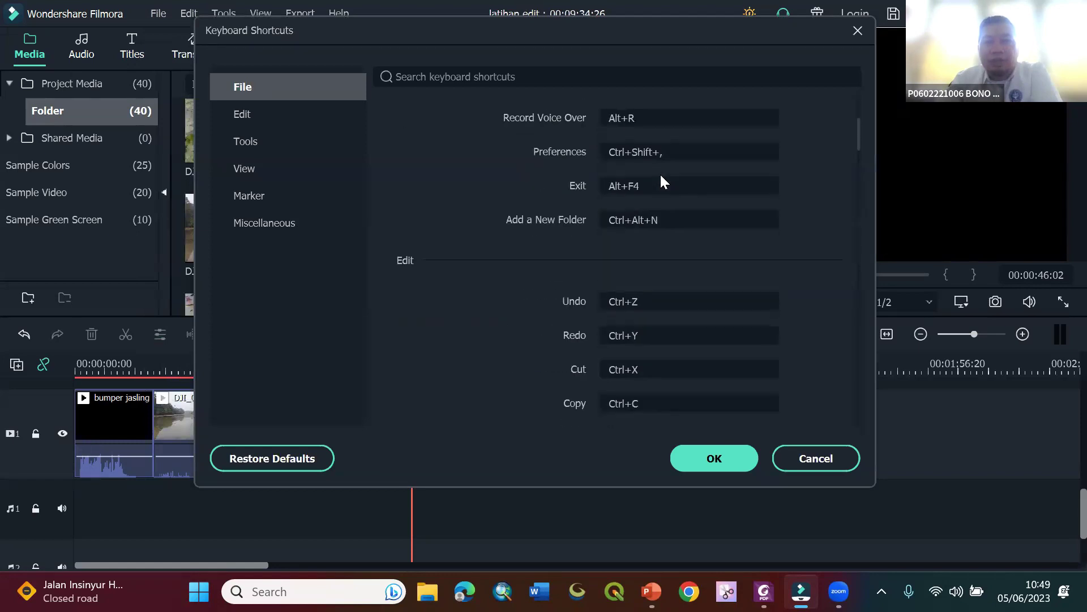
{"action": "scroll", "coordinate": [661, 176], "scroll_direction": "down", "scroll_amount": 6}
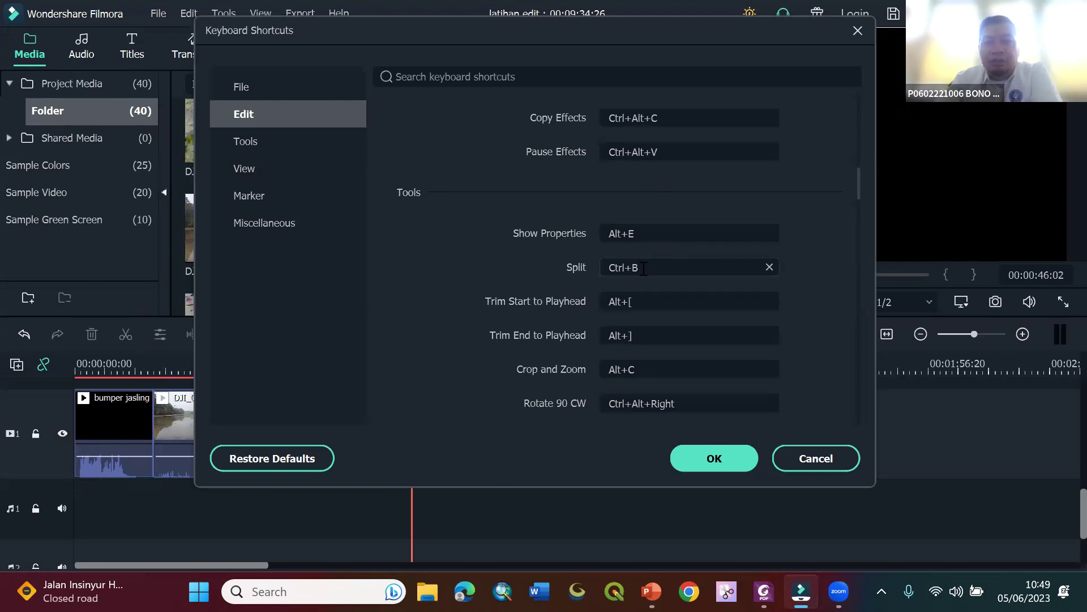
{"action": "left_click", "coordinate": [624, 268]}
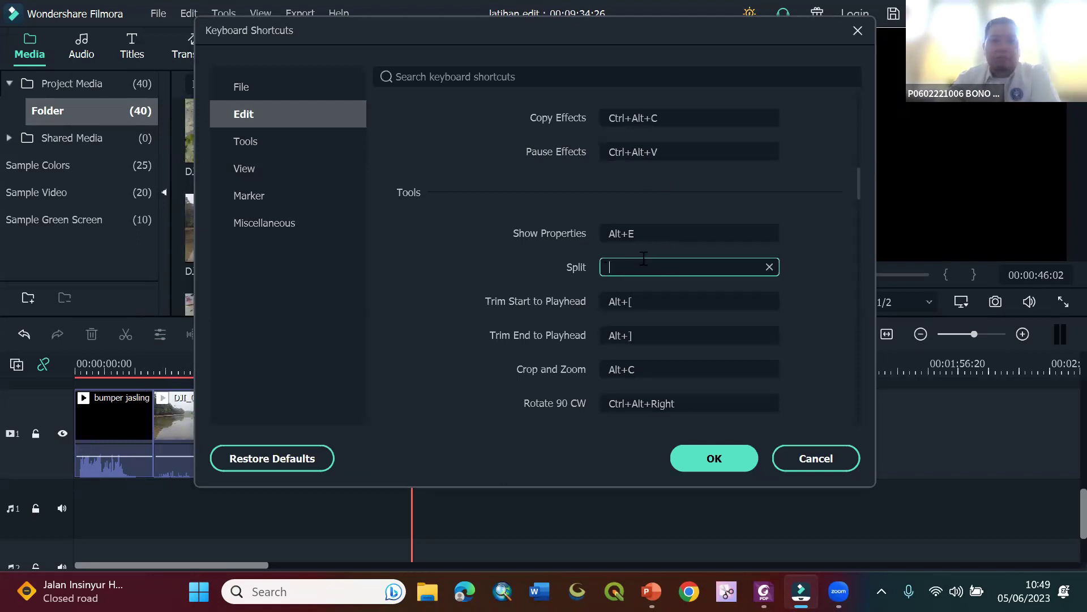
{"action": "key", "text": "shift+b"}
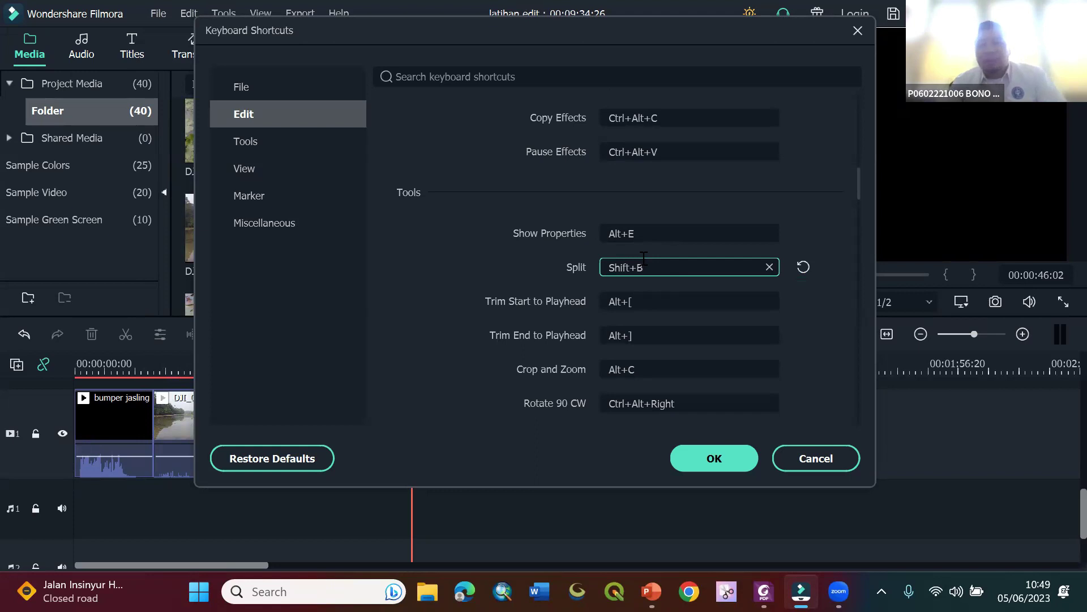
{"action": "key", "text": "BackSpace"}
{"action": "double_click", "coordinate": [655, 264]}
{"action": "key", "text": "b"}
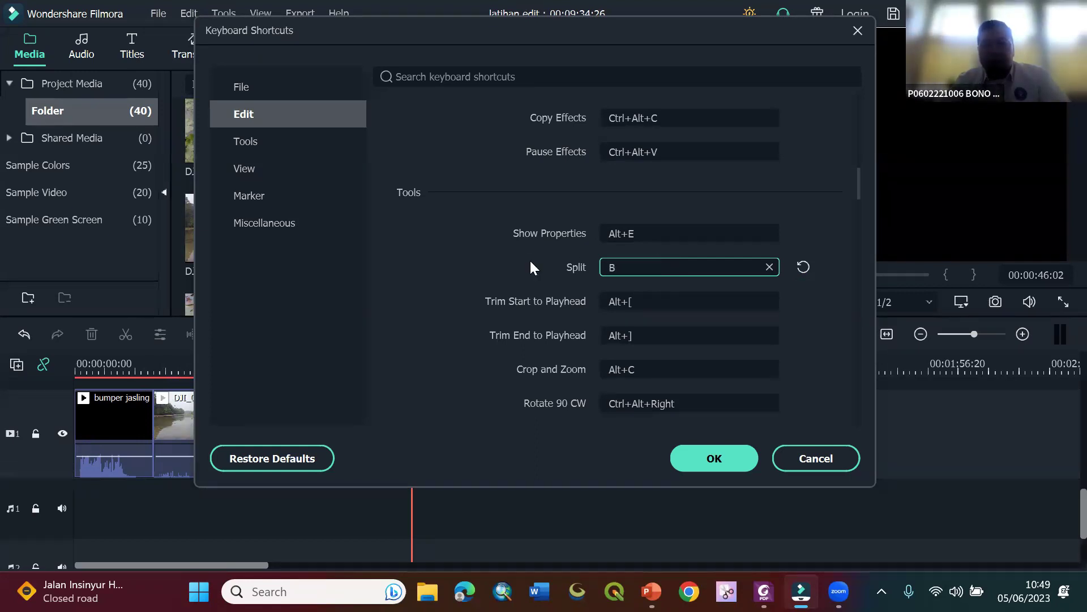
{"action": "left_click", "coordinate": [725, 461]}
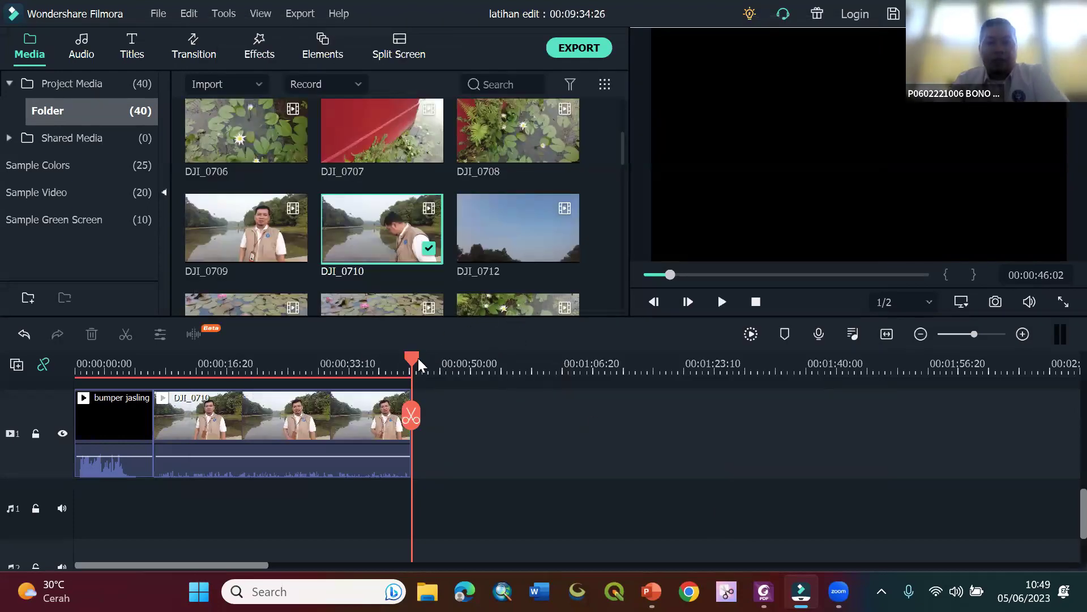
- Scrub back through the trimmed DJI_0710 clip to 00:00:13:20, near its beginning
{"action": "left_click", "coordinate": [338, 360]}
{"action": "left_click_drag", "start_coordinate": [270, 358], "coordinate": [222, 369]}
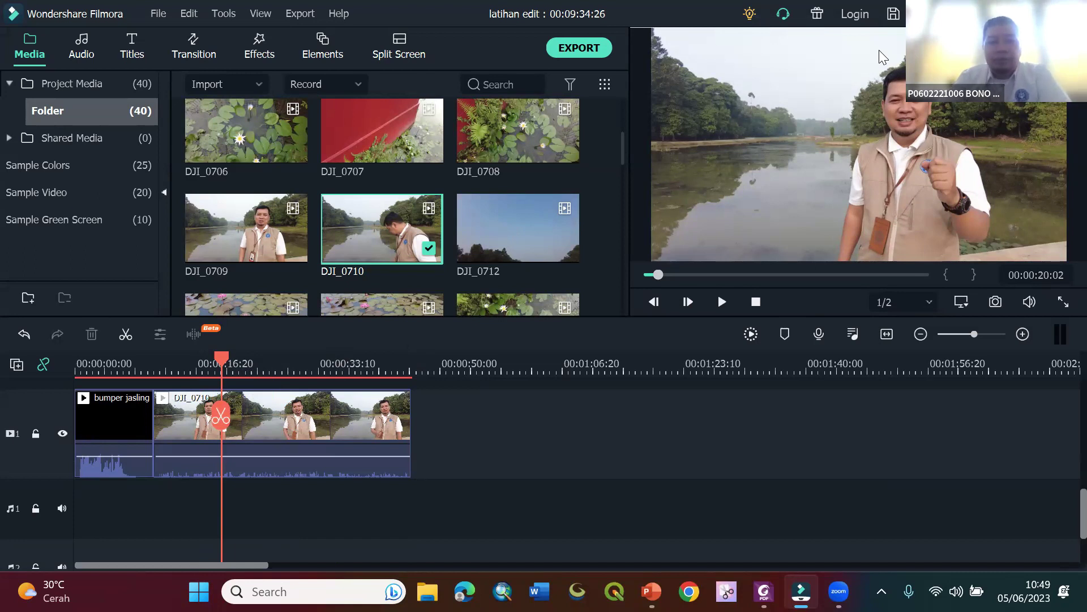
{"action": "left_click_drag", "start_coordinate": [224, 360], "coordinate": [174, 361]}
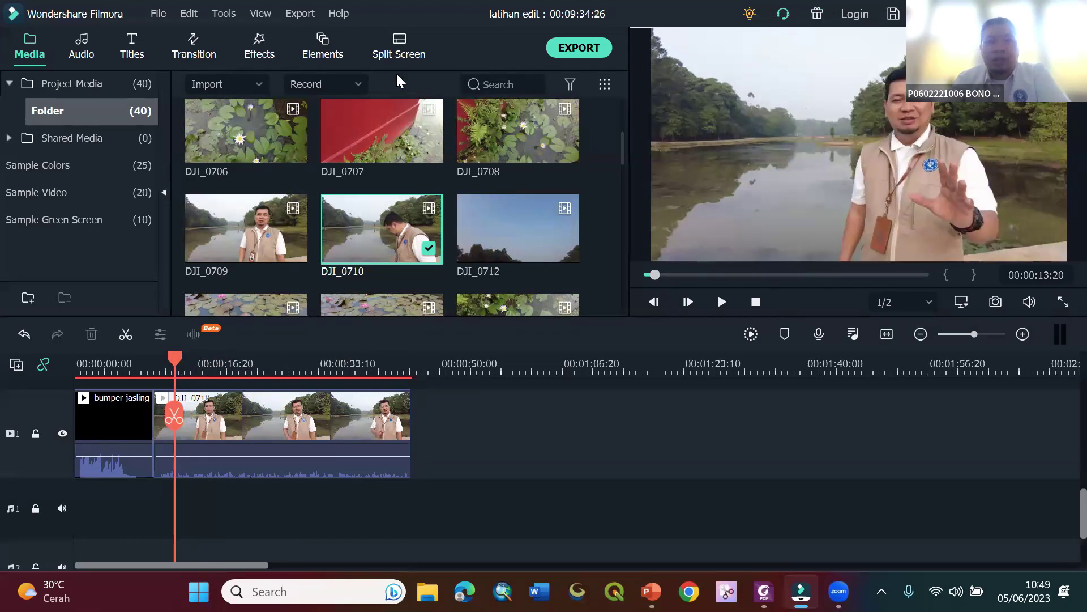
- Move the DJI_0710 clip to about the one-minute mark to open a gap, and set the playhead at 00:00:11:25 after the bumper
{"action": "left_click", "coordinate": [127, 38]}
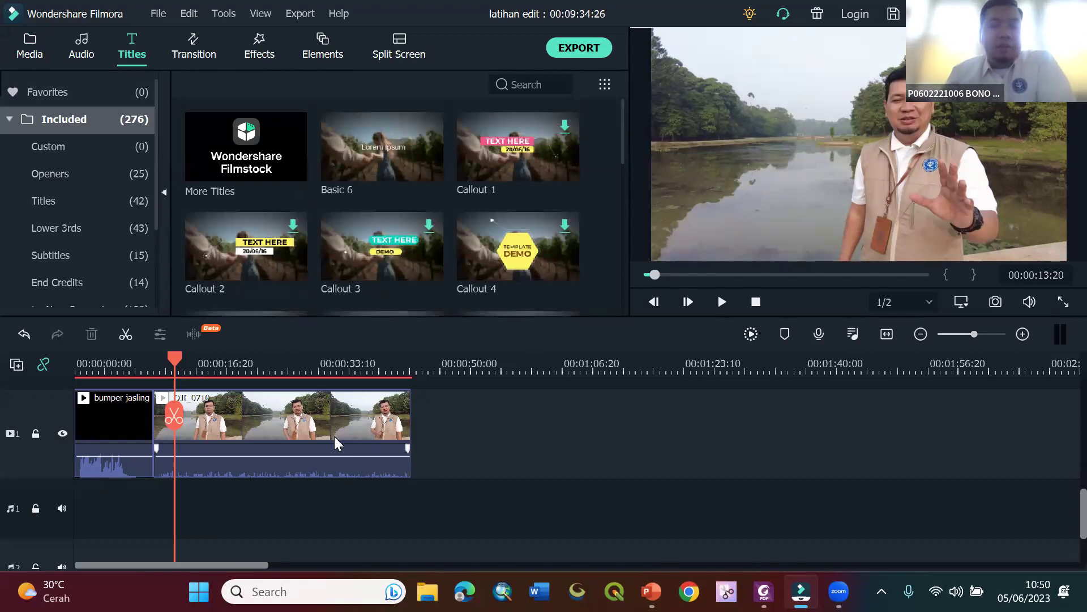
{"action": "left_click_drag", "start_coordinate": [338, 422], "coordinate": [701, 420]}
{"action": "left_click", "coordinate": [162, 363]}
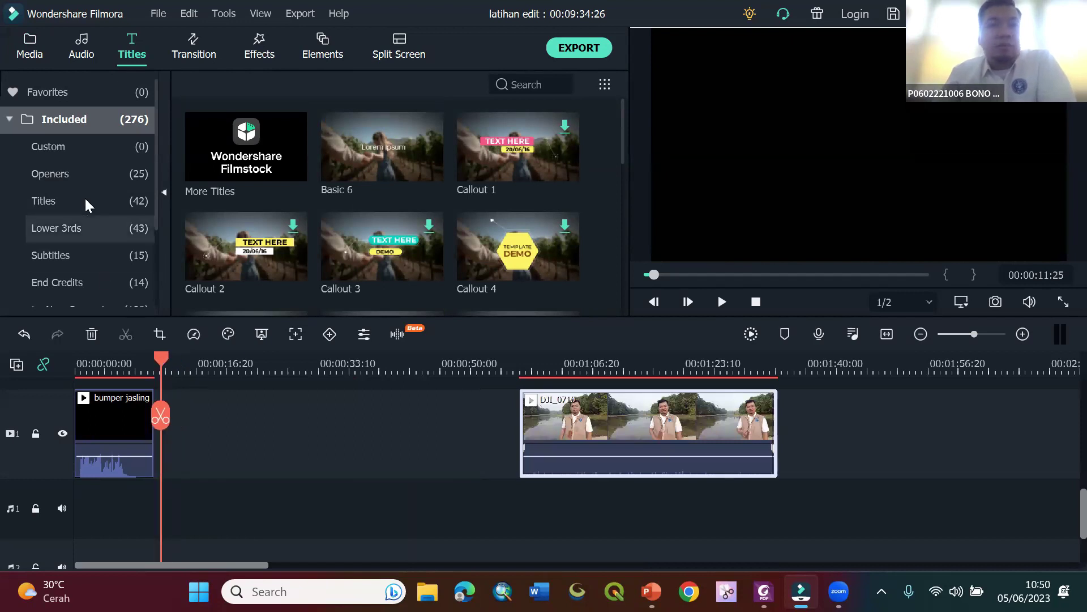
- Place the Deep Blue sample color on video track 1 in the gap, starting at 00:00:11:25, and move the playhead to 00:00:22:26
{"action": "left_click", "coordinate": [26, 48]}
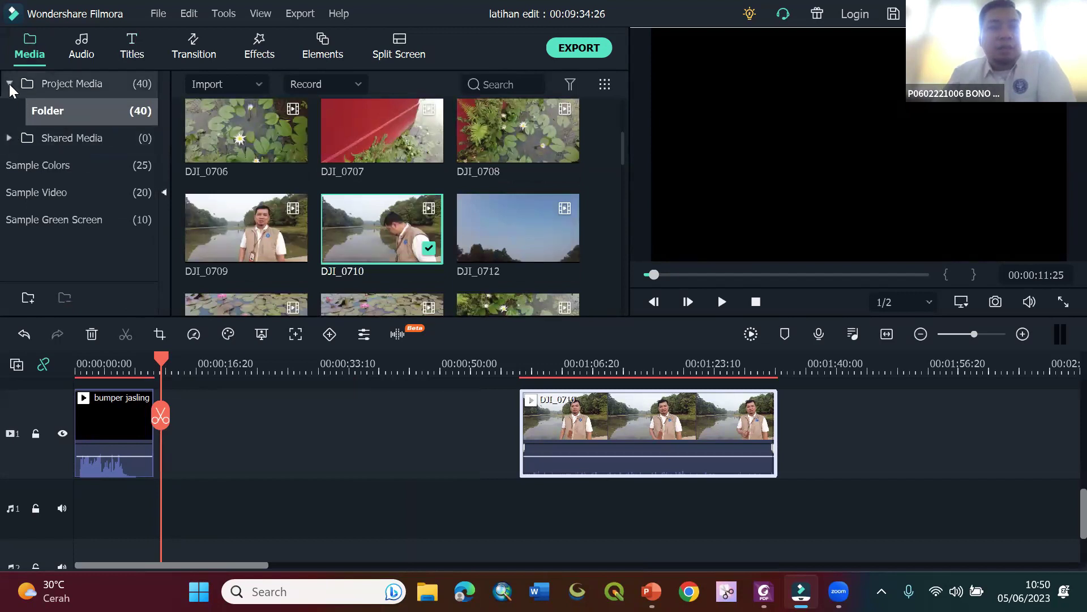
{"action": "left_click", "coordinate": [24, 165]}
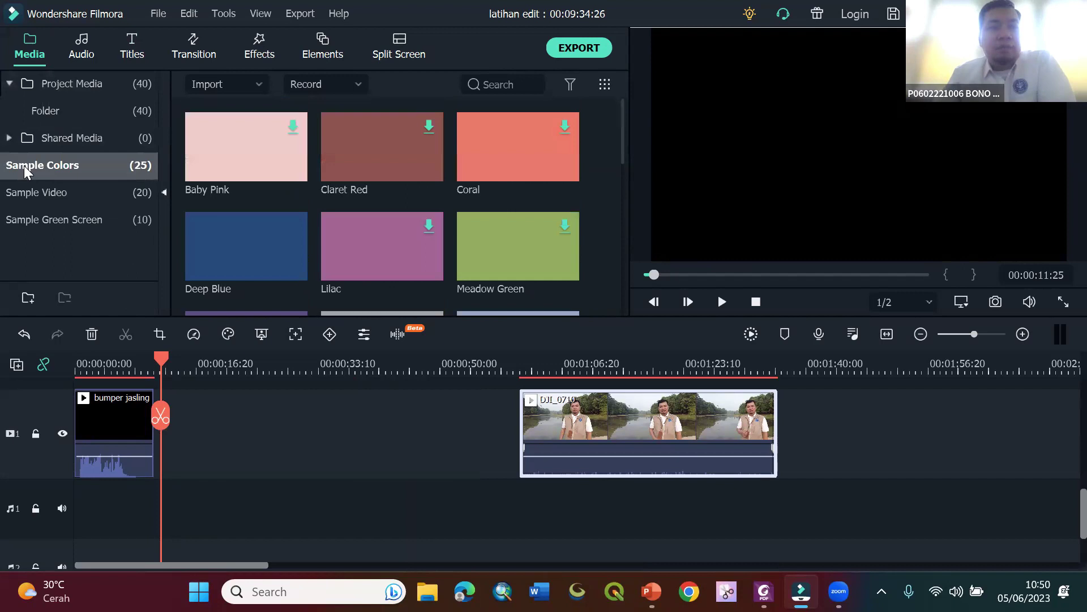
{"action": "left_click_drag", "start_coordinate": [258, 236], "coordinate": [213, 460]}
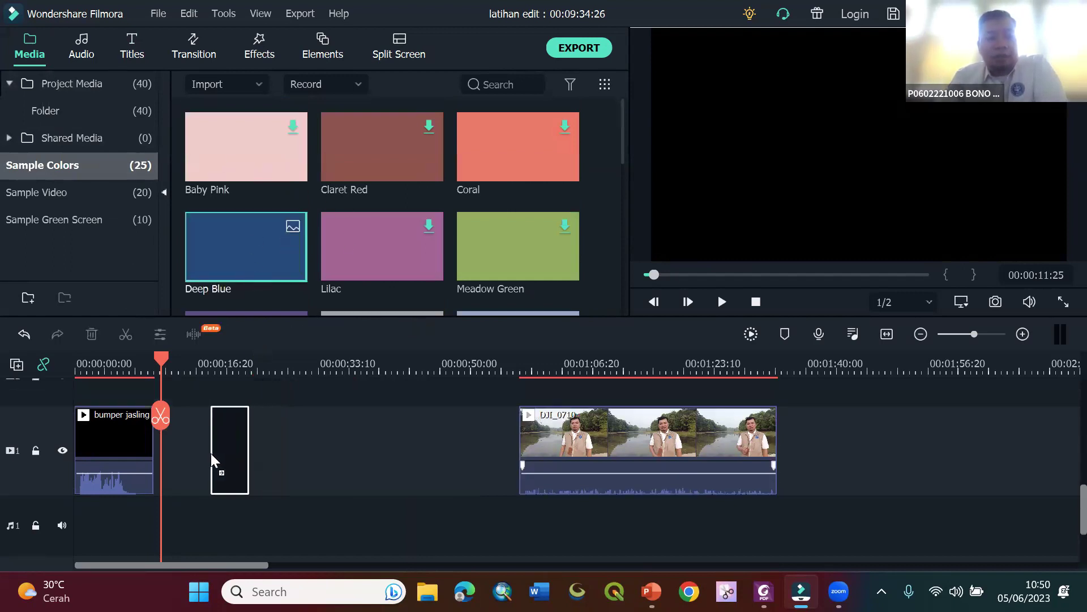
{"action": "left_click_drag", "start_coordinate": [146, 468], "coordinate": [164, 460]}
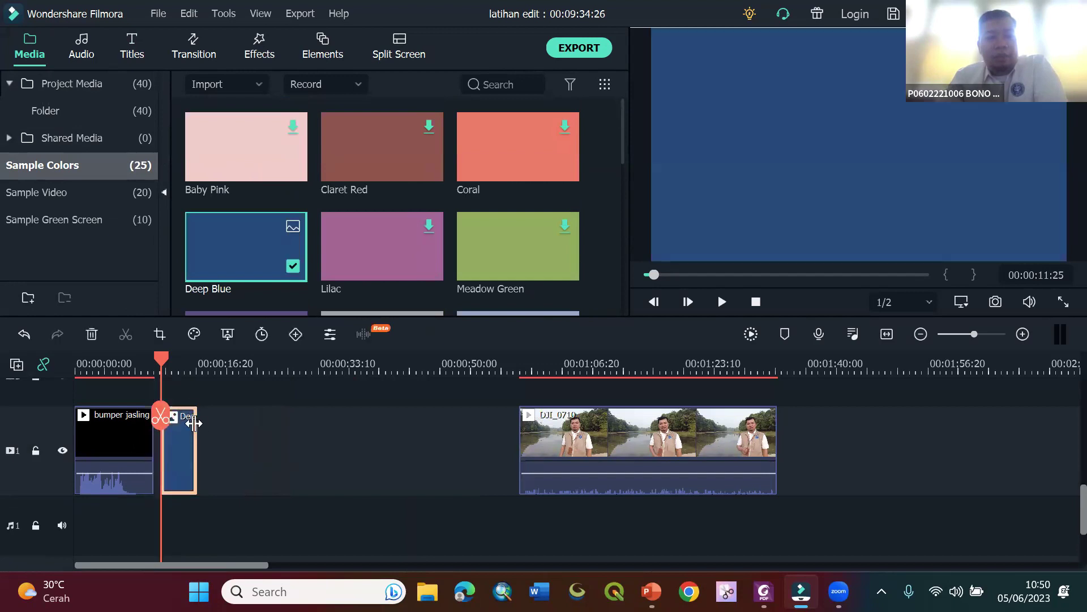
{"action": "left_click", "coordinate": [242, 366]}
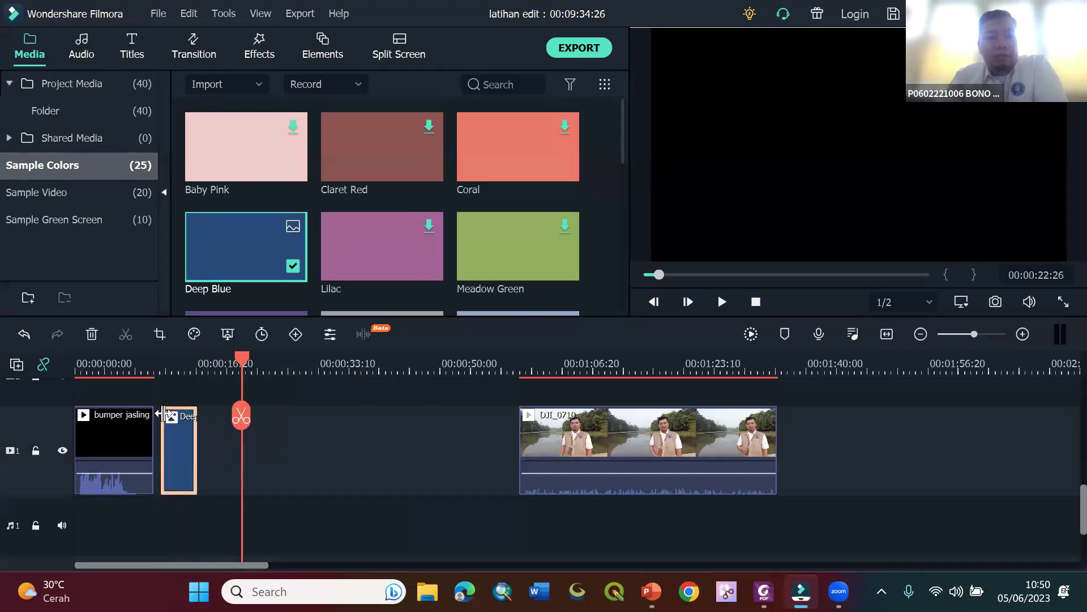
- Move the Deep Blue color clip directly against the end of the bumper clip and set the playhead at 00:00:12:05
{"action": "left_click_drag", "start_coordinate": [182, 437], "coordinate": [173, 437]}
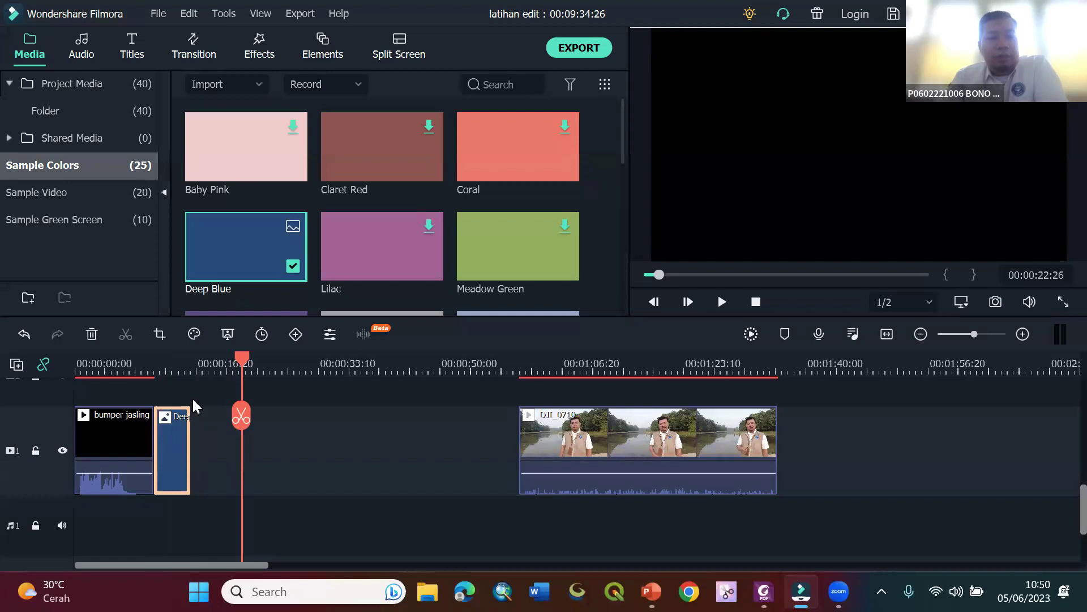
{"action": "left_click_drag", "start_coordinate": [183, 376], "coordinate": [165, 375]}
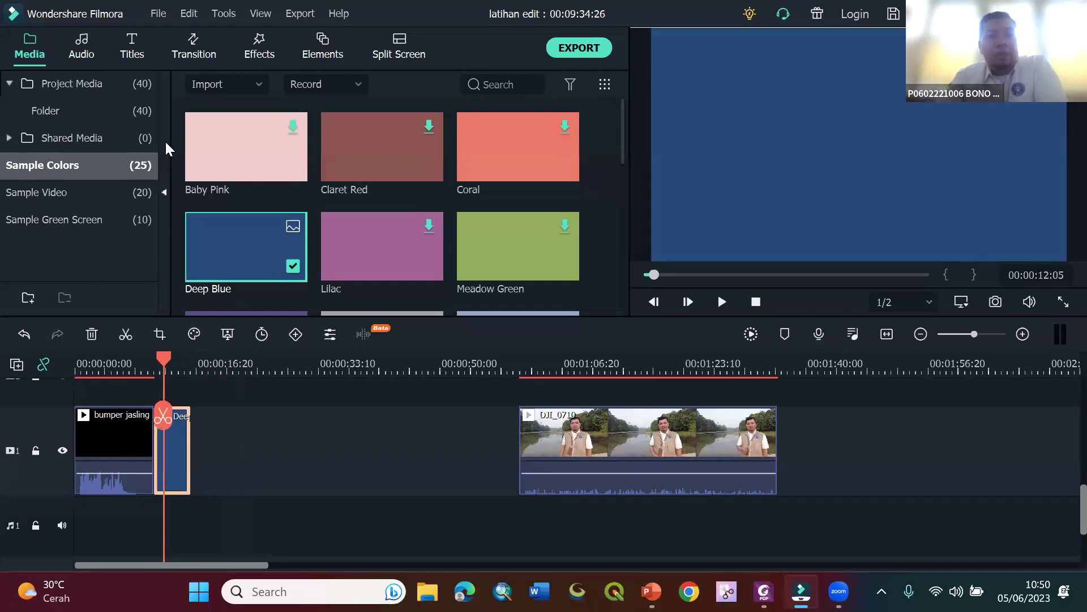
- Browse the Openers title category and preview the Opener 1, Opener 2 and Opener 10 templates
{"action": "left_click", "coordinate": [131, 50]}
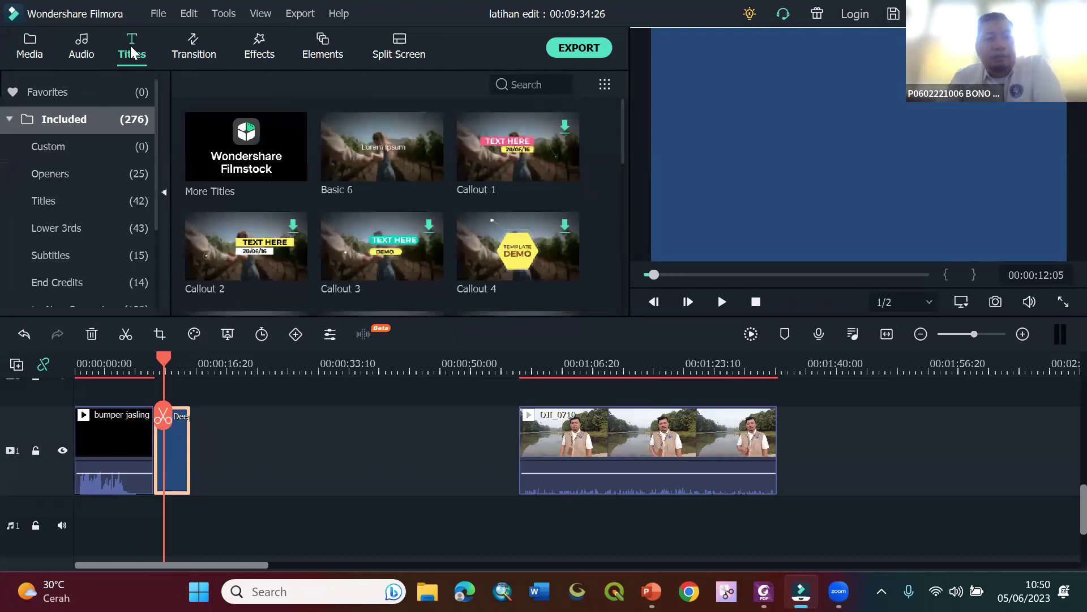
{"action": "left_click", "coordinate": [83, 168]}
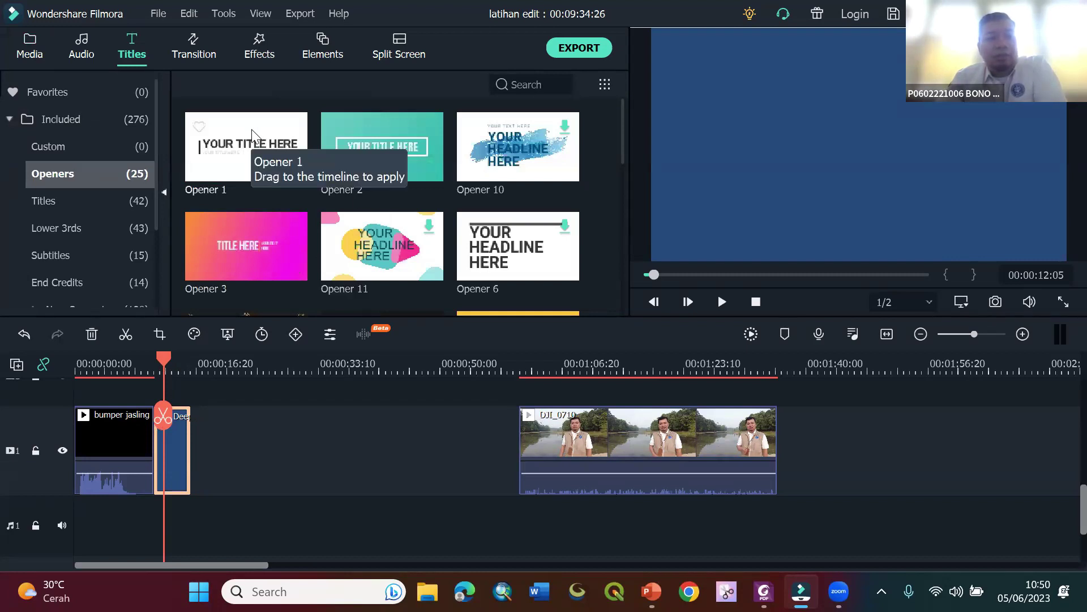
{"action": "left_click_drag", "start_coordinate": [163, 358], "coordinate": [133, 354]}
{"action": "left_click", "coordinate": [245, 164]}
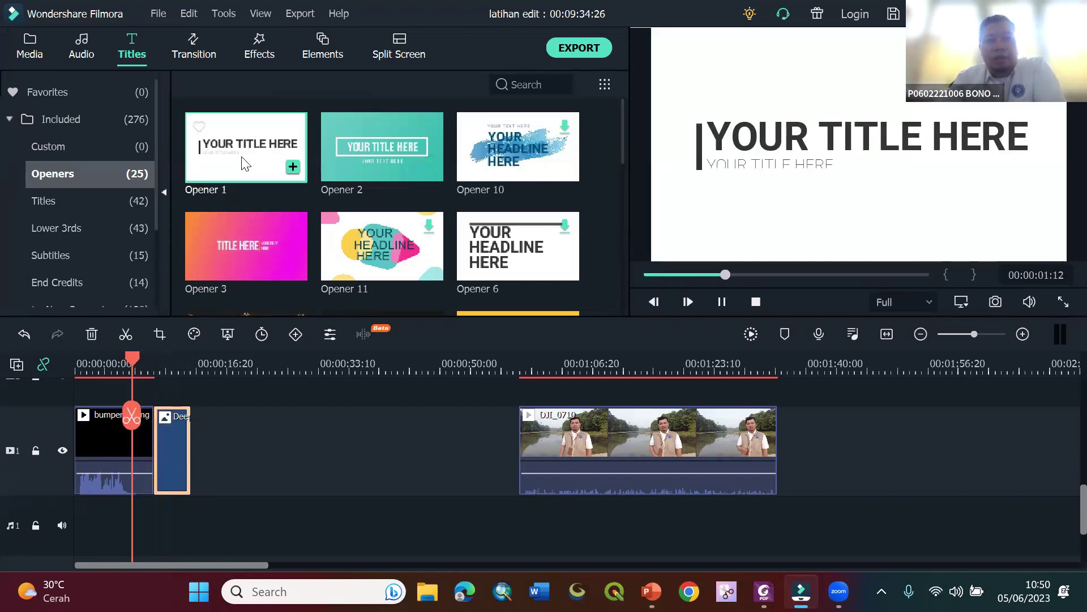
{"action": "left_click", "coordinate": [392, 137]}
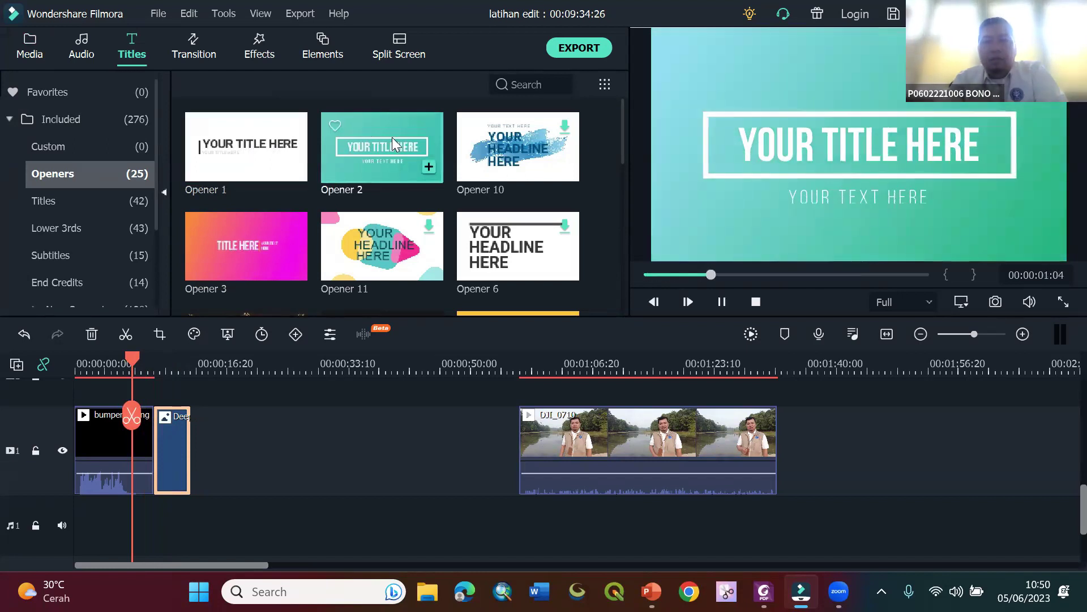
{"action": "left_click", "coordinate": [500, 142]}
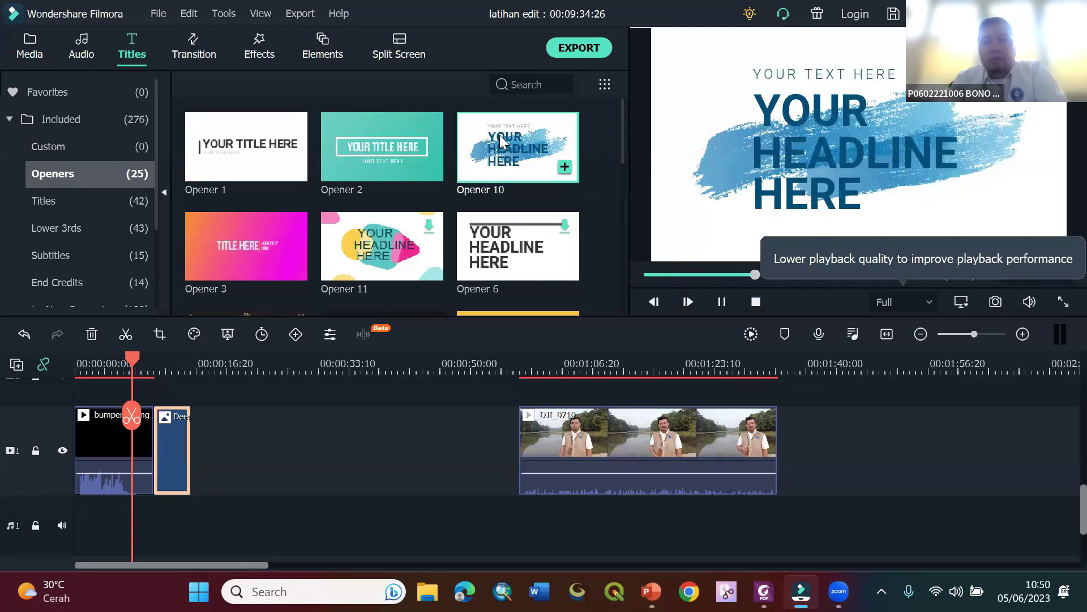
{"action": "scroll", "coordinate": [493, 144], "scroll_direction": "down", "scroll_amount": 5}
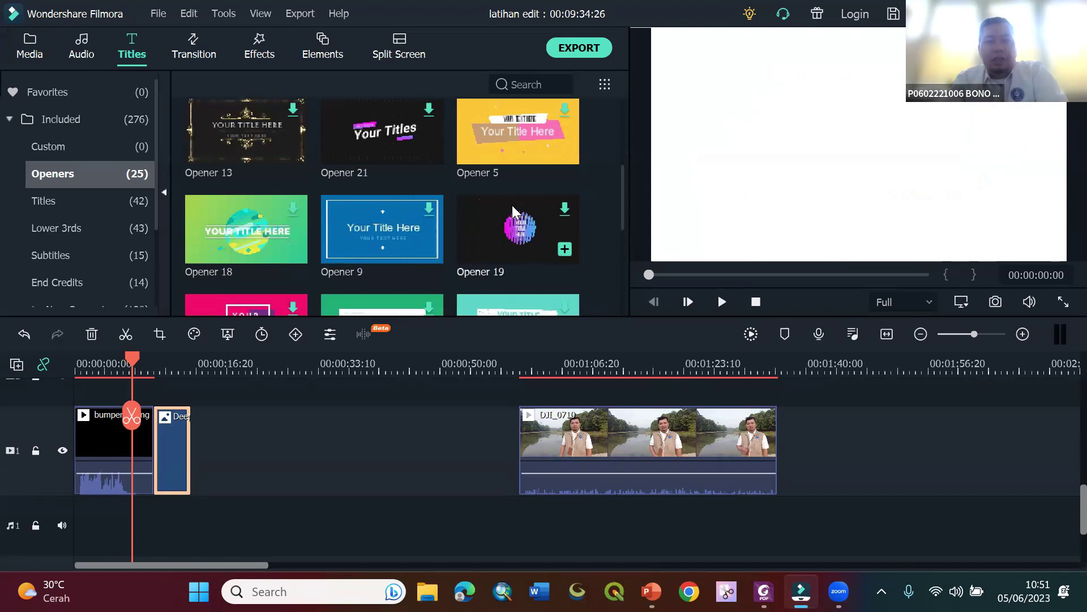
{"action": "scroll", "coordinate": [426, 182], "scroll_direction": "up", "scroll_amount": 5}
{"action": "mouse_move", "coordinate": [484, 154]}
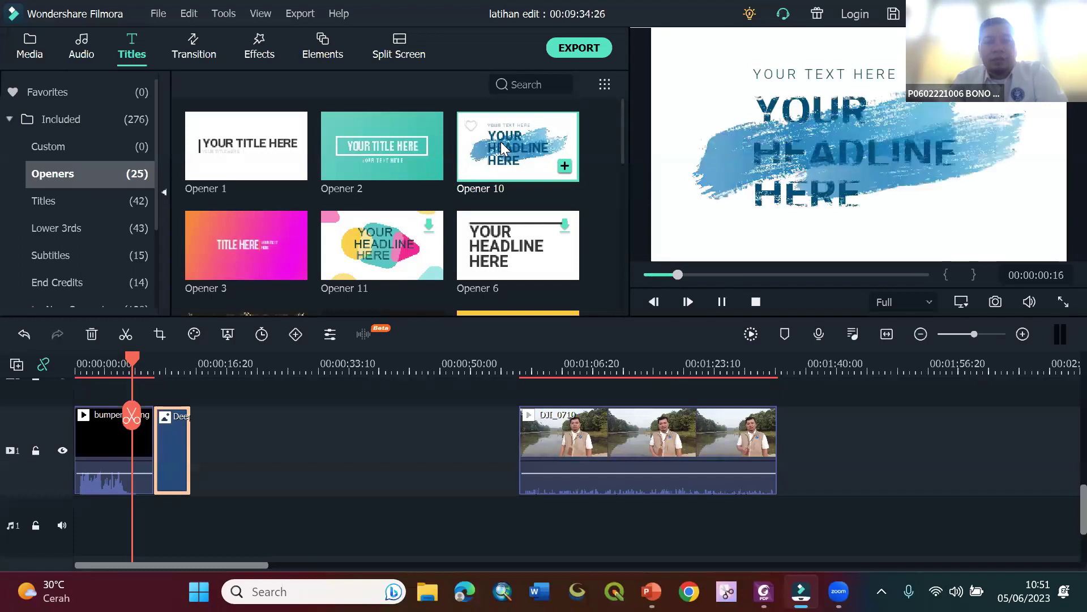
- Place the Opener 1 title on video track 2 above the Deep Blue clip and set the playhead at 00:00:12:05
{"action": "left_click", "coordinate": [275, 156]}
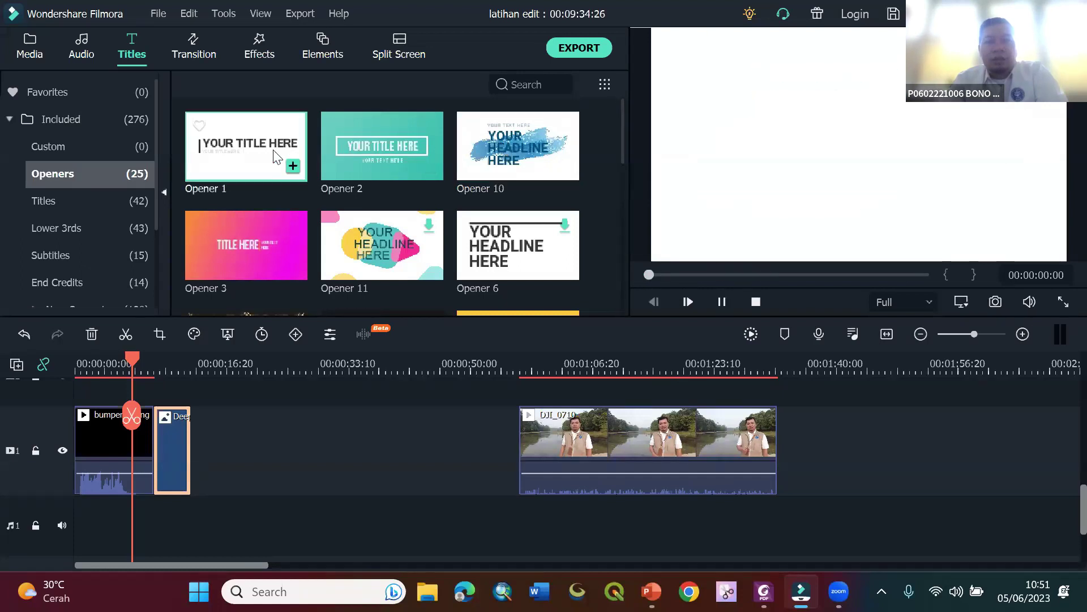
{"action": "left_click_drag", "start_coordinate": [261, 154], "coordinate": [164, 454]}
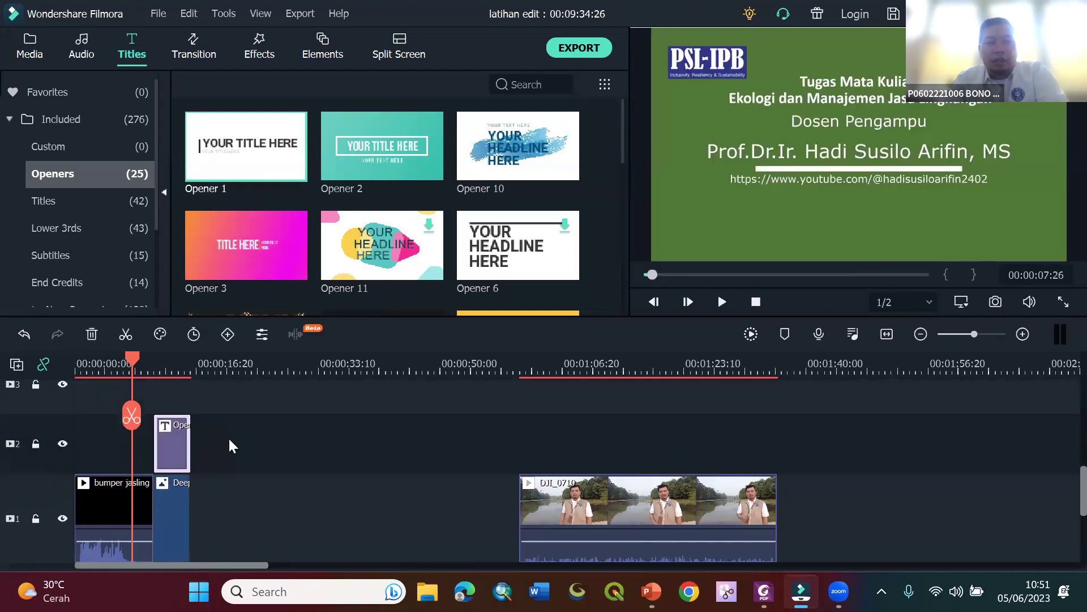
{"action": "left_click_drag", "start_coordinate": [134, 356], "coordinate": [159, 355]}
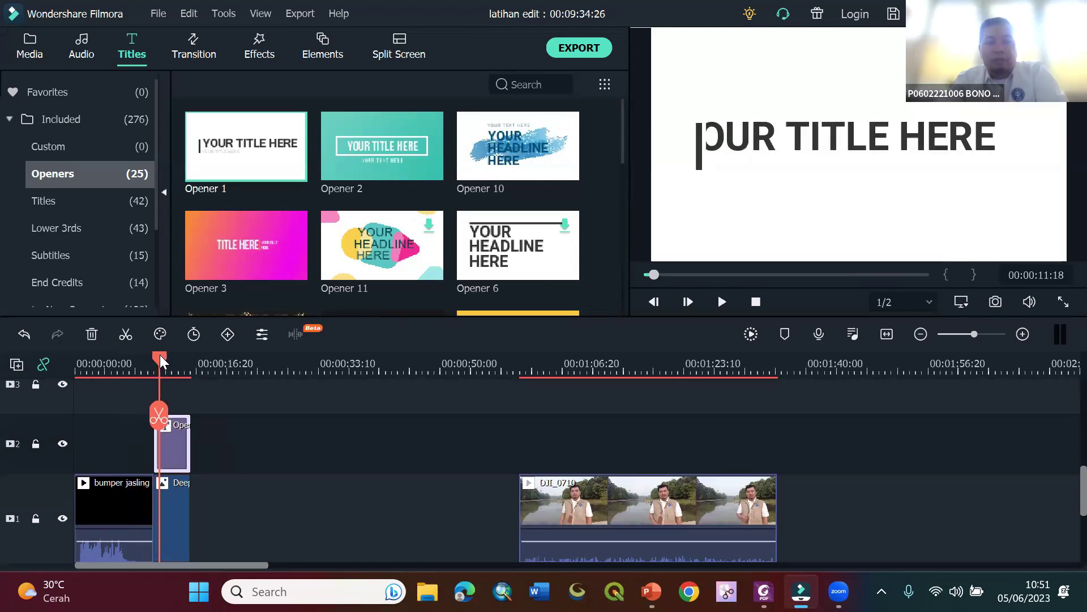
{"action": "key", "text": "space"}
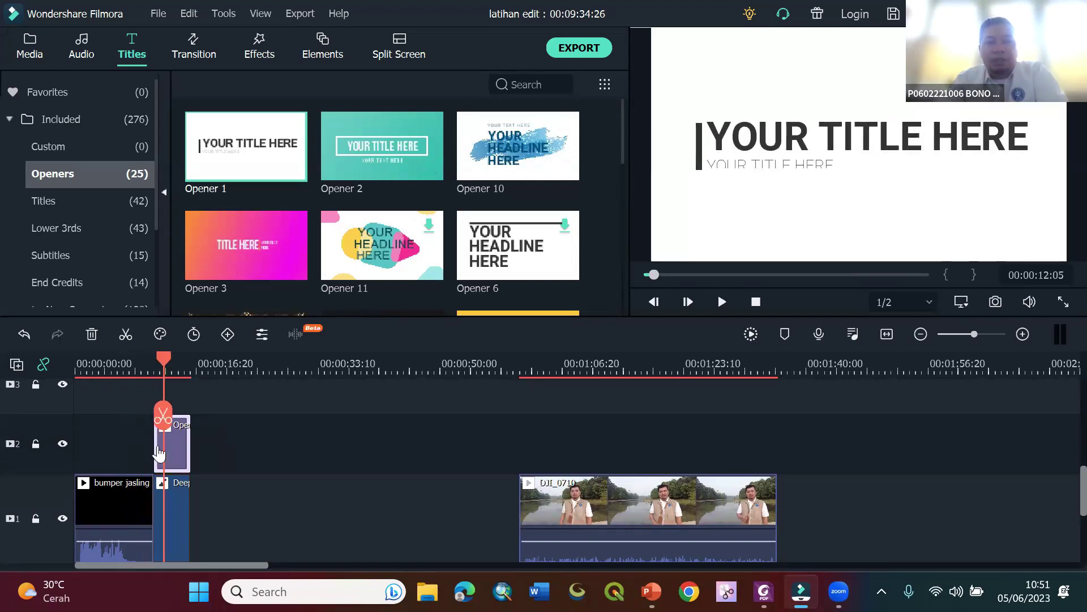
- Replace the opener's main title text with TUGAS JASLING and shift it sideways to sit beside the vertical bar
{"action": "left_click", "coordinate": [832, 142]}
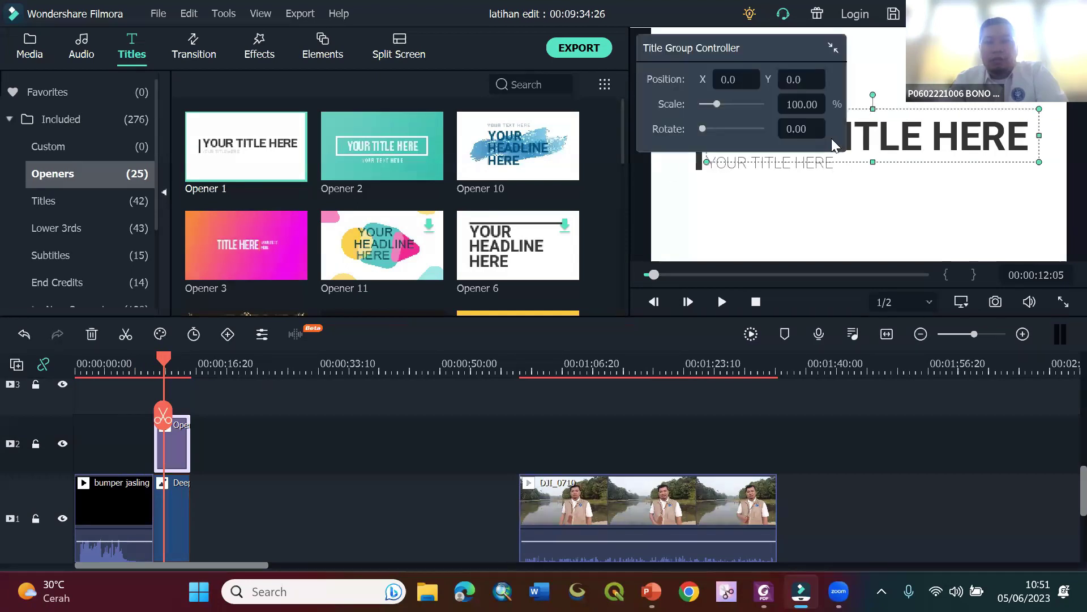
{"action": "double_click", "coordinate": [871, 134]}
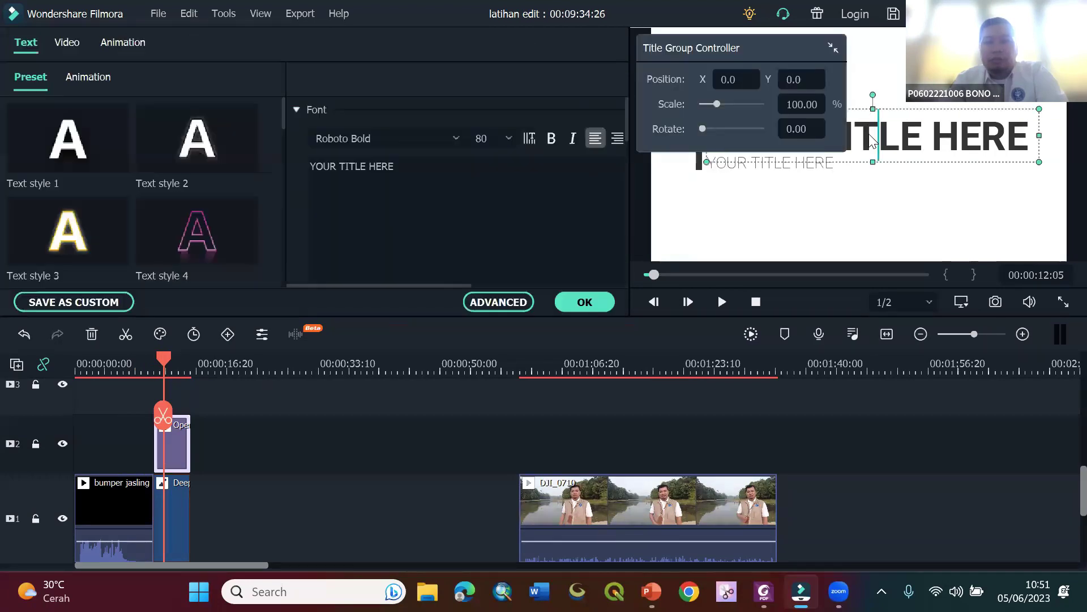
{"action": "triple_click", "coordinate": [345, 157]}
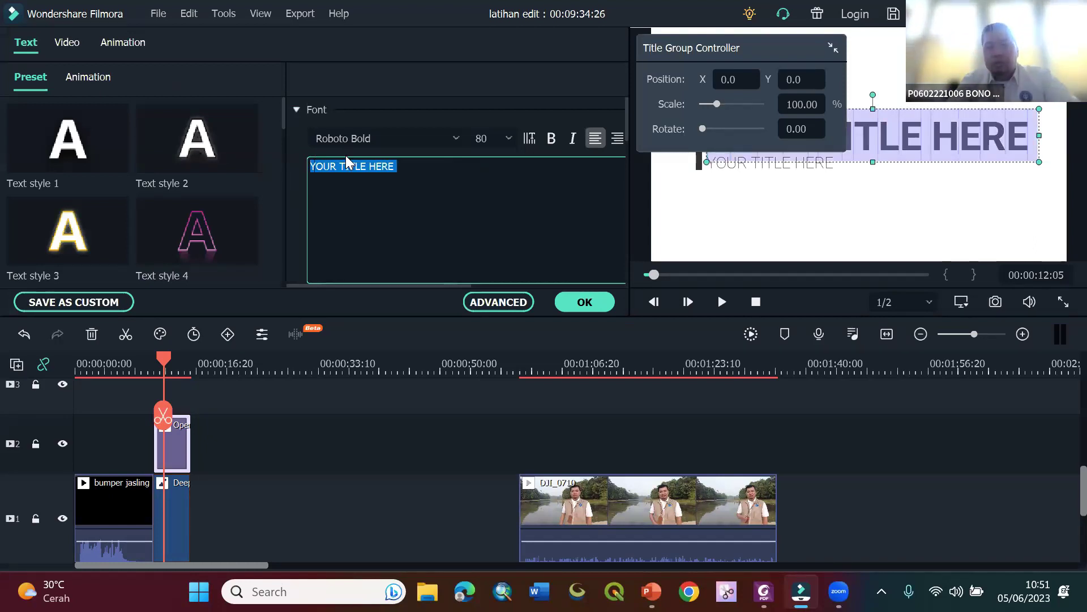
{"action": "key", "text": "BackSpace"}
{"action": "type", "text": "TUGAS "}
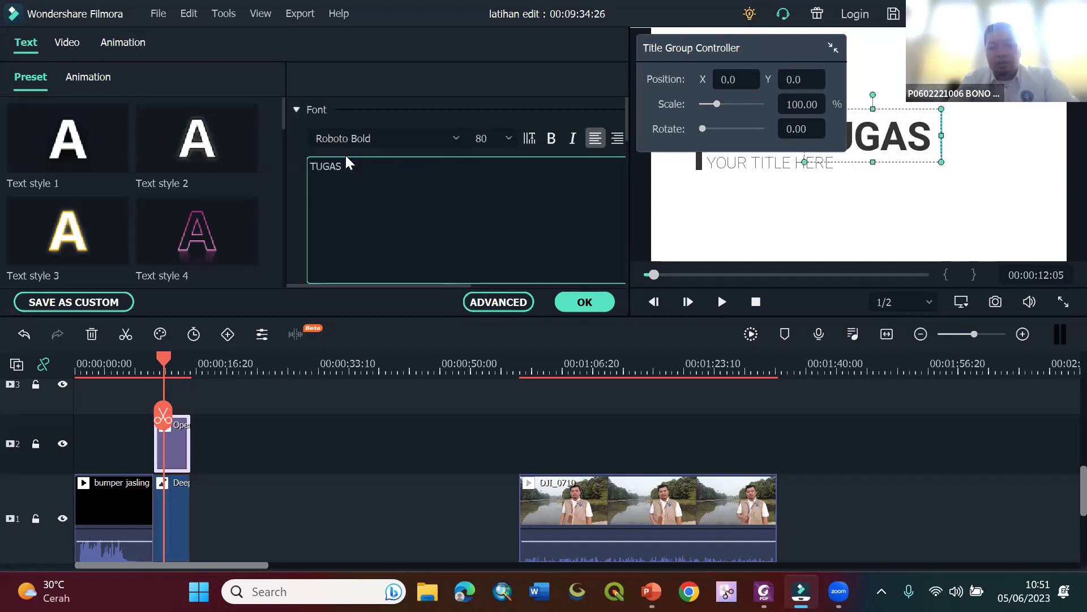
{"action": "type", "text": "JASLING"}
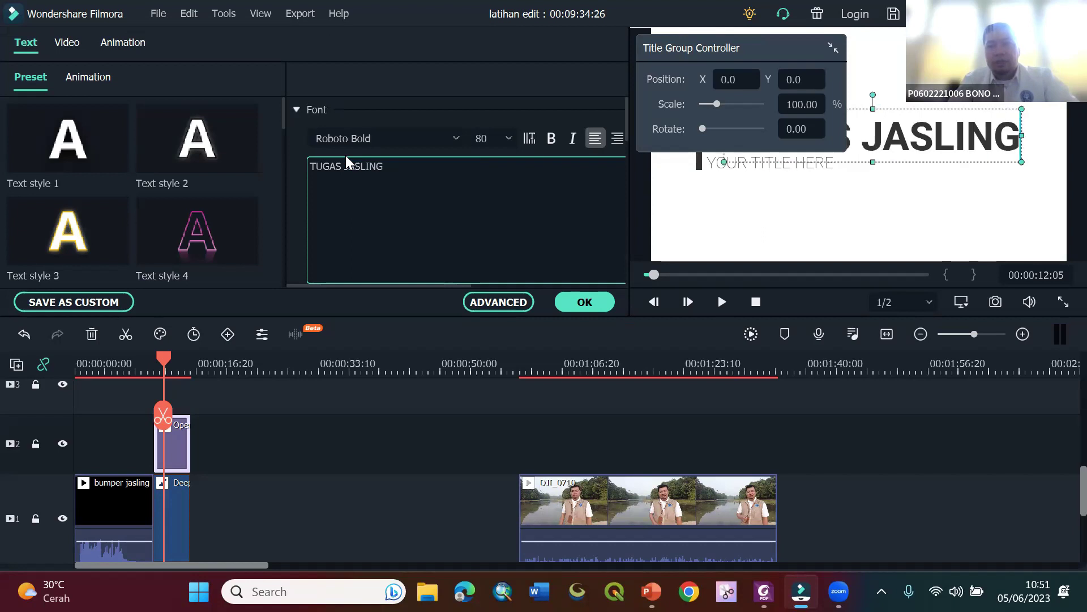
{"action": "left_click_drag", "start_coordinate": [692, 44], "coordinate": [478, 21]}
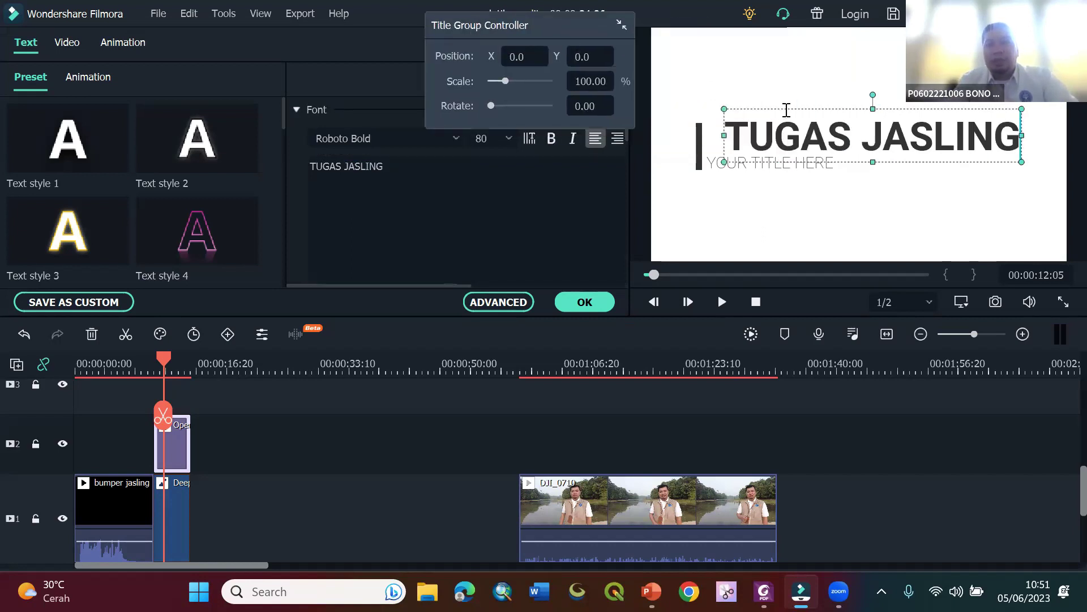
{"action": "left_click_drag", "start_coordinate": [795, 107], "coordinate": [773, 109]}
- Replace the opener's smaller subtitle text with the author's full name in capital letters
{"action": "left_click", "coordinate": [761, 168]}
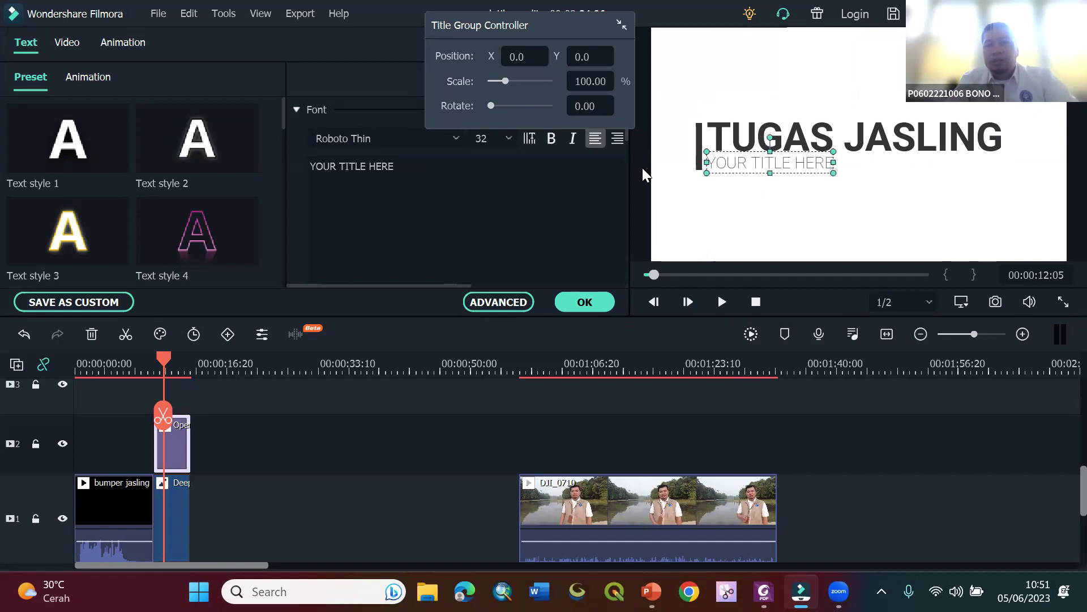
{"action": "left_click_drag", "start_coordinate": [434, 178], "coordinate": [300, 160]}
{"action": "key", "text": "BackSpace"}
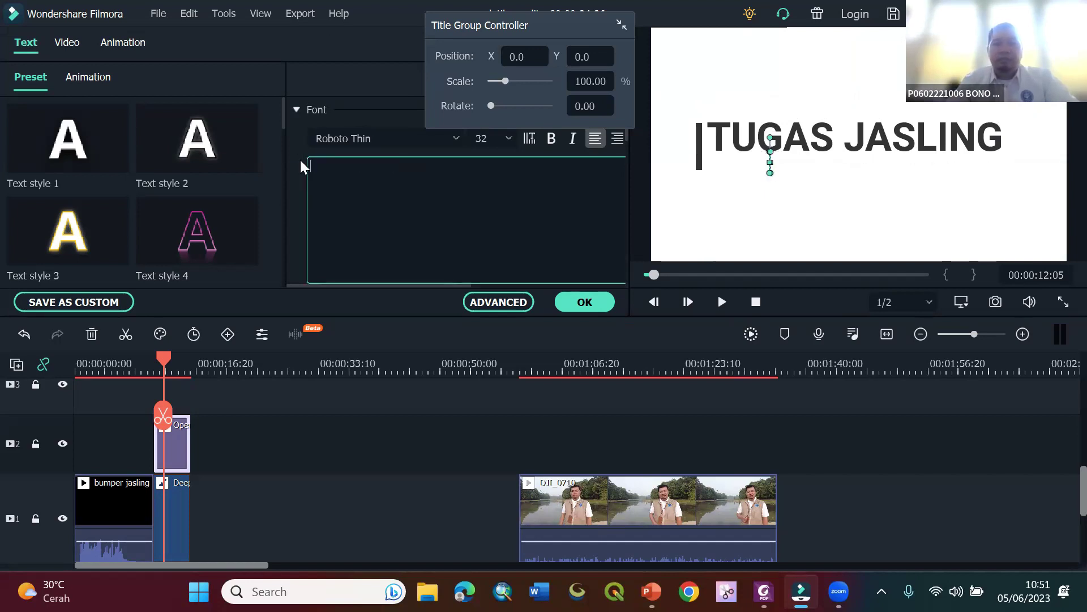
{"action": "type", "text": "bono"}
{"action": "key", "text": "BackSpace"}
{"action": "key", "text": "BackSpace"}
{"action": "key", "text": "BackSpace"}
{"action": "key", "text": "BackSpace"}
{"action": "type", "text": "B"}
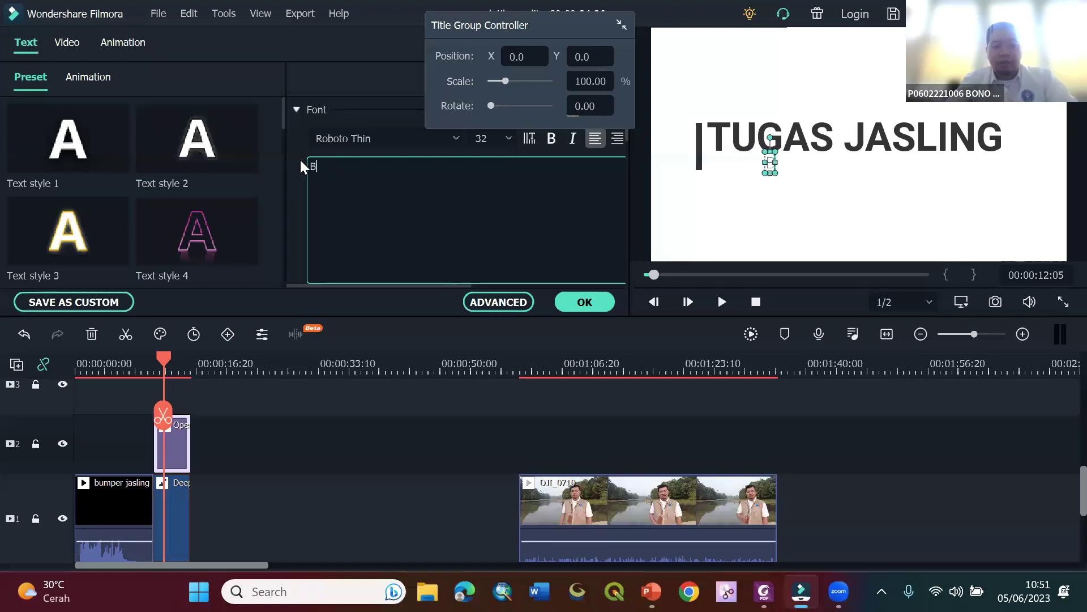
{"action": "type", "text": "ONO PRANOTO"}
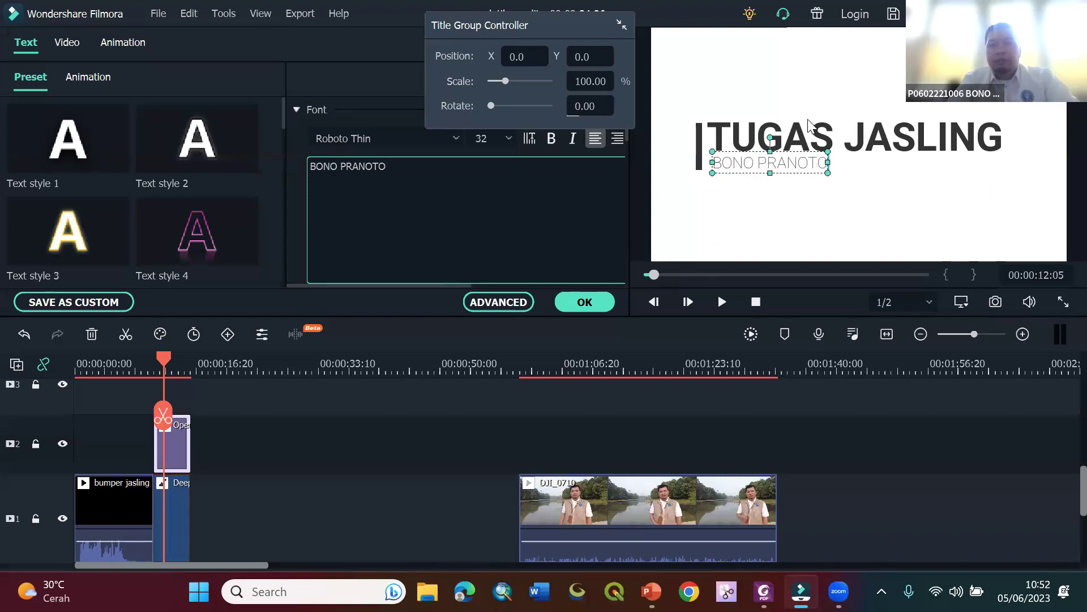
- Play the edited opener from 00:00:11:07 to 00:00:14:26 to check its animation, and close the clip settings
{"action": "left_click", "coordinate": [820, 136]}
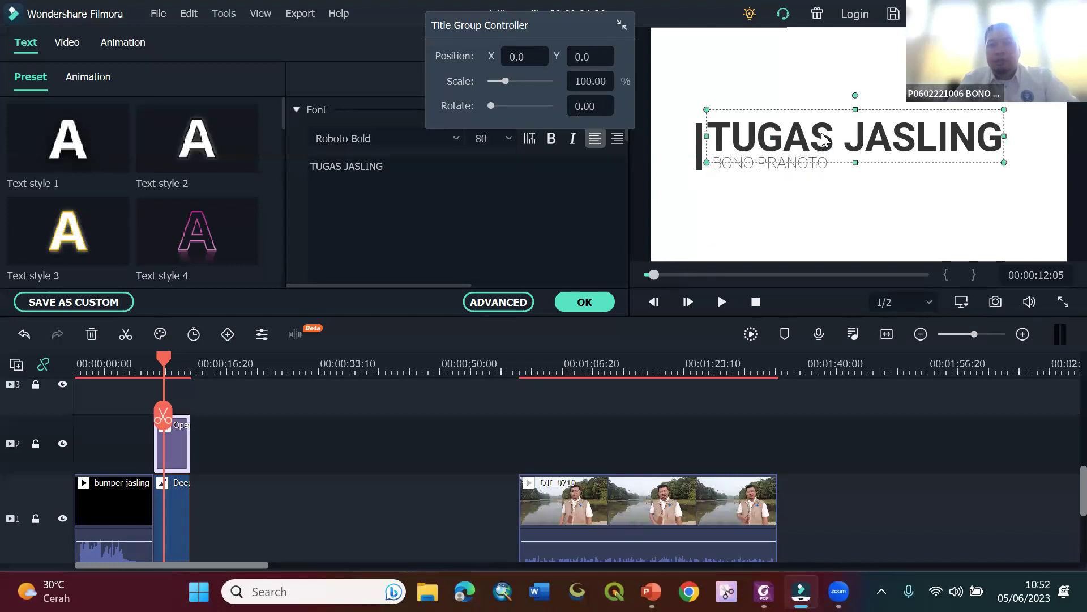
{"action": "left_click", "coordinate": [820, 186]}
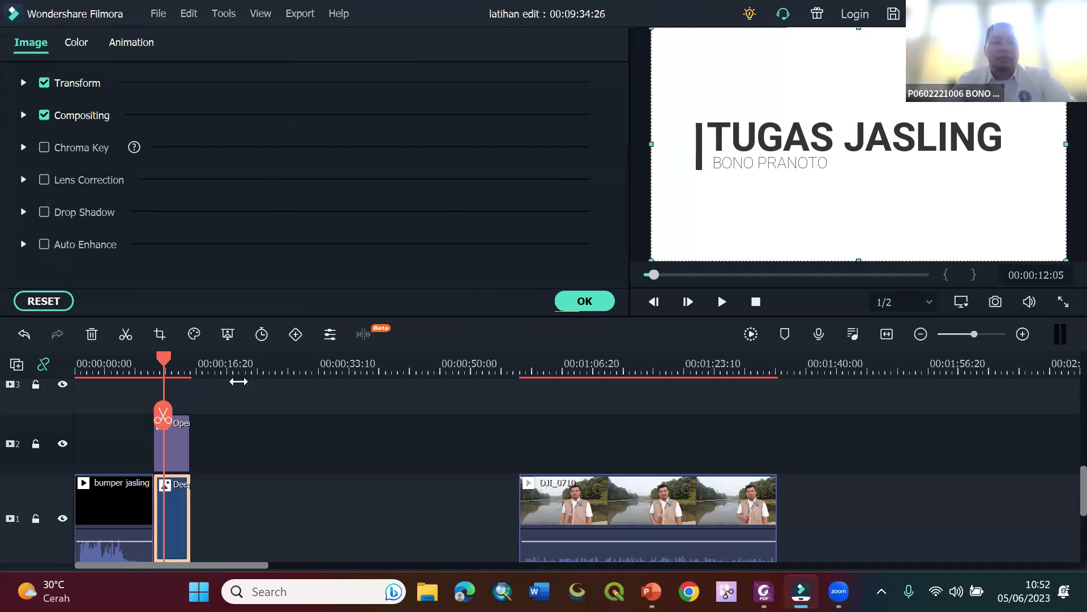
{"action": "left_click_drag", "start_coordinate": [162, 359], "coordinate": [156, 358]}
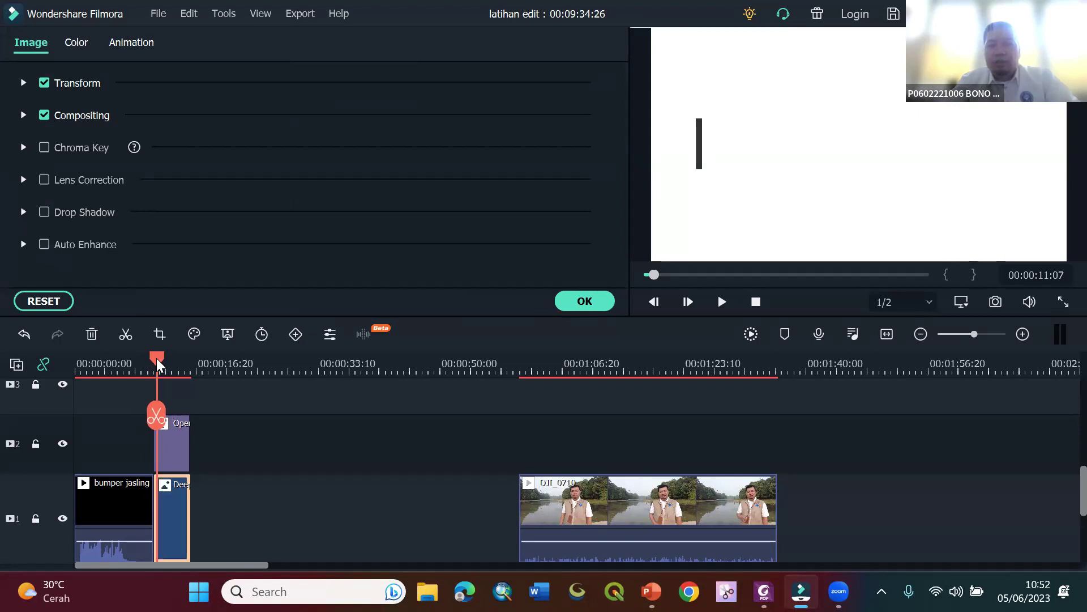
{"action": "left_click", "coordinate": [722, 301]}
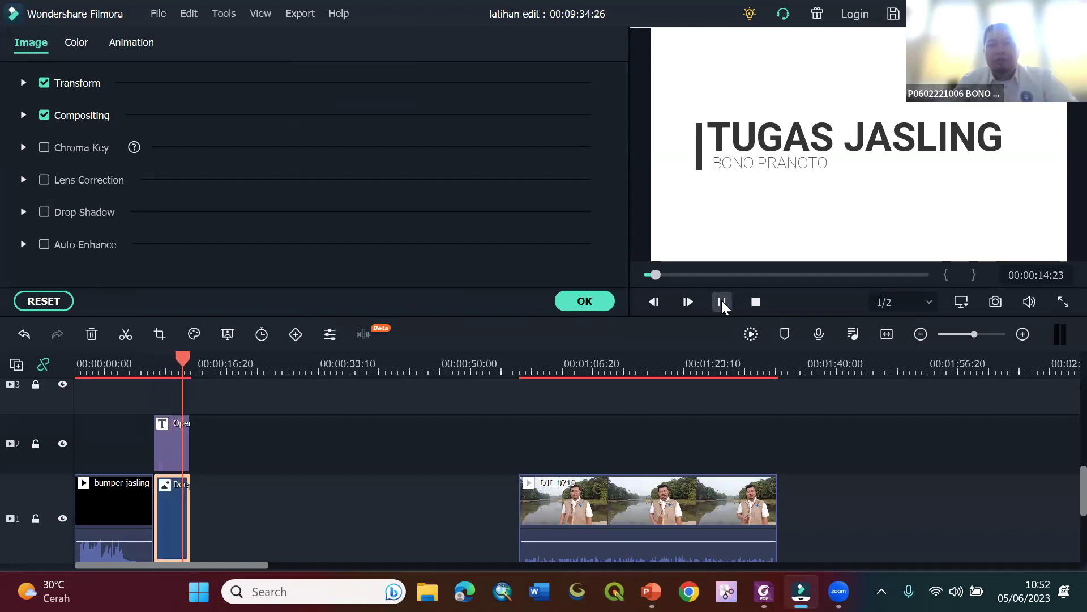
{"action": "left_click", "coordinate": [722, 303]}
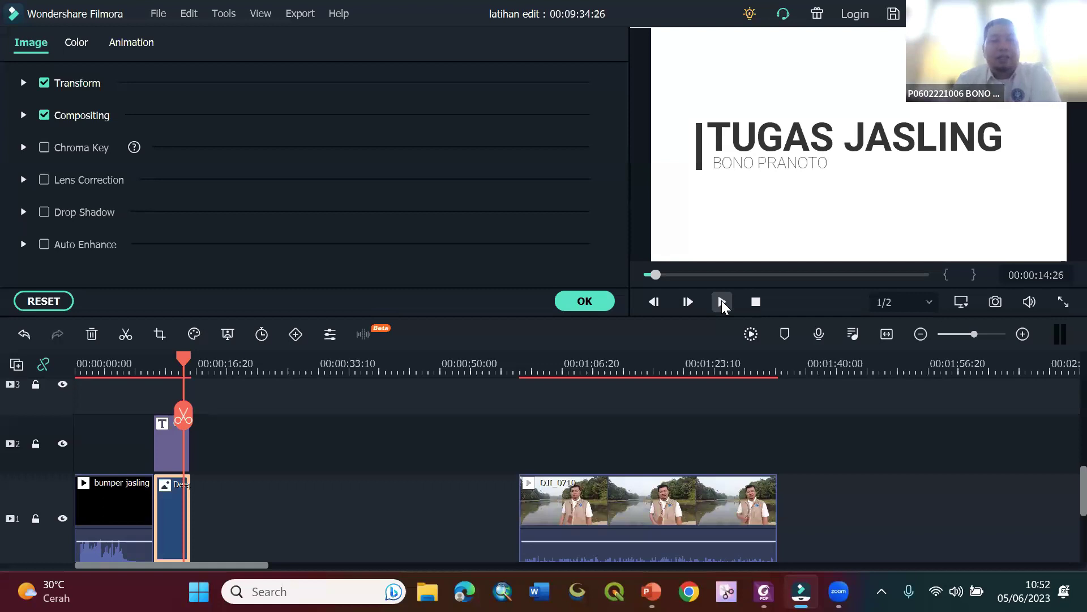
{"action": "left_click", "coordinate": [595, 301]}
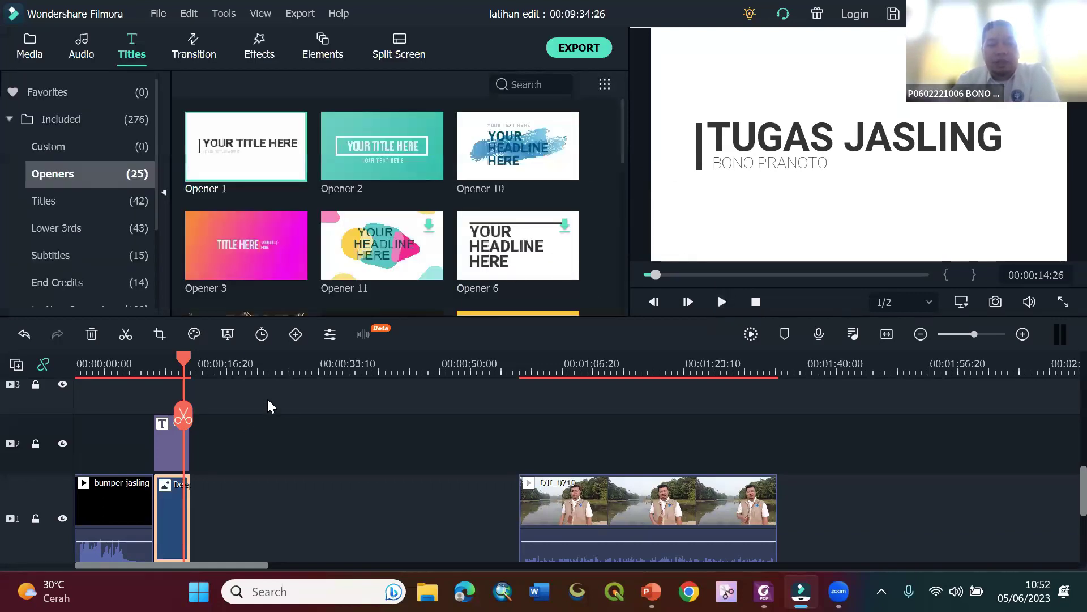
- Change the text color of the TUGAS JASLING title to dark blue and confirm the title settings
{"action": "double_click", "coordinate": [816, 146]}
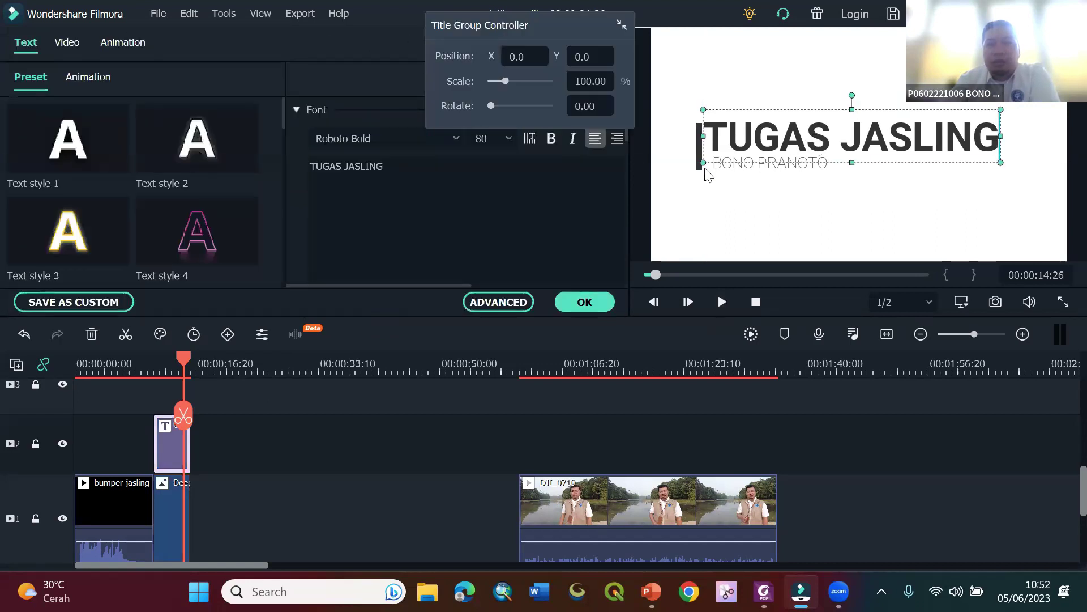
{"action": "left_click", "coordinate": [508, 141]}
{"action": "left_click", "coordinate": [508, 141]}
{"action": "scroll", "coordinate": [515, 179], "scroll_direction": "down", "scroll_amount": 3}
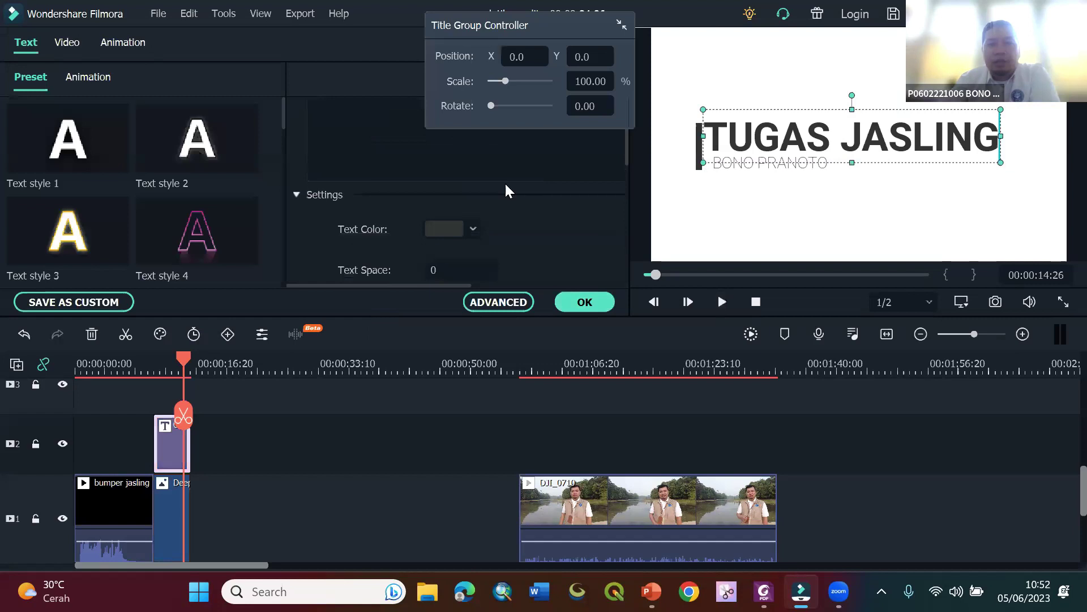
{"action": "left_click", "coordinate": [473, 230]}
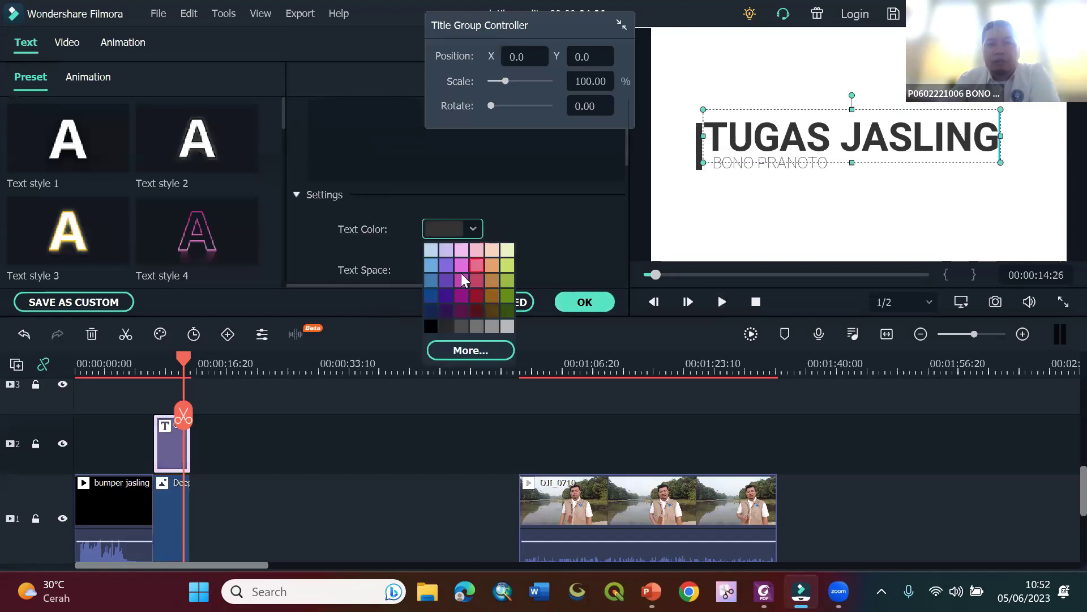
{"action": "left_click", "coordinate": [435, 293]}
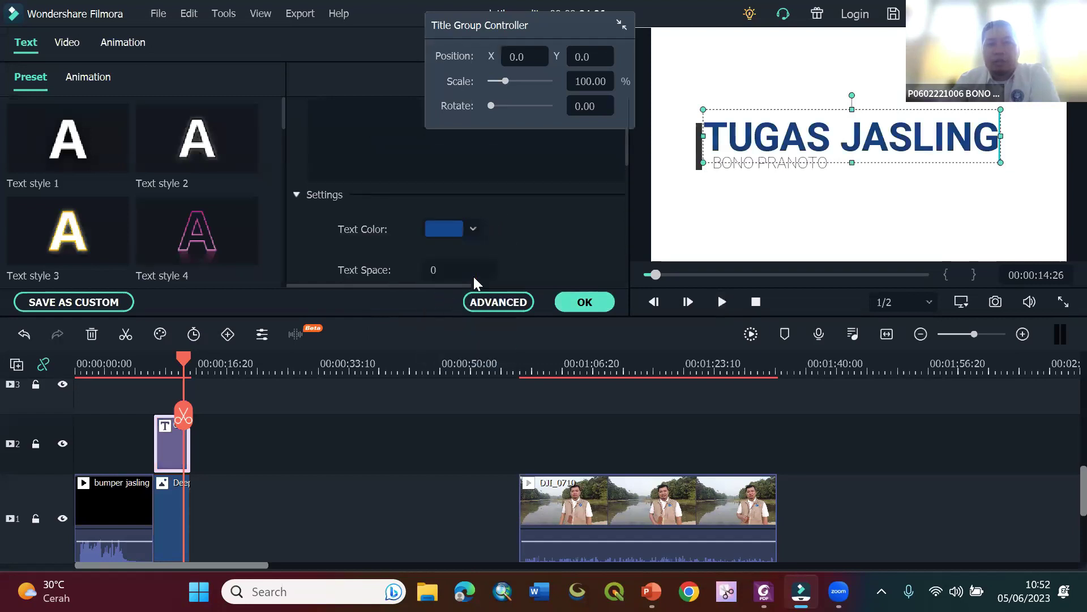
{"action": "left_click", "coordinate": [761, 166]}
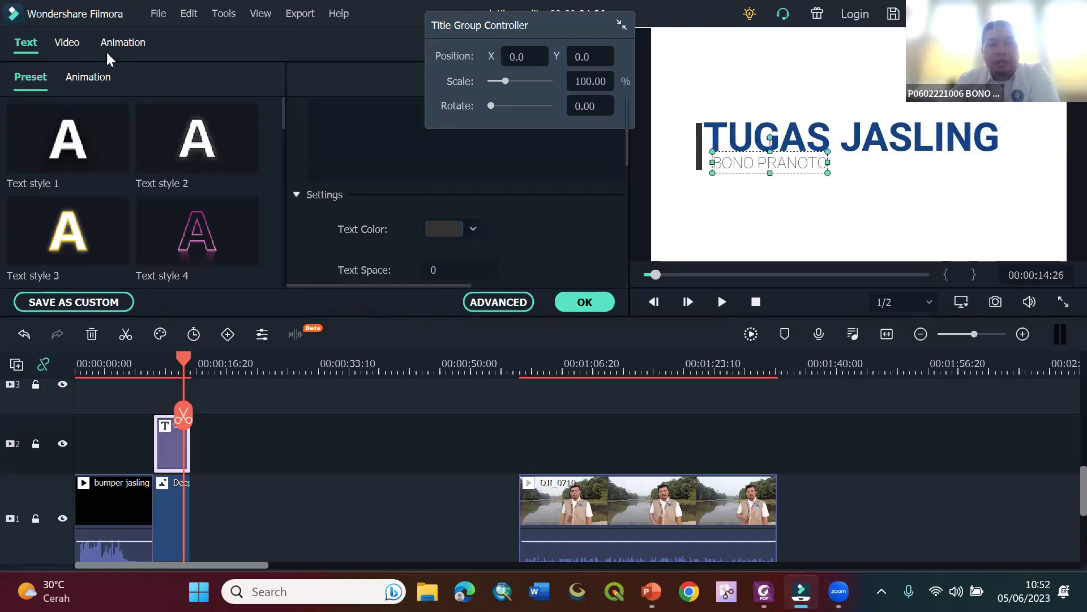
{"action": "left_click", "coordinate": [576, 303]}
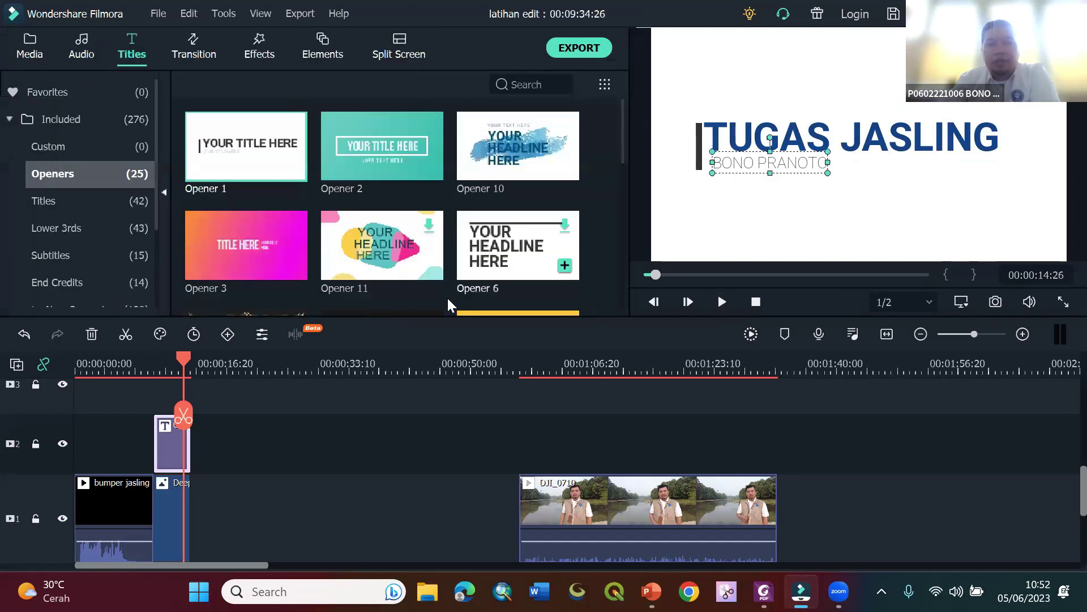
- Delete the opener title clip from track 2 above the blue background clip
{"action": "left_click", "coordinate": [166, 508]}
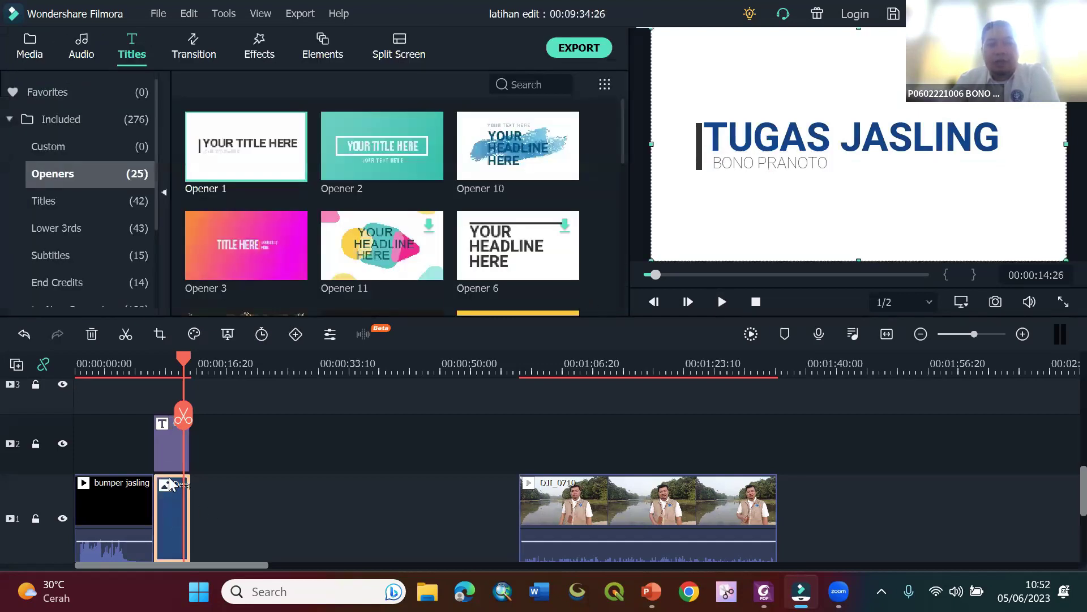
{"action": "left_click", "coordinate": [163, 447]}
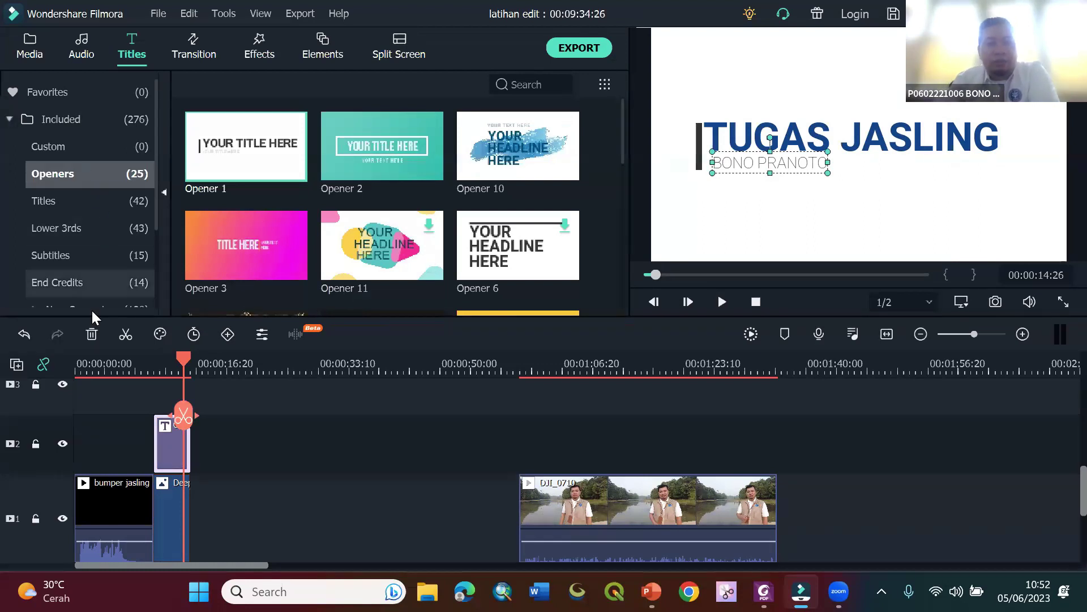
{"action": "left_click", "coordinate": [113, 428]}
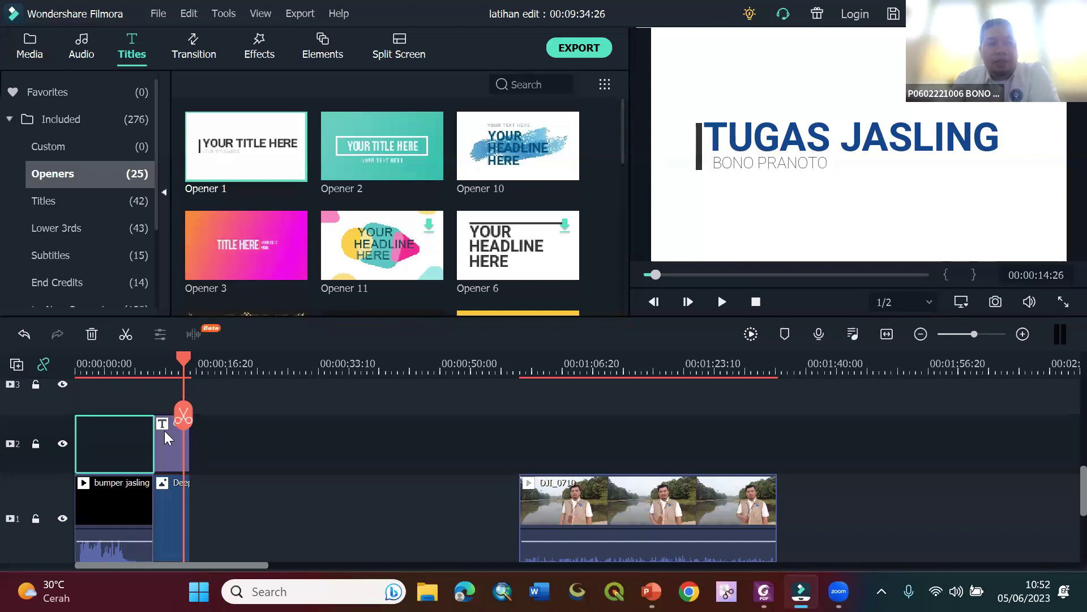
{"action": "left_click", "coordinate": [164, 431]}
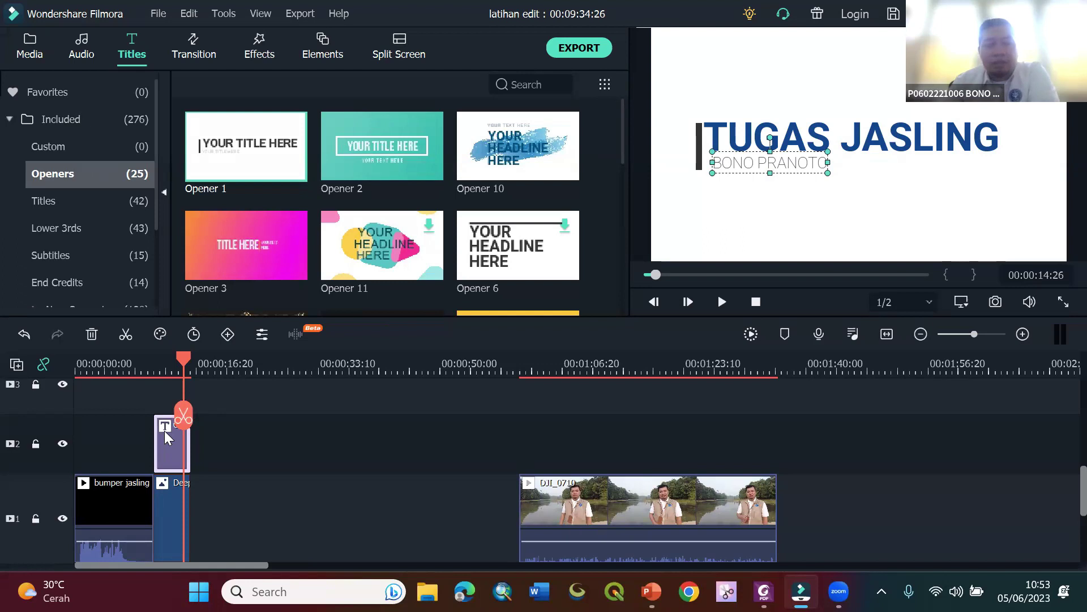
{"action": "key", "text": "Delete"}
- Move the DJI_0710 clip near the blue background clip, leaving a small gap, and place the playhead at 00:00:21:28
{"action": "left_click_drag", "start_coordinate": [566, 498], "coordinate": [260, 478]}
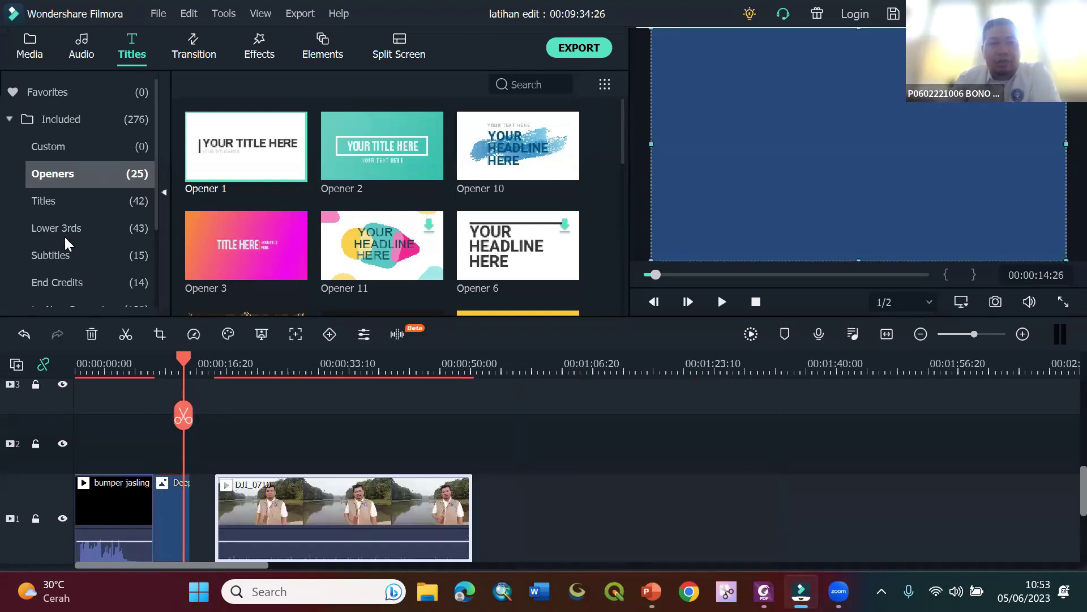
{"action": "left_click", "coordinate": [253, 396]}
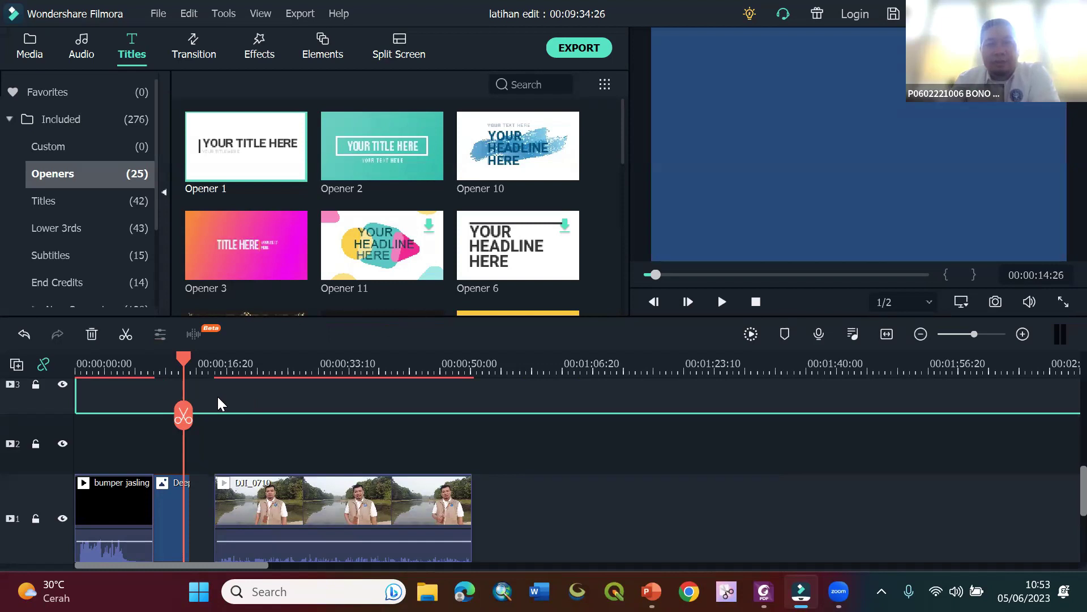
{"action": "left_click", "coordinate": [235, 363]}
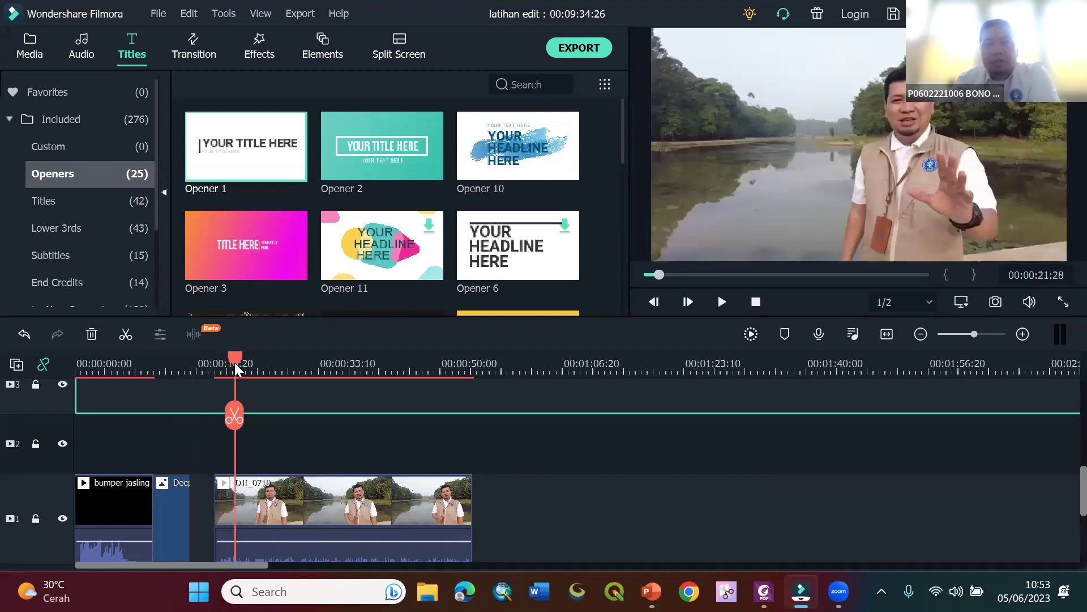
- Add the Title 1 preset on track 2, align it with the start of the DJI_0710 clip, and preview it at 00:00:22:05
{"action": "left_click", "coordinate": [42, 206]}
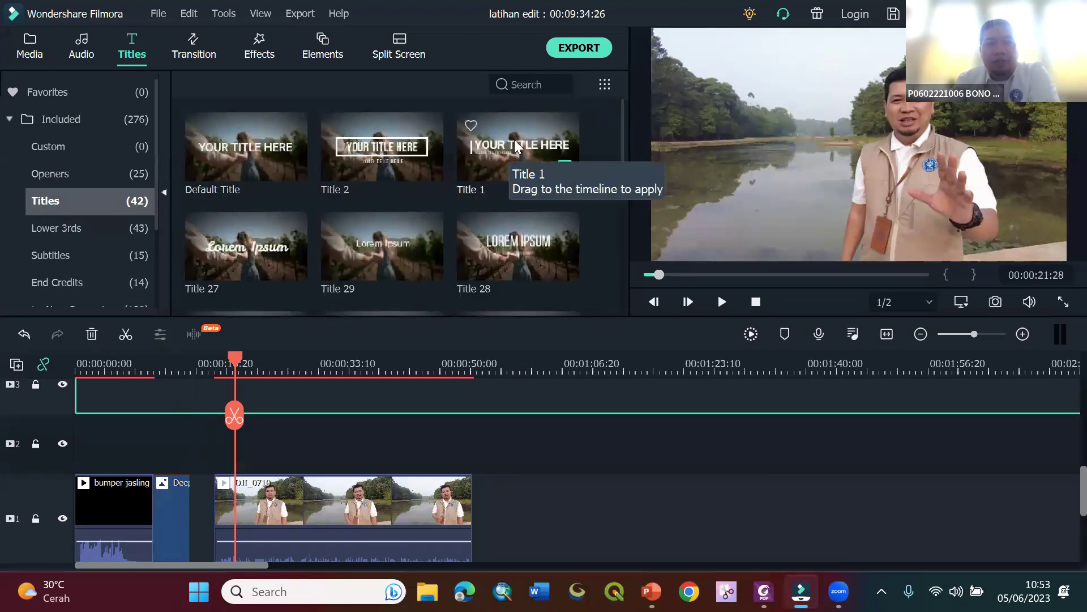
{"action": "left_click_drag", "start_coordinate": [515, 139], "coordinate": [227, 432]}
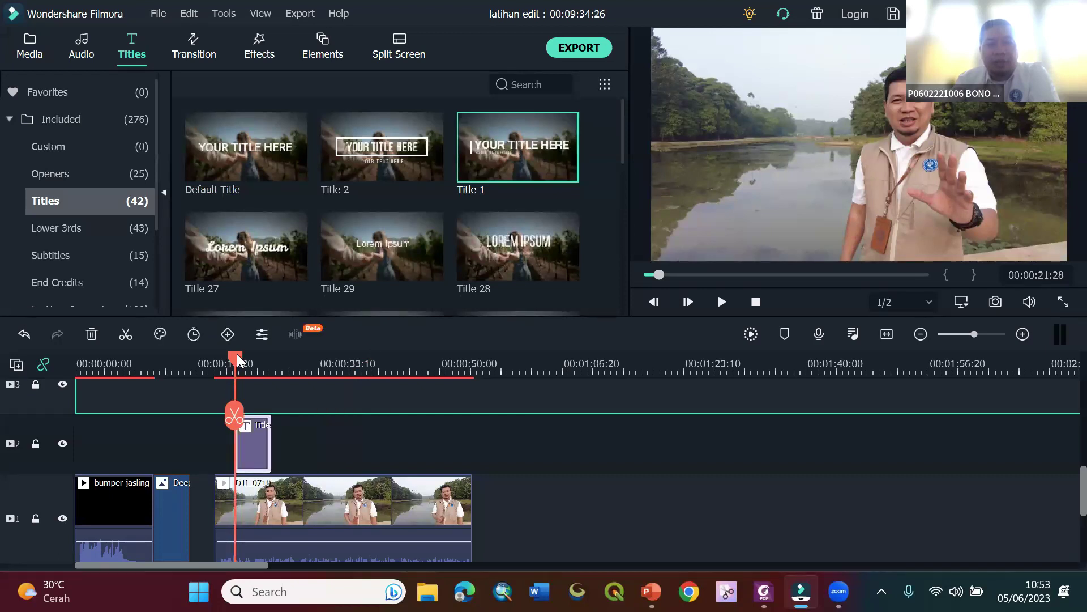
{"action": "left_click_drag", "start_coordinate": [238, 361], "coordinate": [199, 360]}
{"action": "mouse_move", "coordinate": [246, 448]}
{"action": "left_mouse_down"}
{"action": "mouse_move", "coordinate": [231, 446]}
{"action": "mouse_move", "coordinate": [232, 435]}
{"action": "left_mouse_up"}
{"action": "left_click_drag", "start_coordinate": [213, 364], "coordinate": [236, 370]}
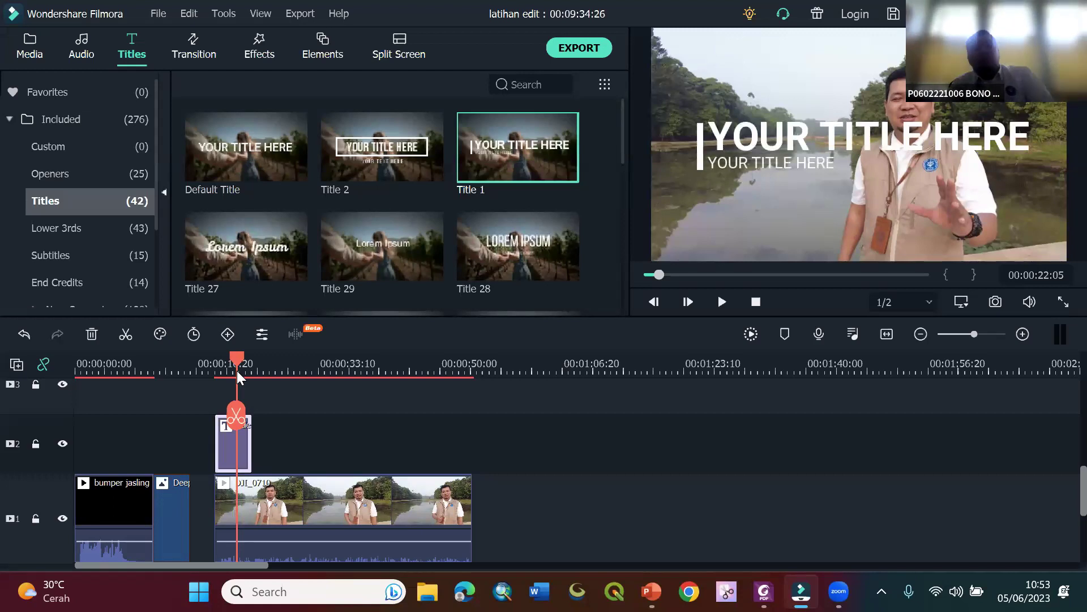
- Try Title 1 over the blue background at 00:00:13:00, and return it to the start of the DJI_0710 clip
{"action": "left_click_drag", "start_coordinate": [225, 443], "coordinate": [150, 439]}
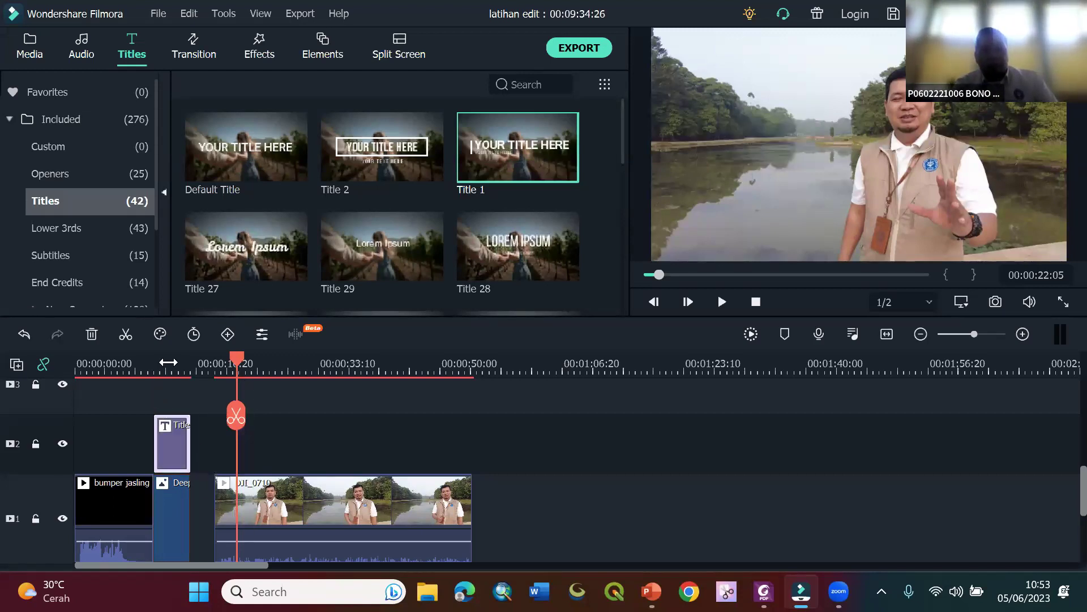
{"action": "left_click", "coordinate": [168, 362]}
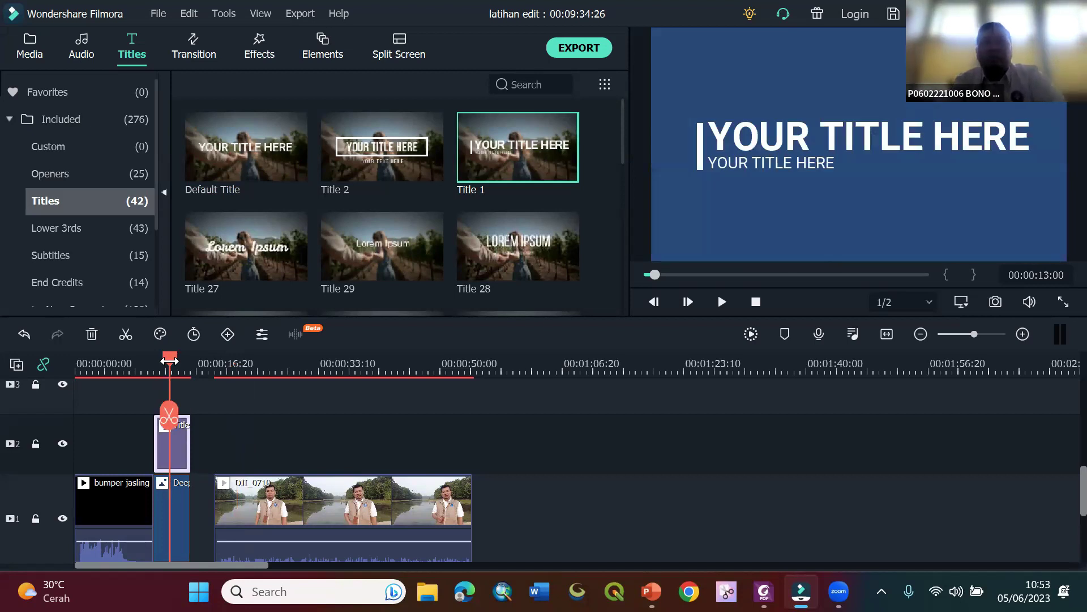
{"action": "left_click_drag", "start_coordinate": [180, 439], "coordinate": [241, 442]}
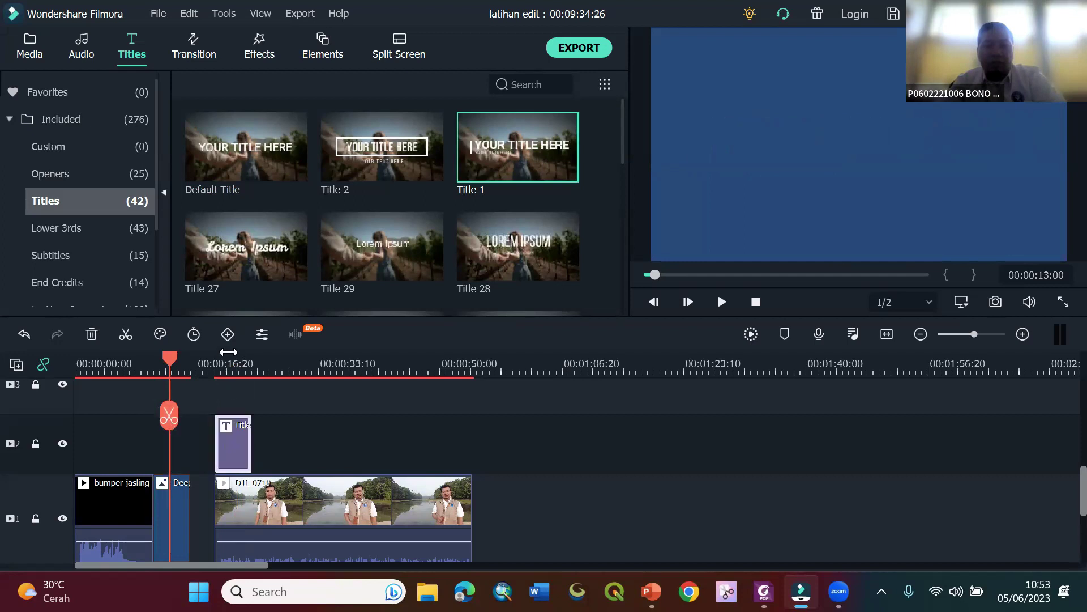
{"action": "left_click", "coordinate": [232, 364]}
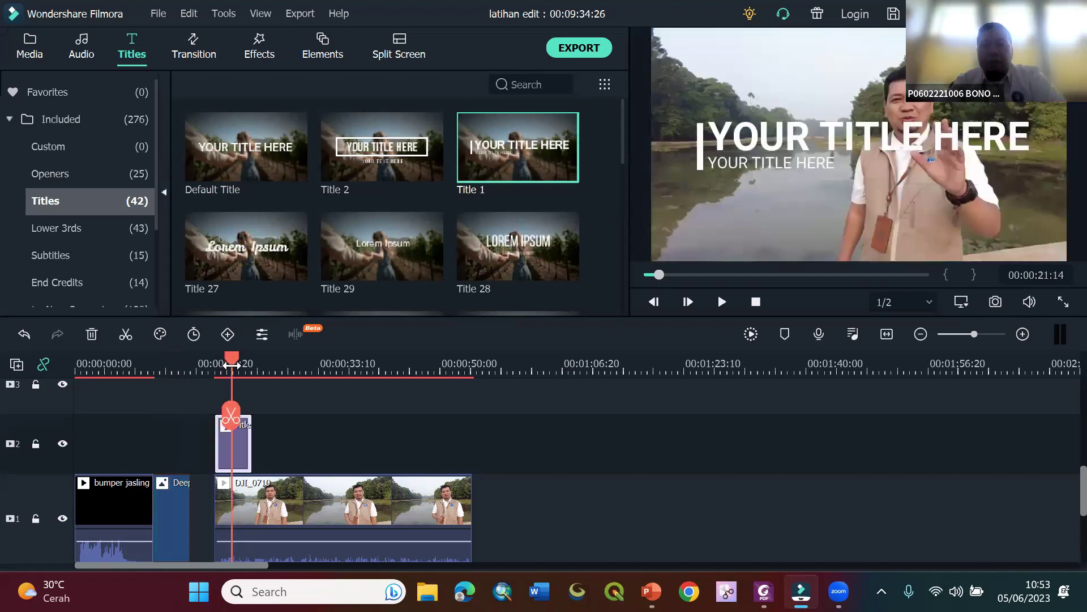
- Replace the main text of Title 1 with TUGAS JASLING and shift it sideways to sit beside the vertical bar
{"action": "double_click", "coordinate": [869, 133]}
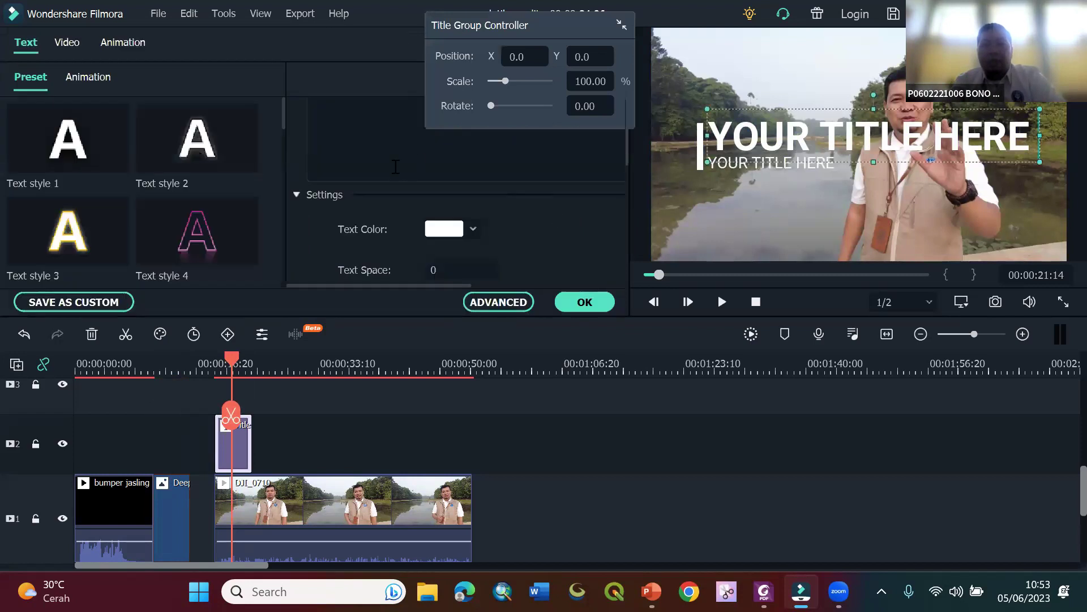
{"action": "scroll", "coordinate": [395, 167], "scroll_direction": "up", "scroll_amount": 3}
{"action": "left_click_drag", "start_coordinate": [397, 166], "coordinate": [249, 164]}
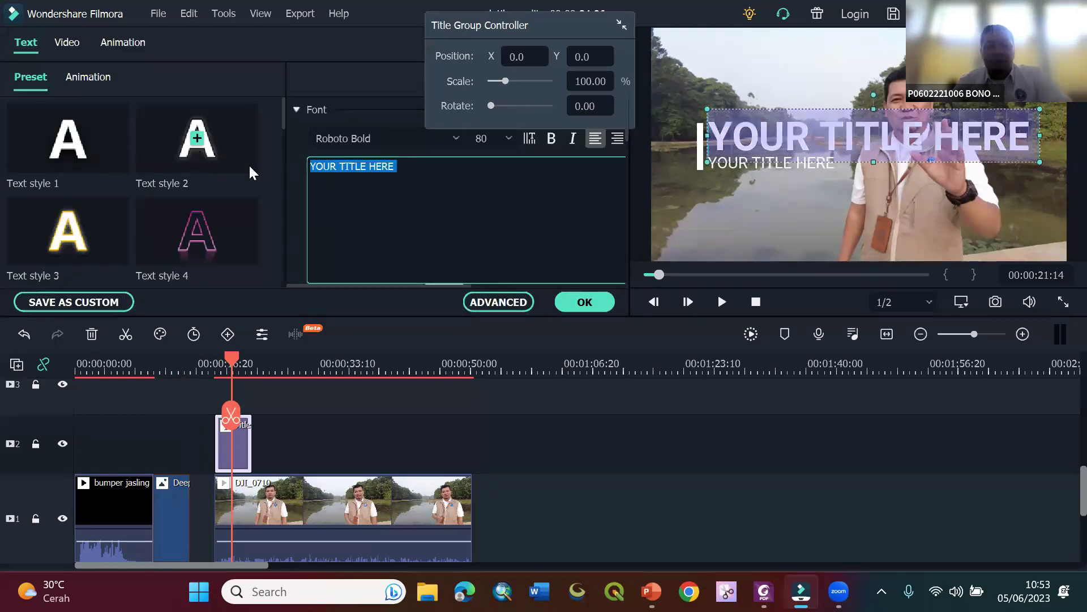
{"action": "type", "text": "JA"}
{"action": "key", "text": "BackSpace"}
{"action": "key", "text": "BackSpace"}
{"action": "type", "text": "TUGAS JASLING"}
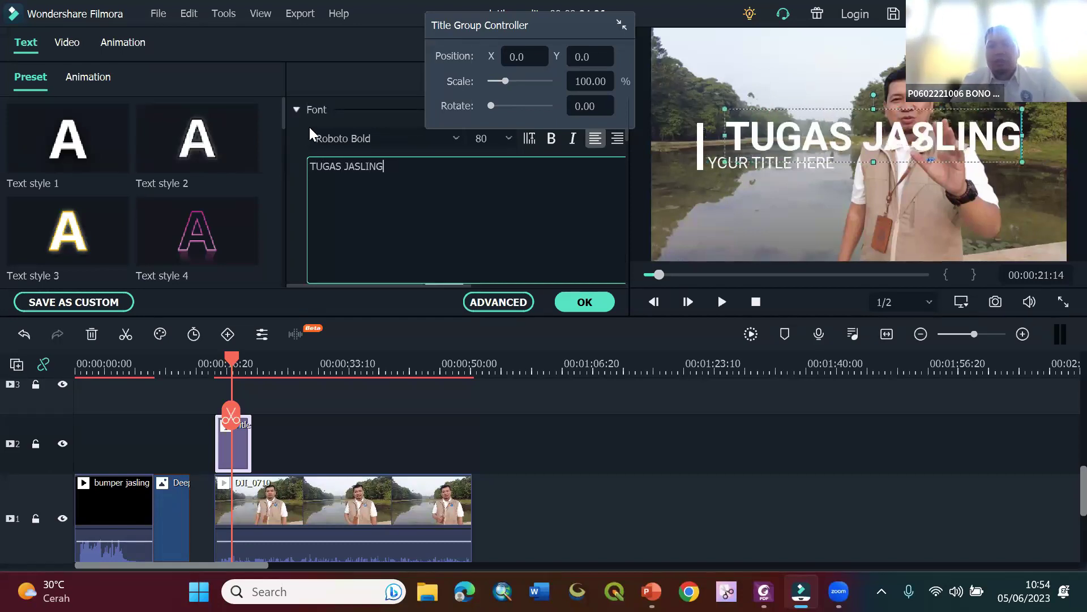
{"action": "left_click", "coordinate": [309, 127]}
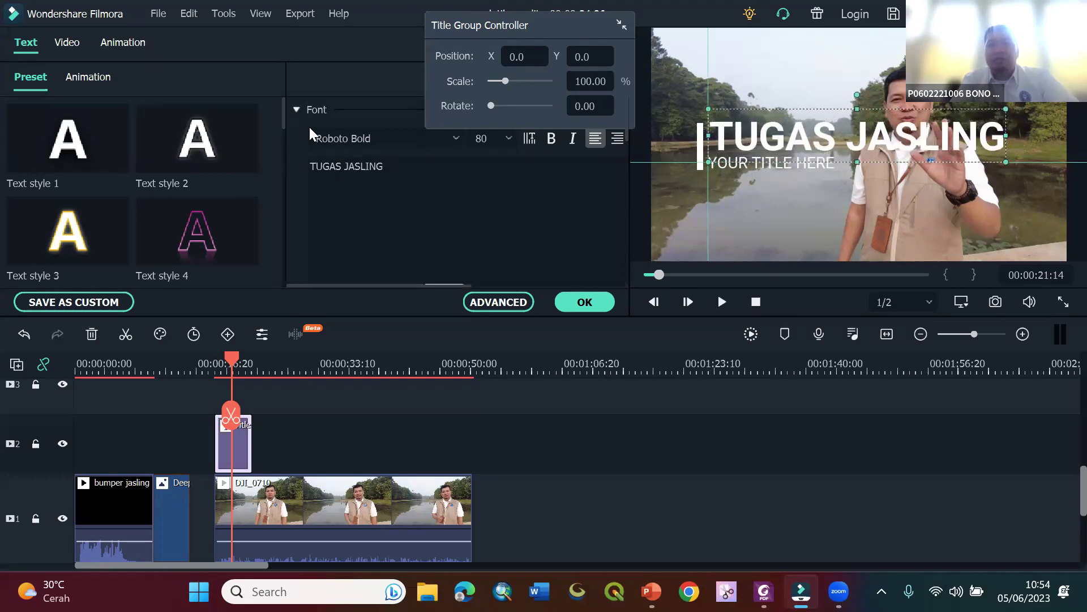
- Replace the smaller subtitle text of Title 1 with the author's full name in capital letters
{"action": "left_click", "coordinate": [730, 168]}
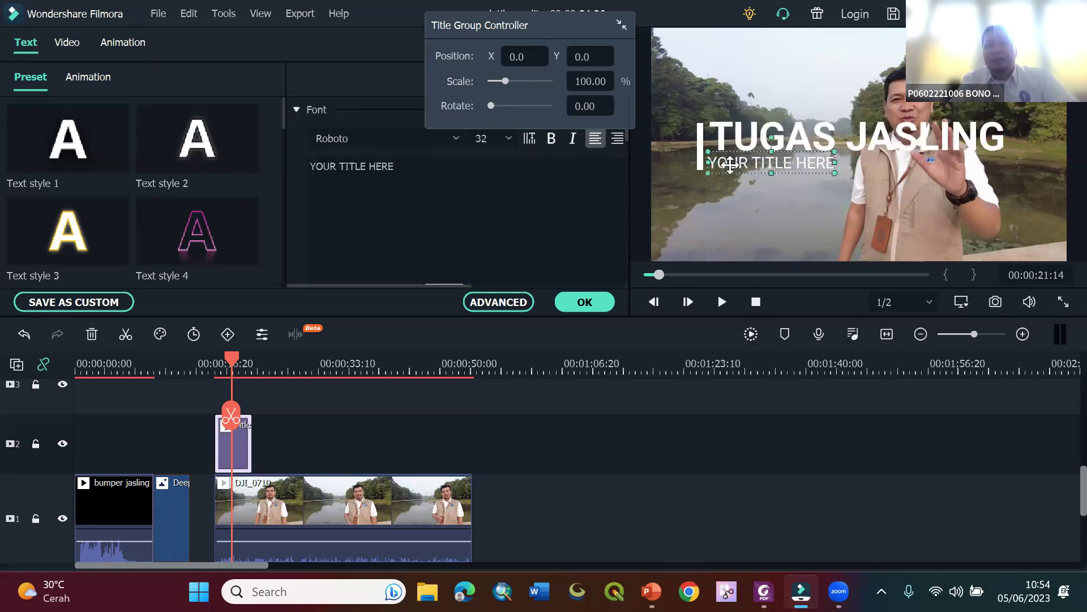
{"action": "left_click_drag", "start_coordinate": [396, 166], "coordinate": [279, 168]}
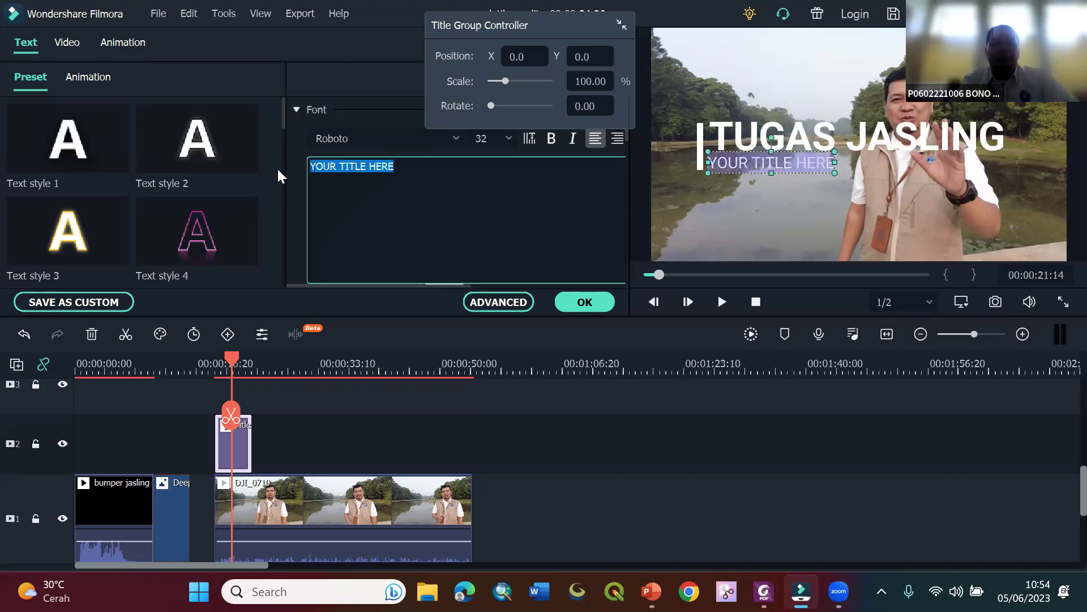
{"action": "type", "text": "BONO"}
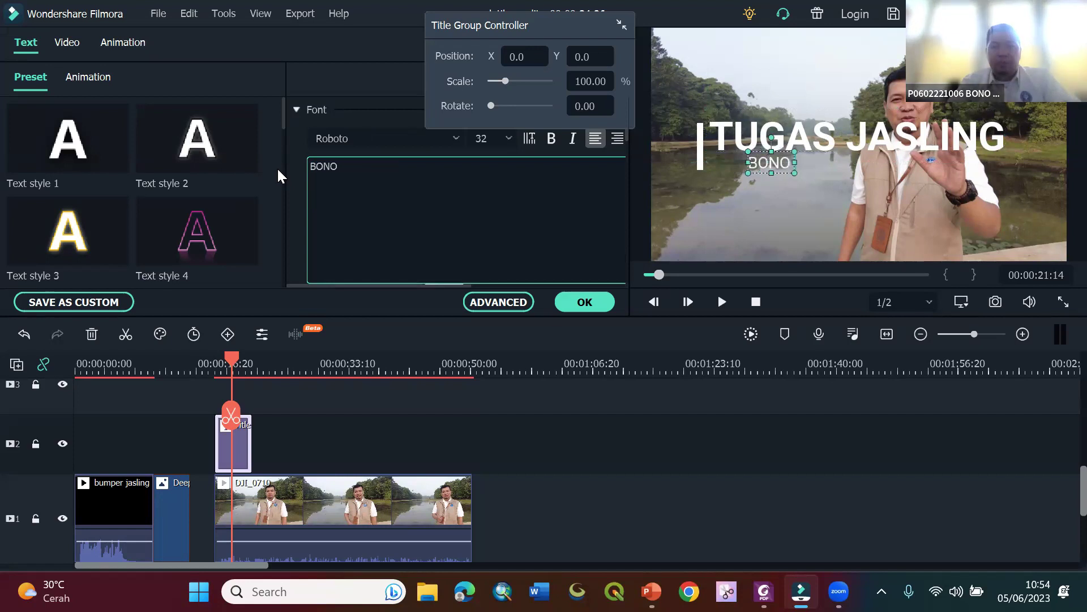
{"action": "type", "text": " PRANOT"}
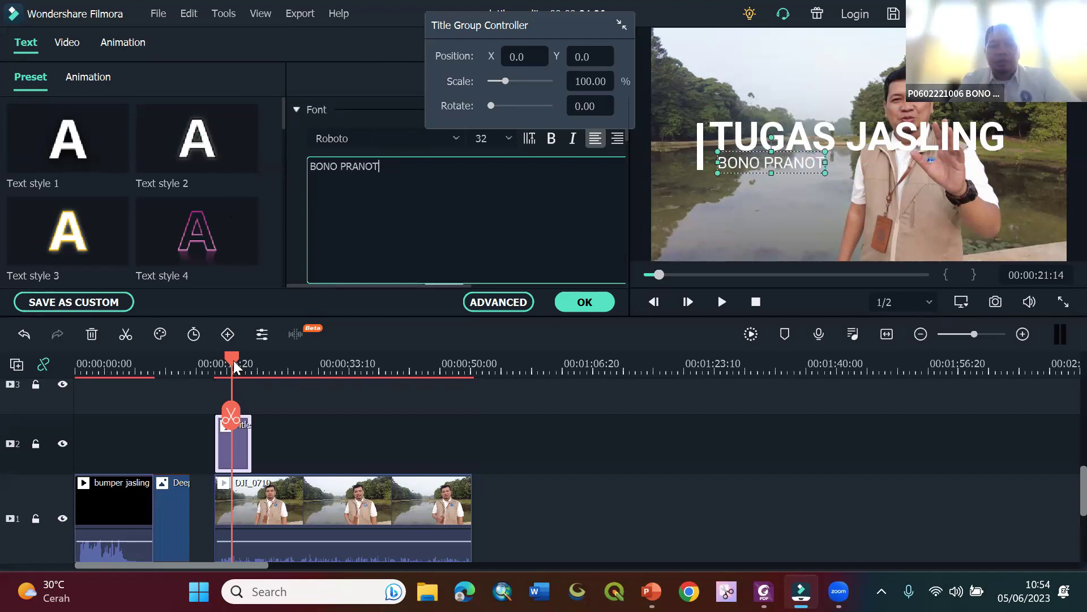
{"action": "mouse_move", "coordinate": [238, 359]}
{"action": "left_mouse_down"}
{"action": "mouse_move", "coordinate": [215, 362]}
{"action": "mouse_move", "coordinate": [227, 369]}
{"action": "left_mouse_up"}
{"action": "left_click", "coordinate": [424, 169]}
{"action": "type", "text": "O"}
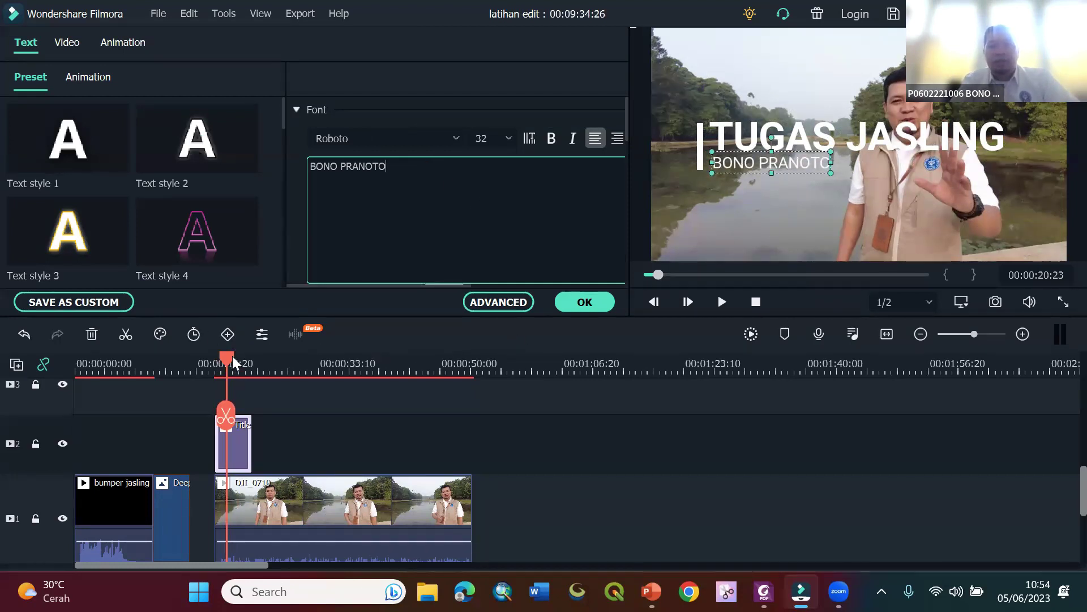
- Shrink the TUGAS JASLING text and the name subtitle, move the vertical bar up beside them, and confirm the title settings
{"action": "mouse_move", "coordinate": [234, 361]}
{"action": "left_mouse_down"}
{"action": "mouse_move", "coordinate": [217, 360]}
{"action": "mouse_move", "coordinate": [231, 359]}
{"action": "left_mouse_up"}
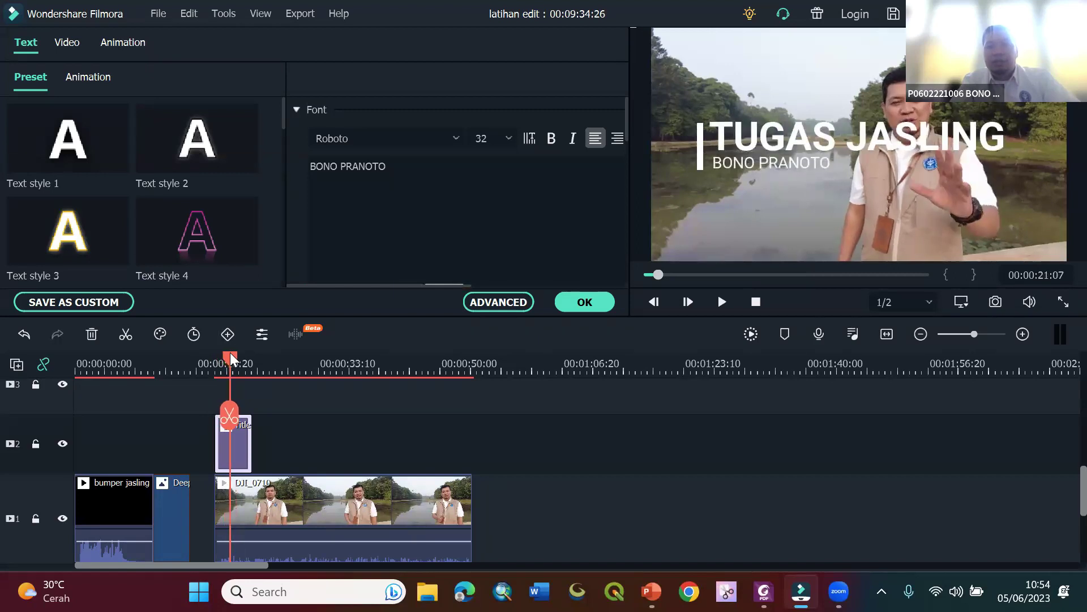
{"action": "left_click", "coordinate": [804, 138]}
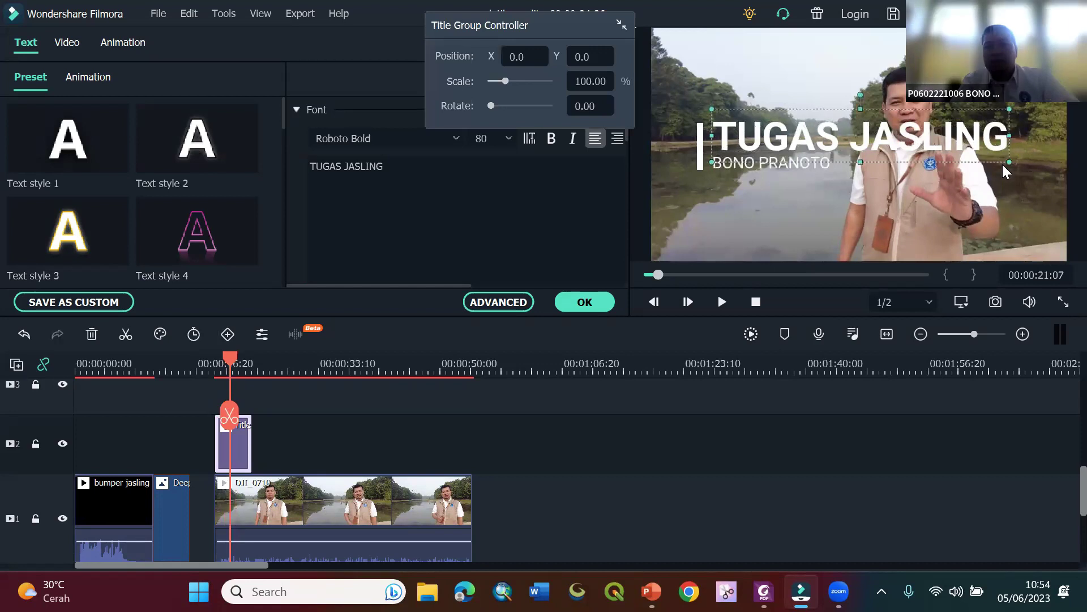
{"action": "left_click_drag", "start_coordinate": [1004, 162], "coordinate": [837, 133]}
{"action": "left_click", "coordinate": [816, 166]}
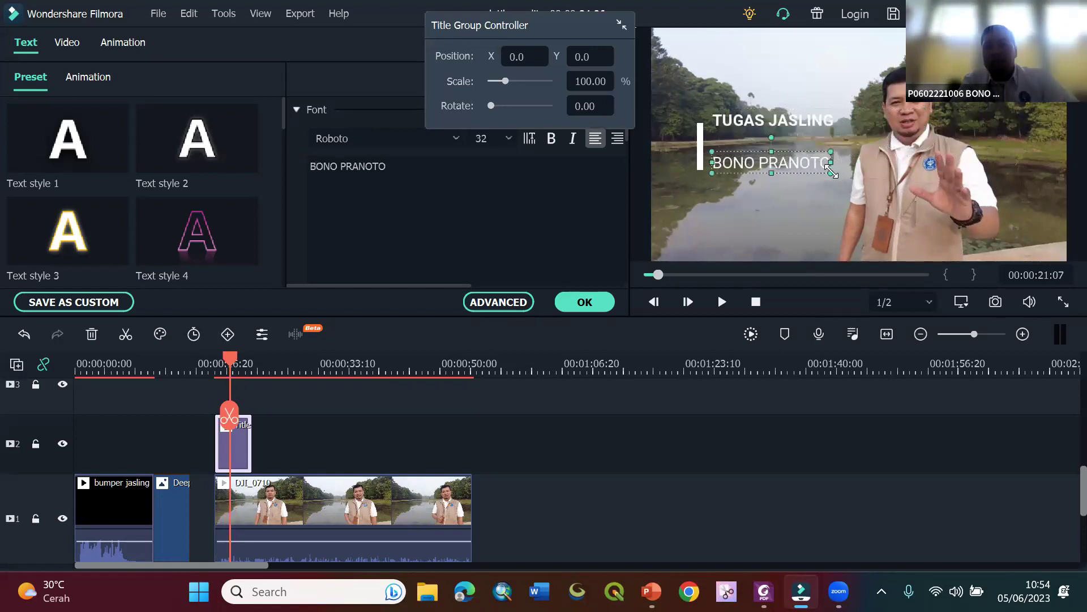
{"action": "left_click_drag", "start_coordinate": [829, 170], "coordinate": [777, 136]}
{"action": "mouse_move", "coordinate": [702, 154]}
{"action": "left_mouse_down"}
{"action": "mouse_move", "coordinate": [717, 132]}
{"action": "mouse_move", "coordinate": [701, 142]}
{"action": "left_mouse_up"}
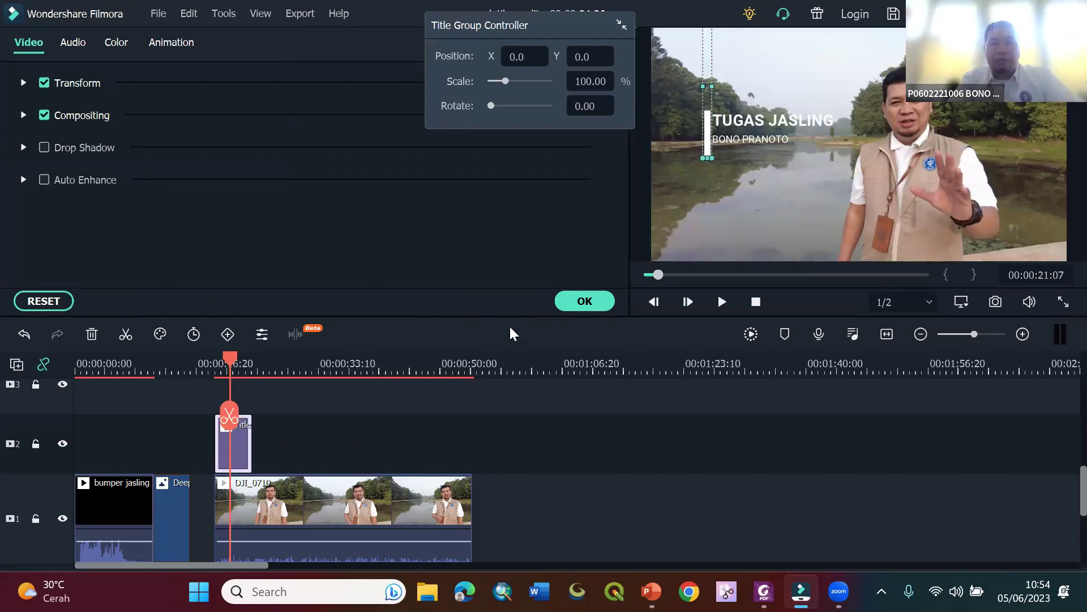
{"action": "left_click", "coordinate": [581, 300]}
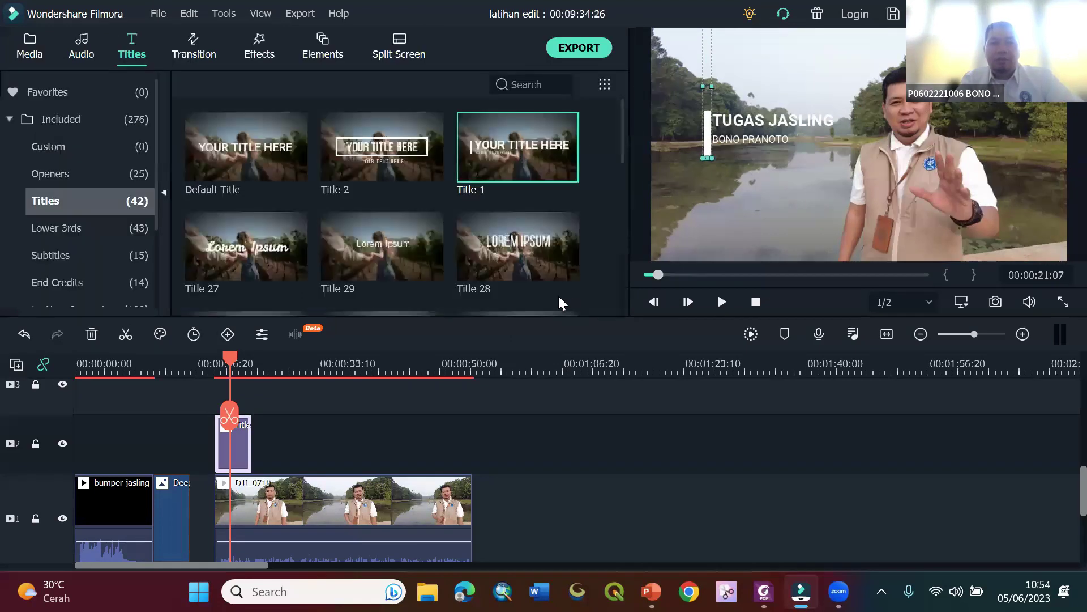
- Add the Lower Third 3 preset on track 3 above Title 1 and preview both titles at 00:00:21:07
{"action": "left_click", "coordinate": [60, 230]}
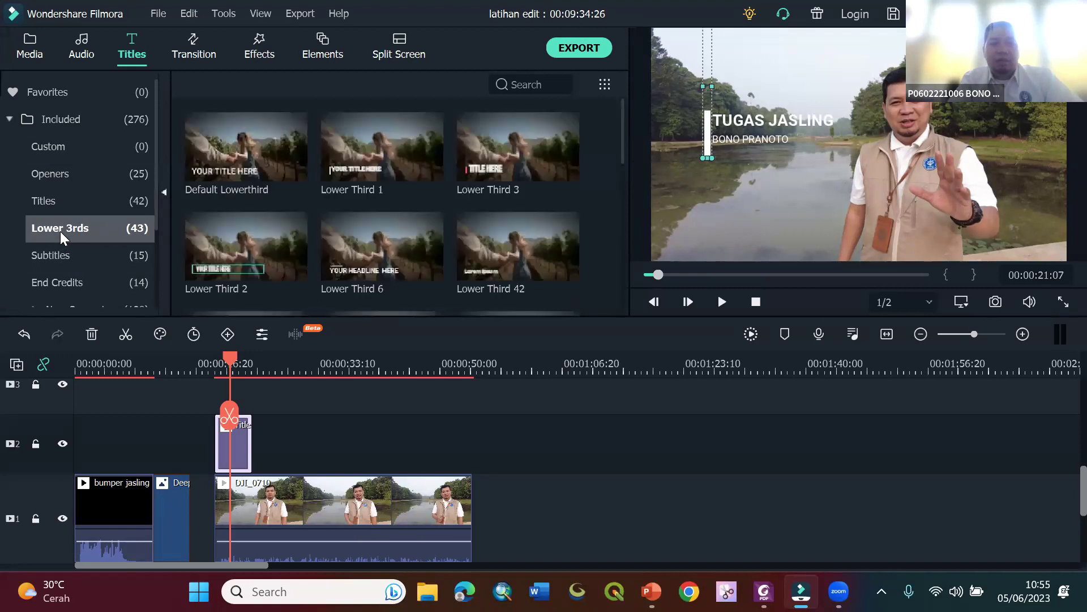
{"action": "left_click", "coordinate": [231, 162]}
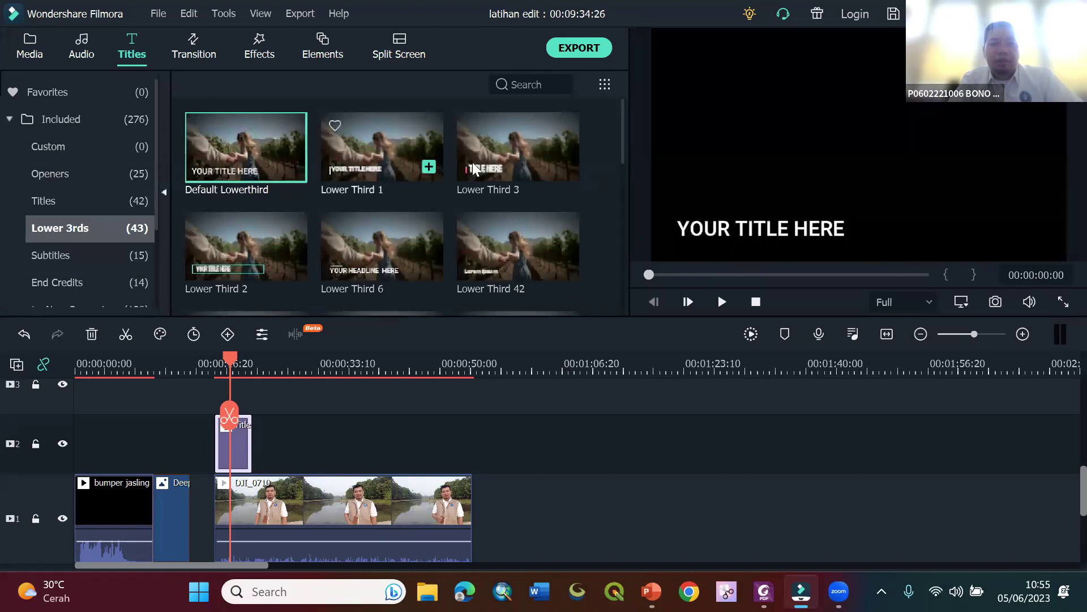
{"action": "left_click", "coordinate": [512, 152]}
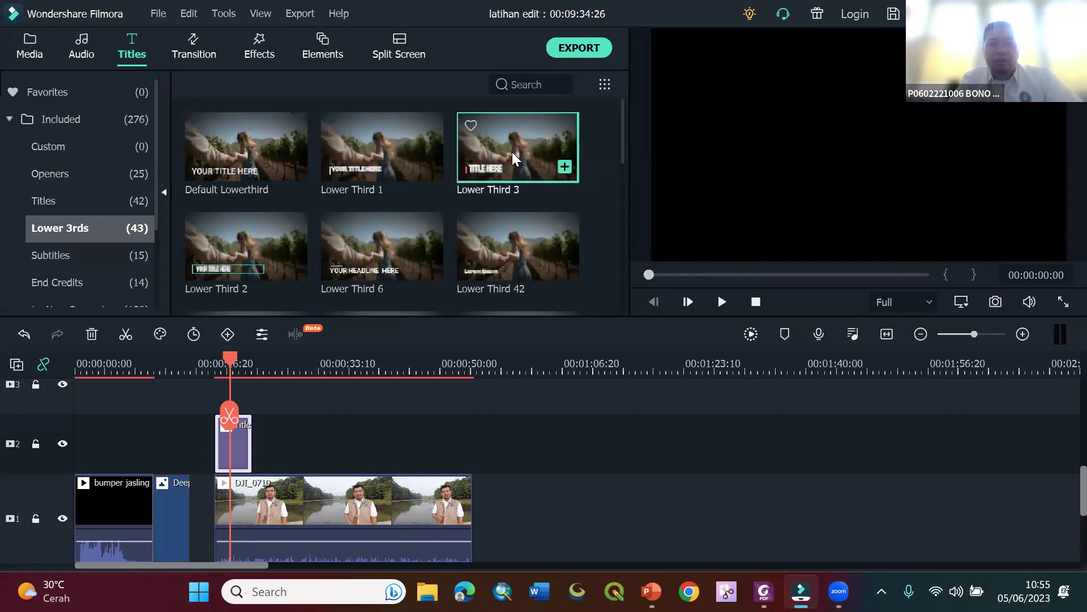
{"action": "left_click_drag", "start_coordinate": [512, 152], "coordinate": [213, 414]}
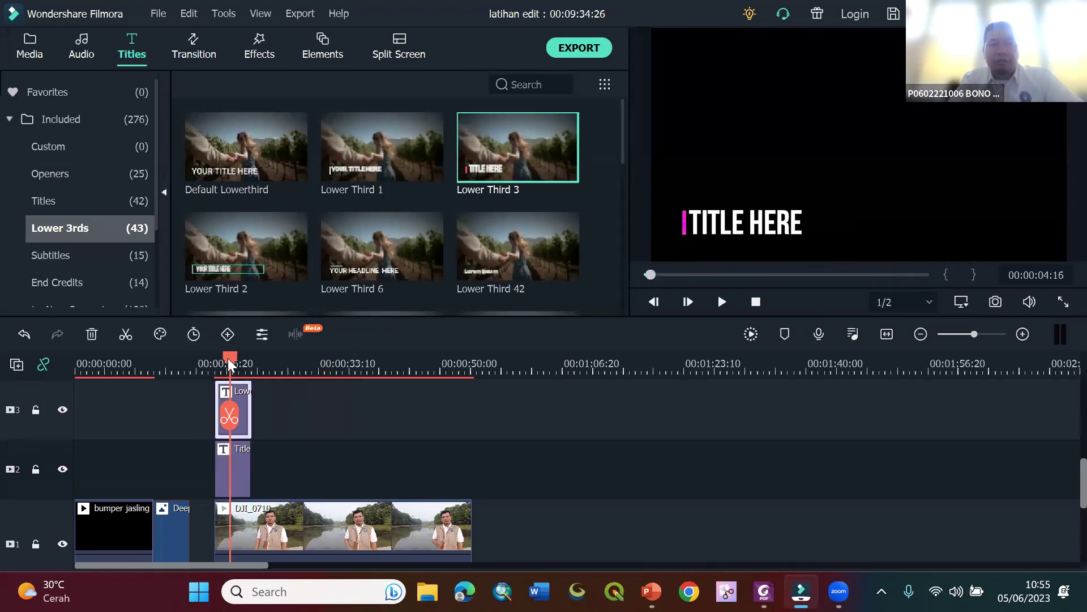
{"action": "left_click", "coordinate": [230, 364]}
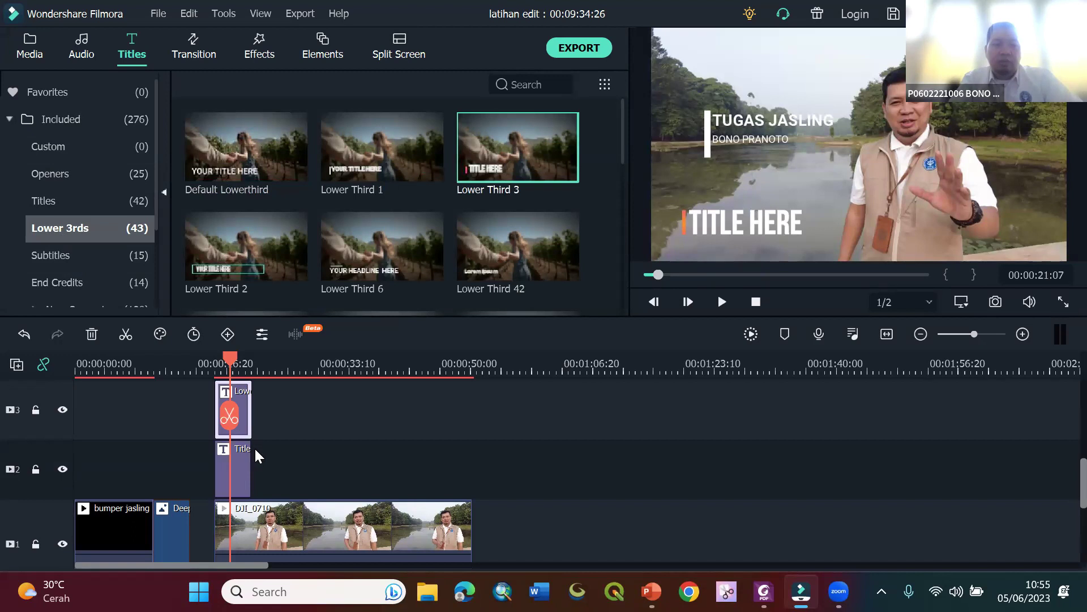
{"action": "scroll", "coordinate": [254, 447], "scroll_direction": "down", "scroll_amount": 1}
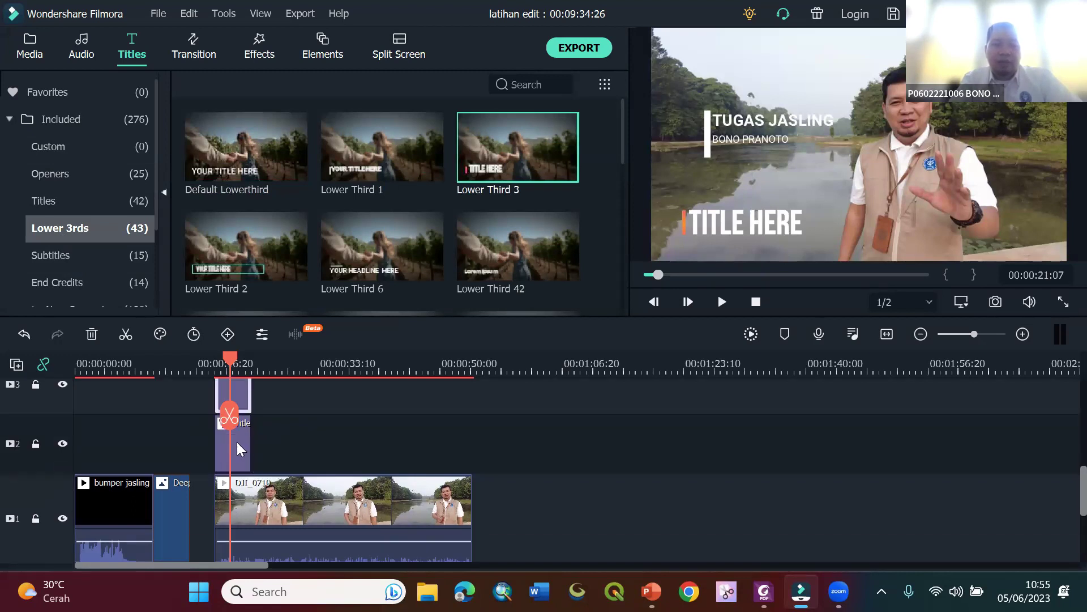
{"action": "scroll", "coordinate": [238, 449], "scroll_direction": "up", "scroll_amount": 2}
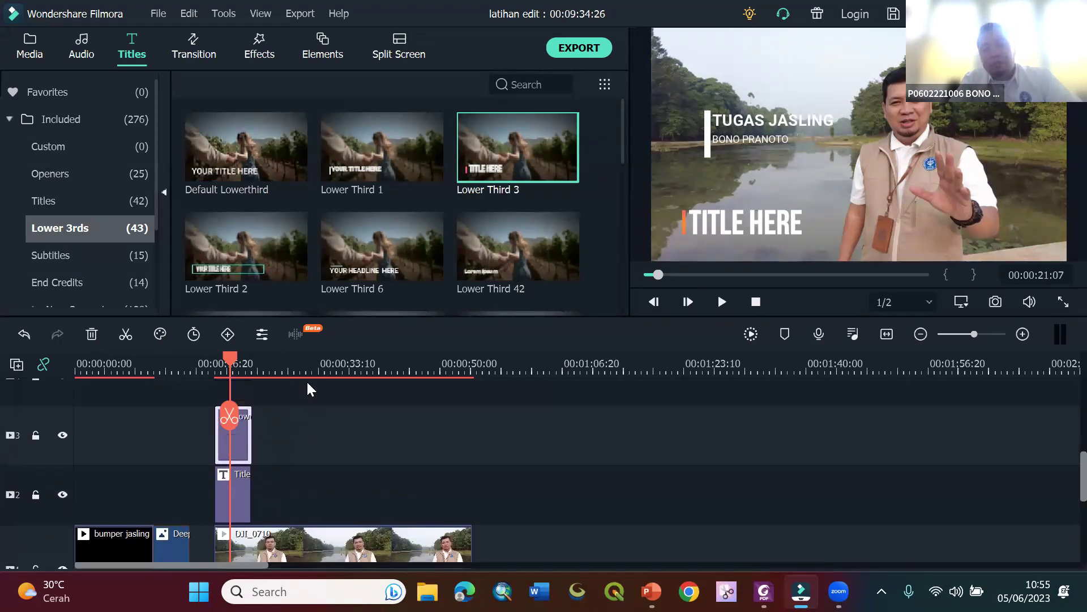
- Replace the Lower Third 3 text with PRESENTASI and shift it slightly sideways to clear the orange vertical bar
{"action": "mouse_move", "coordinate": [226, 356]}
{"action": "left_mouse_down"}
{"action": "mouse_move", "coordinate": [214, 359]}
{"action": "mouse_move", "coordinate": [224, 357]}
{"action": "left_mouse_up"}
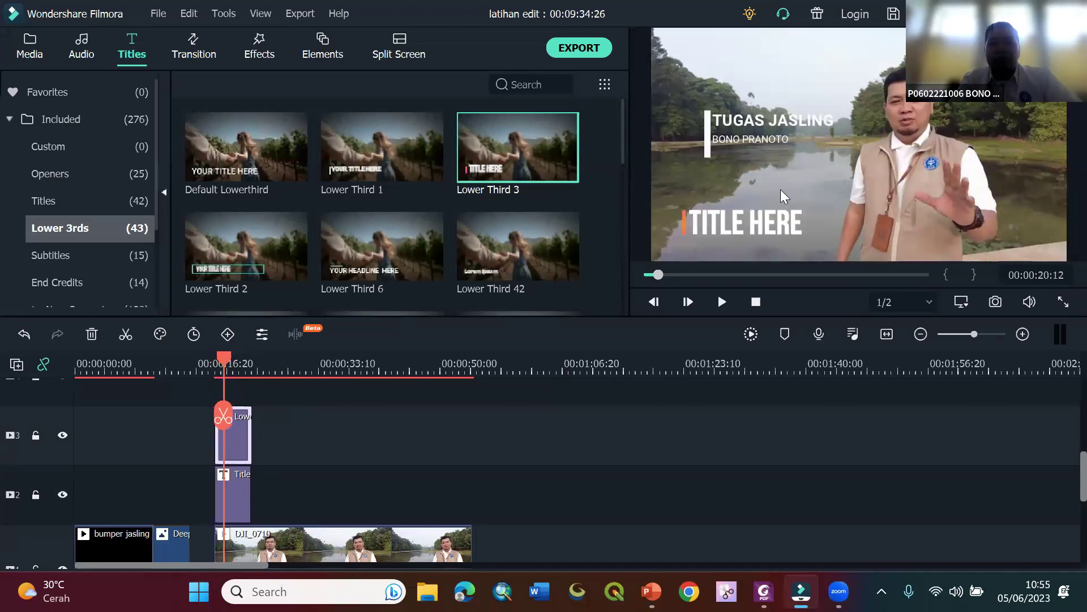
{"action": "double_click", "coordinate": [772, 228]}
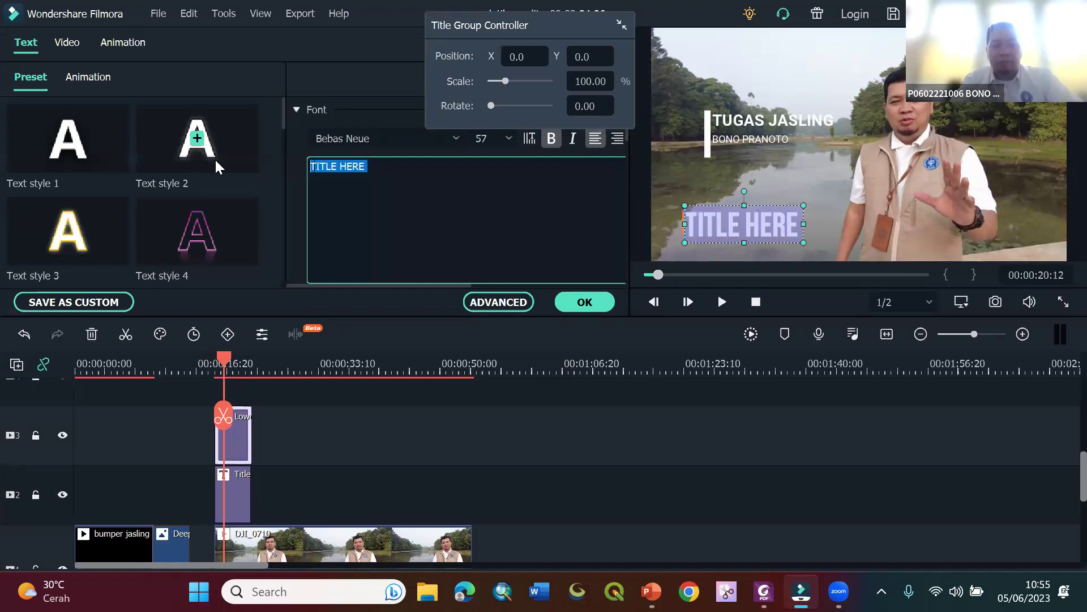
{"action": "type", "text": "PRESE"}
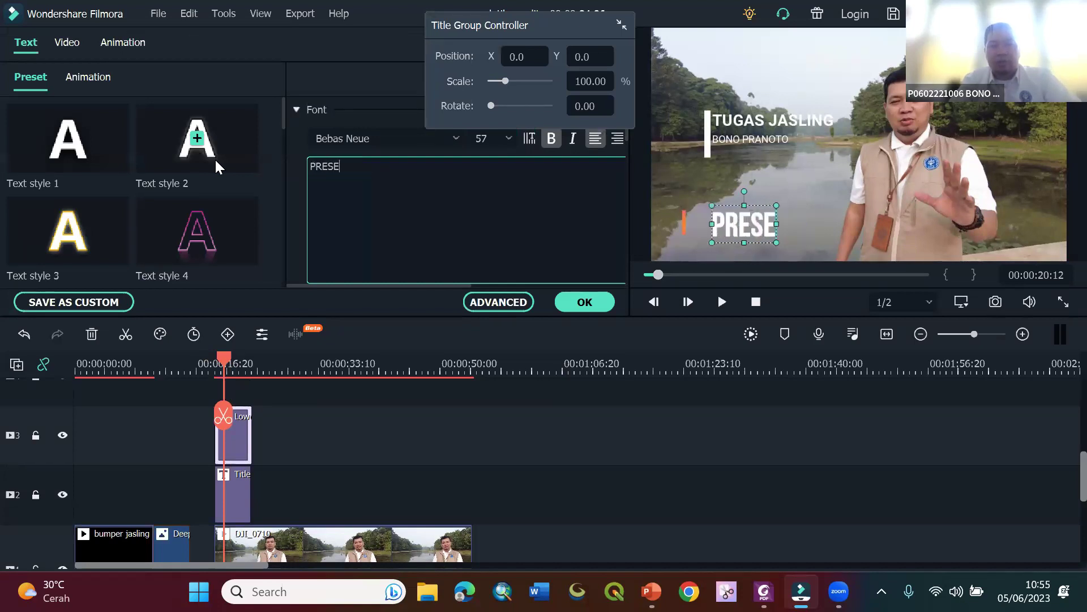
{"action": "type", "text": "NTASI"}
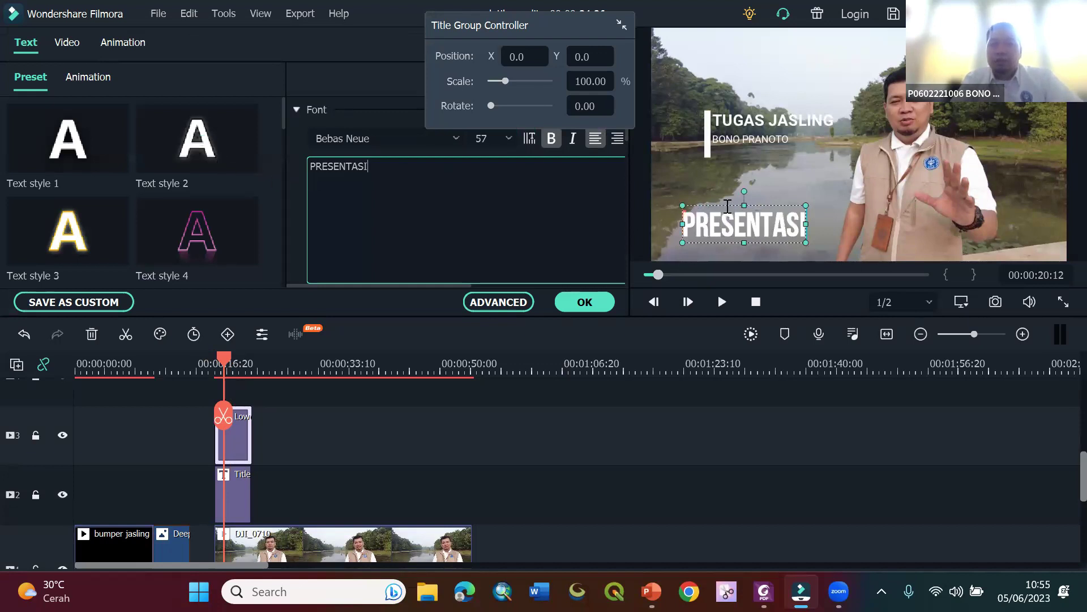
{"action": "left_click_drag", "start_coordinate": [728, 204], "coordinate": [737, 204]}
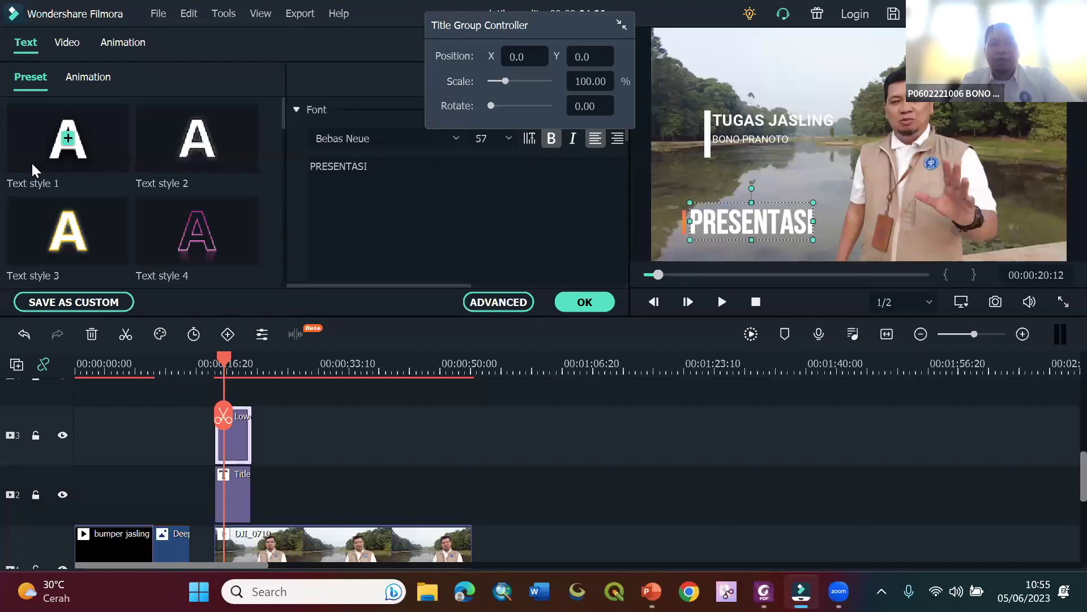
- Try Text style 4 and Text style 2 on the PRESENTASI text, and finish with Text style 3 applied
{"action": "left_click", "coordinate": [97, 233]}
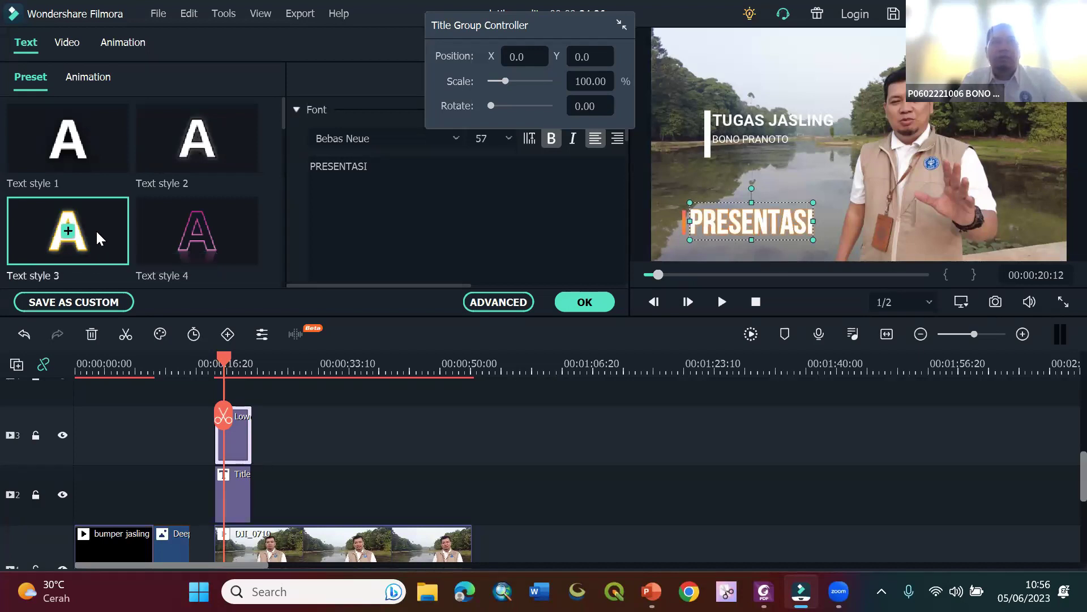
{"action": "double_click", "coordinate": [222, 241]}
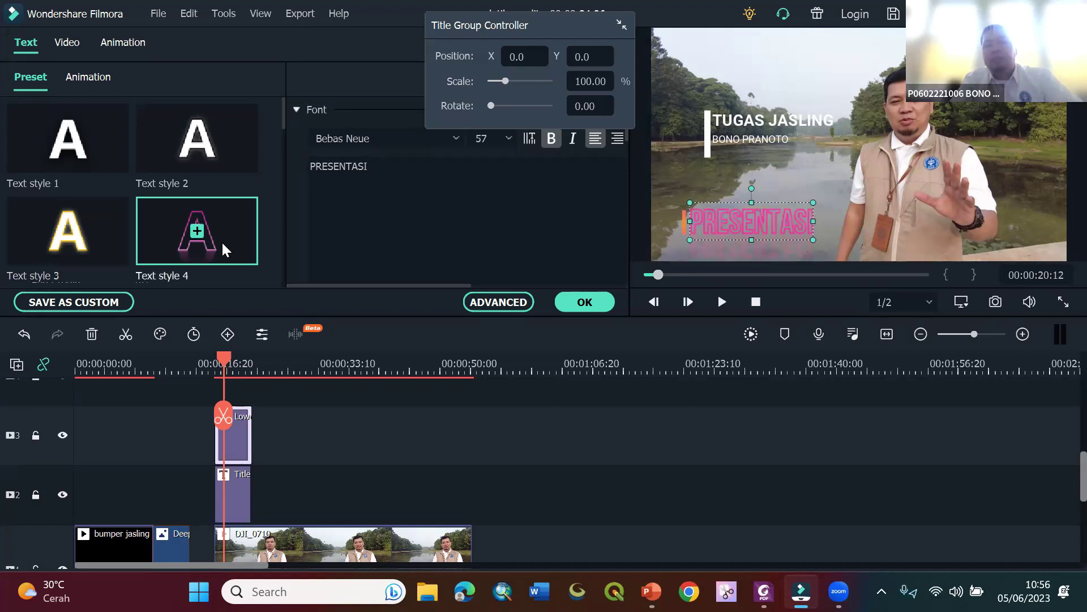
{"action": "scroll", "coordinate": [222, 240], "scroll_direction": "down", "scroll_amount": 6}
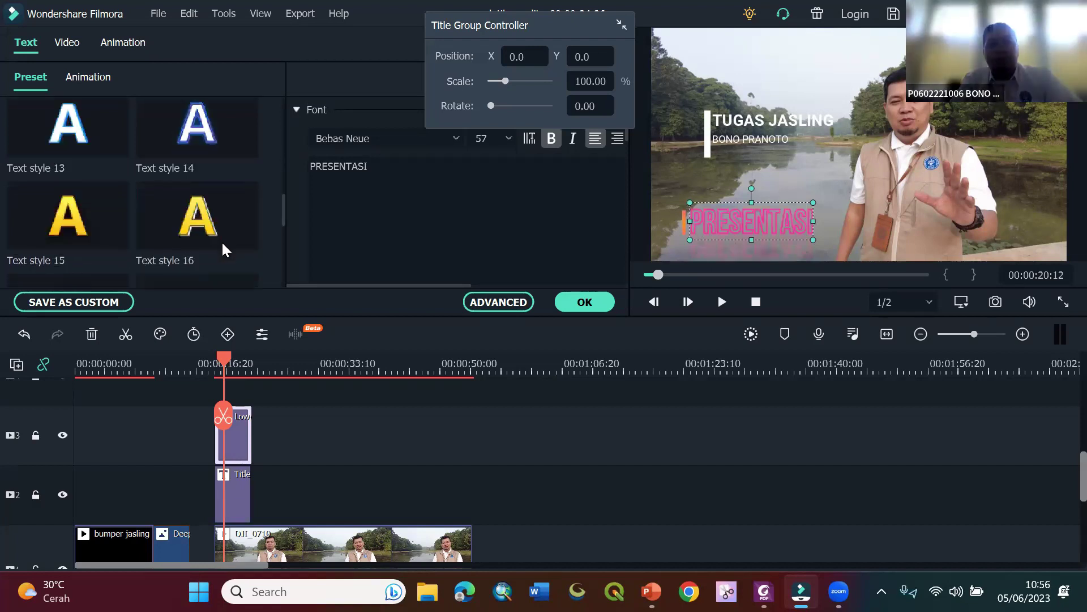
{"action": "scroll", "coordinate": [222, 240], "scroll_direction": "up", "scroll_amount": 6}
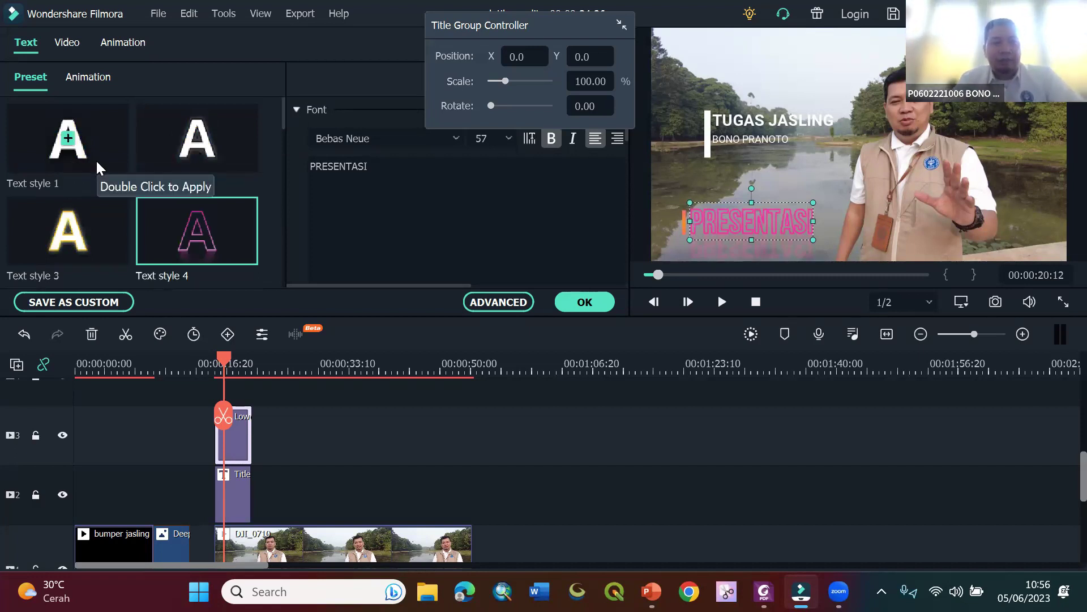
{"action": "left_click", "coordinate": [230, 158]}
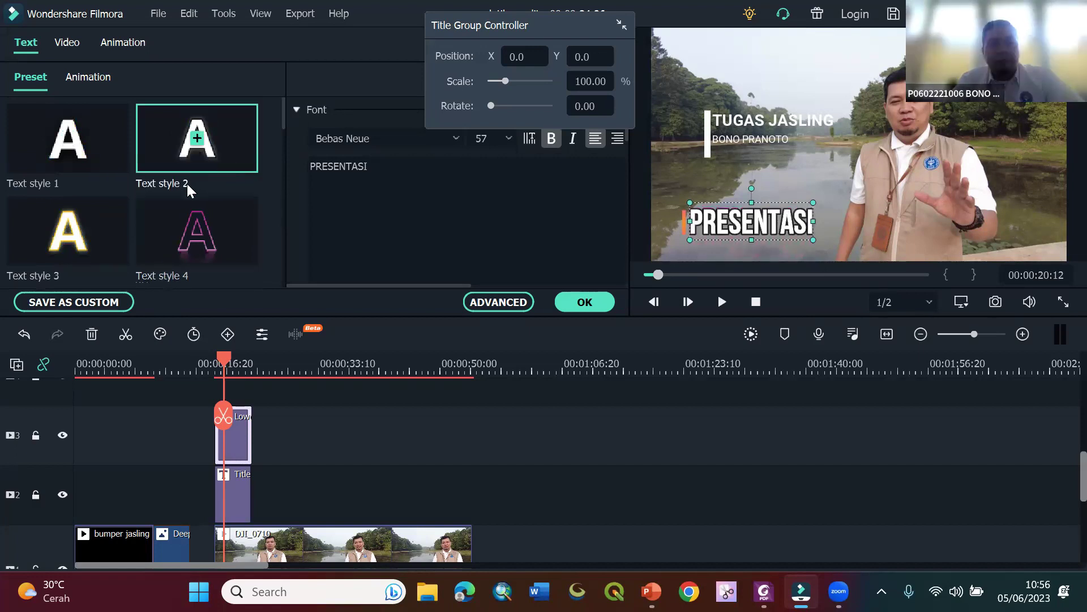
{"action": "left_click", "coordinate": [106, 222]}
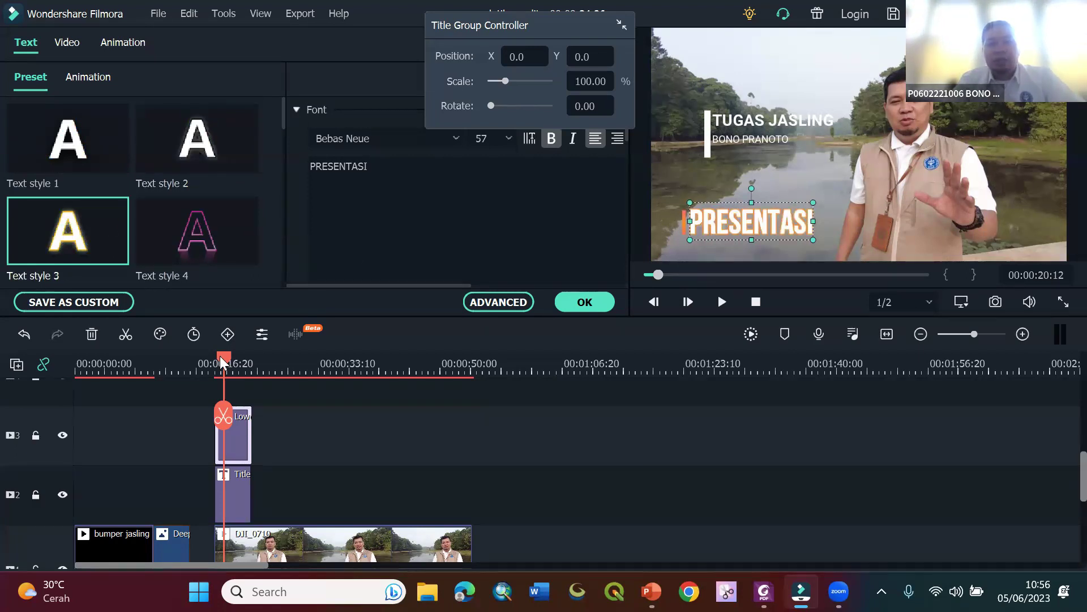
- Play back both titles over the footage, pause just past their end, and return the playhead to 00:00:17:01
{"action": "mouse_move", "coordinate": [218, 356]}
{"action": "left_mouse_down"}
{"action": "mouse_move", "coordinate": [206, 361]}
{"action": "mouse_move", "coordinate": [221, 360]}
{"action": "left_mouse_up"}
{"action": "left_click", "coordinate": [719, 305]}
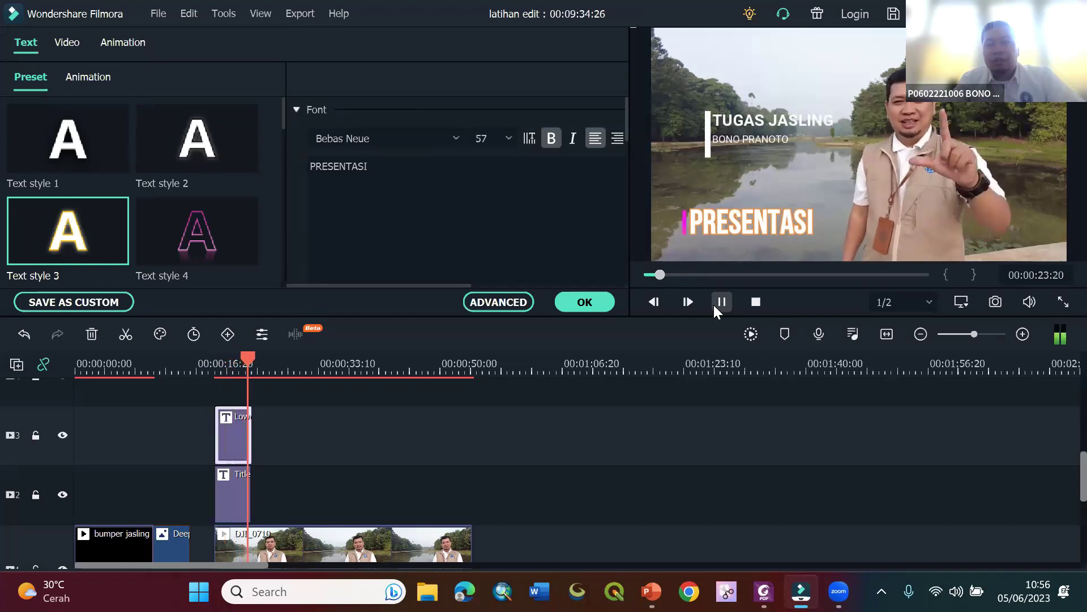
{"action": "left_click", "coordinate": [722, 302]}
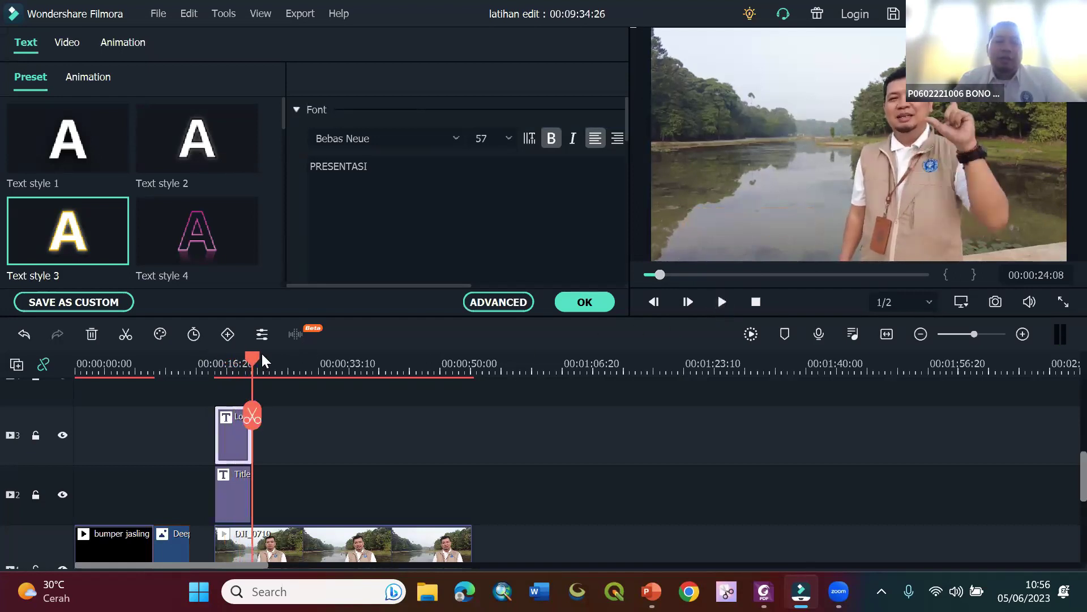
{"action": "left_click_drag", "start_coordinate": [223, 361], "coordinate": [199, 362]}
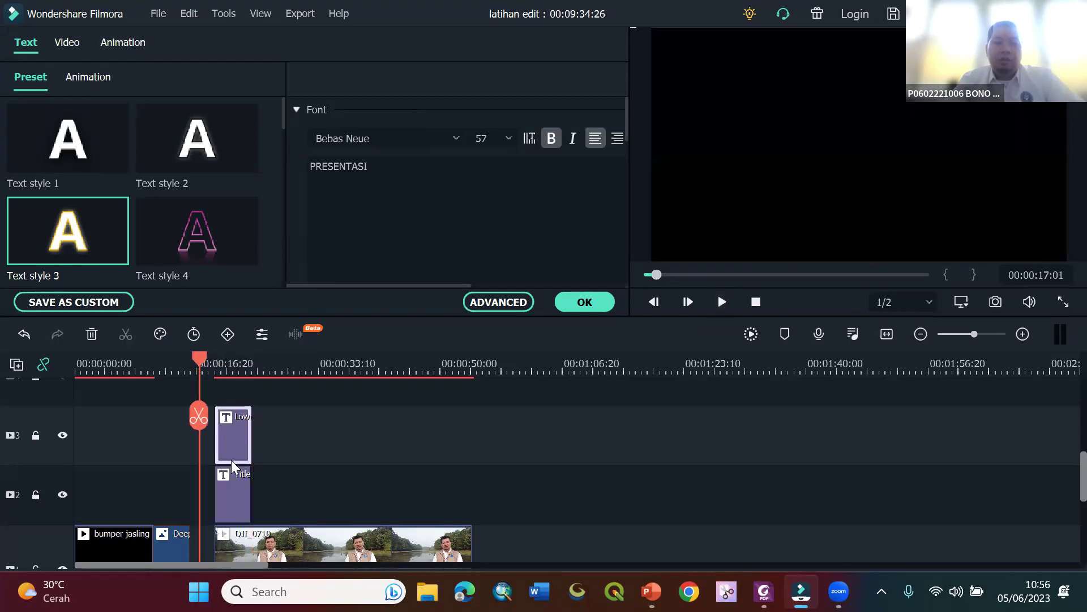
- Delete the title on track 2, the lower third on track 3 and the blue color clip after bumper jasling
{"action": "left_click", "coordinate": [227, 482]}
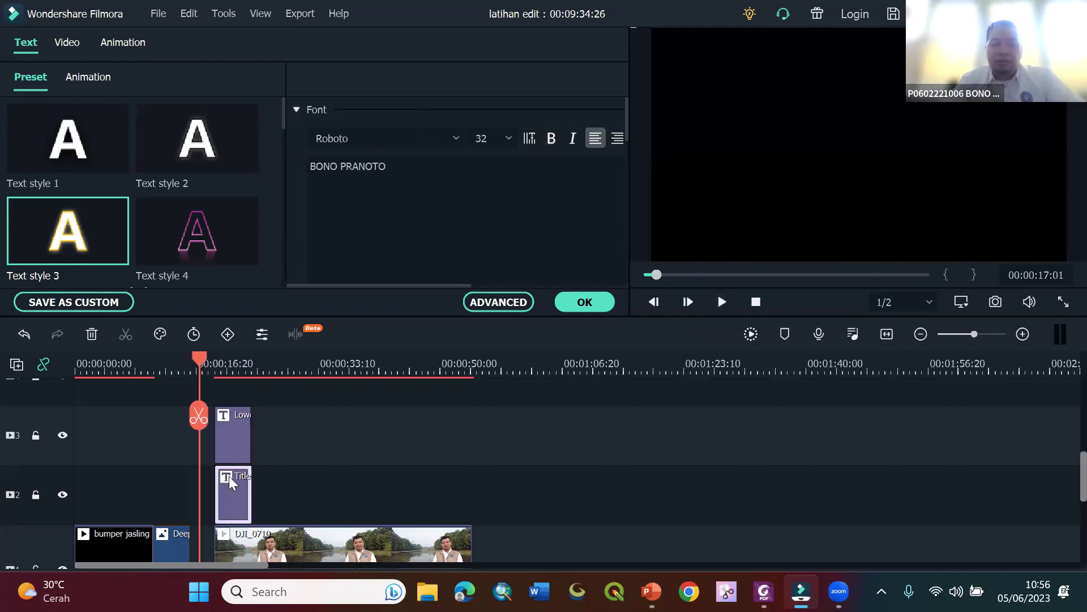
{"action": "key", "text": "Delete"}
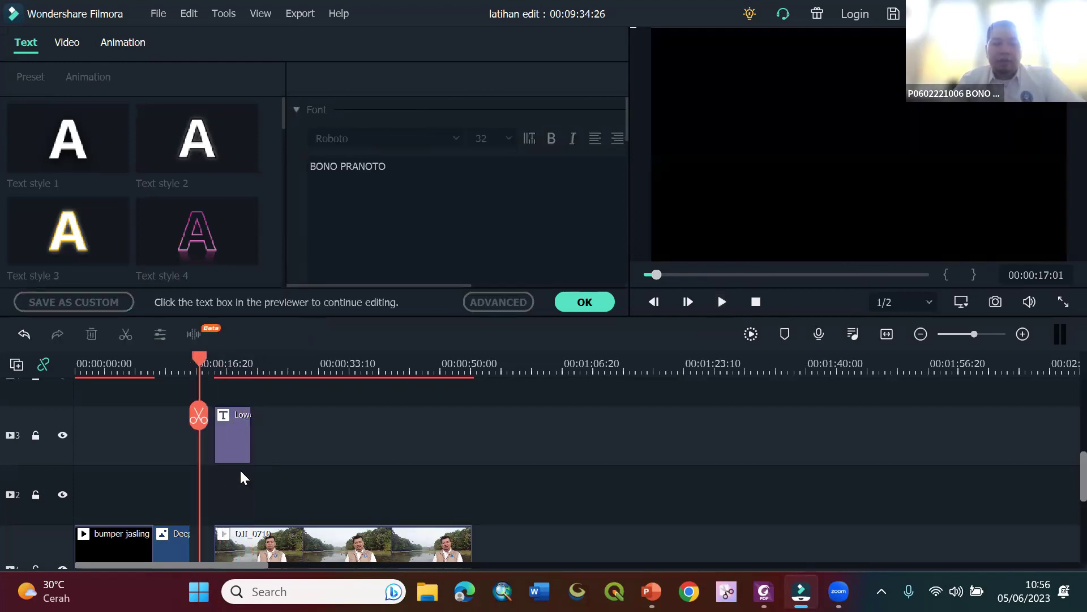
{"action": "left_click", "coordinate": [222, 438]}
{"action": "key", "text": "Delete"}
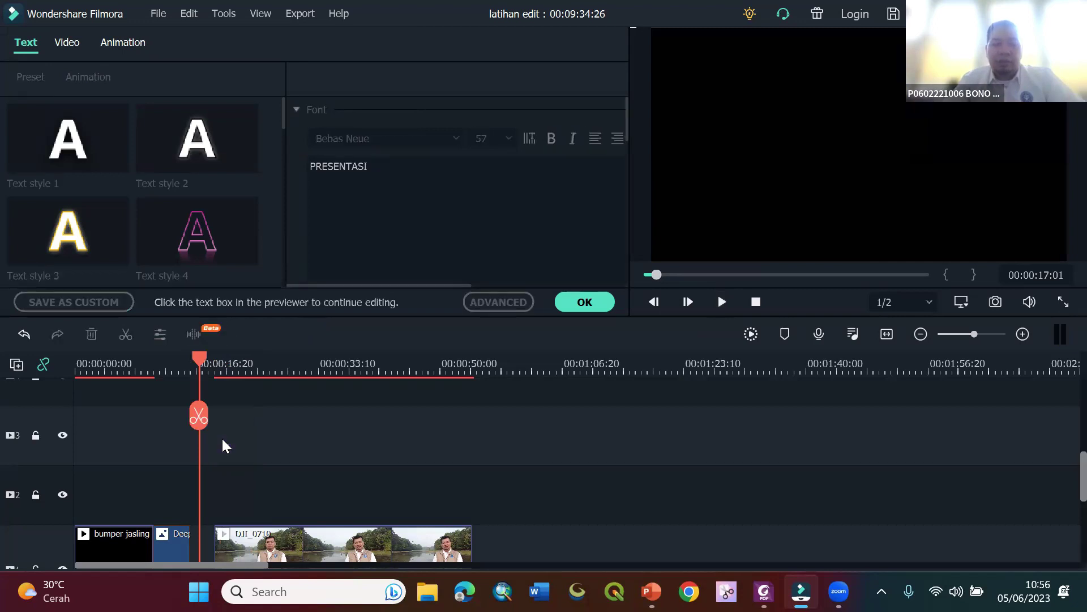
{"action": "left_click", "coordinate": [165, 545]}
{"action": "key", "text": "Delete"}
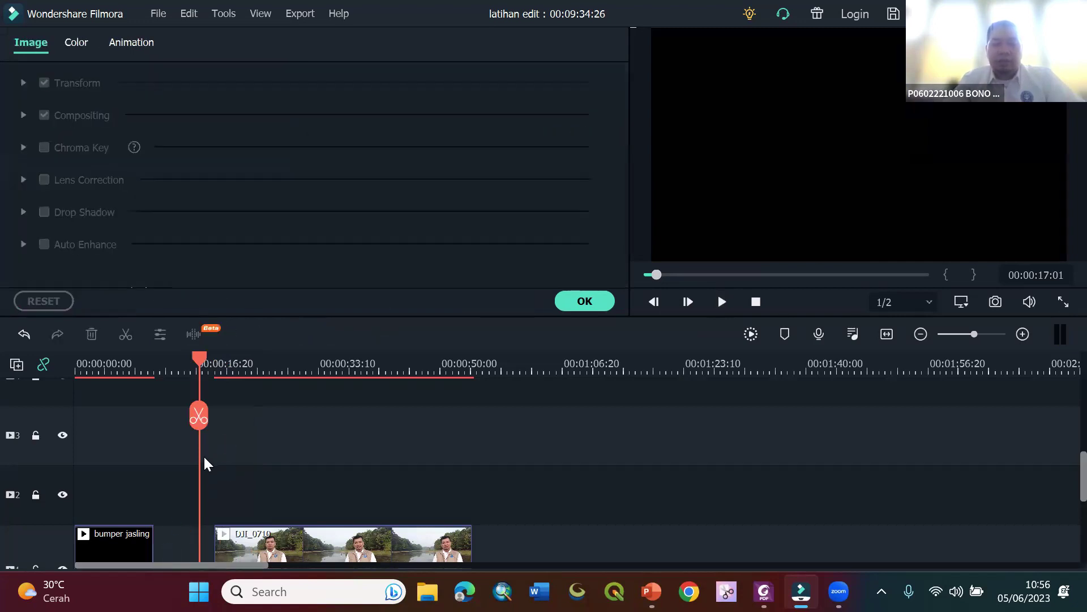
- Move the DJI_0710 clip on track 1 directly against the end of the bumper jasling clip and close the clip settings
{"action": "left_click_drag", "start_coordinate": [202, 357], "coordinate": [150, 364]}
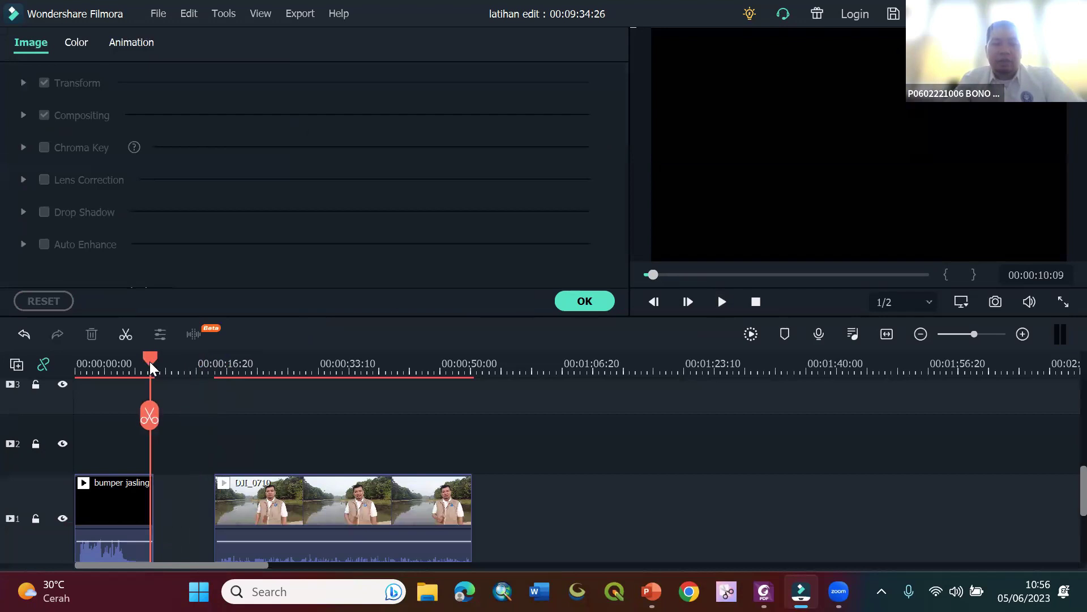
{"action": "left_click_drag", "start_coordinate": [237, 503], "coordinate": [181, 495]}
{"action": "scroll", "coordinate": [526, 440], "scroll_direction": "up", "scroll_amount": 2}
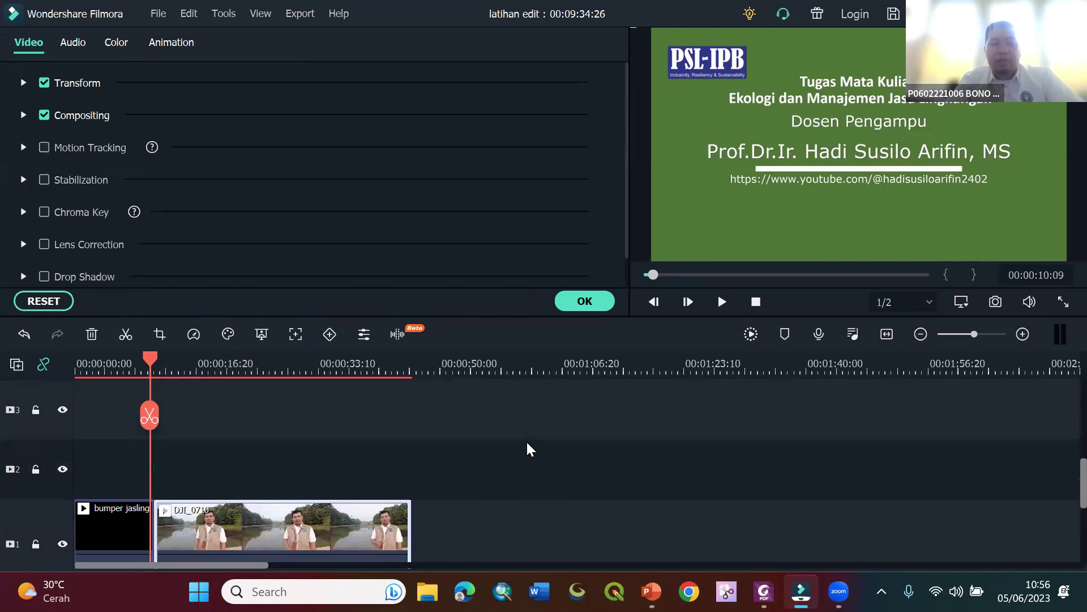
{"action": "left_click", "coordinate": [585, 302]}
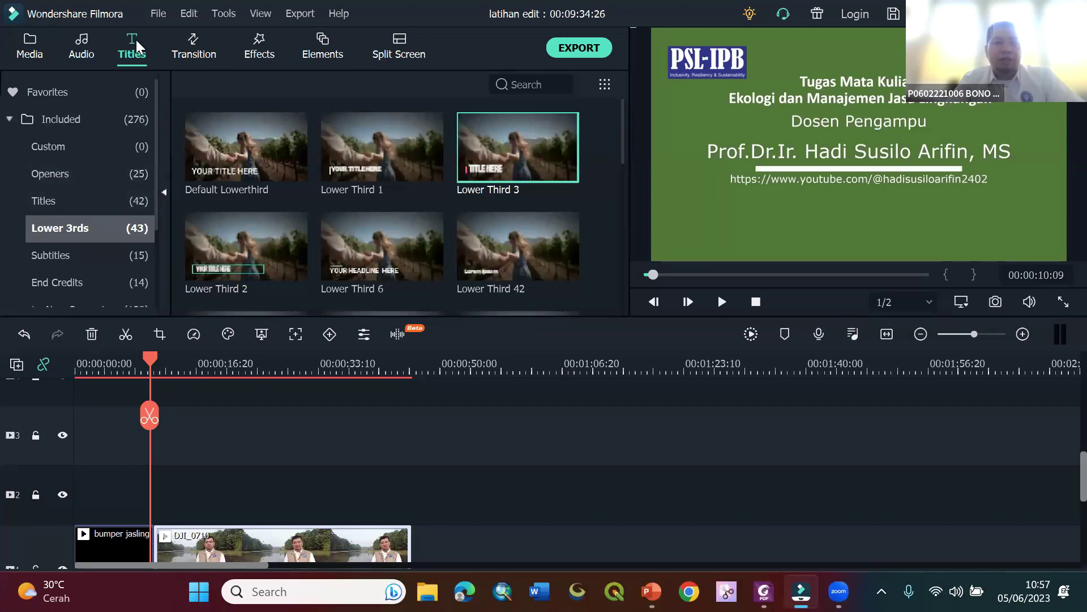
- Add the Basic 6 plain text preset on track 2 above the start of the DJI_0710 clip
{"action": "scroll", "coordinate": [93, 189], "scroll_direction": "down", "scroll_amount": 2}
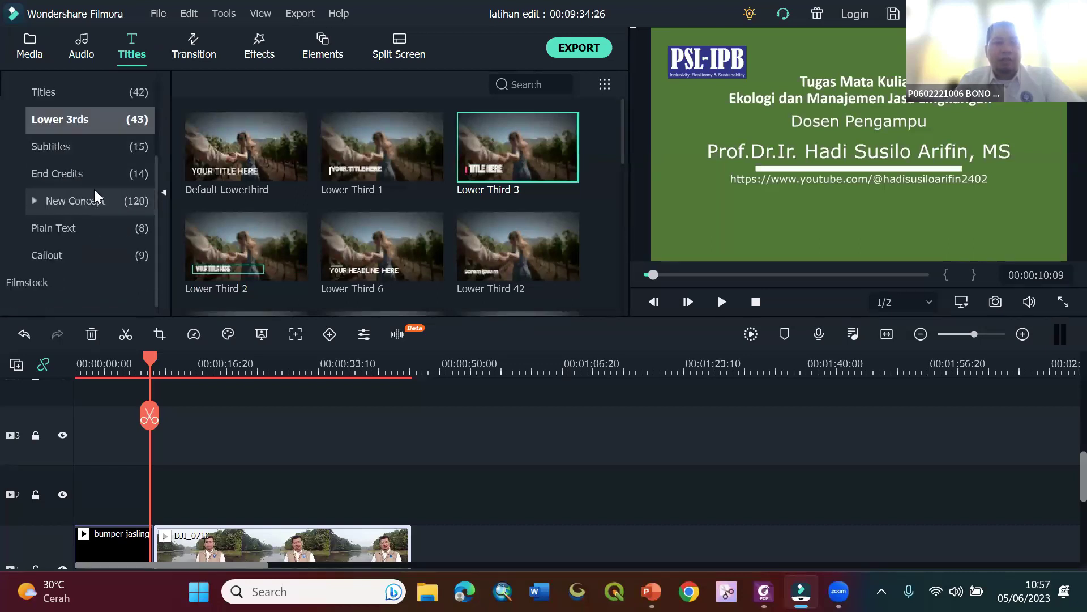
{"action": "left_click", "coordinate": [86, 230]}
{"action": "left_click_drag", "start_coordinate": [252, 145], "coordinate": [158, 516]}
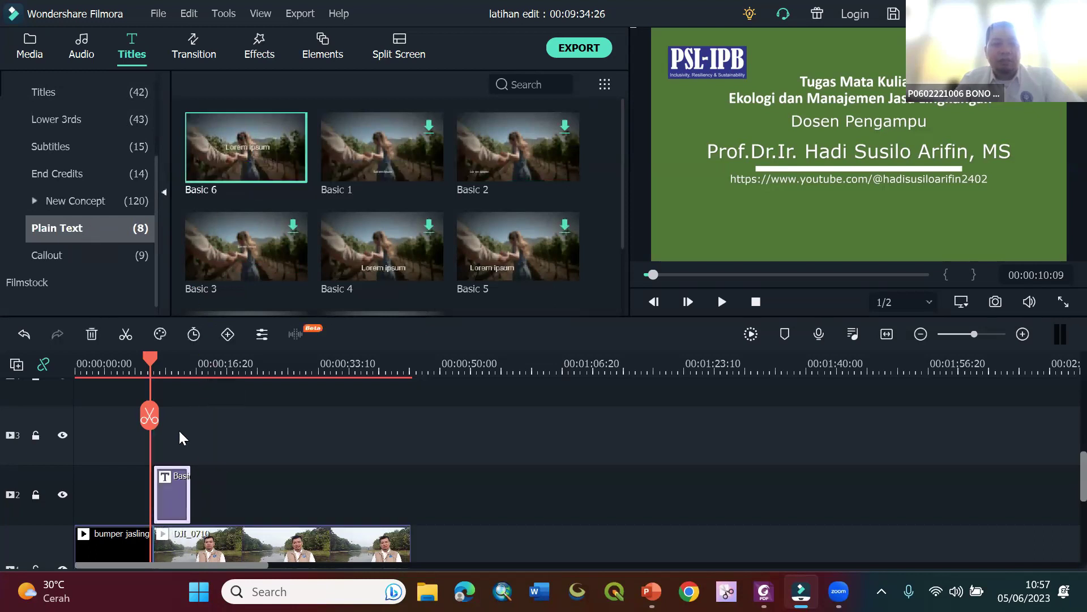
- At 00:00:11:21, replace the Basic 6 placeholder text with KEBUN RAYA and CIBINONG on two lines
{"action": "left_click", "coordinate": [159, 362]}
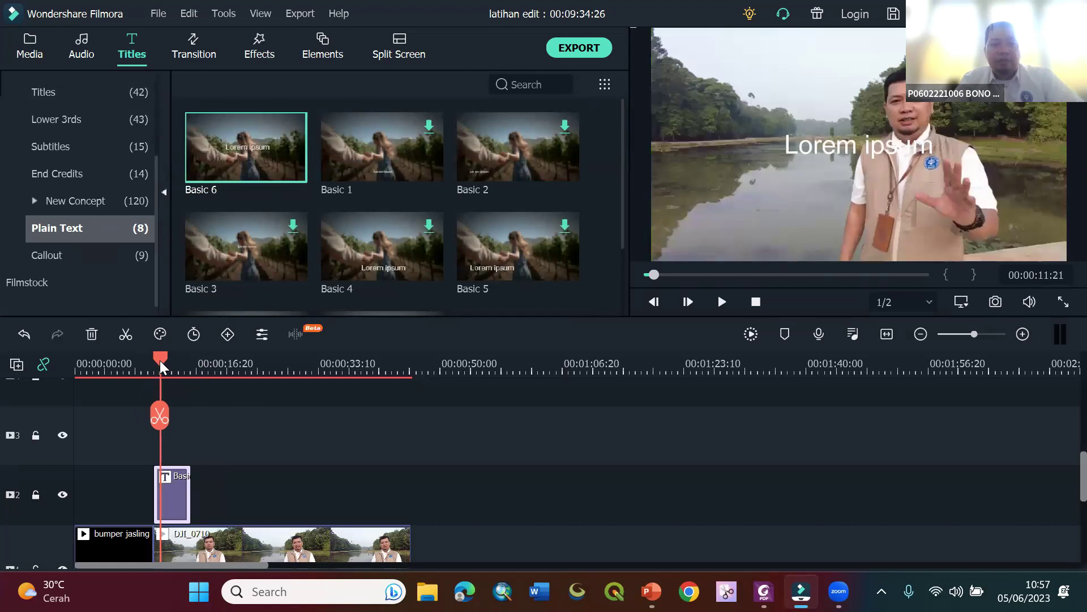
{"action": "double_click", "coordinate": [801, 155]}
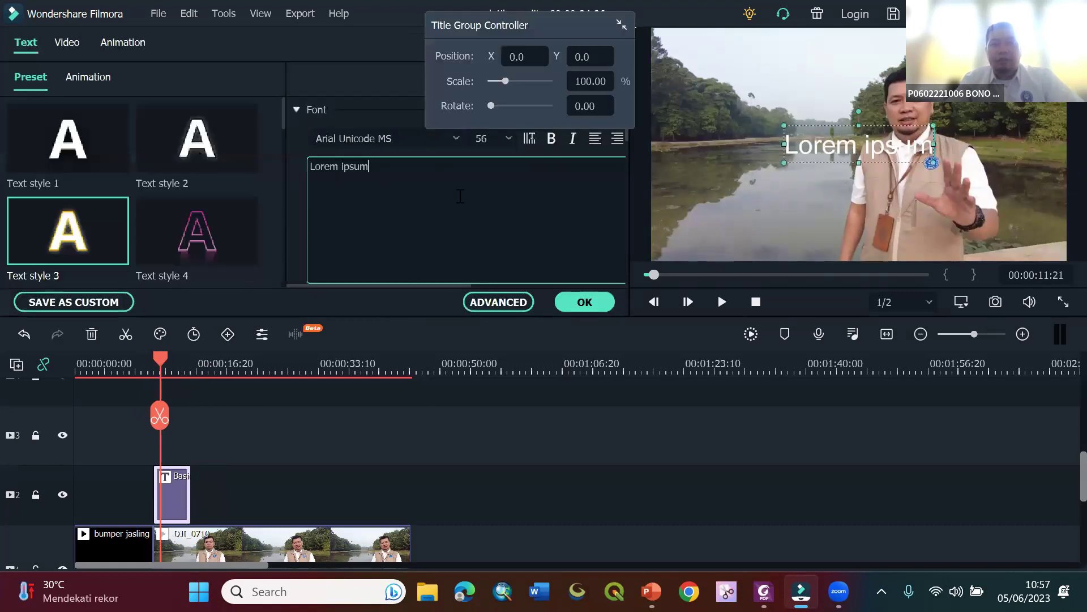
{"action": "key", "text": "BackSpace"}
{"action": "key", "text": "BackSpace"}
{"action": "key", "text": "BackSpace"}
{"action": "key", "text": "BackSpace"}
{"action": "key", "text": "BackSpace"}
{"action": "key", "text": "BackSpace"}
{"action": "key", "text": "BackSpace"}
{"action": "key", "text": "BackSpace"}
{"action": "key", "text": "BackSpace"}
{"action": "key", "text": "BackSpace"}
{"action": "key", "text": "BackSpace"}
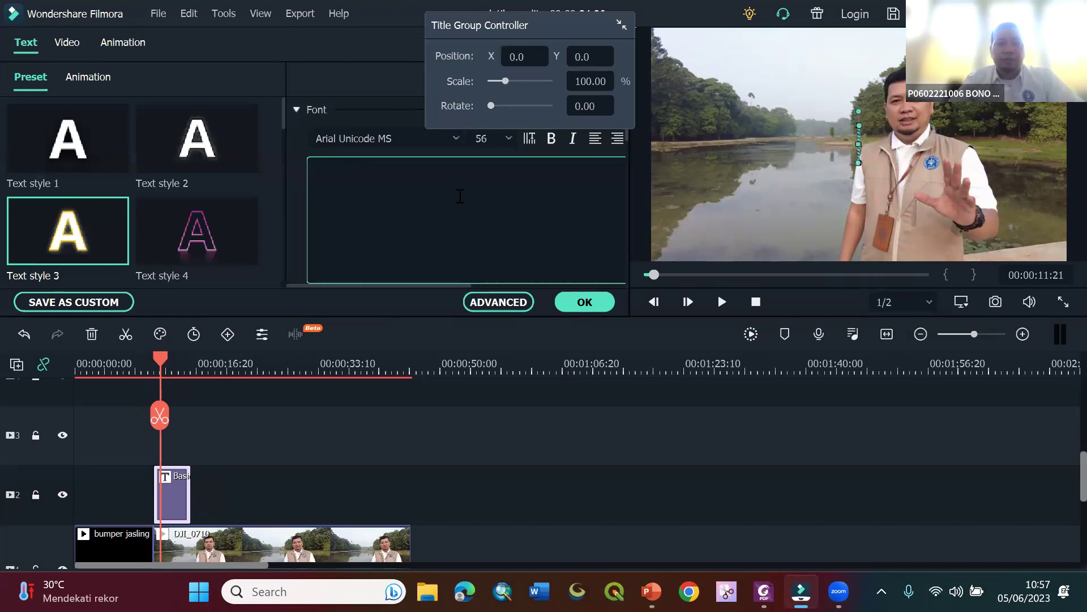
{"action": "type", "text": "K"}
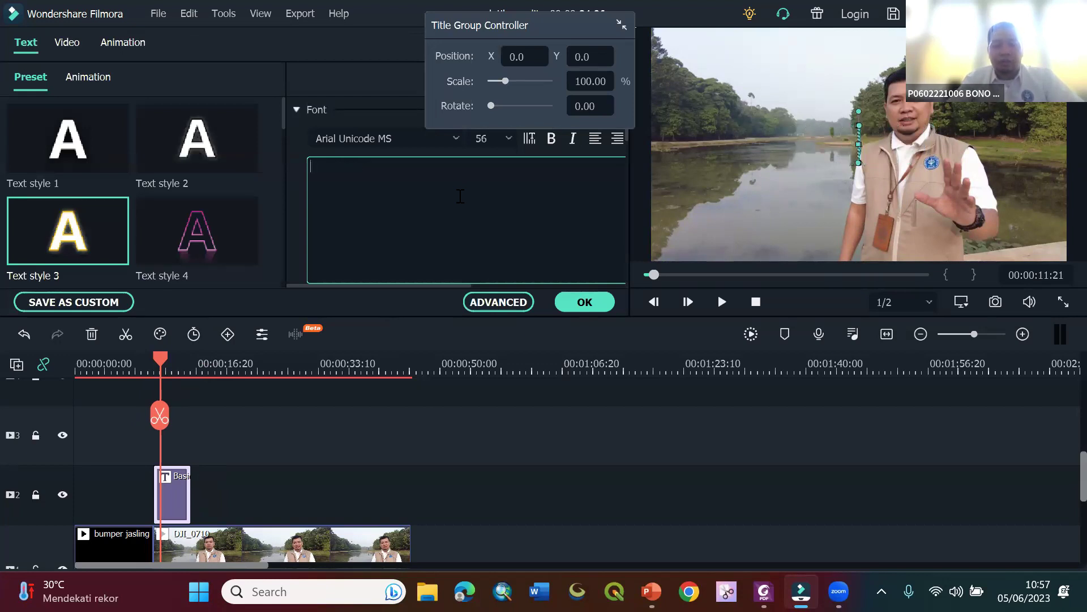
{"action": "type", "text": "EBUN RA"}
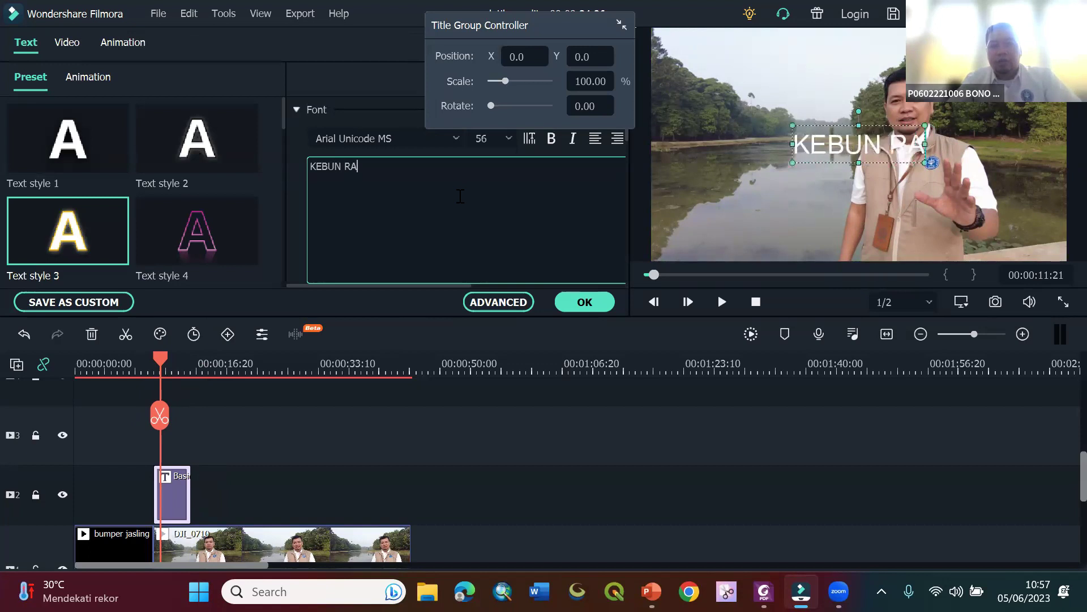
{"action": "type", "text": "YA"}
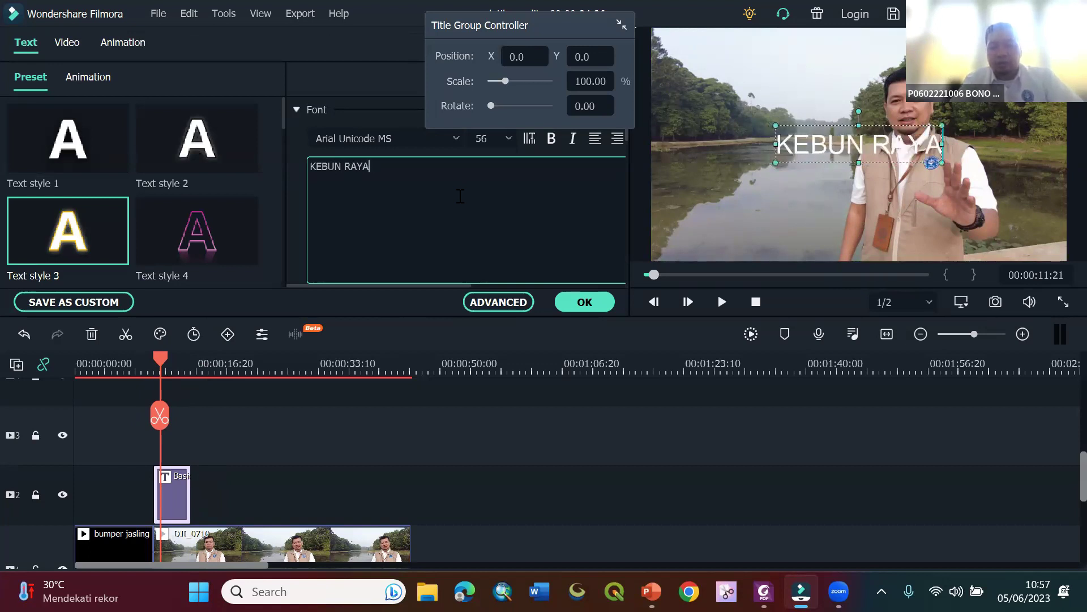
{"action": "key", "text": "Return"}
{"action": "type", "text": "CIBINONB"}
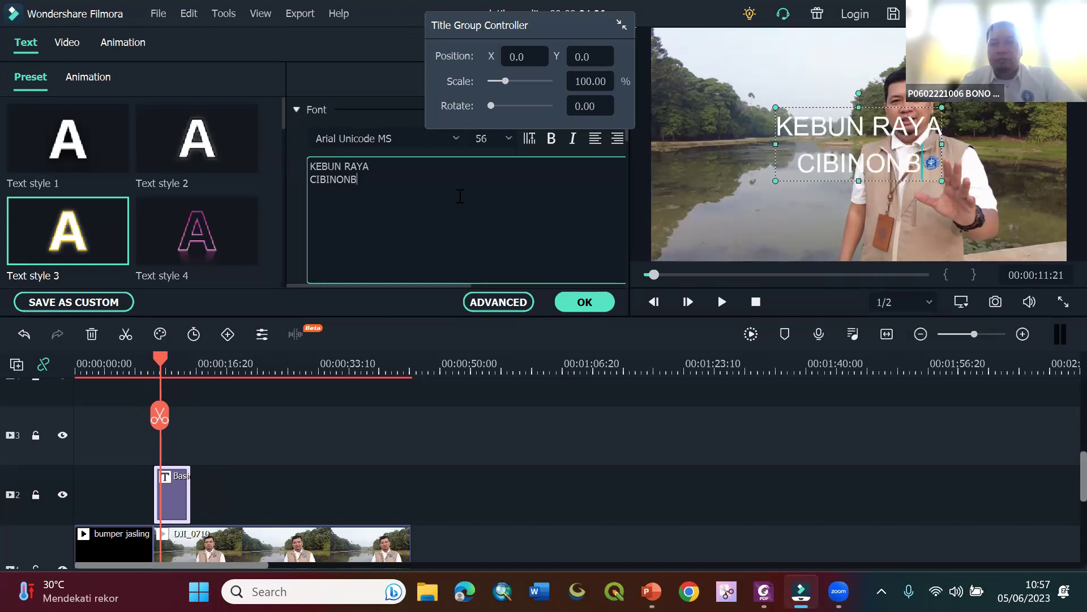
{"action": "key", "text": "BackSpace"}
{"action": "type", "text": "G"}
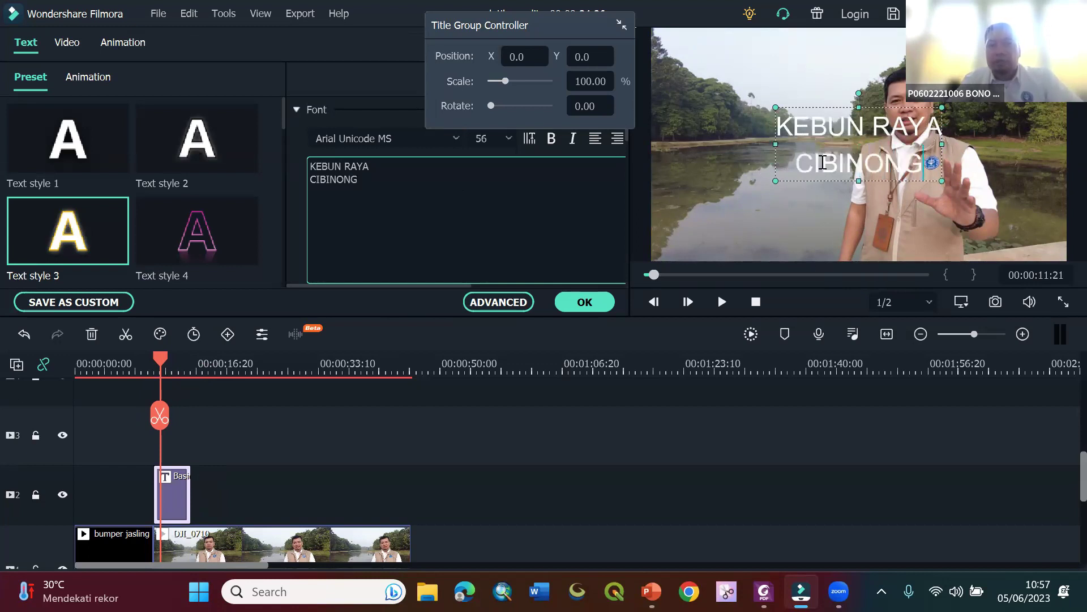
- Shift the KEBUN RAYA CIBINONG text over the lake beside the presenter and make it bold
{"action": "left_click_drag", "start_coordinate": [943, 155], "coordinate": [842, 146]}
{"action": "left_click", "coordinate": [543, 139]}
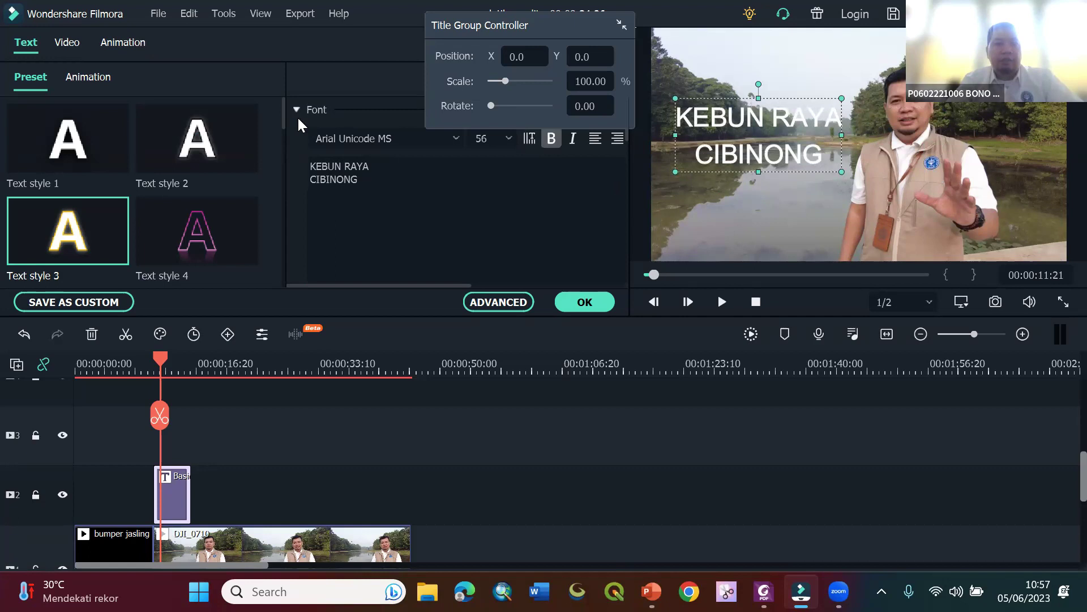
- Apply the Doorway animation to the KEBUN RAYA CIBINONG text and move the text higher, over the sky and treeline
{"action": "left_click", "coordinate": [95, 79]}
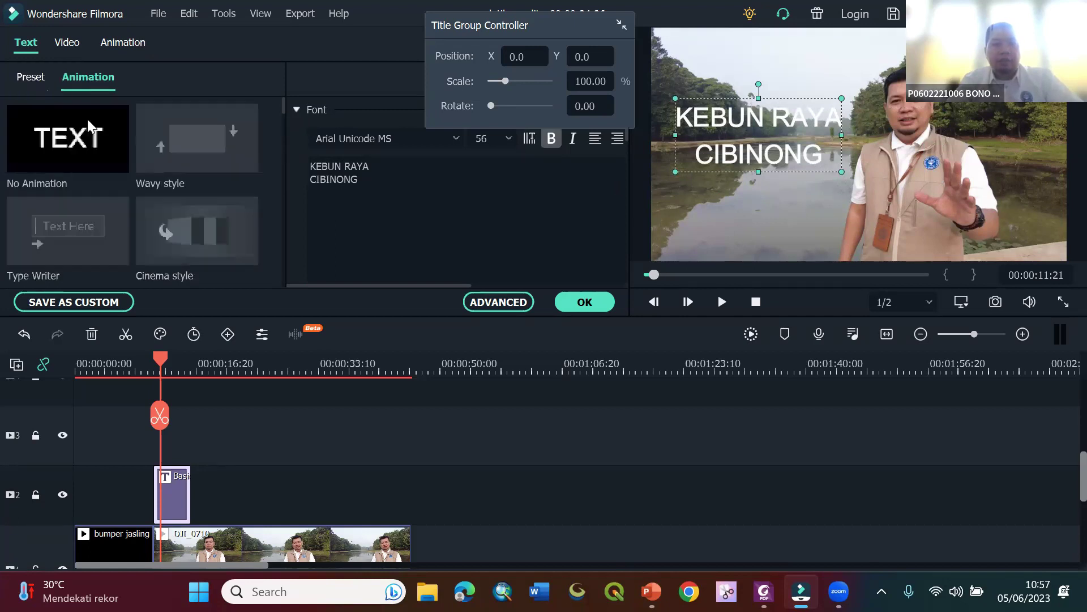
{"action": "scroll", "coordinate": [112, 208], "scroll_direction": "down", "scroll_amount": 3}
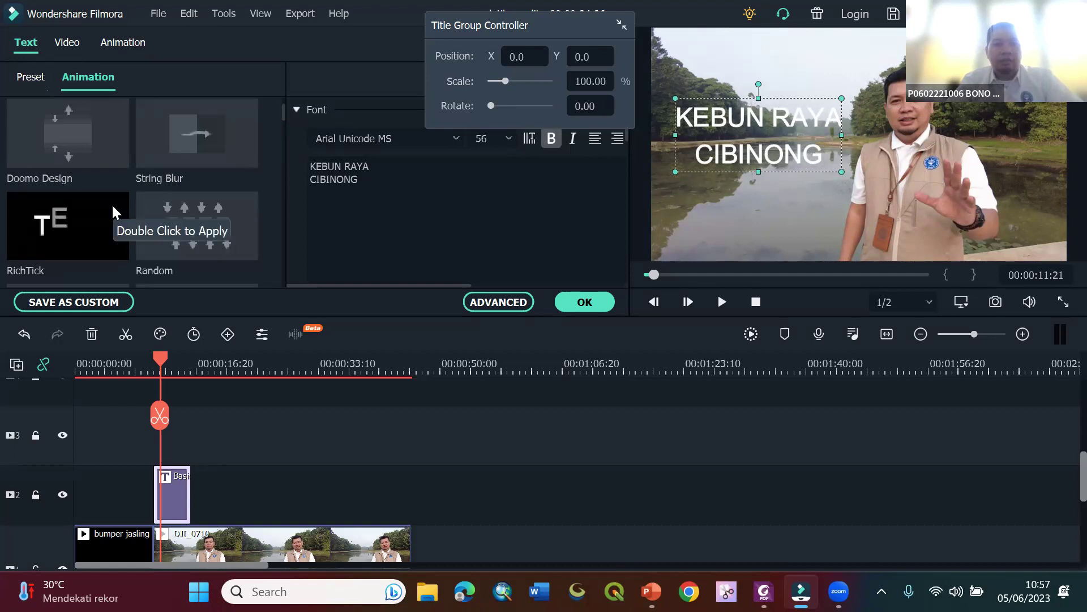
{"action": "scroll", "coordinate": [113, 209], "scroll_direction": "down", "scroll_amount": 8}
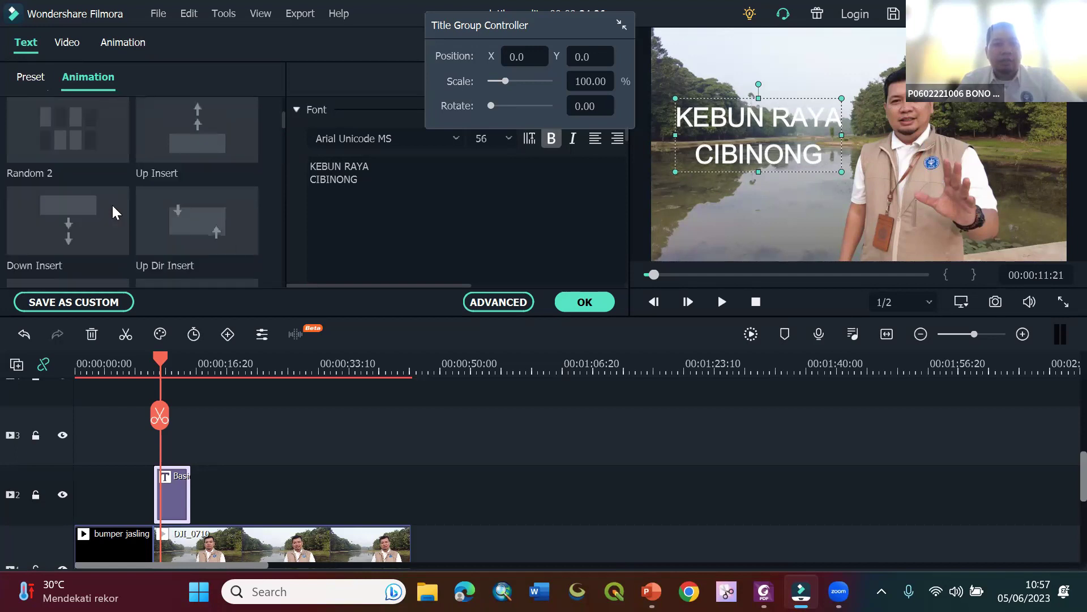
{"action": "scroll", "coordinate": [112, 206], "scroll_direction": "down", "scroll_amount": 5}
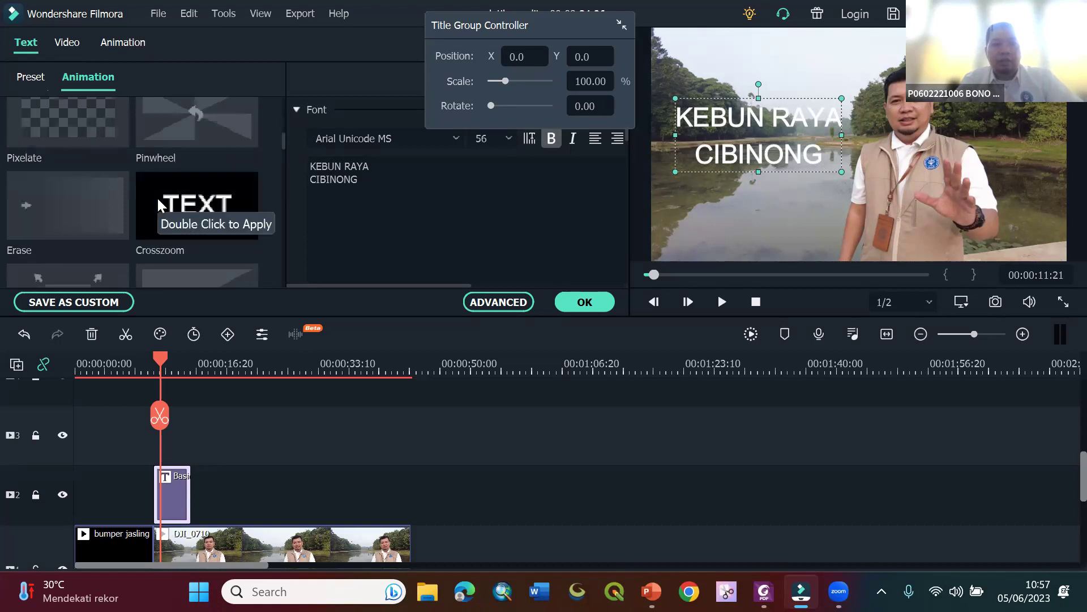
{"action": "scroll", "coordinate": [157, 196], "scroll_direction": "down", "scroll_amount": 3}
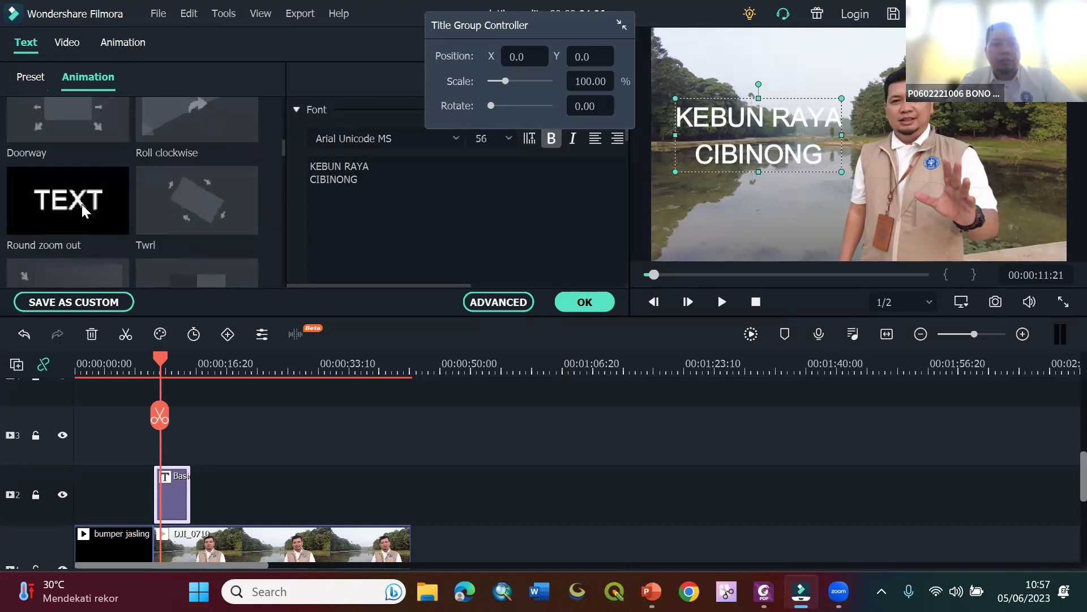
{"action": "scroll", "coordinate": [86, 184], "scroll_direction": "up", "scroll_amount": 3}
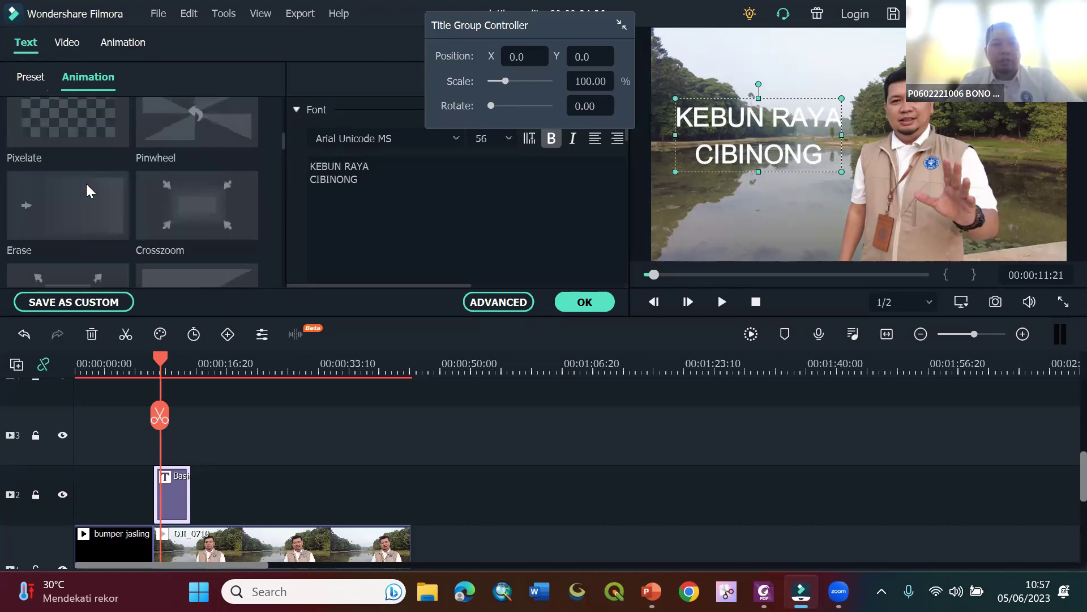
{"action": "scroll", "coordinate": [87, 183], "scroll_direction": "down", "scroll_amount": 3}
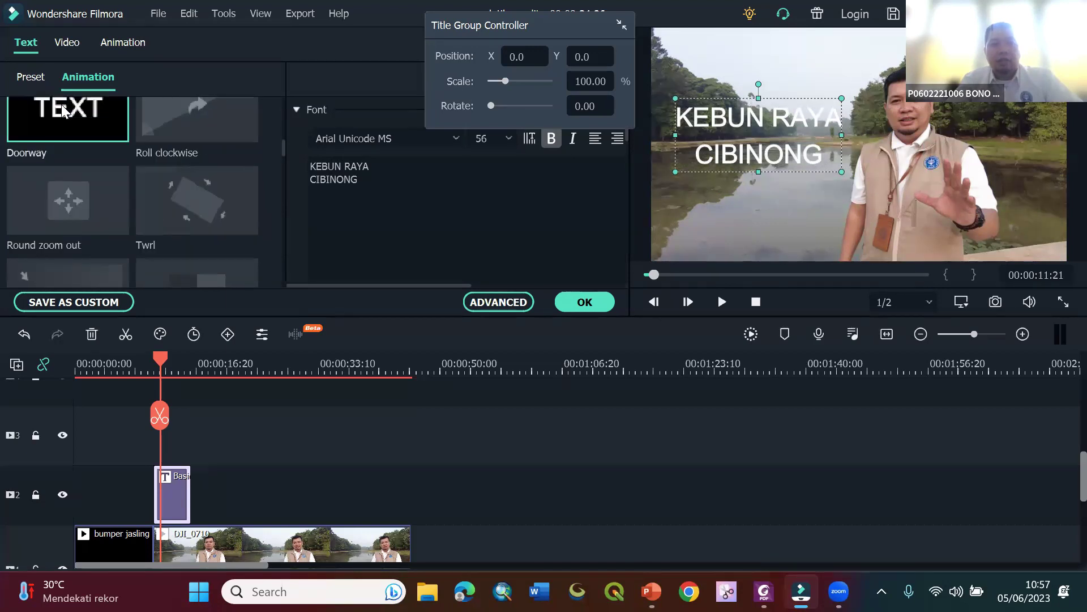
{"action": "double_click", "coordinate": [61, 104]}
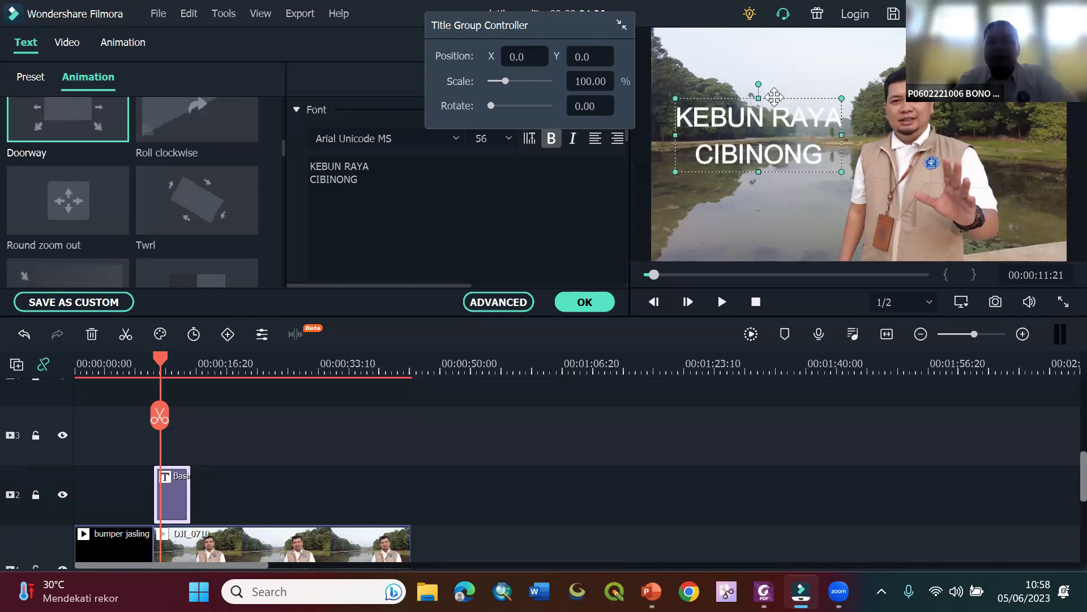
{"action": "left_click_drag", "start_coordinate": [781, 75], "coordinate": [788, 38]}
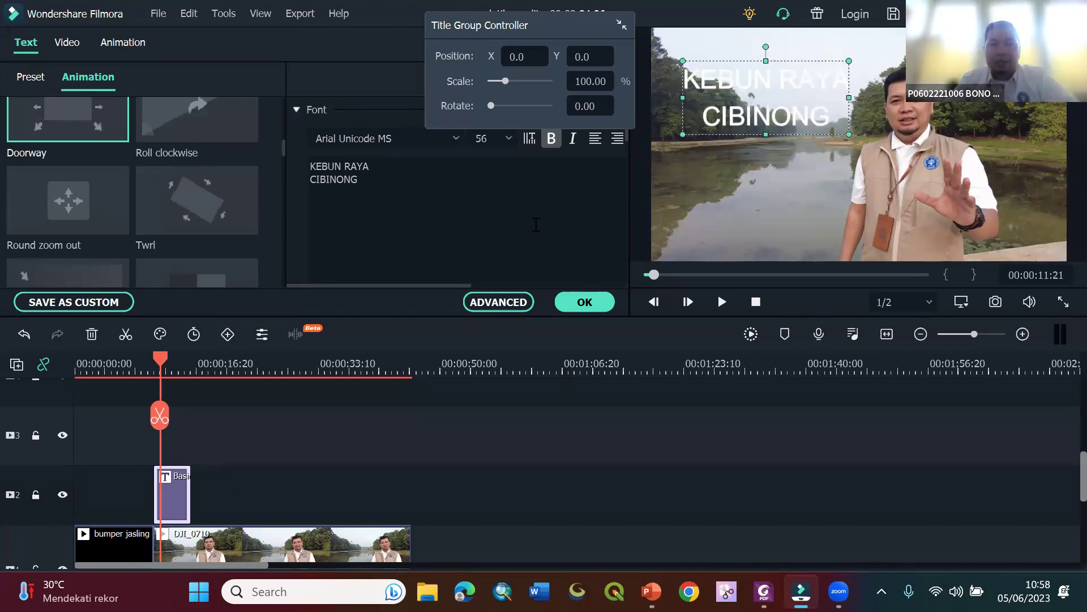
- Reposition the Basic 6 title clip on track 2 so it starts at 00:00:20:05 above the DJI_0710 clip
{"action": "left_click_drag", "start_coordinate": [175, 488], "coordinate": [541, 481]}
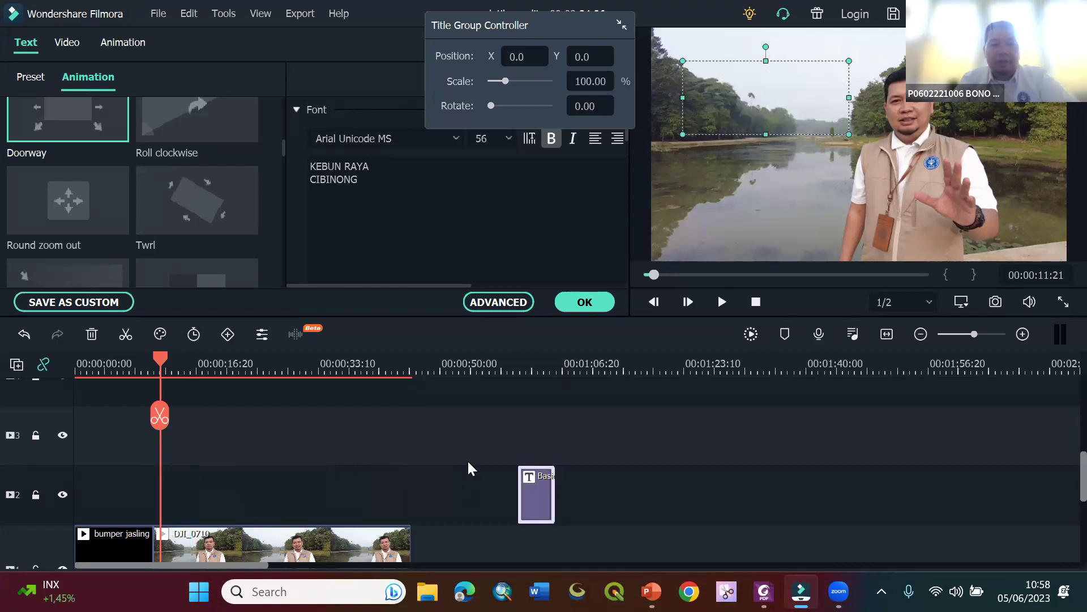
{"action": "left_click", "coordinate": [729, 303]}
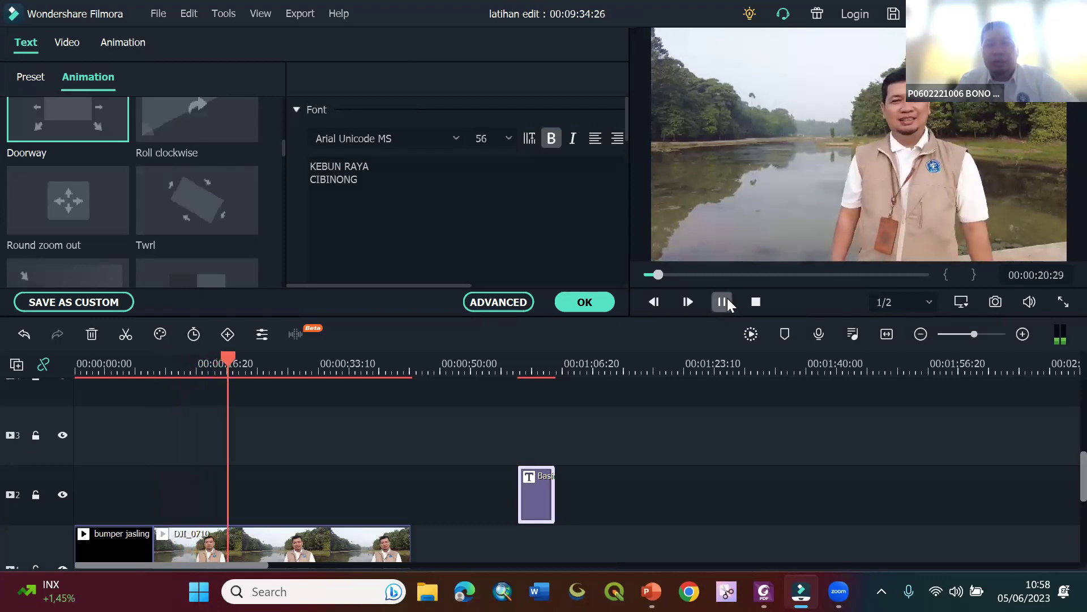
{"action": "left_click", "coordinate": [725, 304]}
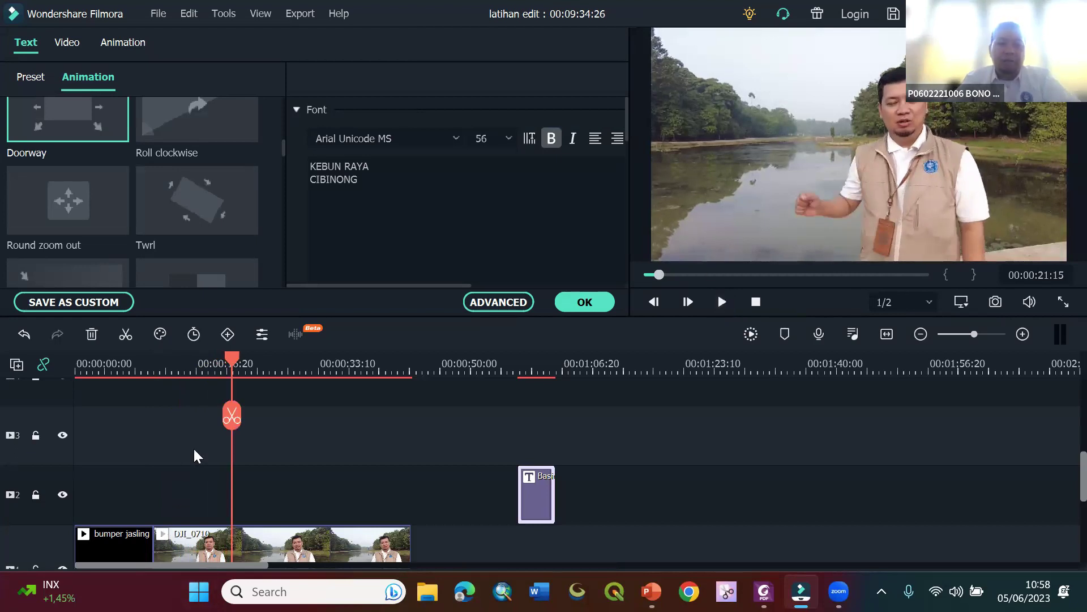
{"action": "left_click_drag", "start_coordinate": [231, 355], "coordinate": [222, 360]}
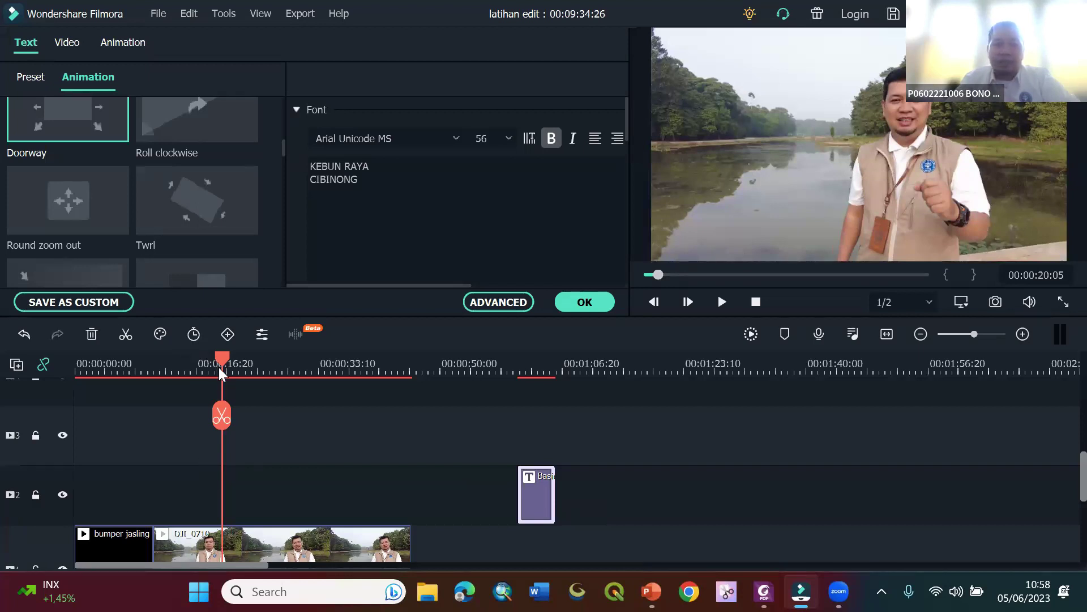
{"action": "left_click_drag", "start_coordinate": [543, 496], "coordinate": [251, 492]}
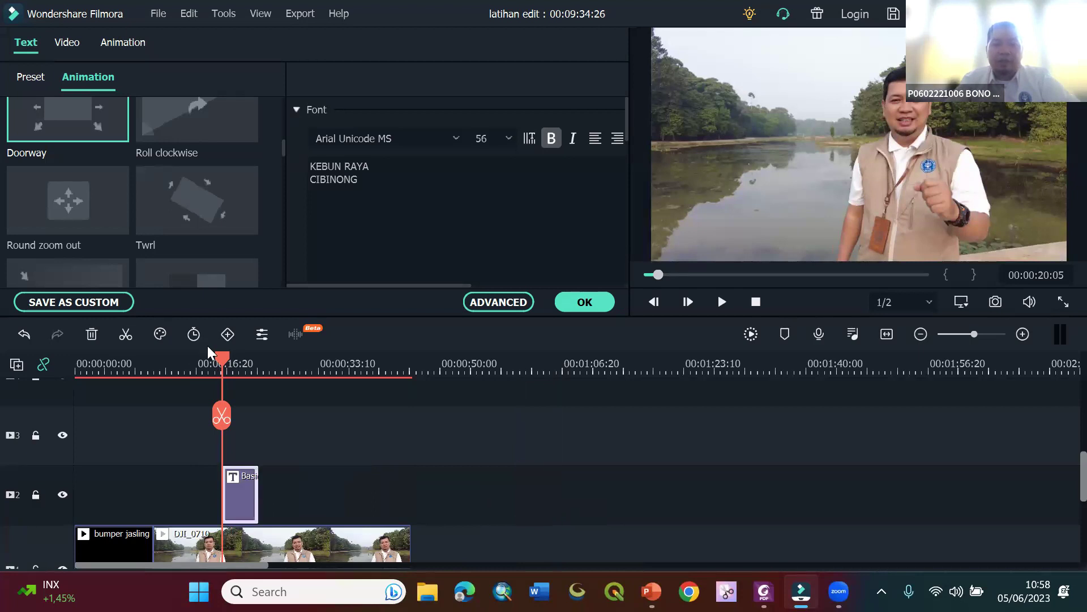
- Preview the moved title from 00:00:17:01, return the playhead to 00:00:17:15 and confirm the title settings
{"action": "left_click_drag", "start_coordinate": [222, 356], "coordinate": [199, 361]}
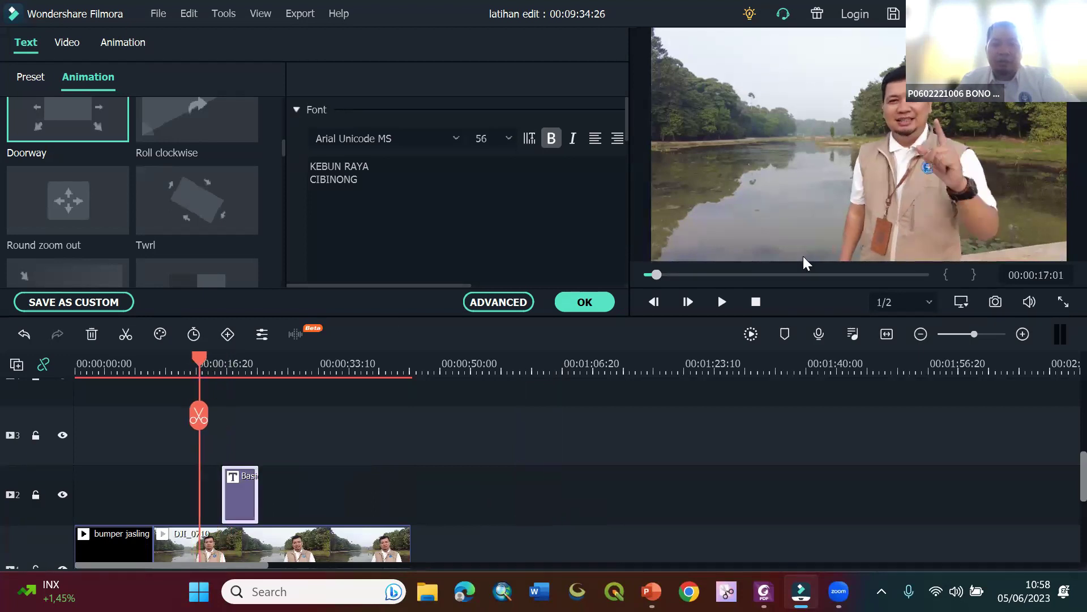
{"action": "left_click", "coordinate": [722, 302]}
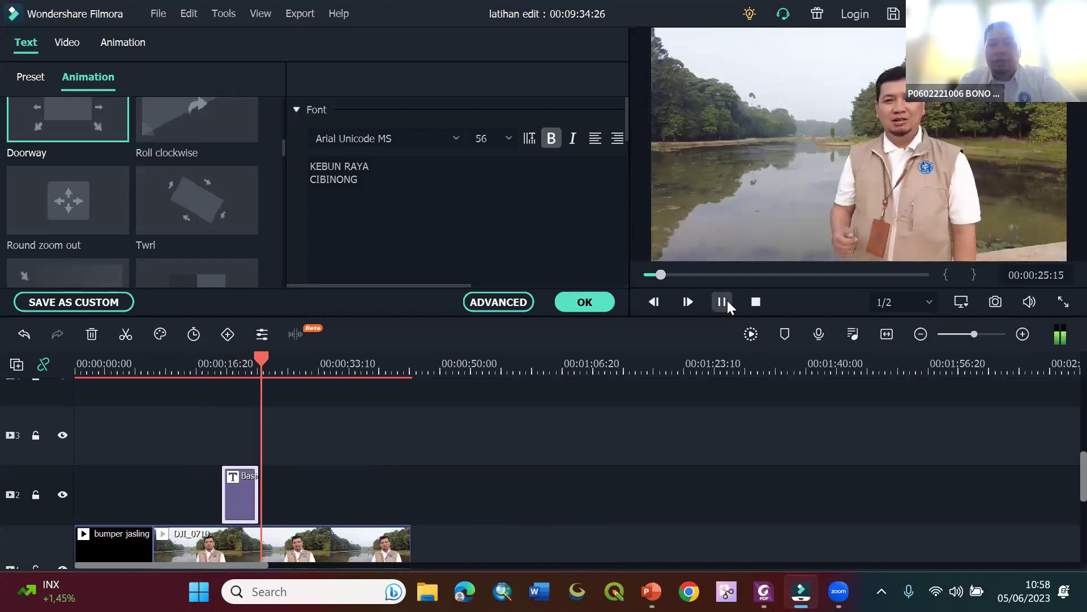
{"action": "left_click", "coordinate": [725, 304]}
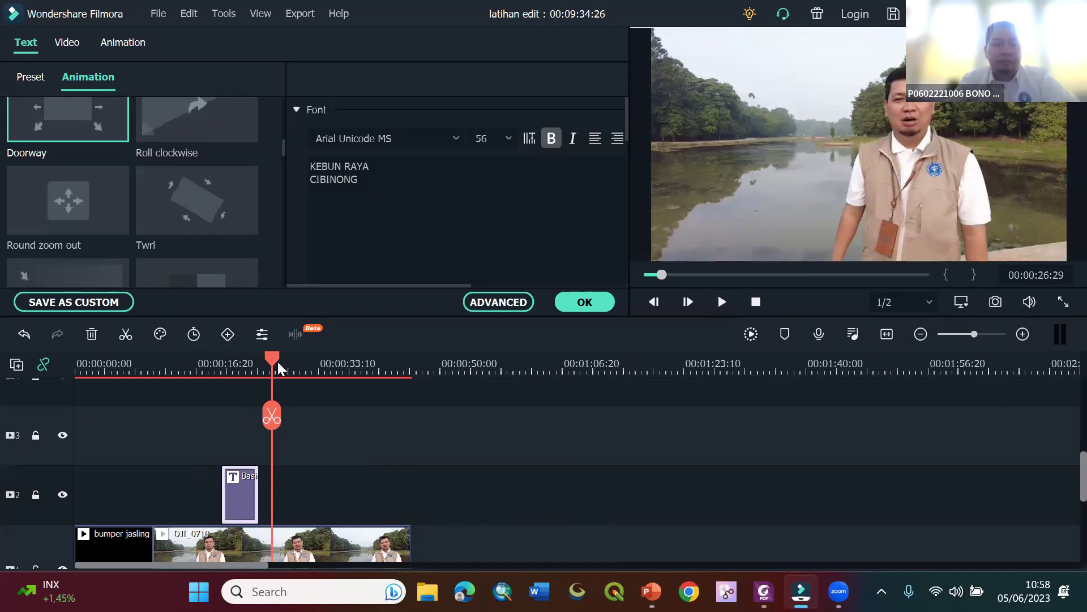
{"action": "left_click_drag", "start_coordinate": [277, 356], "coordinate": [203, 375]}
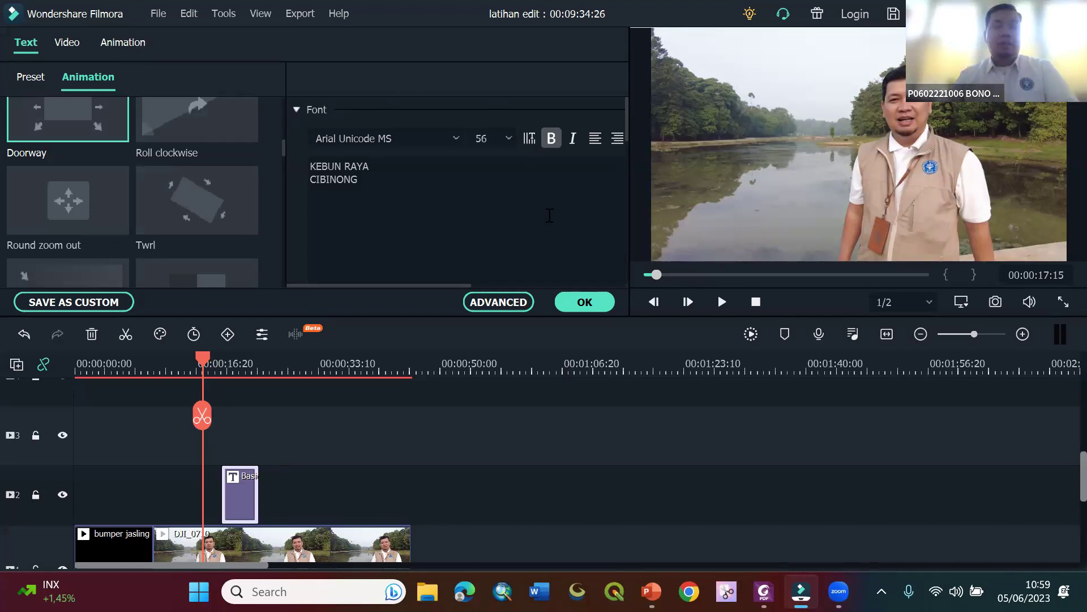
{"action": "left_click", "coordinate": [599, 310]}
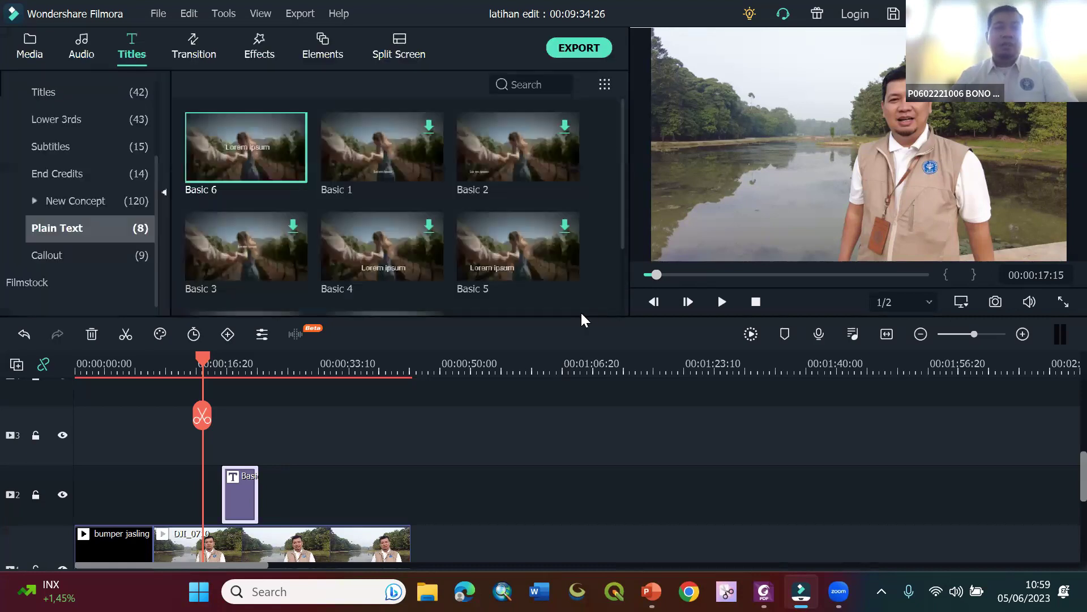
- Add the Subtitle 2 preset on track 2 ahead of the Basic 6 title and set the playhead to 00:00:13:20
{"action": "left_click", "coordinate": [63, 148]}
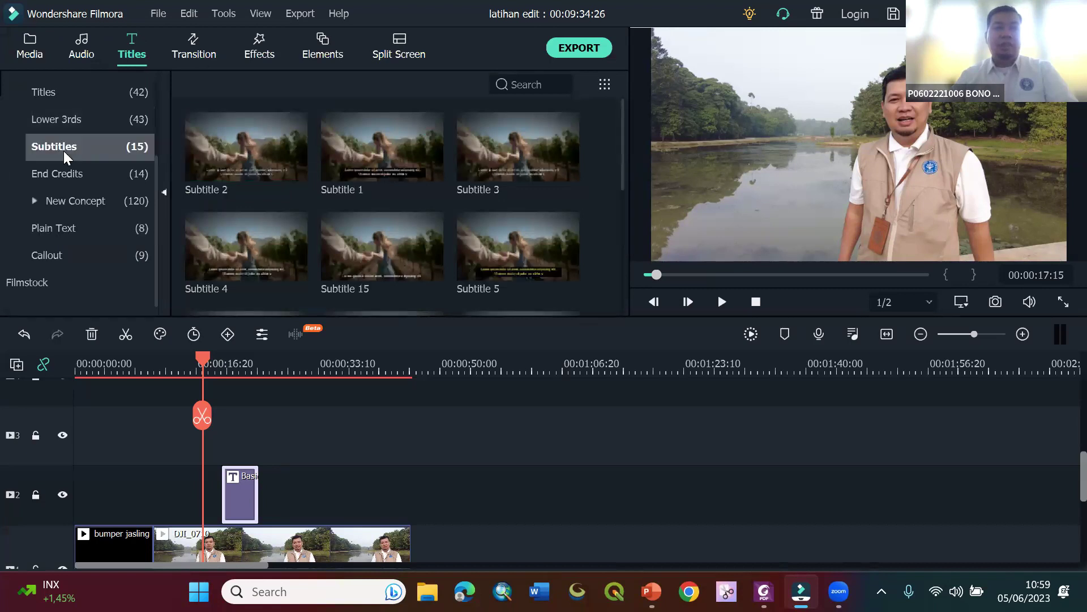
{"action": "left_click_drag", "start_coordinate": [214, 154], "coordinate": [163, 501]}
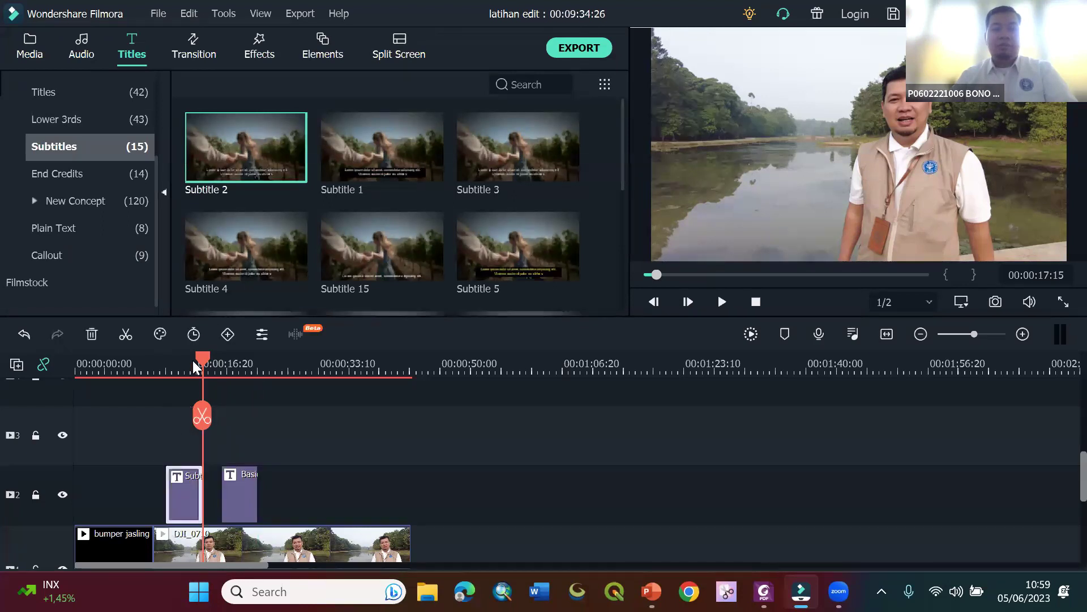
{"action": "left_click", "coordinate": [175, 366]}
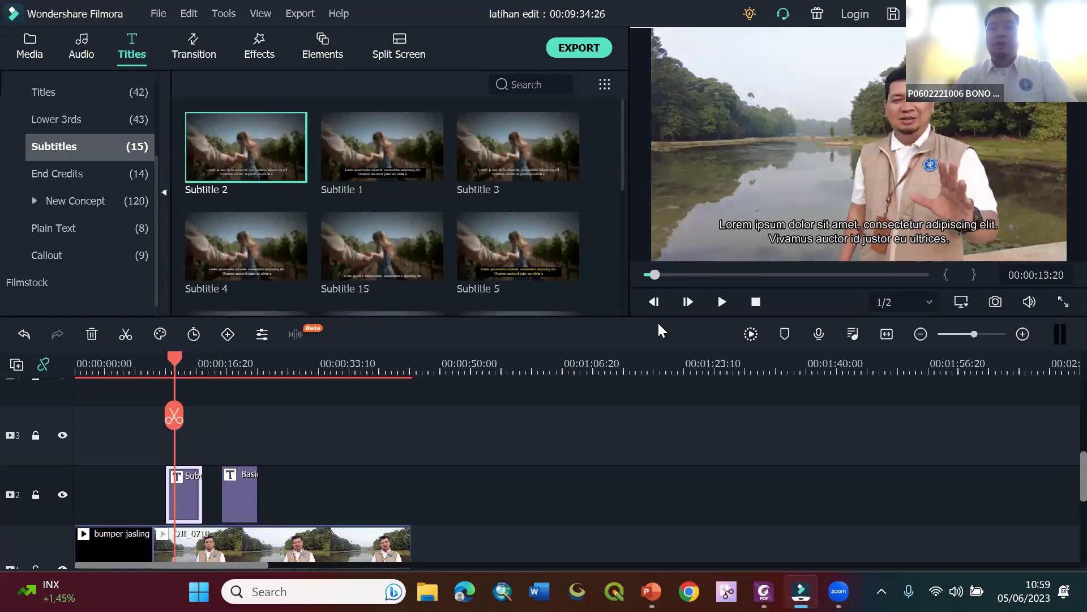
- Replace the first placeholder line of the subtitle with "Assalamualaikum wr wb"
{"action": "double_click", "coordinate": [875, 223]}
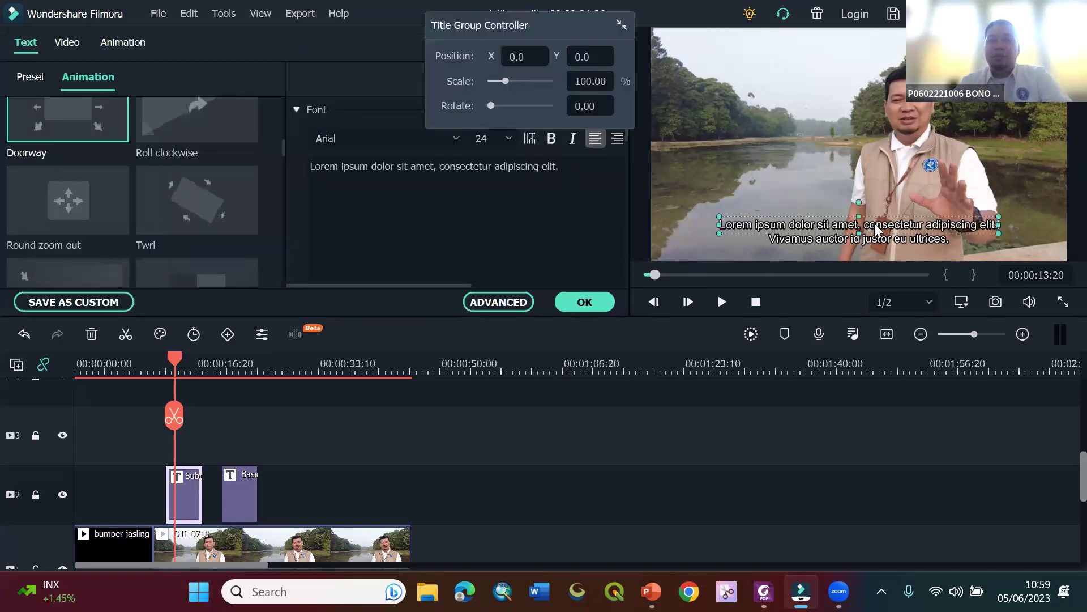
{"action": "left_click_drag", "start_coordinate": [565, 165], "coordinate": [163, 170]}
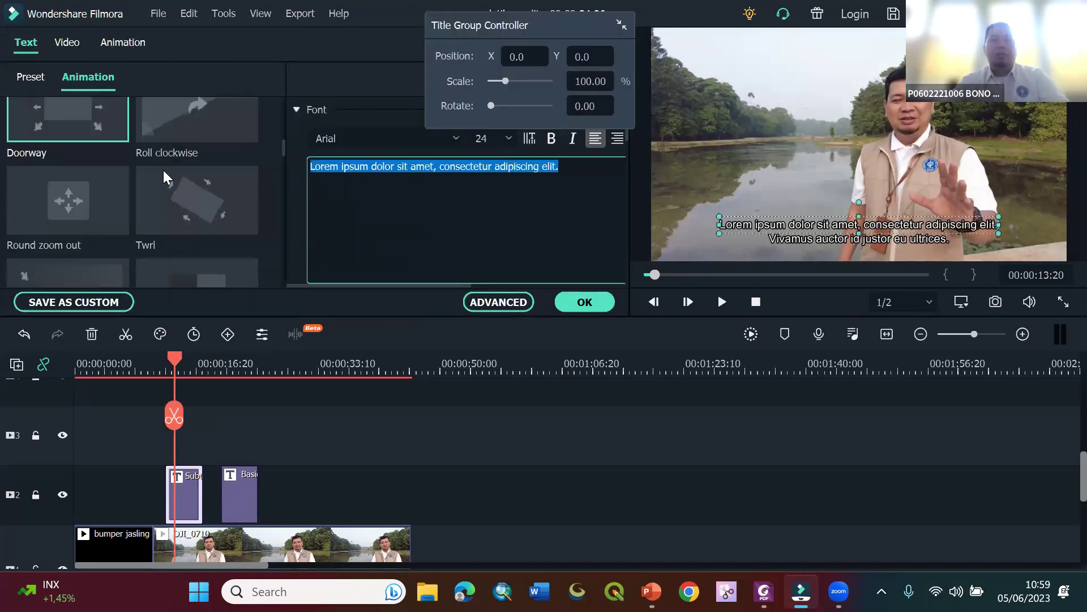
{"action": "type", "text": "asd"}
{"action": "key", "text": "BackSpace"}
{"action": "key", "text": "BackSpace"}
{"action": "key", "text": "BackSpace"}
{"action": "type", "text": "Assal"}
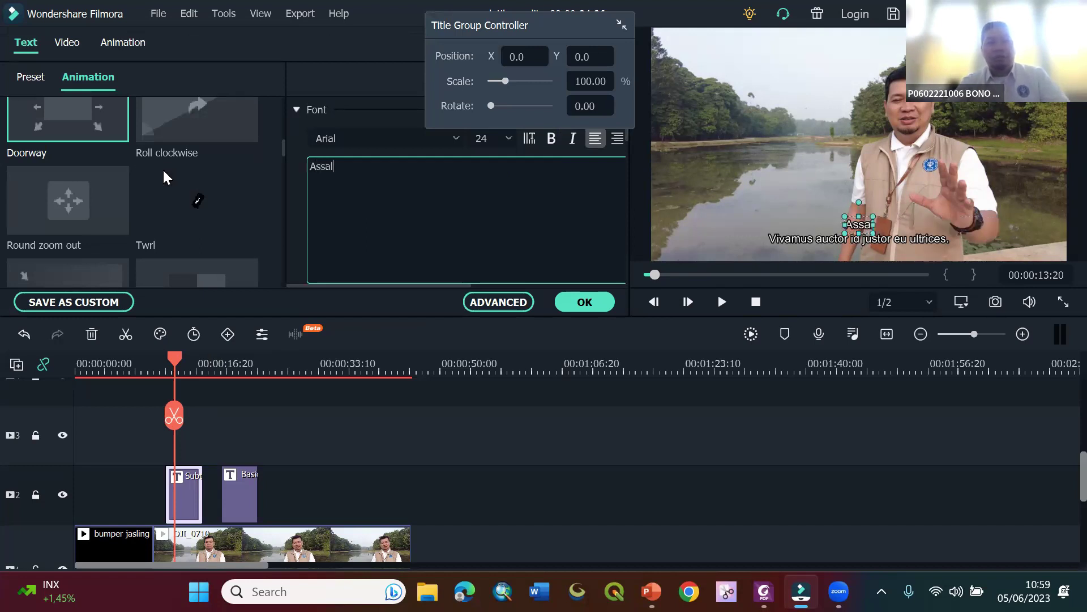
{"action": "type", "text": "amuala"}
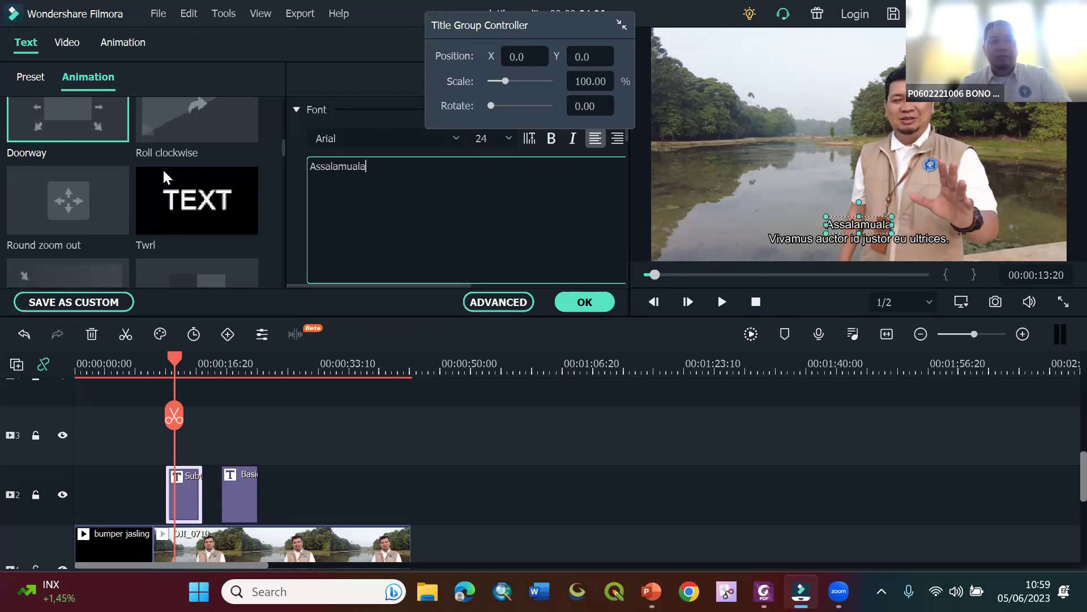
{"action": "type", "text": "ikan"}
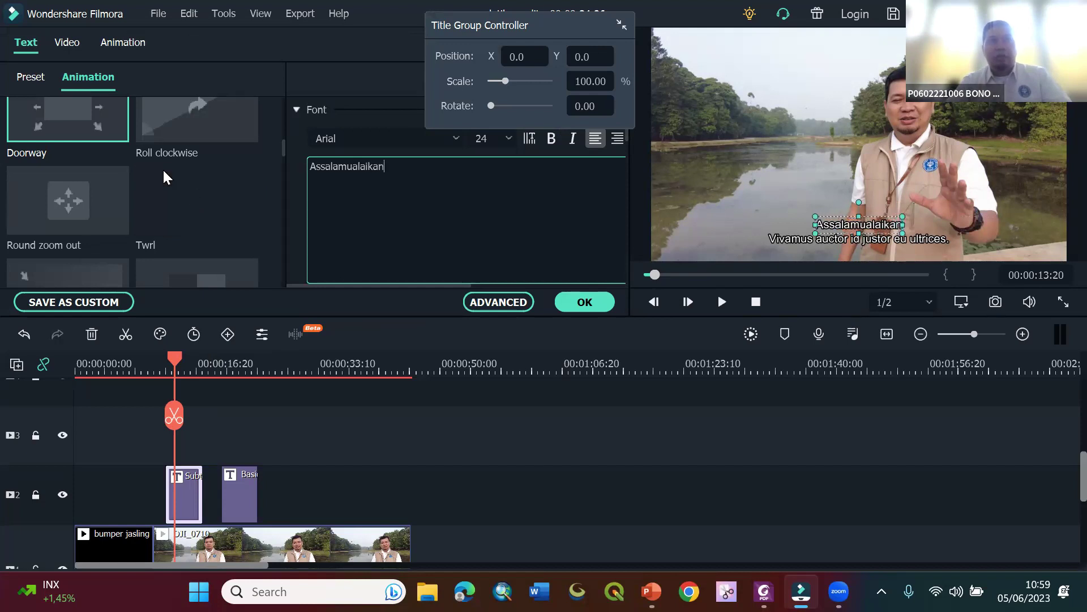
{"action": "key", "text": "BackSpace"}
{"action": "key", "text": "BackSpace"}
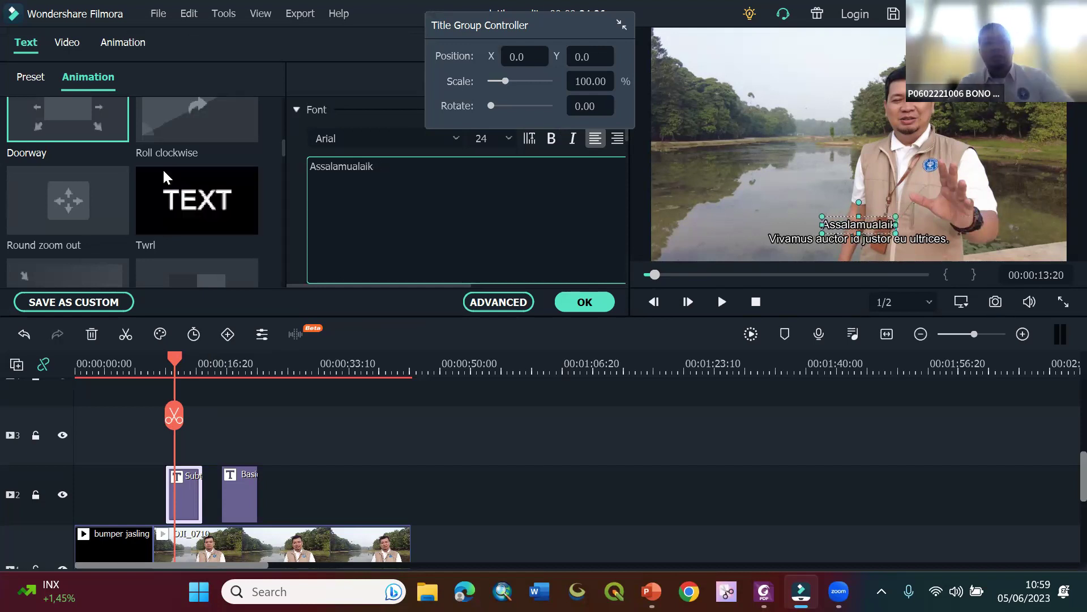
{"action": "type", "text": "um"}
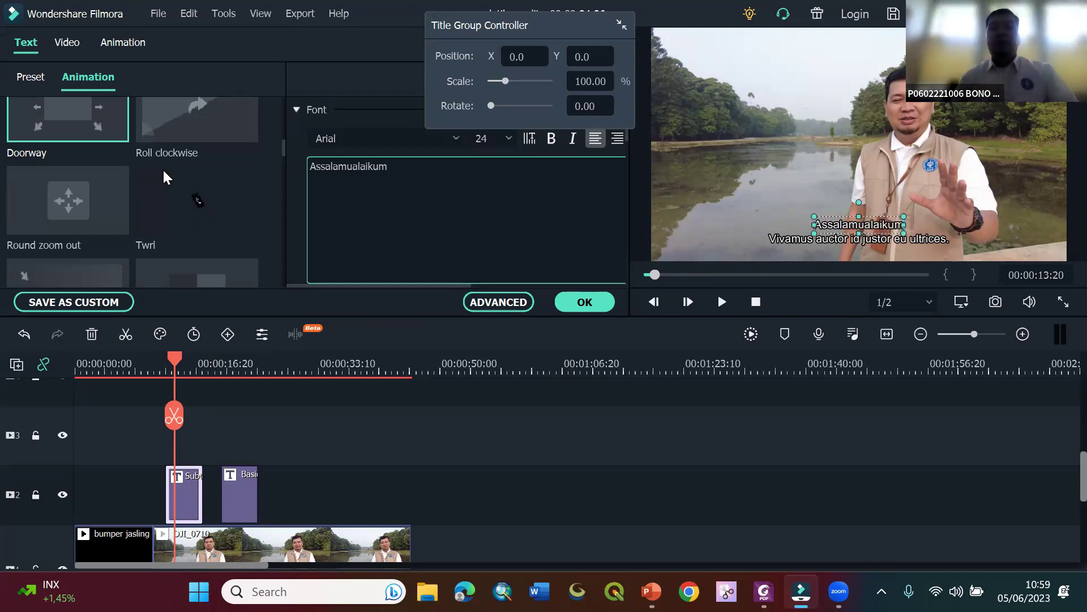
{"action": "type", "text": "wr wb"}
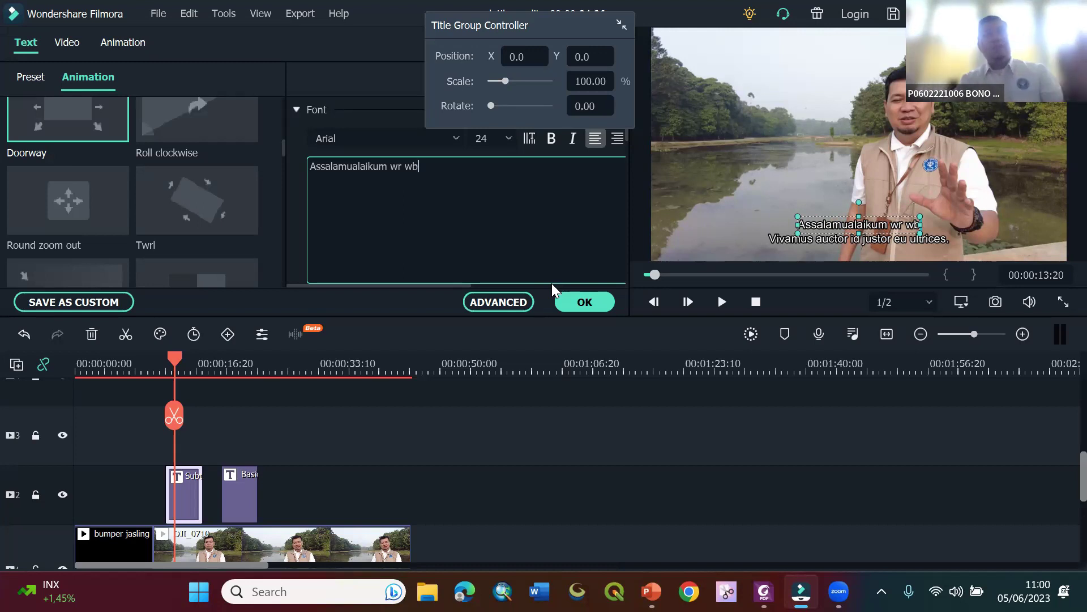
- Replace the second placeholder line of the subtitle with "selamat pagi"
{"action": "left_click", "coordinate": [855, 238]}
{"action": "left_click_drag", "start_coordinate": [487, 178], "coordinate": [287, 168]}
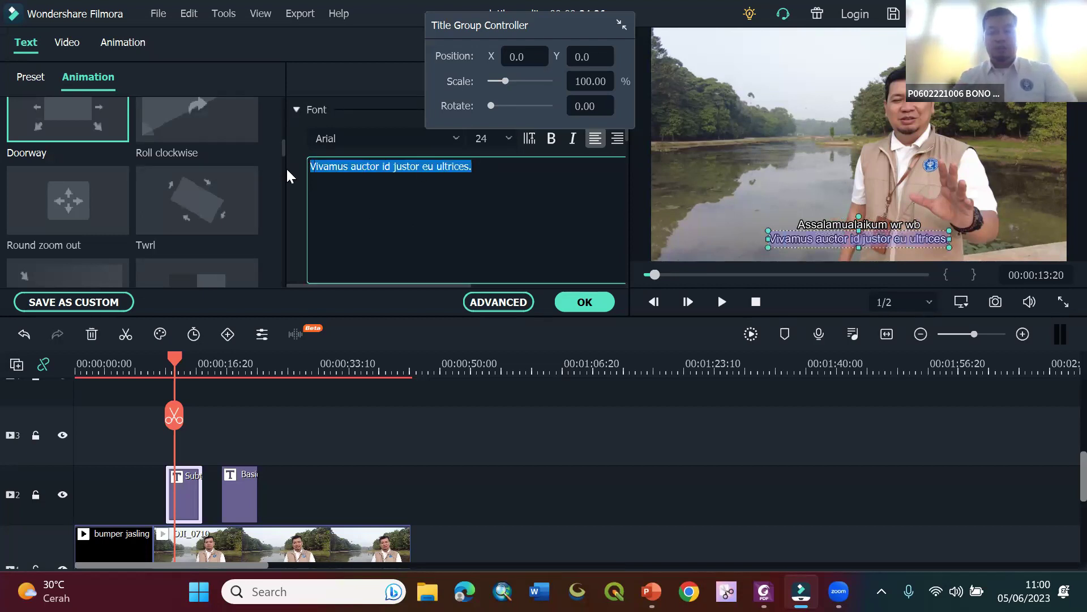
{"action": "type", "text": "selaam"}
{"action": "key", "text": "BackSpace"}
{"action": "key", "text": "BackSpace"}
{"action": "type", "text": "mat pagi"}
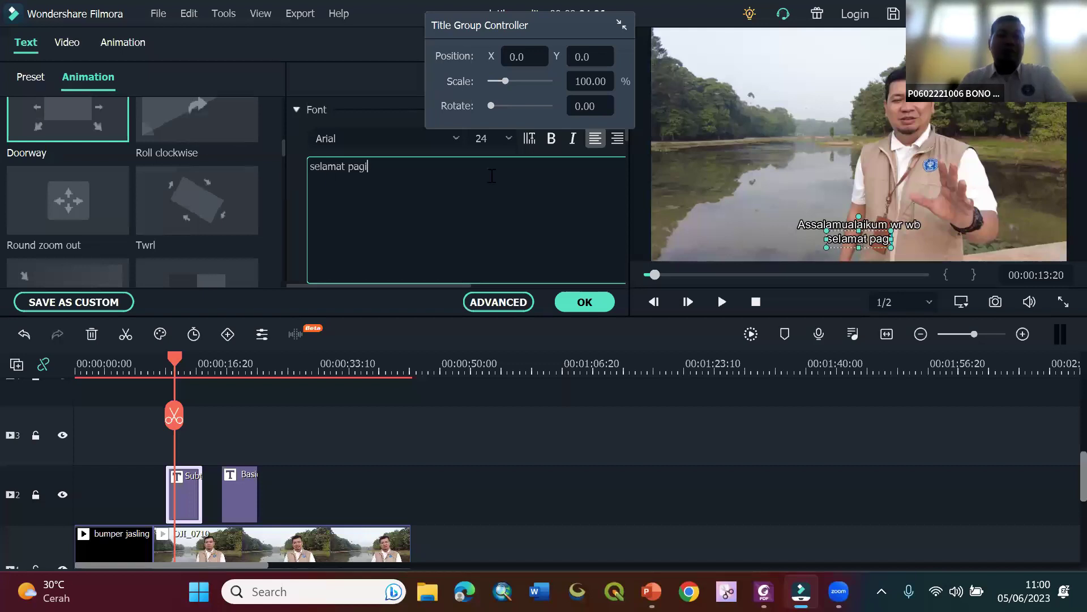
- Play back the subtitle over the DJI_0710 clip from 00:00:12:05 and pause near the subtitle's end
{"action": "left_click", "coordinate": [373, 307]}
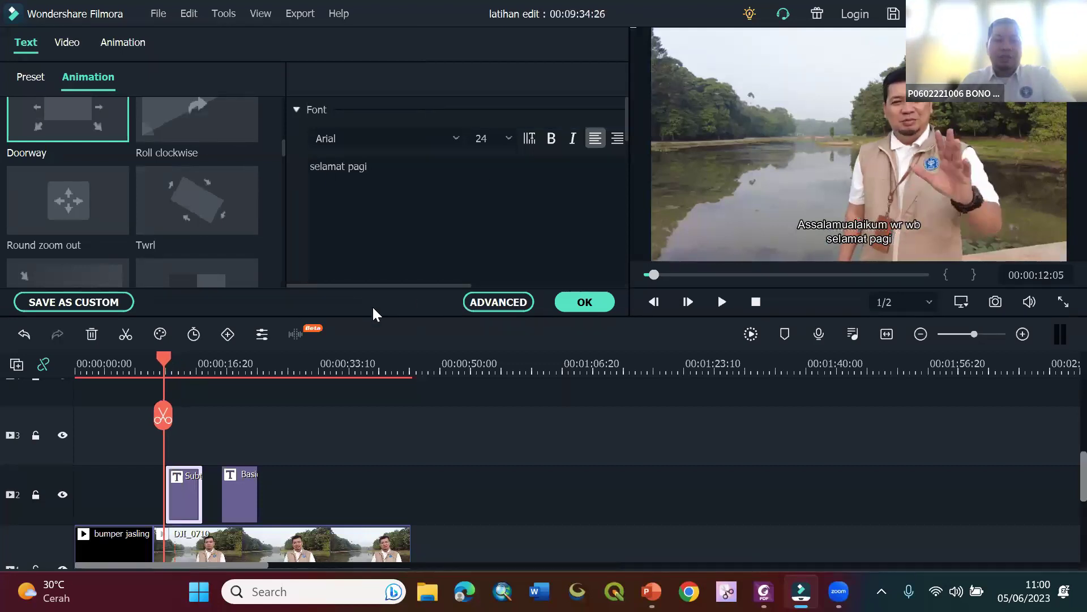
{"action": "left_click", "coordinate": [722, 303]}
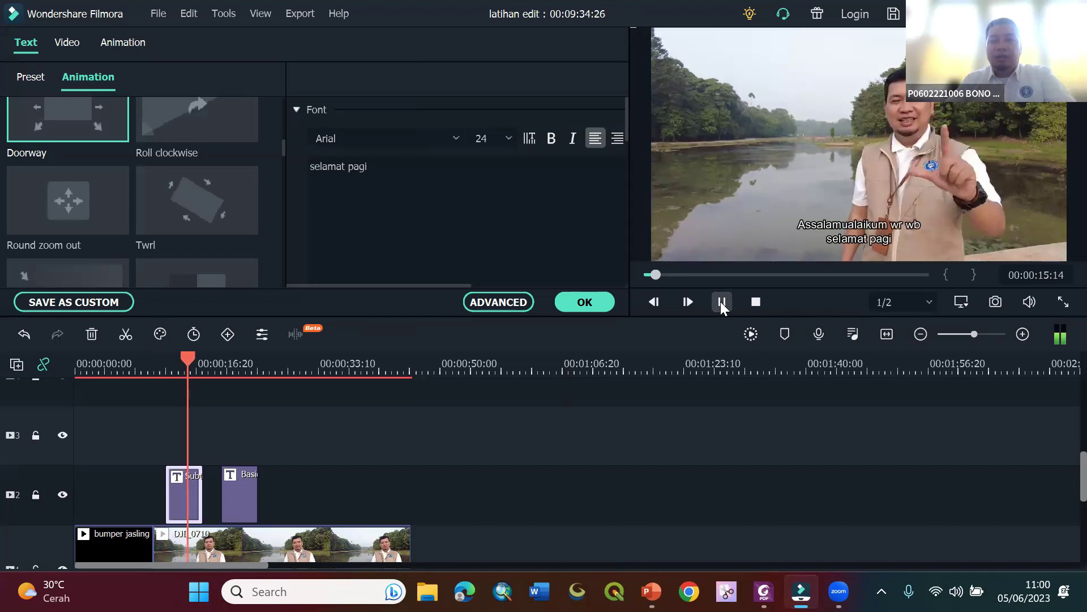
{"action": "left_click", "coordinate": [720, 305]}
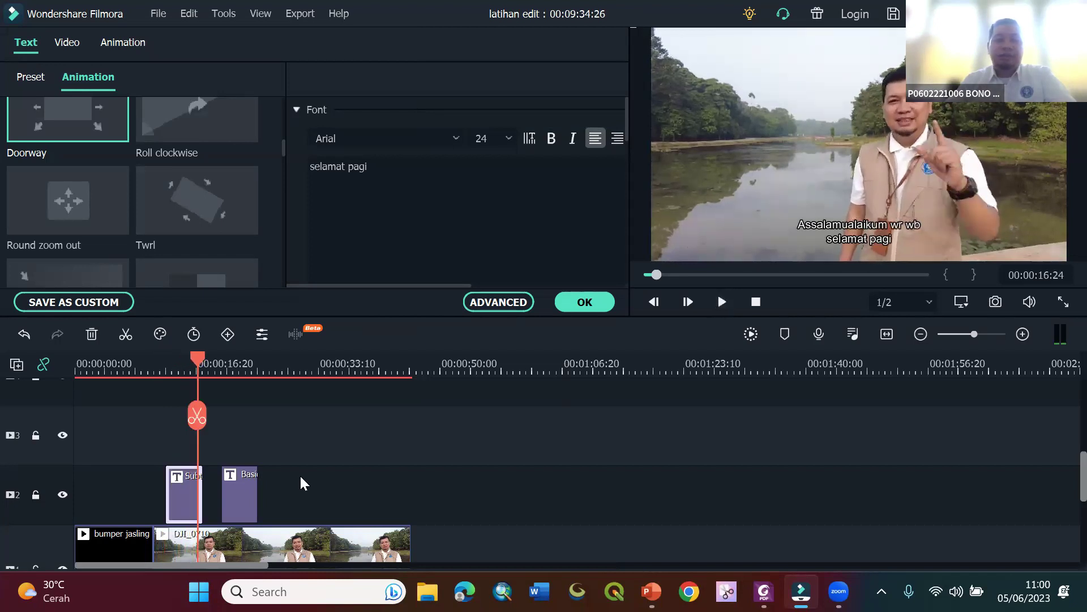
- Step frame by frame through the DJI_0710 clip under the subtitle, from 00:00:16:24 back to 00:00:15:06
{"action": "scroll", "coordinate": [300, 474], "scroll_direction": "down", "scroll_amount": 1}
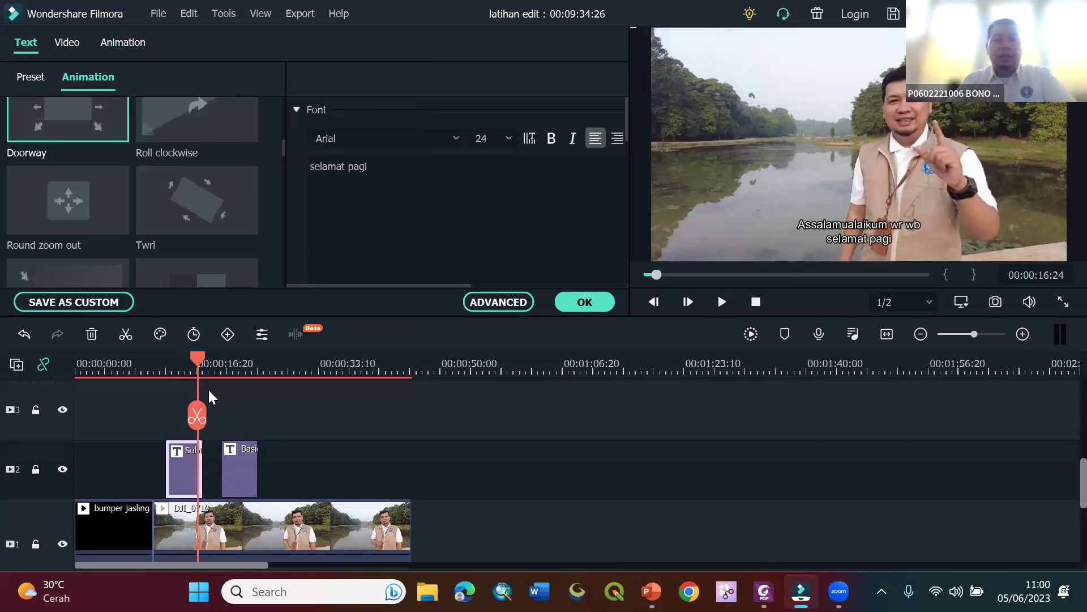
{"action": "key", "text": "Left"}
{"action": "key", "text": "Left"}
{"action": "key", "text": "Left"}
{"action": "key", "text": "Left"}
{"action": "key", "text": "Left"}
{"action": "key", "text": "Left"}
{"action": "key", "text": "Left"}
{"action": "key", "text": "Left"}
{"action": "key", "text": "Left"}
{"action": "key", "text": "Left"}
{"action": "key", "text": "Left"}
{"action": "key", "text": "Left"}
{"action": "key", "text": "Left"}
{"action": "key", "text": "Left"}
{"action": "key", "text": "Left"}
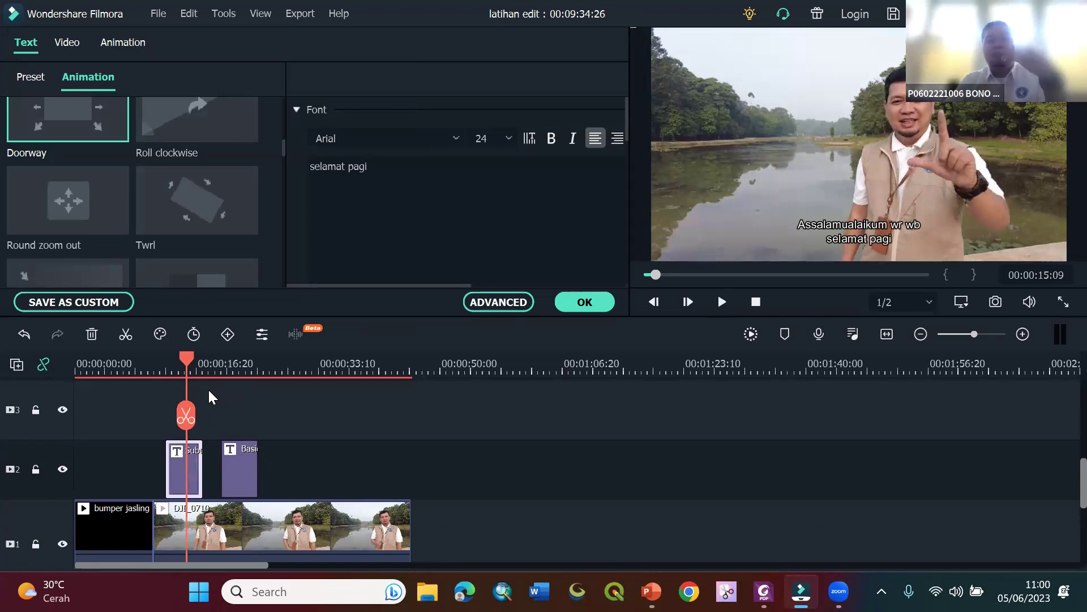
{"action": "key", "text": "Left"}
{"action": "key", "text": "Left"}
{"action": "key", "text": "Left"}
{"action": "key", "text": "Left"}
{"action": "key", "text": "Left"}
{"action": "key", "text": "Left"}
{"action": "key", "text": "Left"}
{"action": "key", "text": "Left"}
{"action": "key", "text": "Left"}
{"action": "key", "text": "Left"}
{"action": "key", "text": "Left"}
{"action": "key", "text": "Left"}
{"action": "key", "text": "Left"}
{"action": "key", "text": "Left"}
{"action": "key", "text": "Right"}
{"action": "key", "text": "Right"}
{"action": "key", "text": "Right"}
{"action": "key", "text": "Right"}
{"action": "key", "text": "Right"}
{"action": "key", "text": "Right"}
{"action": "key", "text": "Right"}
{"action": "key", "text": "Right"}
{"action": "key", "text": "Right"}
{"action": "key", "text": "Right"}
{"action": "key", "text": "Right"}
{"action": "key", "text": "Right"}
{"action": "key", "text": "Right"}
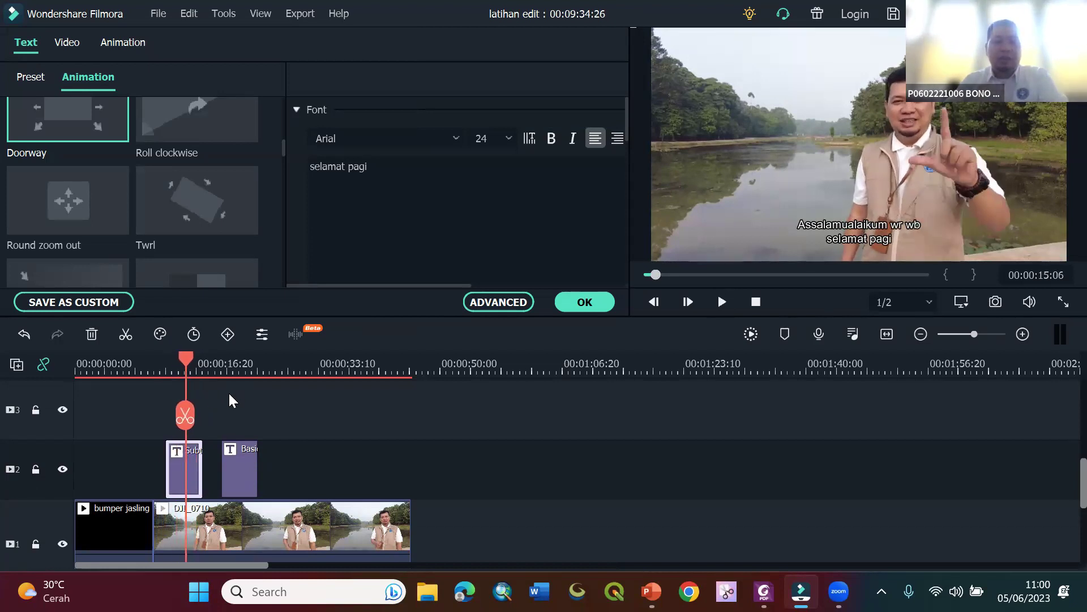
- Open the DJI_0710 clip's audio settings and play it from 00:00:15:06 to 00:00:19:25 to check its sound level
{"action": "scroll", "coordinate": [229, 392], "scroll_direction": "down", "scroll_amount": 2}
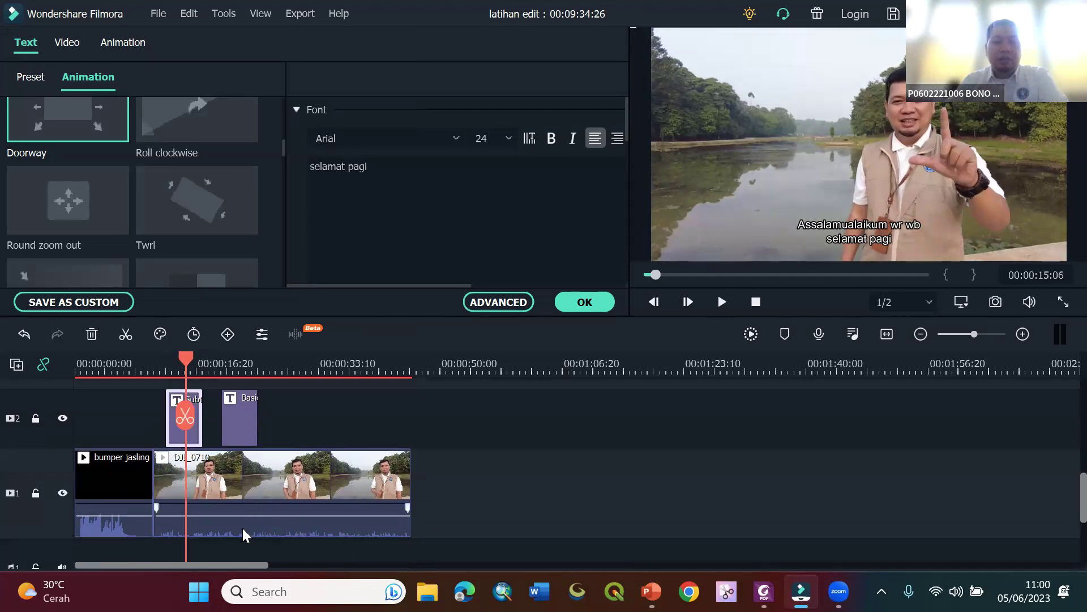
{"action": "mouse_move", "coordinate": [254, 514]}
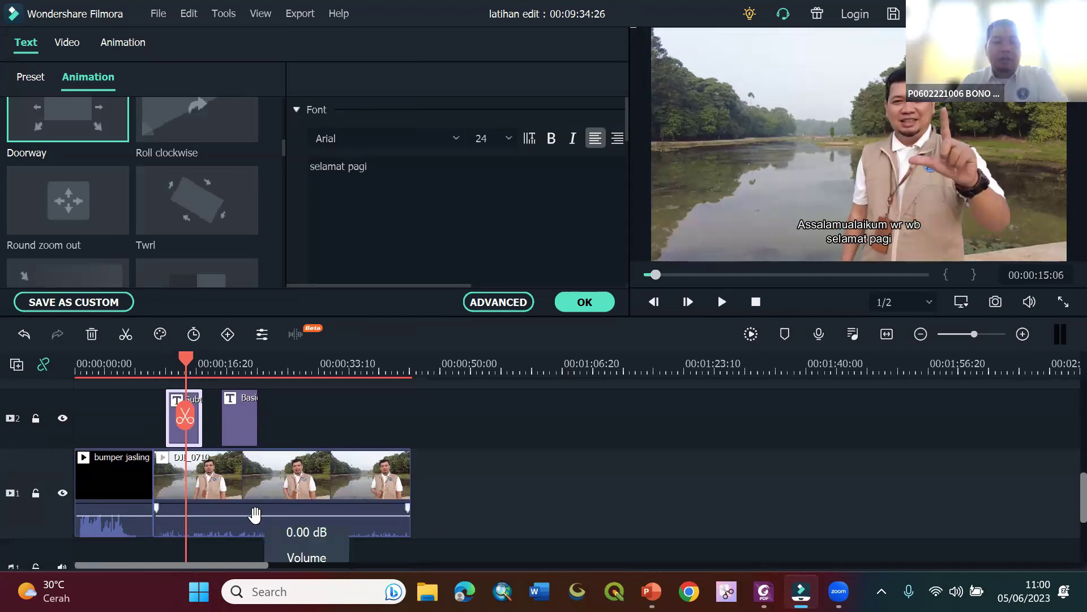
{"action": "left_click", "coordinate": [252, 519]}
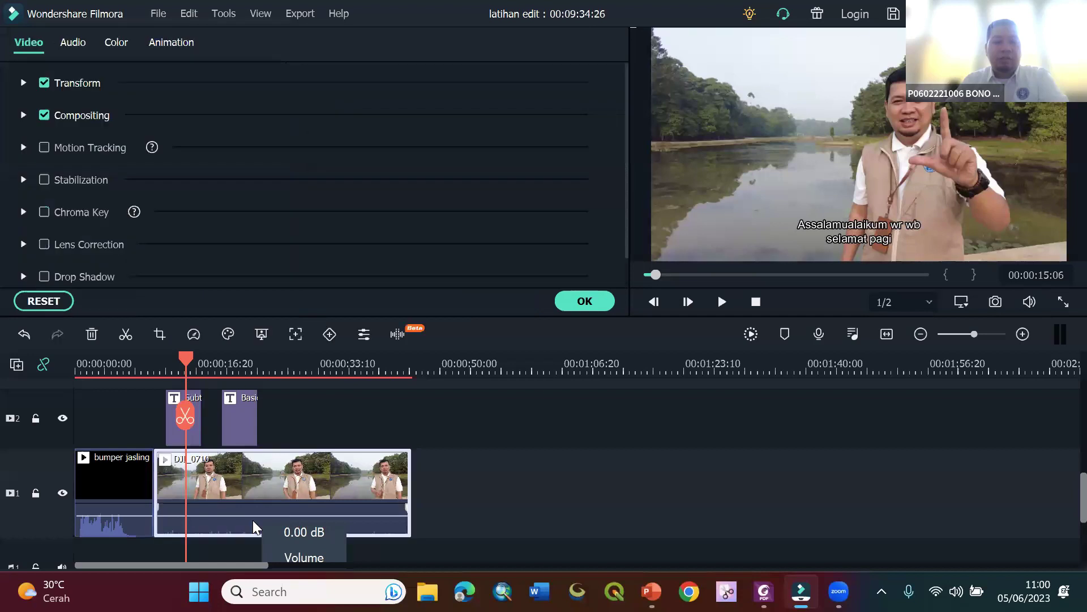
{"action": "left_click", "coordinate": [62, 42]}
{"action": "scroll", "coordinate": [57, 121], "scroll_direction": "down", "scroll_amount": 4}
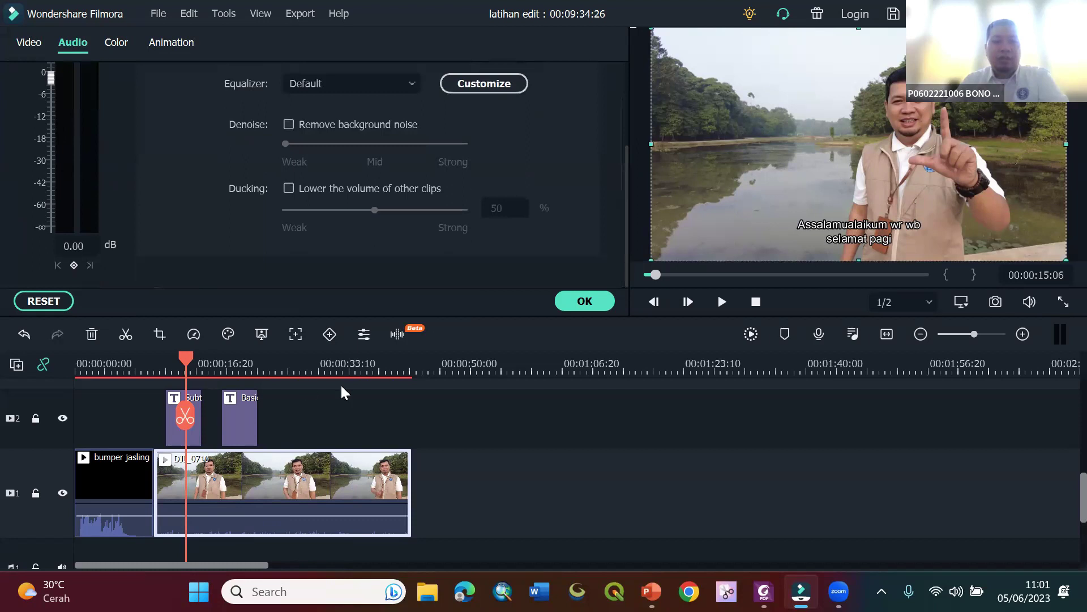
{"action": "left_click", "coordinate": [722, 302]}
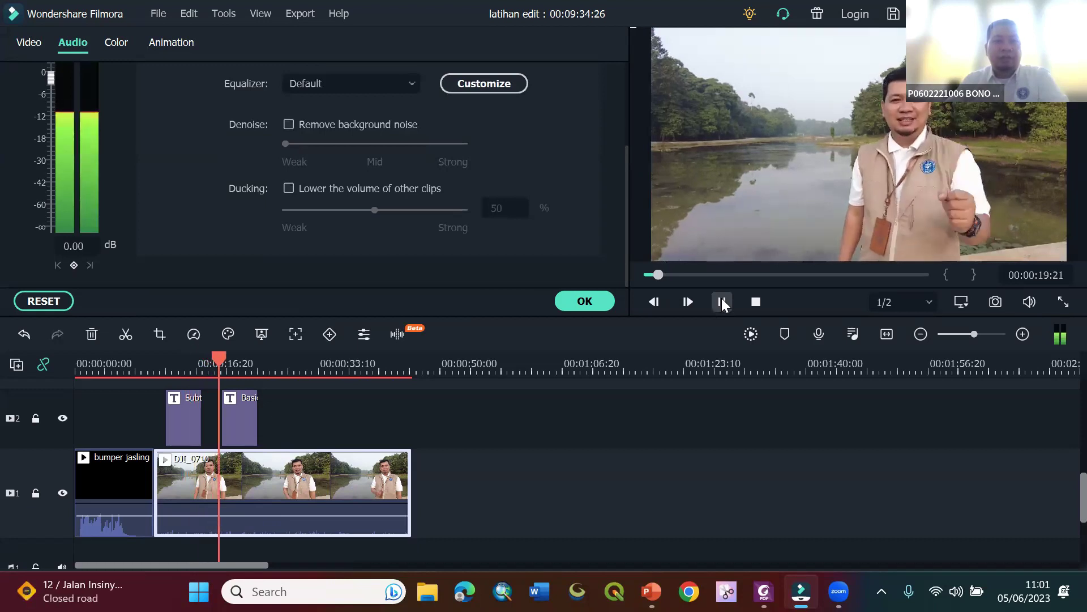
{"action": "left_click", "coordinate": [722, 302]}
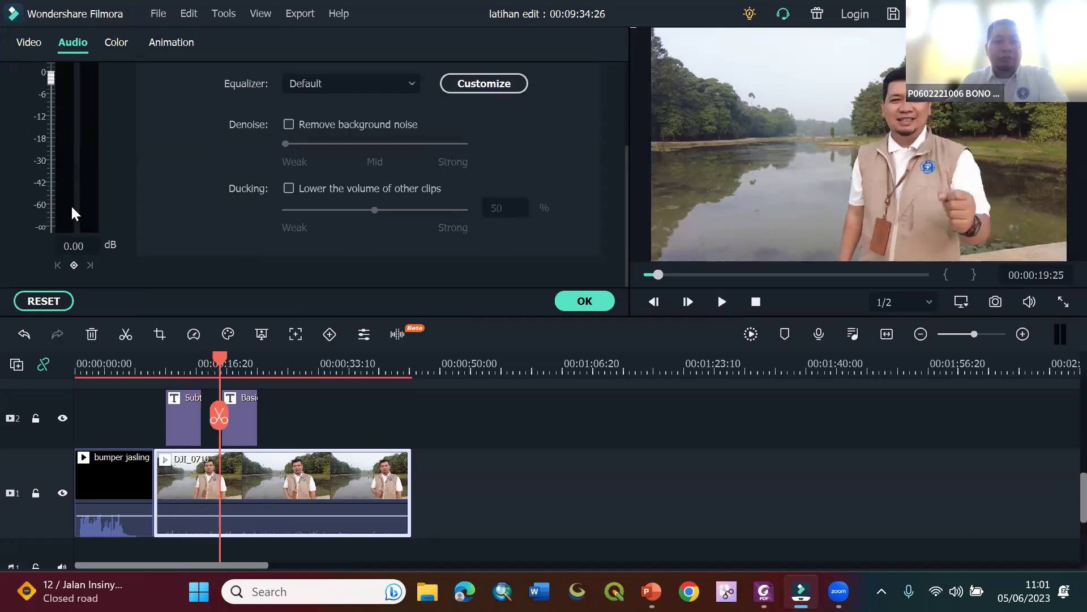
- Set the DJI_0710 clip's volume to 10 dB
{"action": "left_click", "coordinate": [73, 244]}
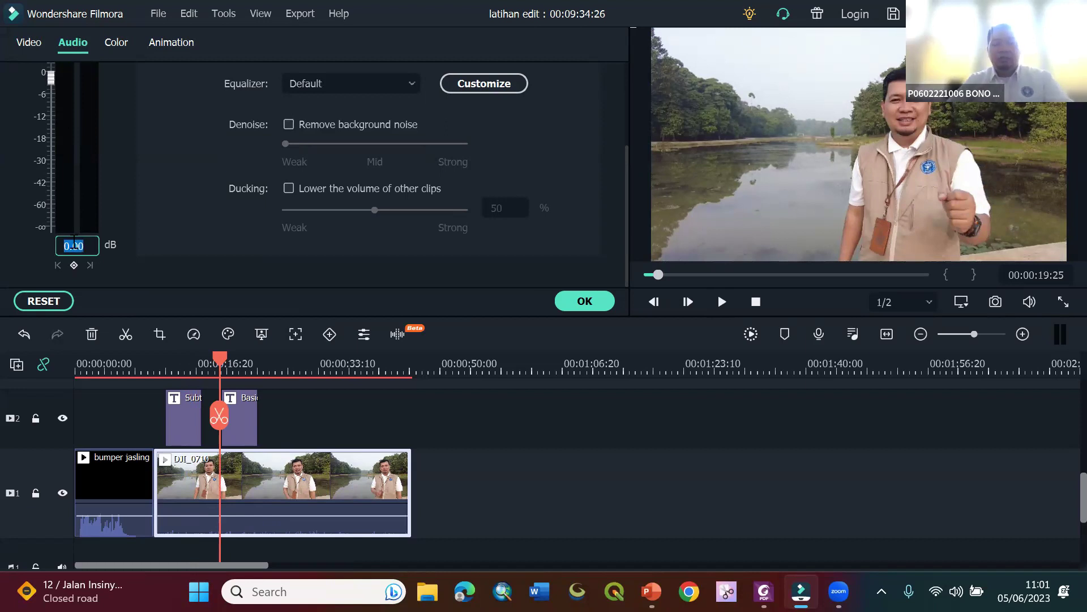
{"action": "type", "text": "10"}
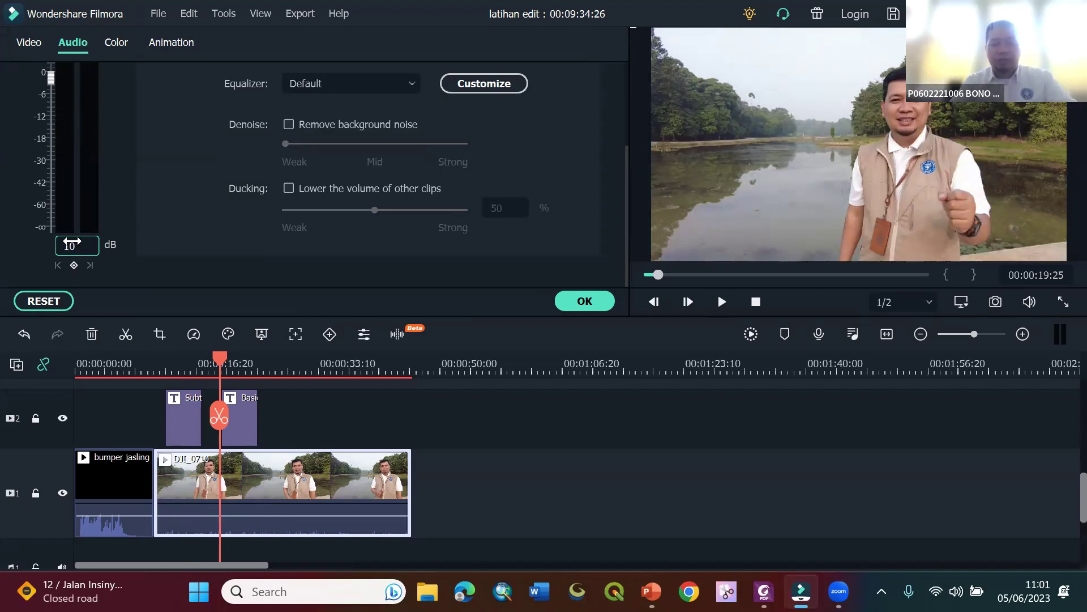
{"action": "key", "text": "Return"}
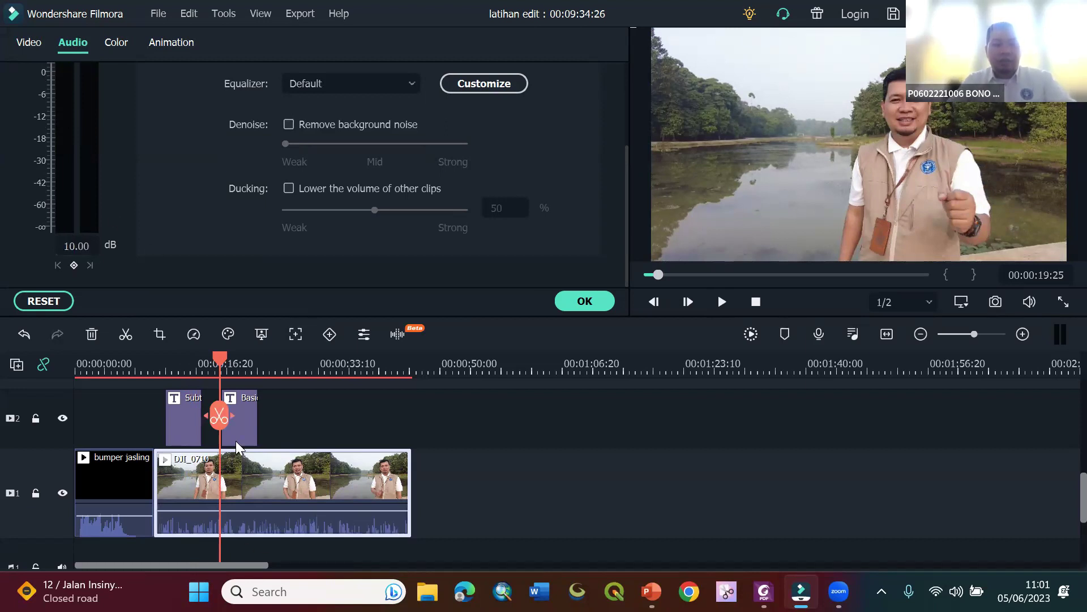
- Play back the louder DJI_0710 clip from 00:00:12:05 and pause at 00:00:18:23
{"action": "key", "text": "Left"}
{"action": "key", "text": "Left"}
{"action": "key", "text": "Left"}
{"action": "key", "text": "Left"}
{"action": "key", "text": "Left"}
{"action": "key", "text": "Left"}
{"action": "key", "text": "Left"}
{"action": "key", "text": "Left"}
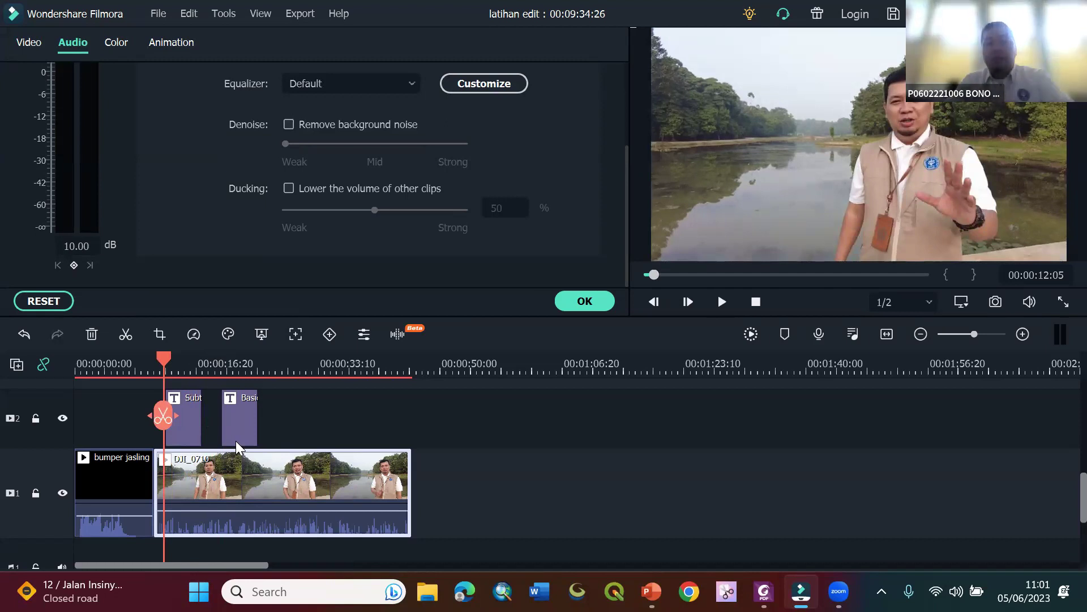
{"action": "left_click", "coordinate": [722, 302]}
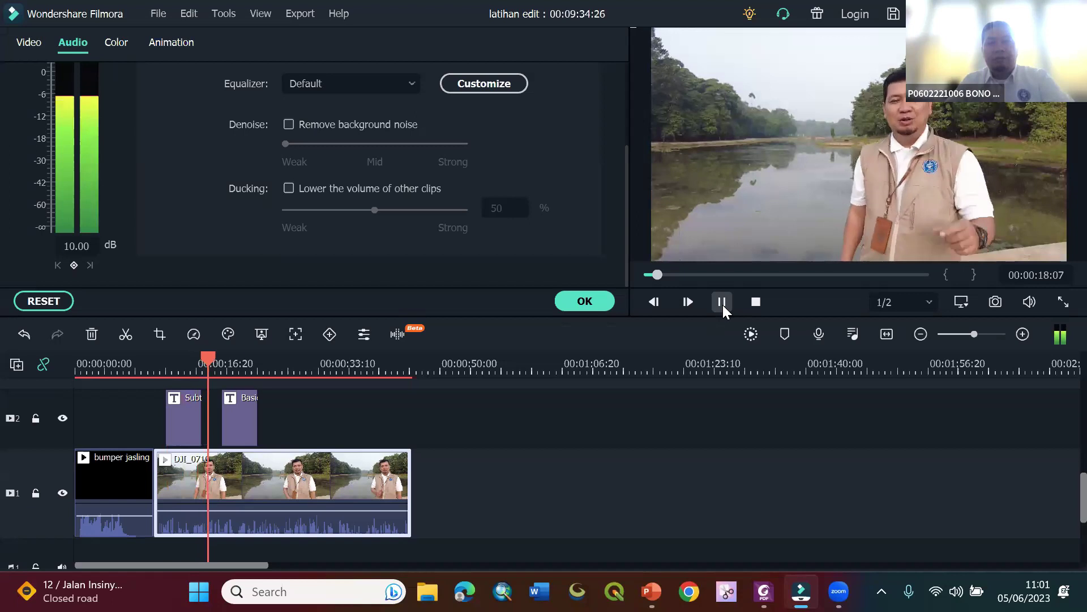
{"action": "left_click", "coordinate": [722, 302]}
- Delete the KEBUN RAYA CIBINONG title and the subtitle from track 2
{"action": "scroll", "coordinate": [593, 422], "scroll_direction": "up", "scroll_amount": 1}
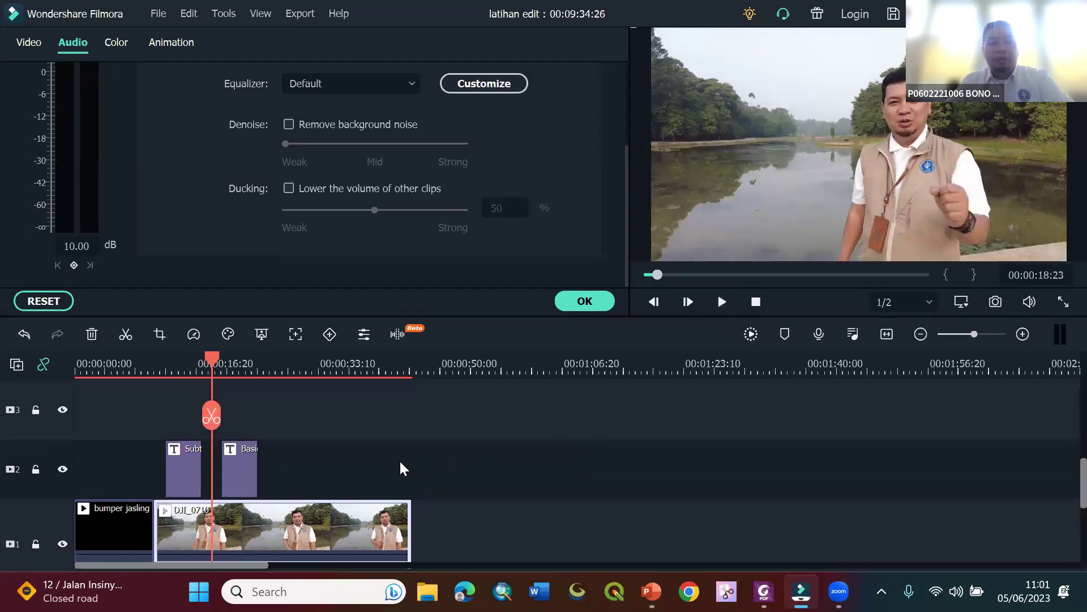
{"action": "double_click", "coordinate": [228, 456]}
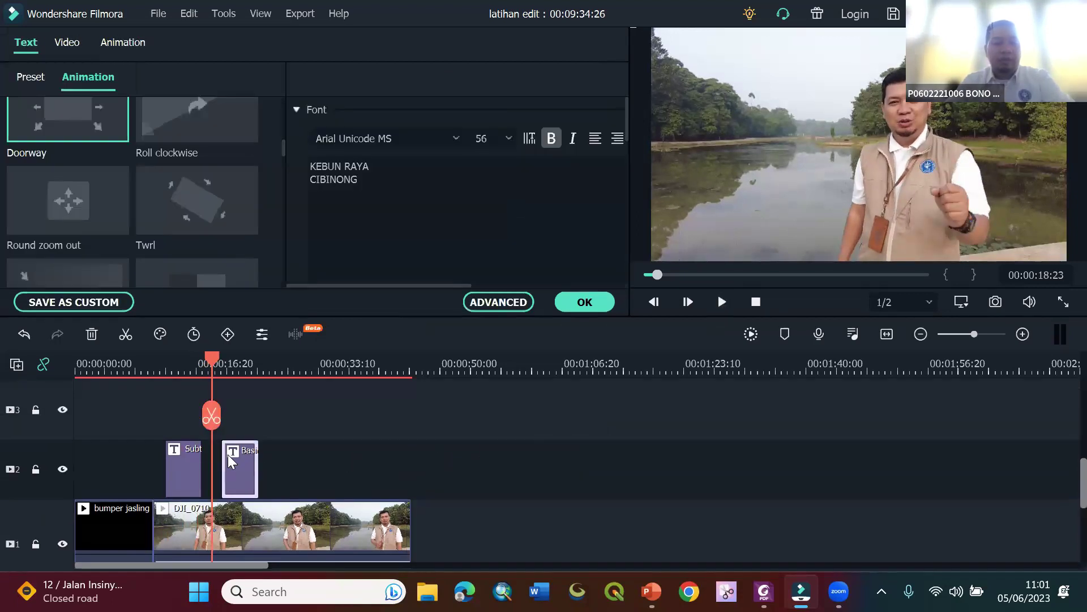
{"action": "key", "text": "Delete"}
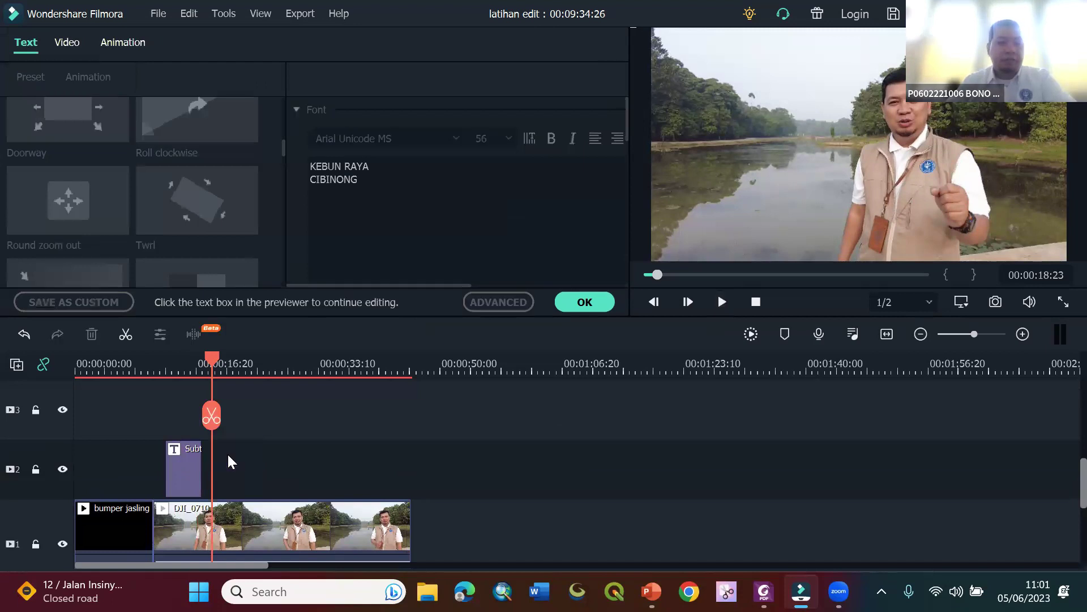
{"action": "double_click", "coordinate": [185, 470]}
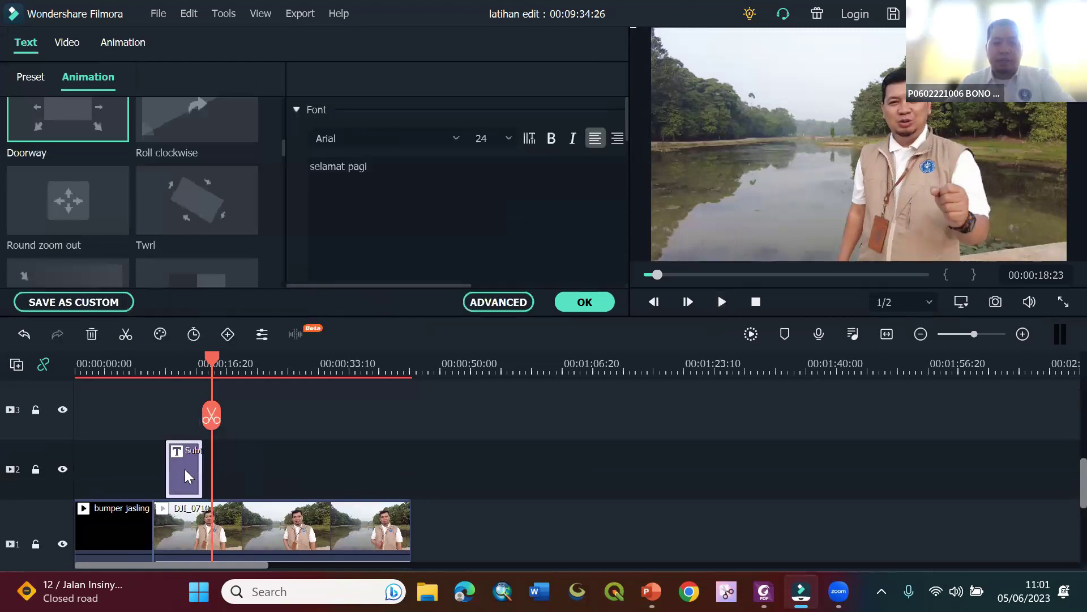
{"action": "key", "text": "Delete"}
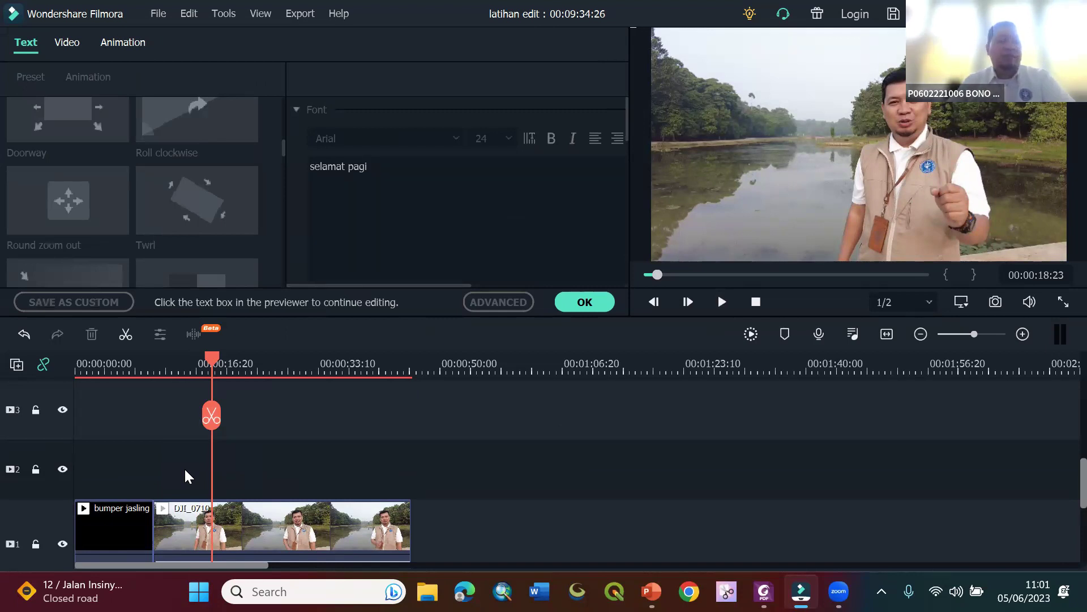
- Set the DJI_0710 clip's playback speed to 2.00x with ripple edit enabled
{"action": "scroll", "coordinate": [233, 464], "scroll_direction": "down", "scroll_amount": 1}
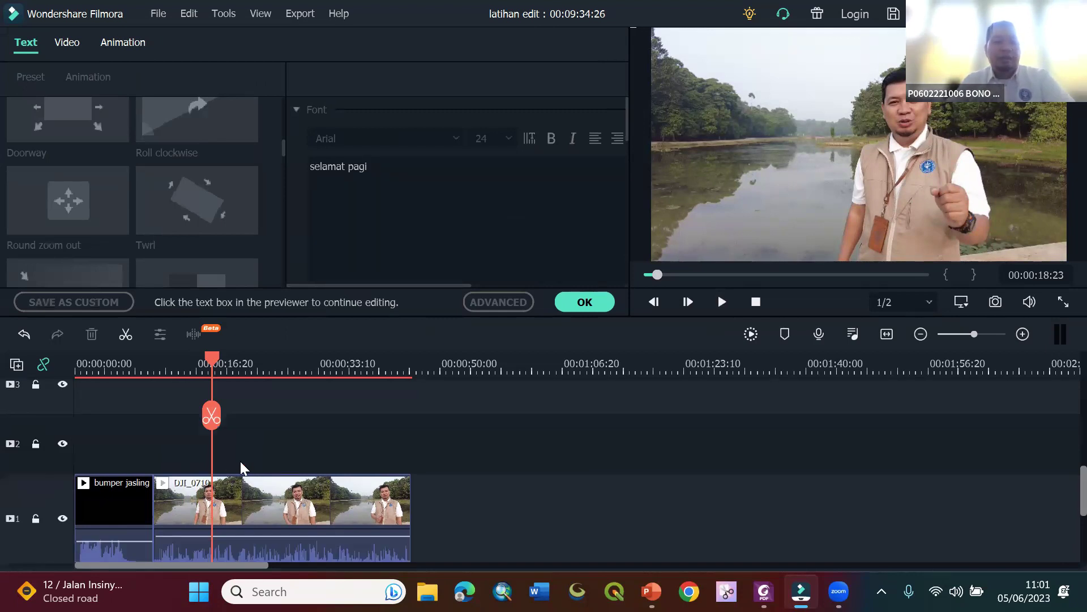
{"action": "double_click", "coordinate": [270, 494]}
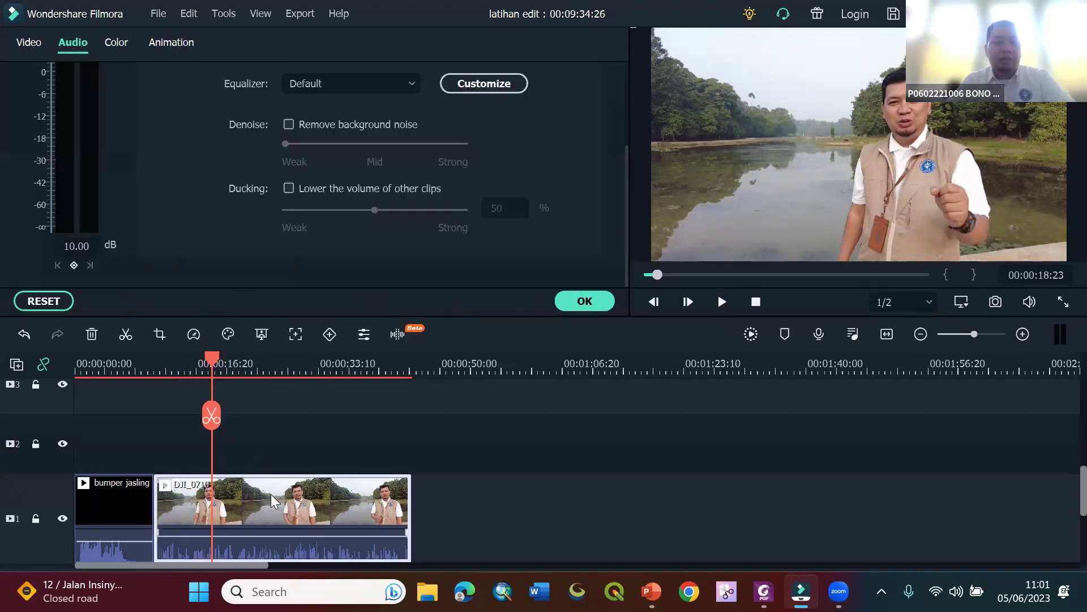
{"action": "right_click", "coordinate": [270, 494]}
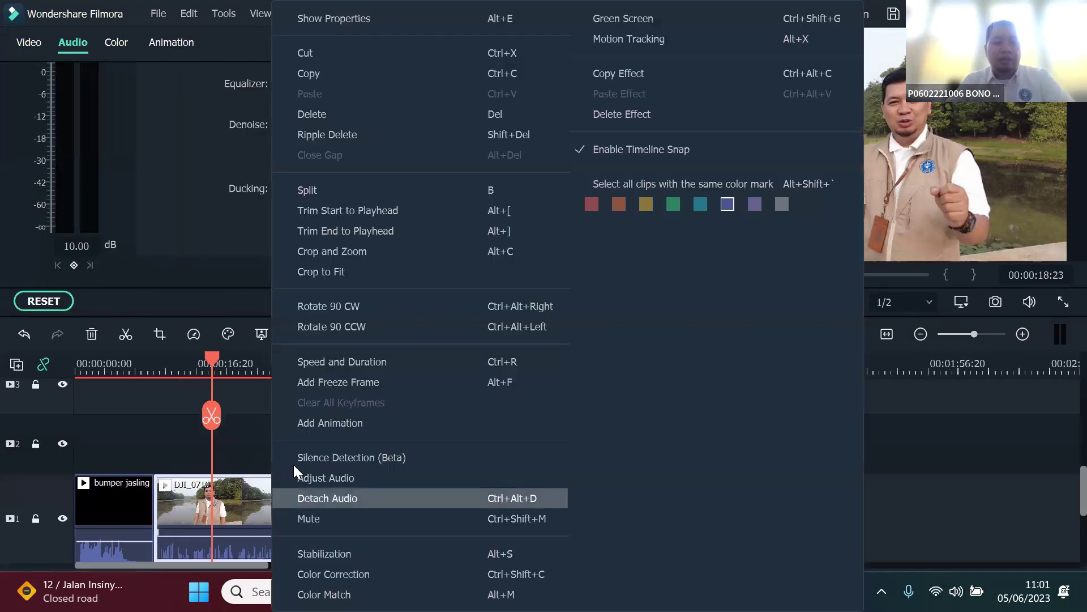
{"action": "left_click", "coordinate": [359, 369]}
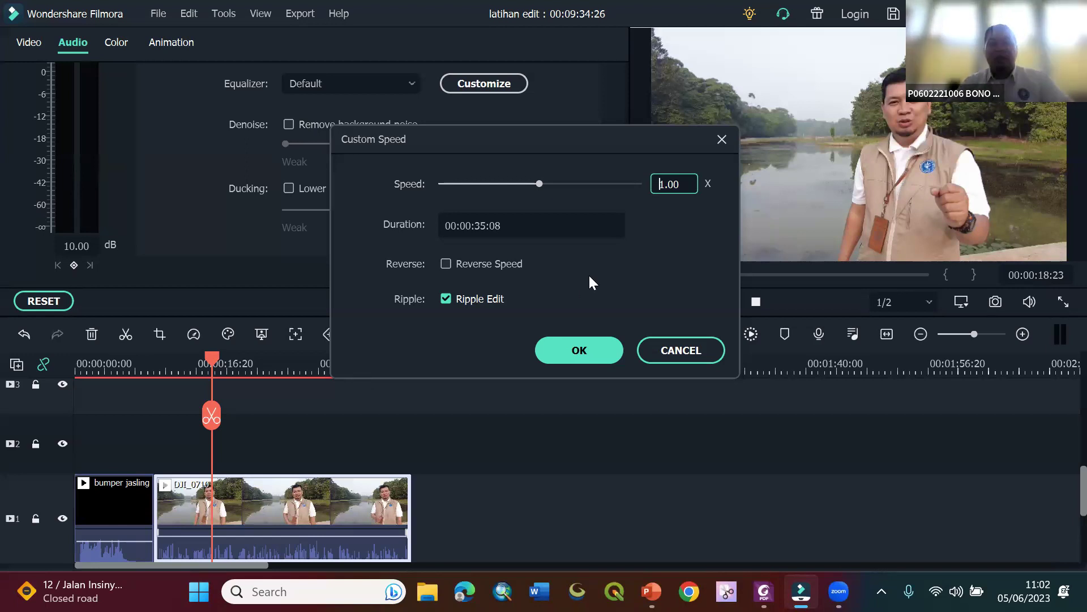
{"action": "key", "text": "shift+Right"}
{"action": "key", "text": "shift+Right"}
{"action": "key", "text": "shift+Right"}
{"action": "key", "text": "shift+Right"}
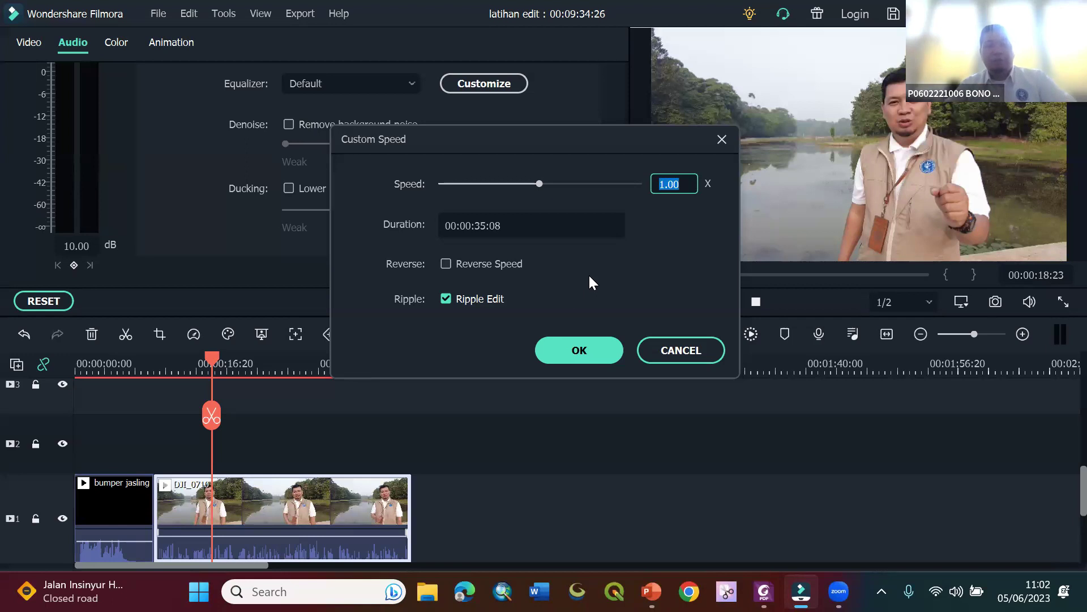
{"action": "type", "text": "2"}
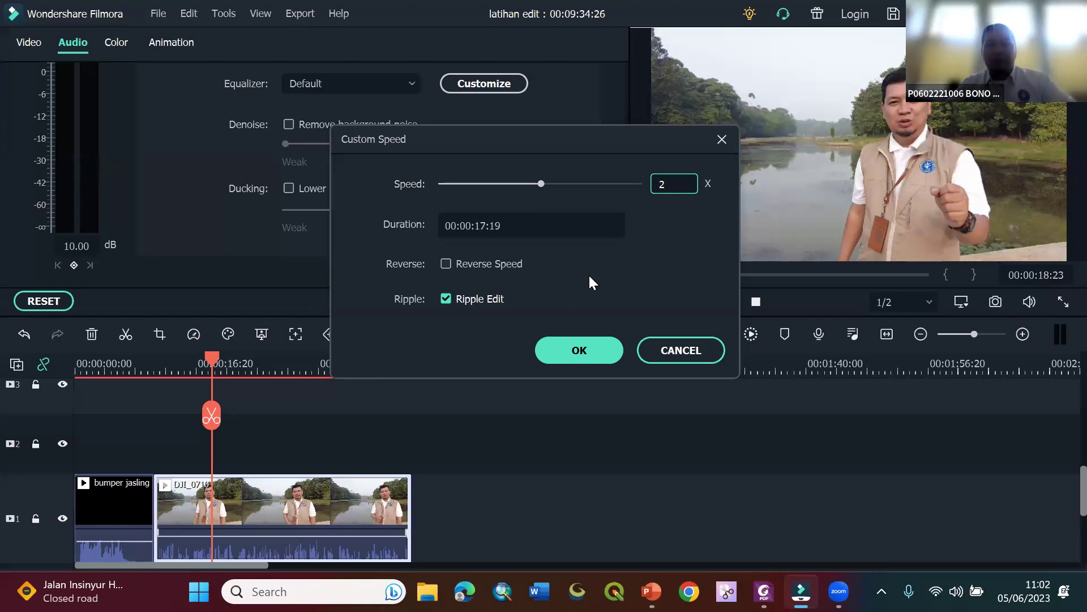
{"action": "left_click_drag", "start_coordinate": [583, 140], "coordinate": [596, 85]}
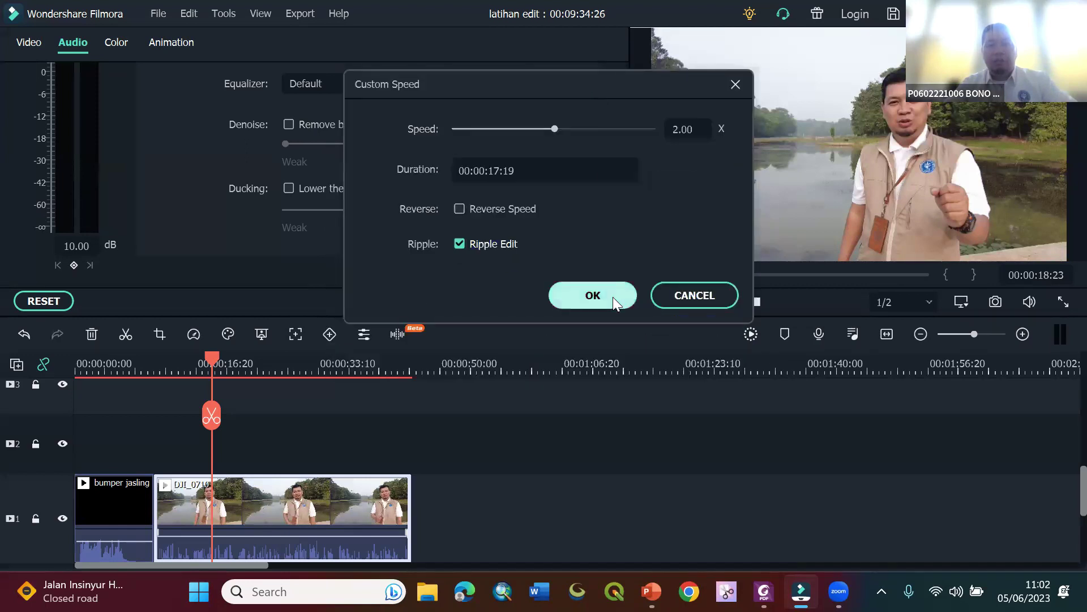
{"action": "left_click", "coordinate": [593, 295]}
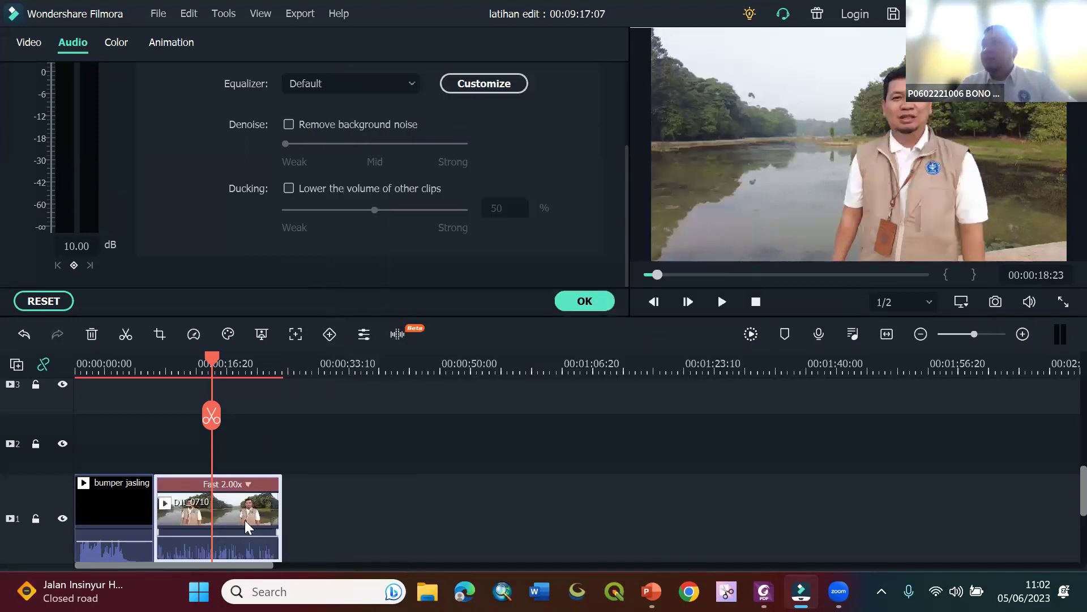
- Move the playhead back within the double-speed DJI_0710 clip, play it and pause at 00:00:18:06
{"action": "key", "text": "Left"}
{"action": "key", "text": "Left"}
{"action": "key", "text": "Left"}
{"action": "key", "text": "Left"}
{"action": "key", "text": "Left"}
{"action": "key", "text": "Left"}
{"action": "key", "text": "Left"}
{"action": "key", "text": "Left"}
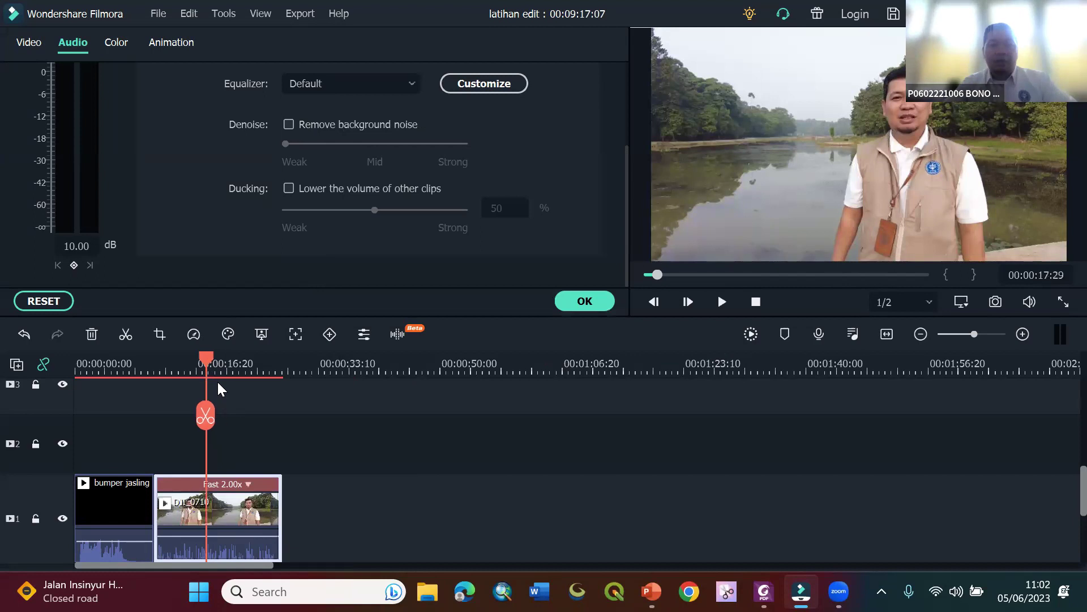
{"action": "key", "text": "Left"}
{"action": "key", "text": "Left"}
{"action": "key", "text": "Left"}
{"action": "key", "text": "Left"}
{"action": "key", "text": "Left"}
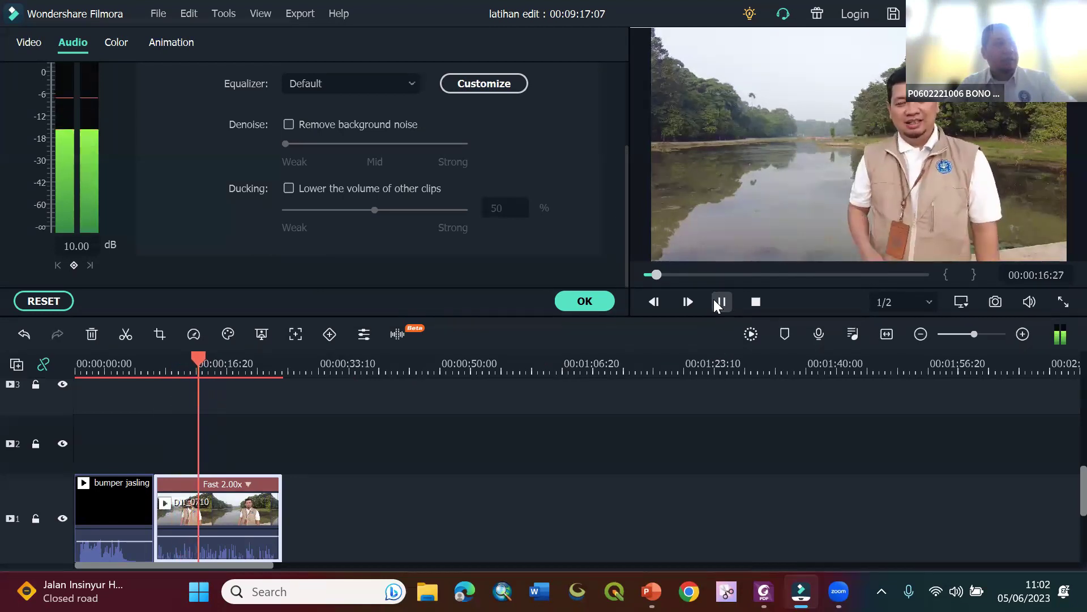
{"action": "left_click", "coordinate": [719, 302]}
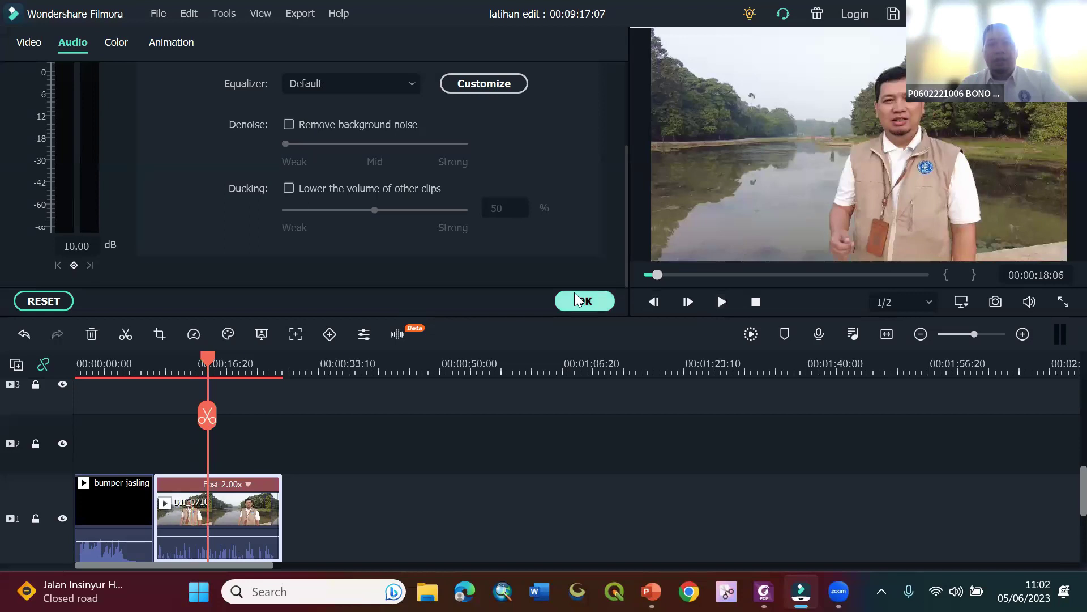
- Return the DJI_0710 clip's playback speed to 1.00x
{"action": "right_click", "coordinate": [238, 504]}
{"action": "left_click", "coordinate": [329, 361]}
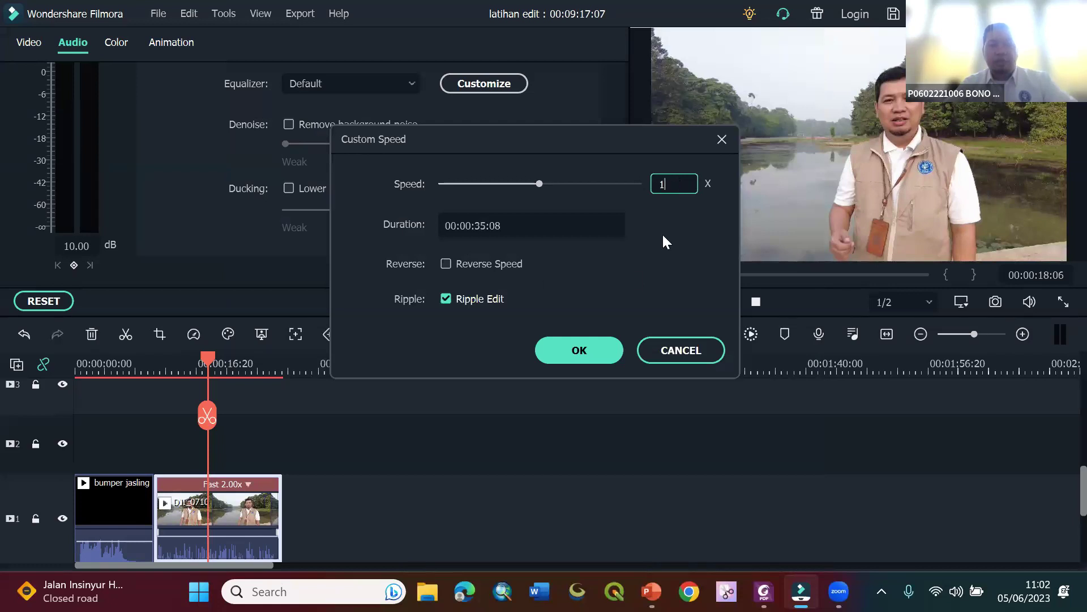
{"action": "left_click_drag", "start_coordinate": [611, 146], "coordinate": [608, 90]}
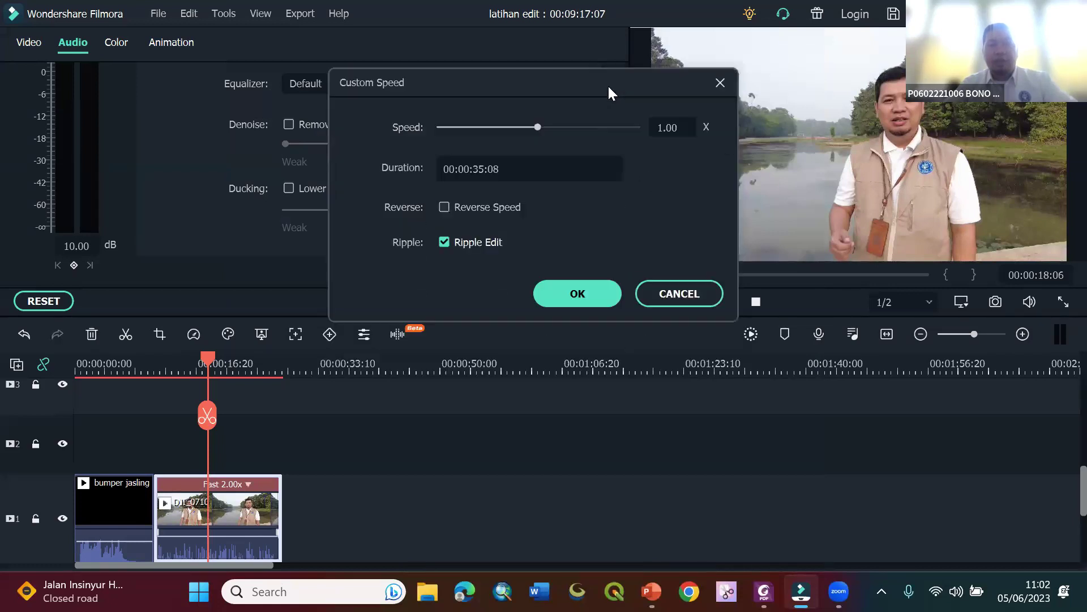
{"action": "left_click", "coordinate": [604, 297]}
- Set the DJI_0710 clip's playback speed to 0.5x with ripple edit enabled
{"action": "right_click", "coordinate": [362, 499]}
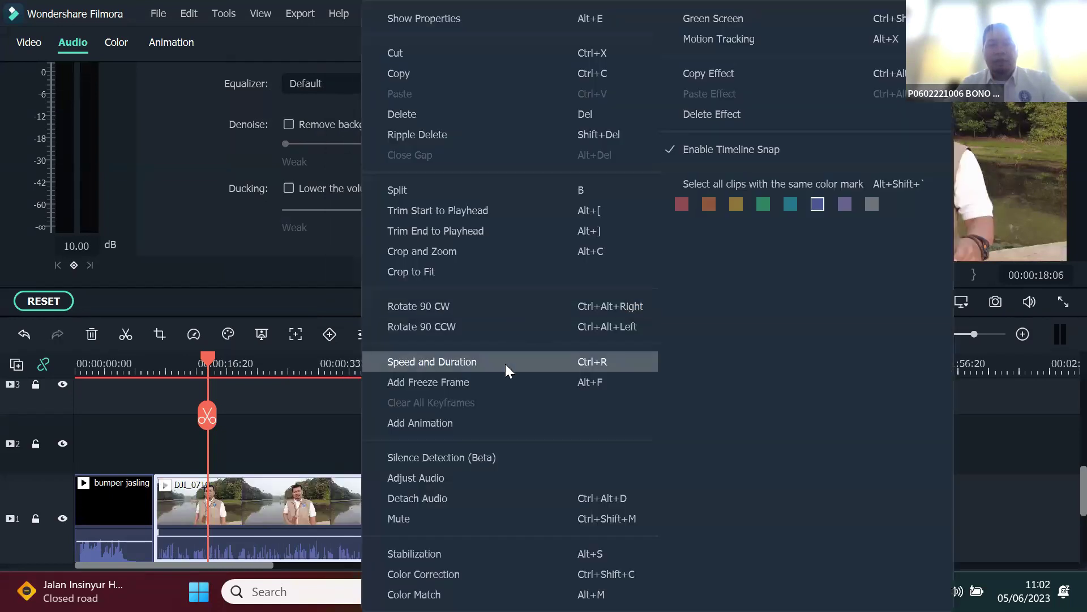
{"action": "key", "text": "Return"}
{"action": "type", "text": "0."}
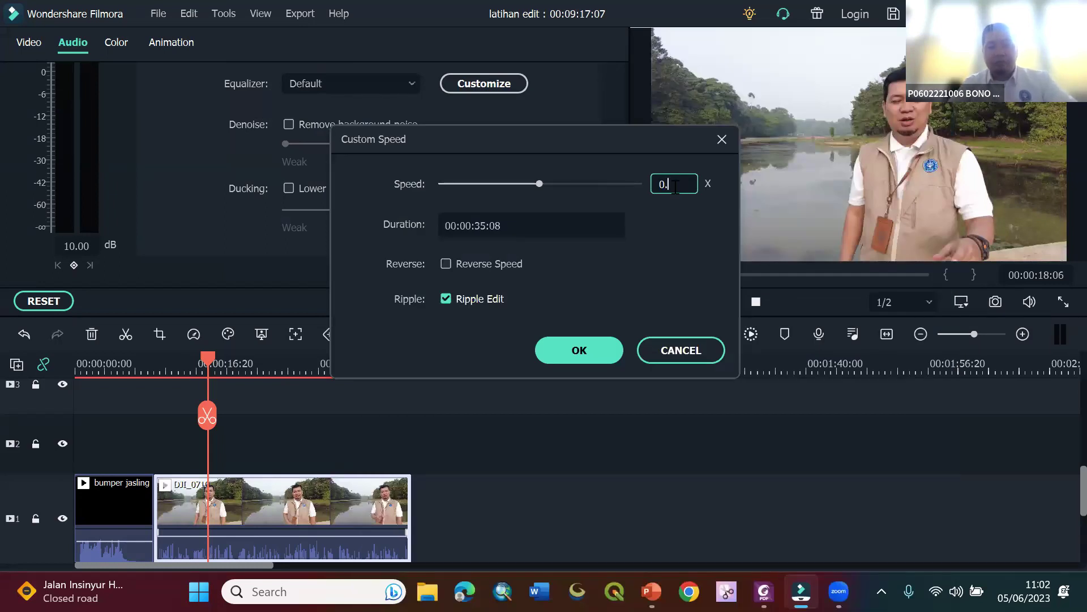
{"action": "type", "text": "5"}
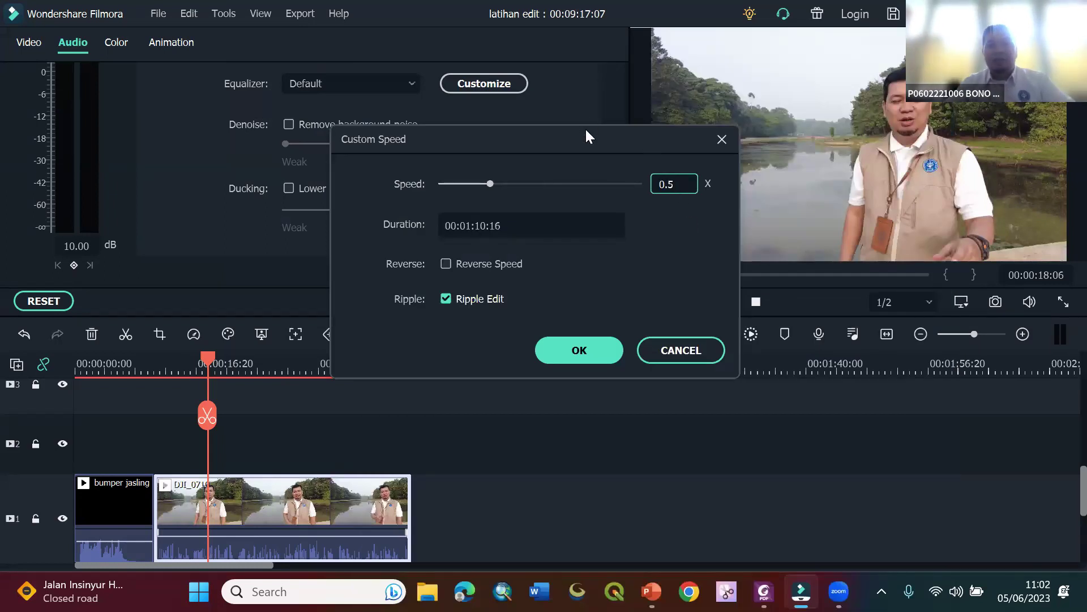
{"action": "left_click_drag", "start_coordinate": [586, 127], "coordinate": [565, 75]}
{"action": "left_click", "coordinate": [556, 291]}
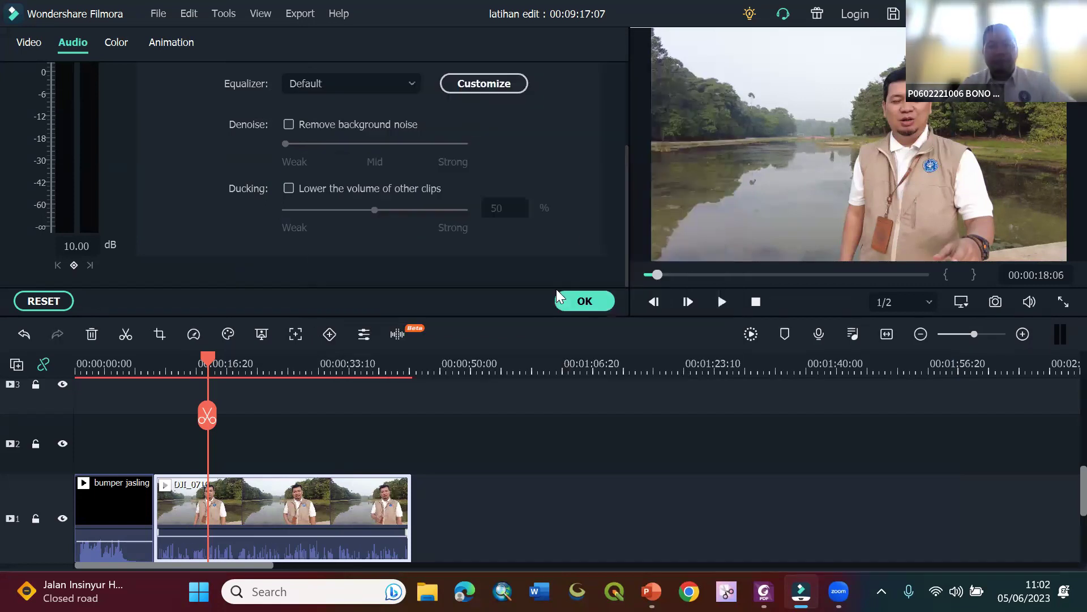
- Move the playhead back to 00:00:13:03 in the slowed DJI_0710 clip, play it and pause at 00:00:19:25
{"action": "key", "text": "Left"}
{"action": "key", "text": "Left"}
{"action": "key", "text": "Left"}
{"action": "key", "text": "Left"}
{"action": "key", "text": "Left"}
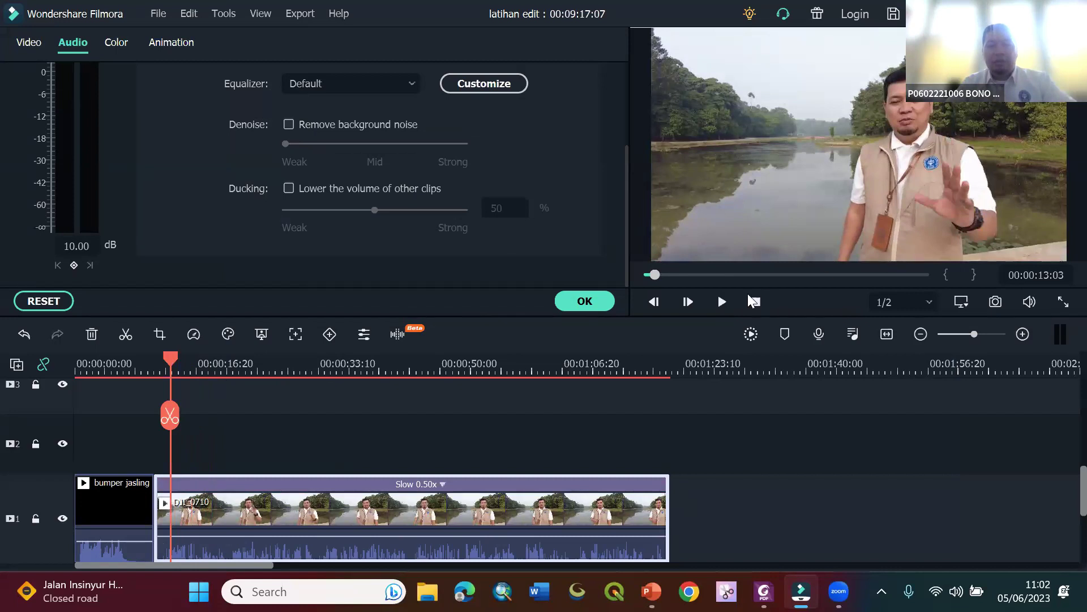
{"action": "left_click", "coordinate": [714, 301]}
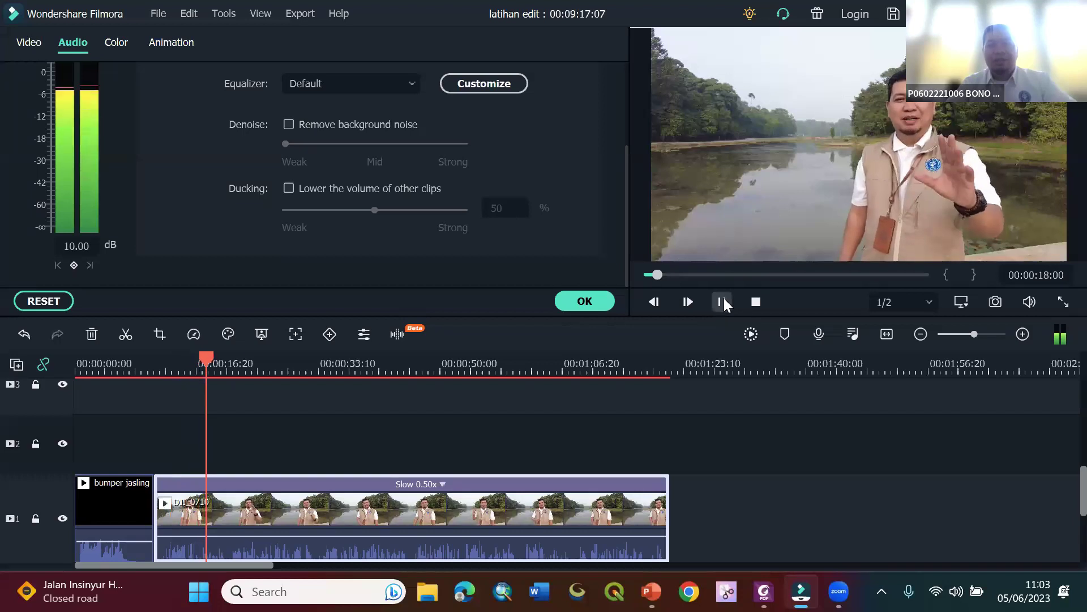
{"action": "left_click", "coordinate": [724, 298]}
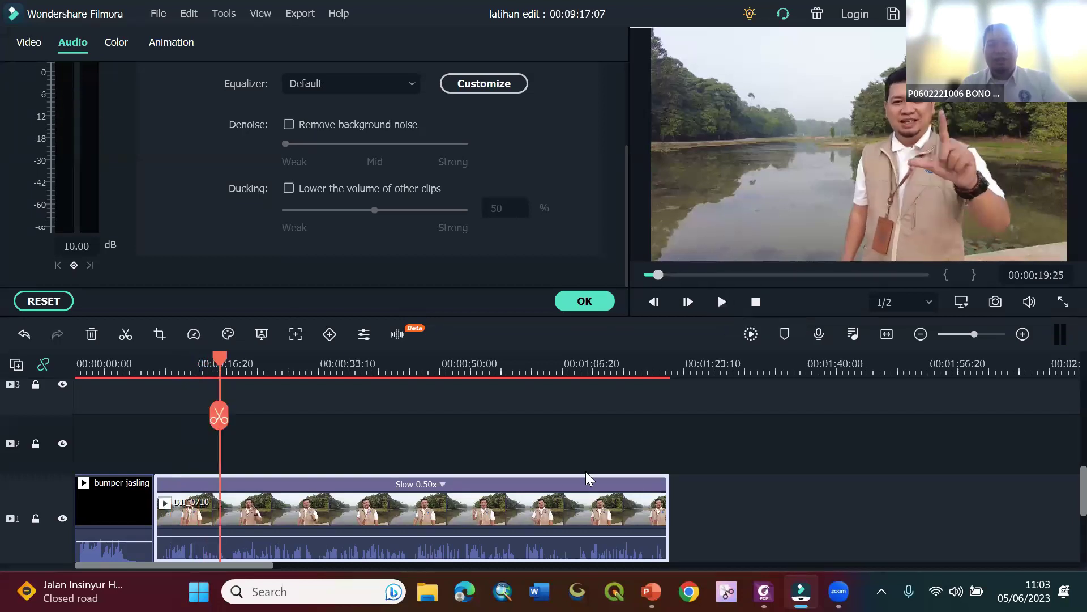
- Restore the DJI_0710 clip's playback speed to 1.00x from slow motion
{"action": "right_click", "coordinate": [562, 488]}
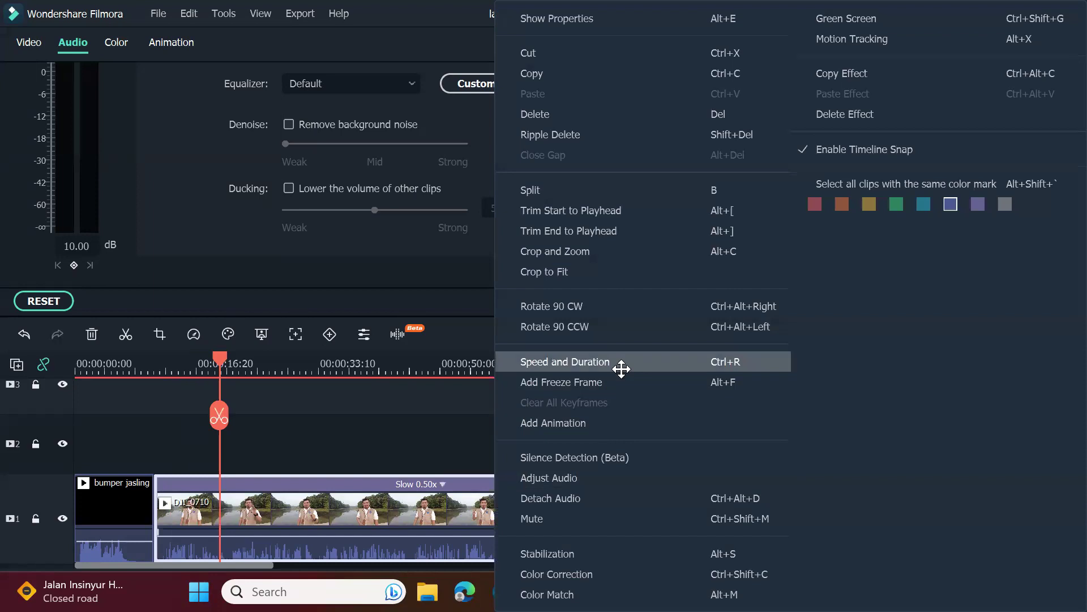
{"action": "key", "text": "Return"}
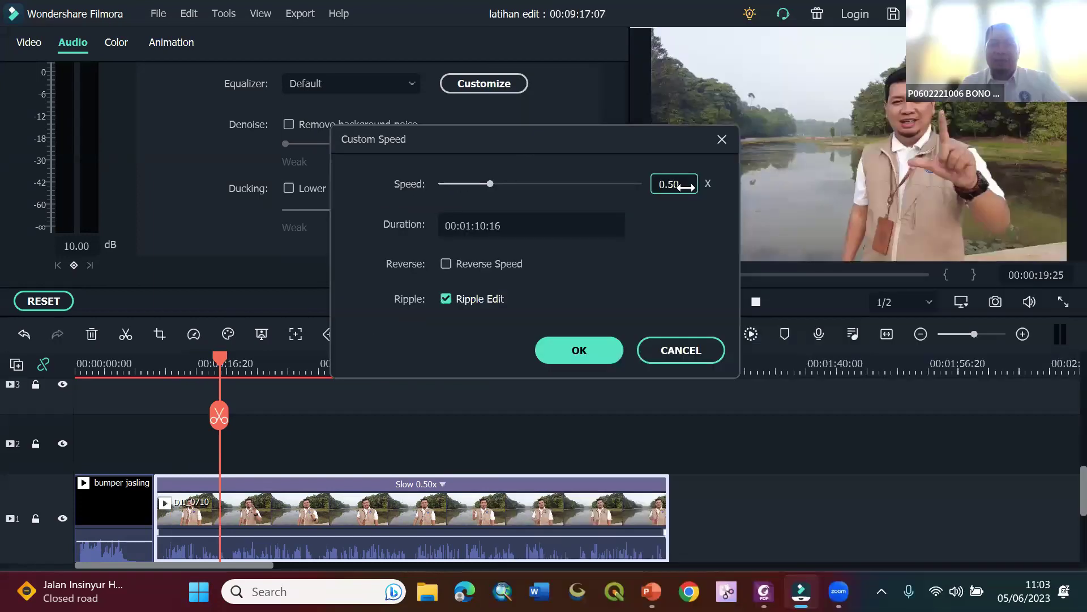
{"action": "type", "text": "1"}
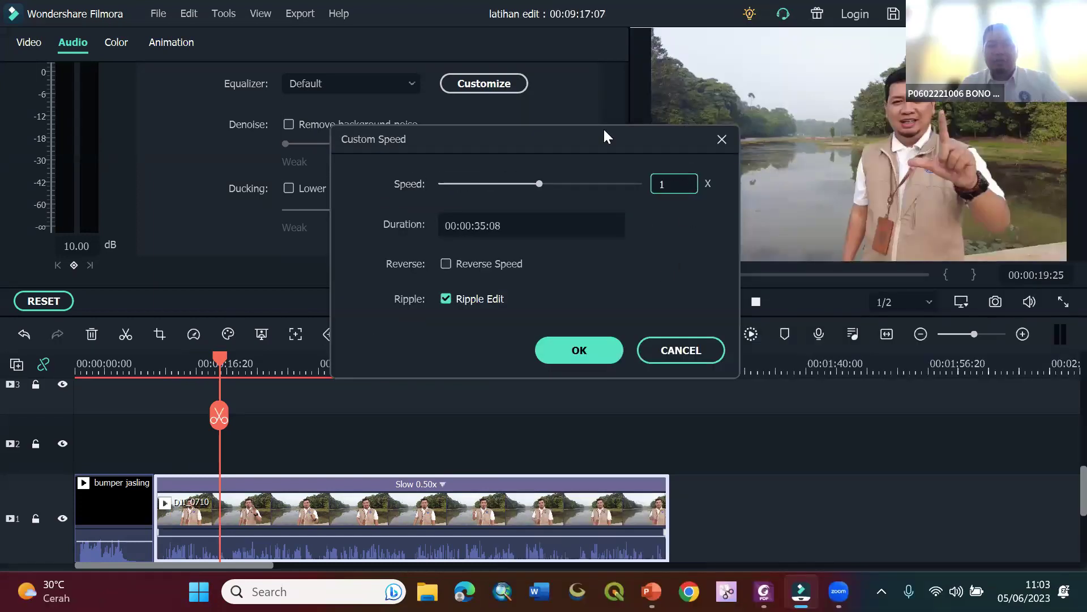
{"action": "left_click_drag", "start_coordinate": [587, 137], "coordinate": [586, 86]}
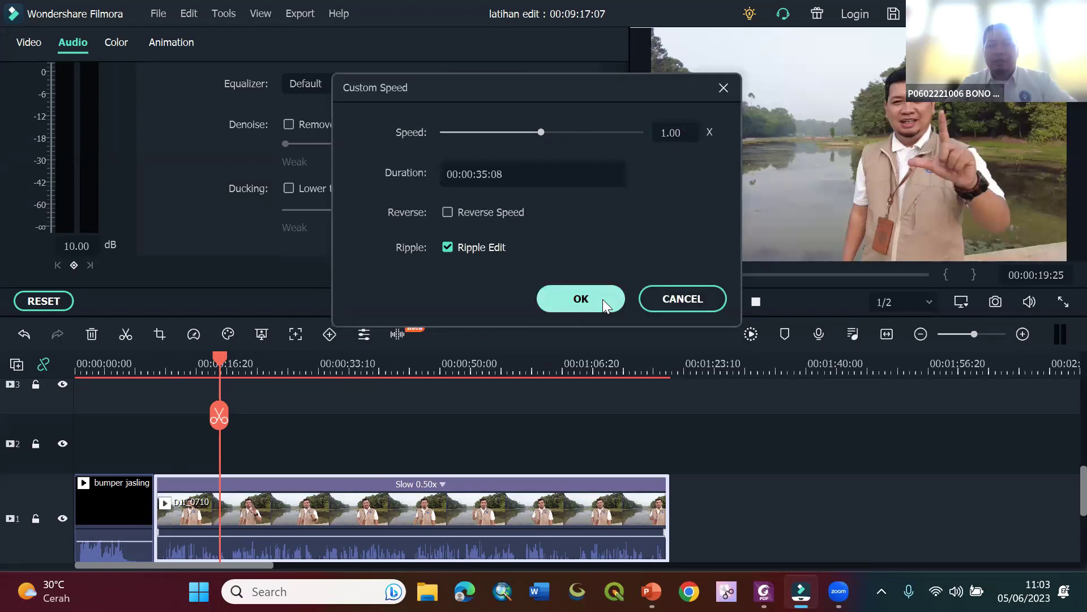
{"action": "left_click", "coordinate": [603, 299]}
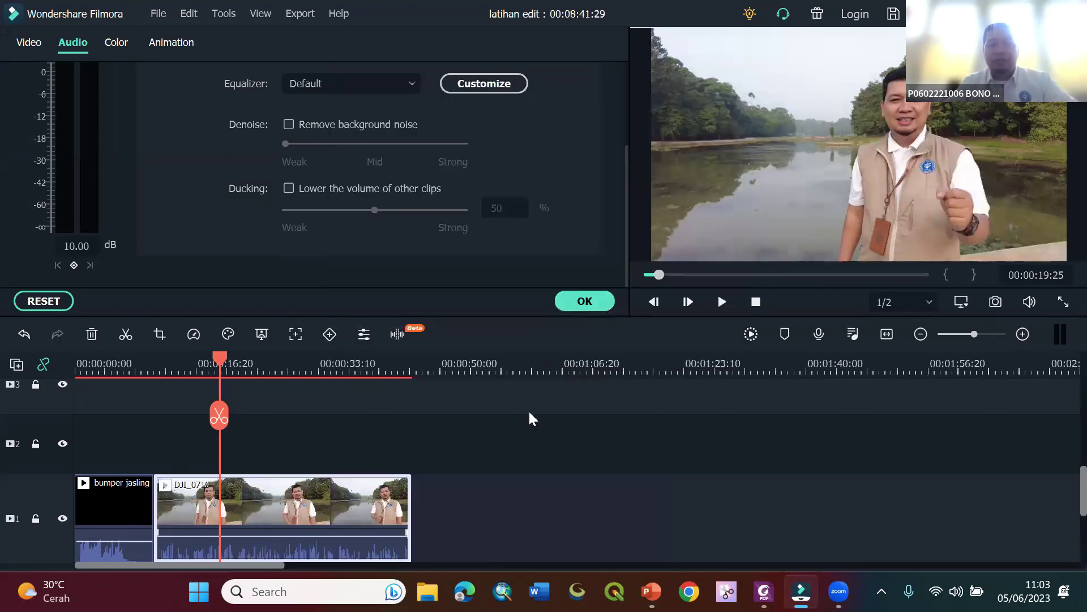
- Fit the whole project in the timeline and step the playhead through the edit points of the name-title clips around 00:05:50 to 00:05:57
{"action": "scroll", "coordinate": [800, 469], "scroll_direction": "up", "scroll_amount": 1}
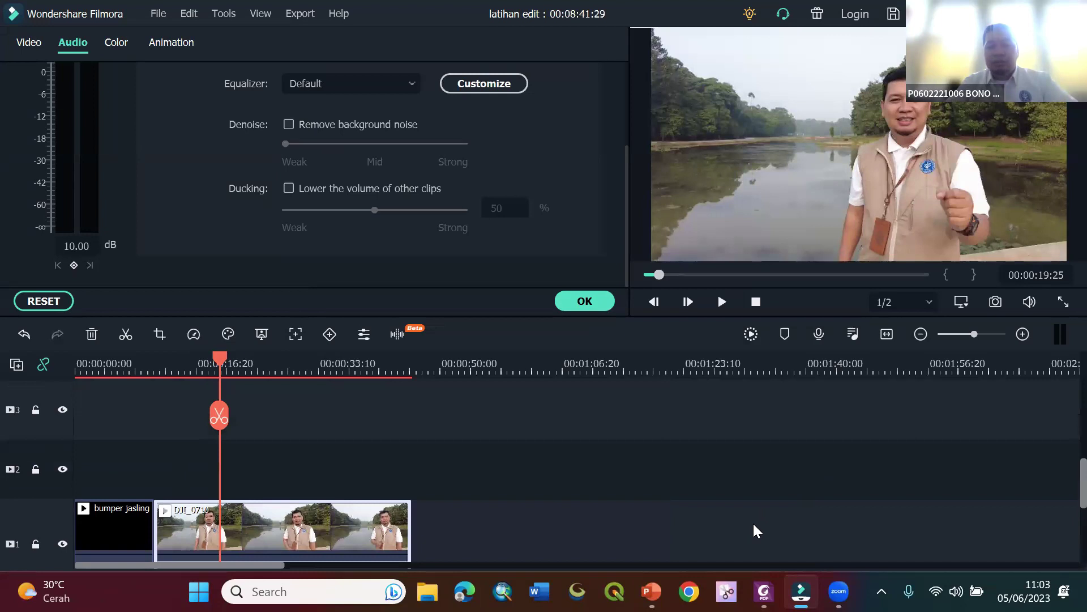
{"action": "scroll", "coordinate": [753, 521], "scroll_direction": "up", "scroll_amount": 1}
{"action": "key", "text": "shift+z"}
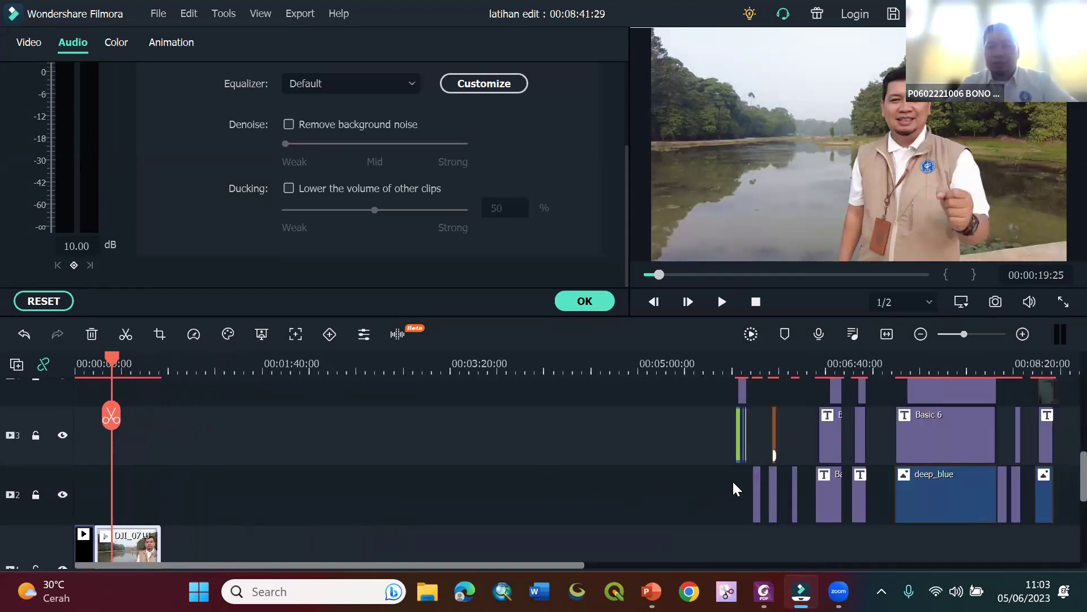
{"action": "left_click", "coordinate": [746, 431]}
{"action": "key", "text": "Up"}
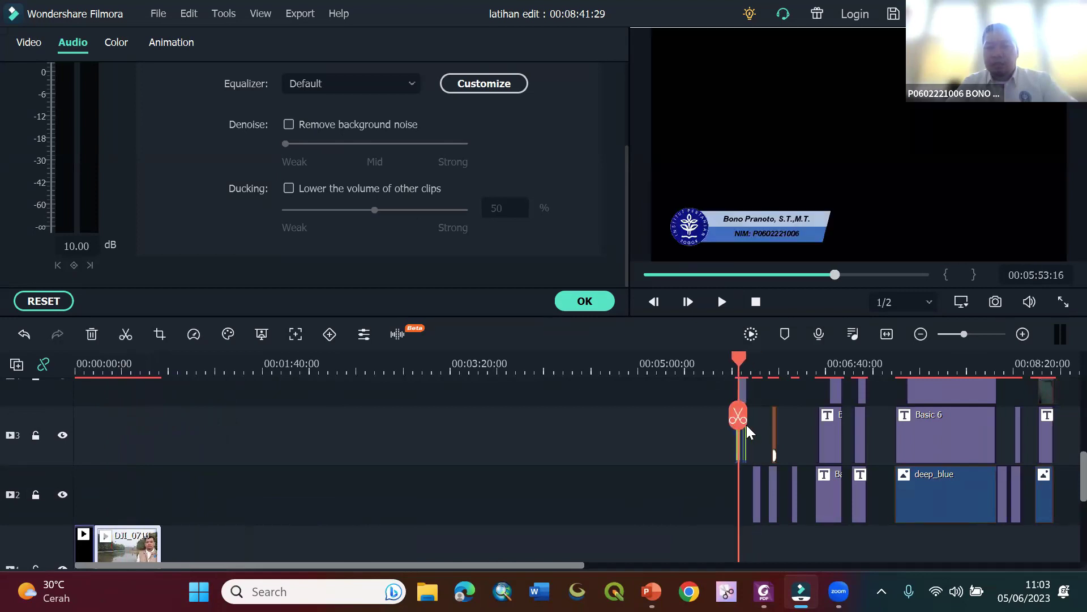
{"action": "key", "text": "Up"}
{"action": "key", "text": "Up"}
{"action": "key", "text": "Up"}
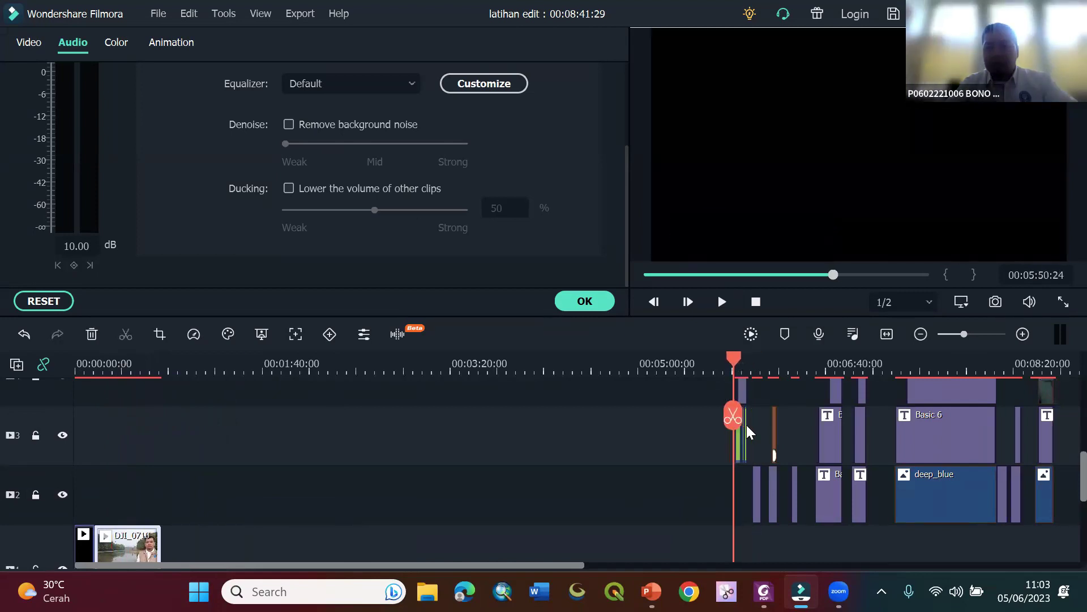
{"action": "key", "text": "Down"}
{"action": "key", "text": "Down"}
{"action": "key", "text": "Down"}
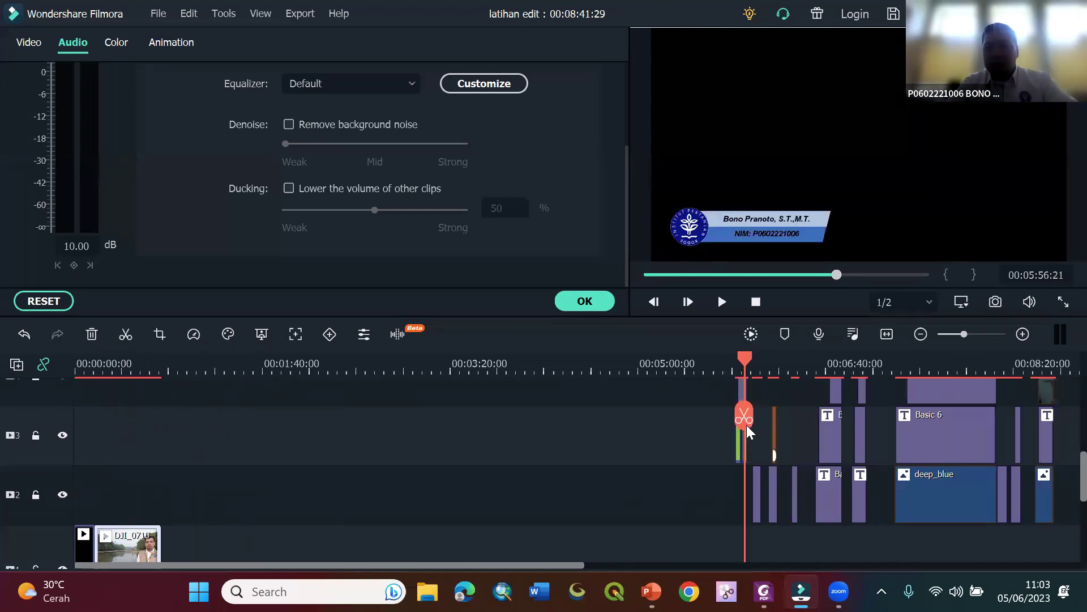
- Examine the clips stacked on tracks 2 to 6 around the name title, briefly play them and return the playhead to 00:05:49:14
{"action": "scroll", "coordinate": [745, 393], "scroll_direction": "up", "scroll_amount": 2}
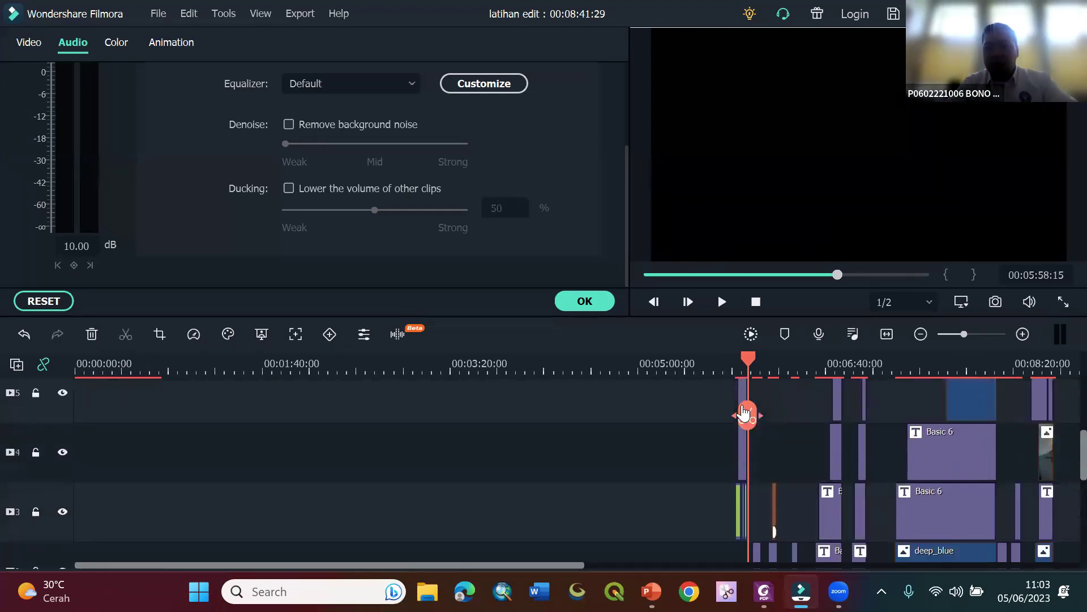
{"action": "key", "text": "Up"}
{"action": "key", "text": "Up"}
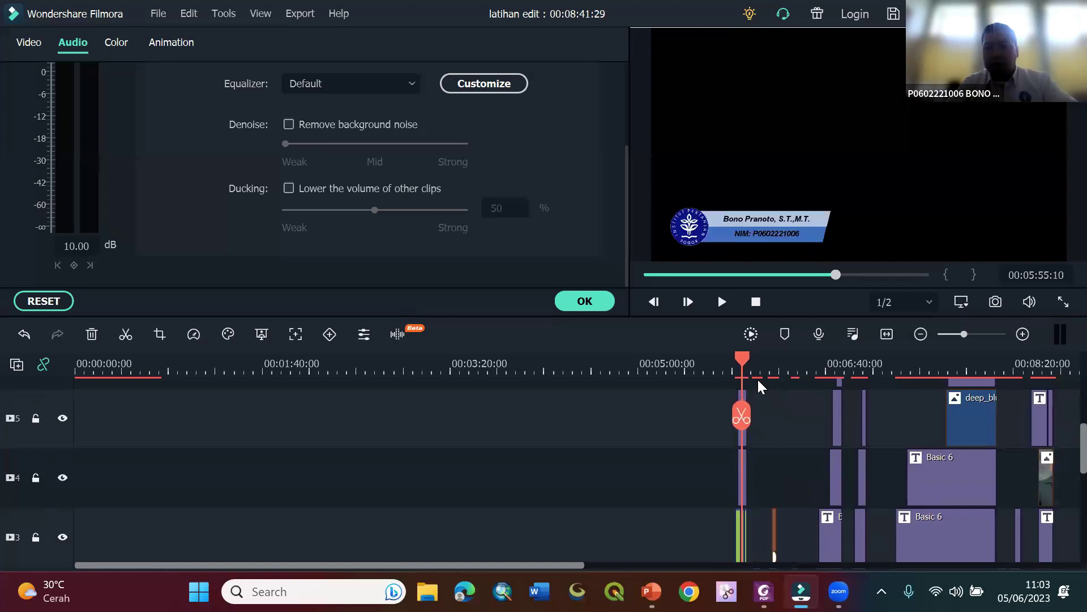
{"action": "key", "text": "Up"}
{"action": "scroll", "coordinate": [757, 392], "scroll_direction": "up", "scroll_amount": 2}
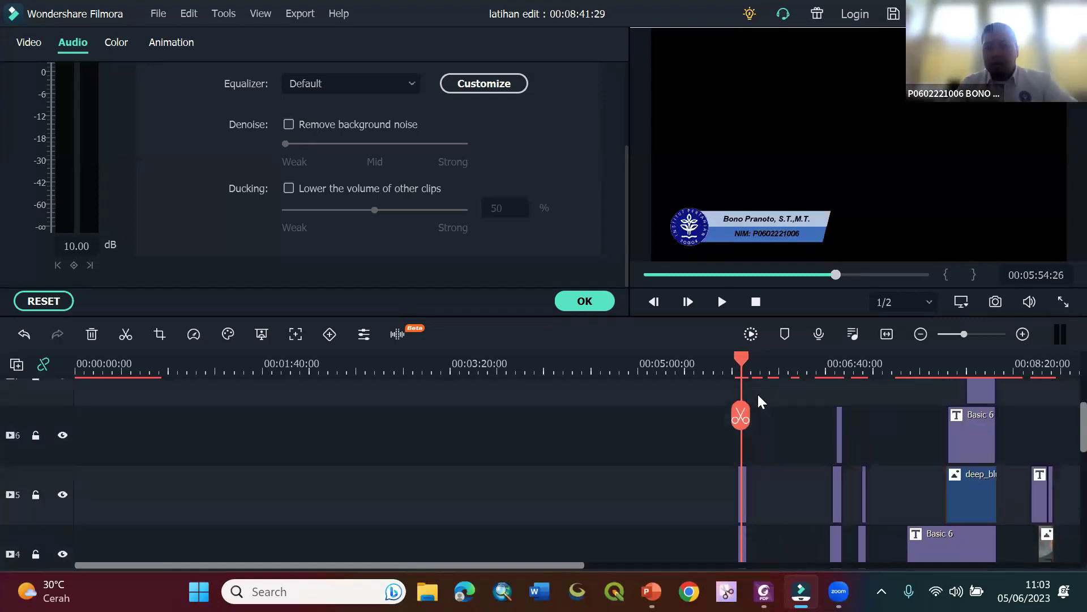
{"action": "scroll", "coordinate": [758, 396], "scroll_direction": "down", "scroll_amount": 3}
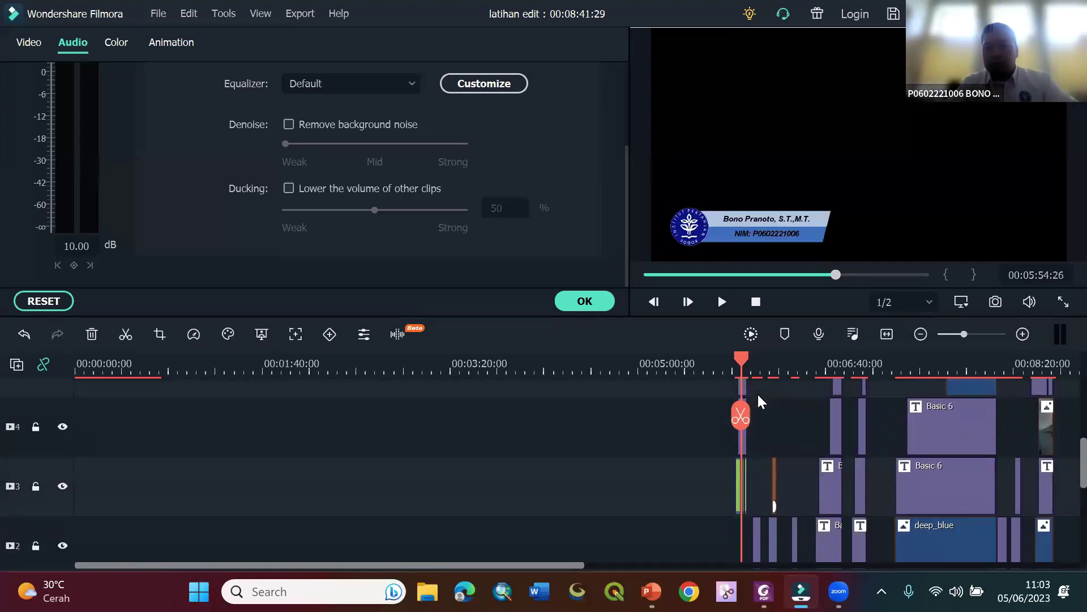
{"action": "scroll", "coordinate": [759, 392], "scroll_direction": "up", "scroll_amount": 1}
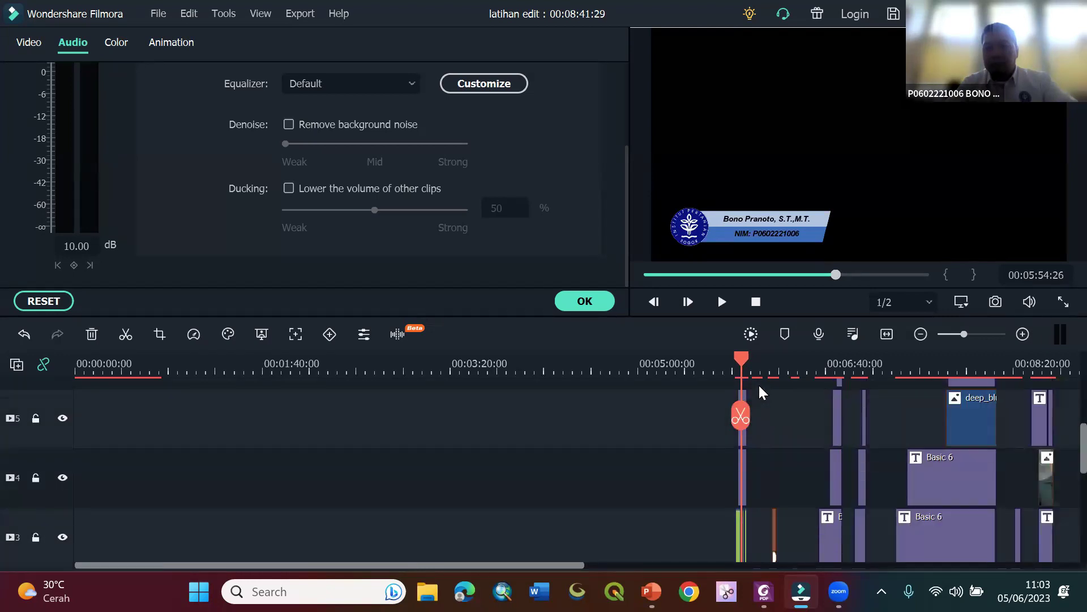
{"action": "key", "text": "space"}
{"action": "key", "text": "space"}
{"action": "key", "text": "Left"}
{"action": "scroll", "coordinate": [787, 477], "scroll_direction": "down", "scroll_amount": 1}
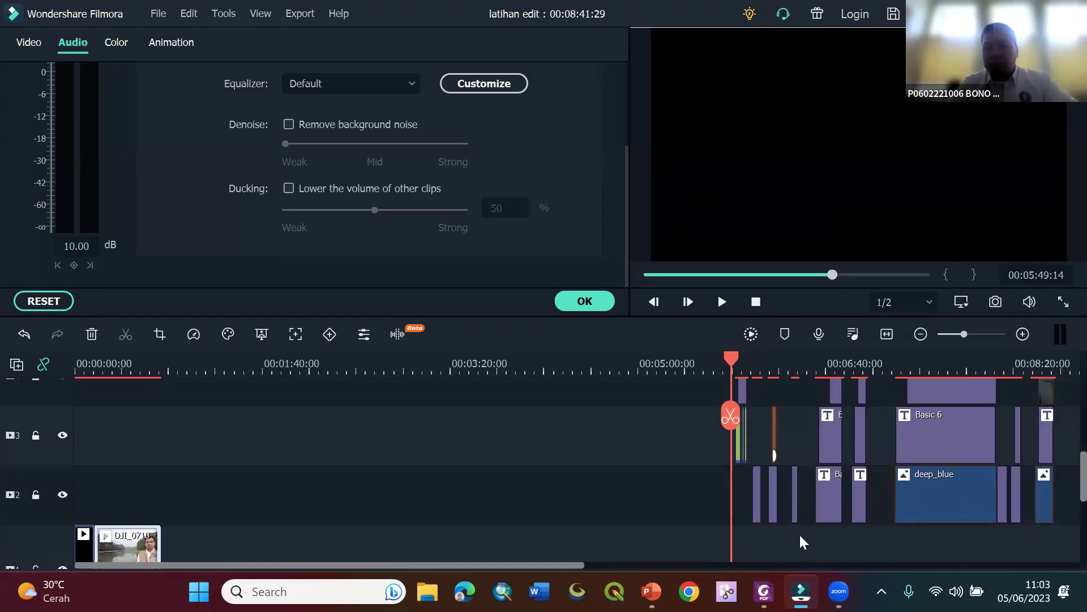
- Select the group of title and graphic clips near 00:05:50 on tracks 2 to 5 and move it together above the DJI_0710 clip
{"action": "left_click_drag", "start_coordinate": [800, 532], "coordinate": [726, 429]}
{"action": "left_click_drag", "start_coordinate": [813, 542], "coordinate": [664, 463]}
{"action": "scroll", "coordinate": [665, 463], "scroll_direction": "down", "scroll_amount": 1}
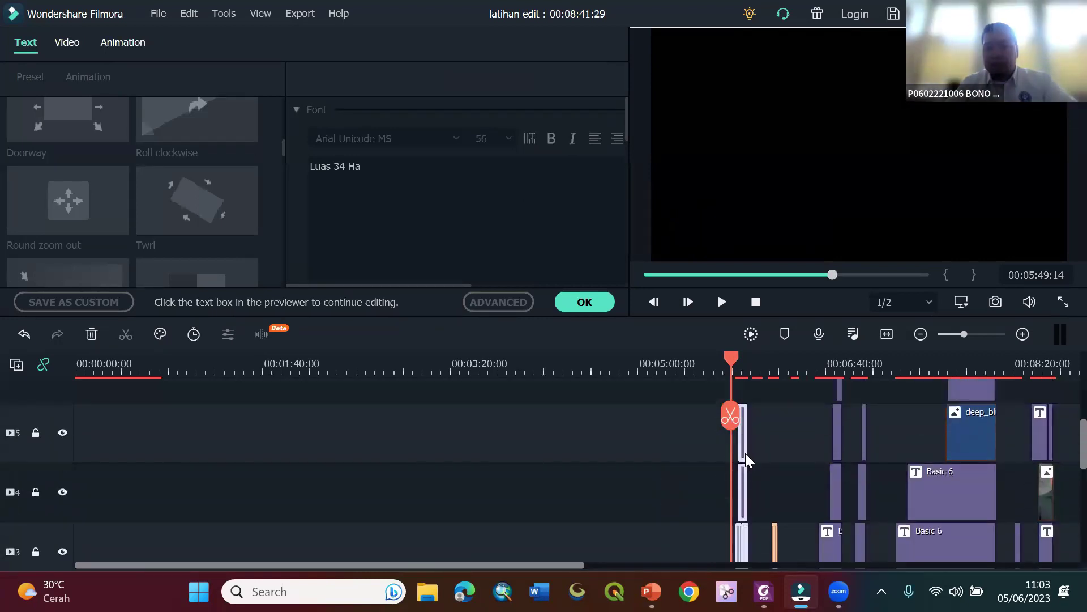
{"action": "left_click_drag", "start_coordinate": [742, 447], "coordinate": [206, 452]}
{"action": "scroll", "coordinate": [277, 467], "scroll_direction": "down", "scroll_amount": 3}
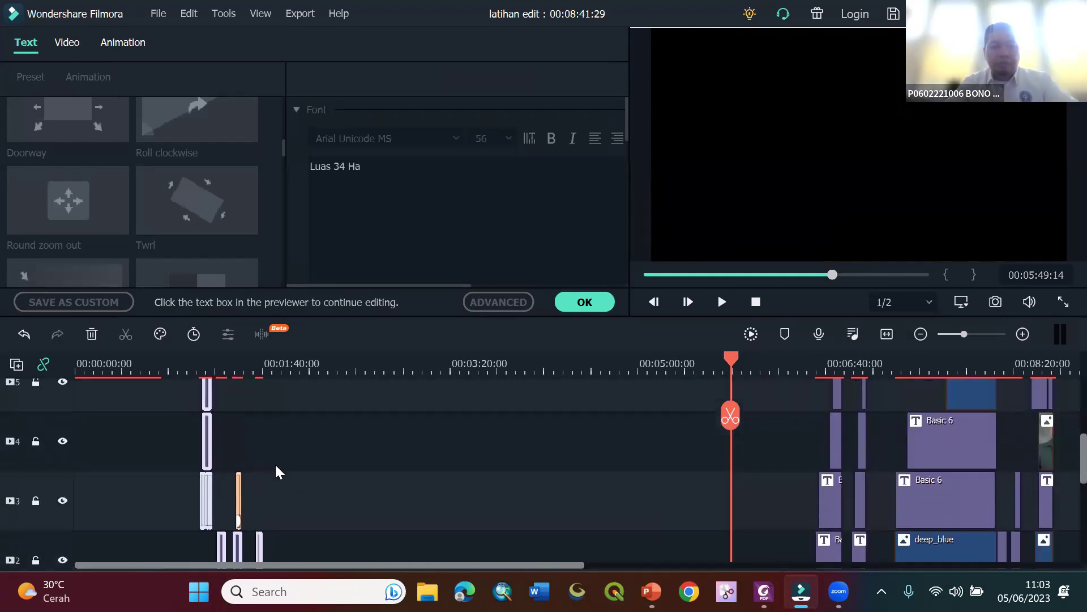
{"action": "scroll", "coordinate": [274, 463], "scroll_direction": "up", "scroll_amount": 2}
{"action": "left_click_drag", "start_coordinate": [207, 414], "coordinate": [119, 428]}
{"action": "scroll", "coordinate": [119, 428], "scroll_direction": "down", "scroll_amount": 3}
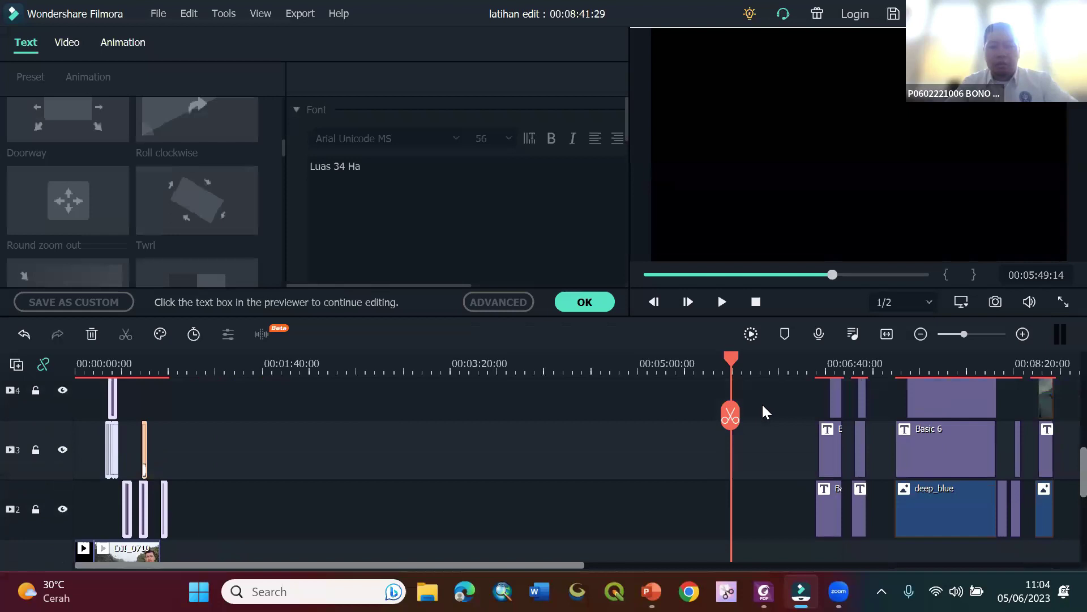
{"action": "scroll", "coordinate": [763, 403], "scroll_direction": "up", "scroll_amount": 5}
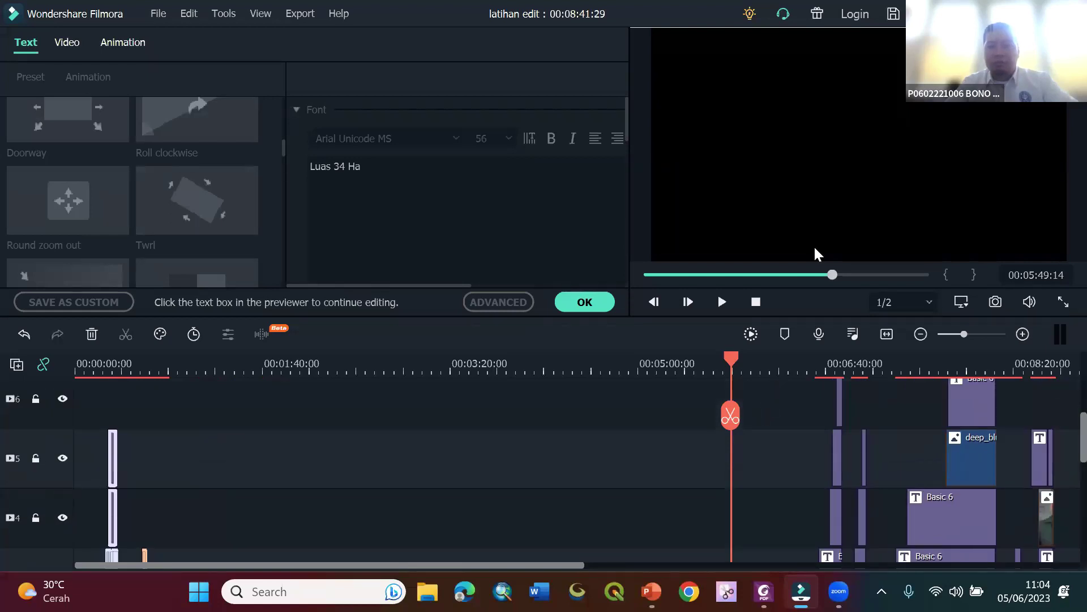
- Place the playhead at 00:00:09:28 and shift the selected clip group about 5 seconds earlier over the DJI_0710 clip
{"action": "left_click_drag", "start_coordinate": [731, 357], "coordinate": [5, 361]}
{"action": "scroll", "coordinate": [261, 424], "scroll_direction": "down", "scroll_amount": 4}
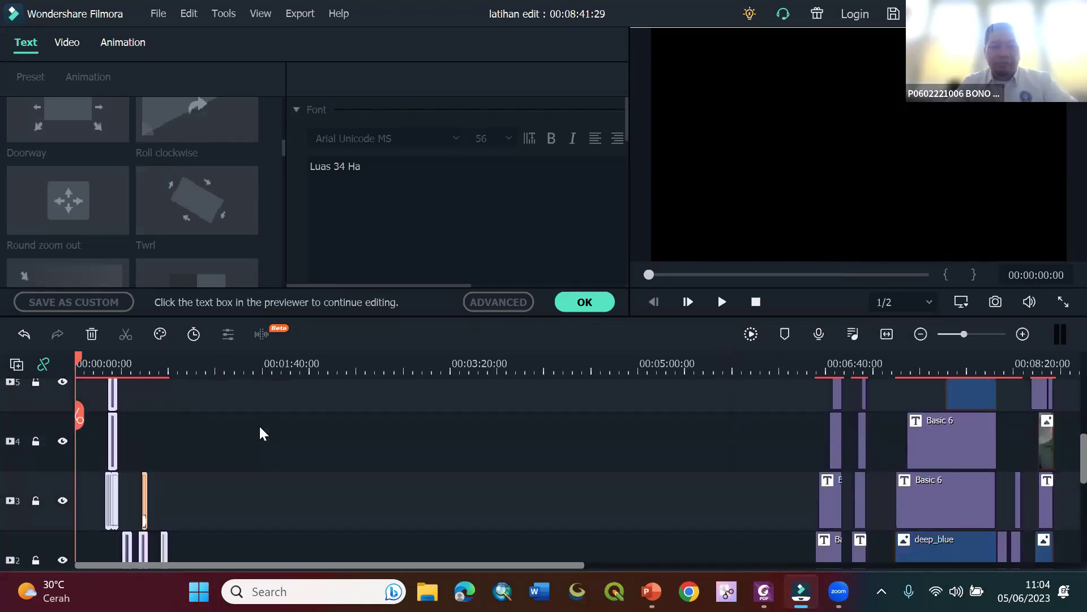
{"action": "left_click_drag", "start_coordinate": [77, 359], "coordinate": [93, 368]}
{"action": "scroll", "coordinate": [123, 399], "scroll_direction": "up", "scroll_amount": 1}
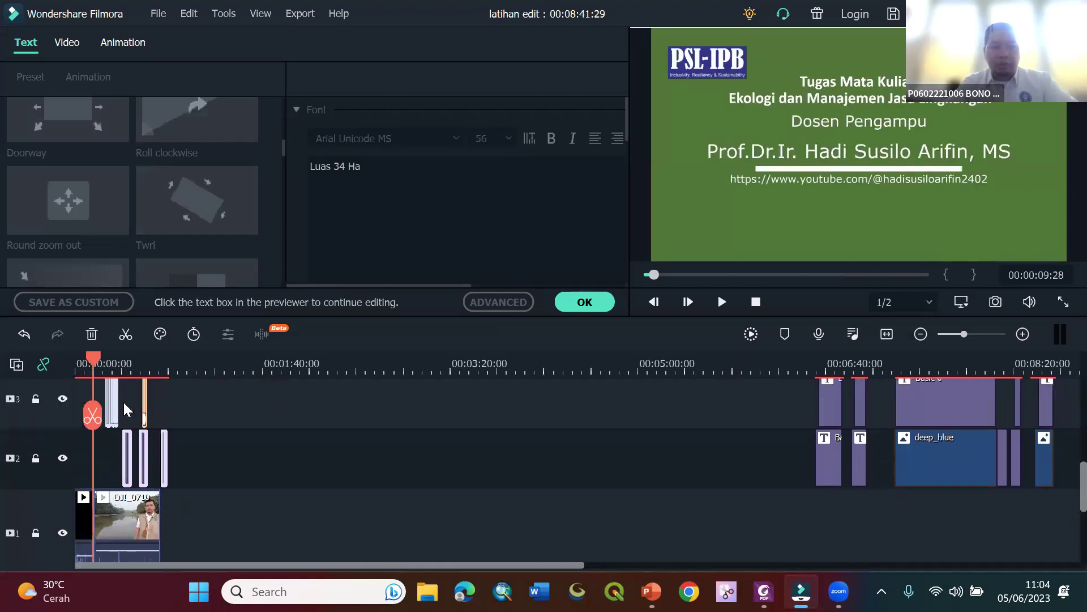
{"action": "scroll", "coordinate": [124, 400], "scroll_direction": "up", "scroll_amount": 1}
{"action": "left_click_drag", "start_coordinate": [112, 403], "coordinate": [104, 401]}
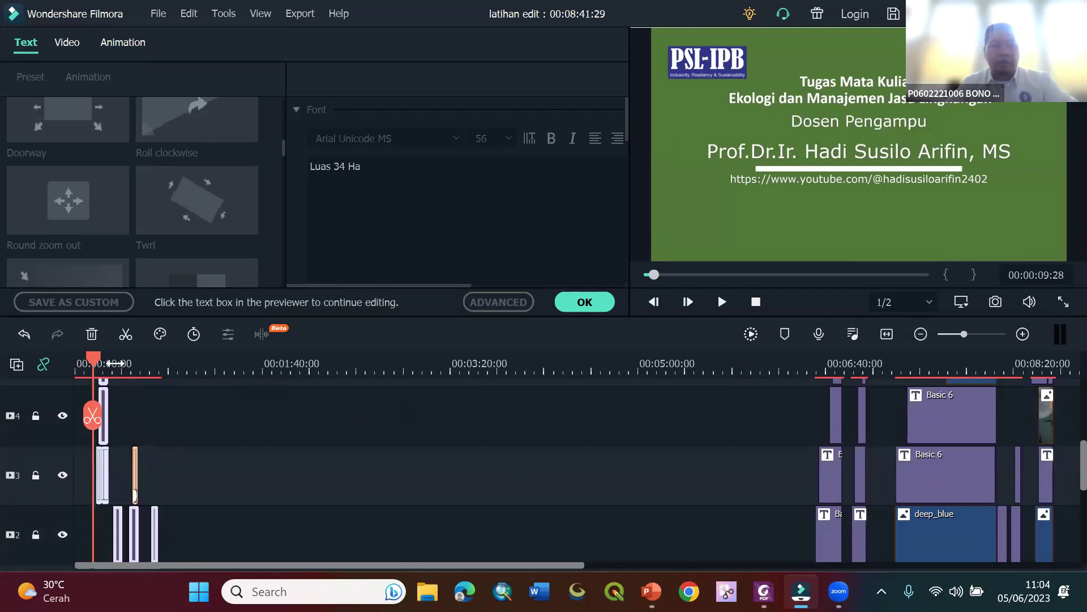
- Play the assembled sequence from the beginning through the end of the DJI_0710 clip and pause at 00:00:55:13
{"action": "left_click_drag", "start_coordinate": [94, 354], "coordinate": [49, 375]}
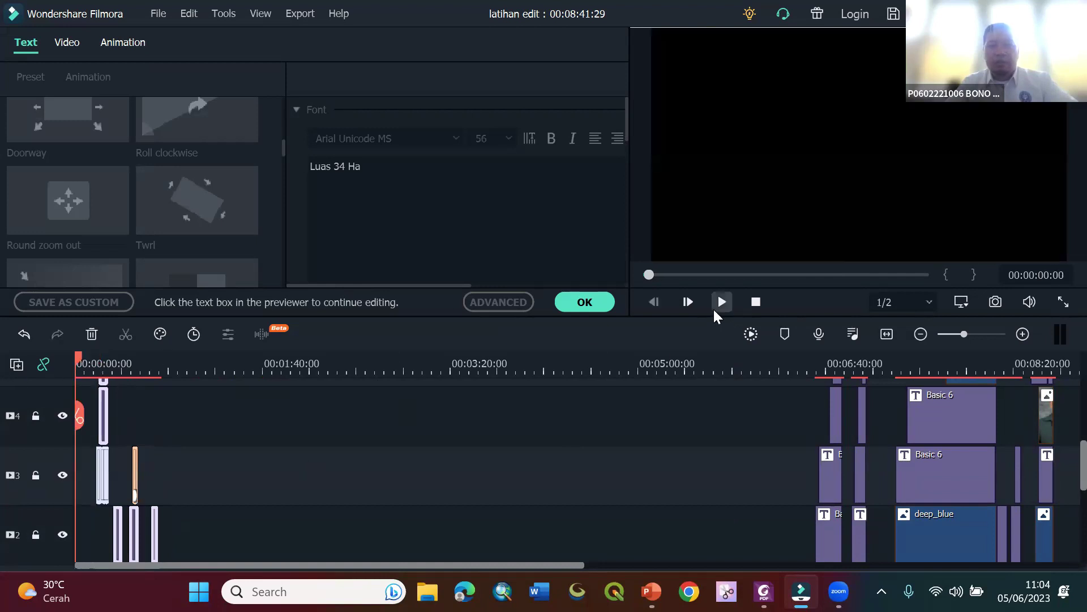
{"action": "left_click", "coordinate": [725, 300]}
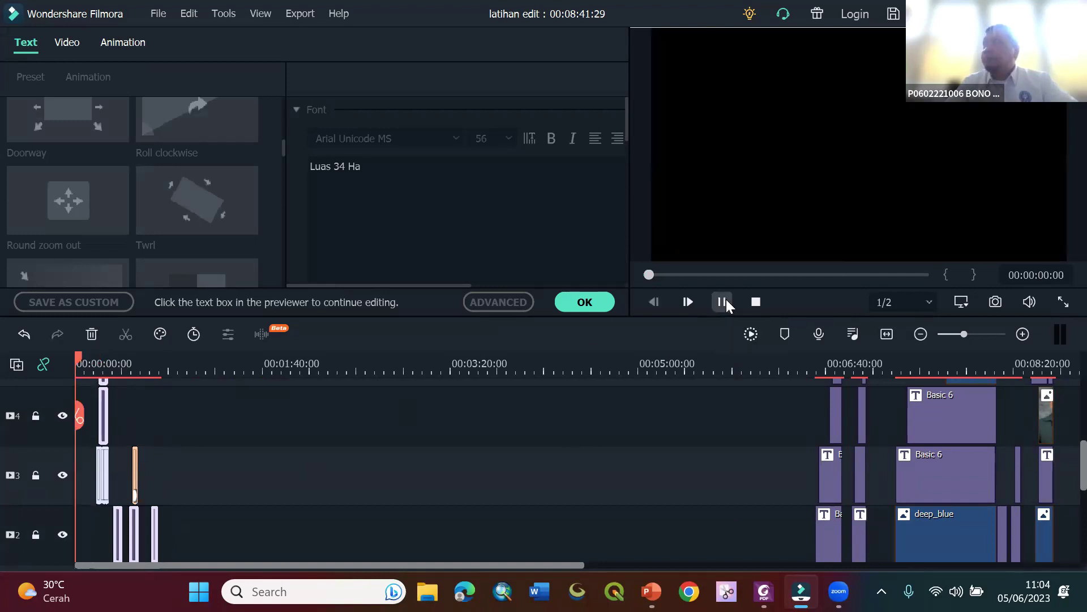
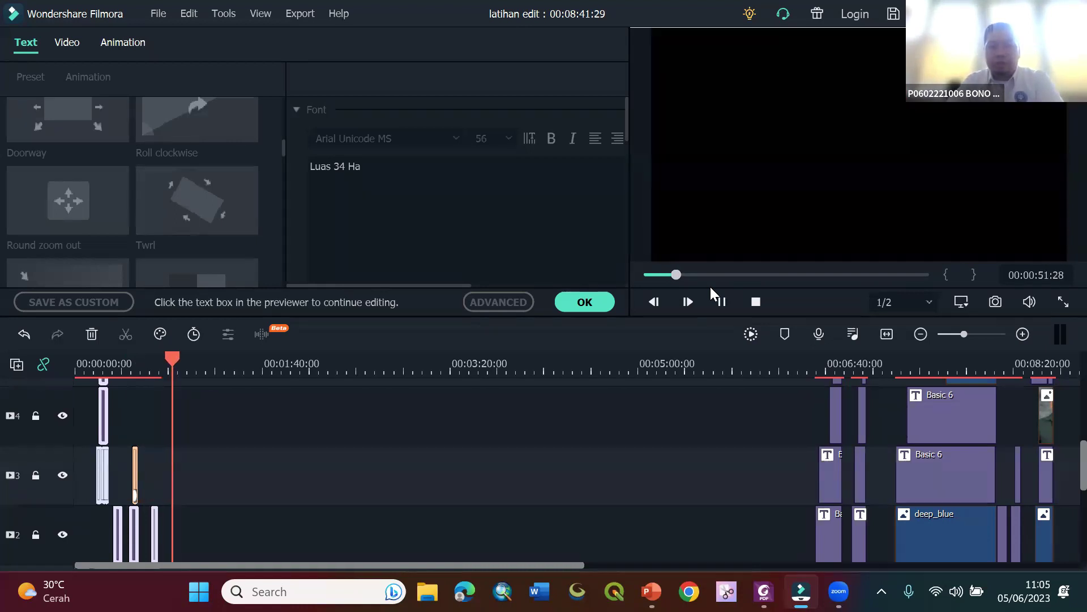
{"action": "scroll", "coordinate": [572, 474], "scroll_direction": "down", "scroll_amount": 1}
{"action": "scroll", "coordinate": [572, 474], "scroll_direction": "down", "scroll_amount": 1}
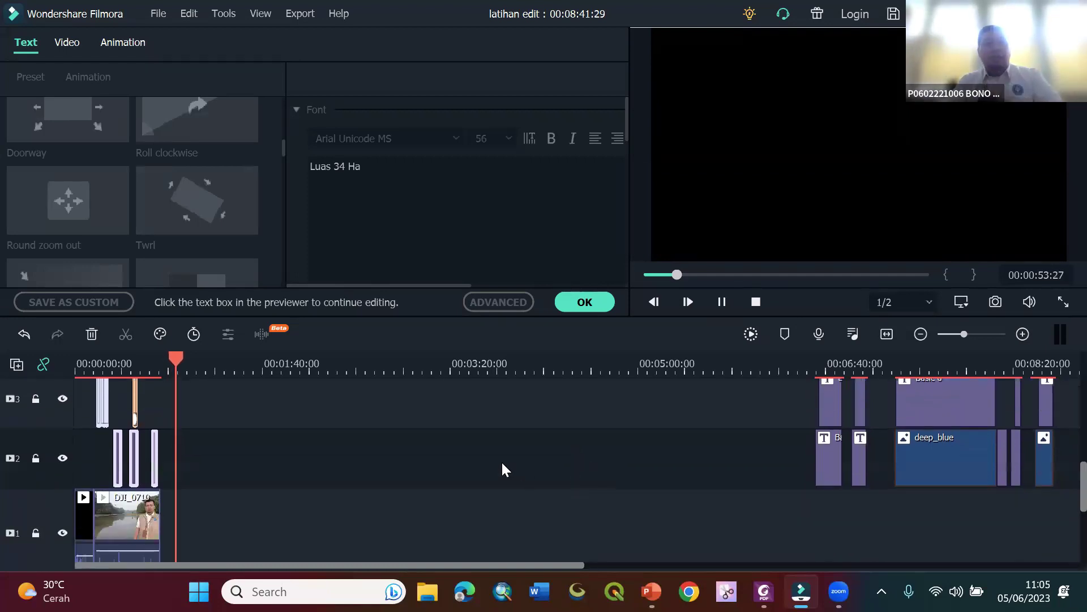
{"action": "left_click", "coordinate": [723, 302]}
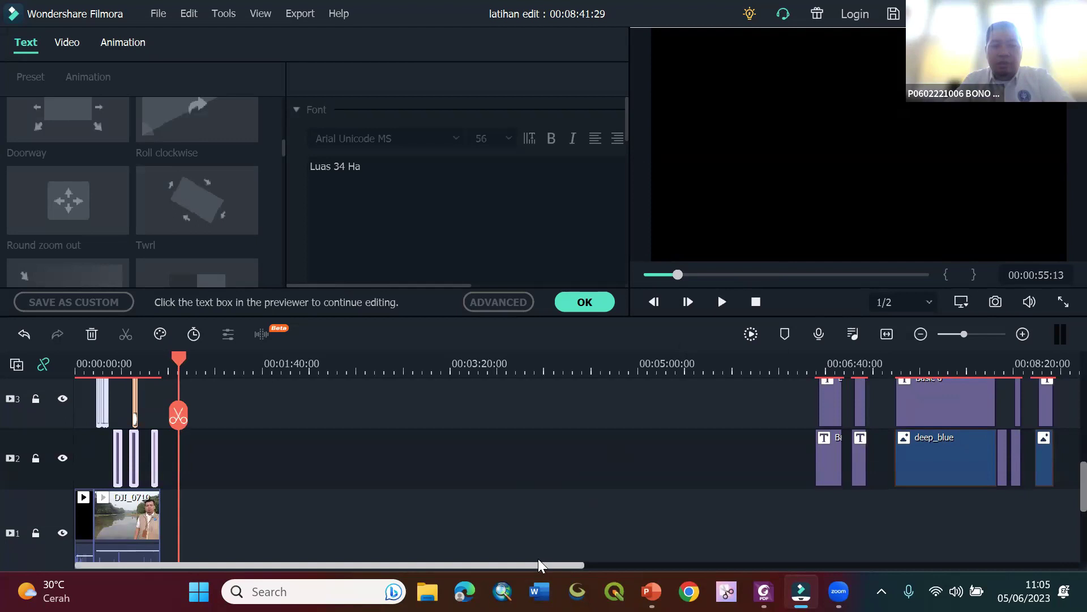
- Select the KEBUN RAYA CIBINONG title on track 2 and scrub the playhead across the titles to 00:00:33:27
{"action": "scroll", "coordinate": [476, 555], "scroll_direction": "down", "scroll_amount": 1}
{"action": "left_click", "coordinate": [476, 555]}
{"action": "scroll", "coordinate": [453, 538], "scroll_direction": "down", "scroll_amount": 3}
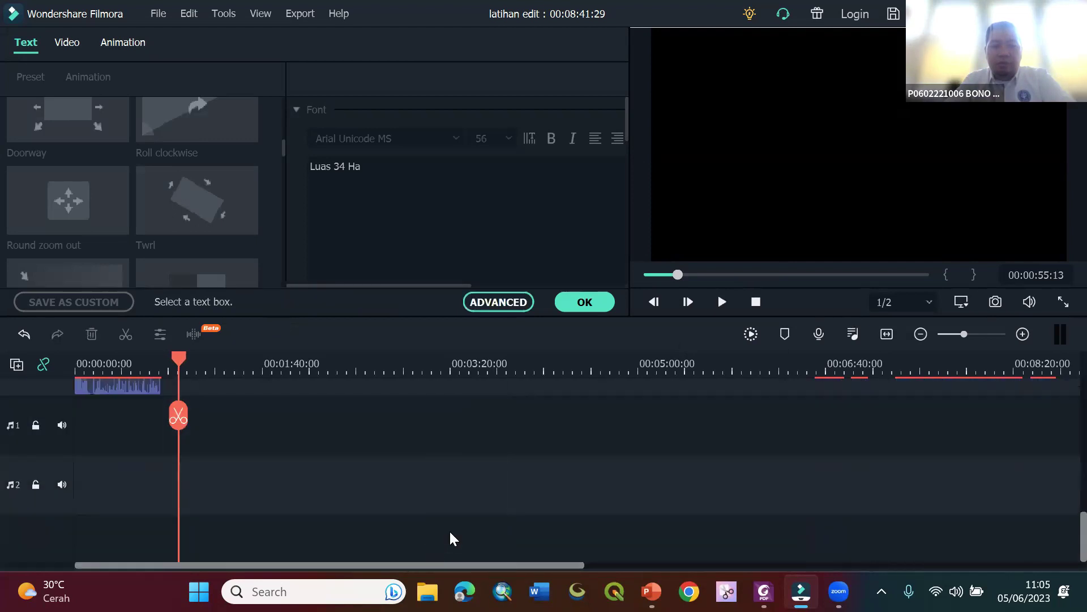
{"action": "scroll", "coordinate": [532, 536], "scroll_direction": "up", "scroll_amount": 3}
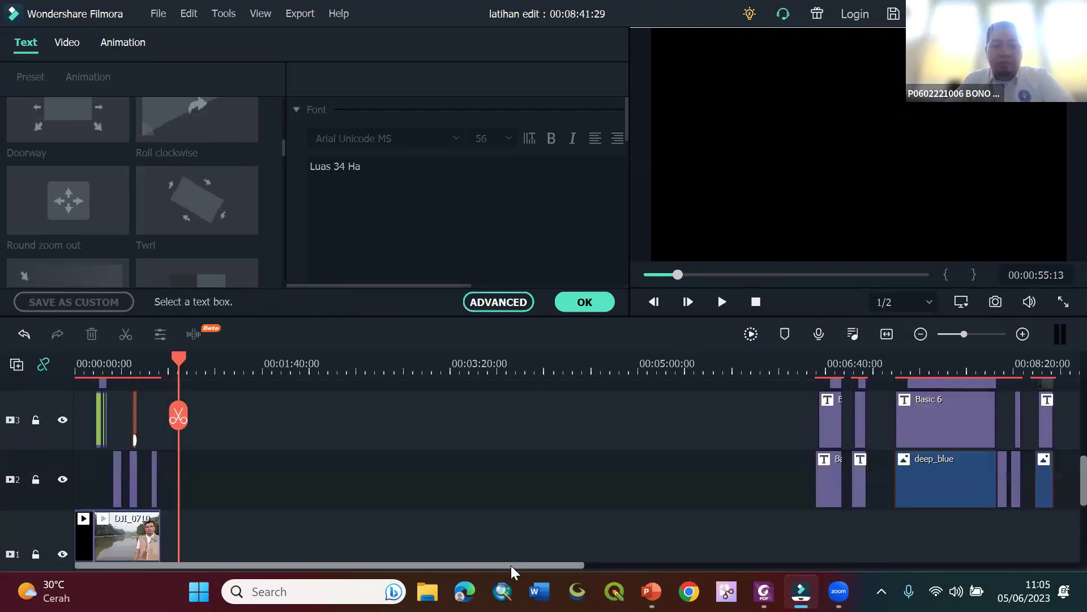
{"action": "left_click", "coordinate": [119, 464]}
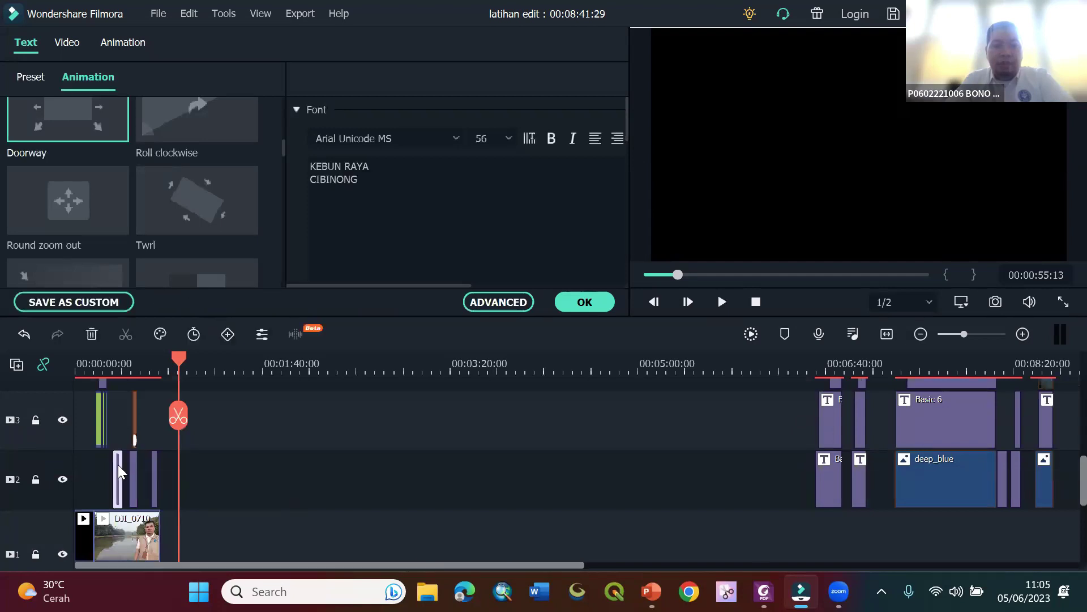
{"action": "left_click", "coordinate": [117, 360]}
{"action": "mouse_move", "coordinate": [117, 360]}
{"action": "left_mouse_down"}
{"action": "mouse_move", "coordinate": [147, 363]}
{"action": "mouse_move", "coordinate": [139, 359]}
{"action": "left_mouse_up"}
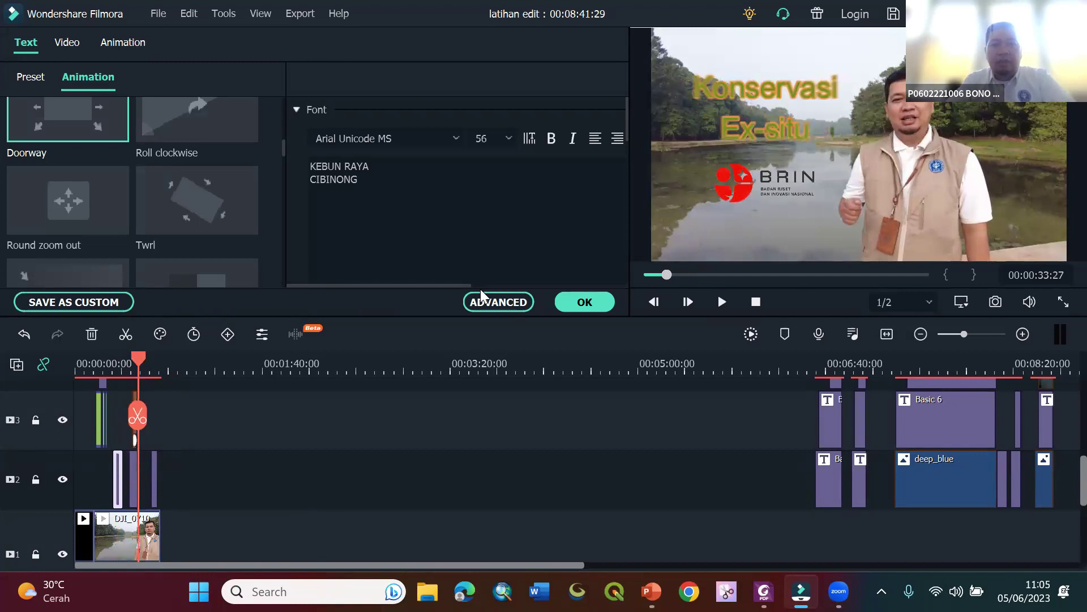
- Close the title editor and add BRIN-logo from the project media folder to track 2 over the start of DJI_0710
{"action": "left_click", "coordinate": [584, 304]}
{"action": "scroll", "coordinate": [74, 96], "scroll_direction": "up", "scroll_amount": 2}
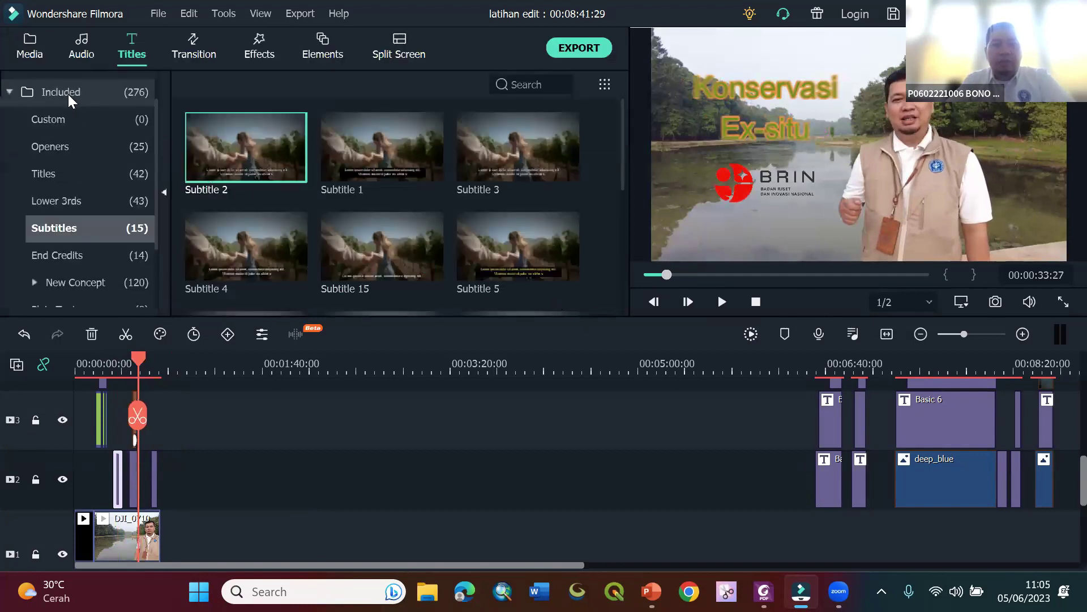
{"action": "left_click", "coordinate": [15, 51]}
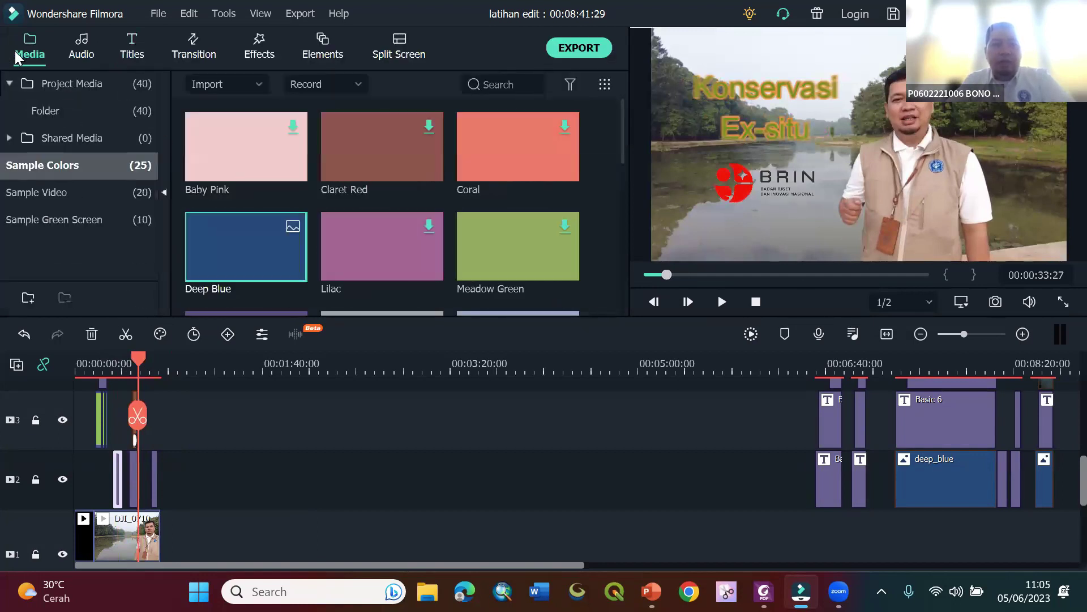
{"action": "left_click", "coordinate": [27, 117]}
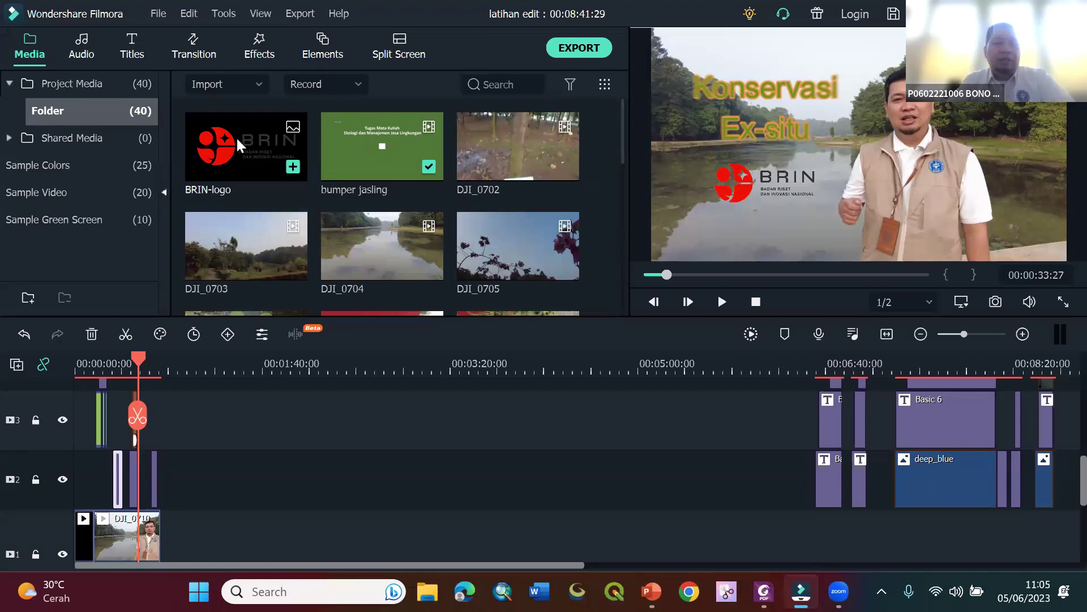
{"action": "left_click_drag", "start_coordinate": [249, 151], "coordinate": [99, 472]}
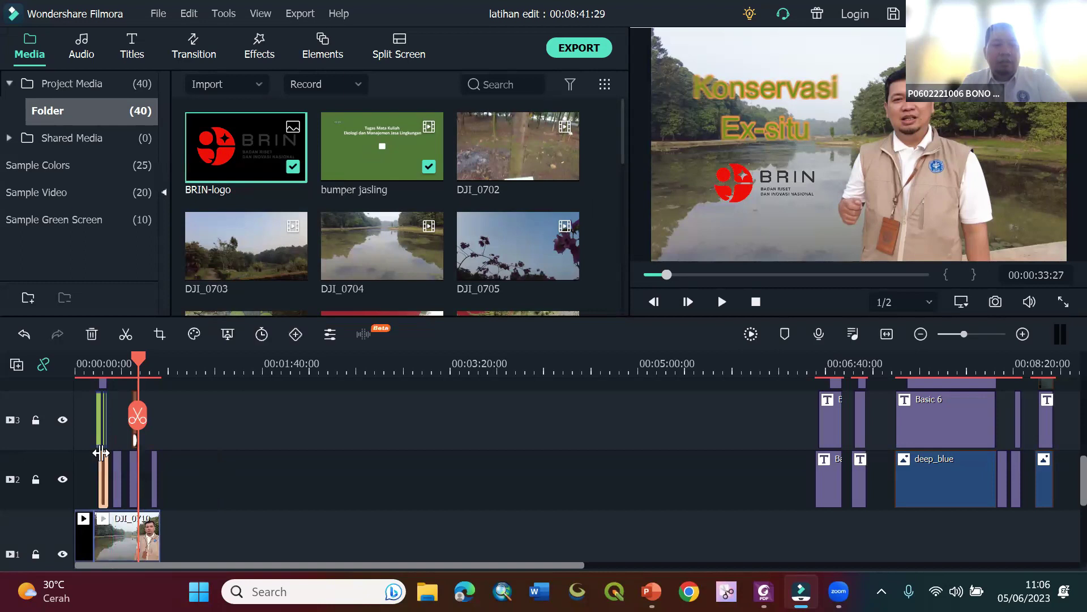
- With the playhead at 00:00:15:24, shrink the BRIN logo and place it in the upper-left corner of the video frame
{"action": "left_click", "coordinate": [104, 363]}
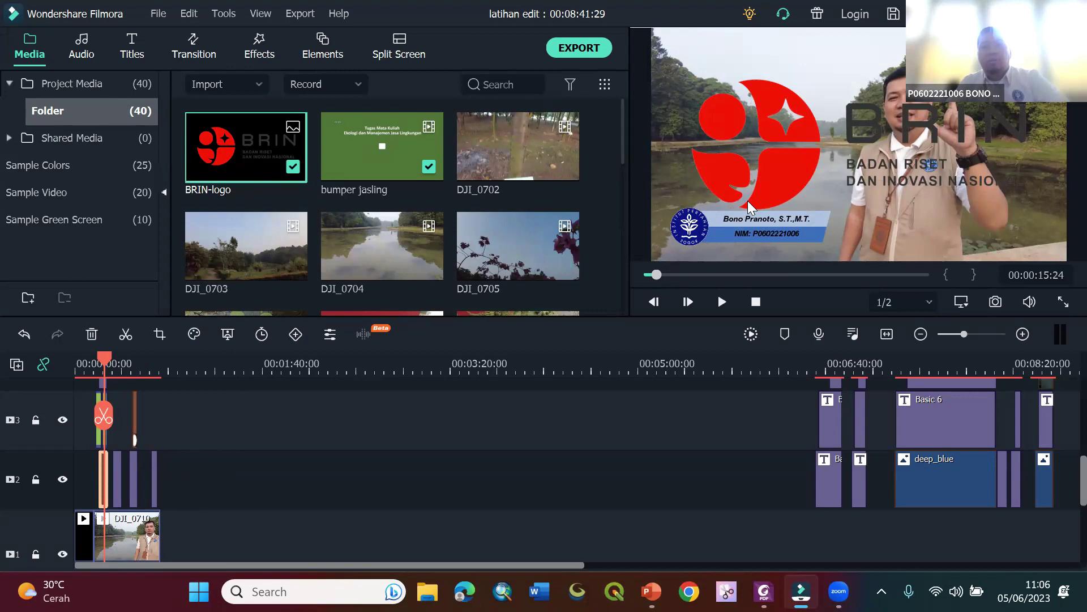
{"action": "left_click", "coordinate": [800, 145]}
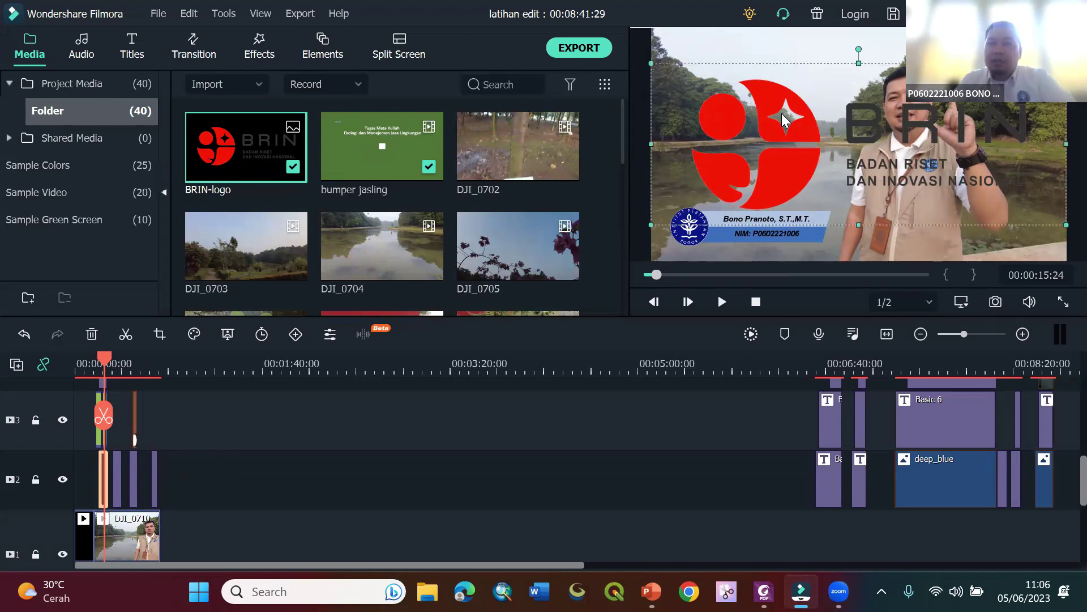
{"action": "left_click_drag", "start_coordinate": [1024, 205], "coordinate": [727, 52]}
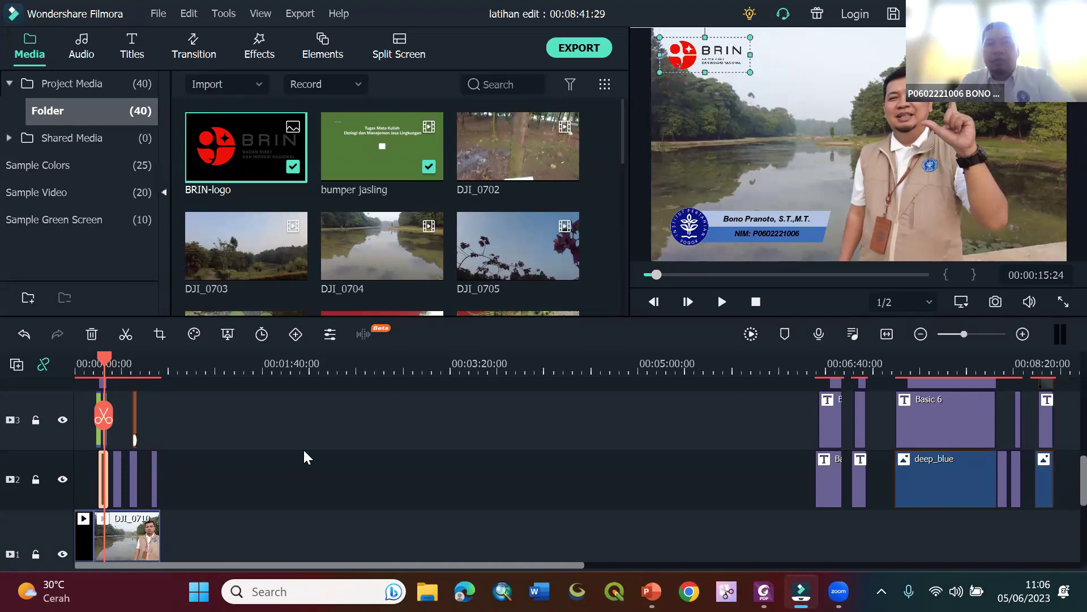
- Move the BRIN-logo clip from track 2 up to track 6 and check it with the playhead at 00:00:13:03
{"action": "scroll", "coordinate": [112, 485], "scroll_direction": "up", "scroll_amount": 2}
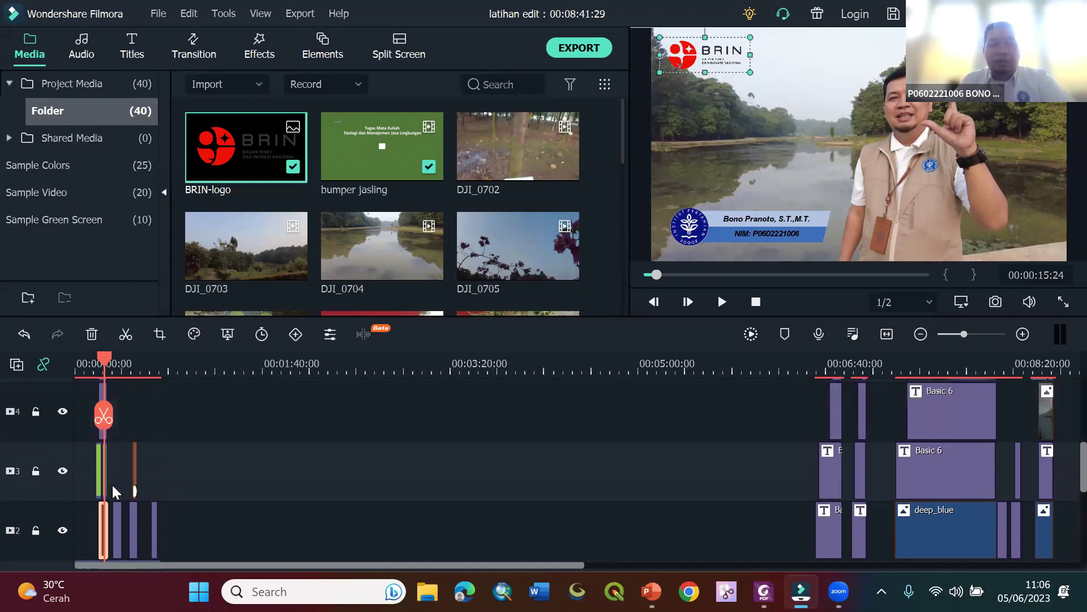
{"action": "scroll", "coordinate": [112, 491], "scroll_direction": "down", "scroll_amount": 1}
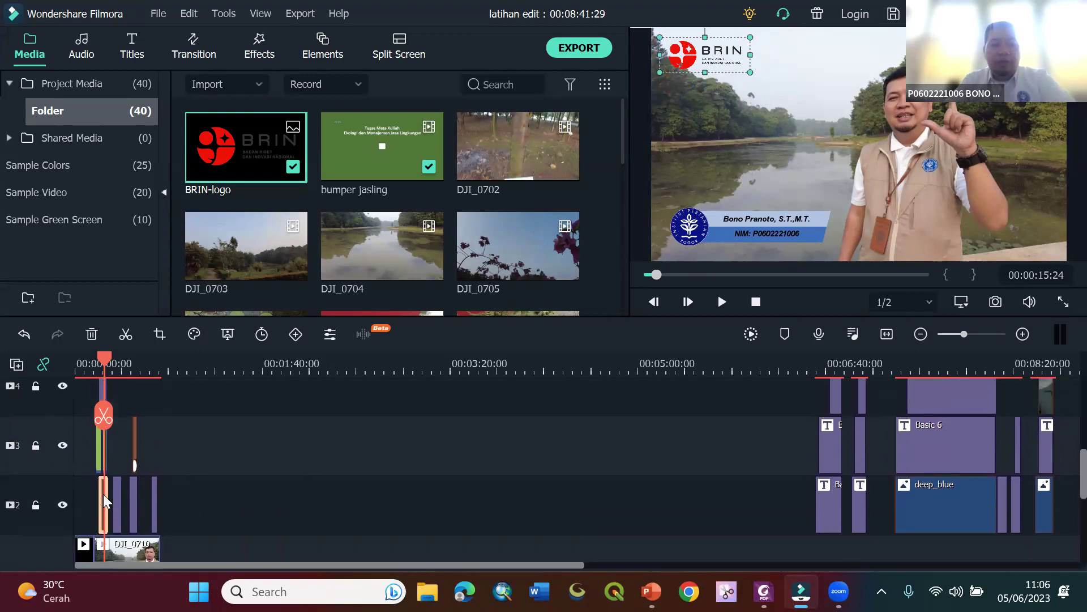
{"action": "left_click_drag", "start_coordinate": [106, 360], "coordinate": [206, 376]}
{"action": "mouse_move", "coordinate": [105, 489]}
{"action": "left_mouse_down"}
{"action": "mouse_move", "coordinate": [121, 370]}
{"action": "mouse_move", "coordinate": [113, 495]}
{"action": "mouse_move", "coordinate": [101, 493]}
{"action": "left_mouse_up"}
{"action": "scroll", "coordinate": [101, 492], "scroll_direction": "down", "scroll_amount": 1}
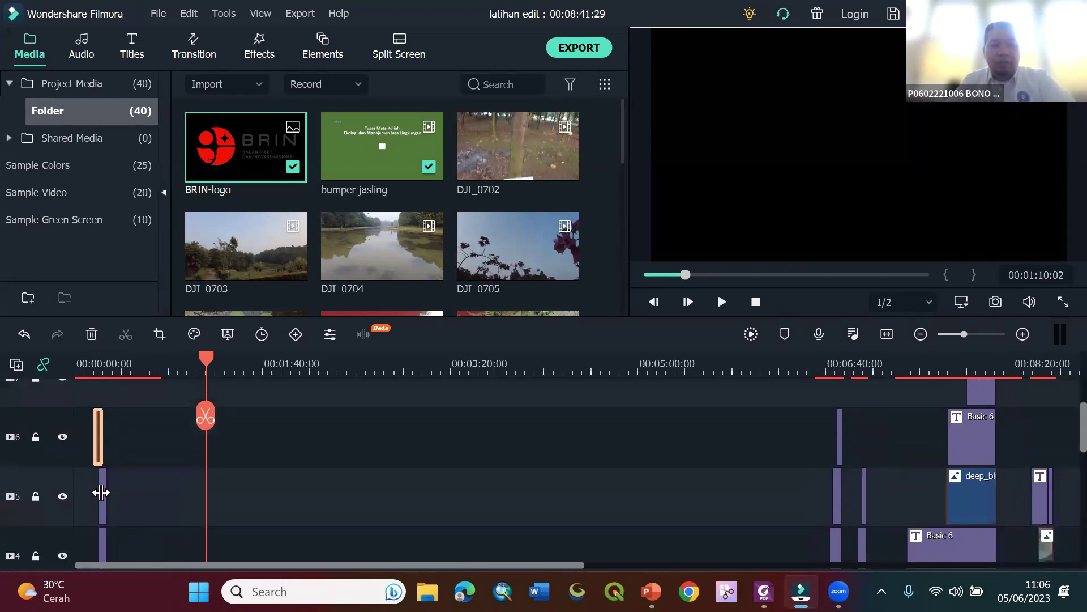
{"action": "scroll", "coordinate": [101, 492], "scroll_direction": "down", "scroll_amount": 3}
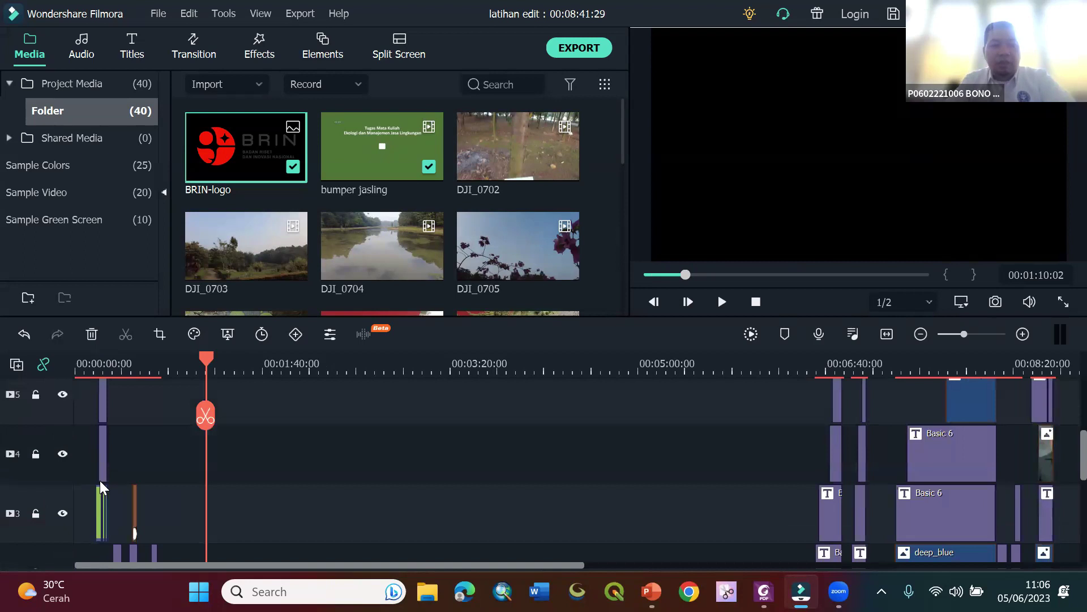
{"action": "left_click", "coordinate": [99, 355]}
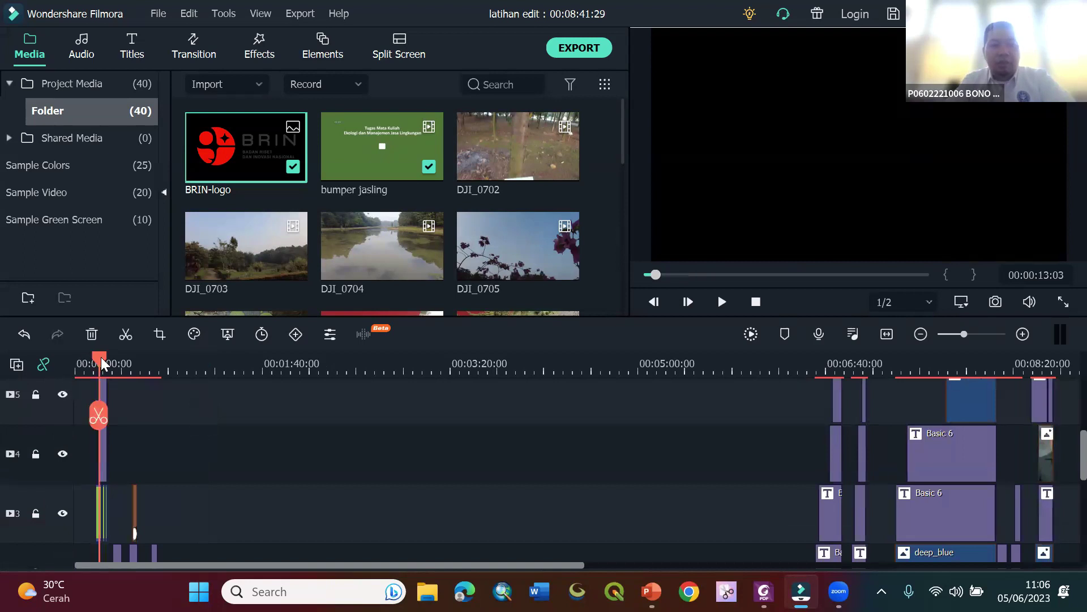
{"action": "scroll", "coordinate": [103, 365], "scroll_direction": "up", "scroll_amount": 1}
{"action": "scroll", "coordinate": [156, 484], "scroll_direction": "up", "scroll_amount": 2}
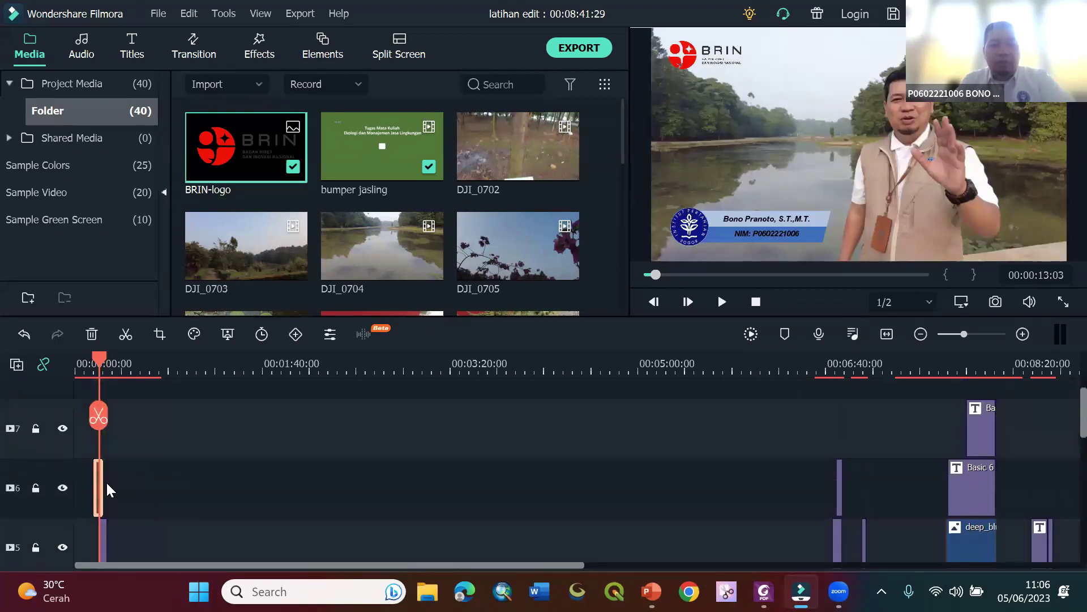
- Extend the end of the BRIN-logo clip to about the two-minute mark and play the sequence, pausing at 00:00:43:17
{"action": "left_click_drag", "start_coordinate": [103, 481], "coordinate": [302, 467]}
{"action": "scroll", "coordinate": [328, 457], "scroll_direction": "down", "scroll_amount": 2}
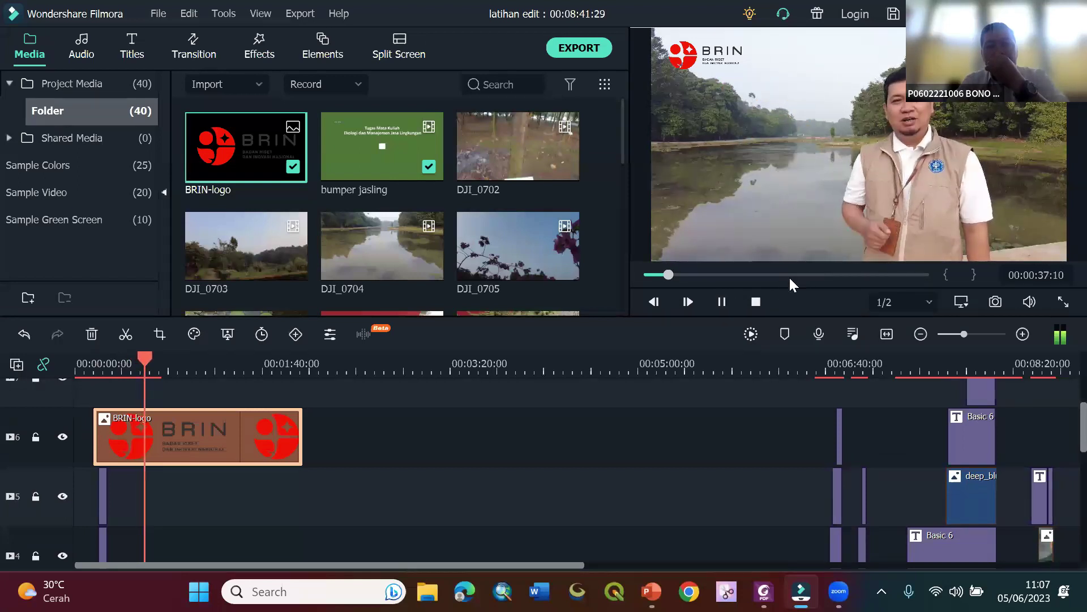
{"action": "left_click", "coordinate": [722, 302]}
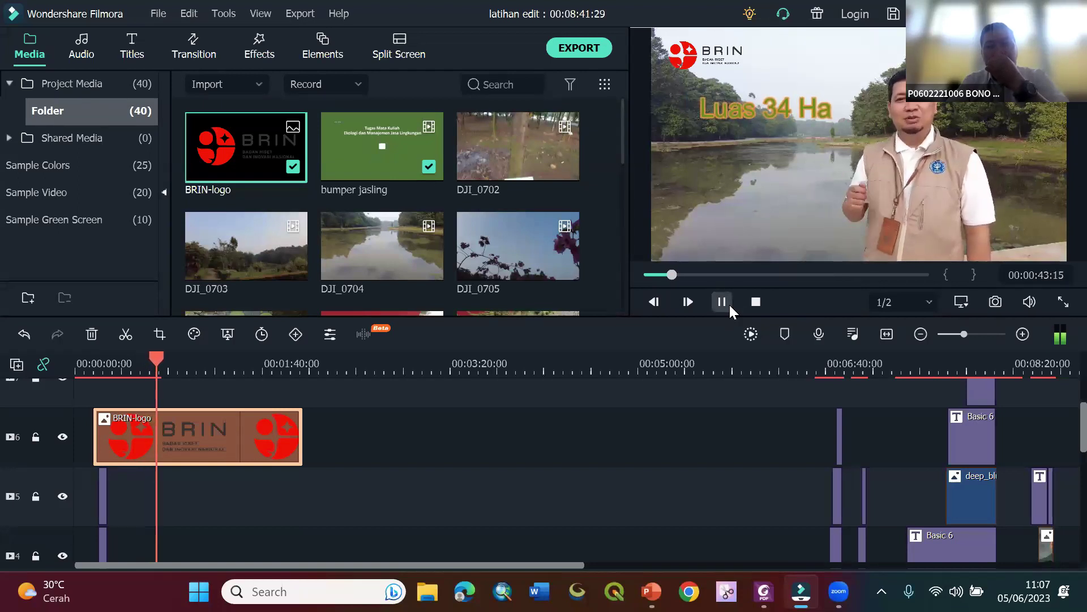
- Place the playhead at 00:00:38:26 and shift the Luas 34 Ha title on track 2 earlier to start there
{"action": "scroll", "coordinate": [372, 487], "scroll_direction": "down", "scroll_amount": 5}
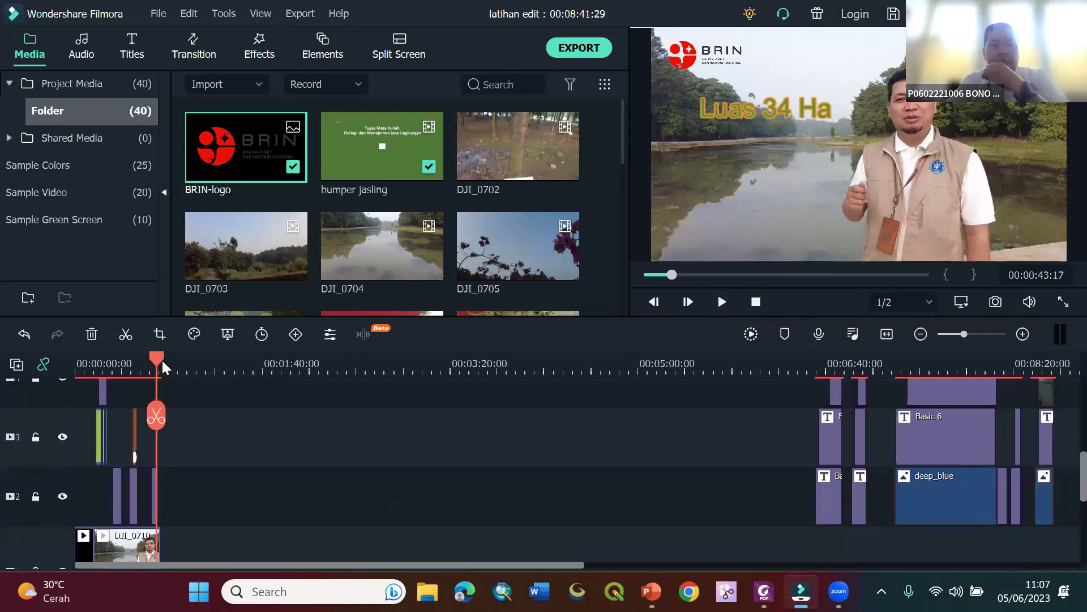
{"action": "left_click_drag", "start_coordinate": [155, 358], "coordinate": [147, 363]}
{"action": "left_click", "coordinate": [167, 453]}
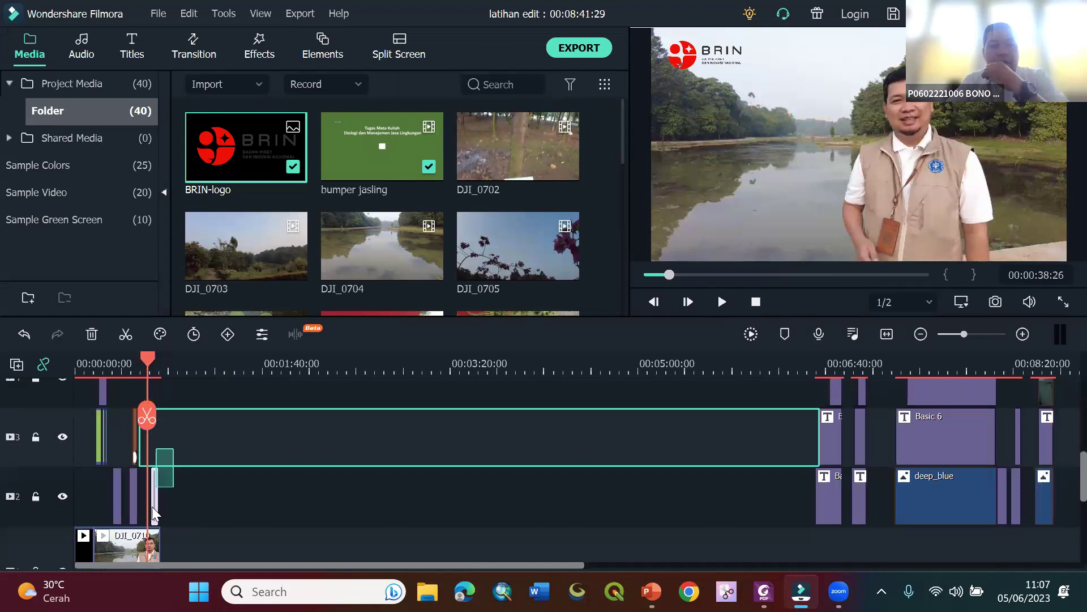
{"action": "left_click", "coordinate": [153, 499]}
{"action": "left_click", "coordinate": [159, 498]}
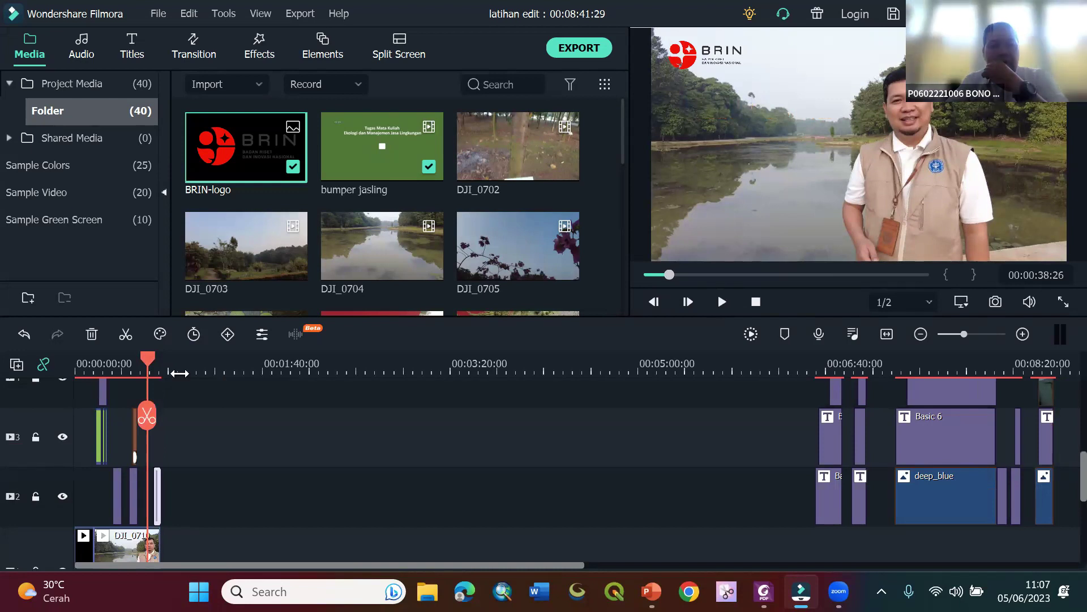
{"action": "key", "text": "ctrl+equal"}
{"action": "left_click", "coordinate": [183, 501]}
{"action": "key", "text": "Delete"}
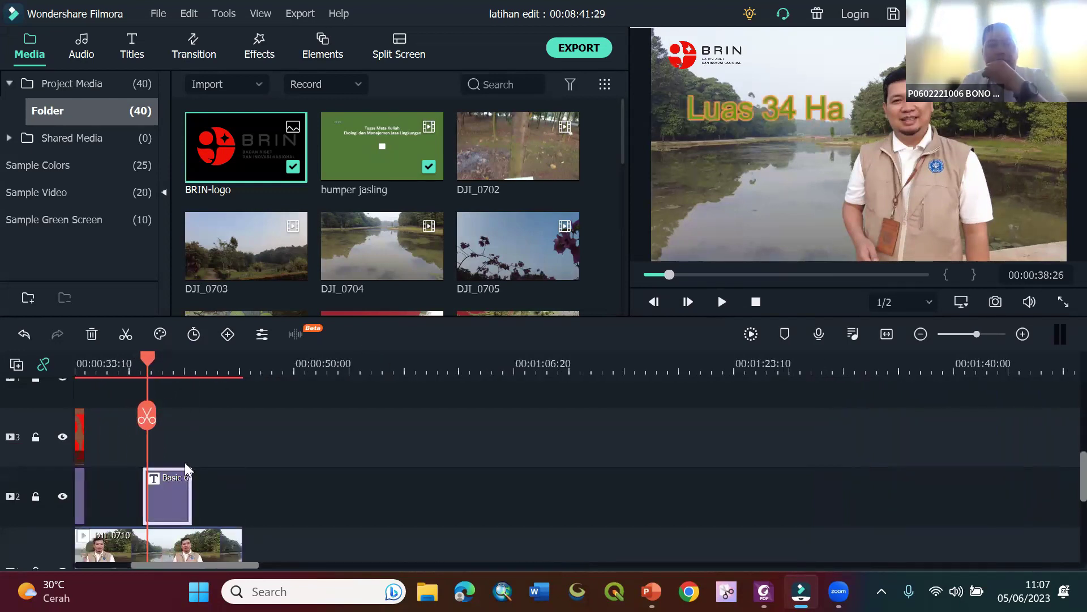
{"action": "key", "text": "ctrl+minus"}
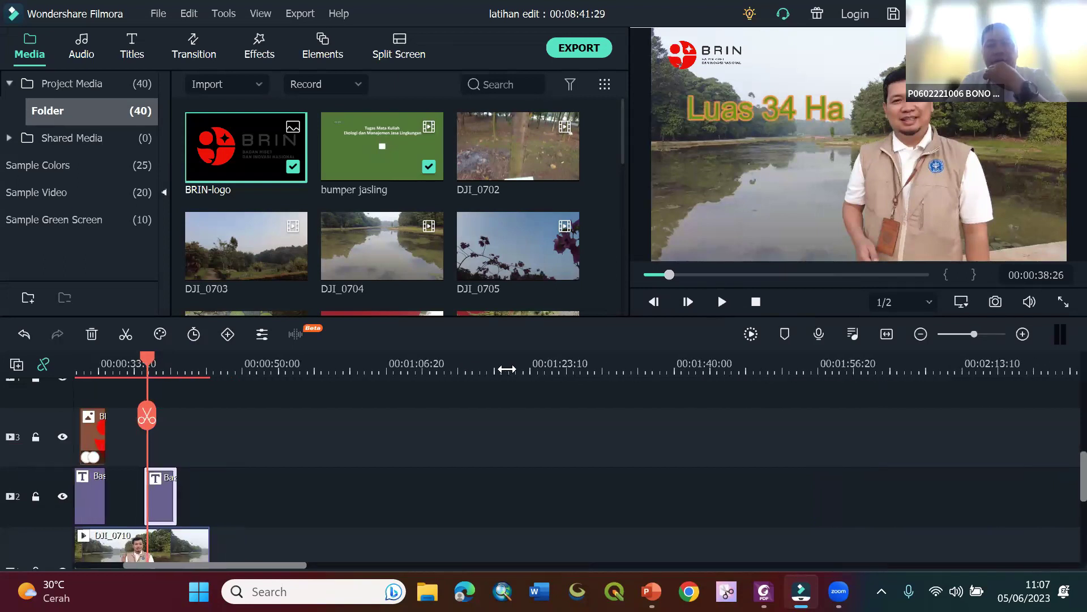
- Examine the layered clips on tracks 1 to 4 from the start of the timeline and look through the project media
{"action": "scroll", "coordinate": [623, 494], "scroll_direction": "down", "scroll_amount": 2}
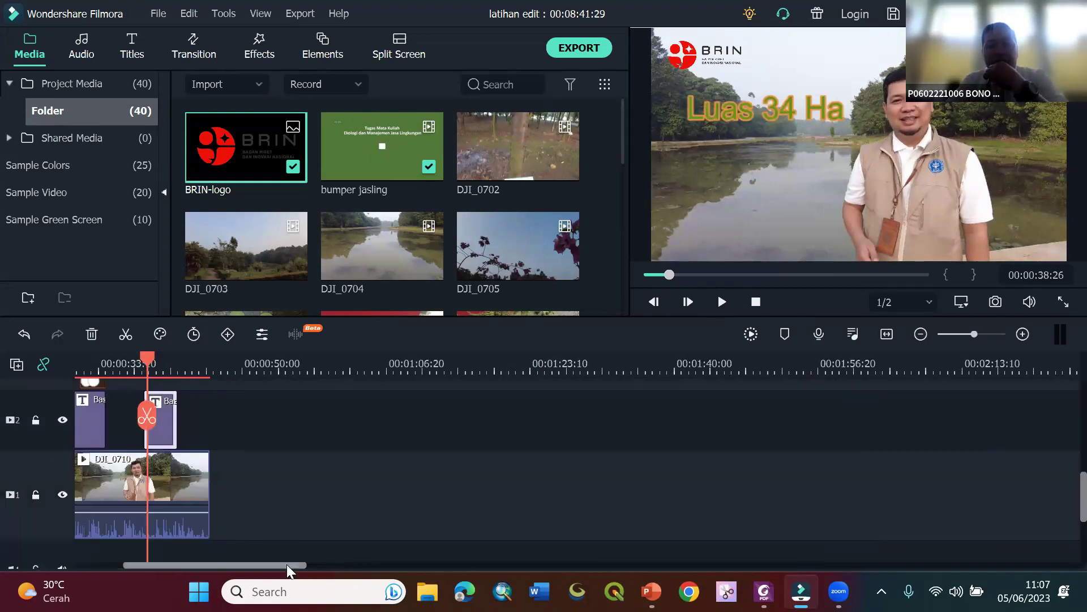
{"action": "left_click_drag", "start_coordinate": [287, 564], "coordinate": [169, 562]}
{"action": "scroll", "coordinate": [316, 497], "scroll_direction": "up", "scroll_amount": 1}
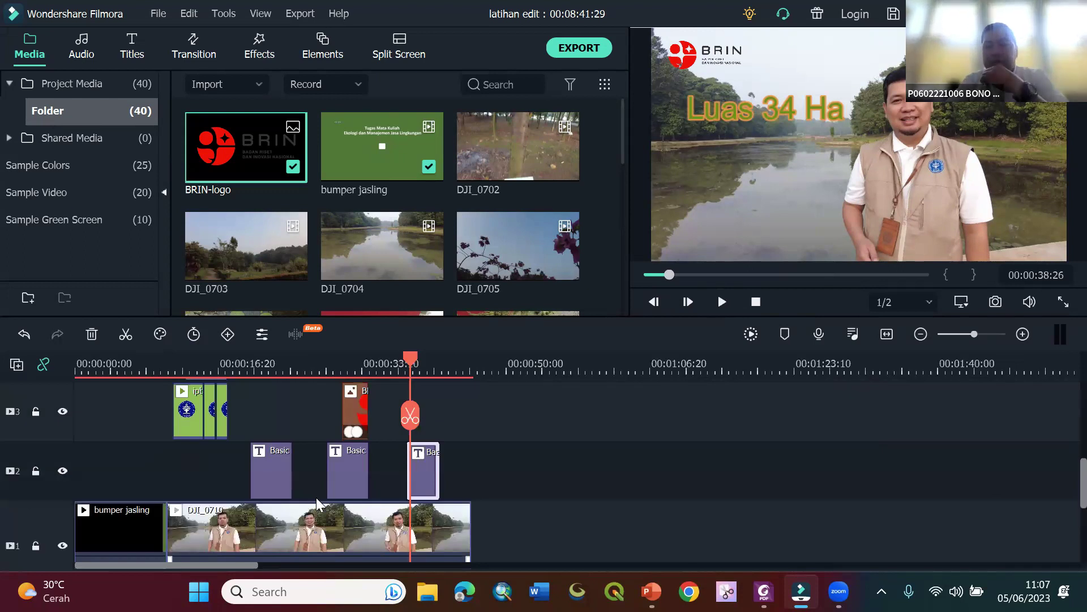
{"action": "scroll", "coordinate": [316, 497], "scroll_direction": "up", "scroll_amount": 2}
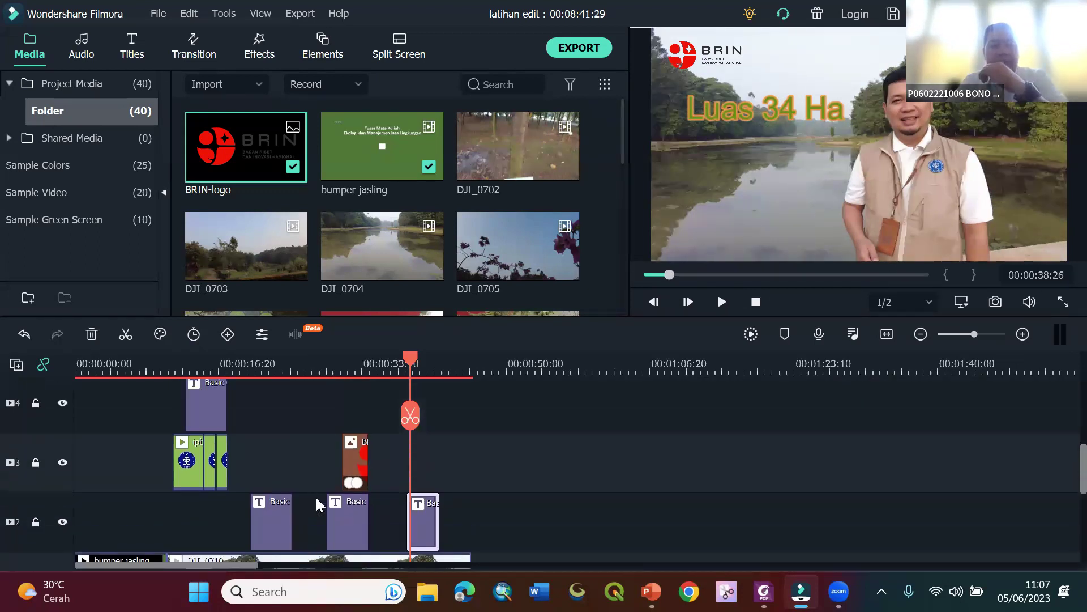
{"action": "scroll", "coordinate": [316, 497], "scroll_direction": "down", "scroll_amount": 2}
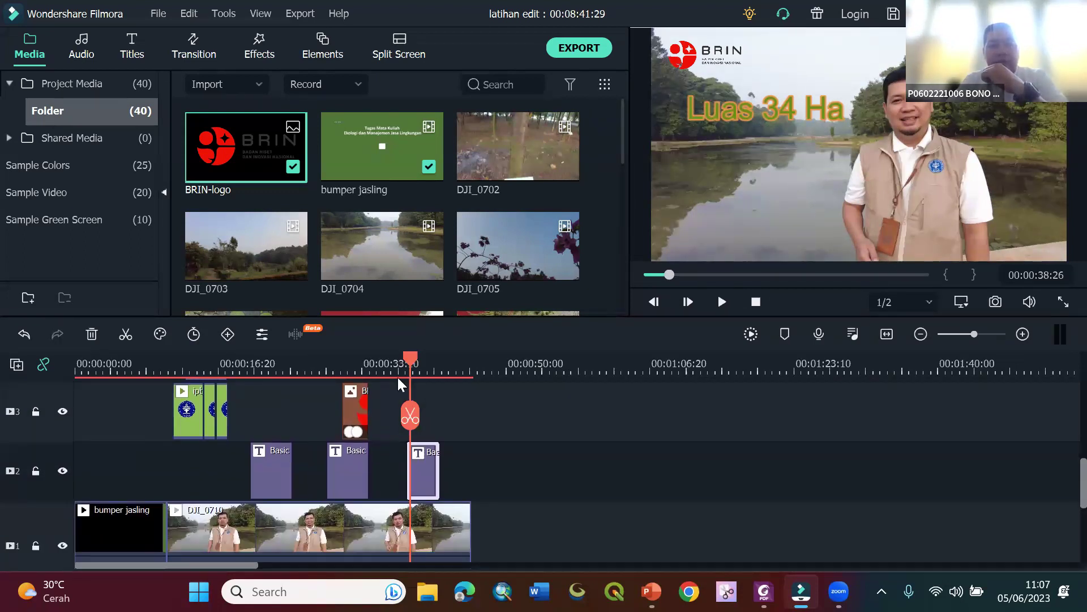
{"action": "mouse_move", "coordinate": [469, 252]}
{"action": "scroll", "coordinate": [469, 251], "scroll_direction": "down", "scroll_amount": 8}
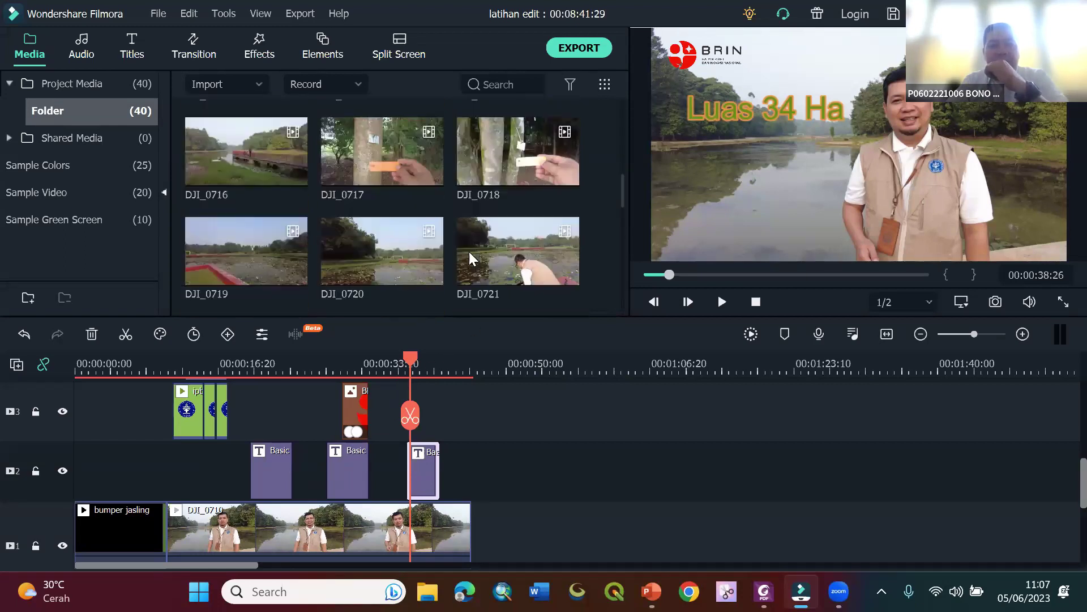
{"action": "scroll", "coordinate": [469, 251], "scroll_direction": "up", "scroll_amount": 10}
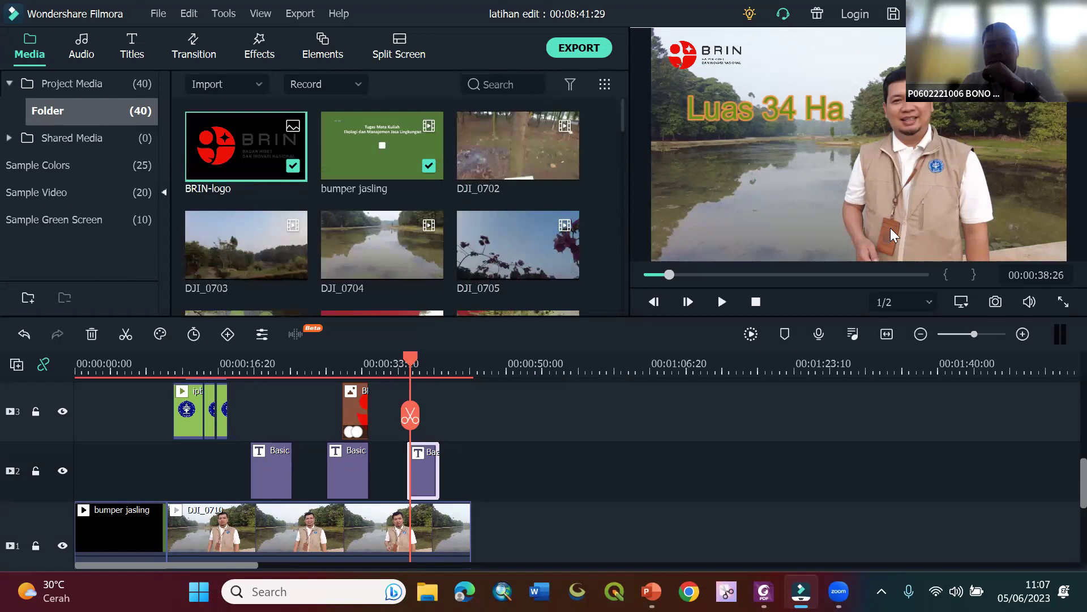
- Select the DJI_0710 footage in the preview, enlarge it slightly beyond the frame and reposition it with the presenter further right
{"action": "left_click", "coordinate": [890, 227]}
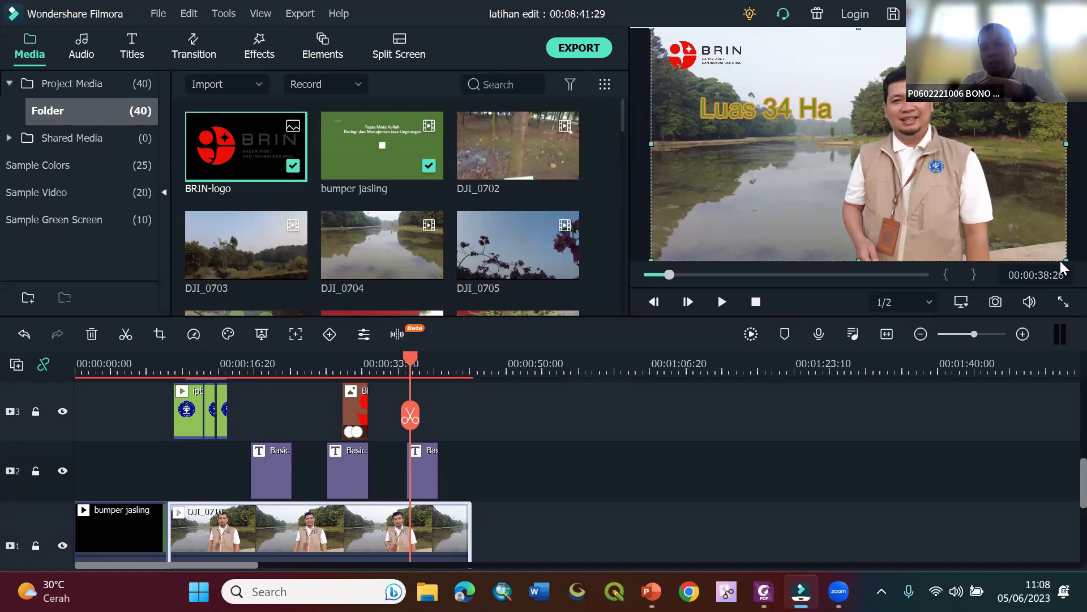
{"action": "left_click_drag", "start_coordinate": [1066, 259], "coordinate": [1067, 289]}
{"action": "left_click_drag", "start_coordinate": [993, 223], "coordinate": [990, 198]}
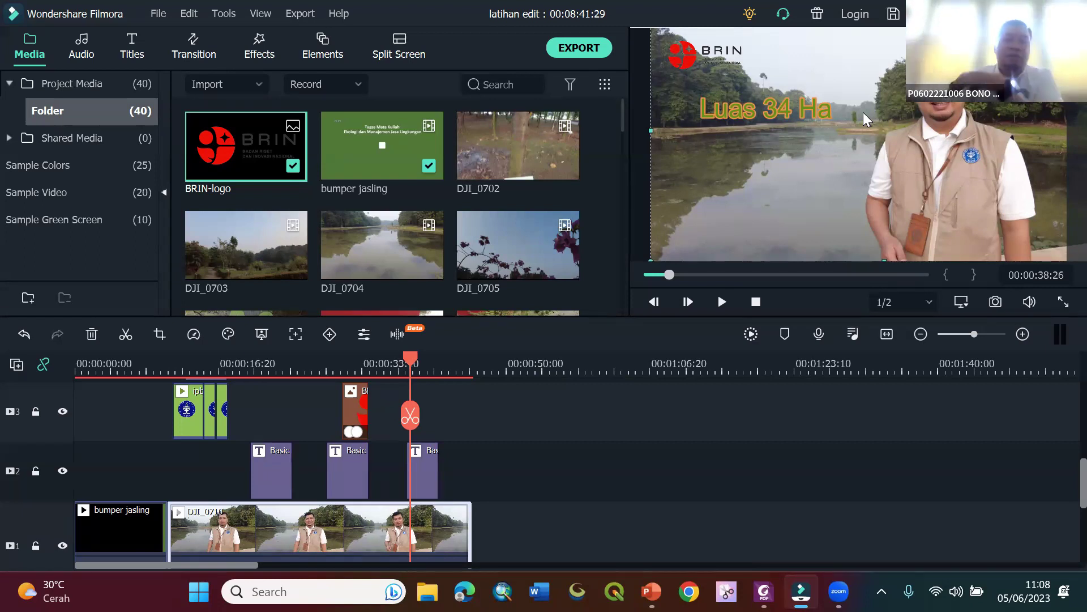
- Browse the project media folder down to its last items, including the recordings, suling and videoplayback_2
{"action": "scroll", "coordinate": [535, 238], "scroll_direction": "down", "scroll_amount": 10}
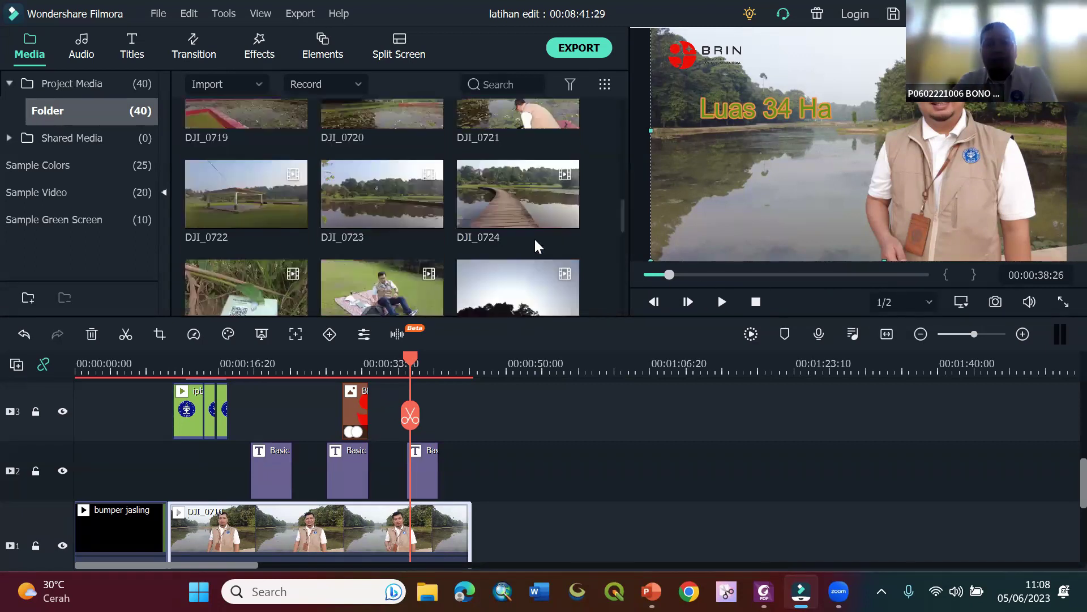
{"action": "scroll", "coordinate": [535, 239], "scroll_direction": "down", "scroll_amount": 4}
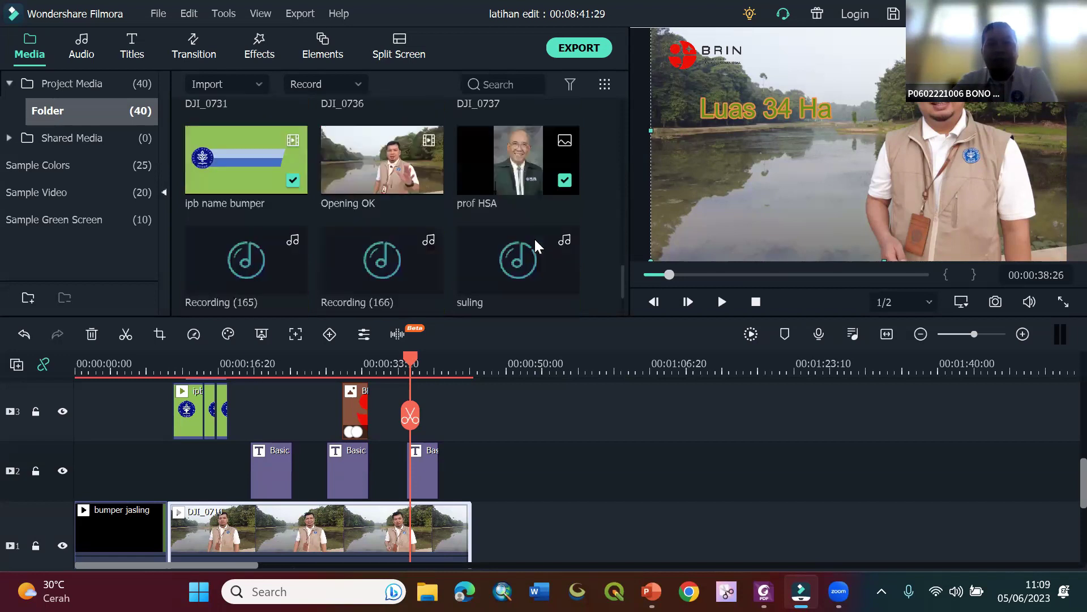
{"action": "scroll", "coordinate": [535, 243], "scroll_direction": "down", "scroll_amount": 2}
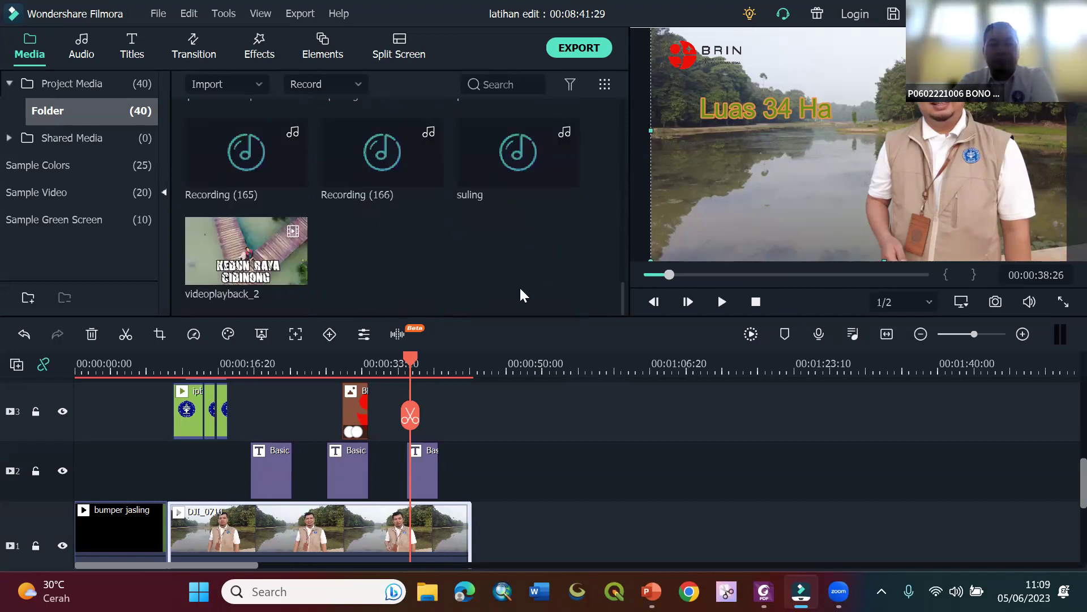
- Add the videoplayback_2 clip to video track 1 directly after the DJI_0710 clip
{"action": "left_click_drag", "start_coordinate": [226, 236], "coordinate": [463, 516]}
{"action": "left_click_drag", "start_coordinate": [357, 355], "coordinate": [238, 354]}
{"action": "left_click_drag", "start_coordinate": [662, 358], "coordinate": [334, 361]}
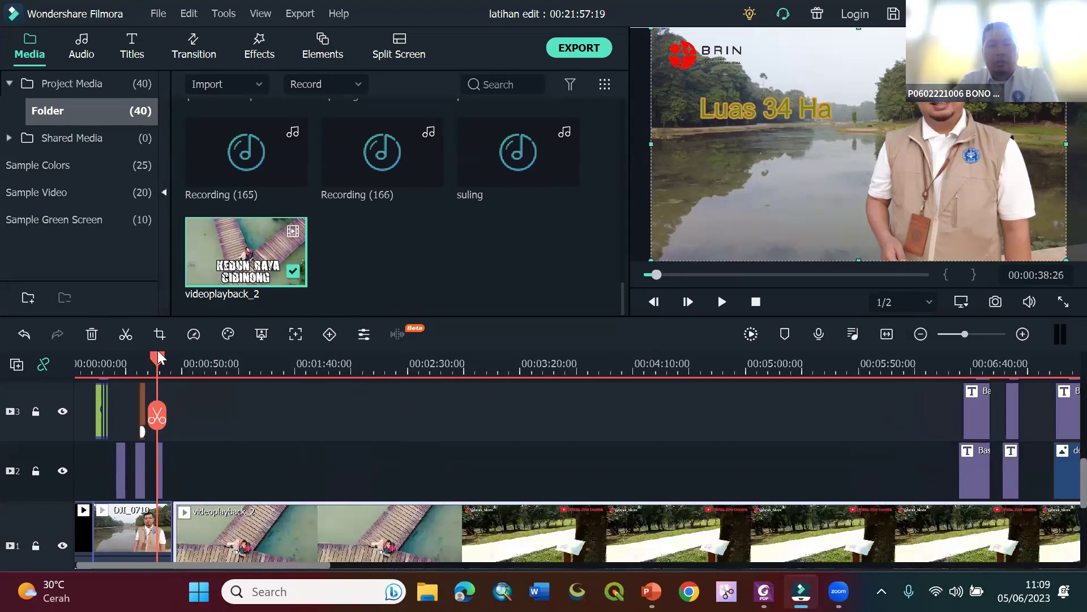
- Split the videoplayback_2 clip at 00:10:25:07 and delete the part before the cut
{"action": "left_click_drag", "start_coordinate": [176, 358], "coordinate": [638, 364]}
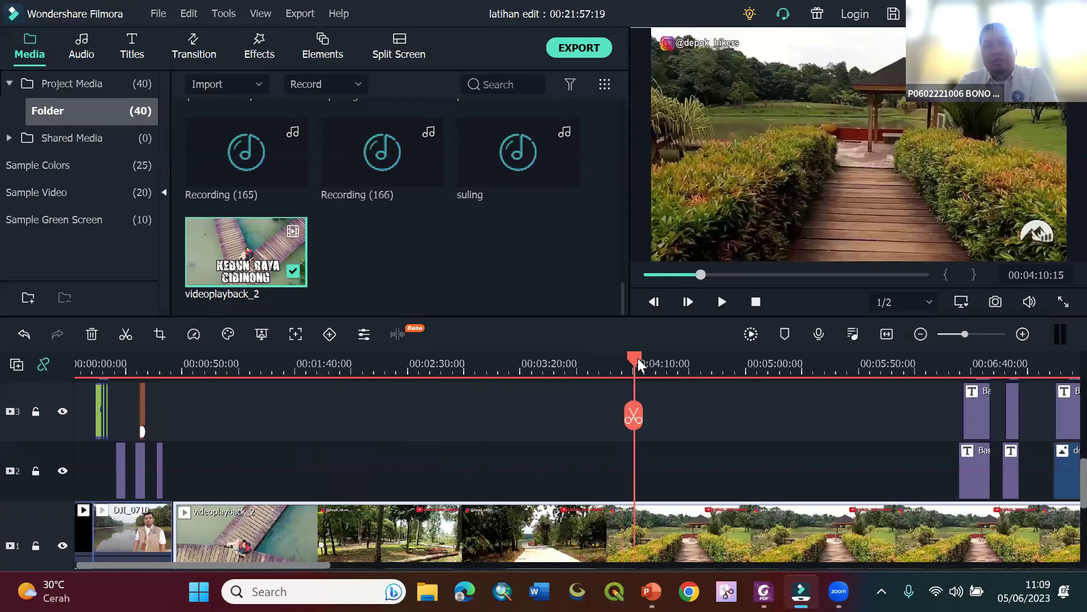
{"action": "key", "text": "ctrl+minus"}
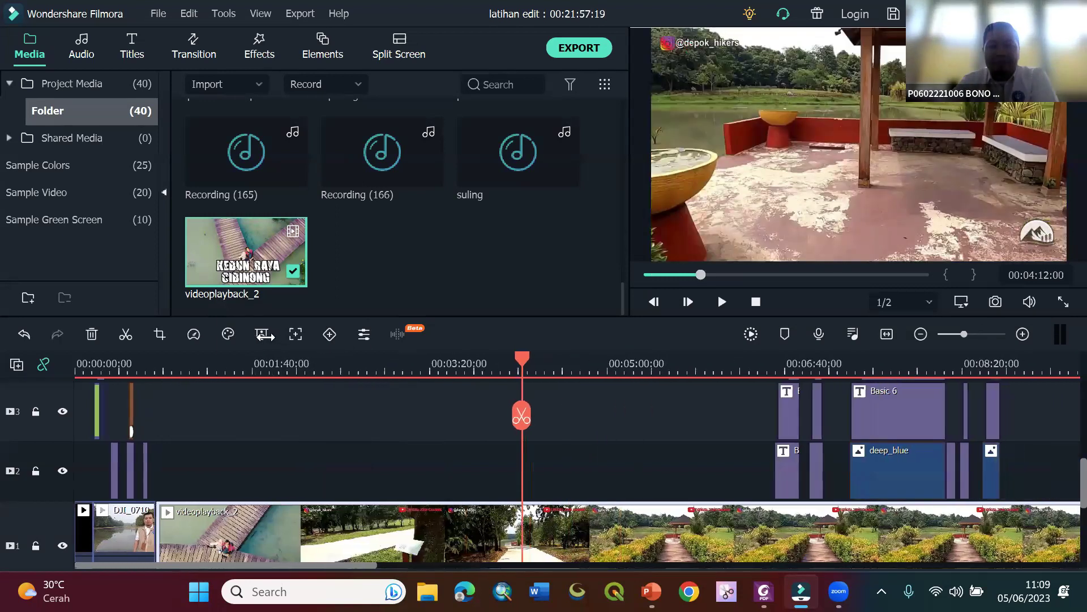
{"action": "key", "text": "ctrl+minus"}
{"action": "key", "text": "ctrl+minus"}
{"action": "key", "text": "ctrl+minus"}
{"action": "key", "text": "ctrl+minus"}
{"action": "left_click_drag", "start_coordinate": [238, 360], "coordinate": [460, 362]}
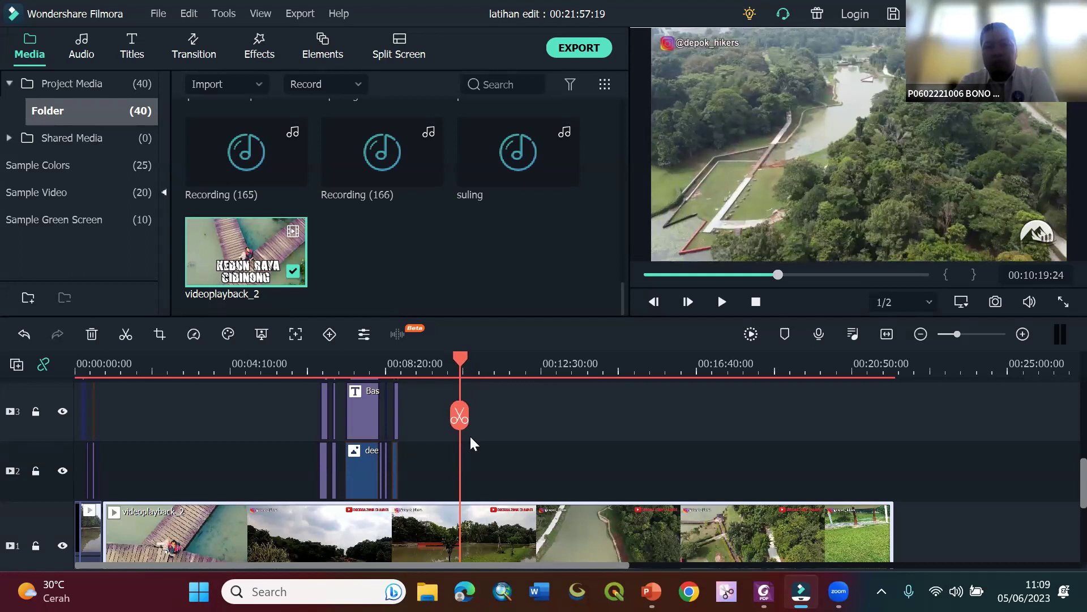
{"action": "left_click_drag", "start_coordinate": [459, 422], "coordinate": [468, 523]}
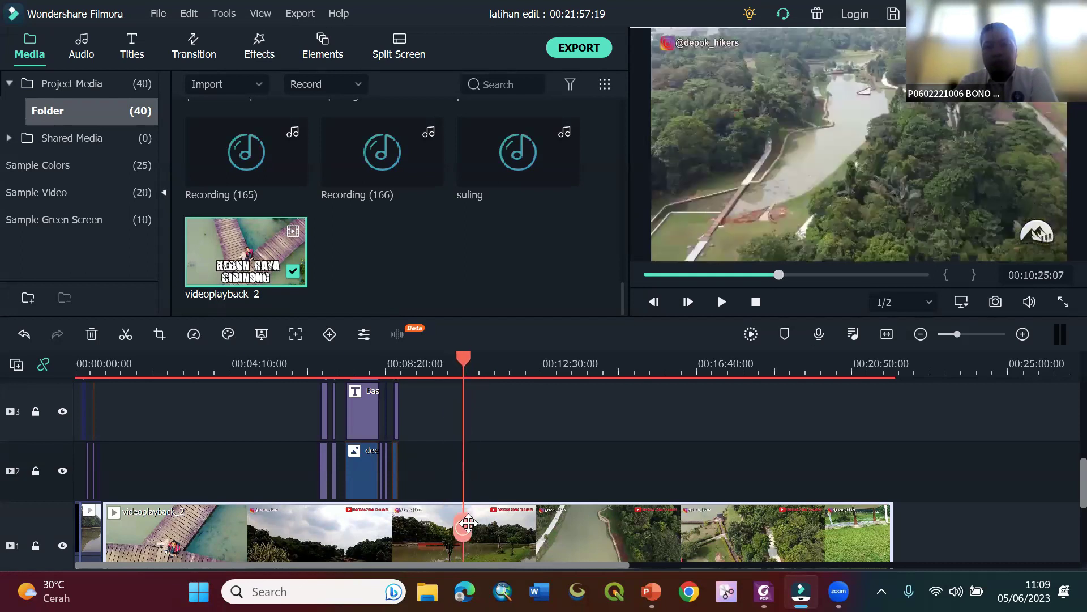
{"action": "left_click", "coordinate": [468, 532]}
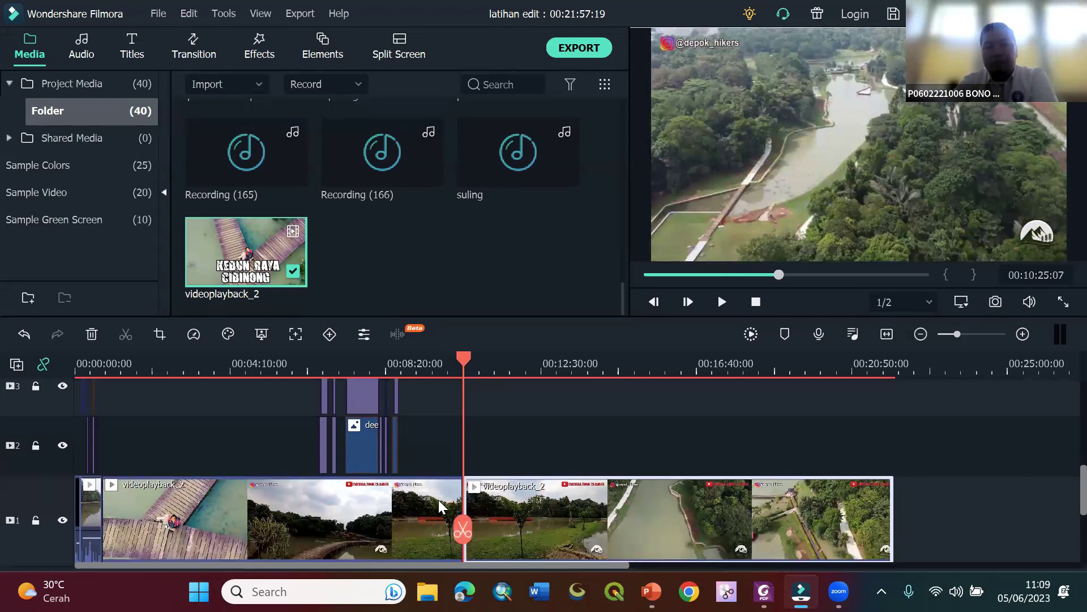
{"action": "left_click", "coordinate": [358, 518]}
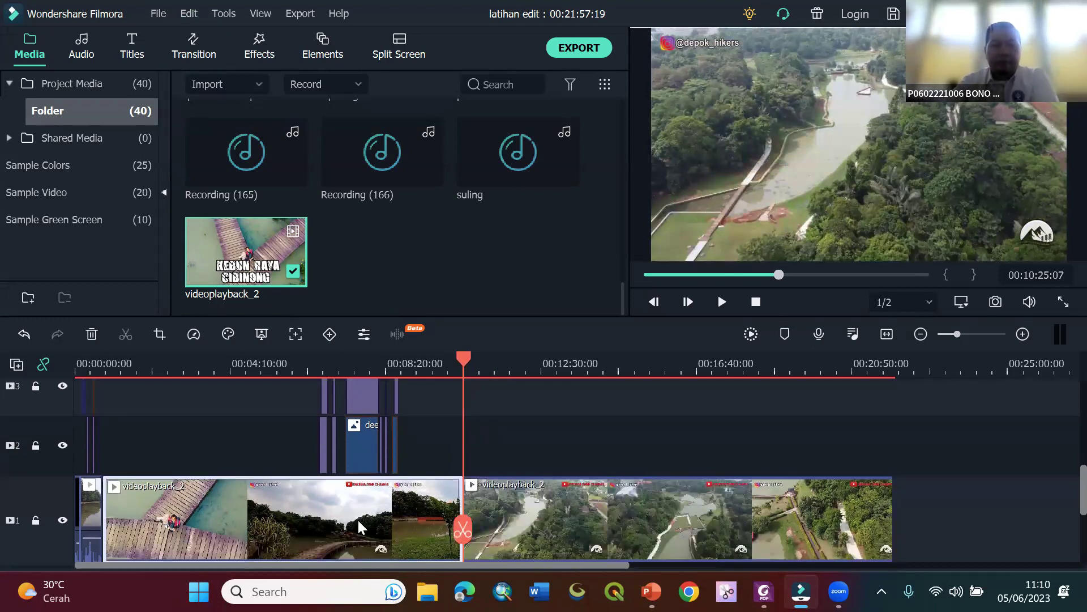
{"action": "key", "text": "Delete"}
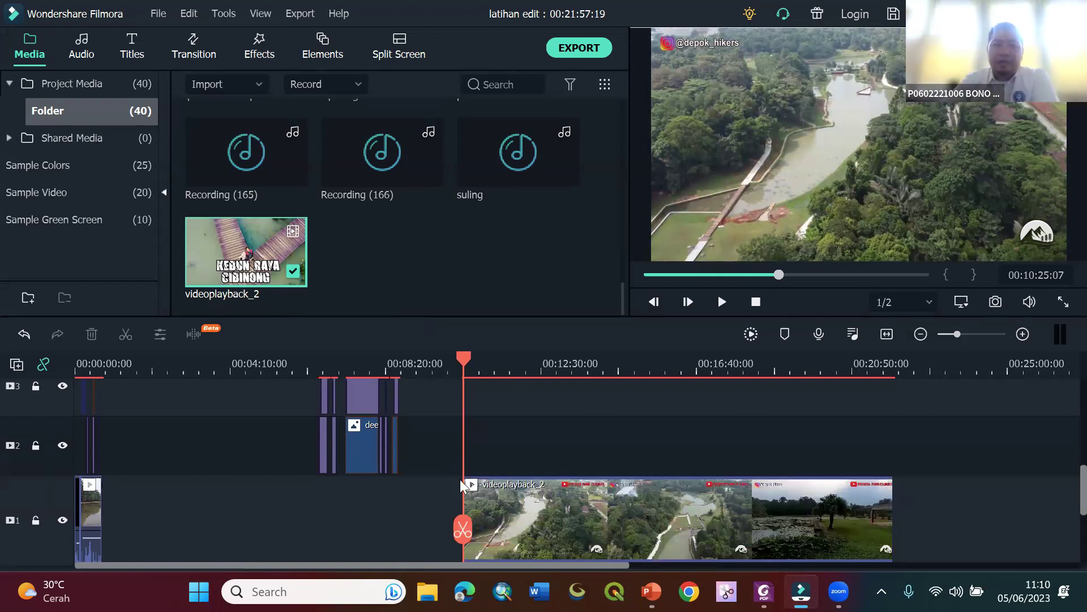
- Split the remaining videoplayback_2 footage at 00:10:58:00 and delete the part after the cut
{"action": "scroll", "coordinate": [487, 424], "scroll_direction": "down", "scroll_amount": 1}
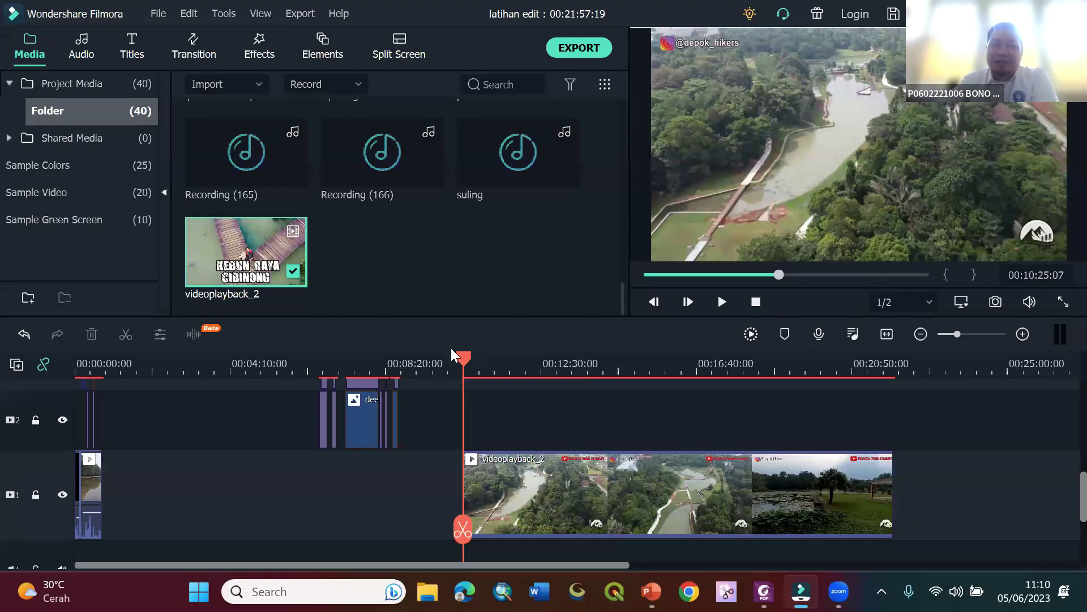
{"action": "mouse_move", "coordinate": [494, 353]}
{"action": "left_mouse_down"}
{"action": "mouse_move", "coordinate": [512, 355]}
{"action": "mouse_move", "coordinate": [484, 355]}
{"action": "left_mouse_up"}
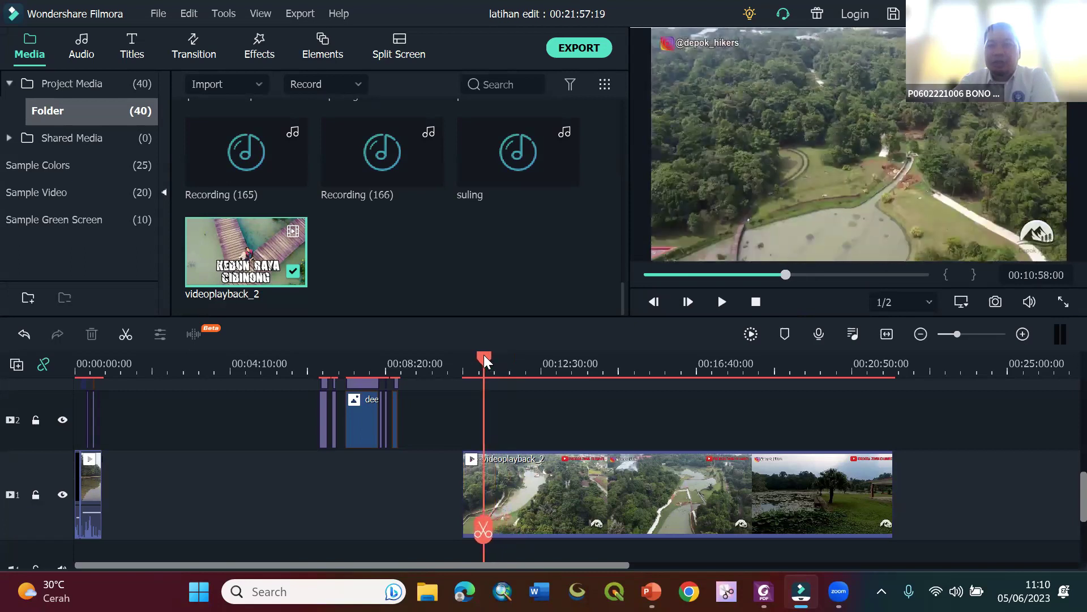
{"action": "left_click", "coordinate": [486, 528]}
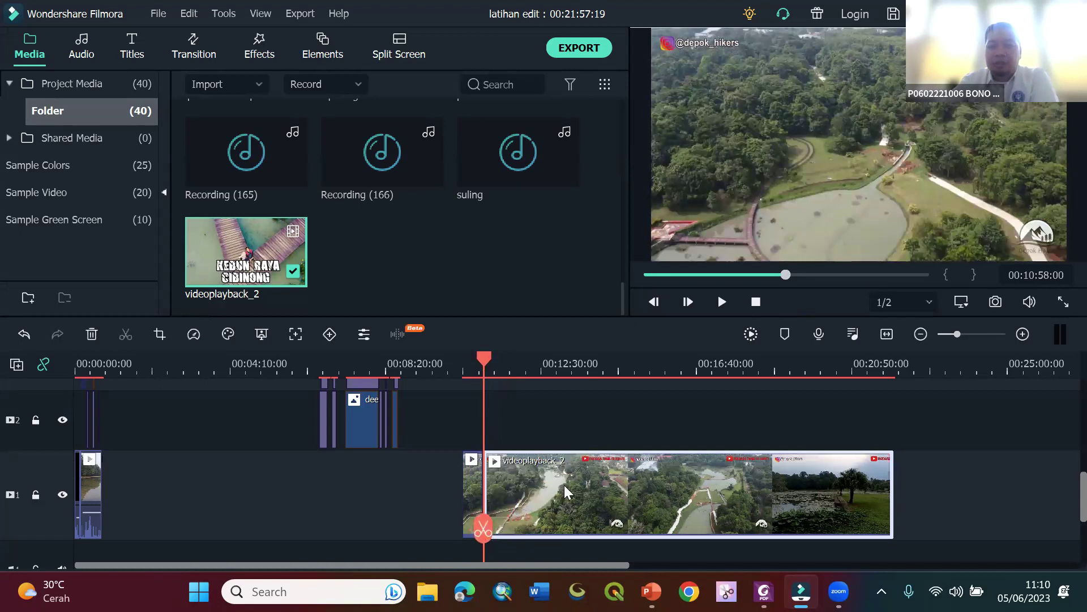
{"action": "key", "text": "Delete"}
- Move the short videoplayback_2 segment on track 1 so it directly follows the DJI_0710 clip
{"action": "left_click_drag", "start_coordinate": [468, 475], "coordinate": [110, 462]}
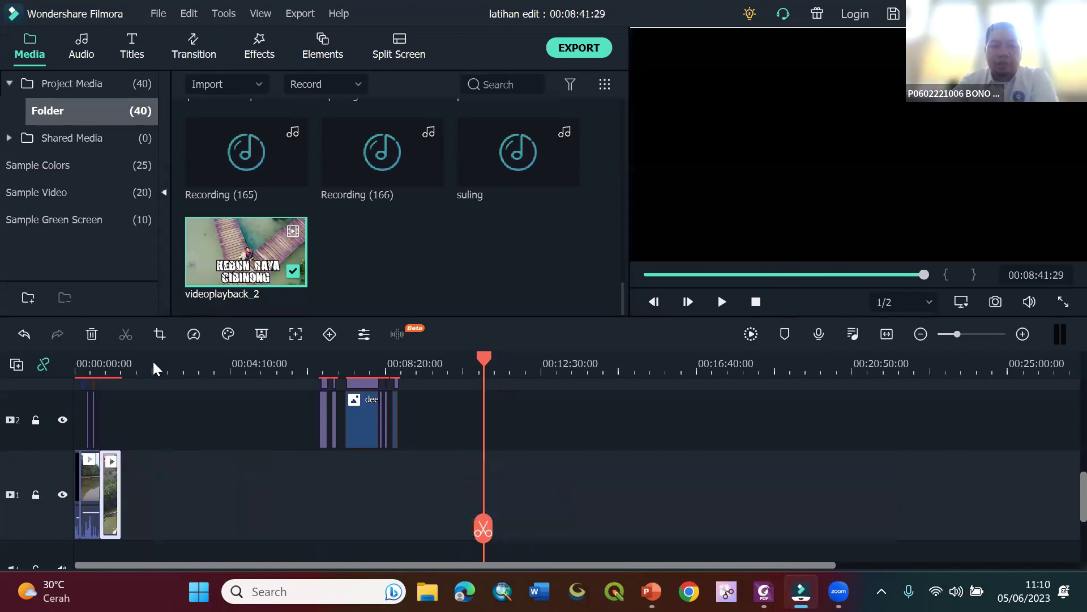
{"action": "left_click", "coordinate": [92, 361]}
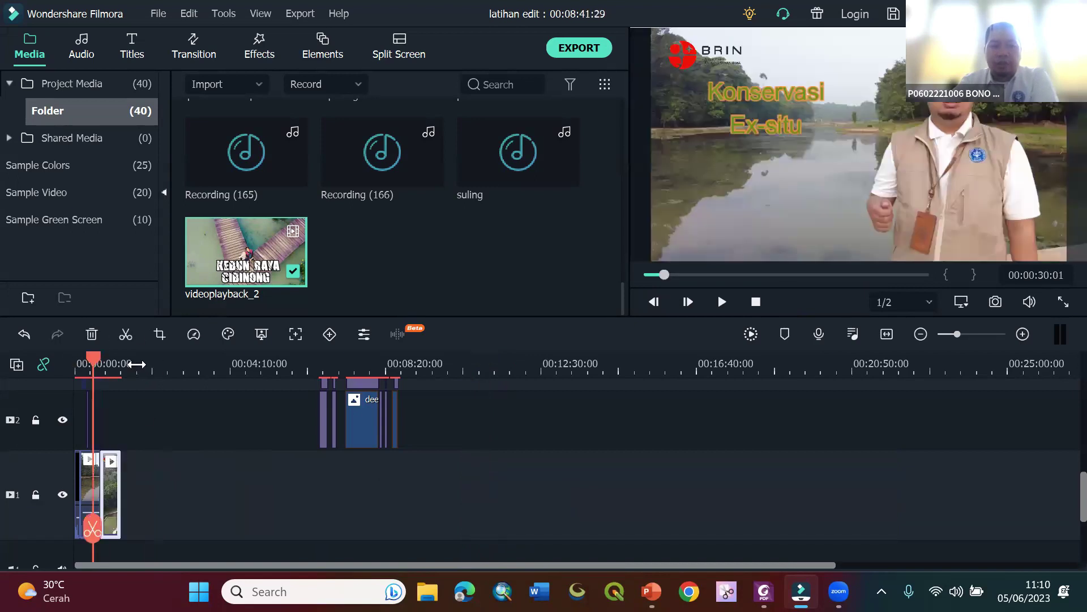
{"action": "scroll", "coordinate": [418, 366], "scroll_direction": "up", "scroll_amount": 3}
{"action": "scroll", "coordinate": [418, 366], "scroll_direction": "up", "scroll_amount": 2}
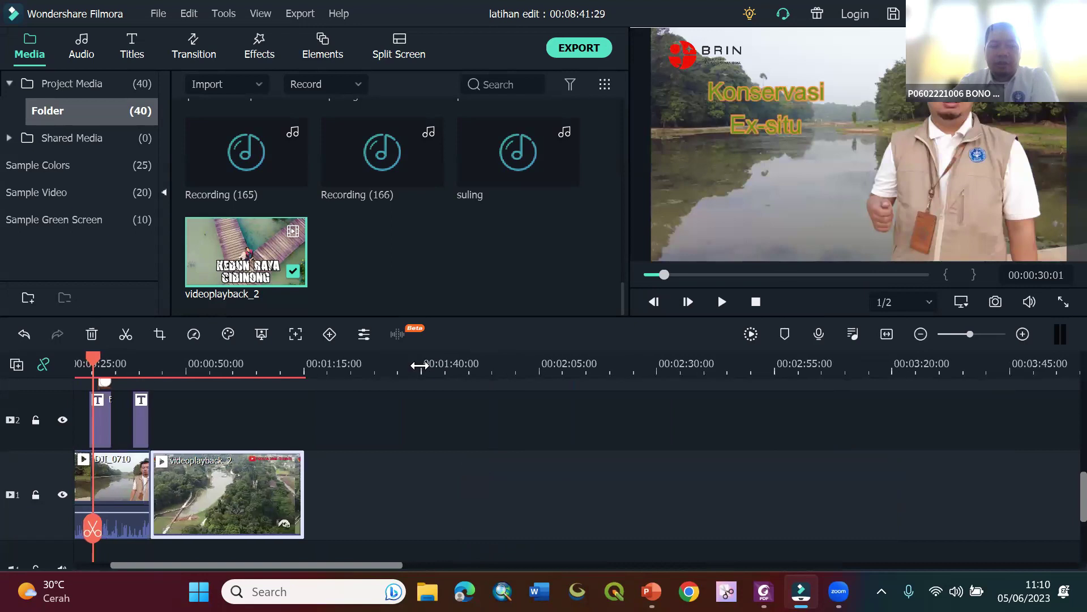
{"action": "left_click", "coordinate": [360, 561]}
{"action": "scroll", "coordinate": [336, 556], "scroll_direction": "down", "scroll_amount": 1}
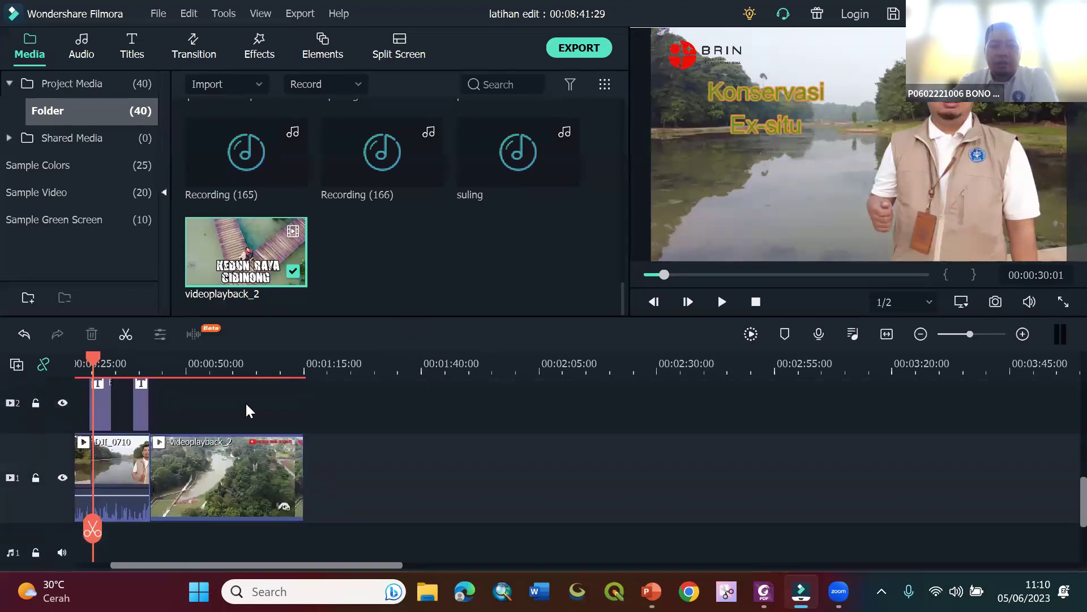
- Preview the aerial segment at 00:00:49:12 and delete the BRIN-logo overlay from video track 6
{"action": "left_click", "coordinate": [182, 363]}
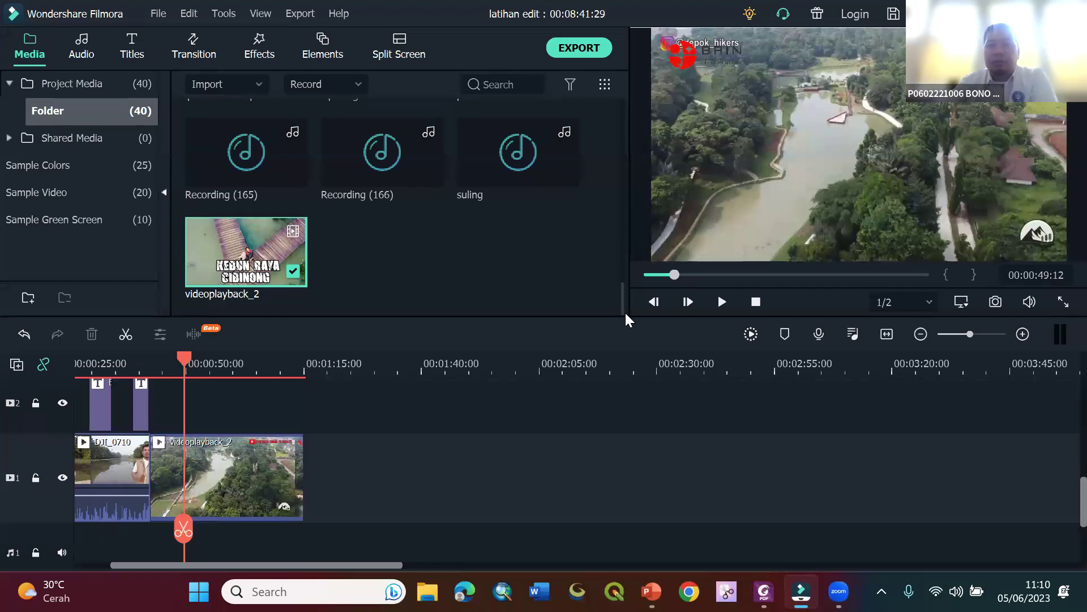
{"action": "scroll", "coordinate": [400, 468], "scroll_direction": "up", "scroll_amount": 5}
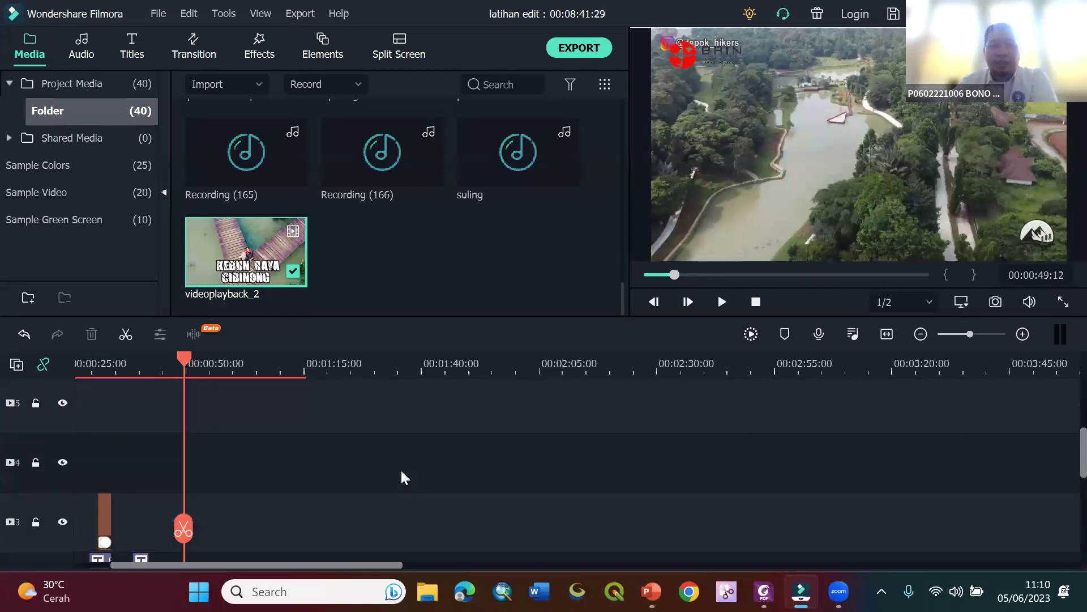
{"action": "left_click", "coordinate": [389, 493]}
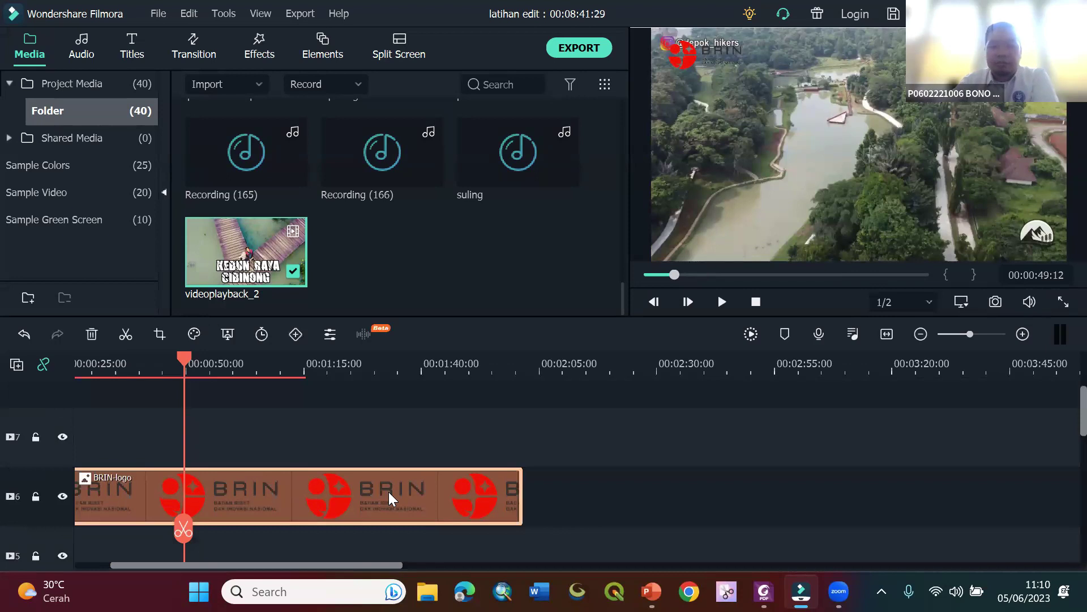
{"action": "key", "text": "Delete"}
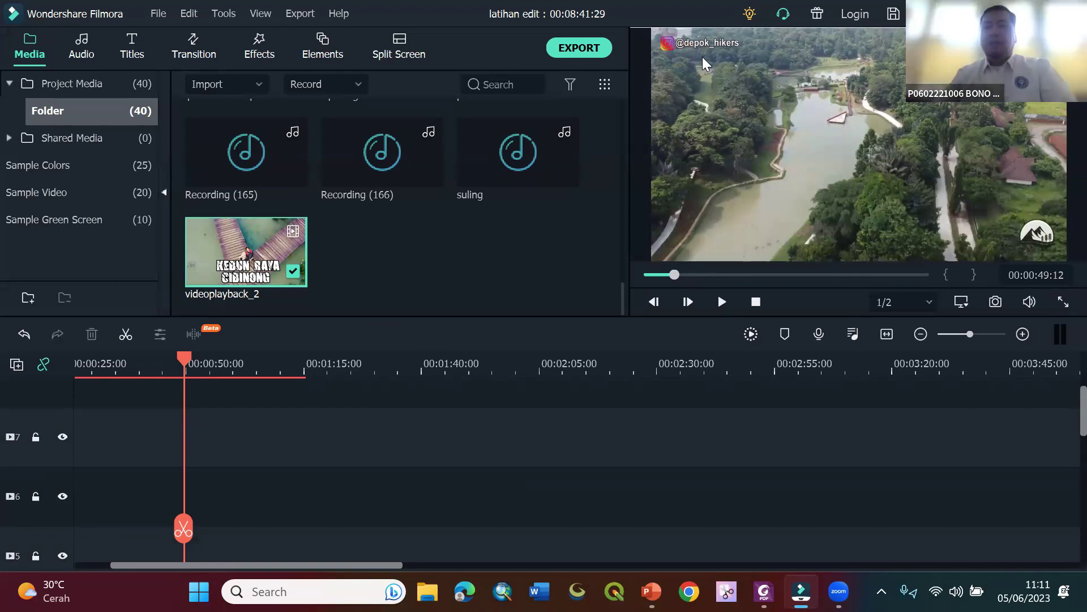
- Enlarge and shift the videoplayback_2 picture in the preview to push the channel name and watermark out of the frame
{"action": "left_click", "coordinate": [860, 145]}
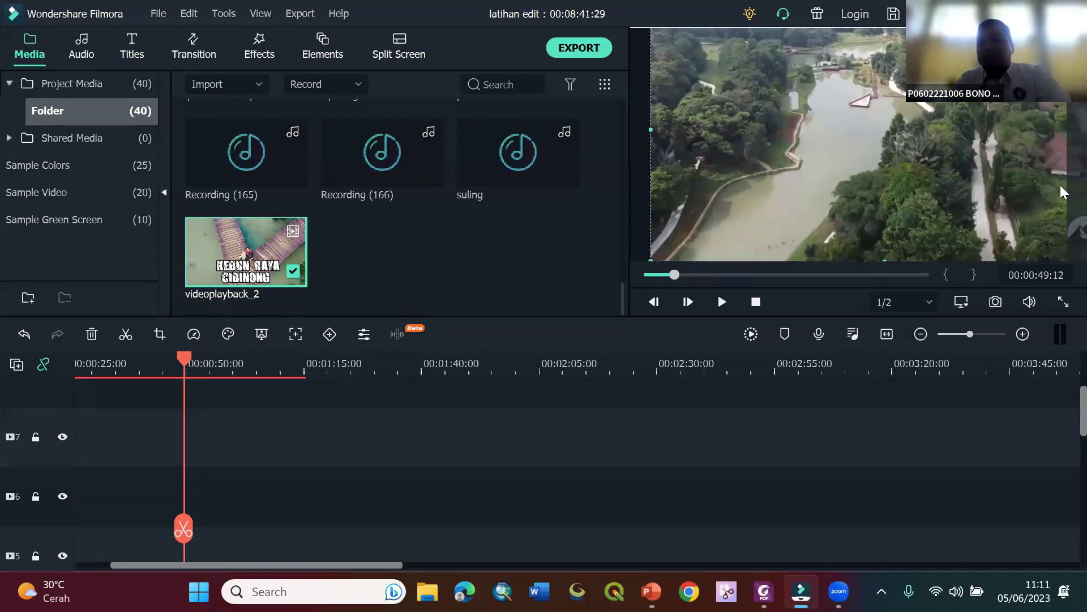
{"action": "scroll", "coordinate": [236, 437], "scroll_direction": "down", "scroll_amount": 5}
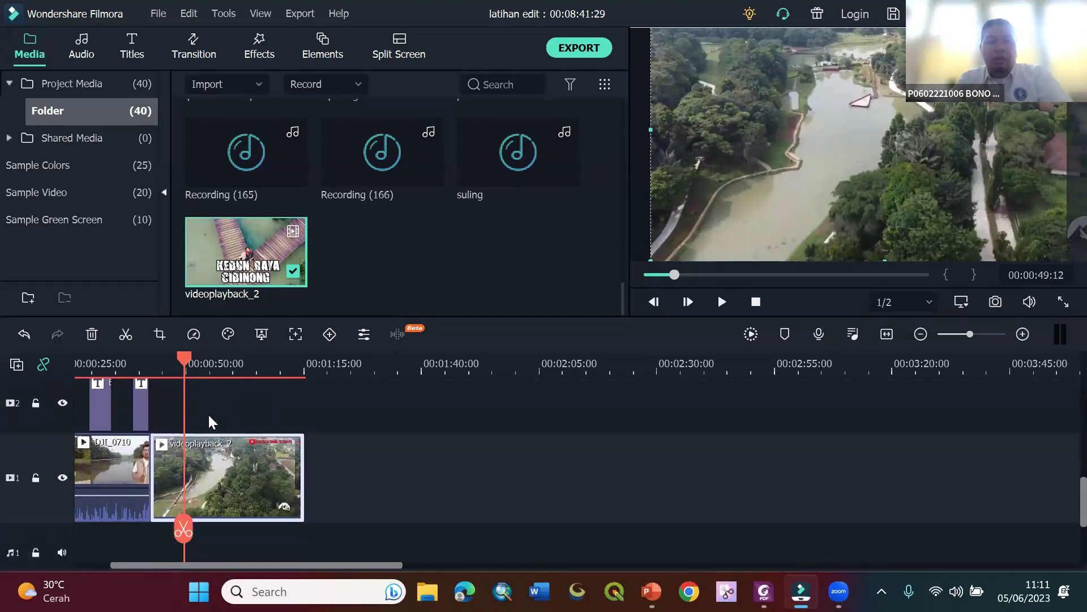
{"action": "scroll", "coordinate": [187, 401], "scroll_direction": "up", "scroll_amount": 1}
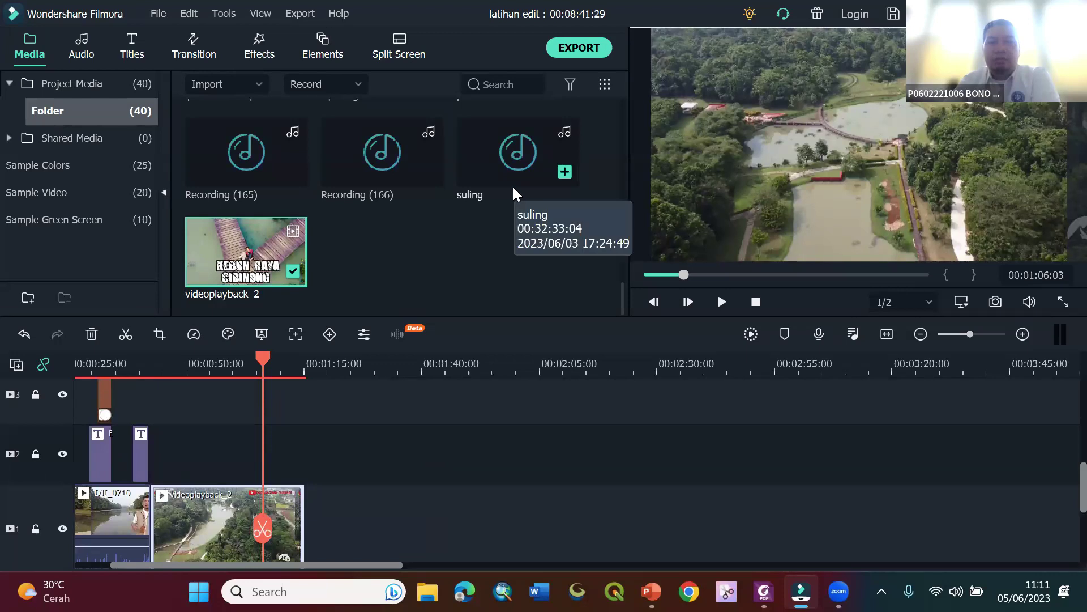
- Add the DJI_0721 clip to video track 1 a short gap after the videoplayback_2 segment
{"action": "scroll", "coordinate": [514, 188], "scroll_direction": "up", "scroll_amount": 3}
{"action": "scroll", "coordinate": [513, 187], "scroll_direction": "up", "scroll_amount": 5}
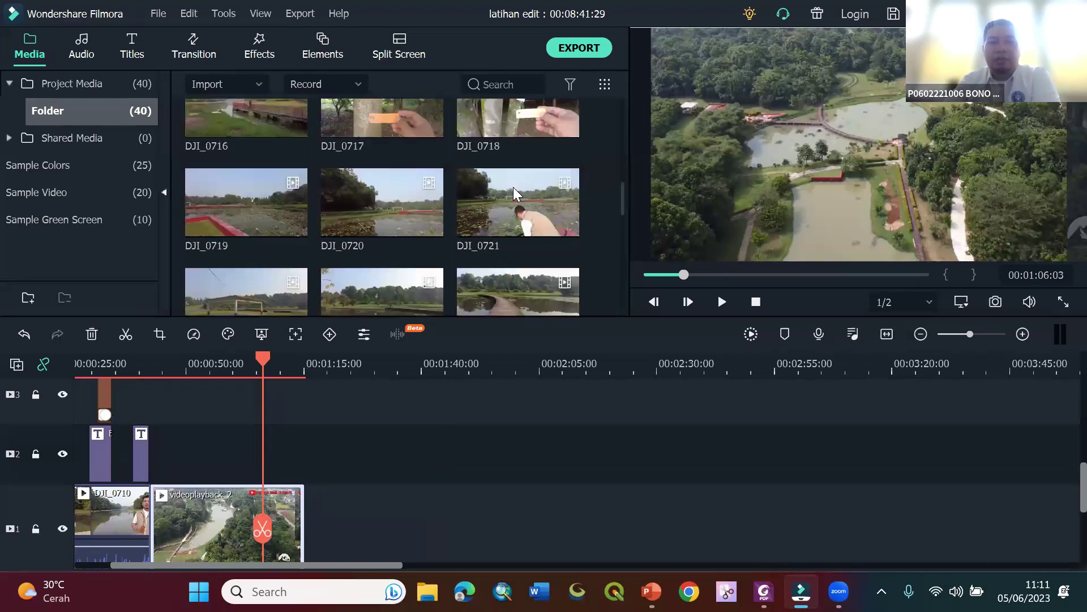
{"action": "scroll", "coordinate": [513, 187], "scroll_direction": "down", "scroll_amount": 3}
{"action": "left_click_drag", "start_coordinate": [518, 191], "coordinate": [336, 518]}
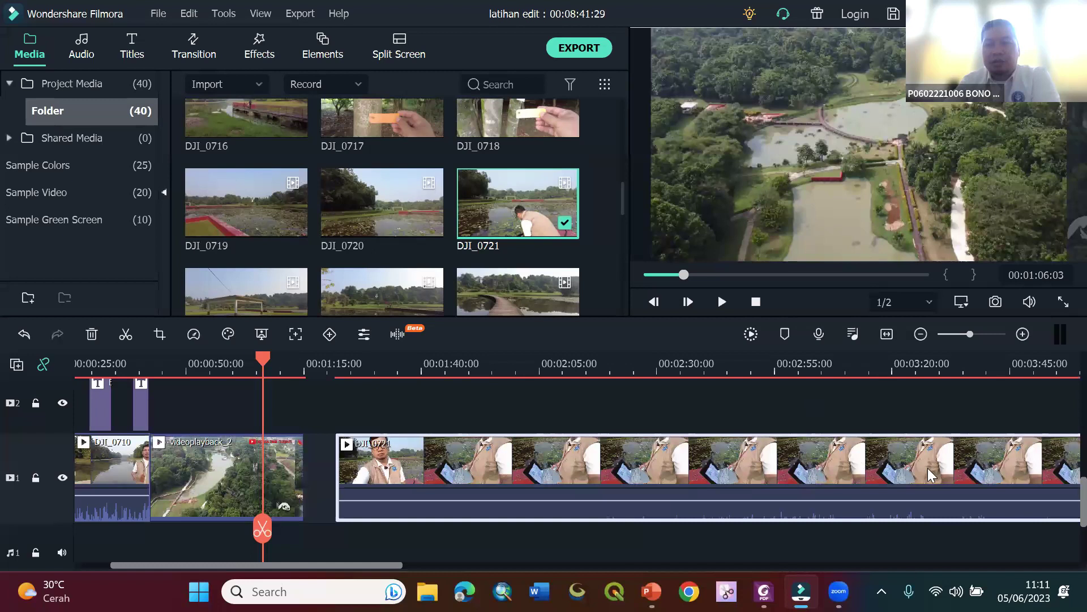
- Play the DJI_0721 clip from about 00:03:40 and again from 00:02:27:25 to check its speech and sound level
{"action": "left_click_drag", "start_coordinate": [386, 564], "coordinate": [464, 549]}
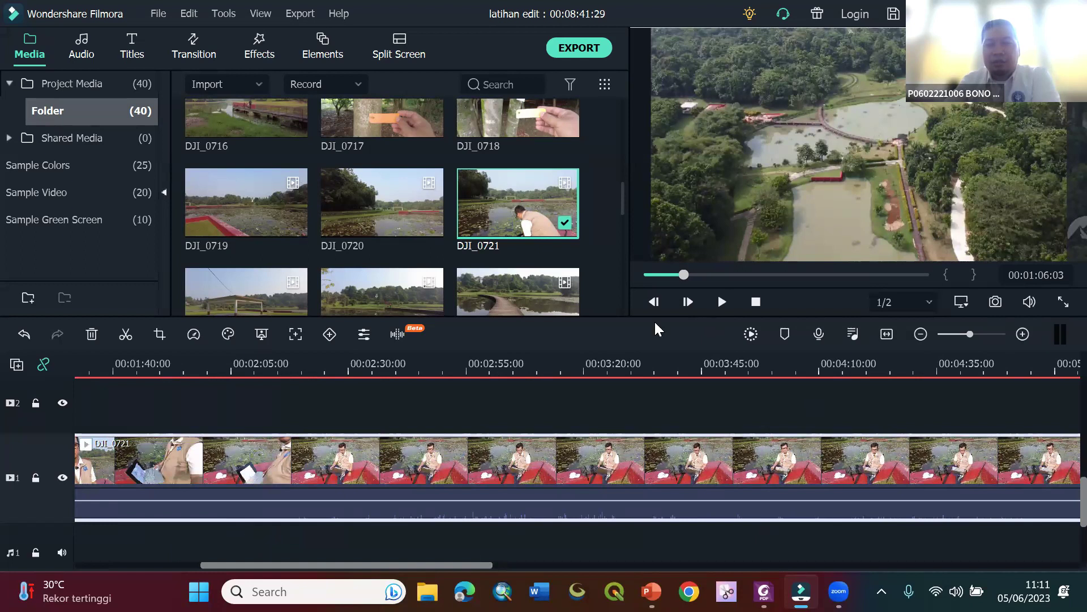
{"action": "left_click", "coordinate": [661, 369]}
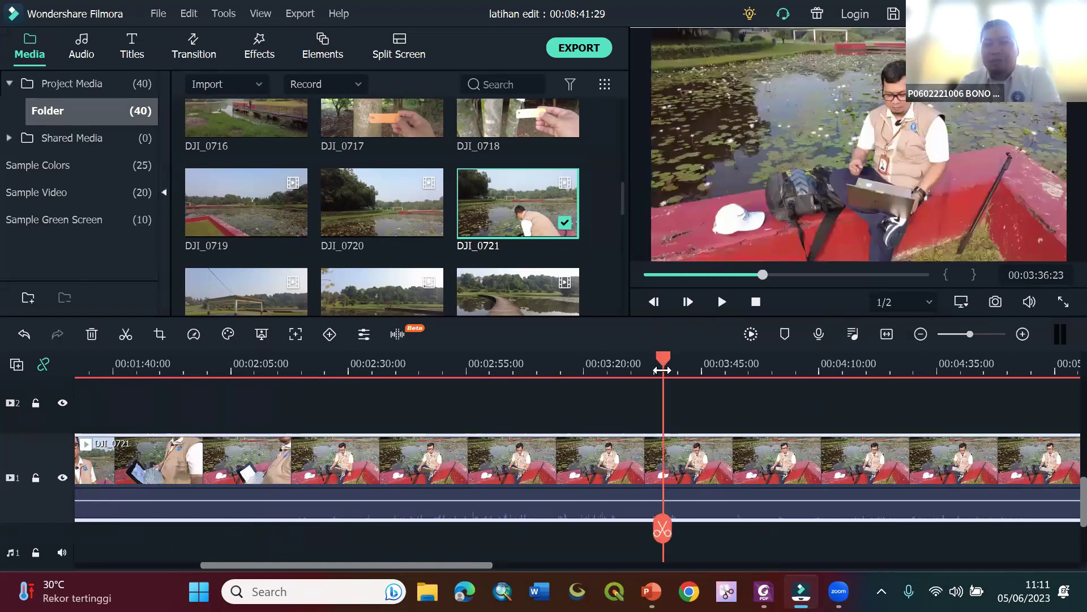
{"action": "left_click_drag", "start_coordinate": [661, 361], "coordinate": [682, 354]}
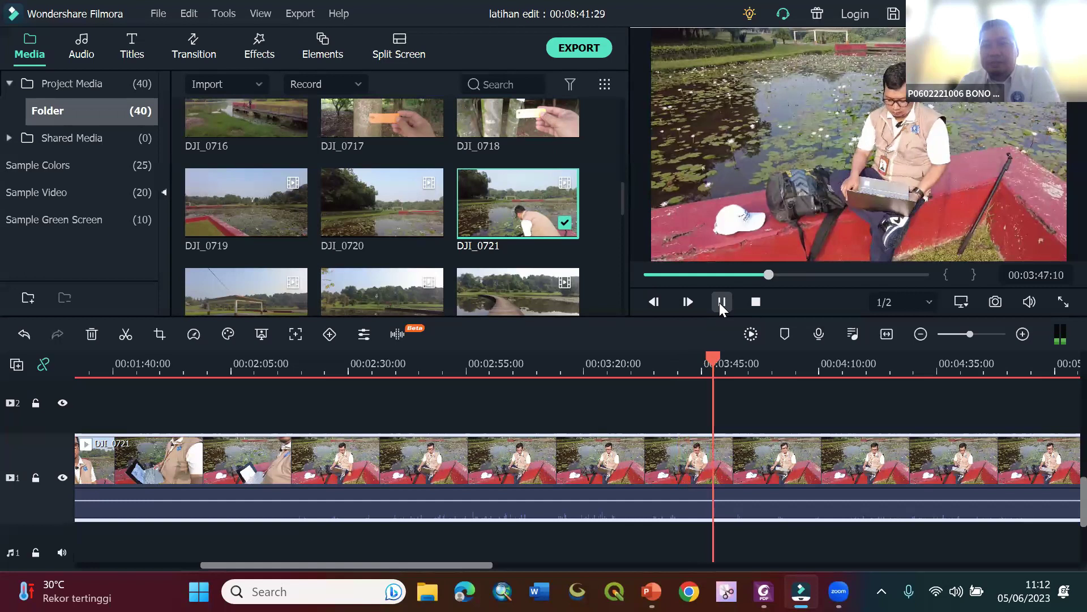
{"action": "left_click", "coordinate": [721, 304]}
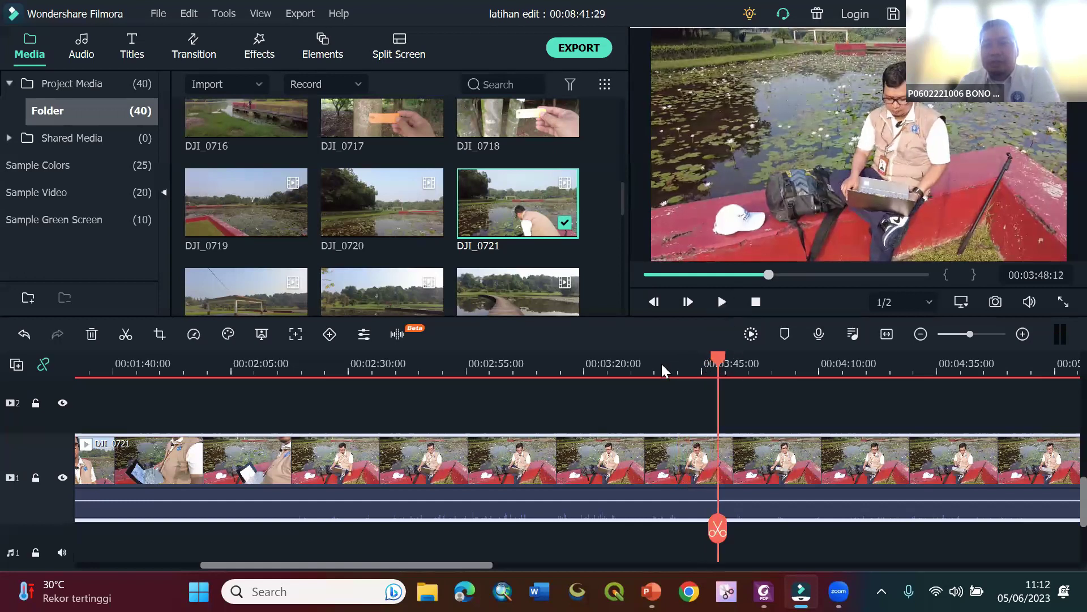
{"action": "left_click", "coordinate": [612, 365]}
{"action": "left_click_drag", "start_coordinate": [595, 369], "coordinate": [339, 406]}
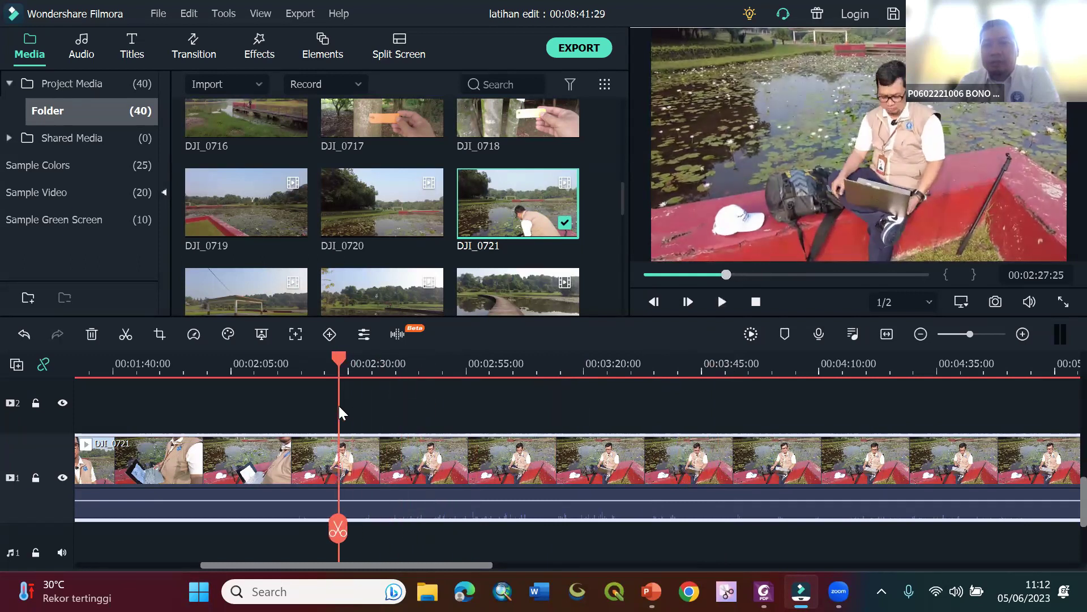
{"action": "left_click", "coordinate": [717, 303]}
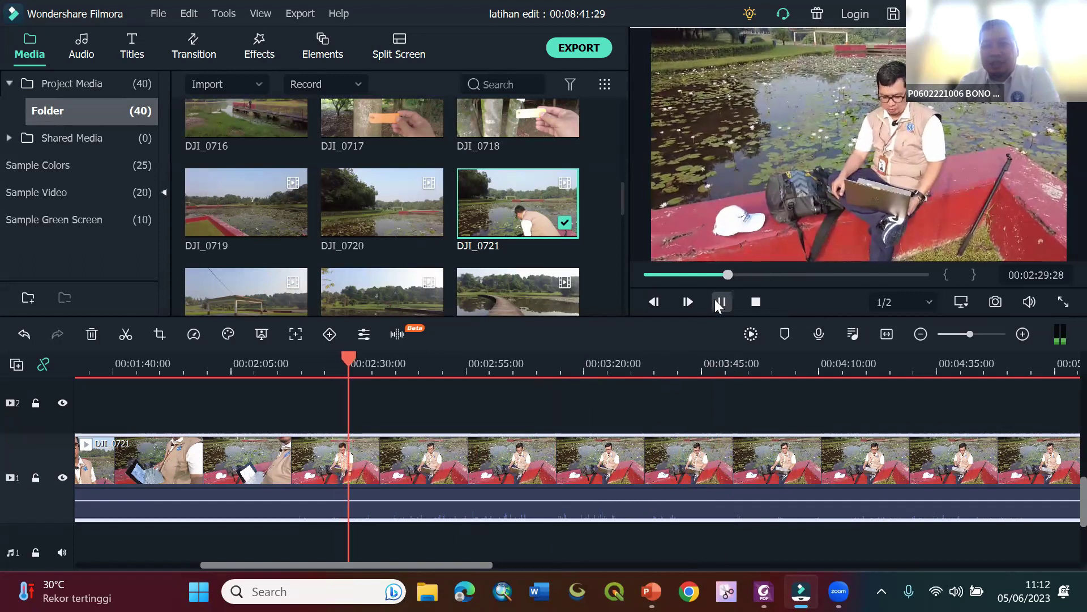
{"action": "left_click", "coordinate": [717, 302]}
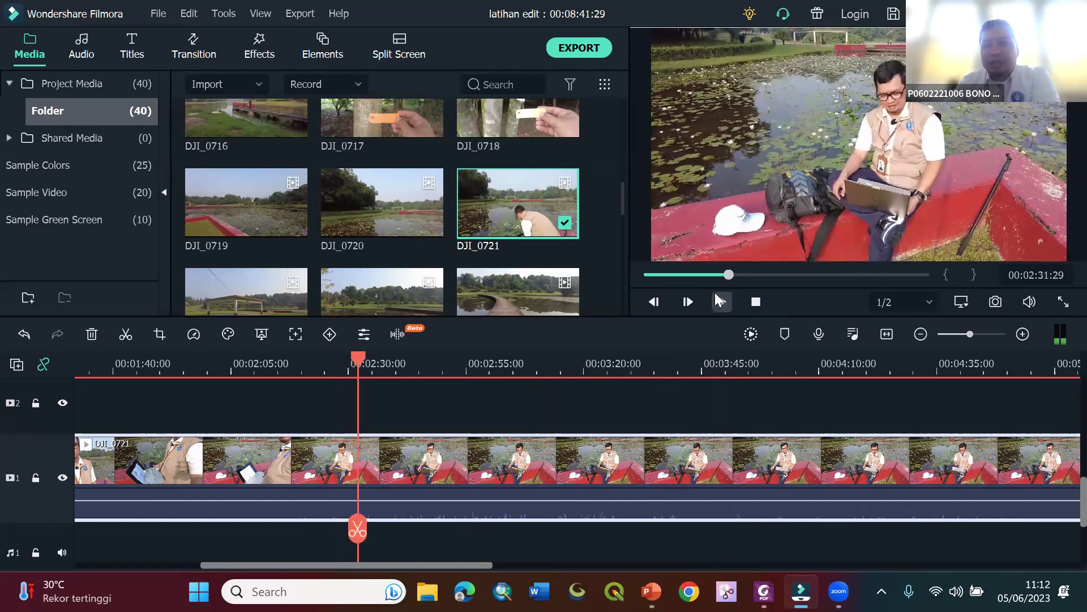
- Set the DJI_0721 clip's audio volume to 10 dB and play it back to check the sound
{"action": "double_click", "coordinate": [618, 486]}
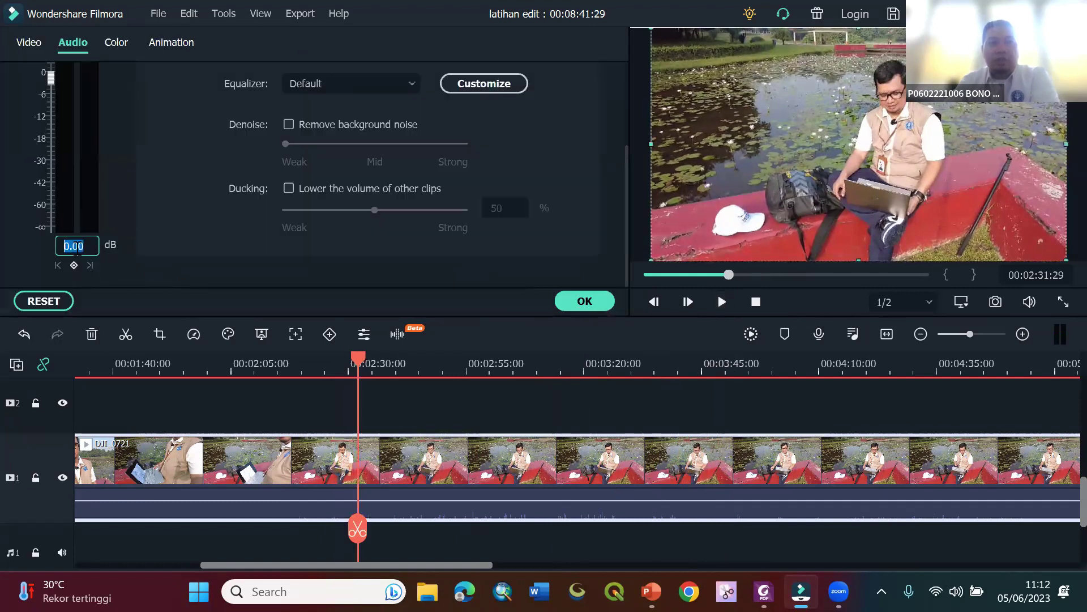
{"action": "type", "text": "10"}
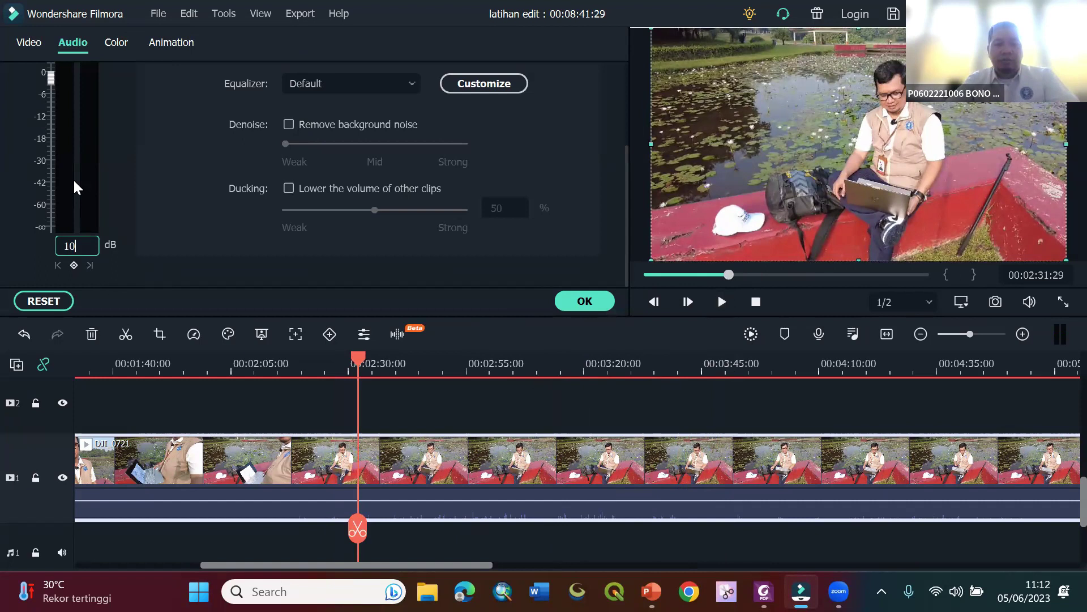
{"action": "key", "text": "Return"}
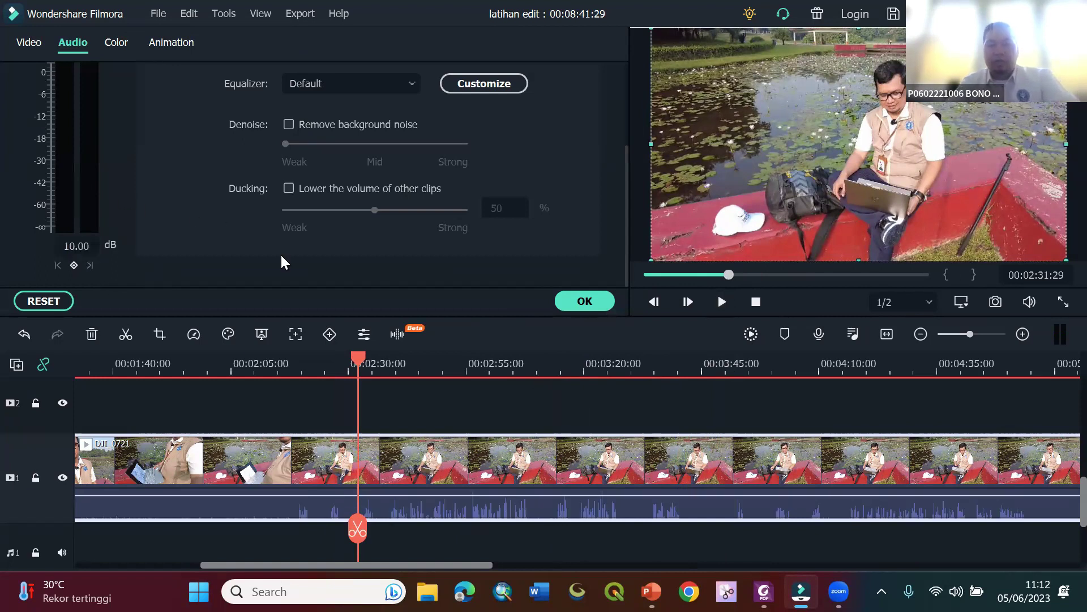
{"action": "left_click", "coordinate": [722, 302]}
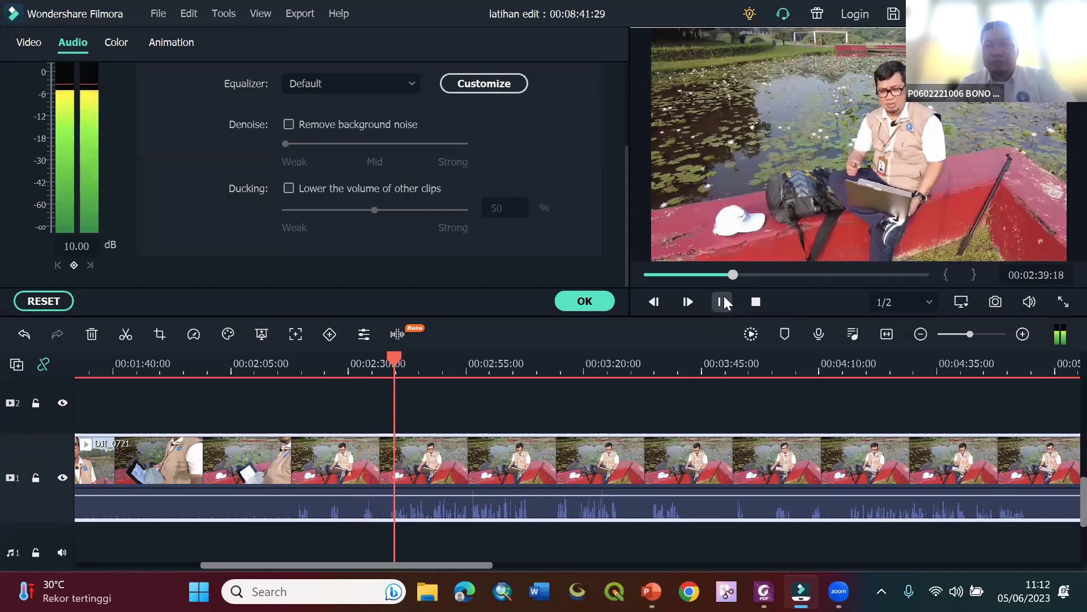
- Stop playback and split the DJI_0721 clip at 00:02:38:03
{"action": "left_click", "coordinate": [724, 300]}
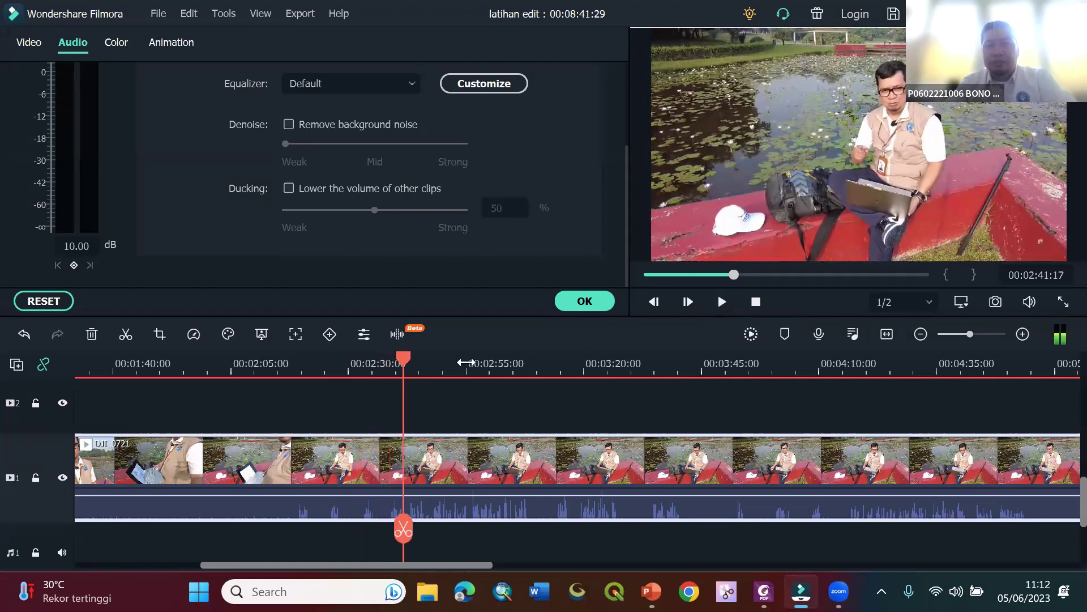
{"action": "left_click_drag", "start_coordinate": [405, 358], "coordinate": [387, 366]}
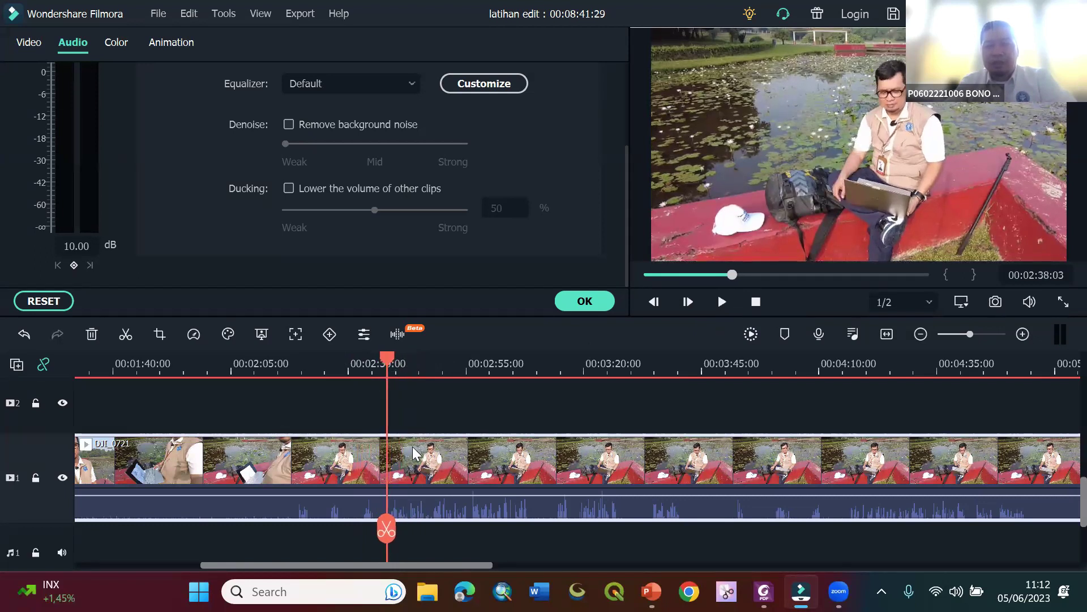
{"action": "left_click", "coordinate": [387, 528]}
- Check the DJI_0721 speech around 00:03:06 and split the clip again at 00:03:08:19
{"action": "left_click_drag", "start_coordinate": [389, 354], "coordinate": [520, 362]}
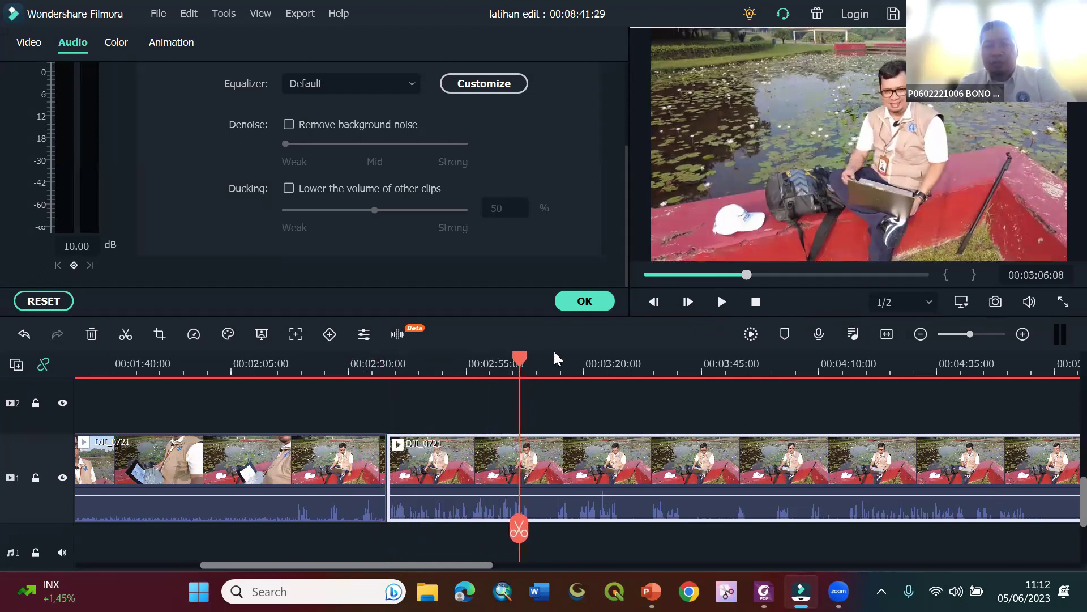
{"action": "left_click", "coordinate": [720, 304]}
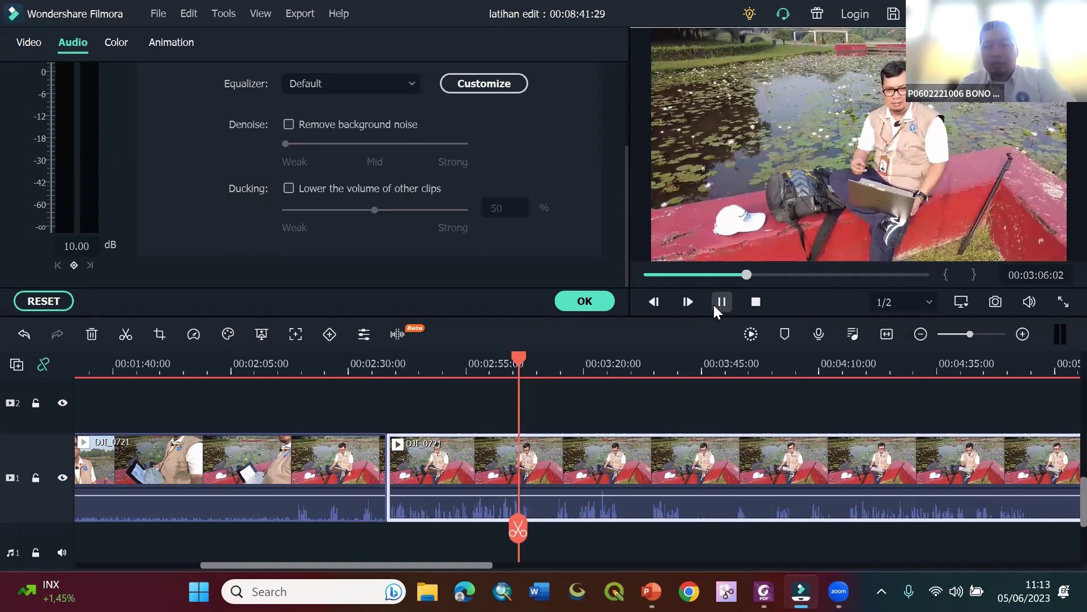
{"action": "left_click", "coordinate": [720, 303]}
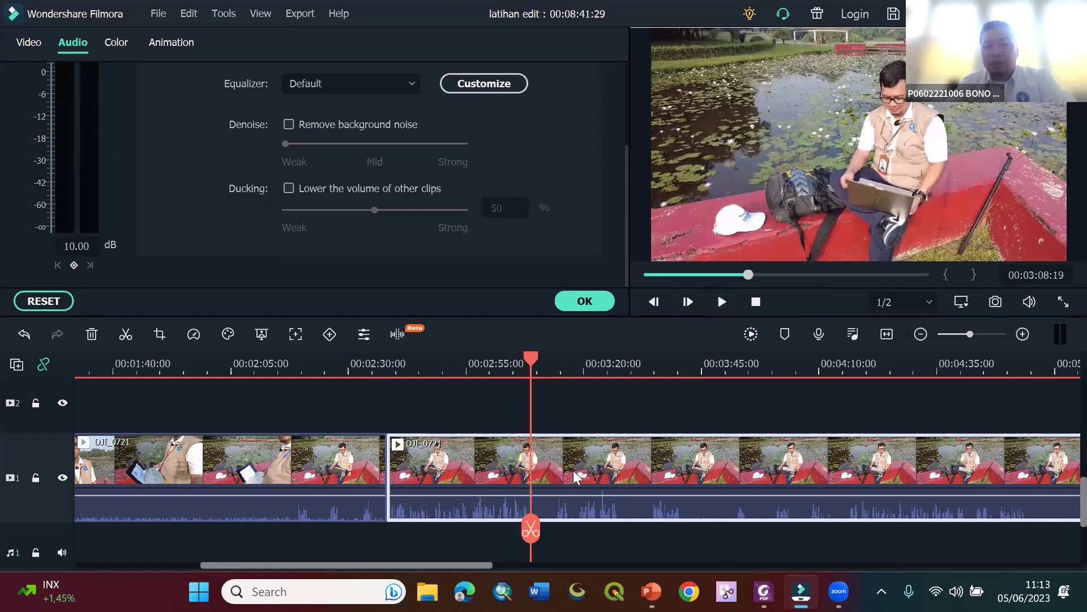
{"action": "left_click", "coordinate": [531, 533]}
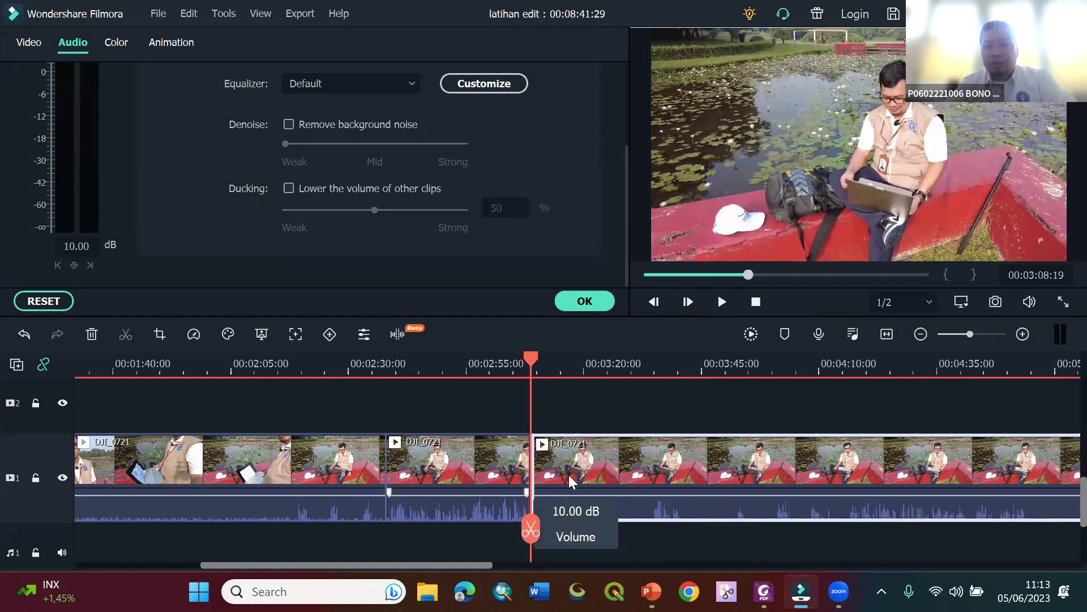
- Delete the DJI_0721 parts after and before the middle segment, keeping only 00:02:38:03 to 00:03:08:19
{"action": "key", "text": "Delete"}
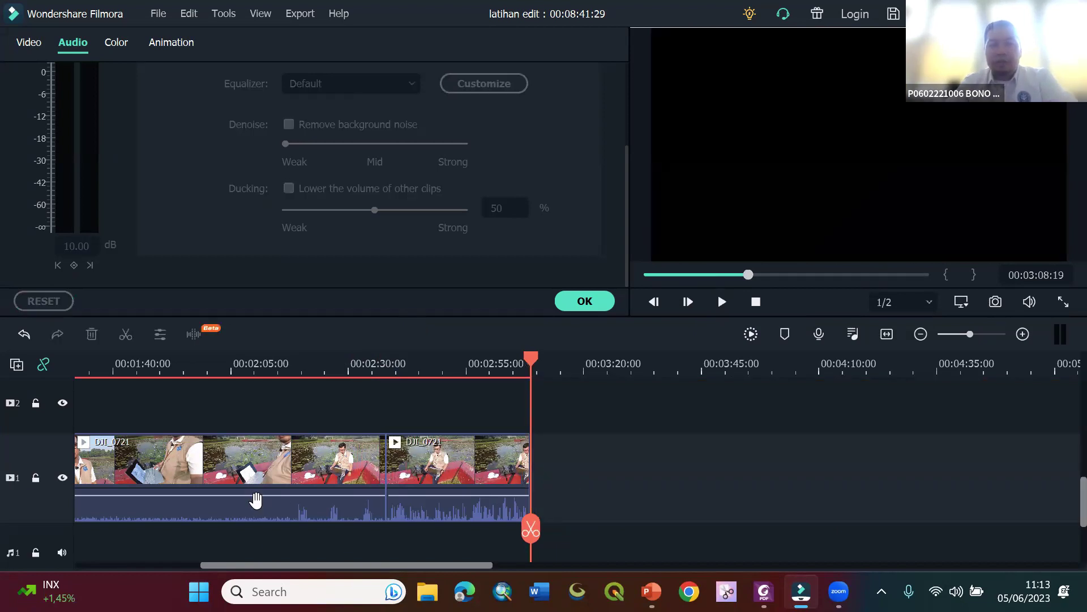
{"action": "left_click", "coordinate": [277, 456]}
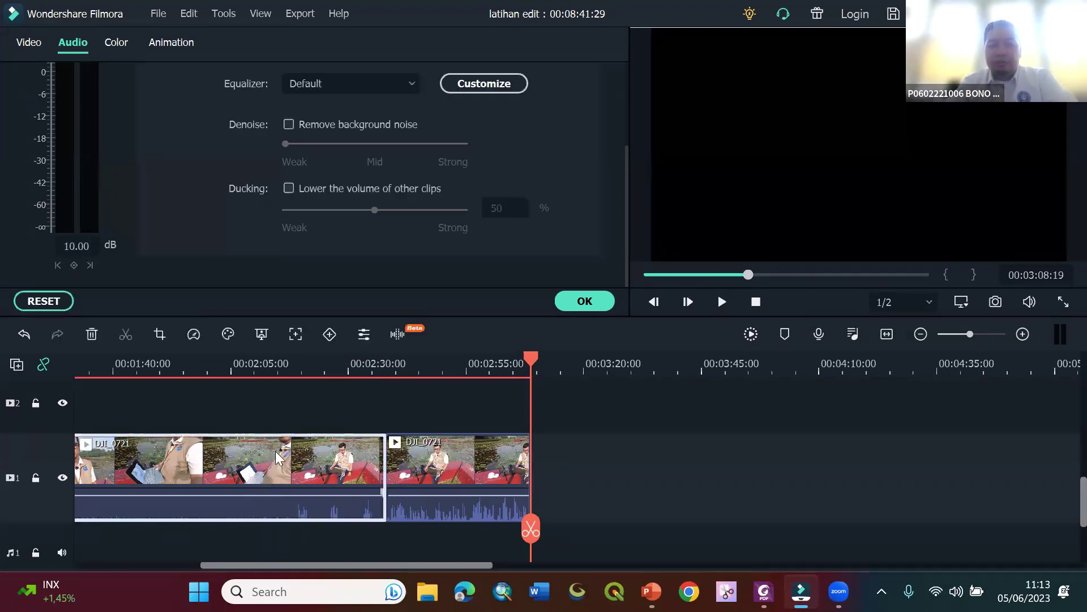
{"action": "key", "text": "Delete"}
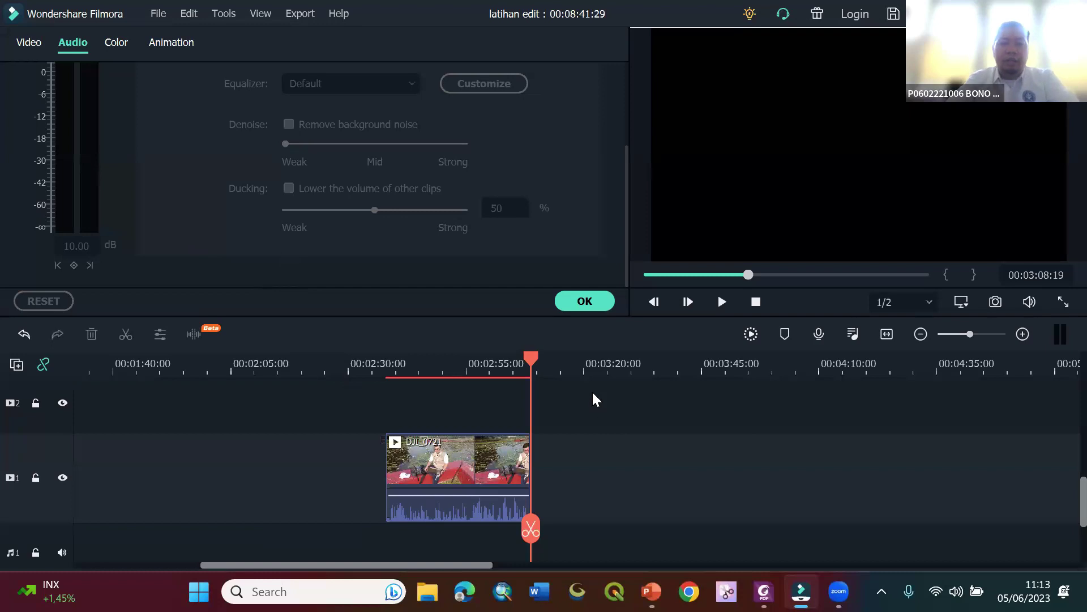
- Detach the audio from the remaining DJI_0721 segment
{"action": "scroll", "coordinate": [626, 364], "scroll_direction": "down", "scroll_amount": 2}
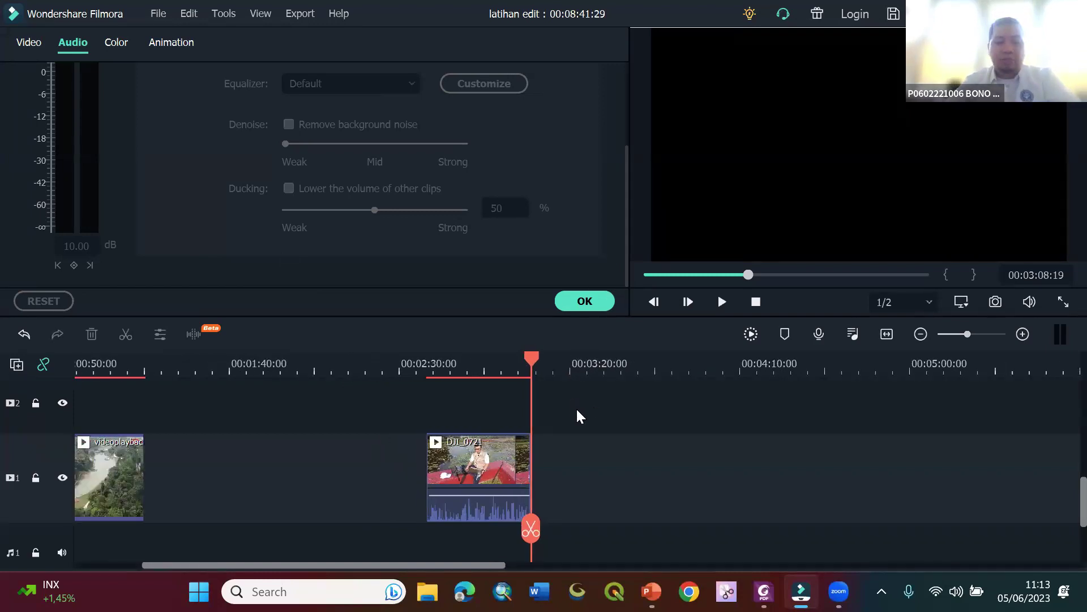
{"action": "scroll", "coordinate": [576, 413], "scroll_direction": "down", "scroll_amount": 1}
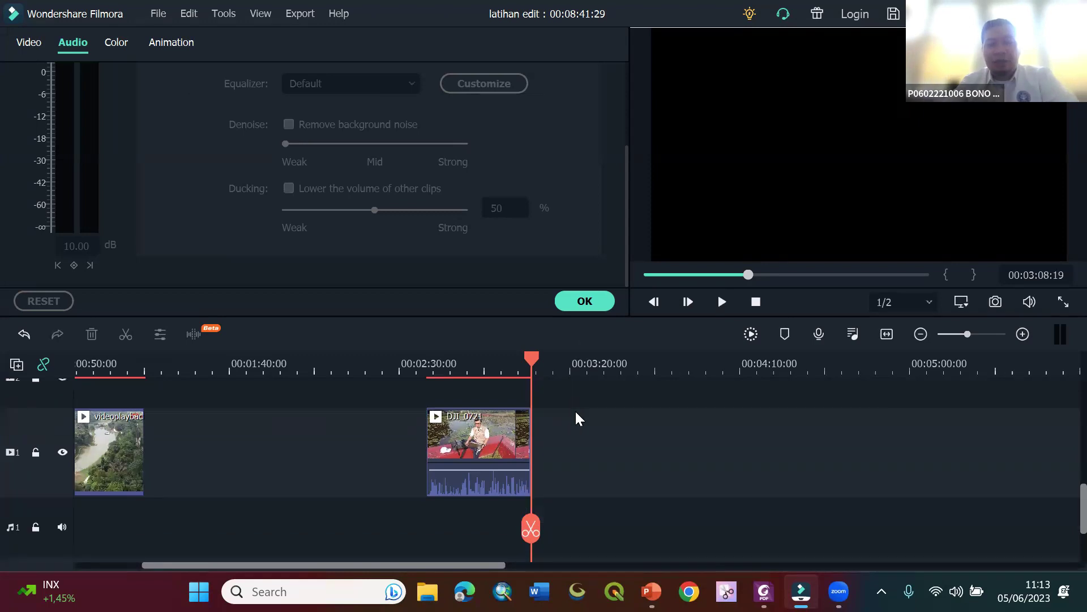
{"action": "left_click", "coordinate": [457, 430]}
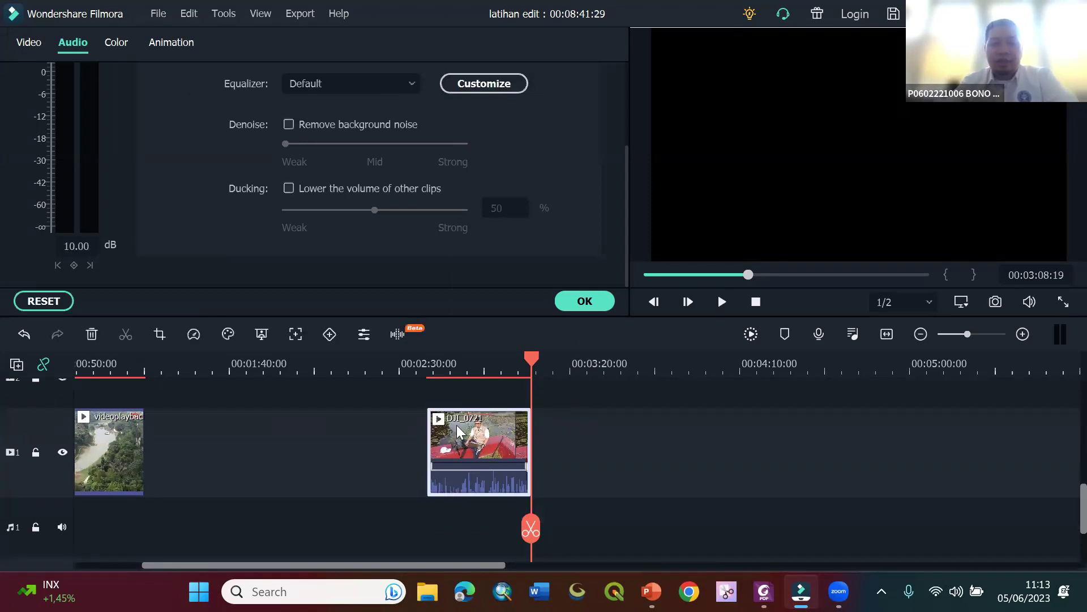
{"action": "right_click", "coordinate": [458, 428]}
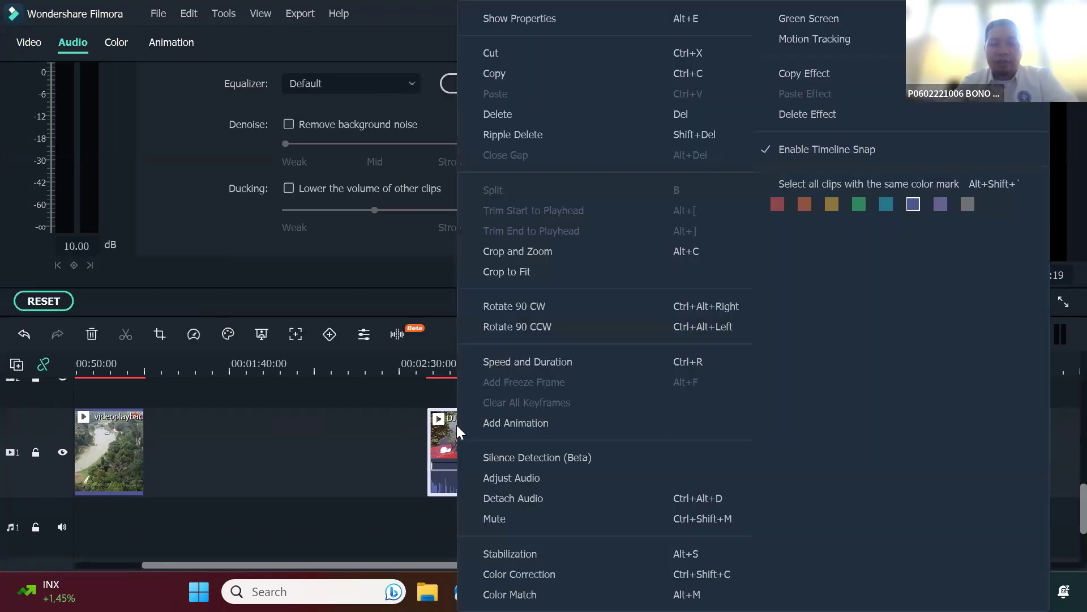
{"action": "left_click", "coordinate": [533, 501]}
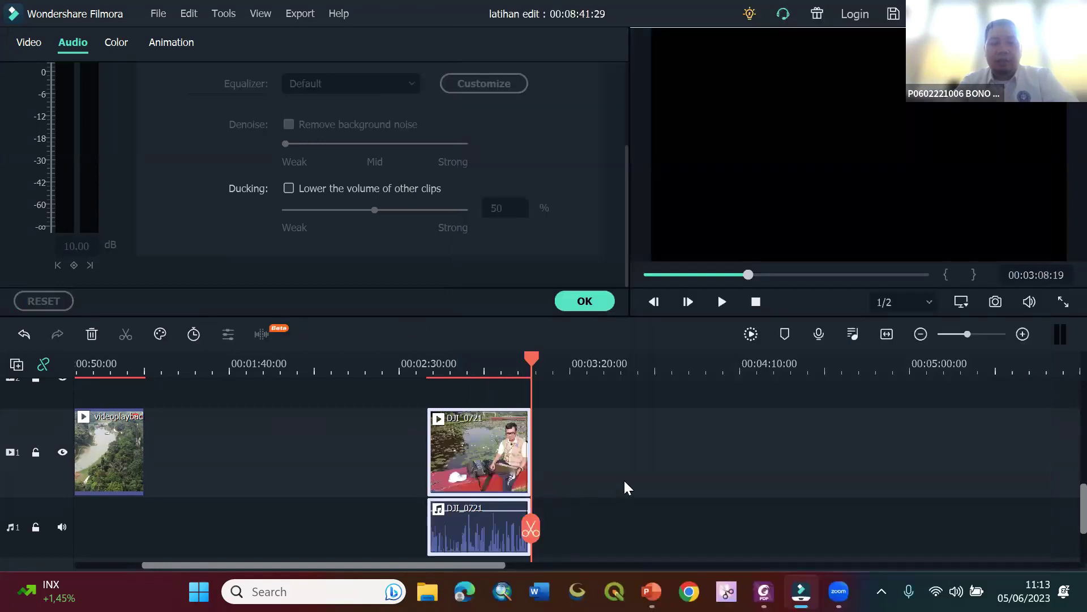
- Delete the DJI_0721 picture and move its detached audio on audio track 1 to the start of the videoplayback_2 clip
{"action": "scroll", "coordinate": [624, 478], "scroll_direction": "down", "scroll_amount": 1}
{"action": "left_click", "coordinate": [566, 424]}
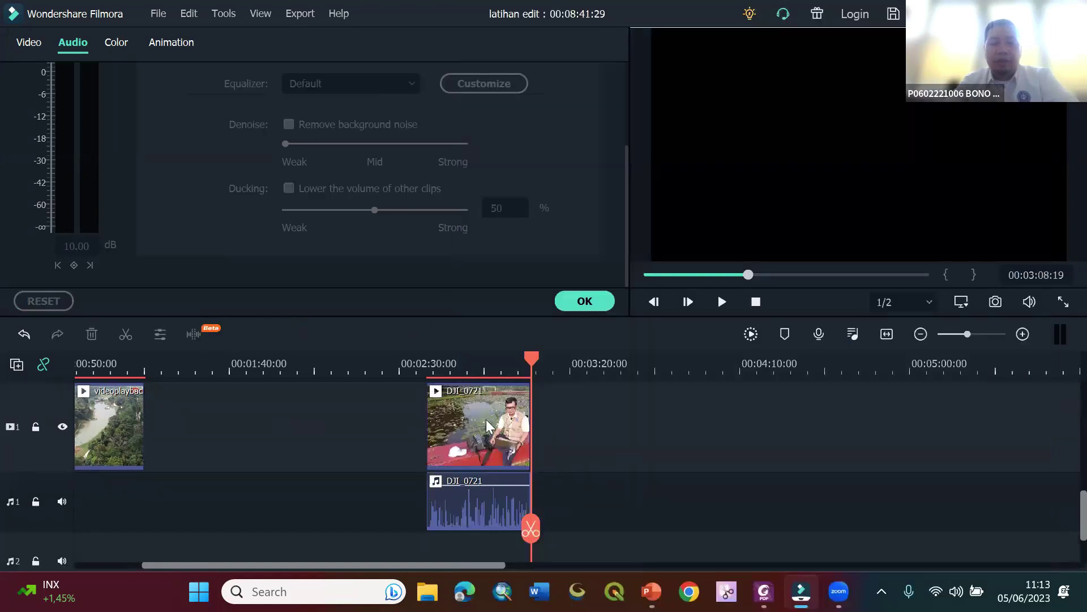
{"action": "left_click", "coordinate": [486, 419]}
{"action": "left_click", "coordinate": [461, 497]}
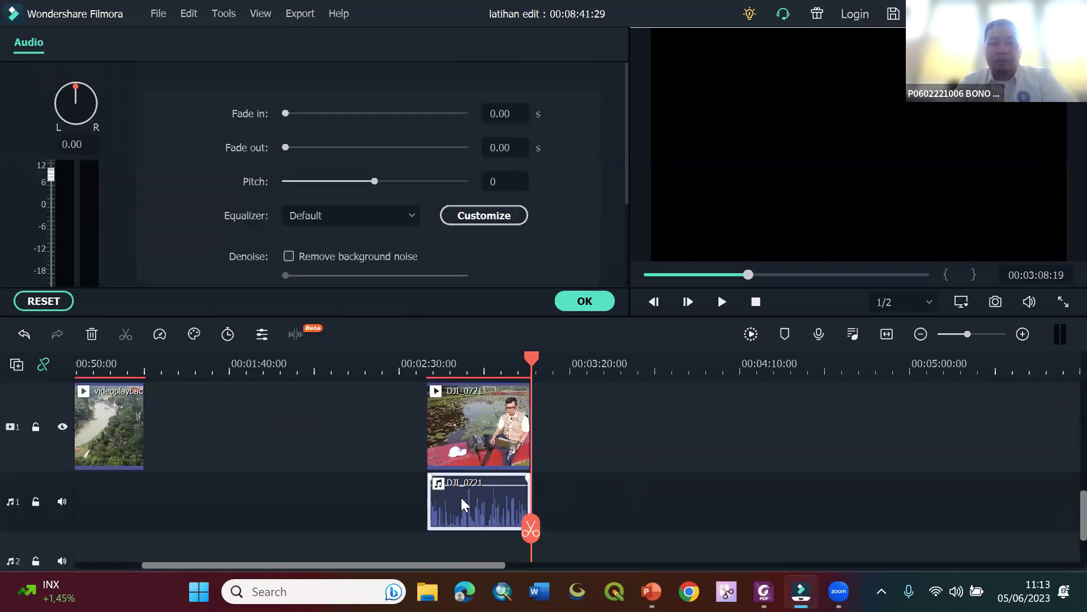
{"action": "left_click", "coordinate": [479, 431]}
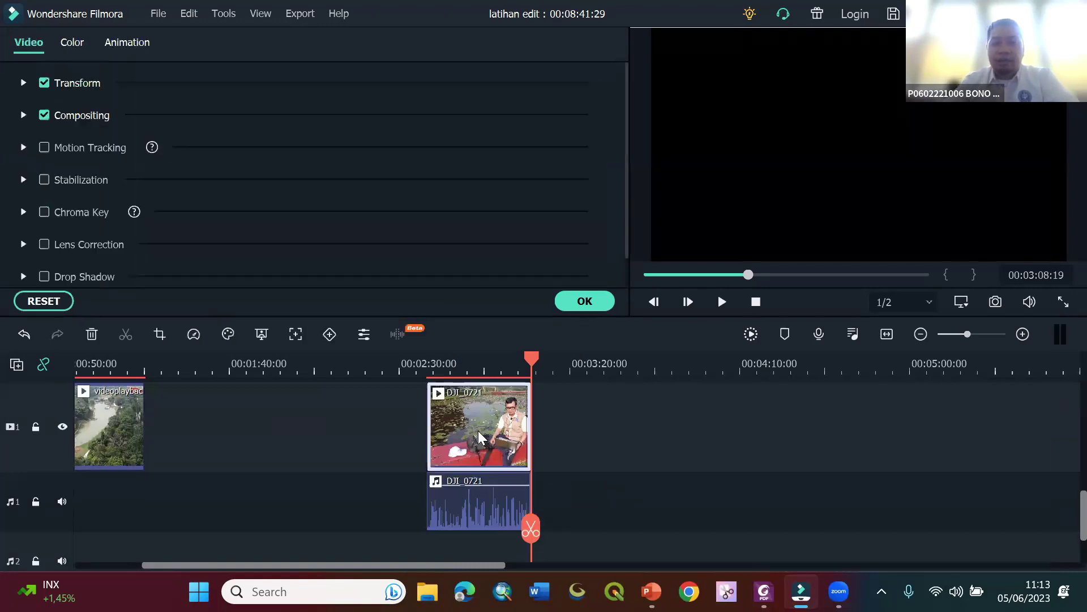
{"action": "key", "text": "Delete"}
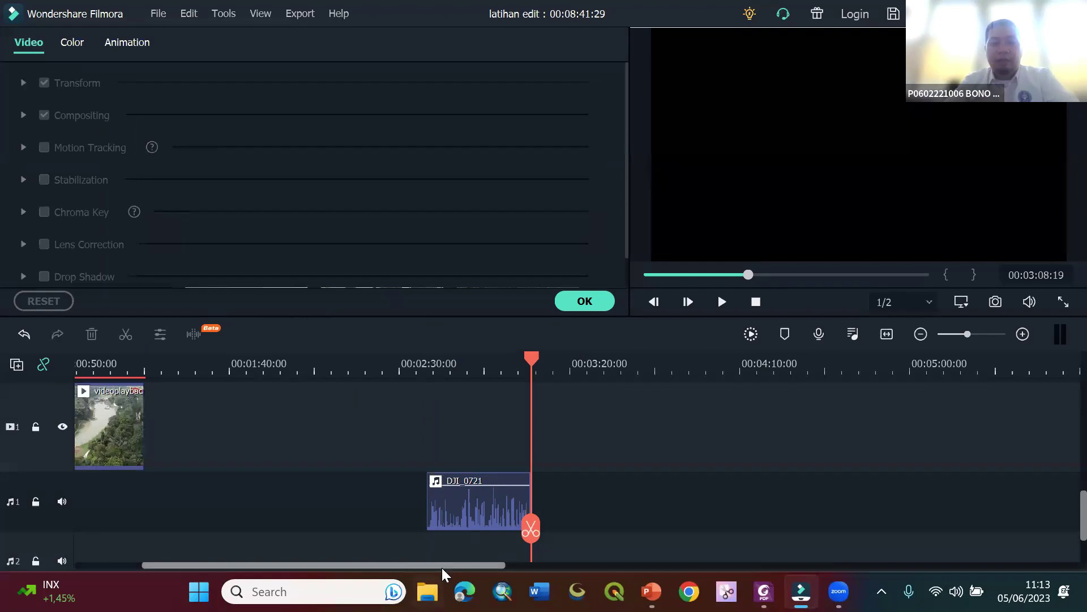
{"action": "left_click_drag", "start_coordinate": [441, 566], "coordinate": [386, 566]}
{"action": "left_click_drag", "start_coordinate": [648, 474], "coordinate": [250, 477]}
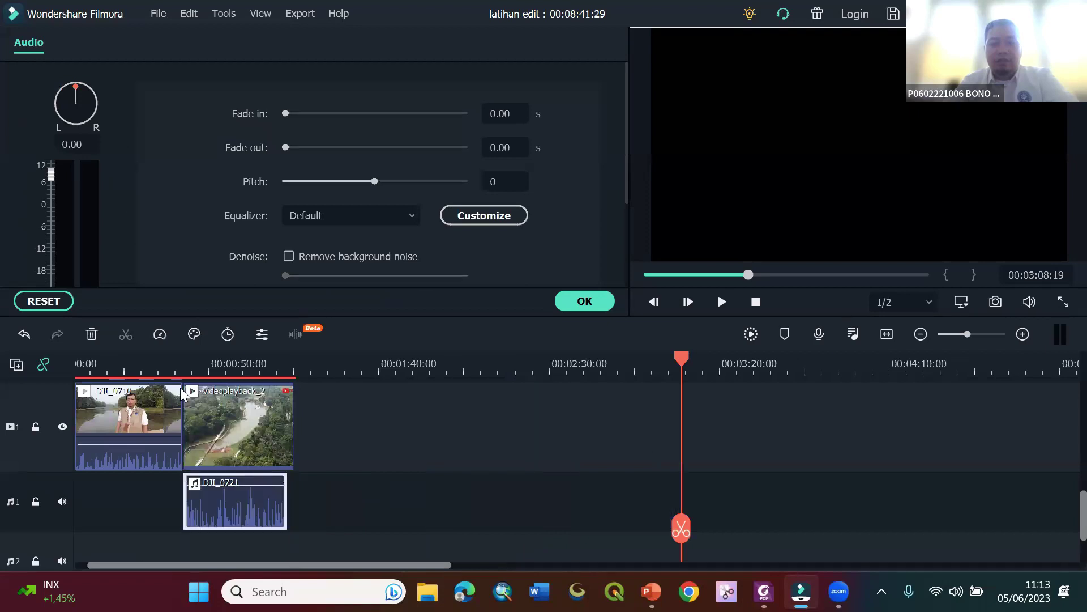
- Play the sequence from 00:00:35:23 to check the DJI_0721 narration over the videoplayback_2 aerial footage
{"action": "left_click", "coordinate": [161, 357]}
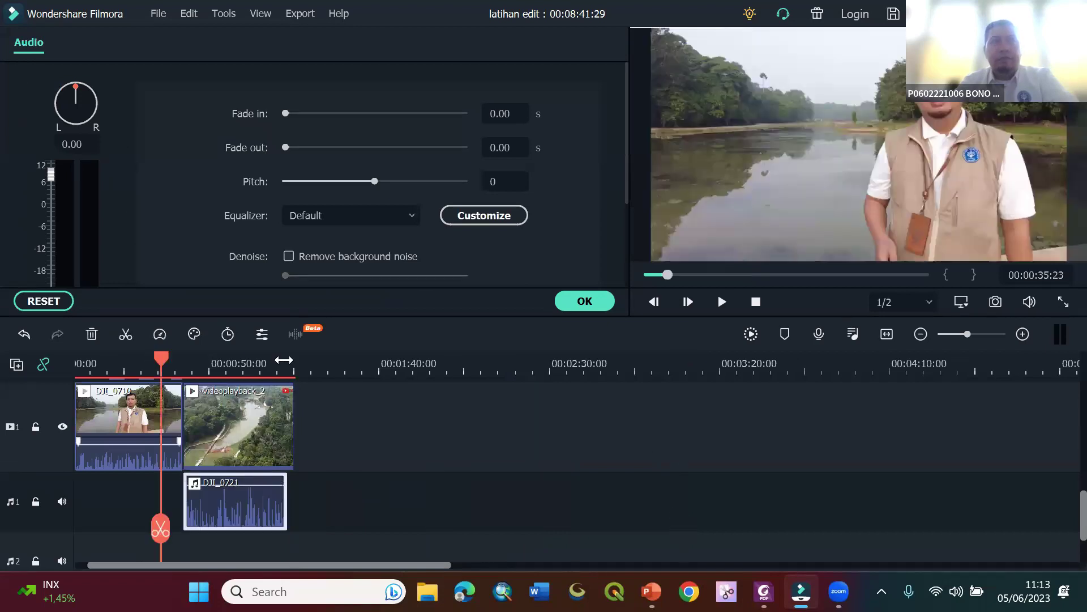
{"action": "scroll", "coordinate": [310, 421], "scroll_direction": "up", "scroll_amount": 3}
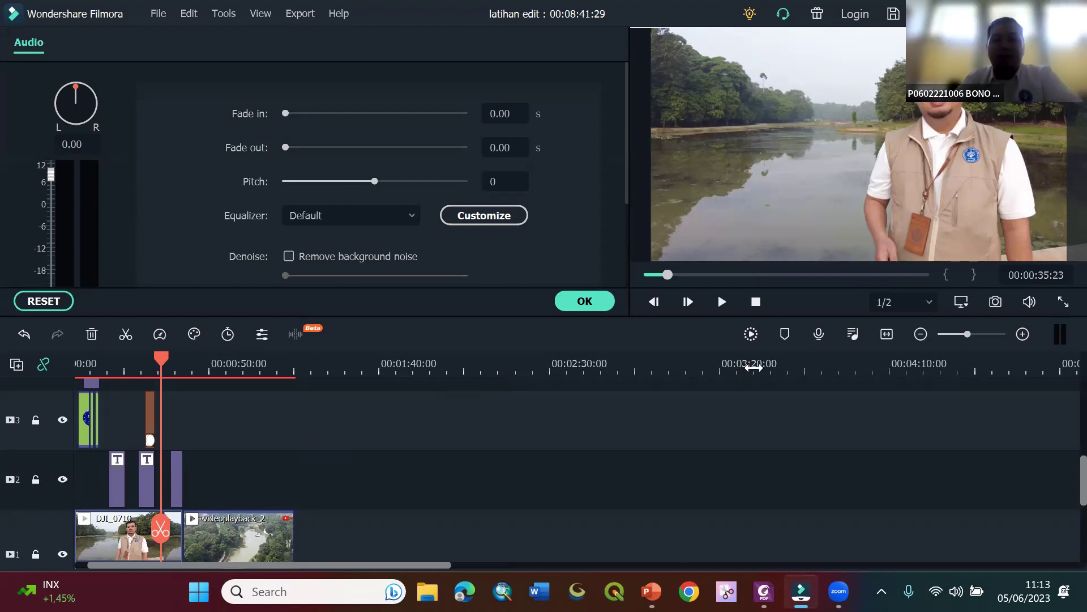
{"action": "scroll", "coordinate": [420, 435], "scroll_direction": "down", "scroll_amount": 3}
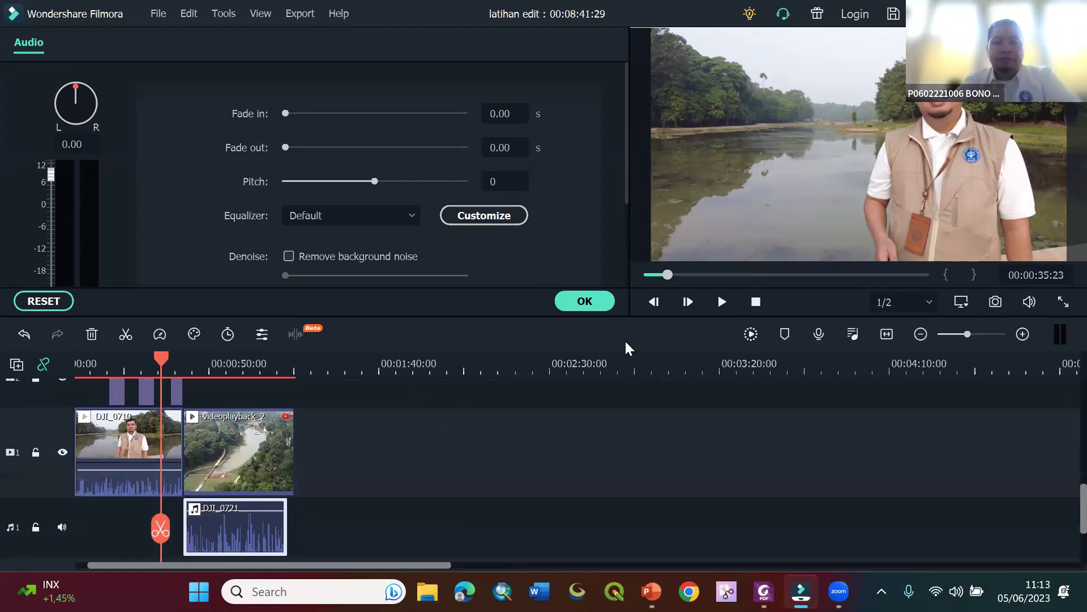
{"action": "left_click", "coordinate": [722, 302]}
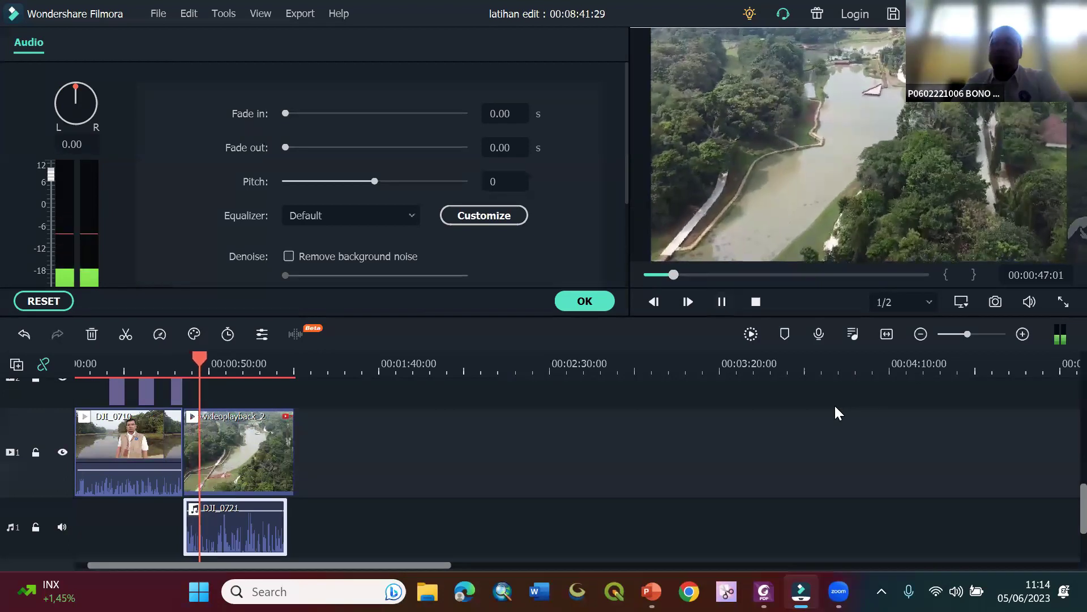
{"action": "scroll", "coordinate": [837, 413], "scroll_direction": "up", "scroll_amount": 1}
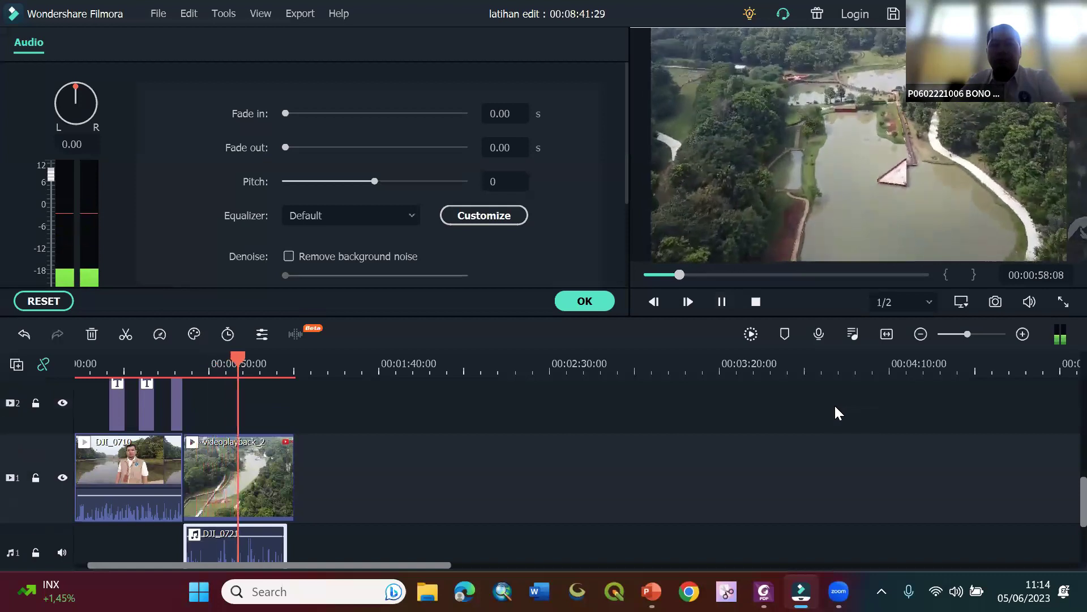
{"action": "left_click", "coordinate": [722, 302]}
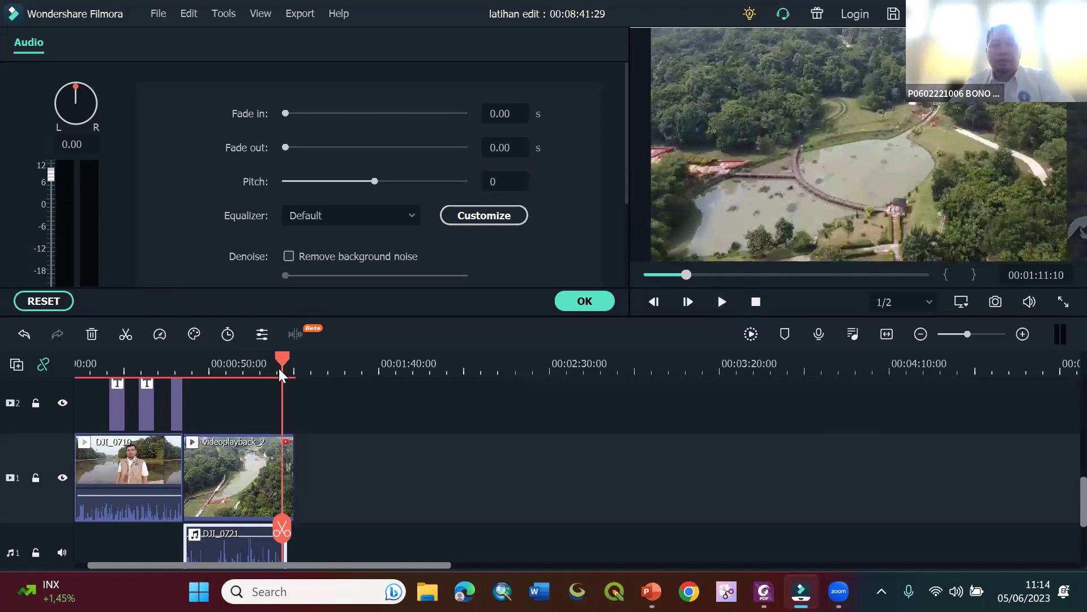
{"action": "left_click_drag", "start_coordinate": [271, 367], "coordinate": [202, 377]}
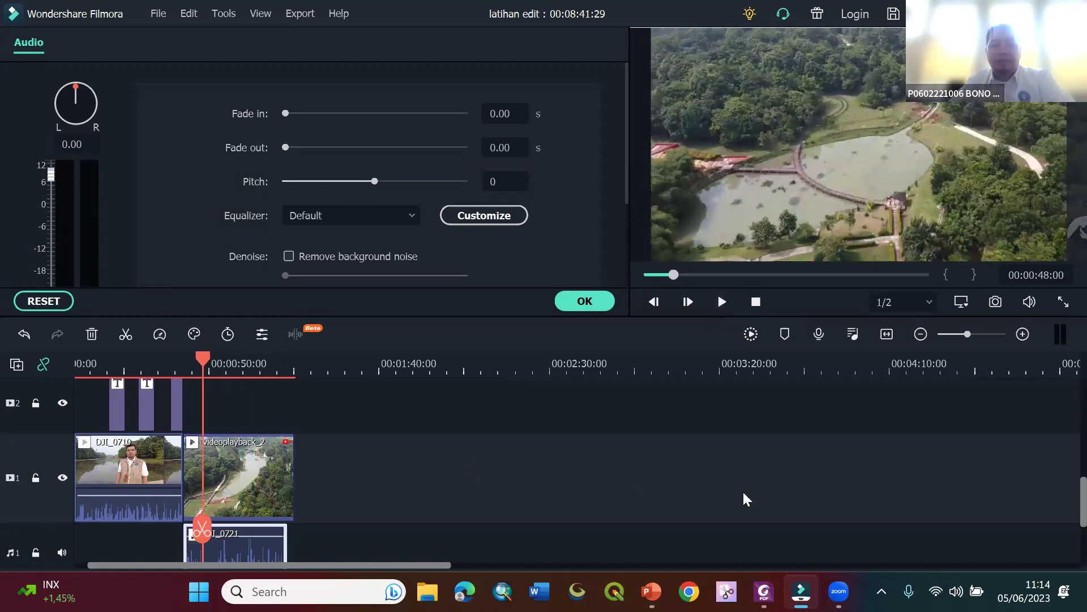
- Move the two groups of stacked title clips near 00:06:40 above the videoplayback_2 clip, starting at about 00:00:45
{"action": "scroll", "coordinate": [743, 490], "scroll_direction": "up", "scroll_amount": 3}
{"action": "scroll", "coordinate": [743, 493], "scroll_direction": "up", "scroll_amount": 1}
{"action": "left_click_drag", "start_coordinate": [423, 565], "coordinate": [637, 564]}
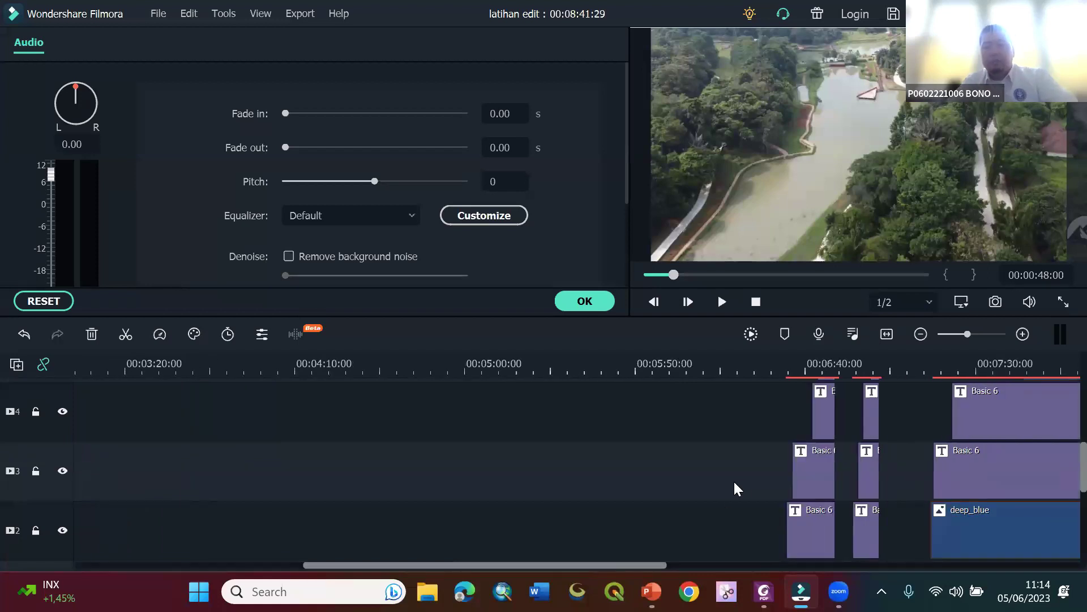
{"action": "scroll", "coordinate": [735, 477], "scroll_direction": "down", "scroll_amount": 2}
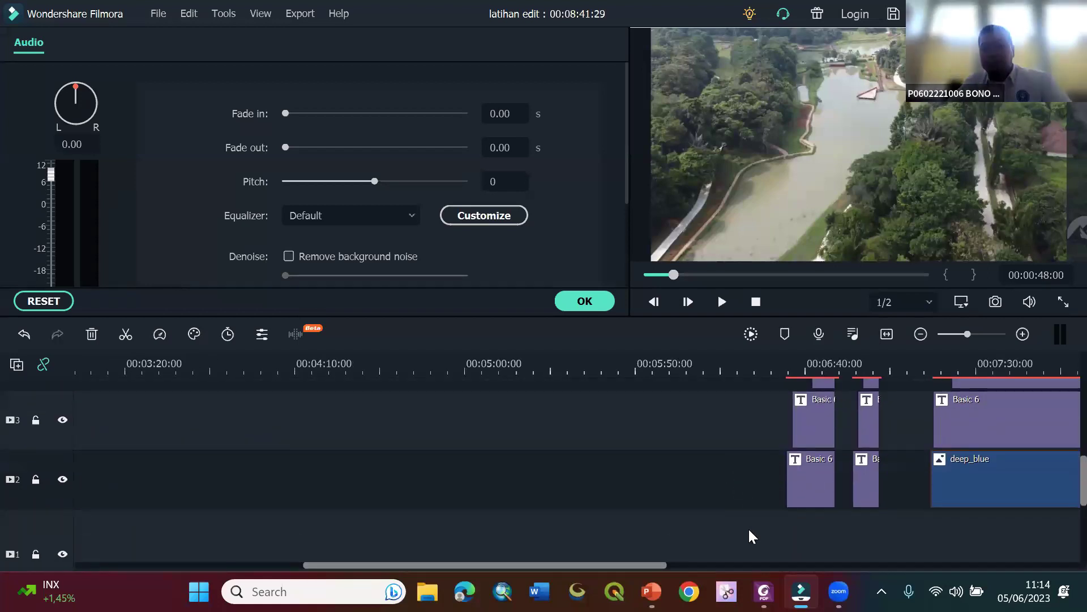
{"action": "left_click_drag", "start_coordinate": [748, 525], "coordinate": [902, 424]}
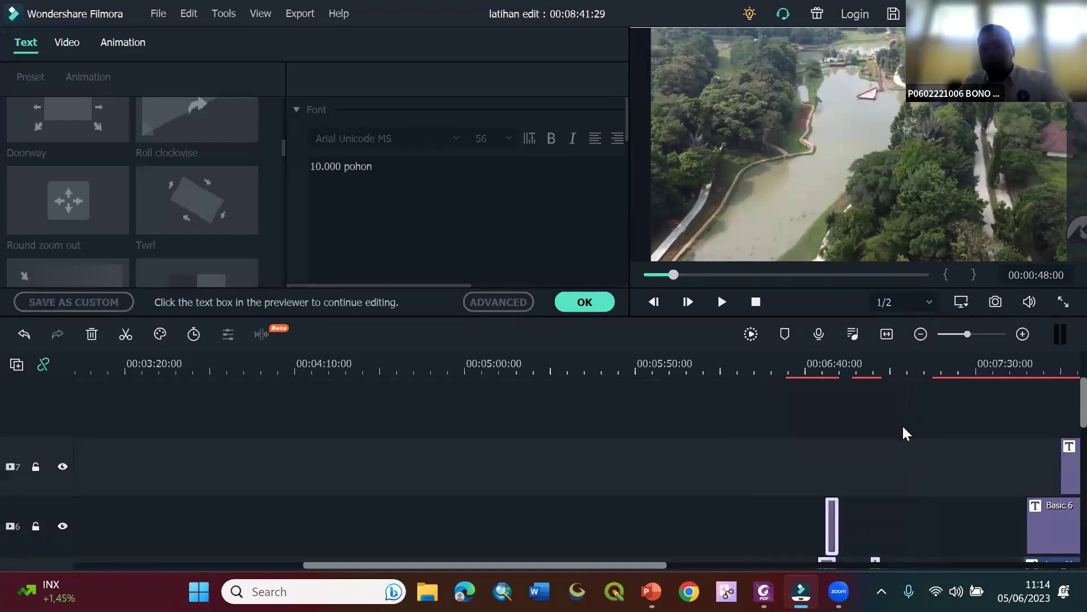
{"action": "scroll", "coordinate": [902, 423], "scroll_direction": "down", "scroll_amount": 4}
{"action": "scroll", "coordinate": [902, 434], "scroll_direction": "down", "scroll_amount": 3}
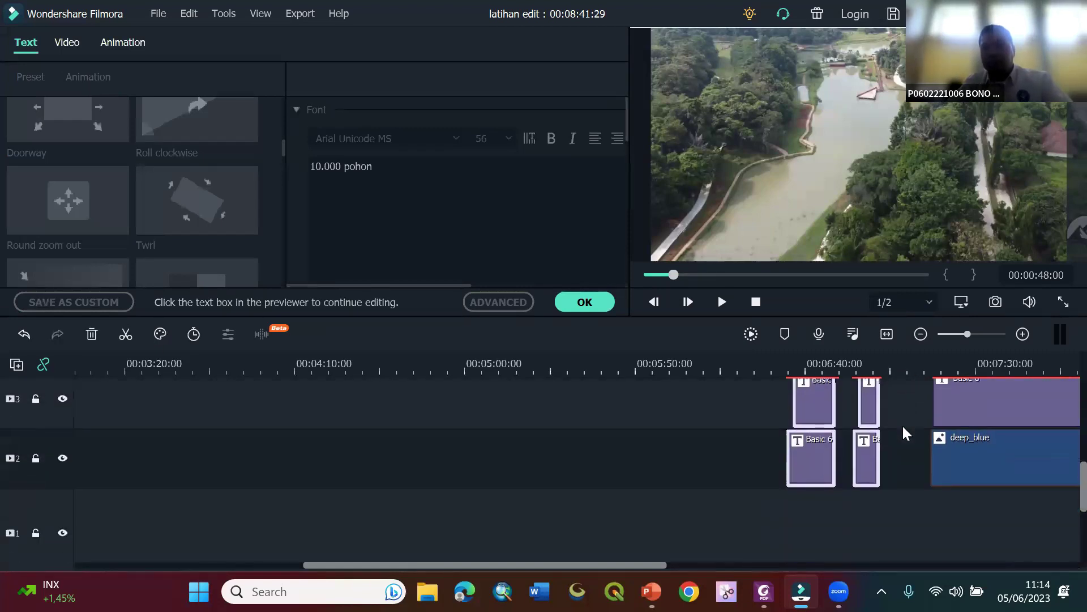
{"action": "left_click_drag", "start_coordinate": [810, 442], "coordinate": [137, 416]}
- Play the sequence from 00:00:42:15 to check the titles against the narration and aerial footage
{"action": "left_click_drag", "start_coordinate": [131, 358], "coordinate": [110, 370]}
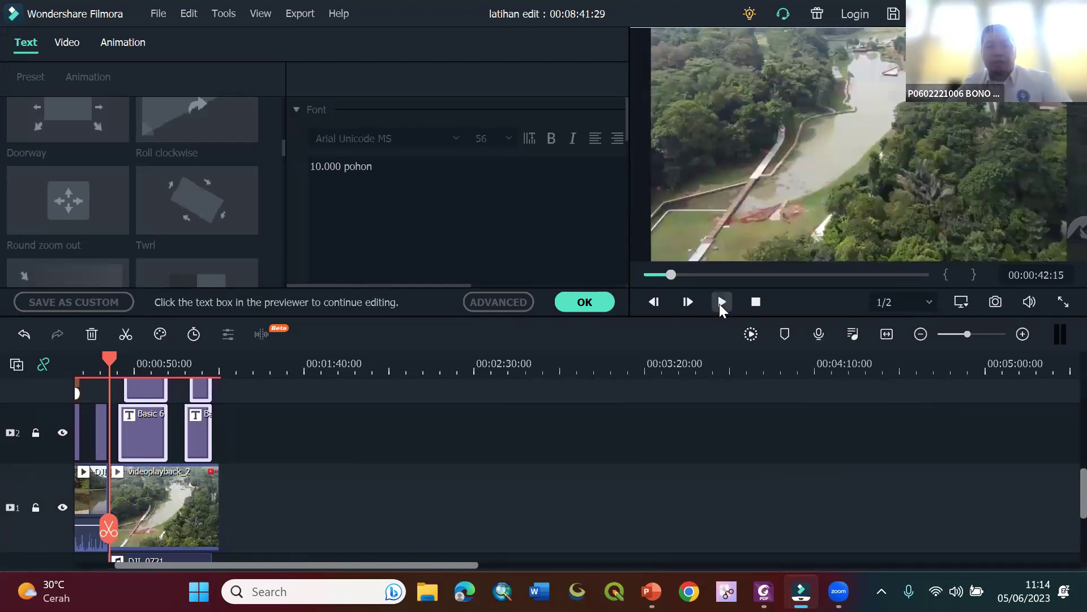
{"action": "left_click", "coordinate": [721, 304]}
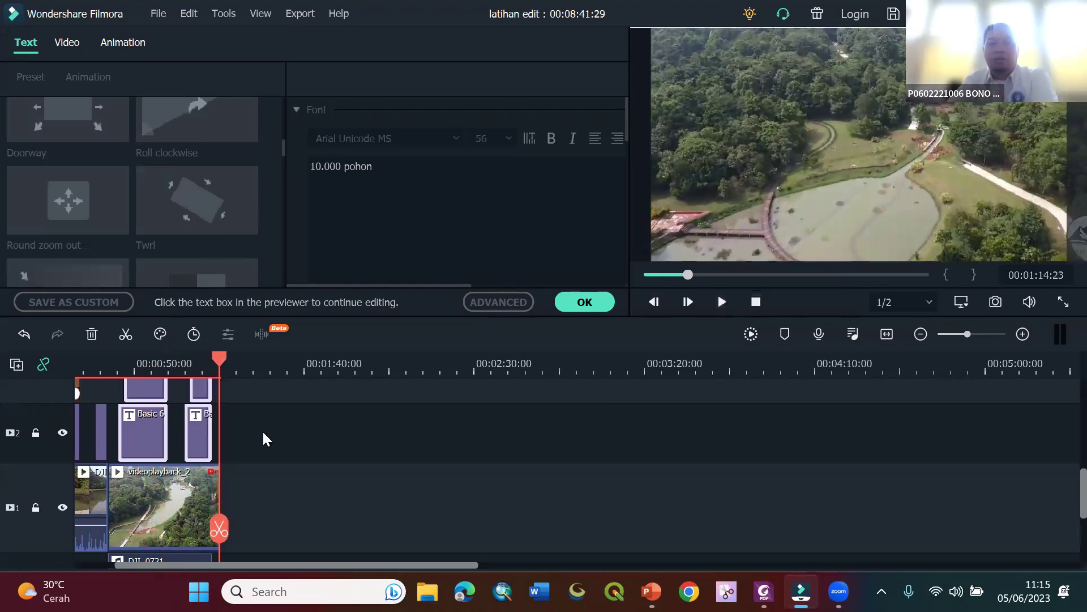
{"action": "scroll", "coordinate": [243, 444], "scroll_direction": "down", "scroll_amount": 1}
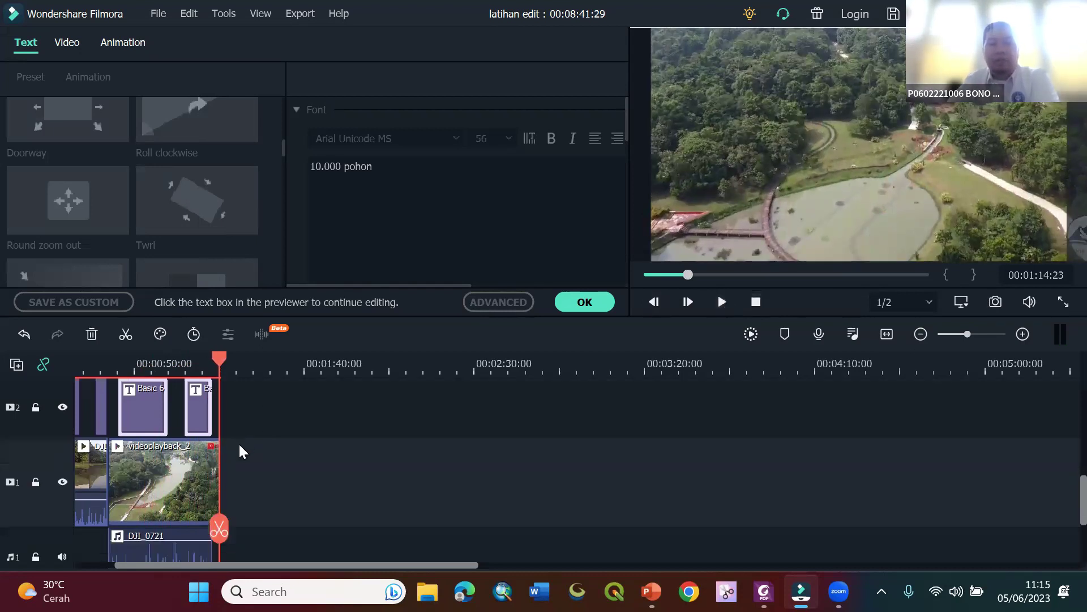
{"action": "left_click", "coordinate": [211, 463]}
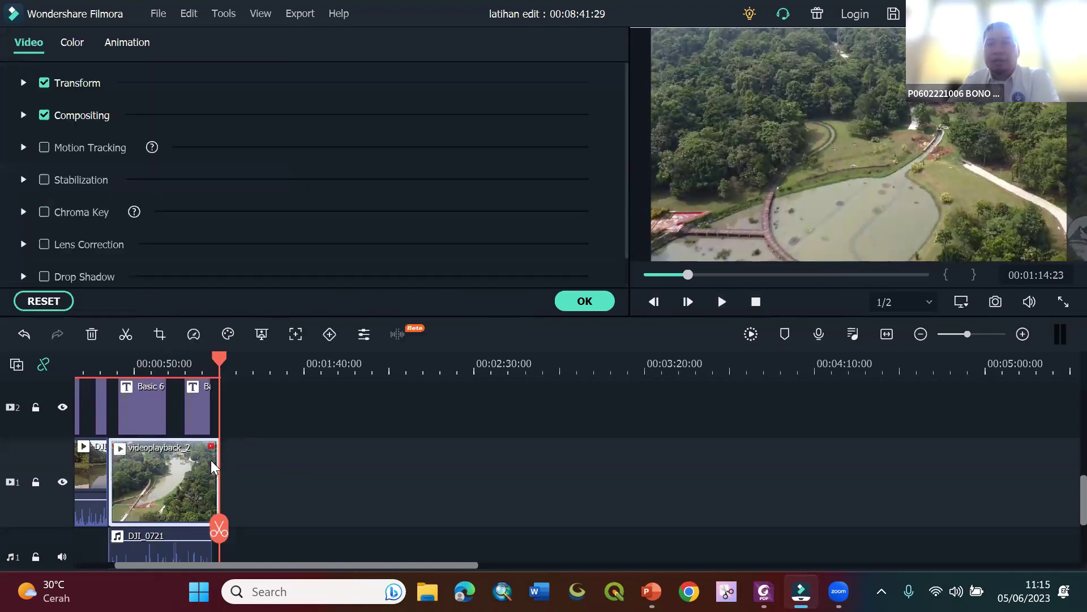
{"action": "scroll", "coordinate": [220, 459], "scroll_direction": "down", "scroll_amount": 1}
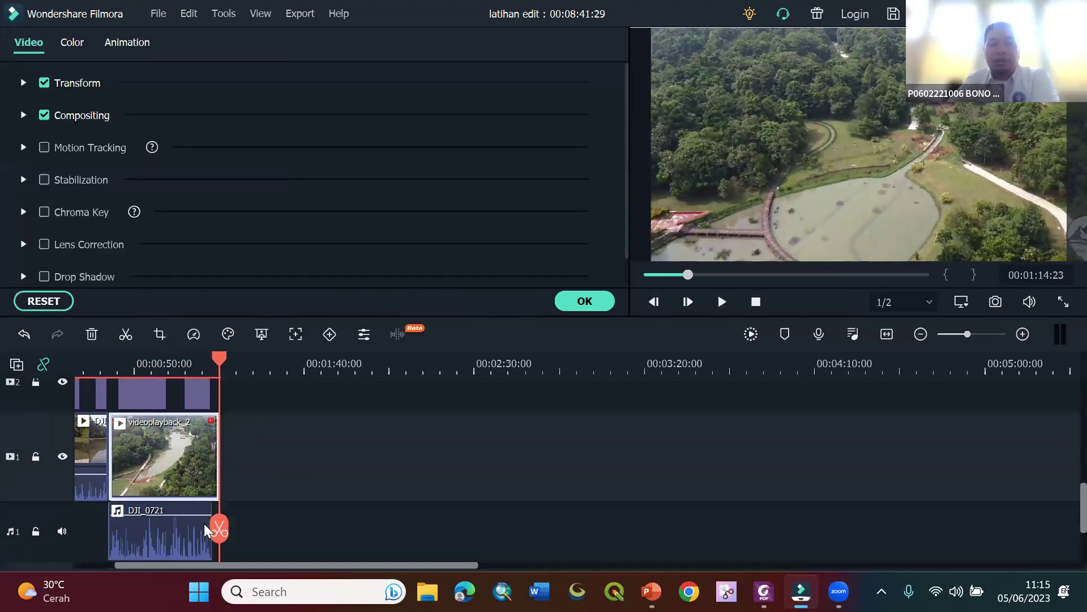
{"action": "left_click", "coordinate": [193, 527]}
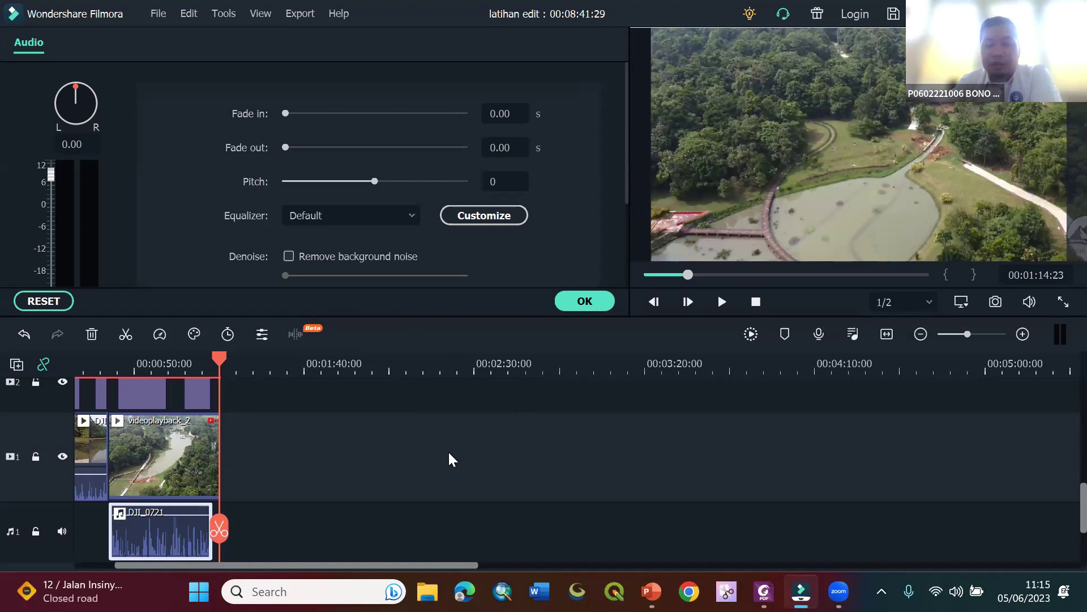
- Switch to the Windows Sound Recorder app and record a short voice sample of about 2.75 seconds
{"action": "left_click", "coordinate": [253, 591]}
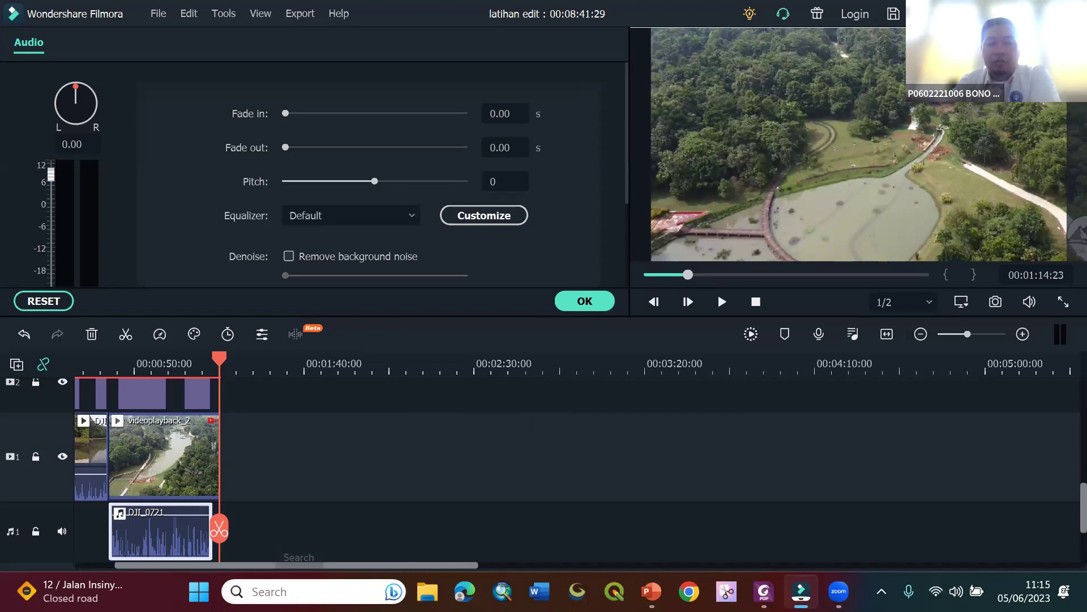
{"action": "type", "text": "soun"}
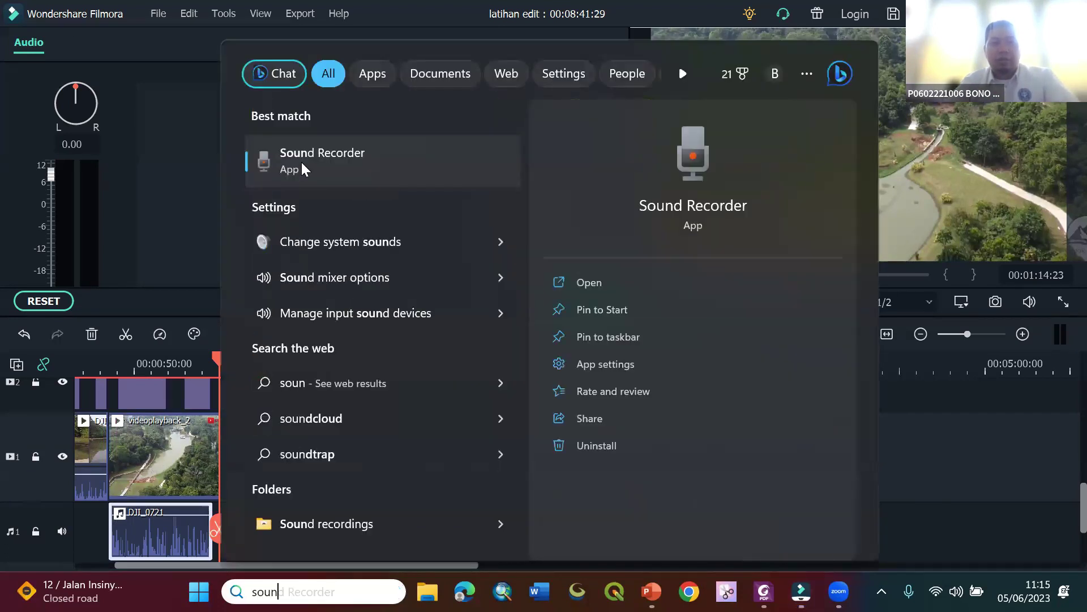
{"action": "left_click", "coordinate": [304, 165]}
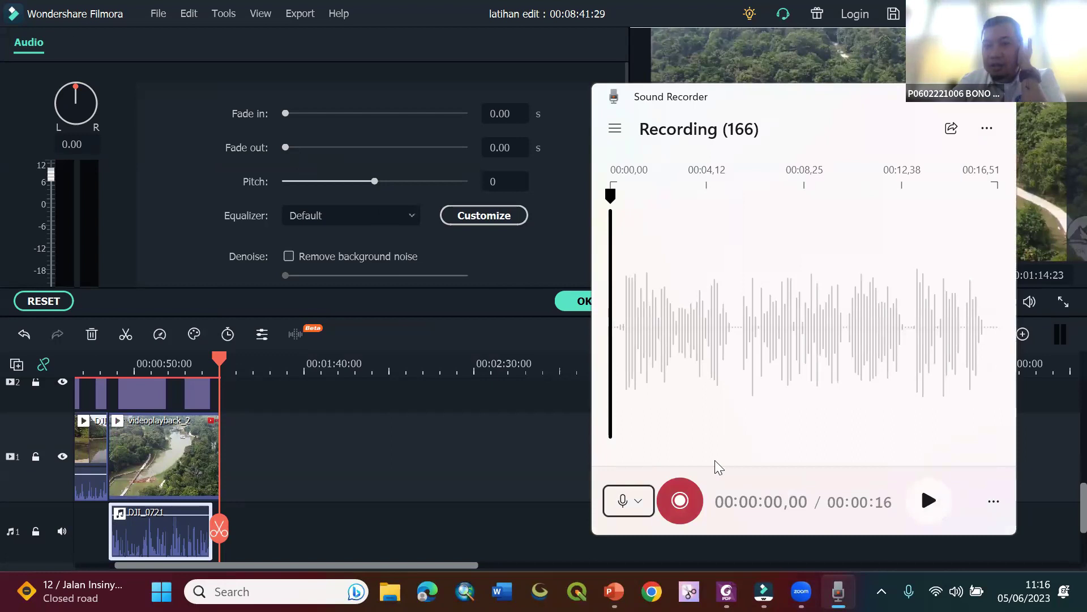
{"action": "left_click", "coordinate": [682, 505]}
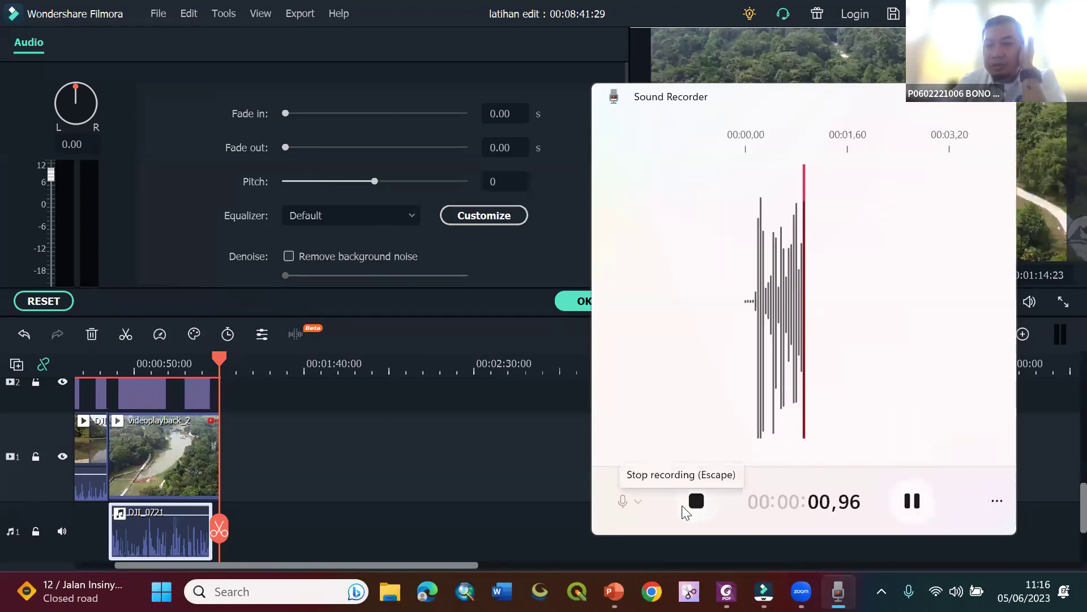
{"action": "left_click", "coordinate": [698, 503]}
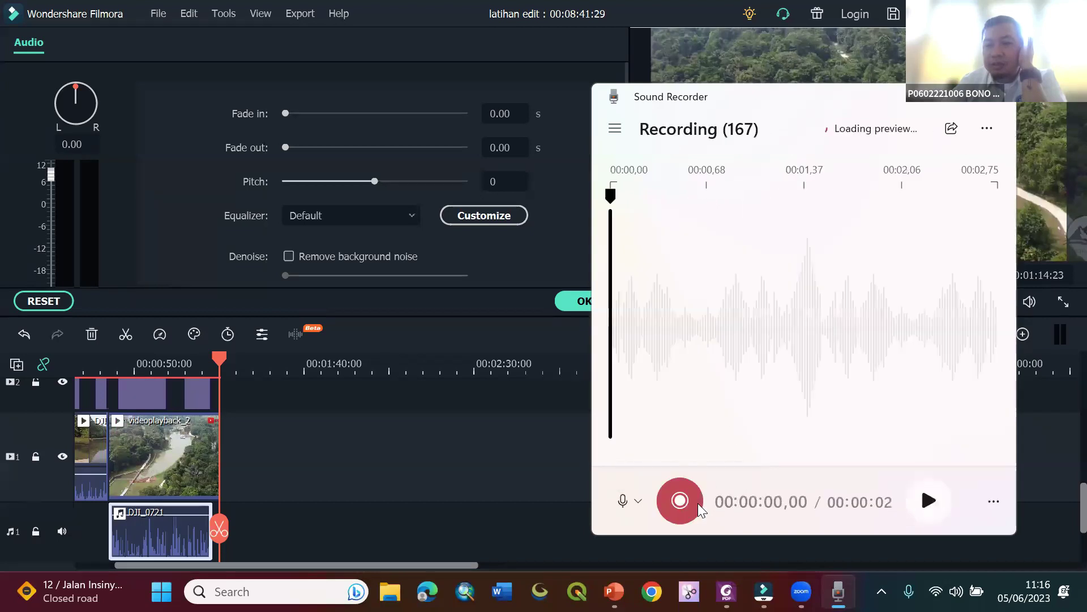
- Play back the new voice recording to check it and close Sound Recorder
{"action": "left_click", "coordinate": [925, 506]}
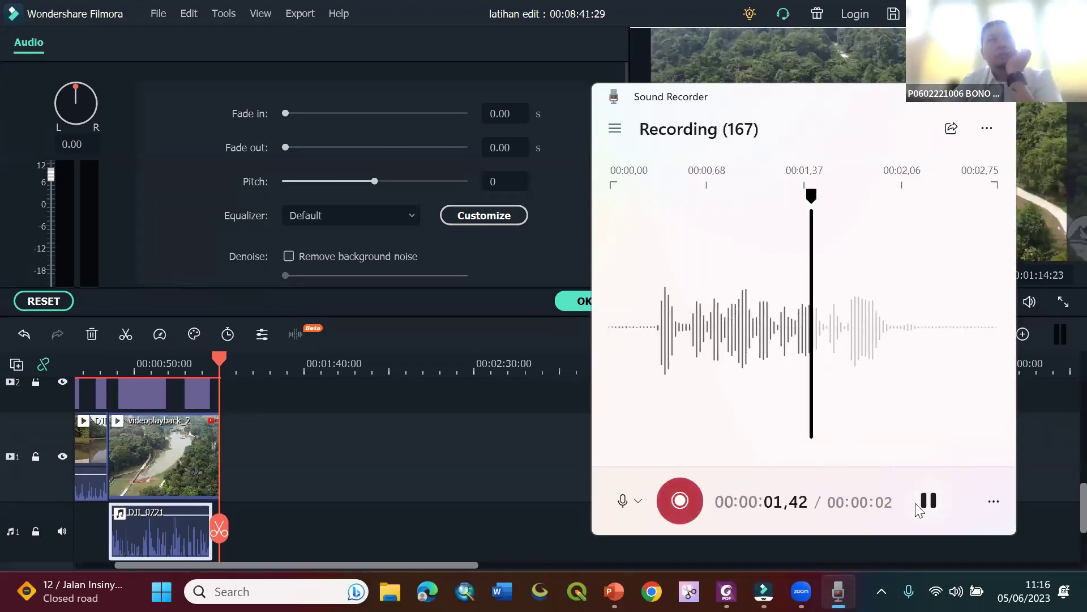
{"action": "left_click", "coordinate": [918, 503]}
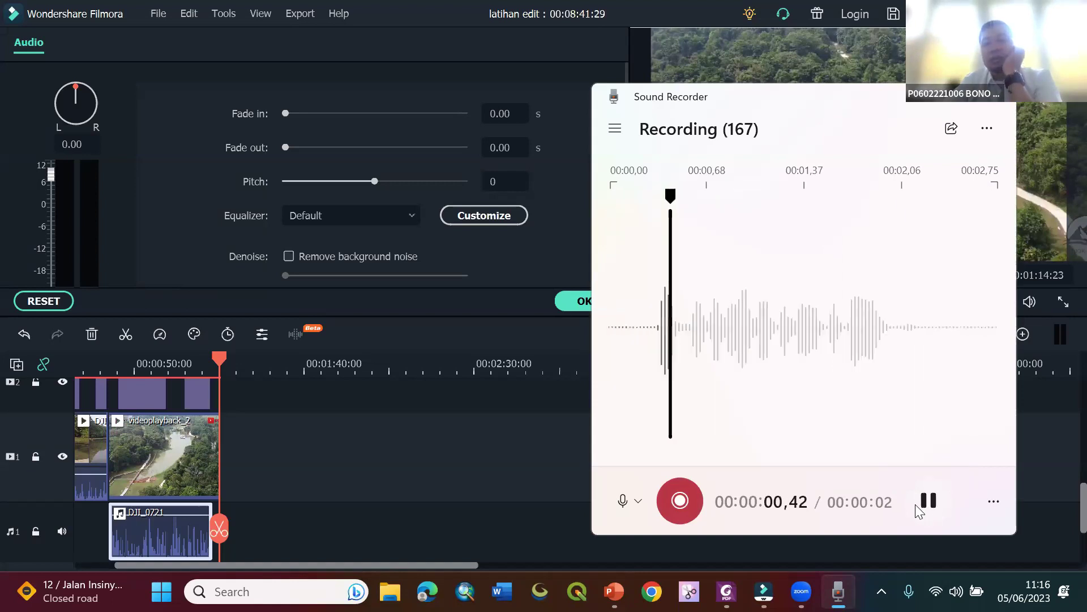
{"action": "left_click", "coordinate": [929, 502]}
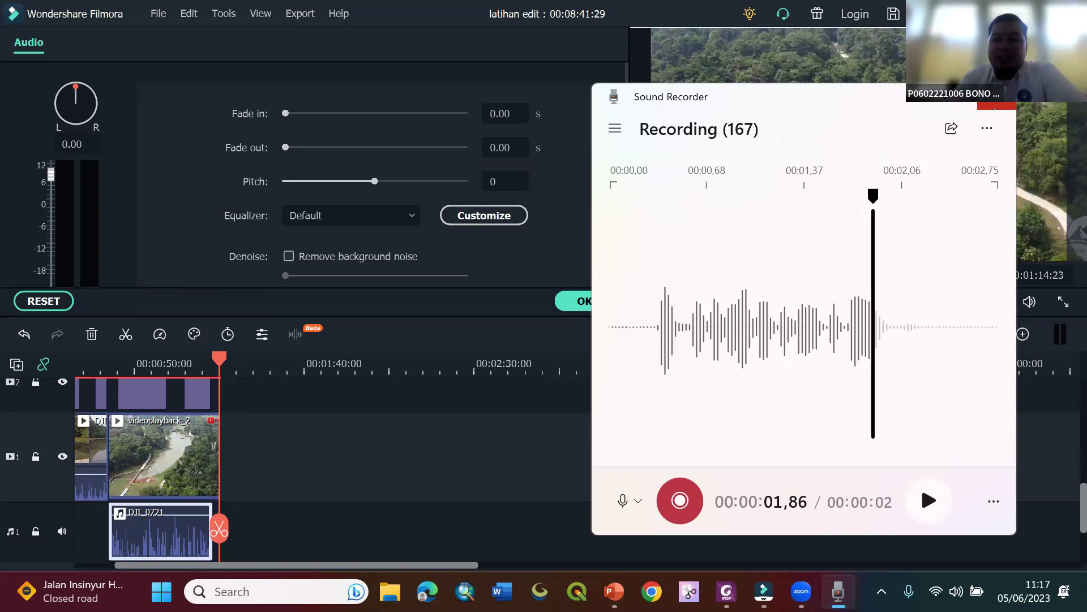
{"action": "key", "text": "alt+F4"}
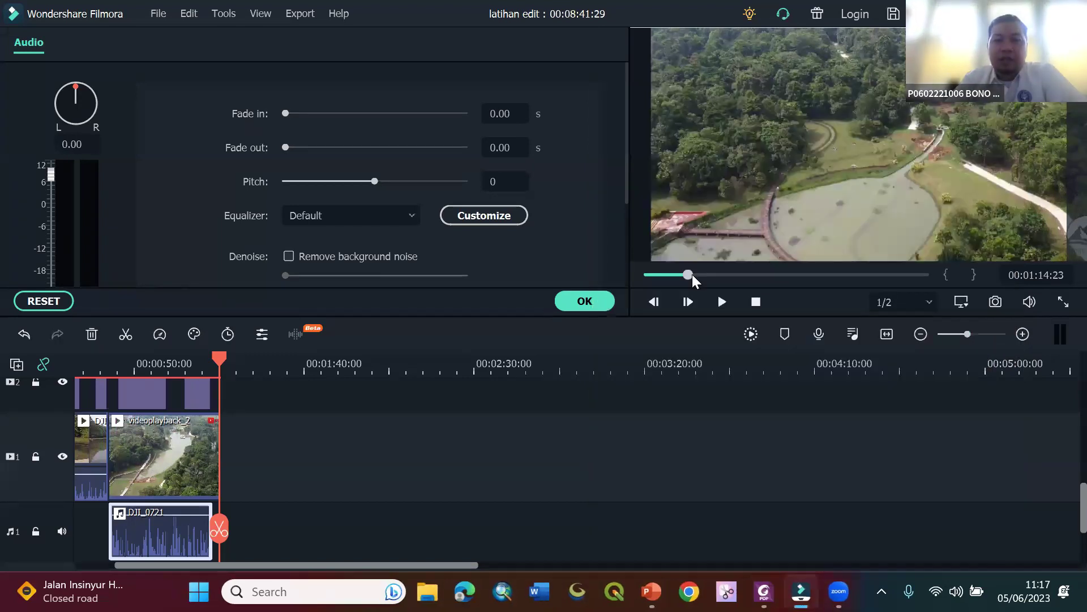
- Back in Filmora, browse for media to import in the Sound recordings folder under Documents, and leave without importing
{"action": "left_click", "coordinate": [599, 301]}
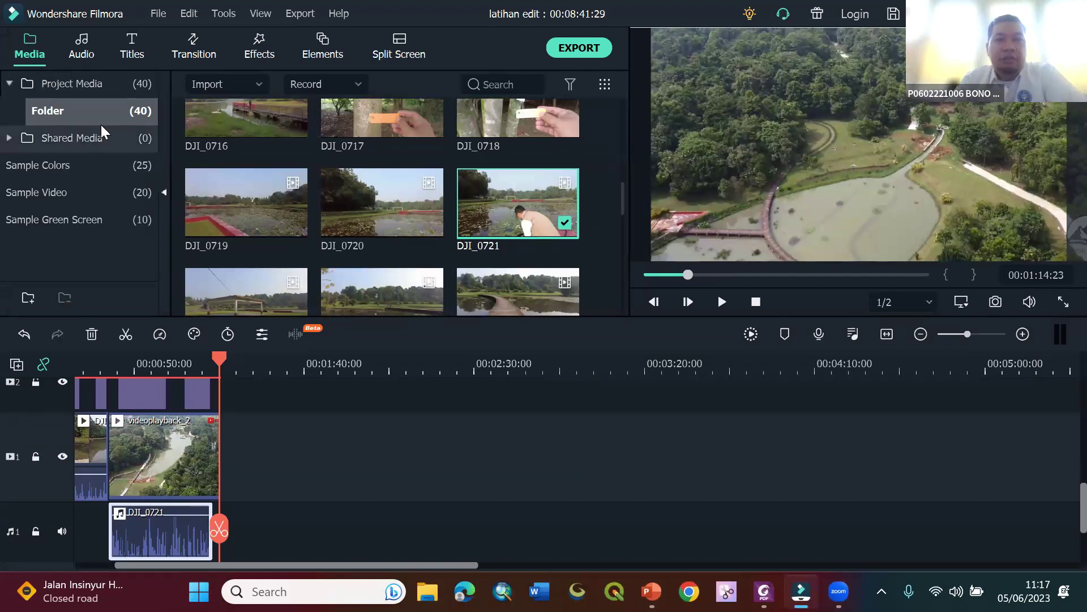
{"action": "left_click", "coordinate": [603, 144]}
{"action": "right_click", "coordinate": [606, 148]}
{"action": "left_click", "coordinate": [617, 158]}
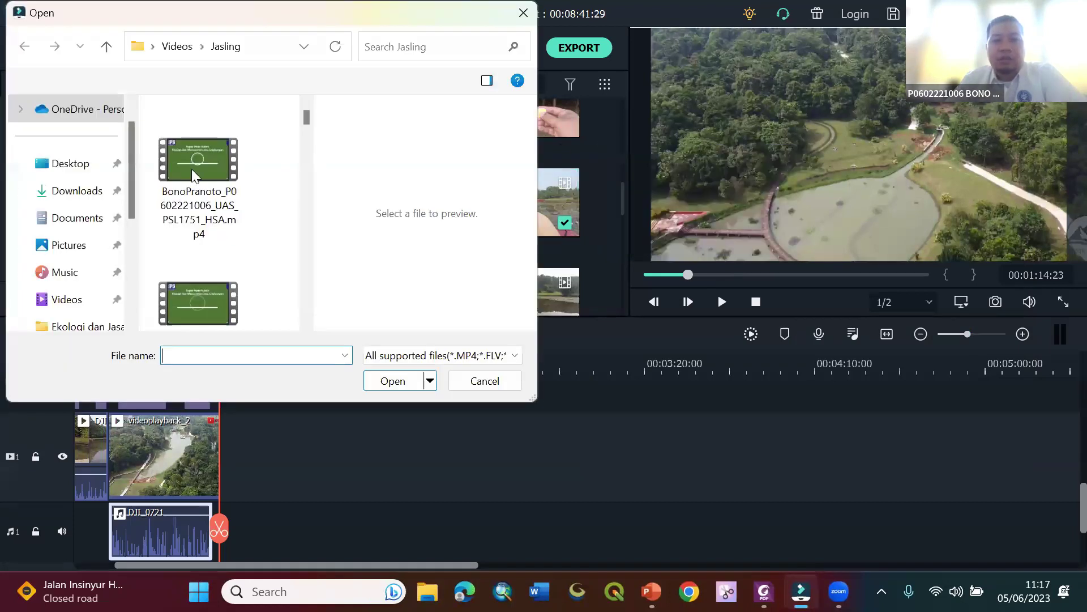
{"action": "left_click", "coordinate": [59, 217]}
{"action": "scroll", "coordinate": [191, 176], "scroll_direction": "down", "scroll_amount": 5}
{"action": "scroll", "coordinate": [192, 179], "scroll_direction": "down", "scroll_amount": 1}
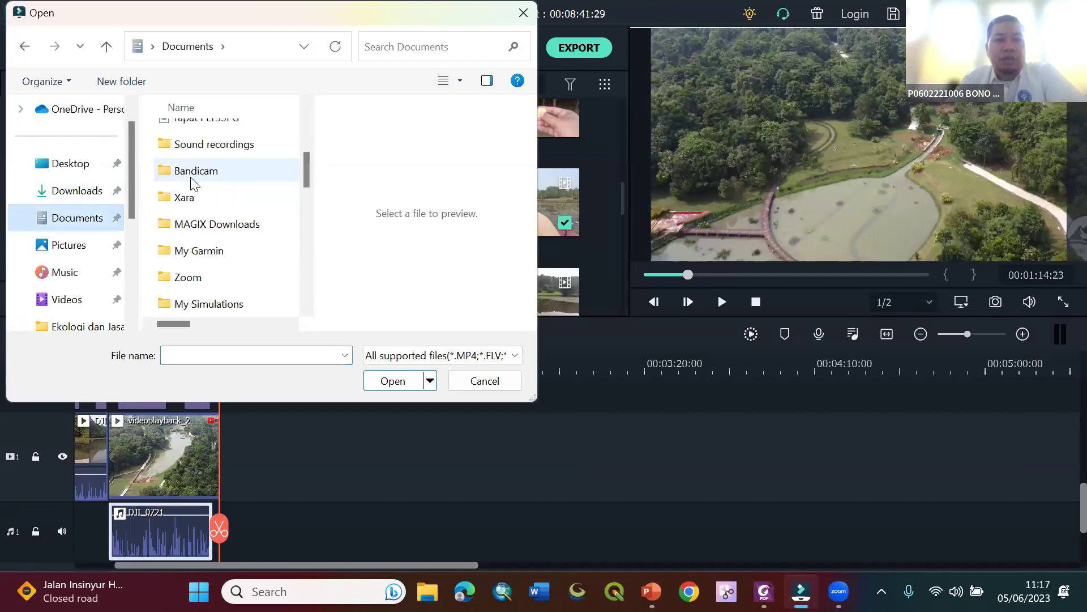
{"action": "double_click", "coordinate": [210, 145]}
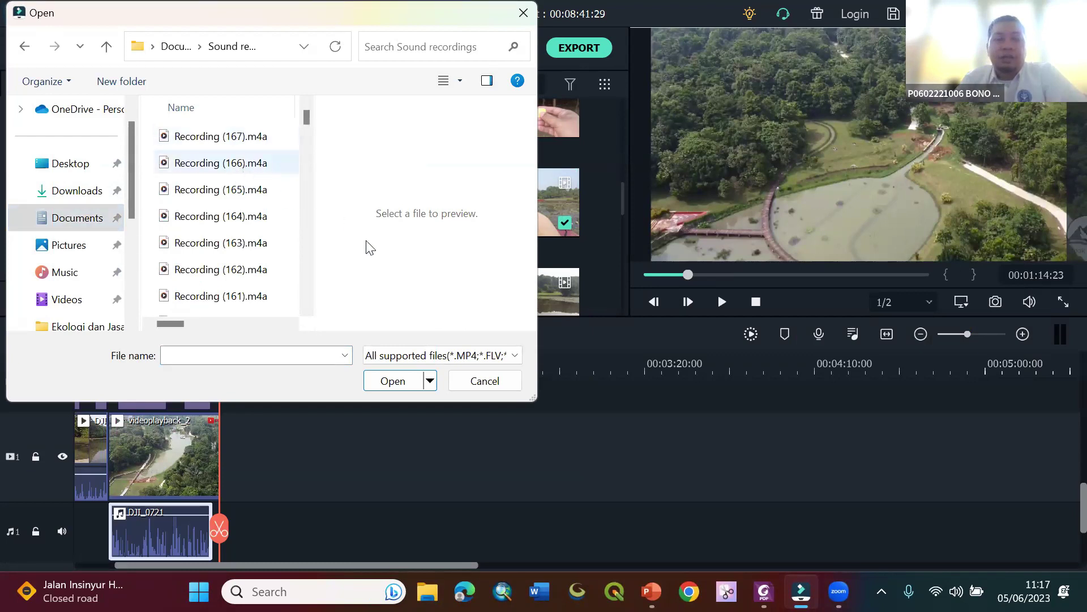
{"action": "left_click", "coordinate": [482, 382]}
- Add the DJI_0726 clip from the project media to video track 1 after the videoplayback_2 clip
{"action": "scroll", "coordinate": [304, 438], "scroll_direction": "up", "scroll_amount": 1}
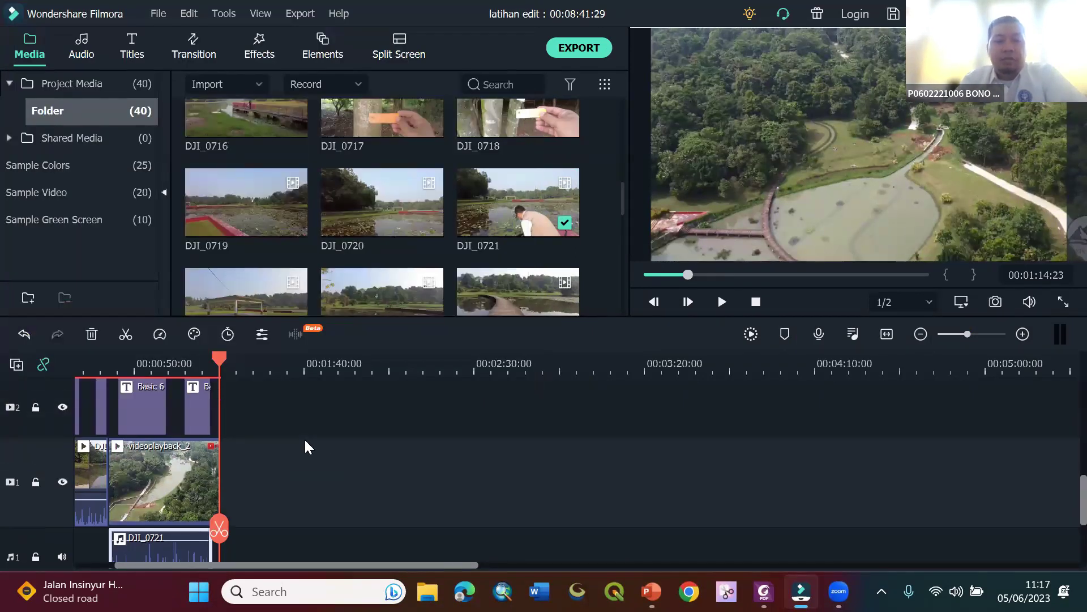
{"action": "scroll", "coordinate": [305, 442], "scroll_direction": "down", "scroll_amount": 2}
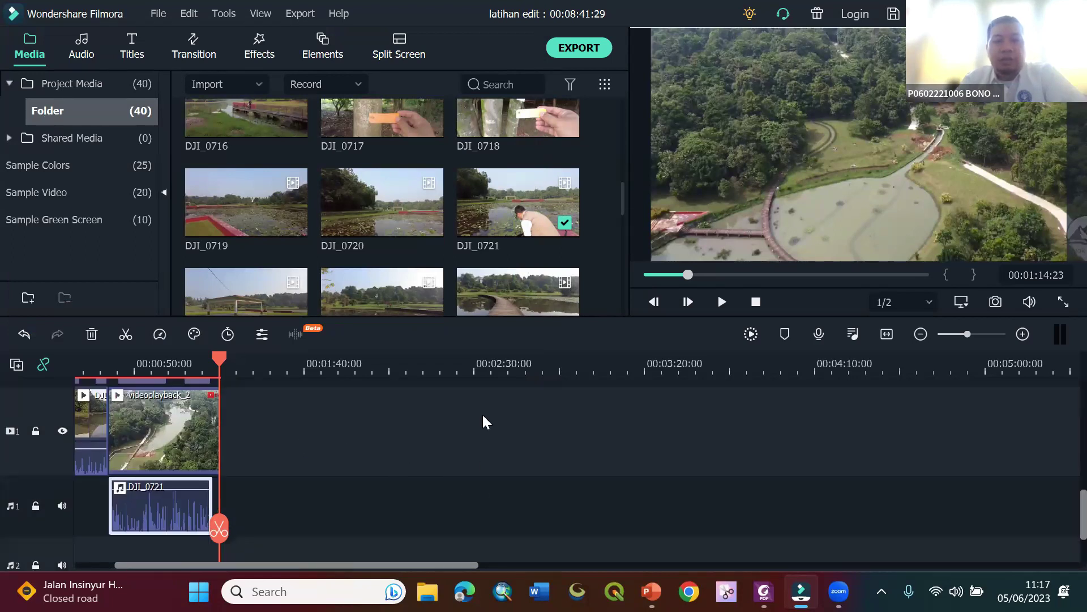
{"action": "scroll", "coordinate": [440, 173], "scroll_direction": "down", "scroll_amount": 3}
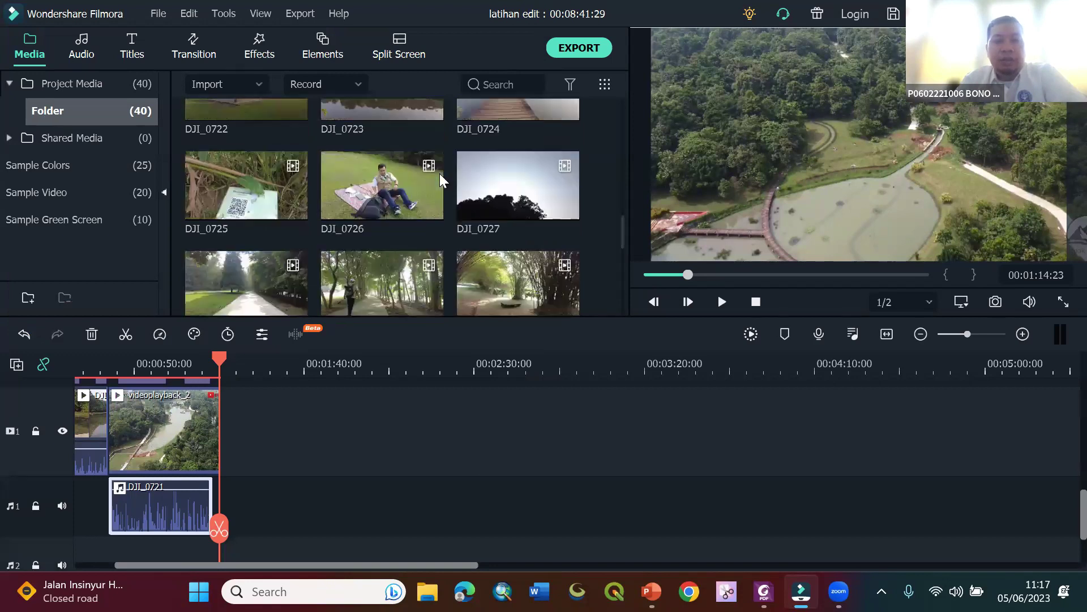
{"action": "left_click_drag", "start_coordinate": [399, 175], "coordinate": [240, 425]}
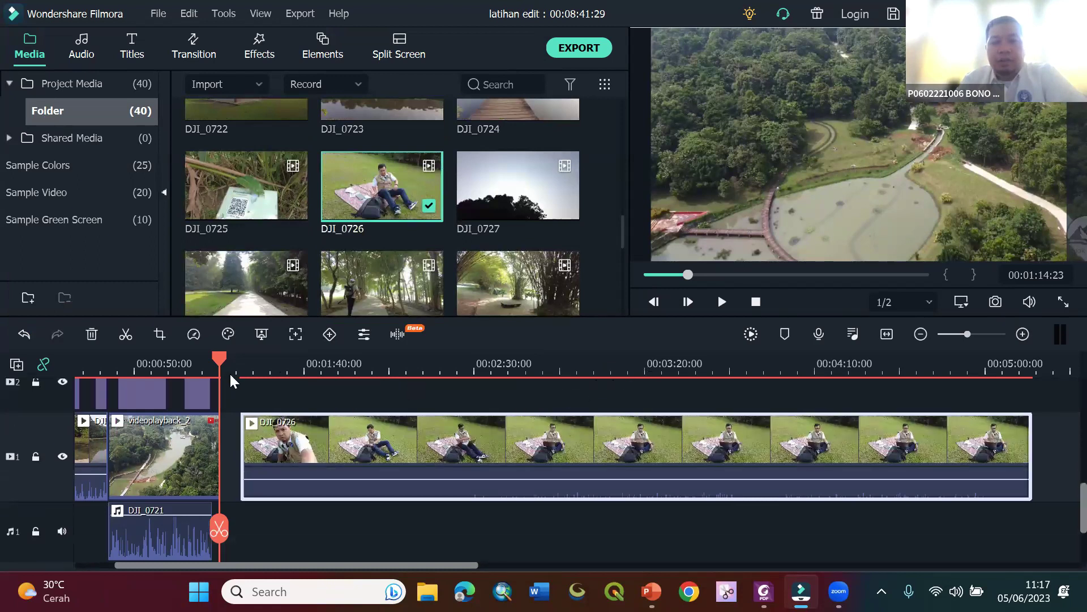
- Place the playhead at 00:03:54:20 and raise the DJI_0726 clip's audio volume to 10 dB
{"action": "key", "text": "shift+Right"}
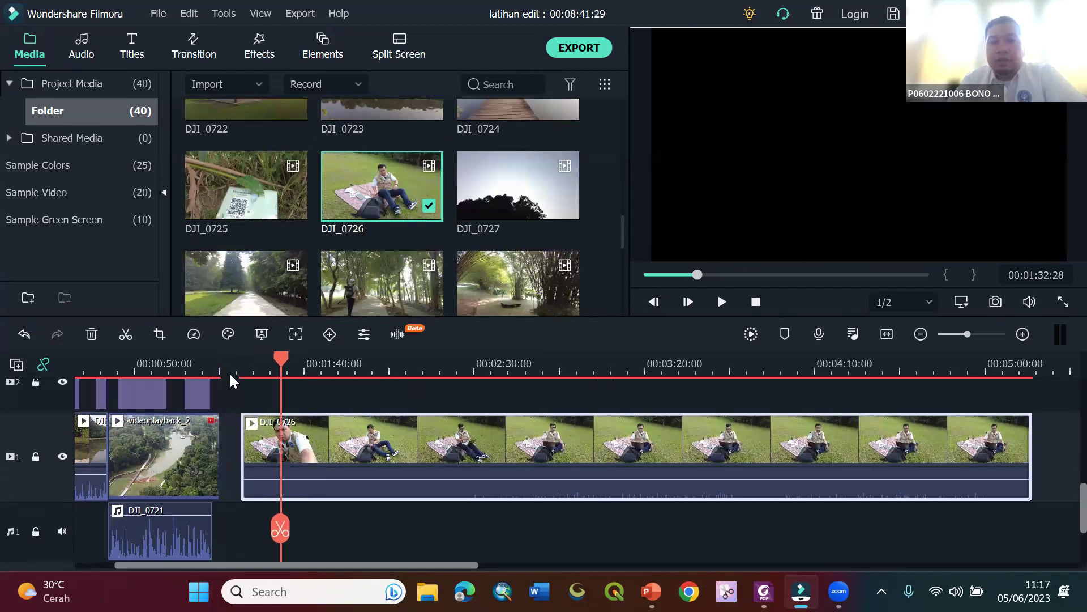
{"action": "left_click_drag", "start_coordinate": [343, 378], "coordinate": [763, 400]}
{"action": "double_click", "coordinate": [688, 488]}
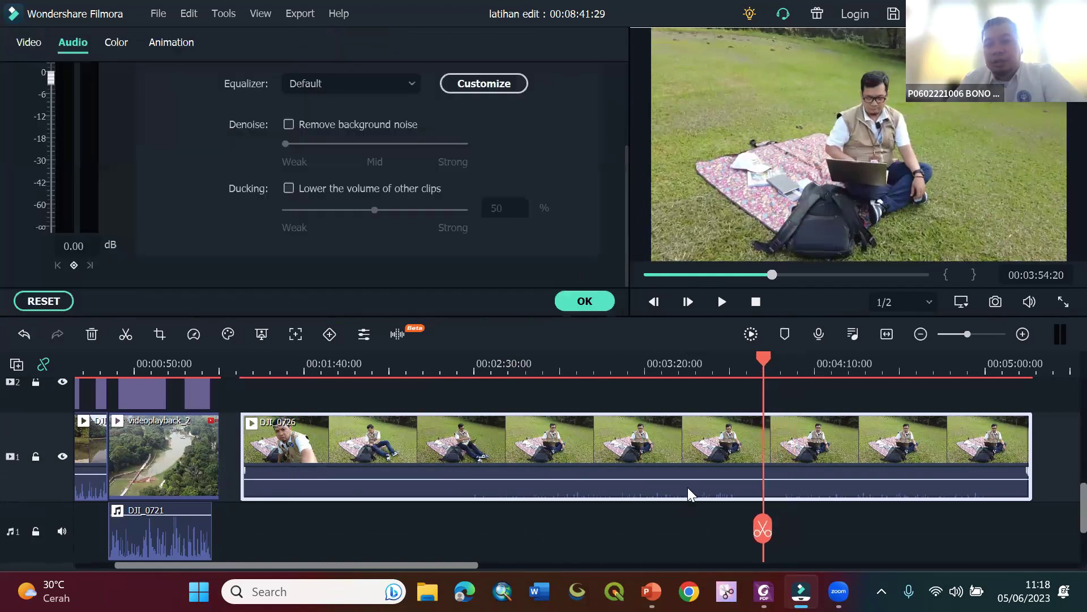
{"action": "left_click", "coordinate": [80, 246]}
{"action": "type", "text": "10"}
{"action": "key", "text": "Return"}
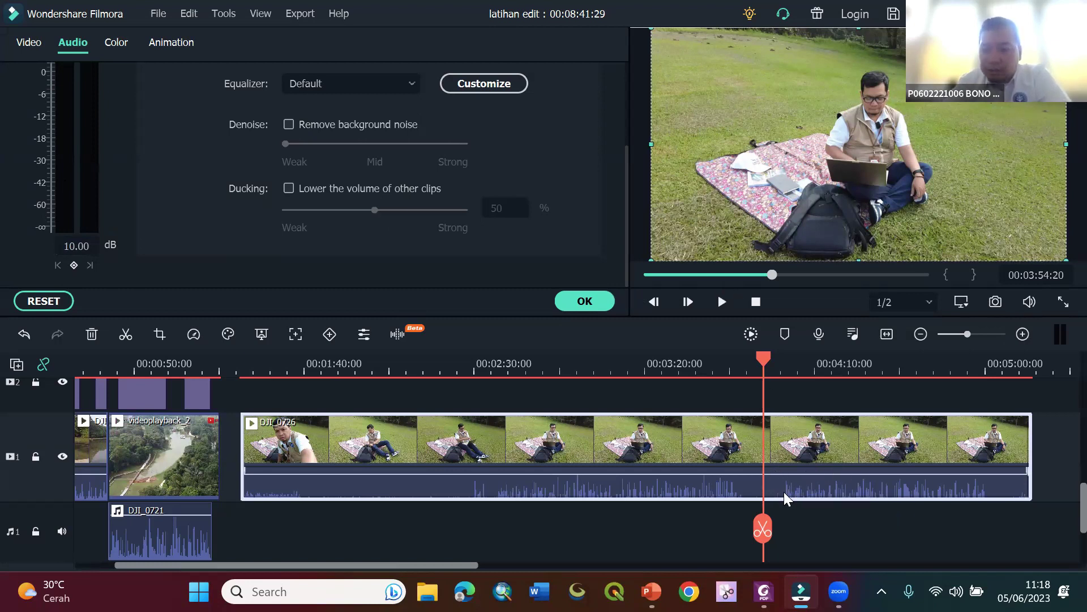
- Play on to 00:04:00:05, split the DJI_0726 clip there and delete the part before the cut
{"action": "key", "text": "space"}
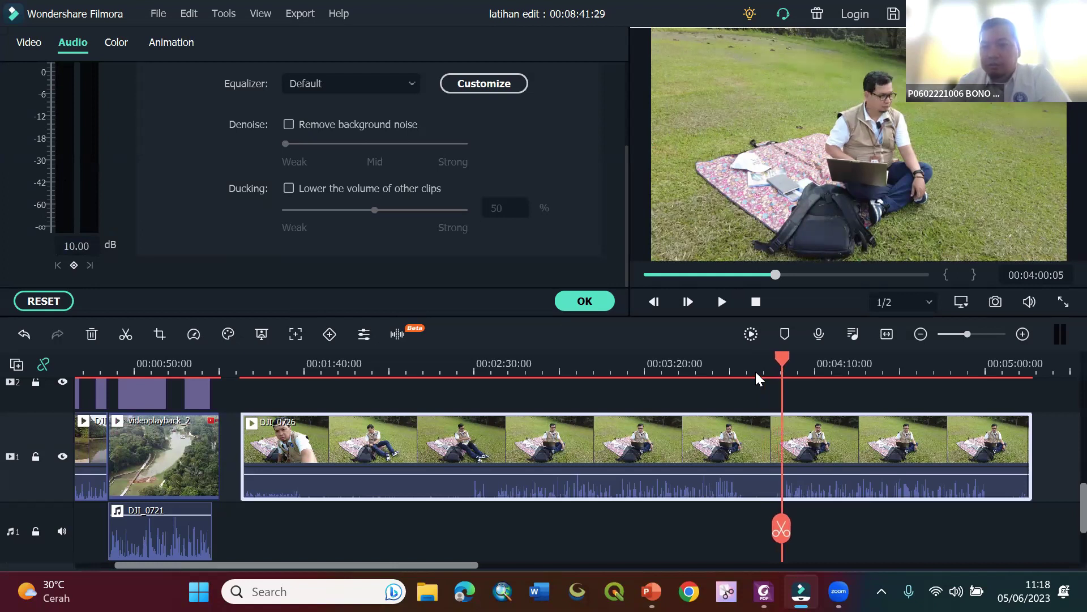
{"action": "left_click", "coordinate": [789, 532]}
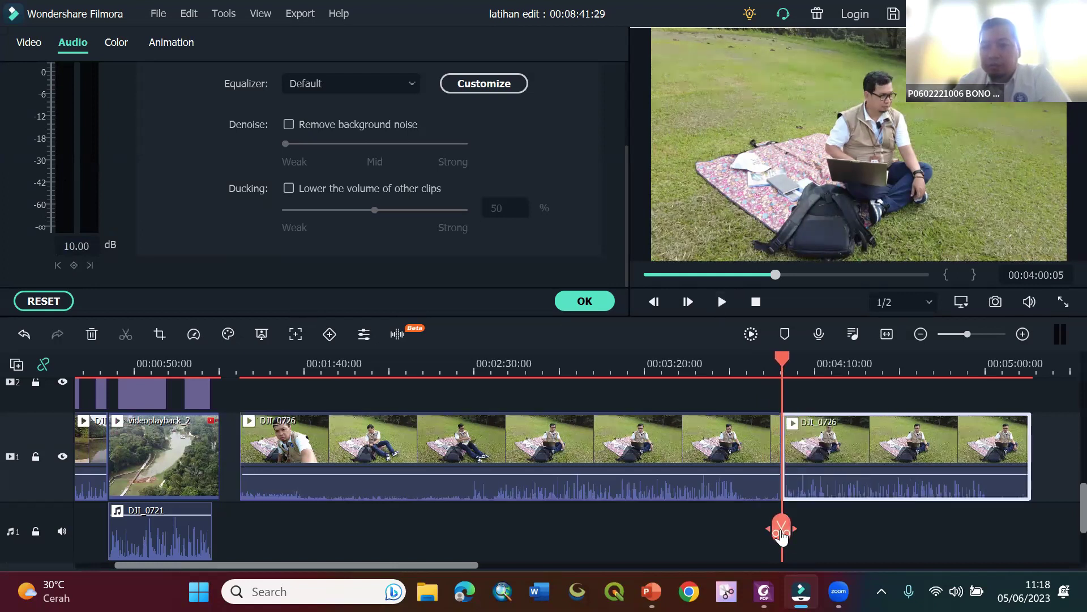
{"action": "left_click", "coordinate": [688, 467]}
{"action": "key", "text": "Delete"}
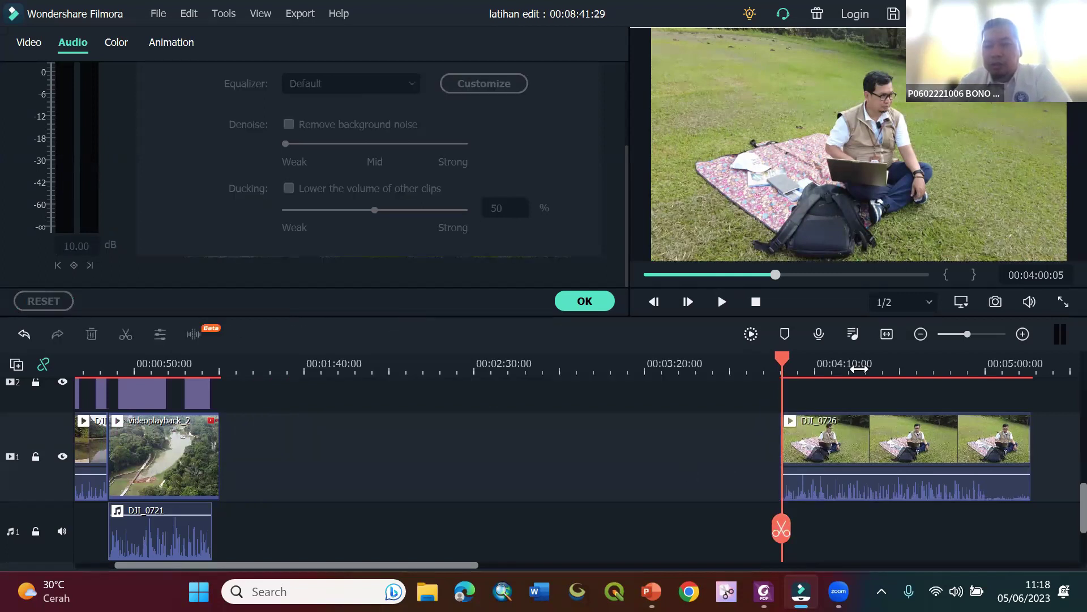
- Cut off the DJI_0726 clip's tail at 00:05:00:16 and move the remaining part directly against the end of videoplayback_2
{"action": "left_click", "coordinate": [724, 302]}
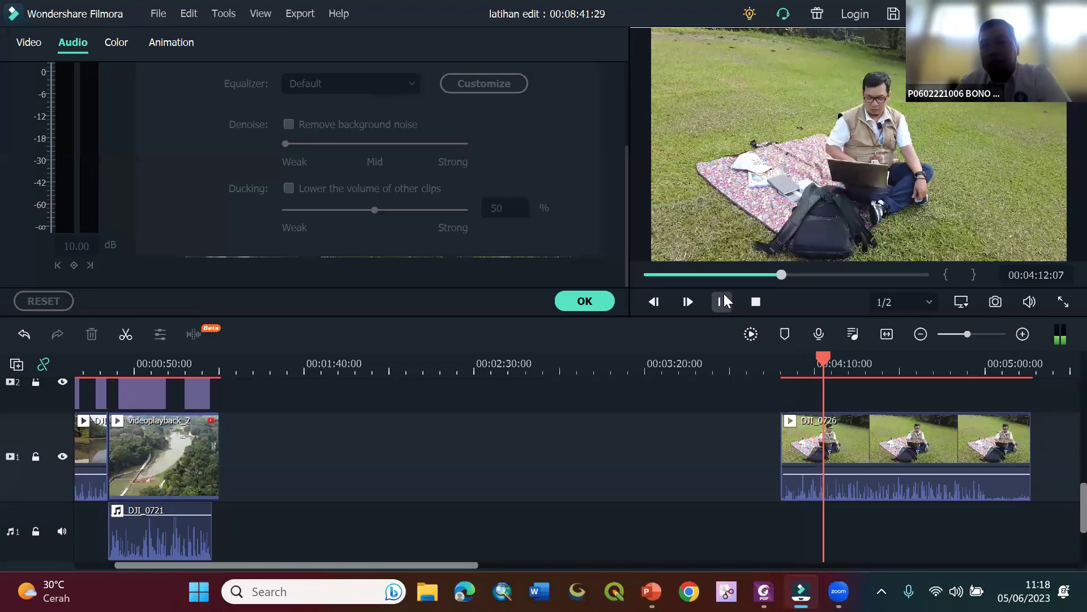
{"action": "left_click", "coordinate": [722, 301]}
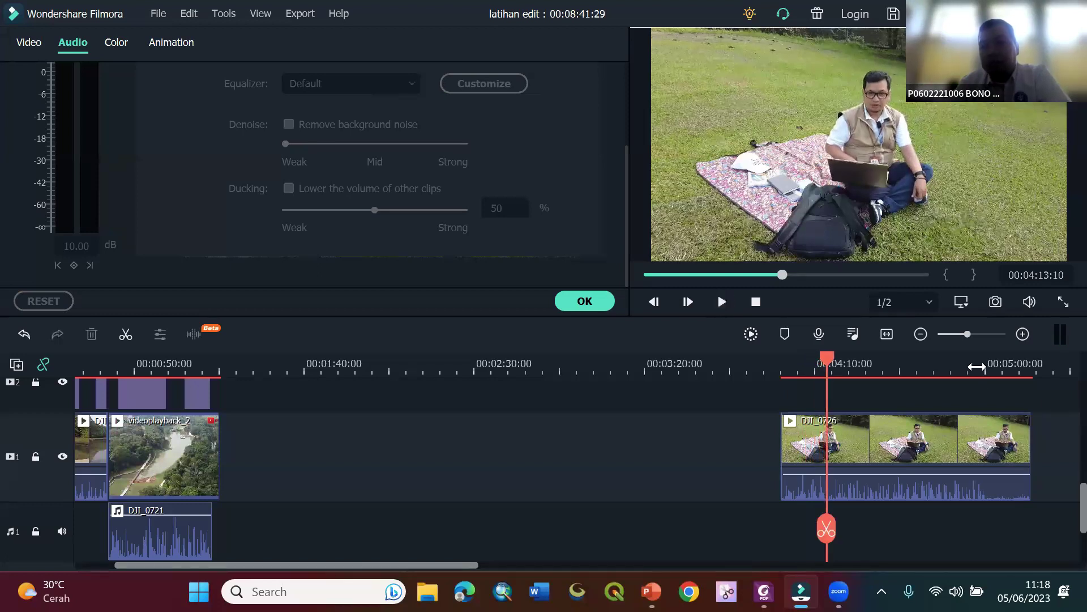
{"action": "left_click", "coordinate": [976, 367]}
{"action": "left_click_drag", "start_coordinate": [980, 361], "coordinate": [989, 361]}
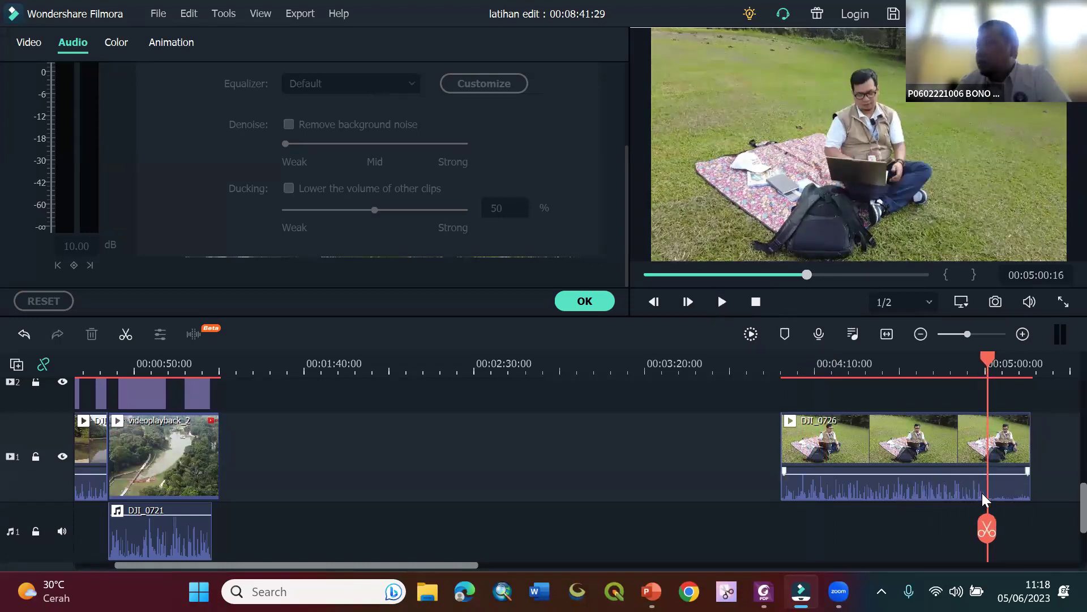
{"action": "left_click", "coordinate": [985, 526]}
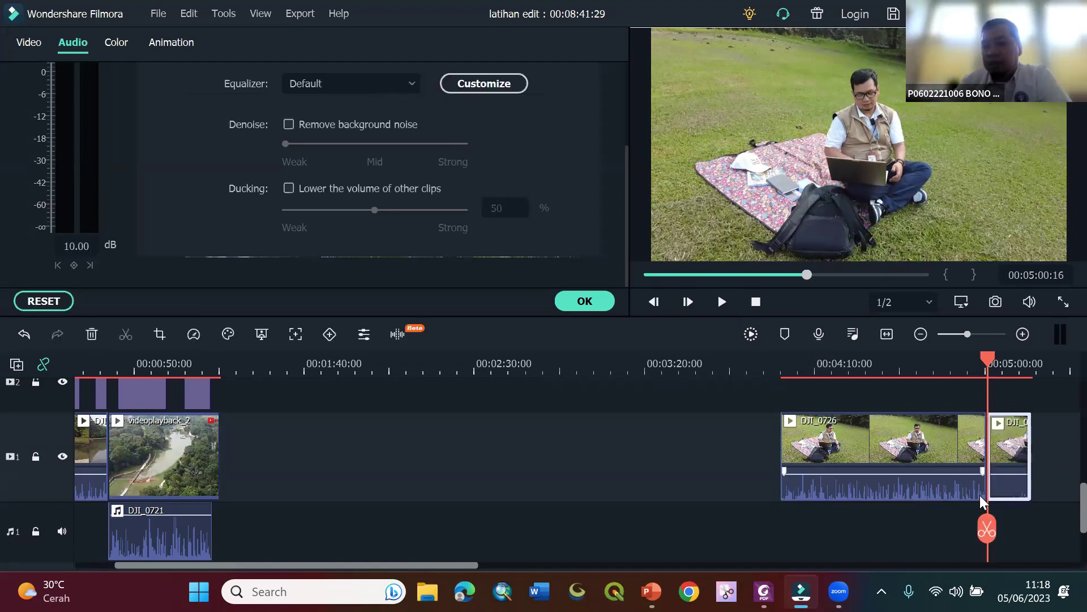
{"action": "left_click_drag", "start_coordinate": [980, 495], "coordinate": [267, 465]}
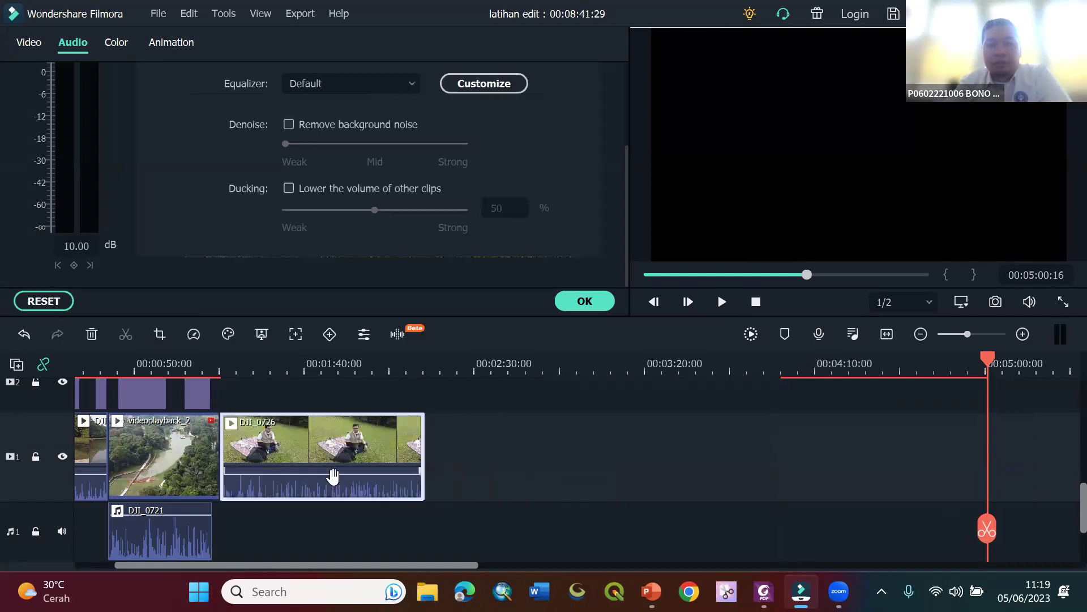
- Place the playhead at 00:01:36:20 and lay the Deep Blue sample colour over the whole DJI_0726 clip on video track 2
{"action": "left_click", "coordinate": [293, 380]}
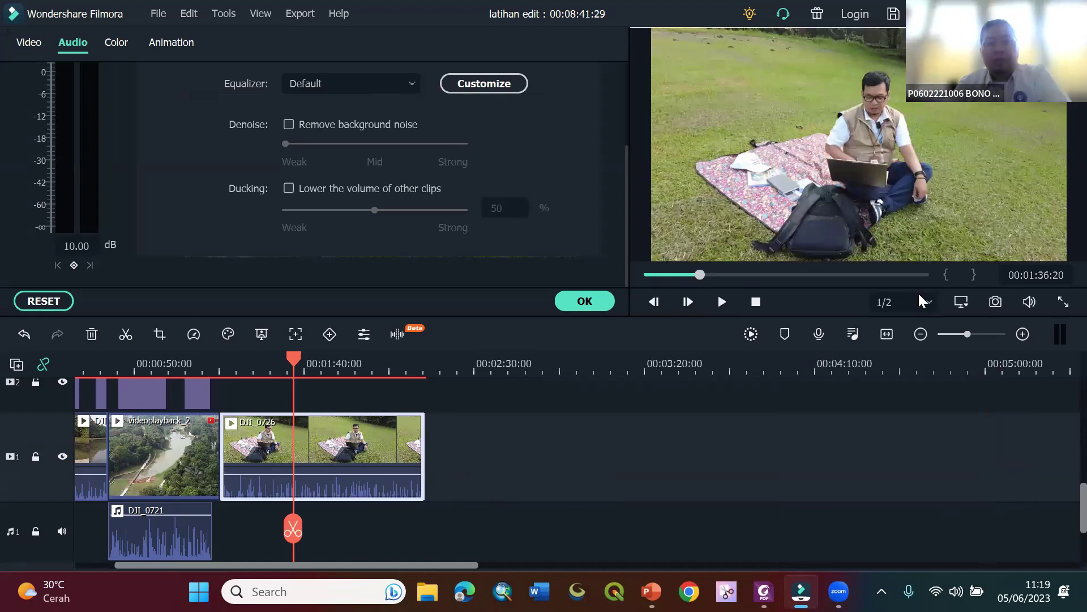
{"action": "left_click", "coordinate": [584, 300]}
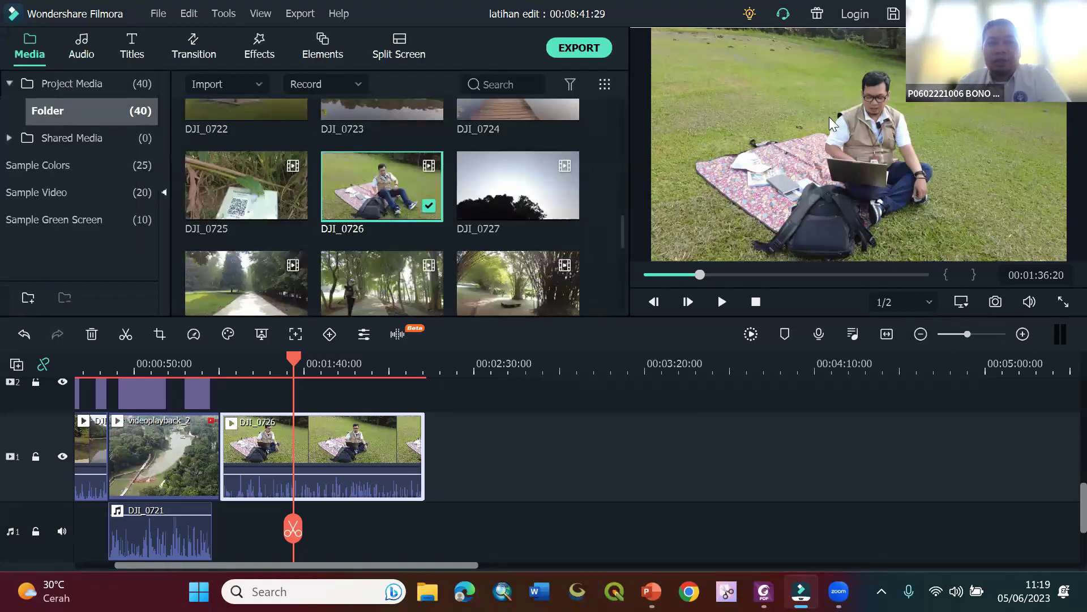
{"action": "left_click", "coordinate": [46, 155]}
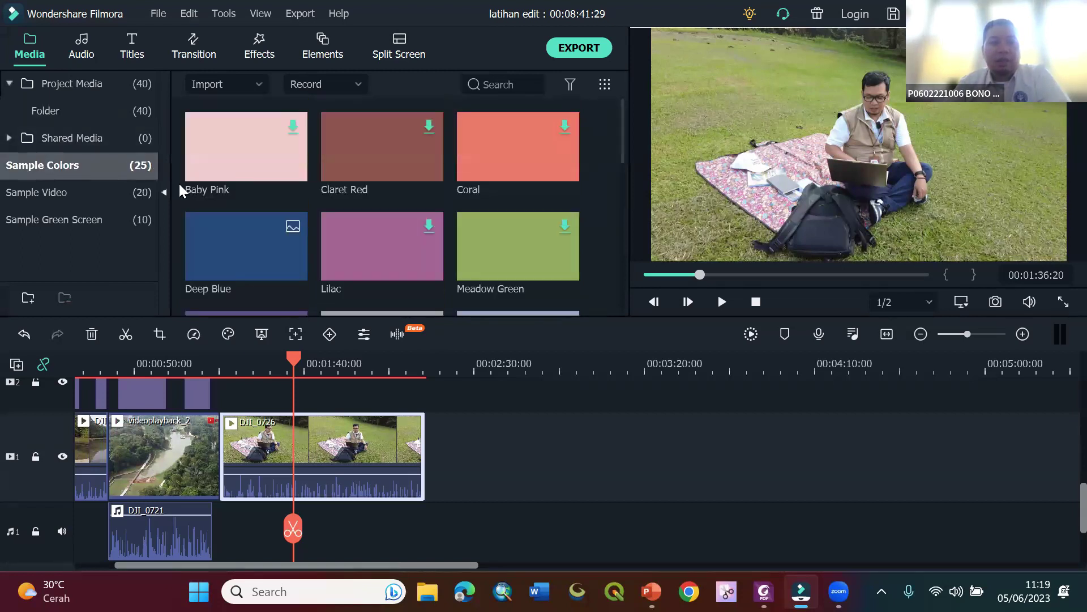
{"action": "scroll", "coordinate": [228, 243], "scroll_direction": "down", "scroll_amount": 1}
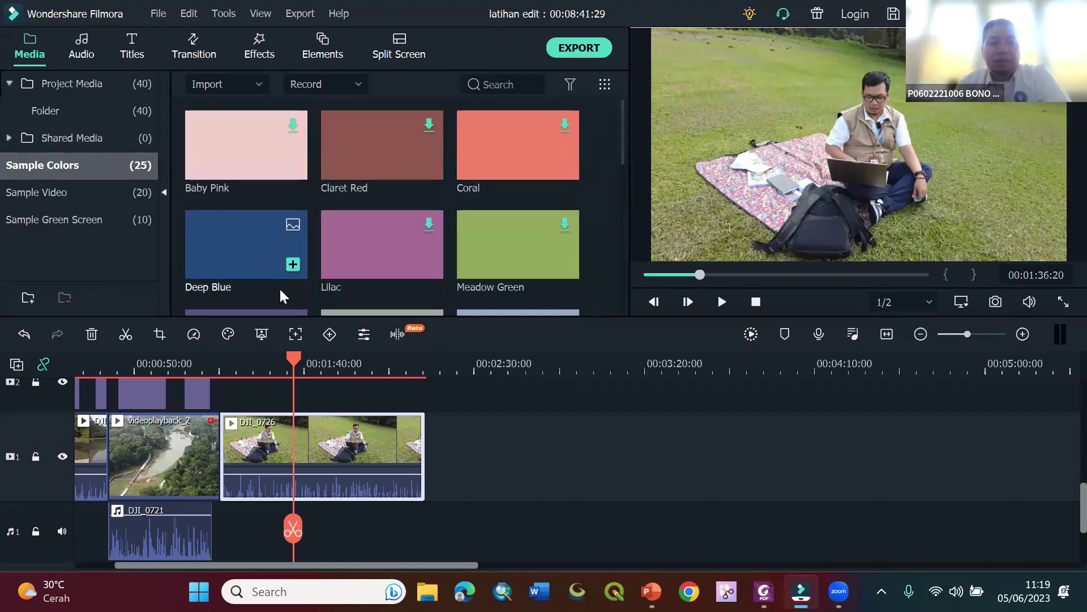
{"action": "scroll", "coordinate": [482, 424], "scroll_direction": "up", "scroll_amount": 1}
{"action": "left_click_drag", "start_coordinate": [262, 262], "coordinate": [425, 426]}
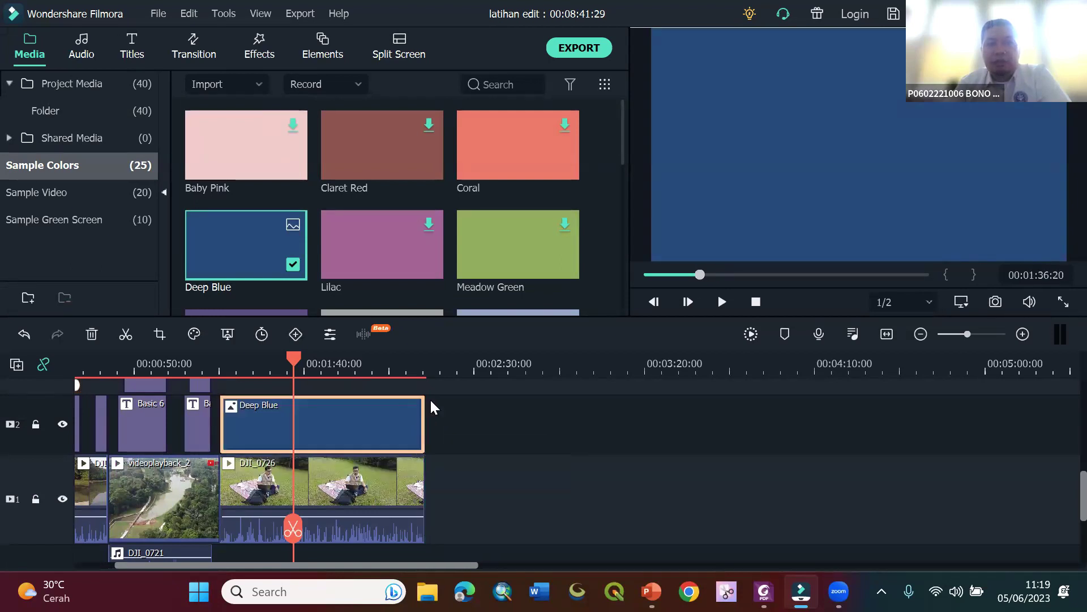
- Narrow the Deep Blue overlay to roughly the left third of the frame and lower its opacity to 64.65%
{"action": "left_click", "coordinate": [798, 158]}
{"action": "left_click_drag", "start_coordinate": [1057, 142], "coordinate": [803, 156]}
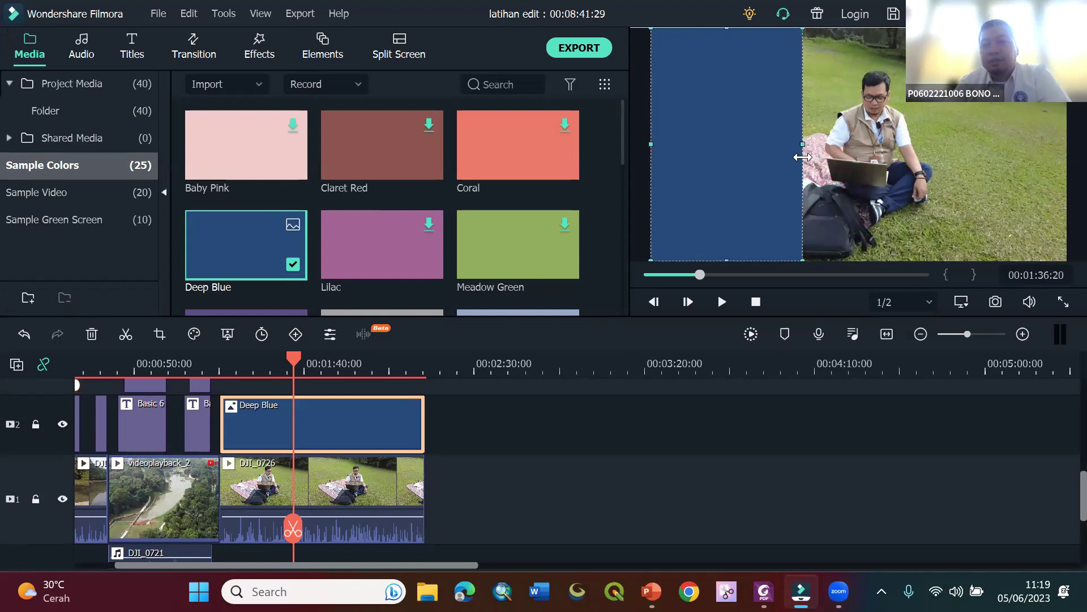
{"action": "double_click", "coordinate": [381, 422]}
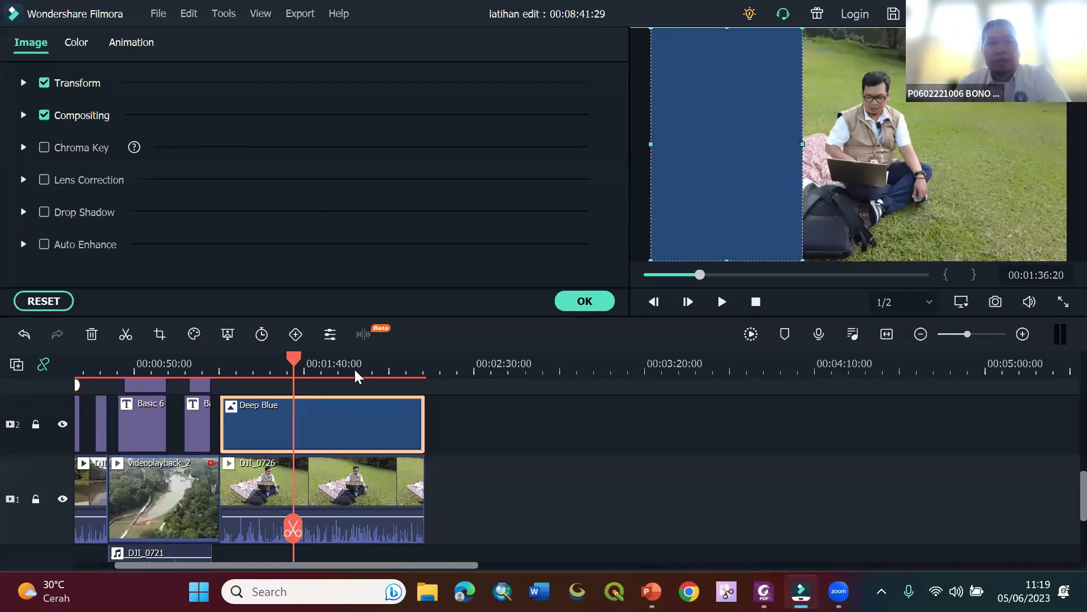
{"action": "left_click", "coordinate": [24, 115]}
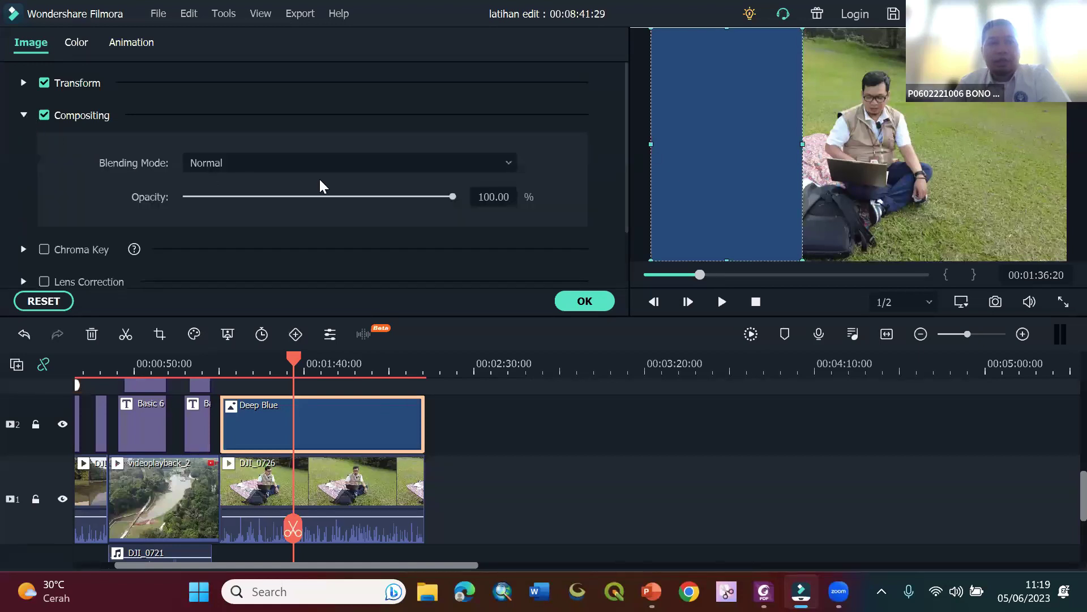
{"action": "left_click_drag", "start_coordinate": [455, 197], "coordinate": [362, 203]}
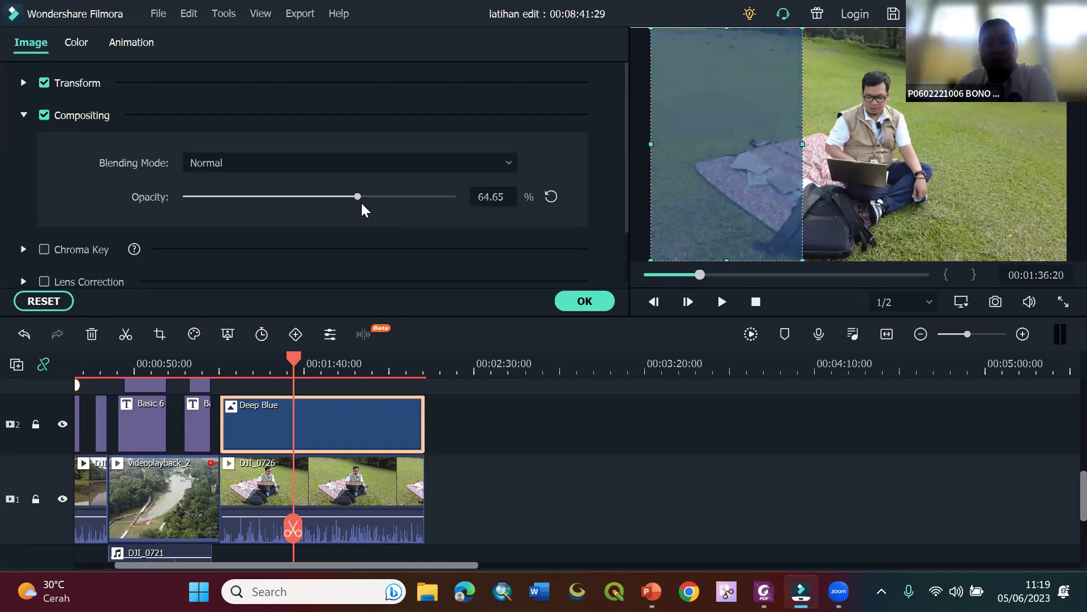
- Delete the Deep Blue overlay above the DJI_0726 clip from video track 2
{"action": "scroll", "coordinate": [617, 411], "scroll_direction": "up", "scroll_amount": 1}
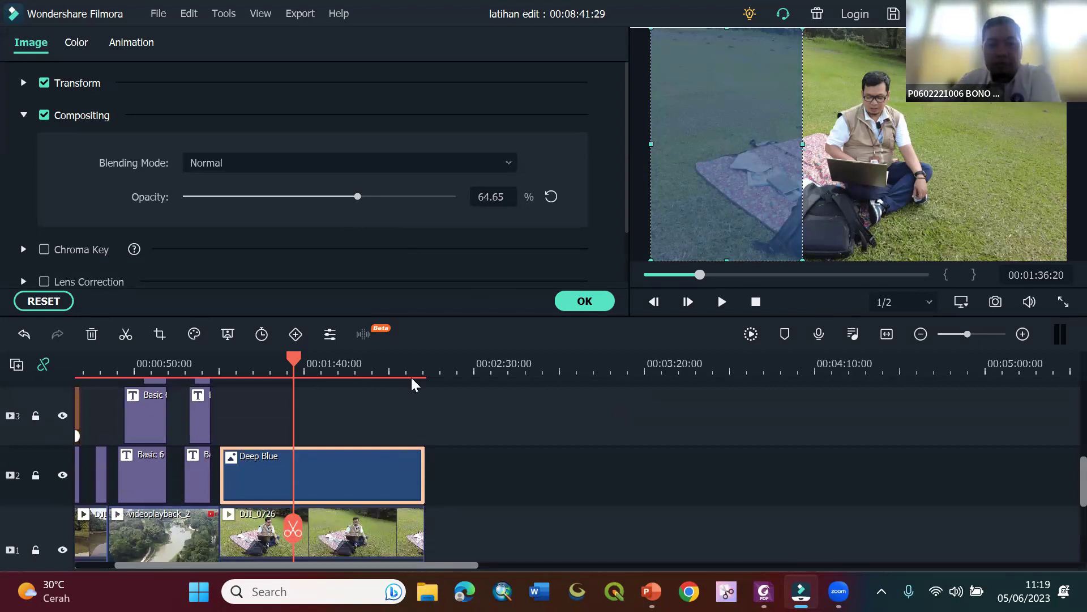
{"action": "left_click", "coordinate": [403, 410]}
{"action": "left_click", "coordinate": [376, 471]}
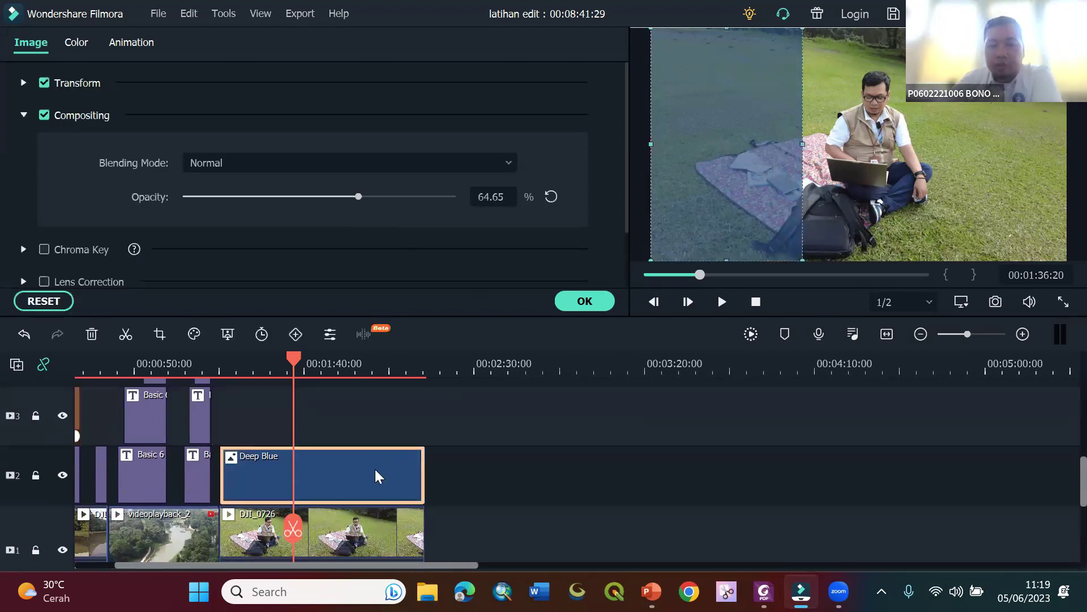
{"action": "key", "text": "Delete"}
- Select the prepared deep_blue and Basic 6 title clips far along the timeline and move them together above the DJI_0726 clip
{"action": "left_click_drag", "start_coordinate": [925, 371], "coordinate": [623, 376]}
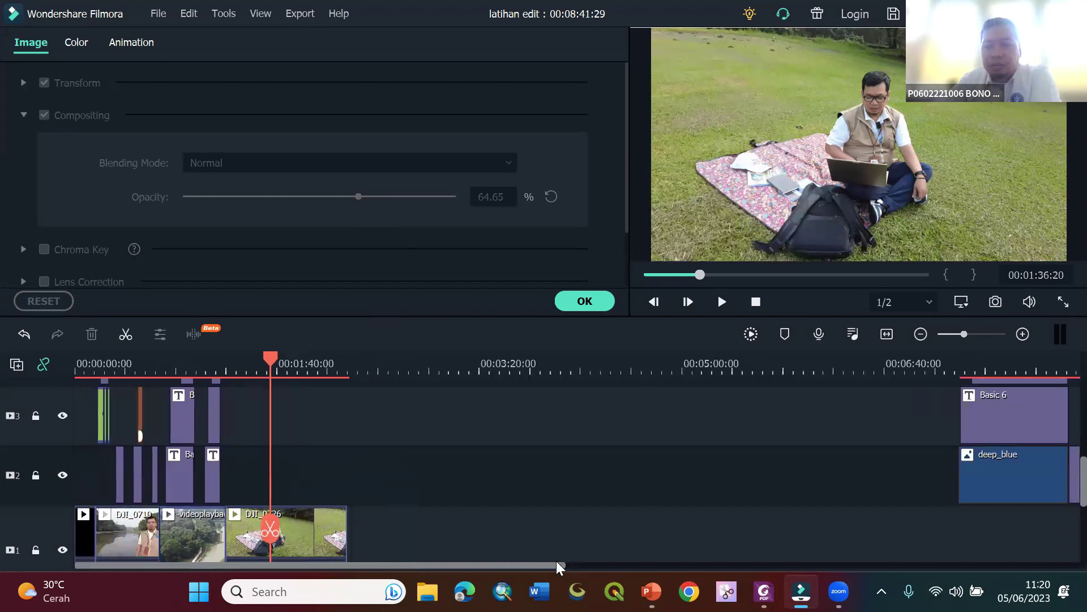
{"action": "scroll", "coordinate": [579, 546], "scroll_direction": "down", "scroll_amount": 3}
{"action": "scroll", "coordinate": [610, 504], "scroll_direction": "up", "scroll_amount": 3}
{"action": "left_click_drag", "start_coordinate": [536, 560], "coordinate": [732, 560]}
{"action": "scroll", "coordinate": [717, 551], "scroll_direction": "up", "scroll_amount": 1}
{"action": "scroll", "coordinate": [717, 551], "scroll_direction": "up", "scroll_amount": 1}
{"action": "scroll", "coordinate": [717, 550], "scroll_direction": "down", "scroll_amount": 1}
{"action": "left_click_drag", "start_coordinate": [531, 522], "coordinate": [688, 421]}
{"action": "scroll", "coordinate": [688, 420], "scroll_direction": "down", "scroll_amount": 5}
{"action": "left_click_drag", "start_coordinate": [621, 458], "coordinate": [287, 454]}
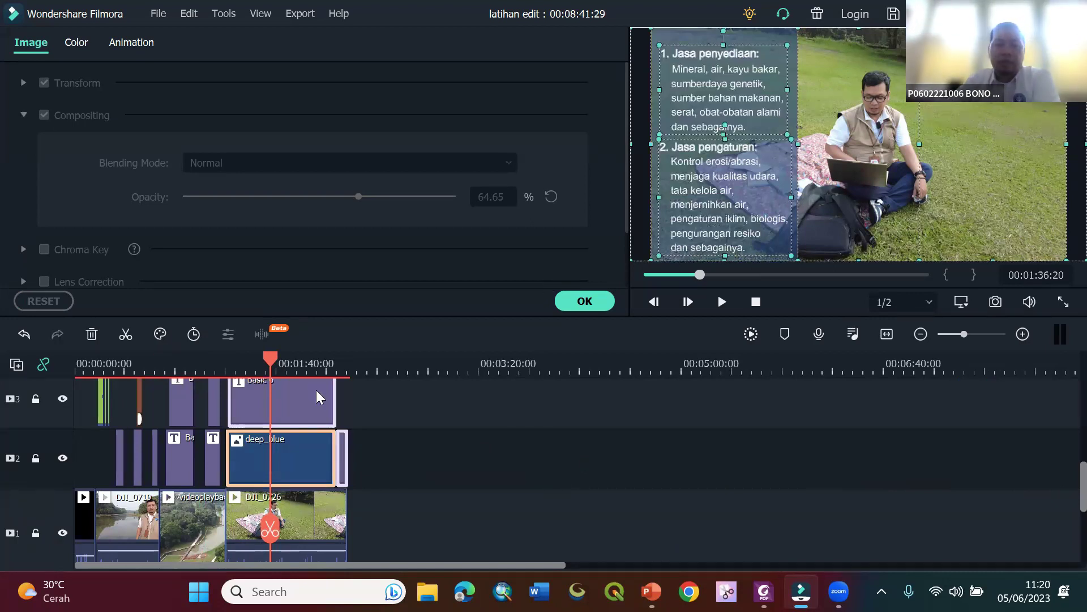
- Play the DJI_0726 section with its text overlays from 00:01:36:20 and stop at 00:02:15:21
{"action": "key", "text": "Up"}
{"action": "key", "text": "Up"}
{"action": "key", "text": "Up"}
{"action": "key", "text": "Down"}
{"action": "key", "text": "space"}
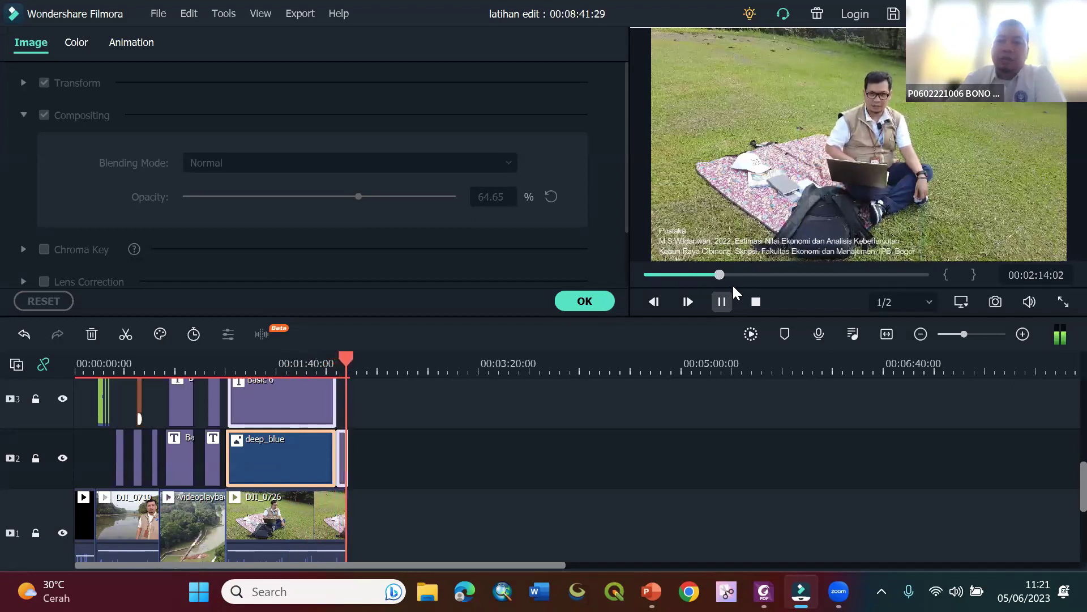
{"action": "left_click", "coordinate": [723, 302]}
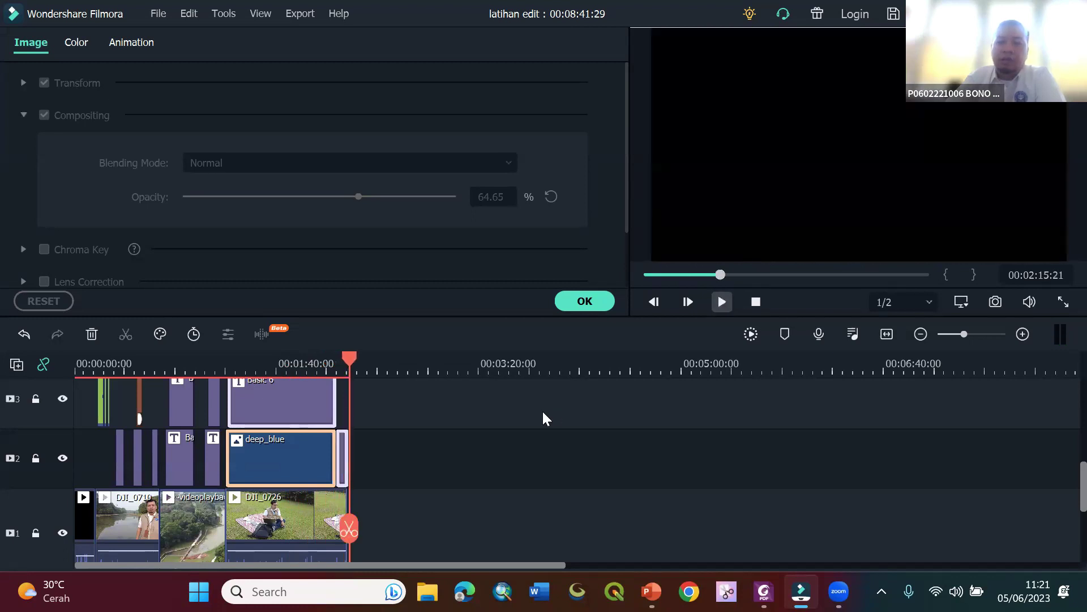
- Select the overlay clips above DJI_0726 and shift them together so that the deep_blue and Basic 6 clips end with DJI_0726
{"action": "scroll", "coordinate": [539, 410], "scroll_direction": "up", "scroll_amount": 2}
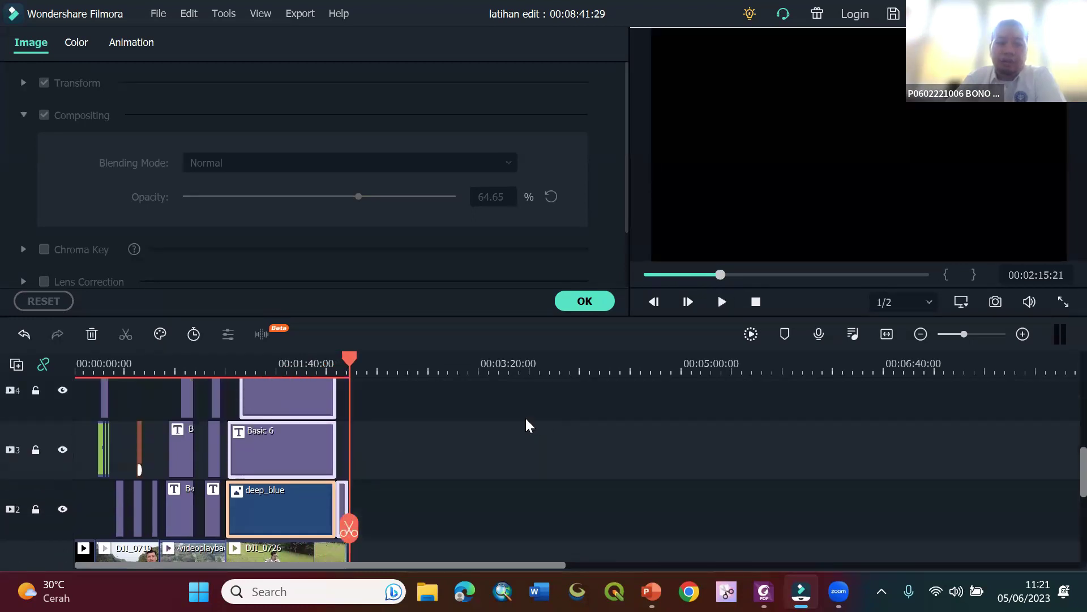
{"action": "scroll", "coordinate": [526, 425], "scroll_direction": "up", "scroll_amount": 1}
{"action": "left_click_drag", "start_coordinate": [436, 387], "coordinate": [286, 510]}
{"action": "left_click", "coordinate": [478, 475]}
{"action": "scroll", "coordinate": [477, 484], "scroll_direction": "up", "scroll_amount": 2}
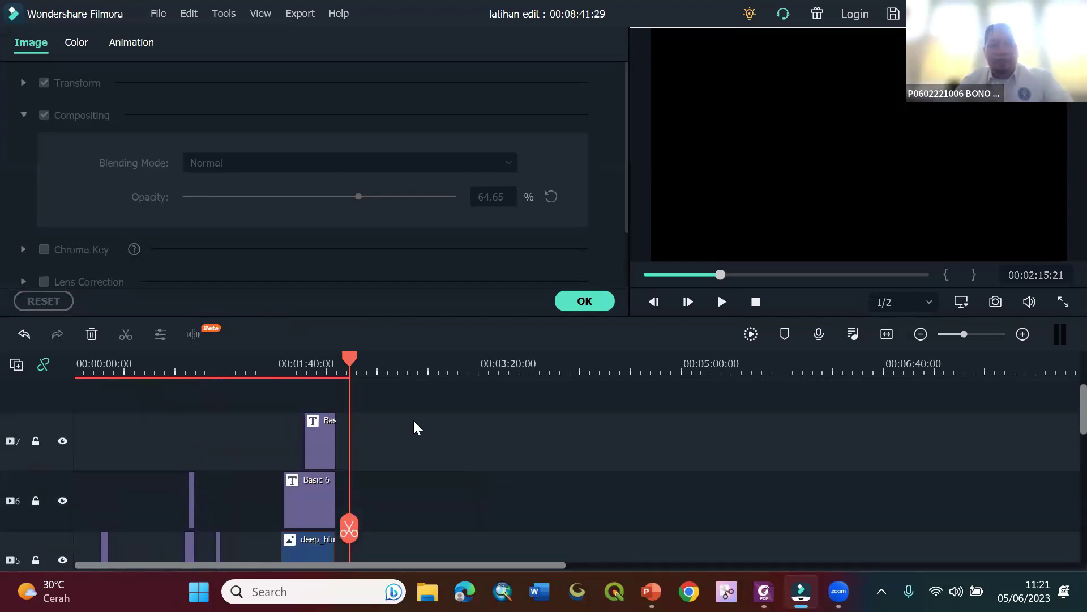
{"action": "double_click", "coordinate": [310, 510]}
{"action": "scroll", "coordinate": [289, 538], "scroll_direction": "down", "scroll_amount": 5}
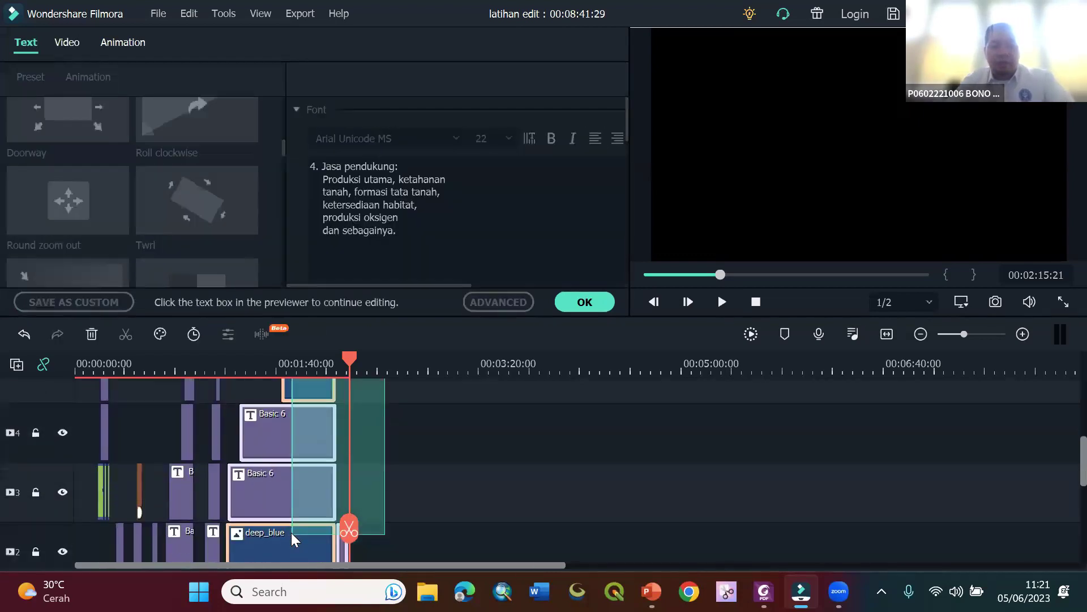
{"action": "left_click_drag", "start_coordinate": [265, 470], "coordinate": [318, 423]}
{"action": "left_click", "coordinate": [409, 434]}
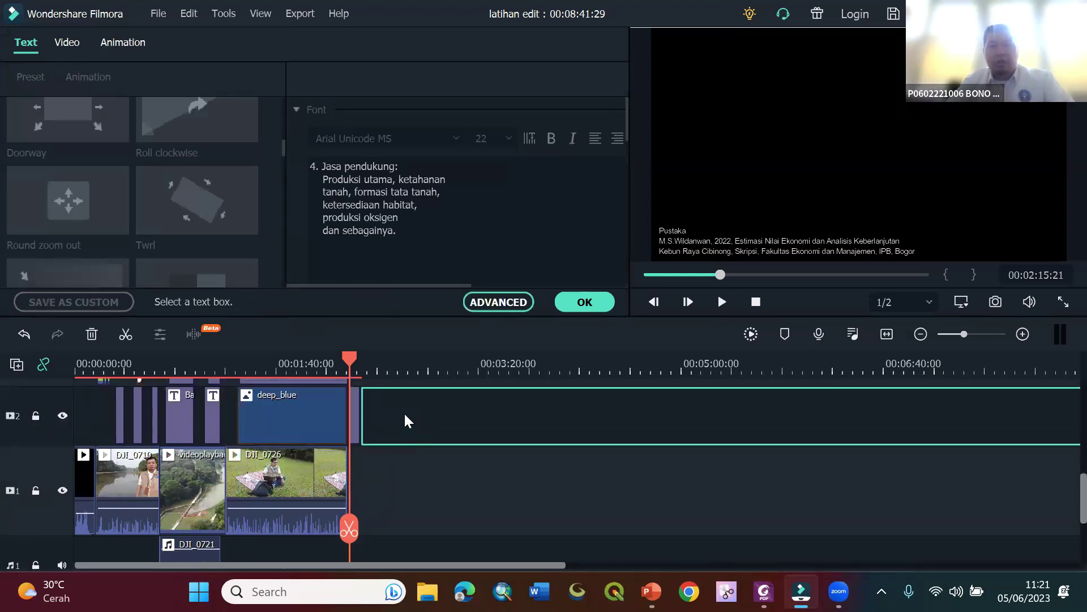
{"action": "left_click", "coordinate": [596, 296]}
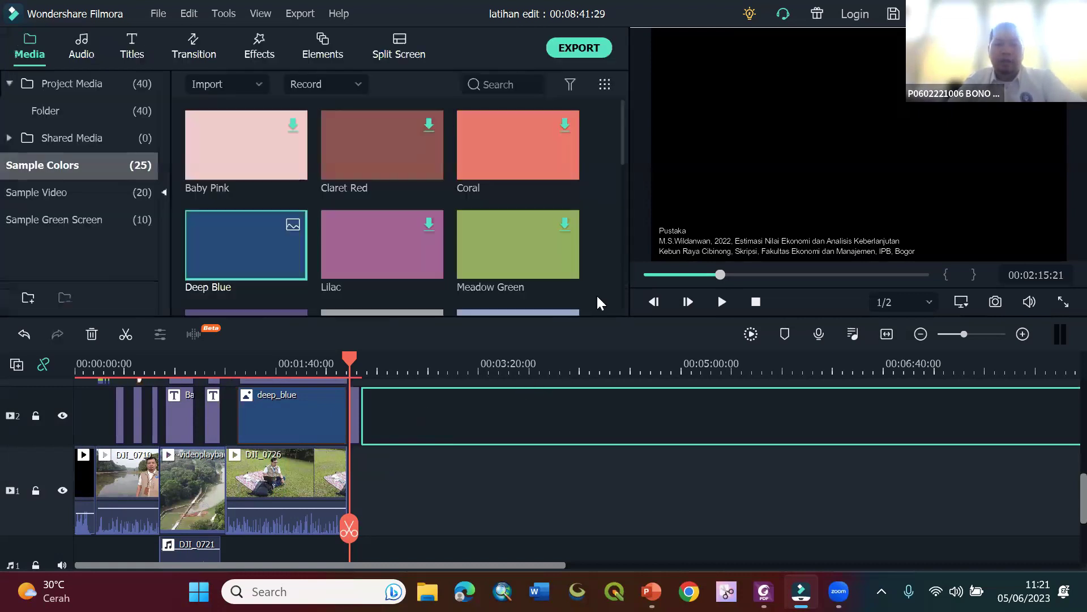
- Add the DJI_0729 clip from the project media to video track 1, a short gap after DJI_0726
{"action": "left_click", "coordinate": [51, 109]}
{"action": "scroll", "coordinate": [272, 152], "scroll_direction": "down", "scroll_amount": 10}
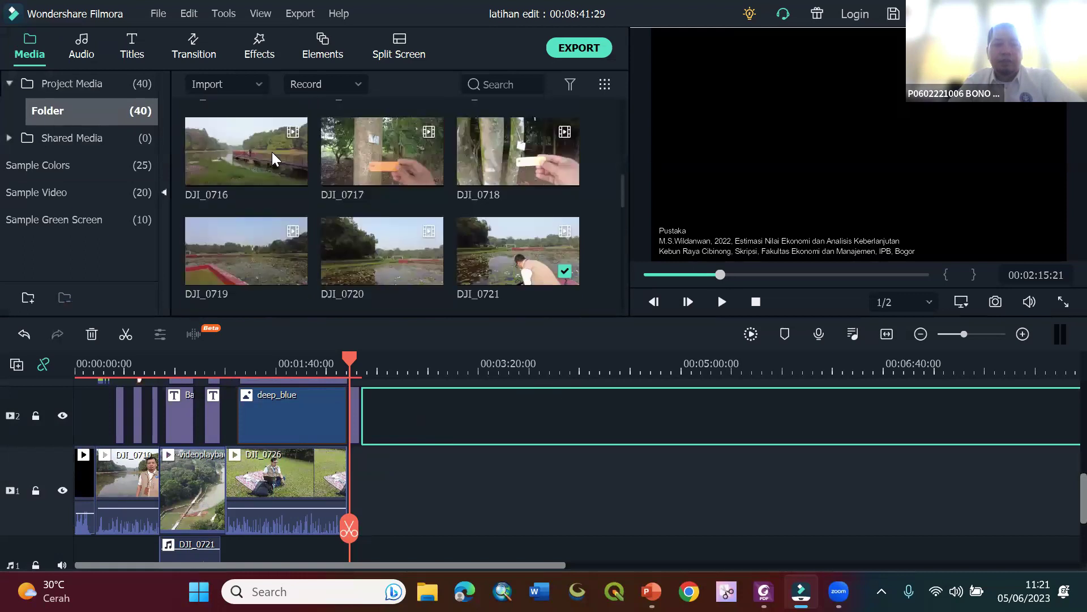
{"action": "scroll", "coordinate": [271, 152], "scroll_direction": "down", "scroll_amount": 5}
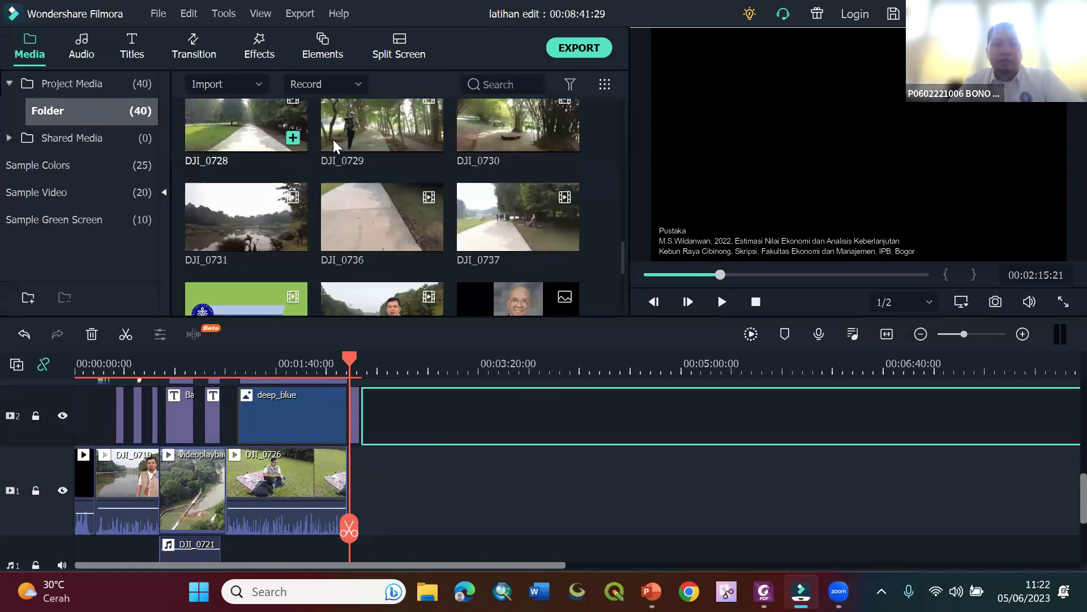
{"action": "left_click_drag", "start_coordinate": [370, 226], "coordinate": [390, 487]}
- Split the DJI_0729 clip at 00:03:10:14 and delete the part before the cut
{"action": "left_click", "coordinate": [417, 372]}
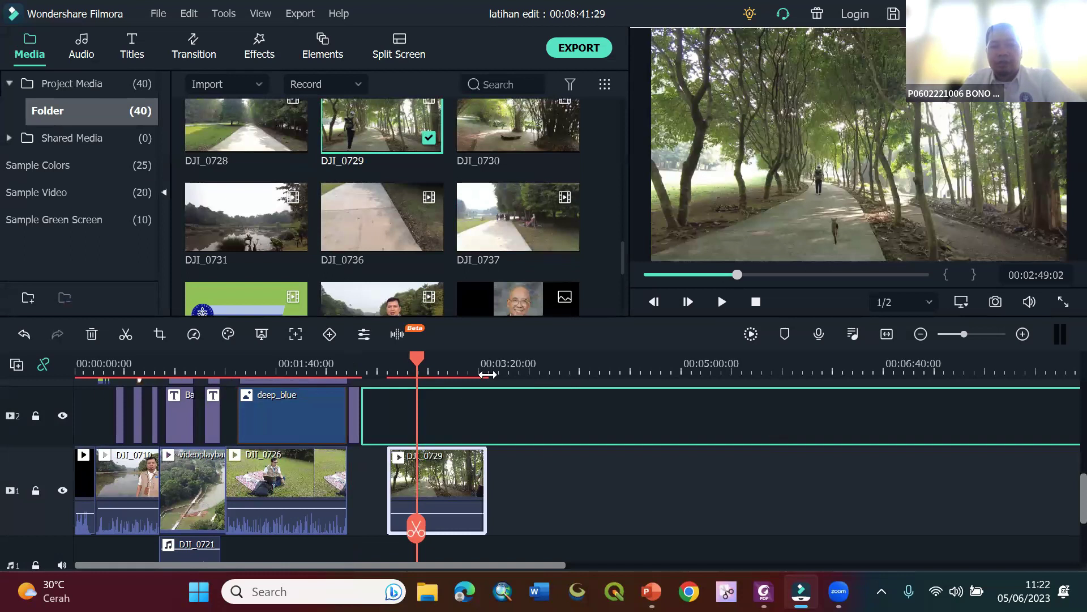
{"action": "left_click_drag", "start_coordinate": [410, 359], "coordinate": [436, 356]}
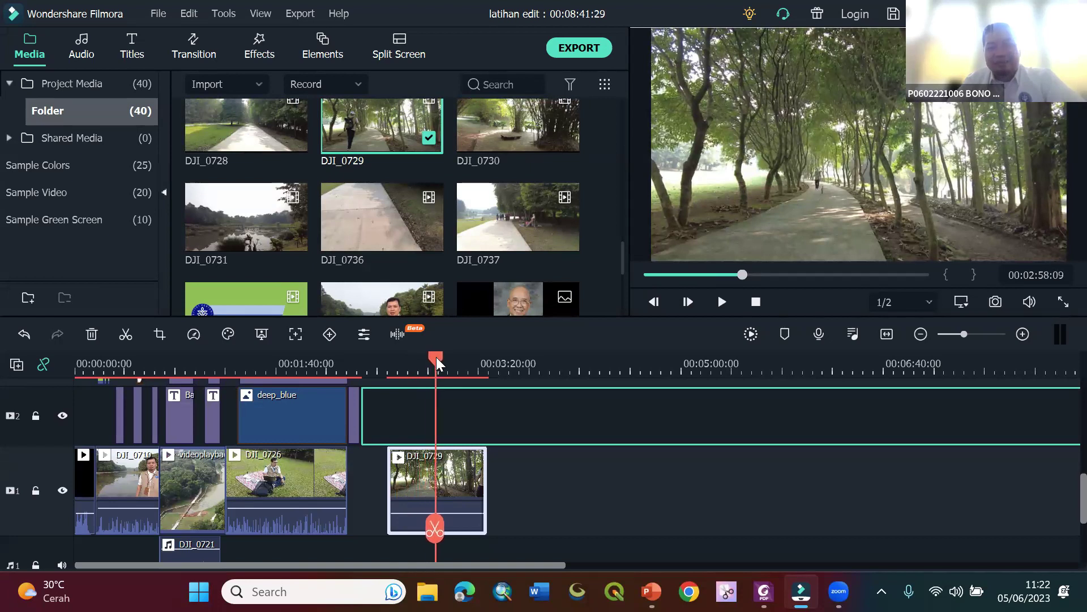
{"action": "left_click_drag", "start_coordinate": [439, 366], "coordinate": [462, 376]}
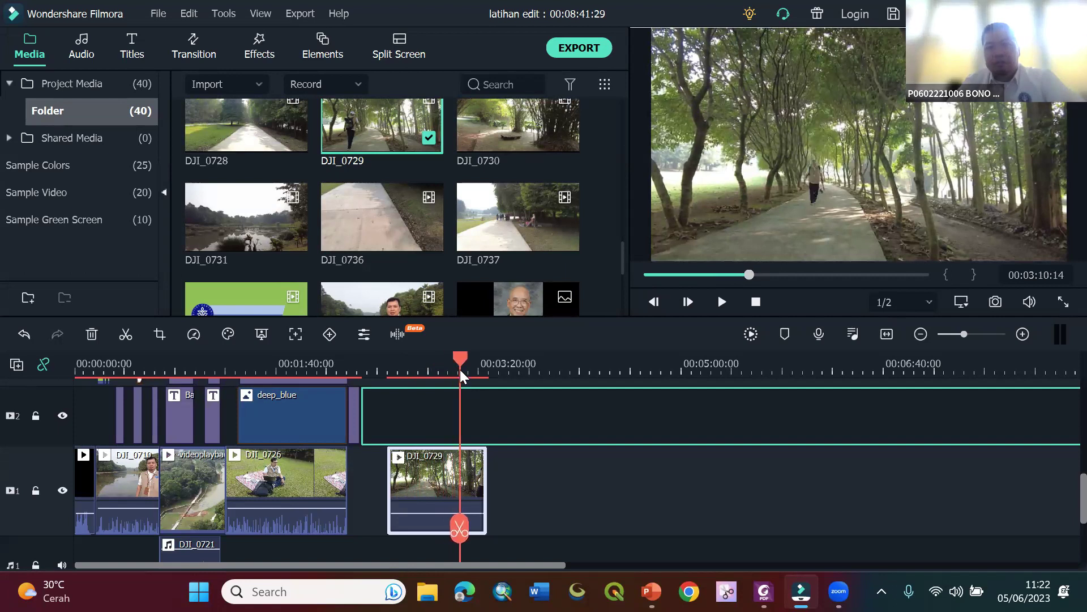
{"action": "left_click", "coordinate": [460, 528]}
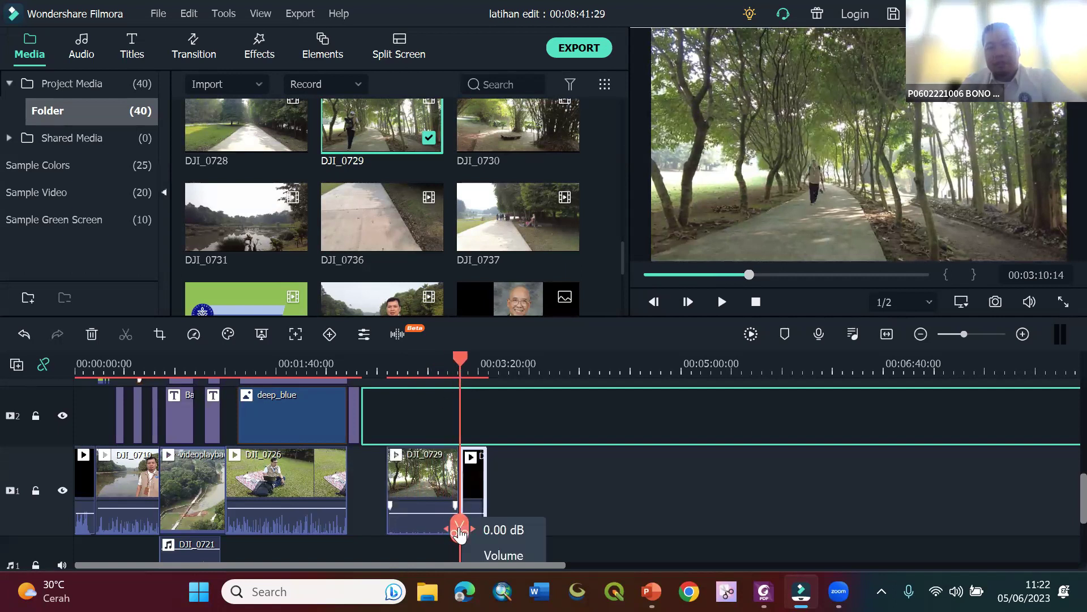
{"action": "left_click", "coordinate": [435, 484]}
{"action": "key", "text": "Delete"}
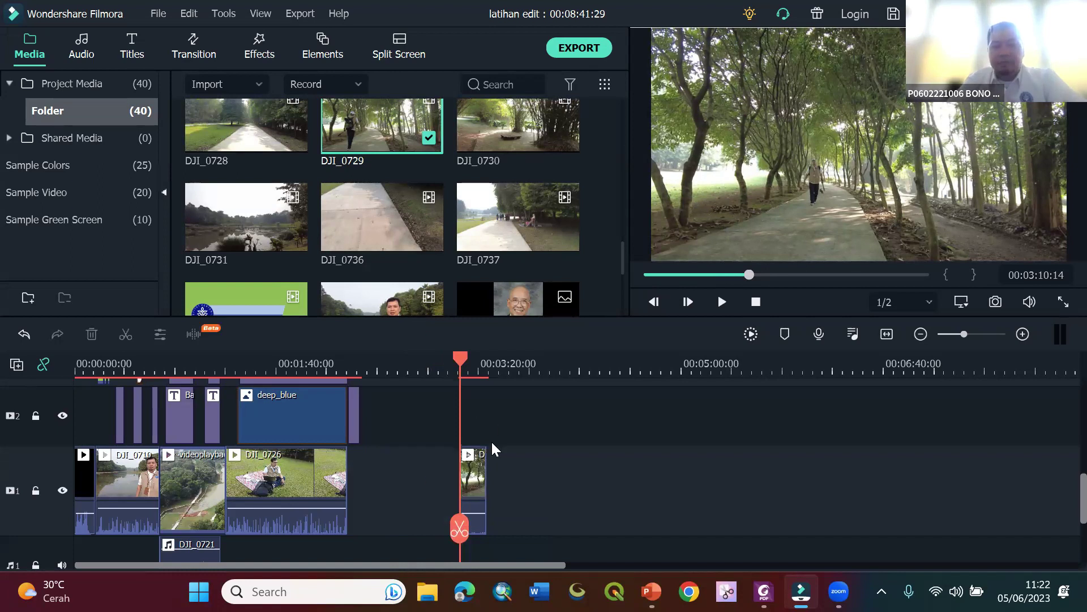
- Move the remaining DJI_0729 part against the end of DJI_0726 and play it from 00:02:14:20 to 00:02:26:10
{"action": "left_click_drag", "start_coordinate": [469, 480], "coordinate": [356, 476]}
{"action": "left_click", "coordinate": [346, 368]}
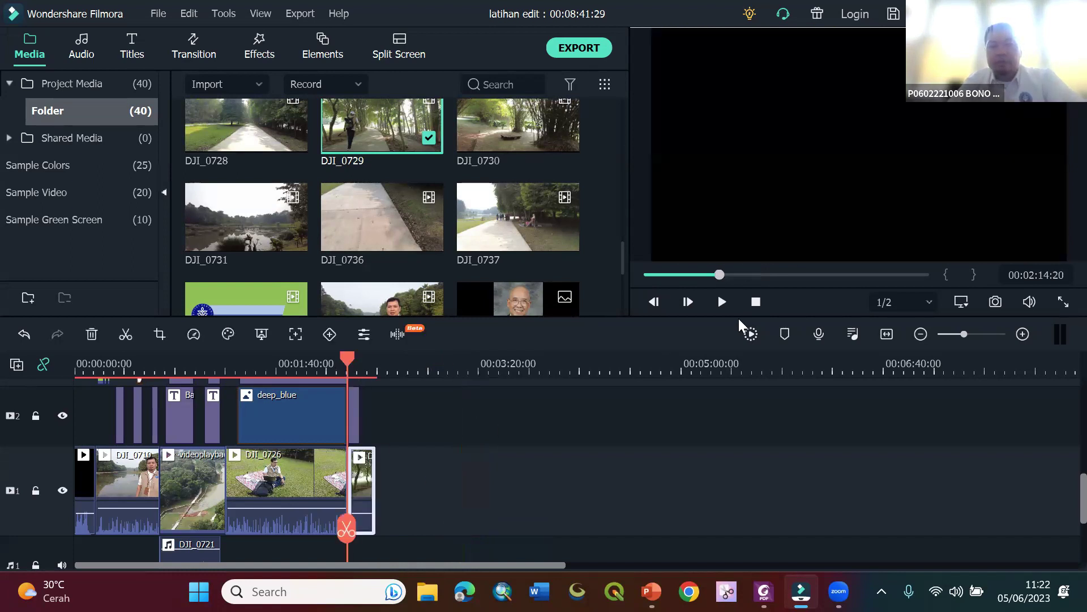
{"action": "left_click", "coordinate": [728, 311]}
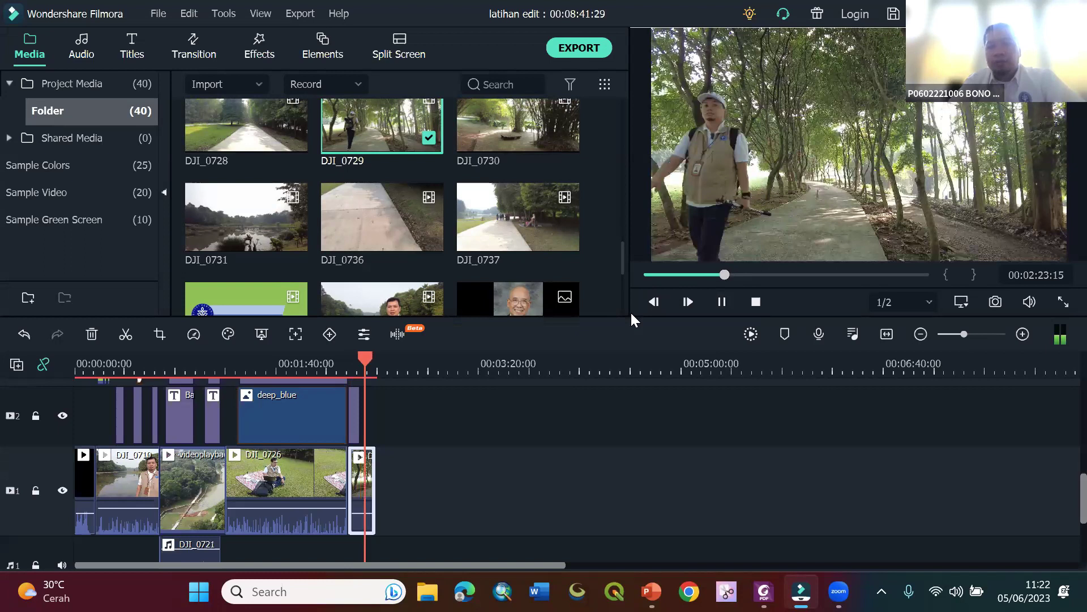
{"action": "left_click", "coordinate": [720, 302]}
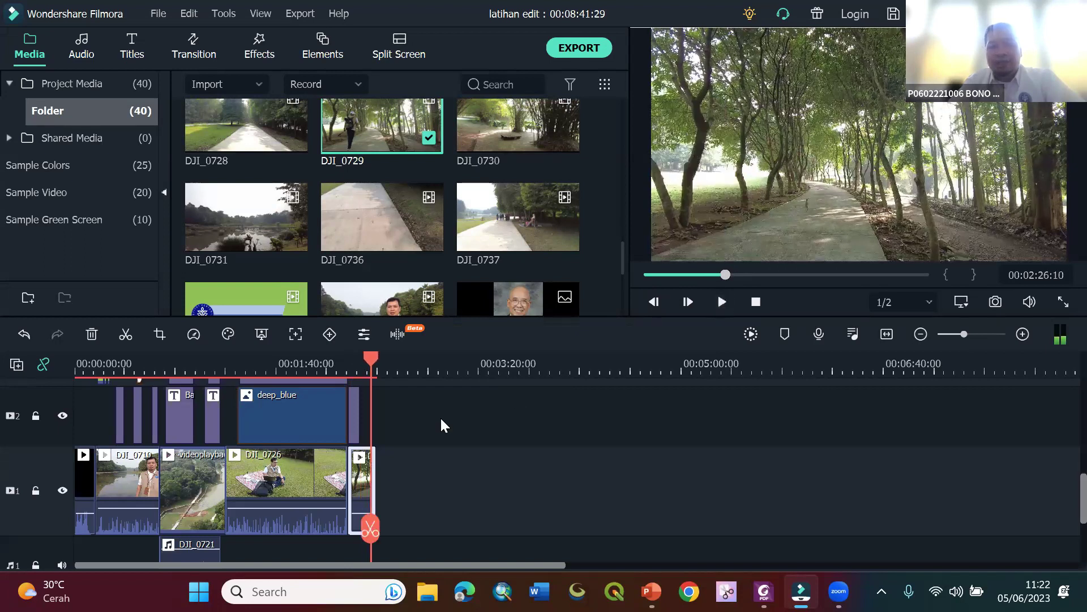
- Set the playhead back to 00:02:24:22 and cut off the DJI_0729 clip's tail there
{"action": "scroll", "coordinate": [438, 420], "scroll_direction": "up", "scroll_amount": 5}
{"action": "scroll", "coordinate": [437, 416], "scroll_direction": "down", "scroll_amount": 2}
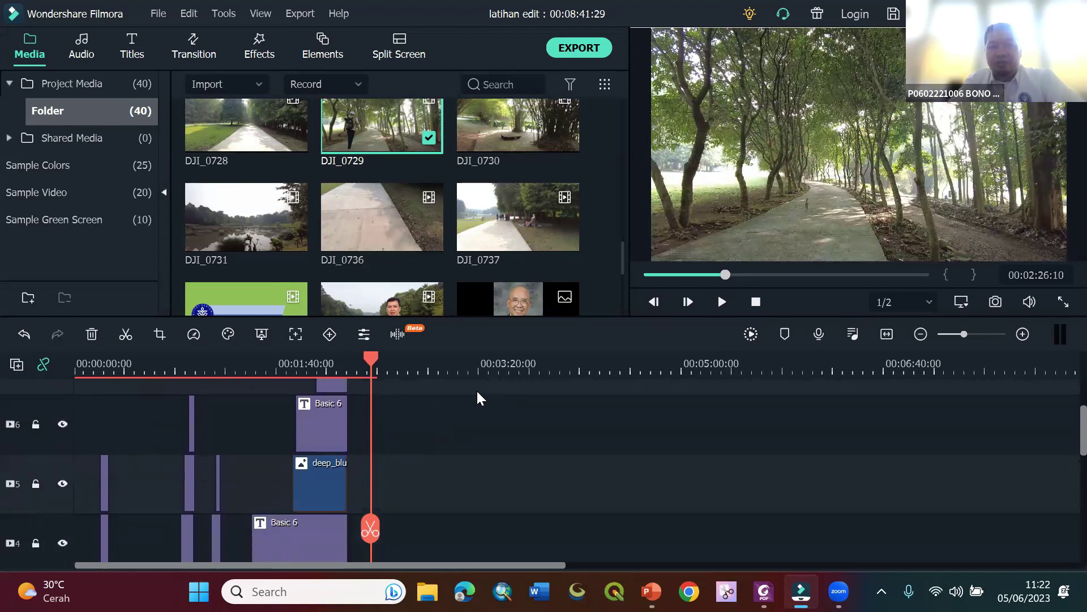
{"action": "left_click", "coordinate": [370, 360]}
{"action": "left_click_drag", "start_coordinate": [370, 362], "coordinate": [368, 367]}
{"action": "scroll", "coordinate": [521, 488], "scroll_direction": "down", "scroll_amount": 3}
{"action": "scroll", "coordinate": [521, 488], "scroll_direction": "down", "scroll_amount": 5}
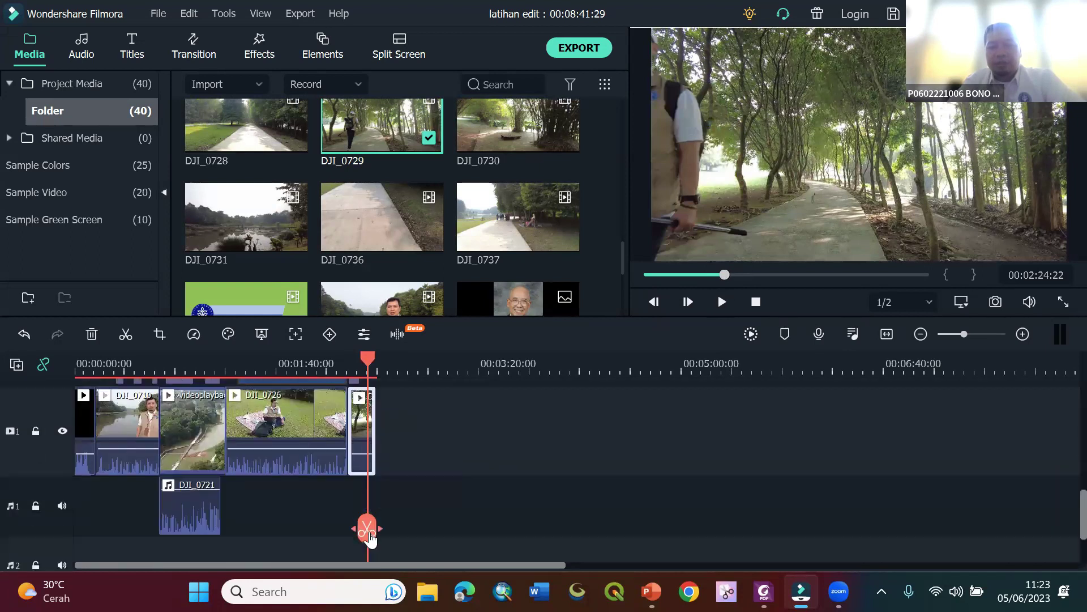
{"action": "left_click", "coordinate": [368, 533]}
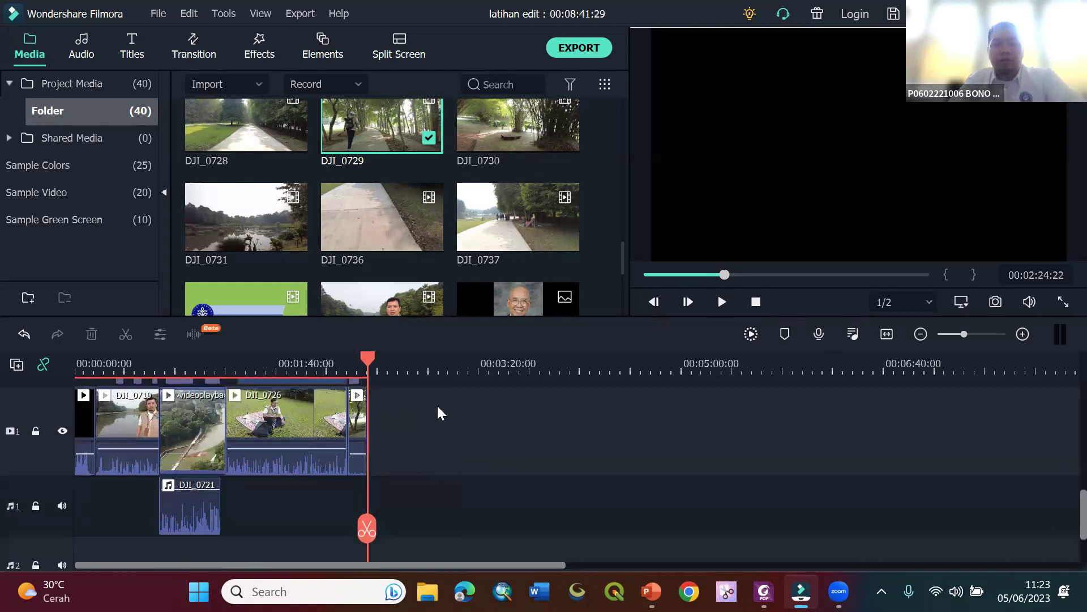
- Add the DJI_0720 clip from the project media to video track 1, a gap after the DJI_0729 clip
{"action": "scroll", "coordinate": [406, 194], "scroll_direction": "down", "scroll_amount": 1}
{"action": "scroll", "coordinate": [405, 194], "scroll_direction": "up", "scroll_amount": 4}
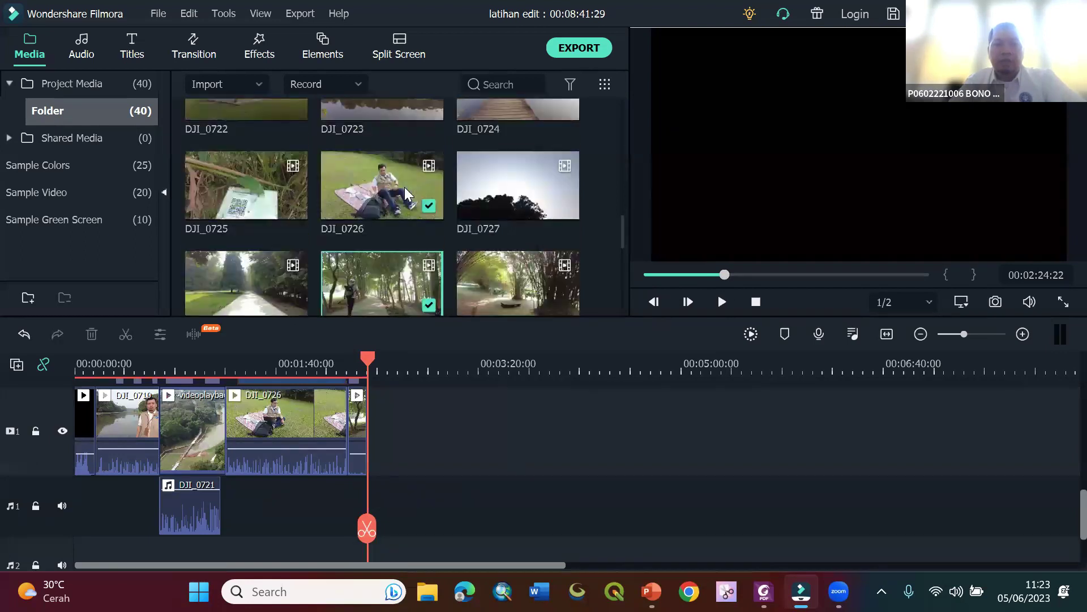
{"action": "scroll", "coordinate": [405, 194], "scroll_direction": "up", "scroll_amount": 3}
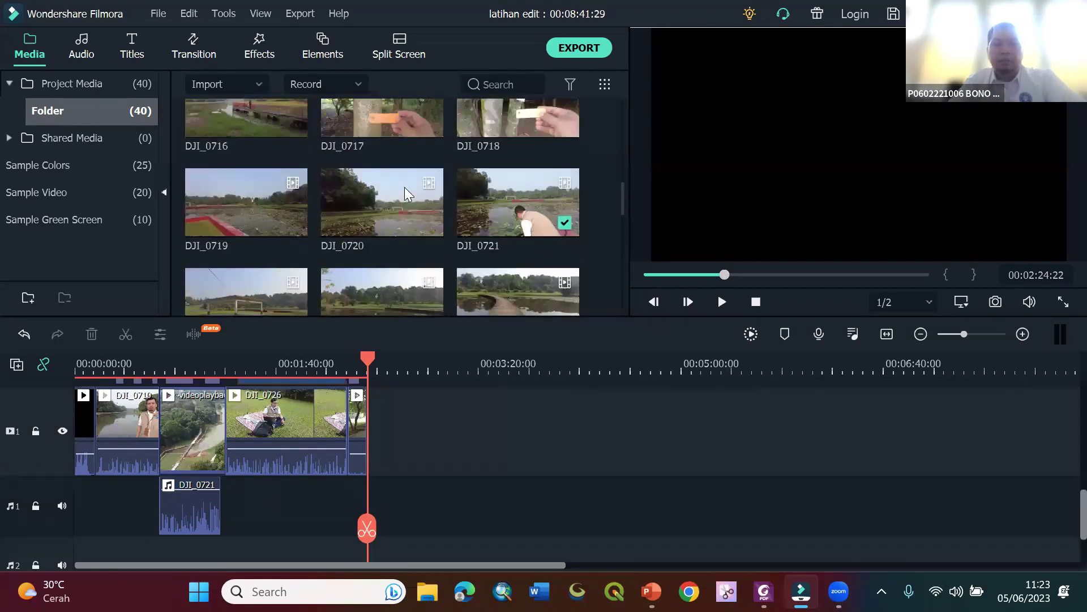
{"action": "scroll", "coordinate": [404, 187], "scroll_direction": "down", "scroll_amount": 3}
{"action": "scroll", "coordinate": [404, 187], "scroll_direction": "up", "scroll_amount": 3}
{"action": "mouse_move", "coordinate": [375, 206]}
{"action": "left_click_drag", "start_coordinate": [375, 206], "coordinate": [447, 453]}
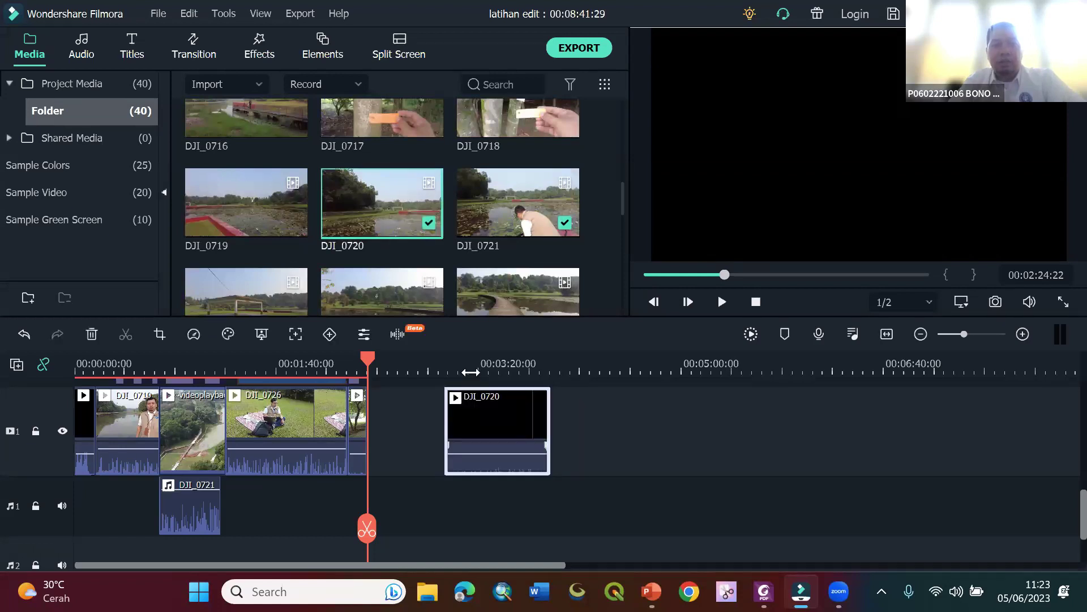
- Split the DJI_0720 clip at 00:03:23:02 and delete the part before the cut
{"action": "left_click", "coordinate": [484, 368]}
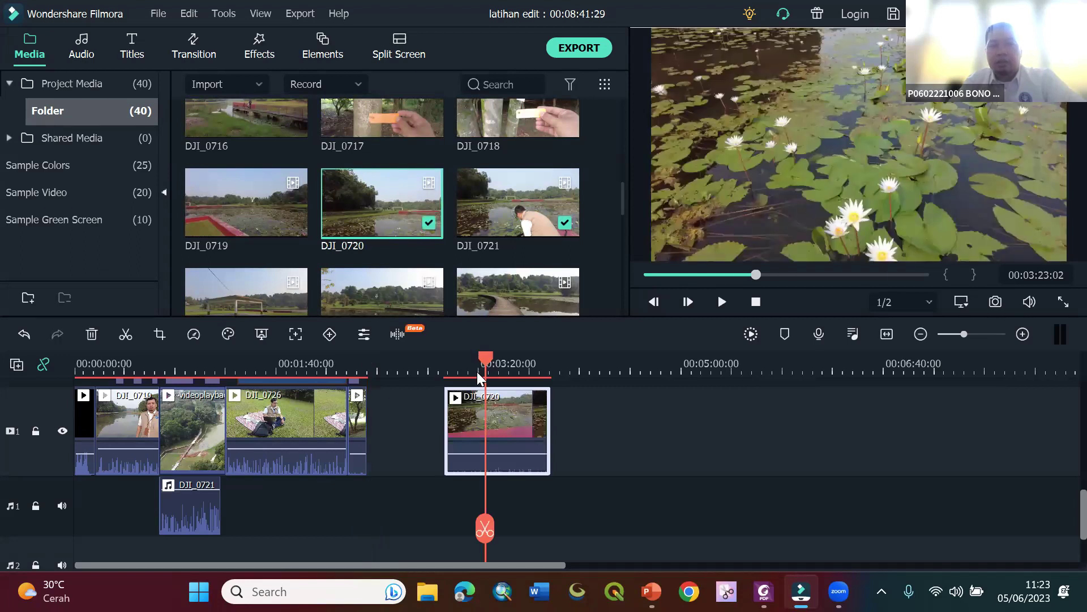
{"action": "left_click", "coordinate": [485, 529]}
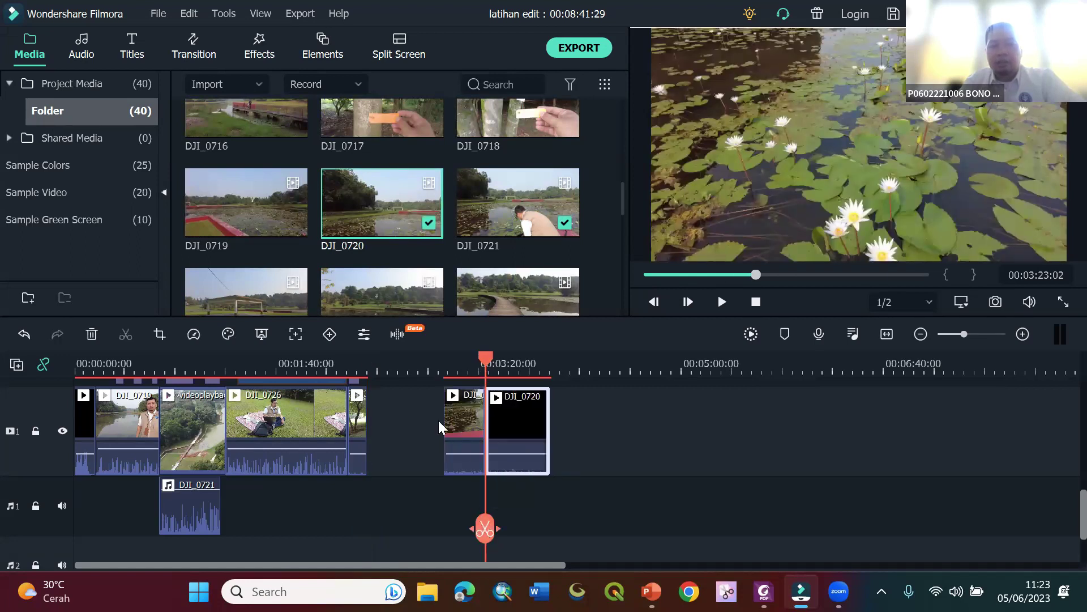
{"action": "left_click", "coordinate": [461, 420]}
{"action": "key", "text": "Delete"}
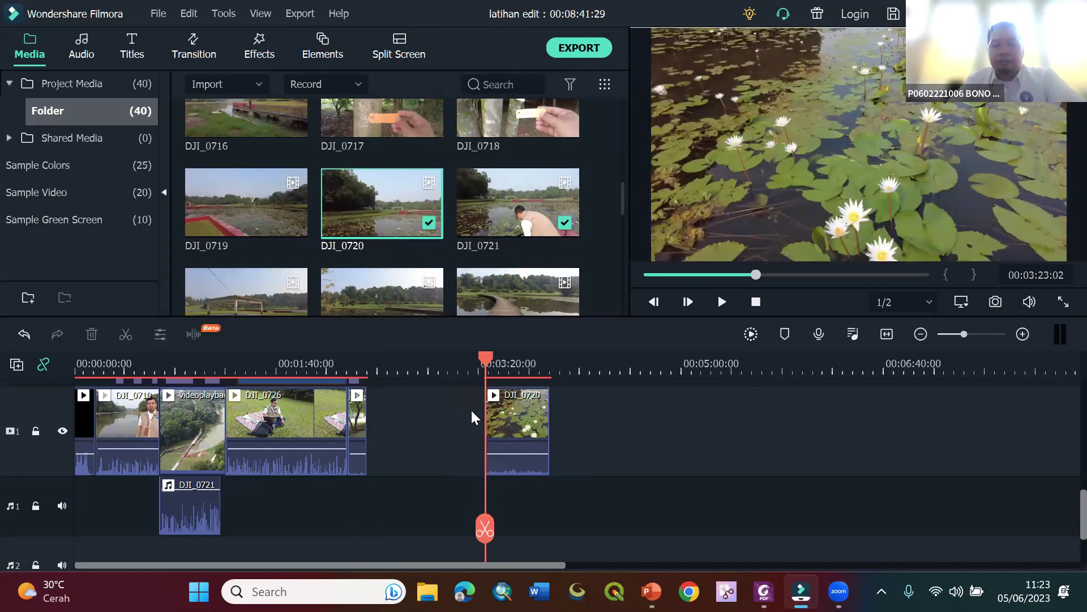
- Move the remaining DJI_0720 part against the end of DJI_0729 and preview it up to 00:02:36:27
{"action": "left_click_drag", "start_coordinate": [502, 425], "coordinate": [404, 420]}
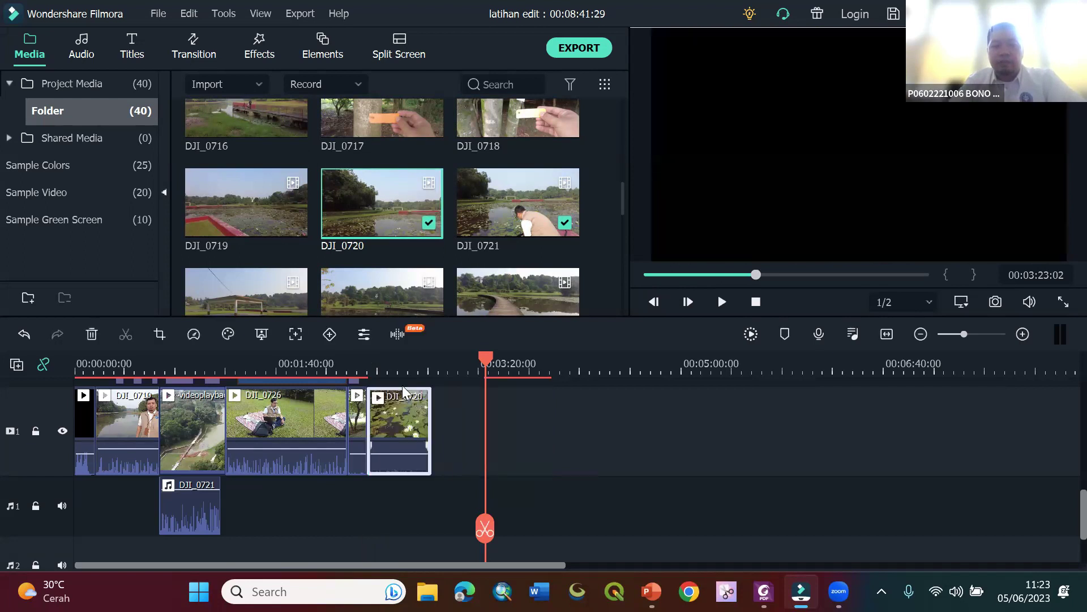
{"action": "left_click", "coordinate": [373, 367]}
{"action": "left_click_drag", "start_coordinate": [373, 367], "coordinate": [390, 375]}
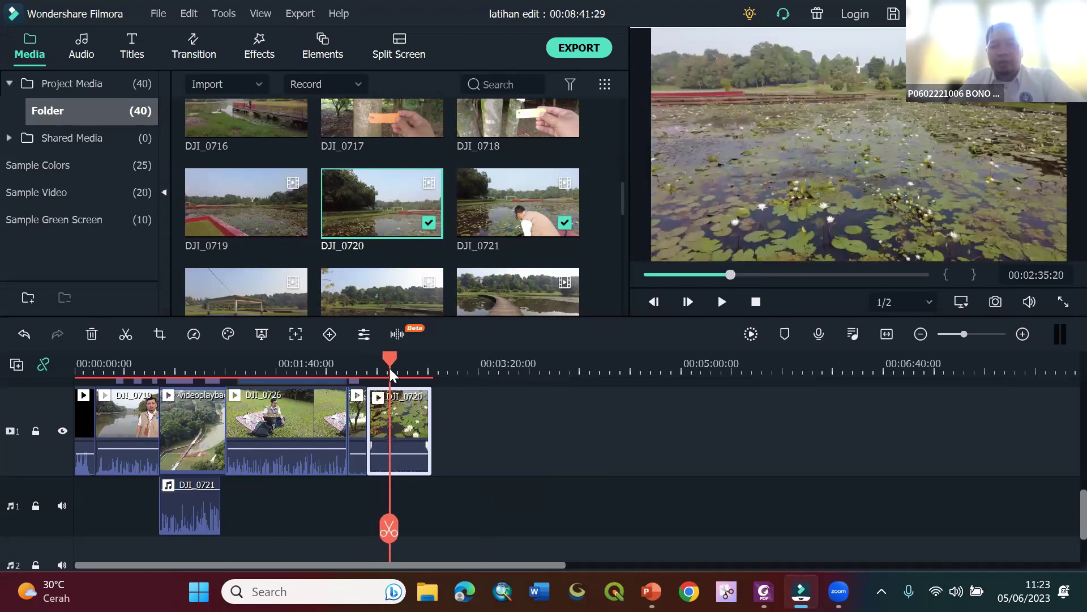
{"action": "left_click_drag", "start_coordinate": [394, 374], "coordinate": [396, 374]}
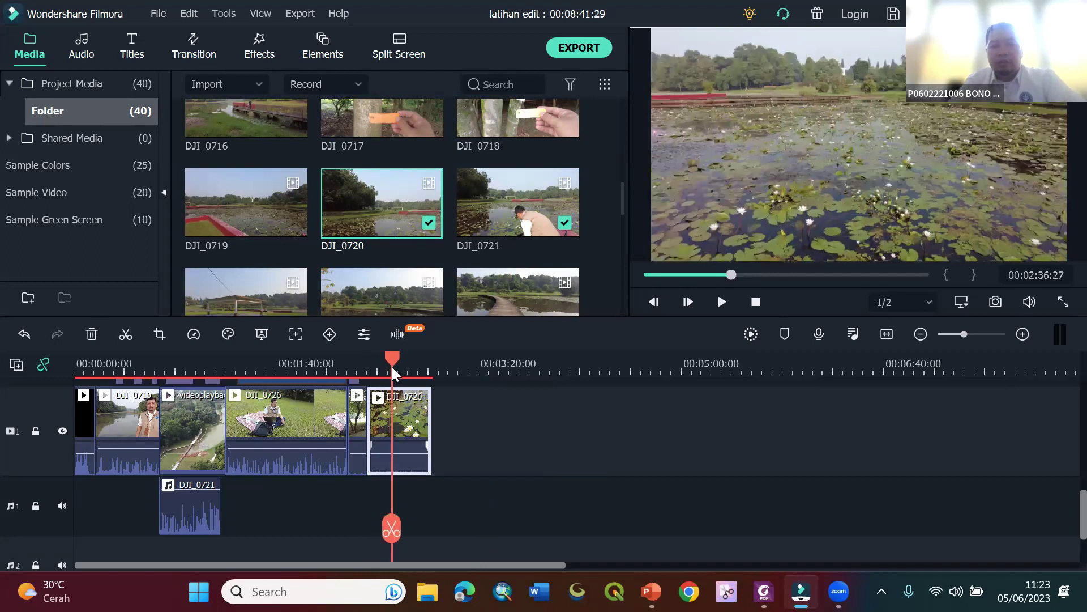
- Set the playhead to 00:02:36:15 and cut off the DJI_0720 clip's tail there
{"action": "scroll", "coordinate": [586, 439], "scroll_direction": "up", "scroll_amount": 3}
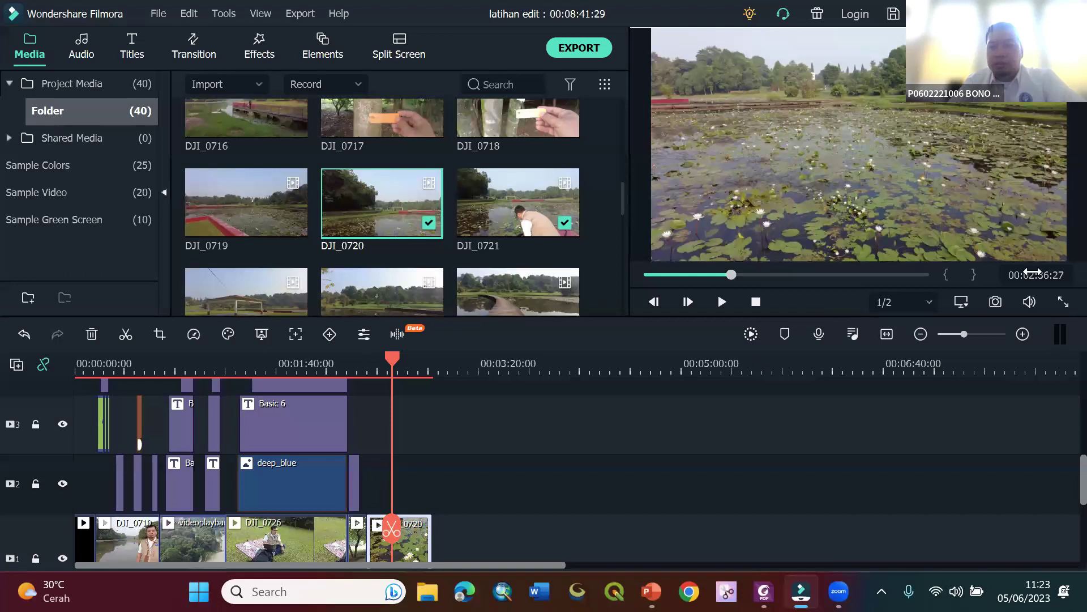
{"action": "scroll", "coordinate": [662, 414], "scroll_direction": "down", "scroll_amount": 1}
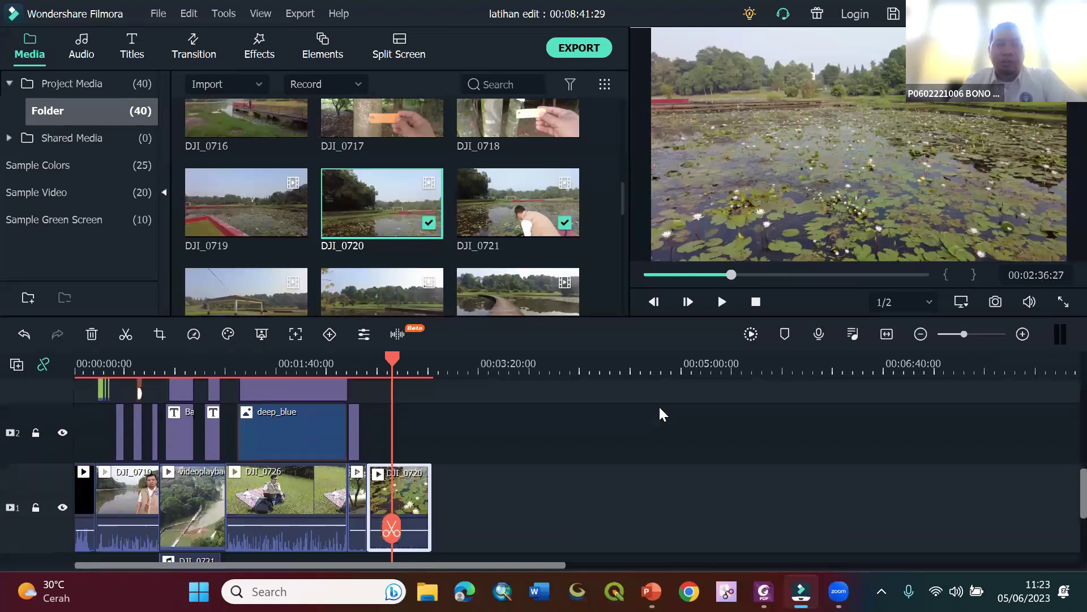
{"action": "scroll", "coordinate": [662, 414], "scroll_direction": "down", "scroll_amount": 1}
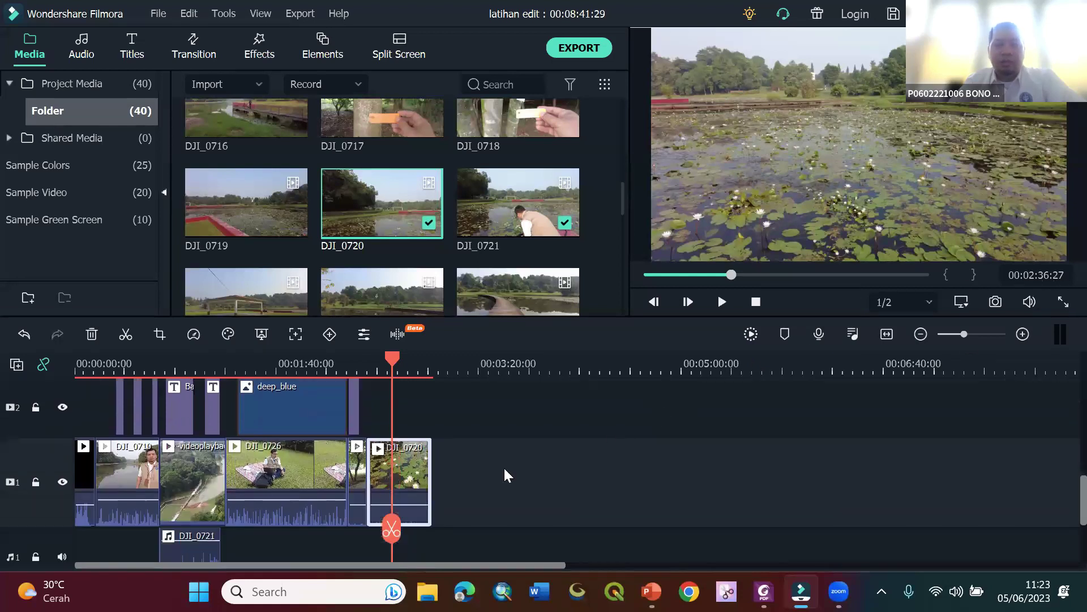
{"action": "left_click", "coordinate": [391, 360]}
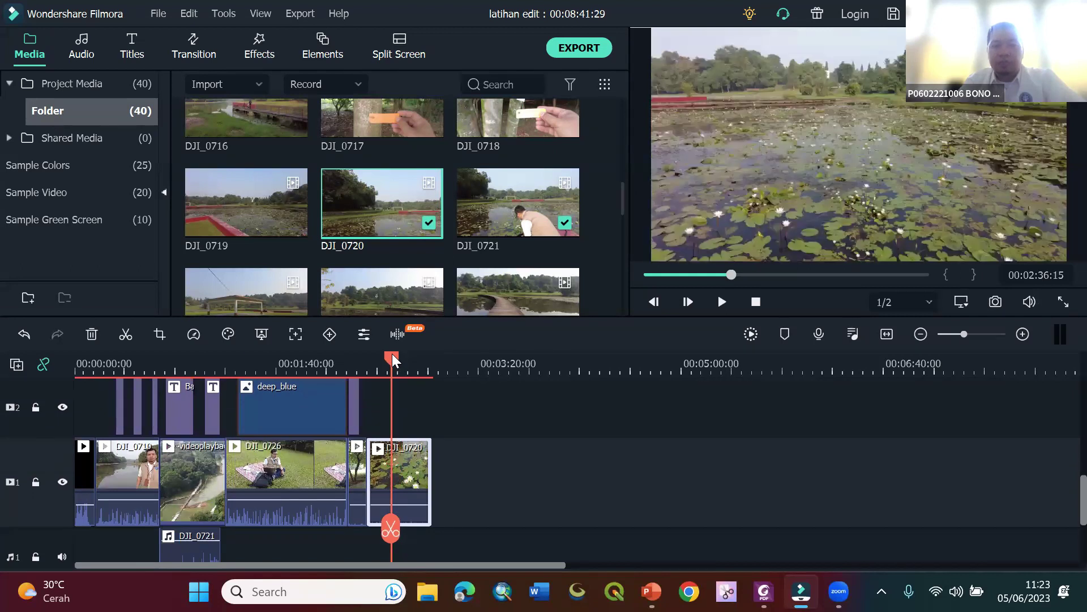
{"action": "left_click", "coordinate": [392, 524]}
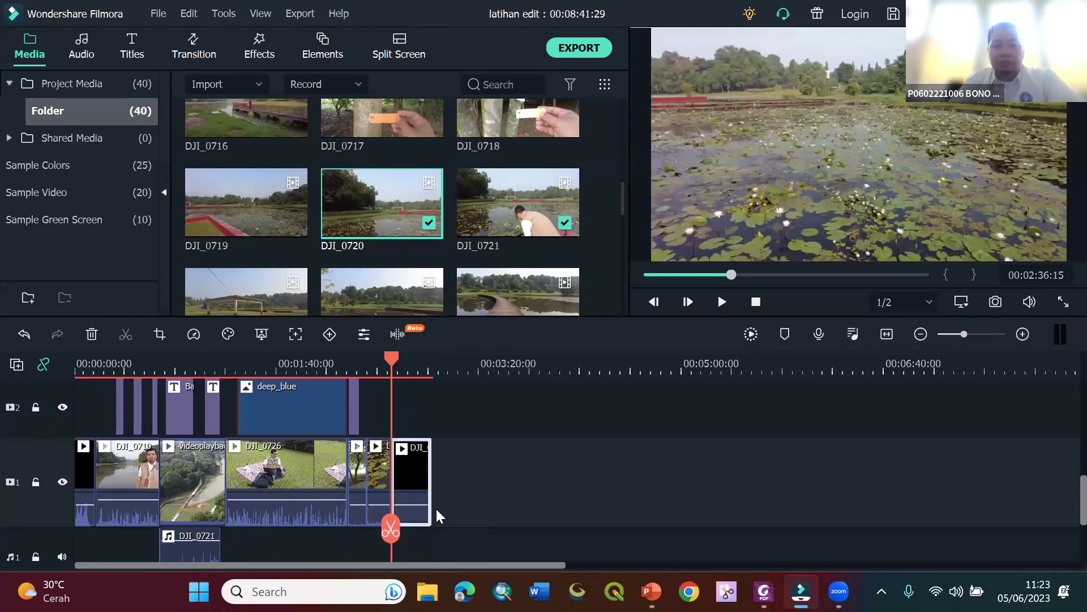
{"action": "key", "text": "Delete"}
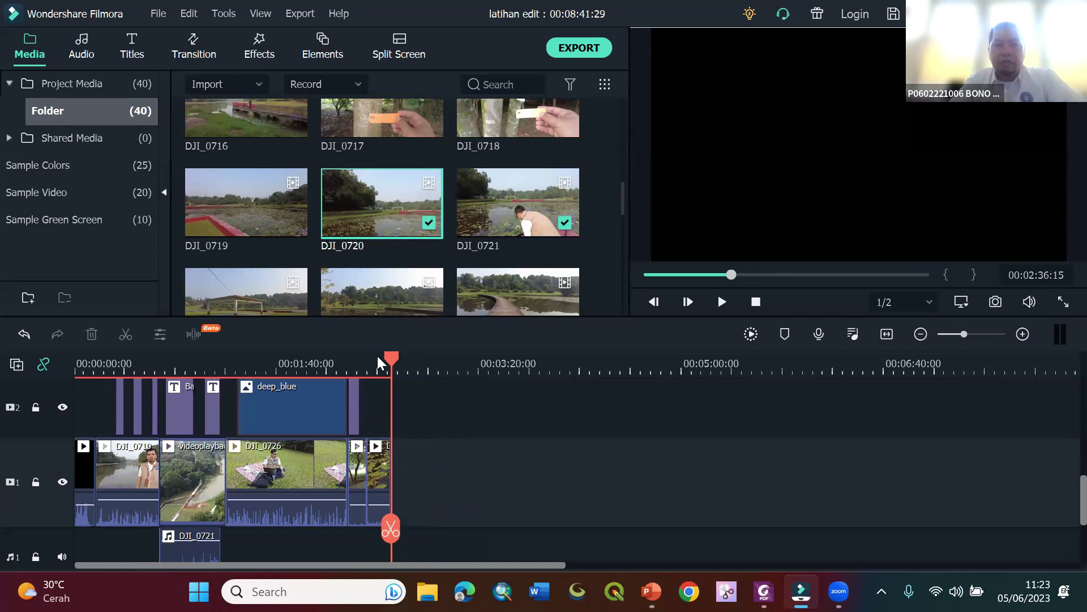
- Add the DJI_0737 clip from the project media to video track 1, directly after DJI_0720
{"action": "scroll", "coordinate": [246, 209], "scroll_direction": "up", "scroll_amount": 4}
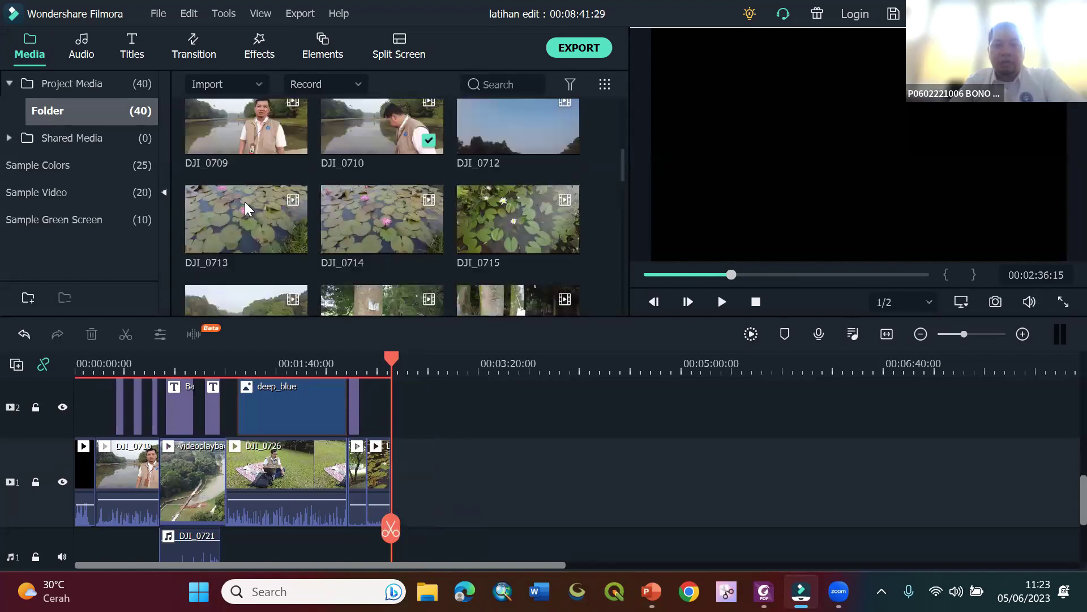
{"action": "scroll", "coordinate": [246, 208], "scroll_direction": "down", "scroll_amount": 4}
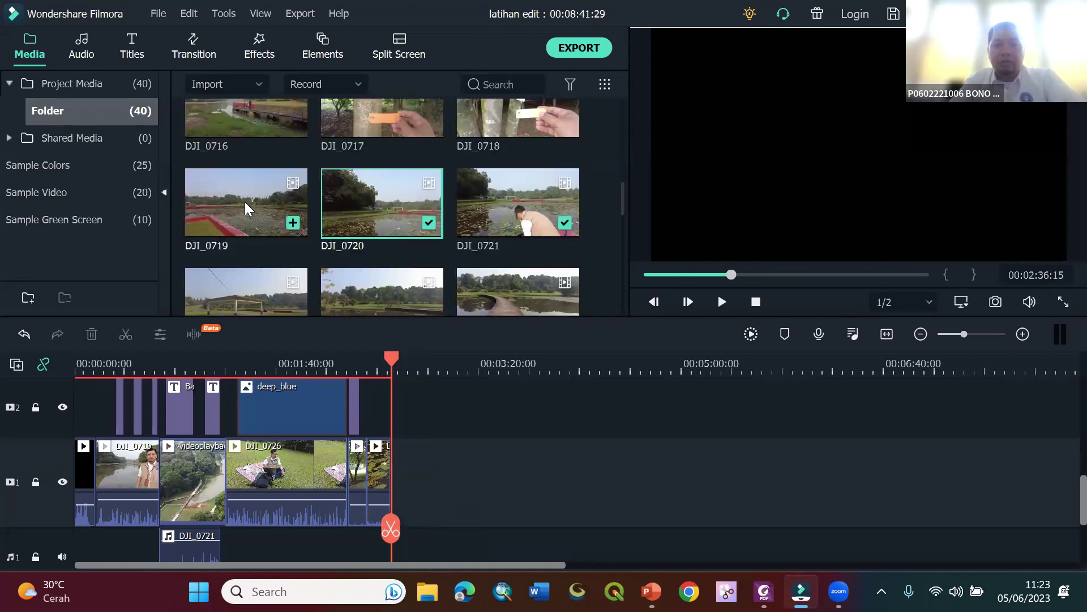
{"action": "scroll", "coordinate": [246, 209], "scroll_direction": "down", "scroll_amount": 4}
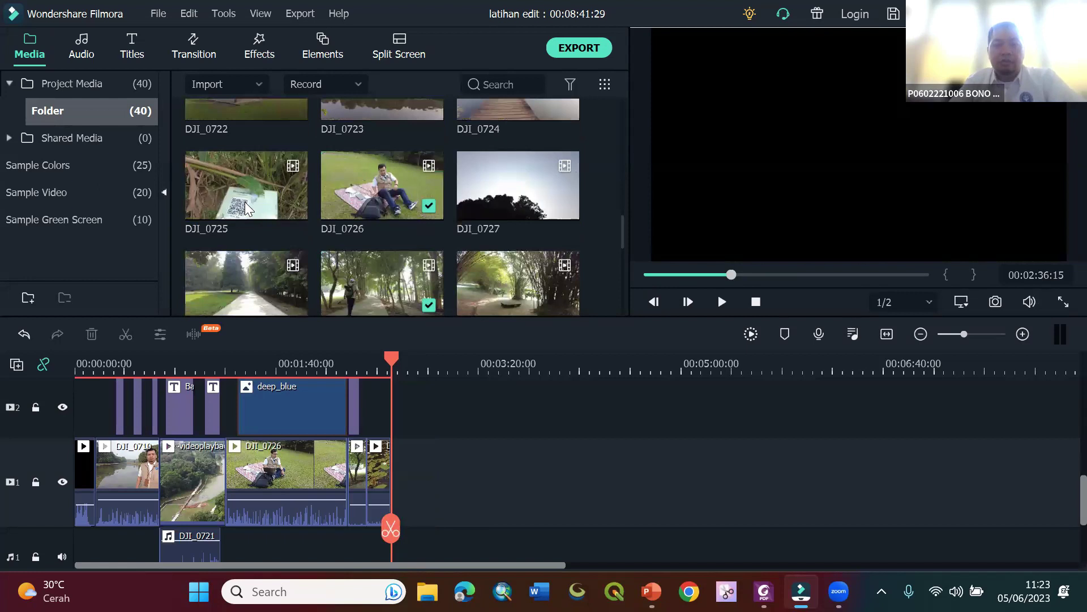
{"action": "scroll", "coordinate": [246, 208], "scroll_direction": "down", "scroll_amount": 4}
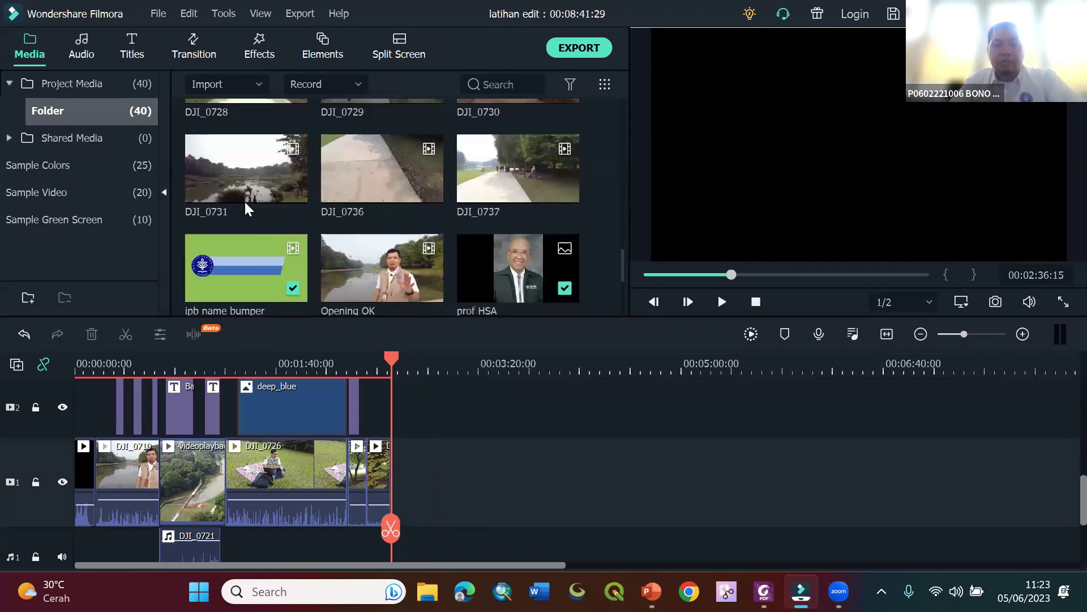
{"action": "left_click_drag", "start_coordinate": [493, 175], "coordinate": [409, 458]}
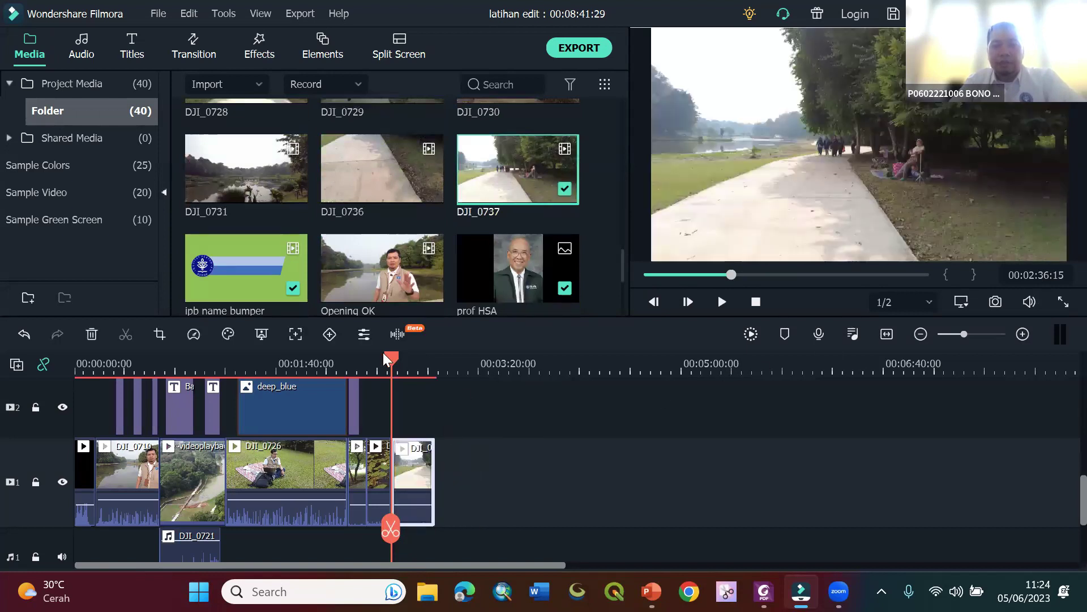
- Preview DJI_0737 up to 00:02:53:08, then move the remaining title and image overlays back so they end together with DJI_0737
{"action": "left_click", "coordinate": [418, 376]}
{"action": "mouse_move", "coordinate": [420, 376]}
{"action": "left_mouse_down"}
{"action": "mouse_move", "coordinate": [436, 380]}
{"action": "mouse_move", "coordinate": [425, 380]}
{"action": "left_mouse_up"}
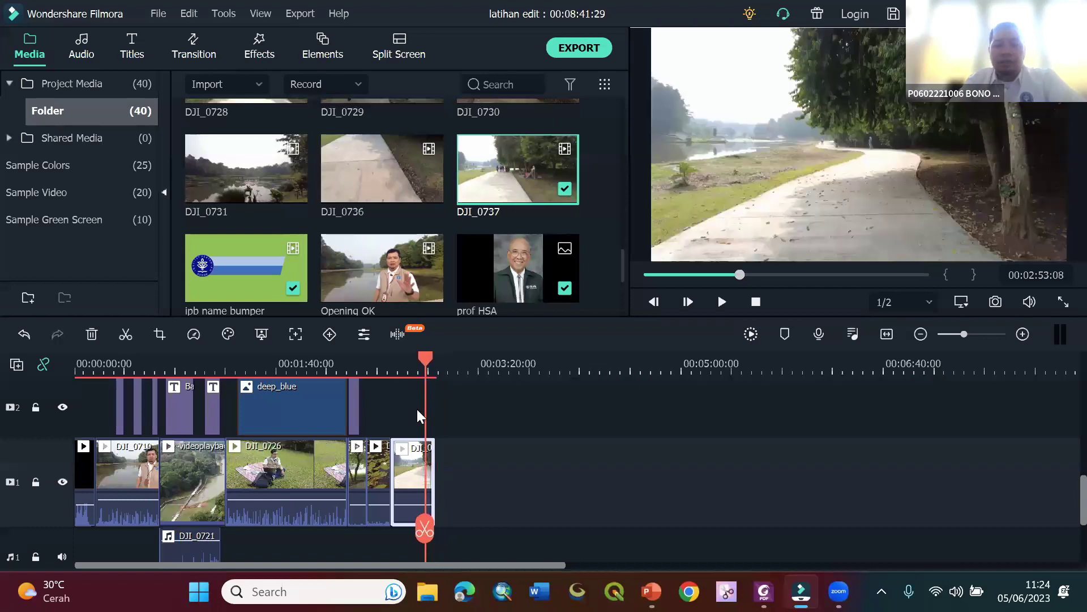
{"action": "scroll", "coordinate": [429, 426], "scroll_direction": "up", "scroll_amount": 1}
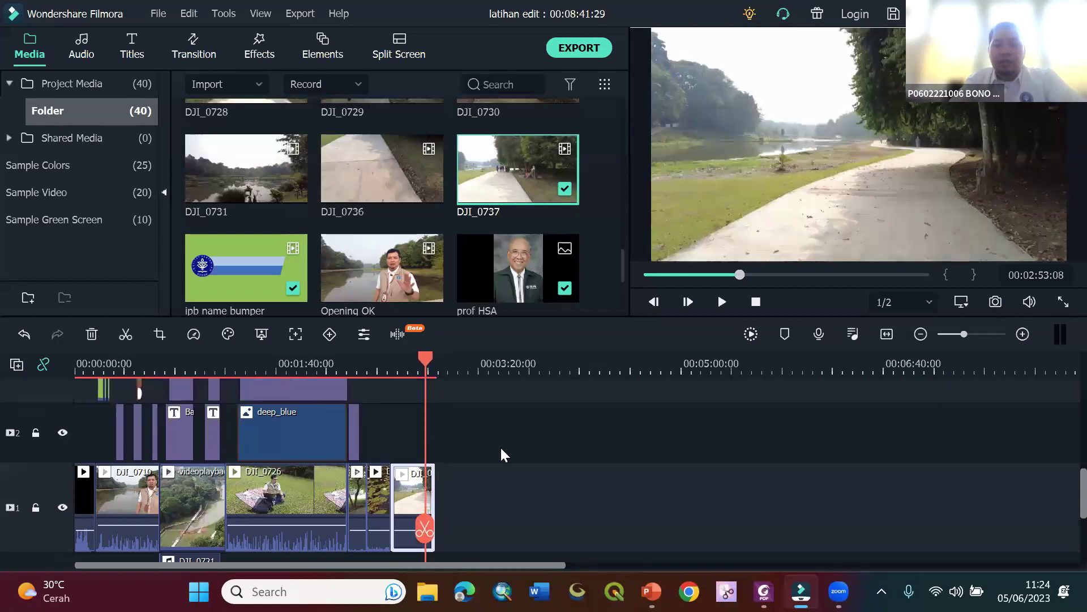
{"action": "scroll", "coordinate": [503, 453], "scroll_direction": "up", "scroll_amount": 1}
{"action": "left_click_drag", "start_coordinate": [538, 562], "coordinate": [119, 478]}
{"action": "scroll", "coordinate": [758, 429], "scroll_direction": "down", "scroll_amount": 5}
{"action": "left_click_drag", "start_coordinate": [509, 565], "coordinate": [309, 565]}
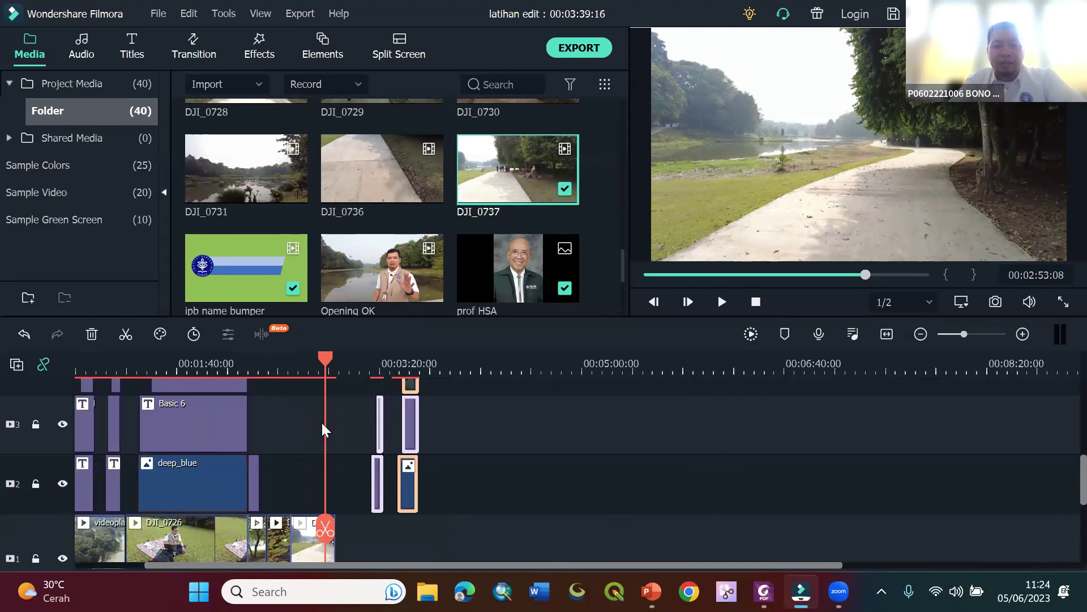
{"action": "left_click_drag", "start_coordinate": [335, 369], "coordinate": [465, 373]}
{"action": "left_click_drag", "start_coordinate": [412, 498], "coordinate": [328, 504]}
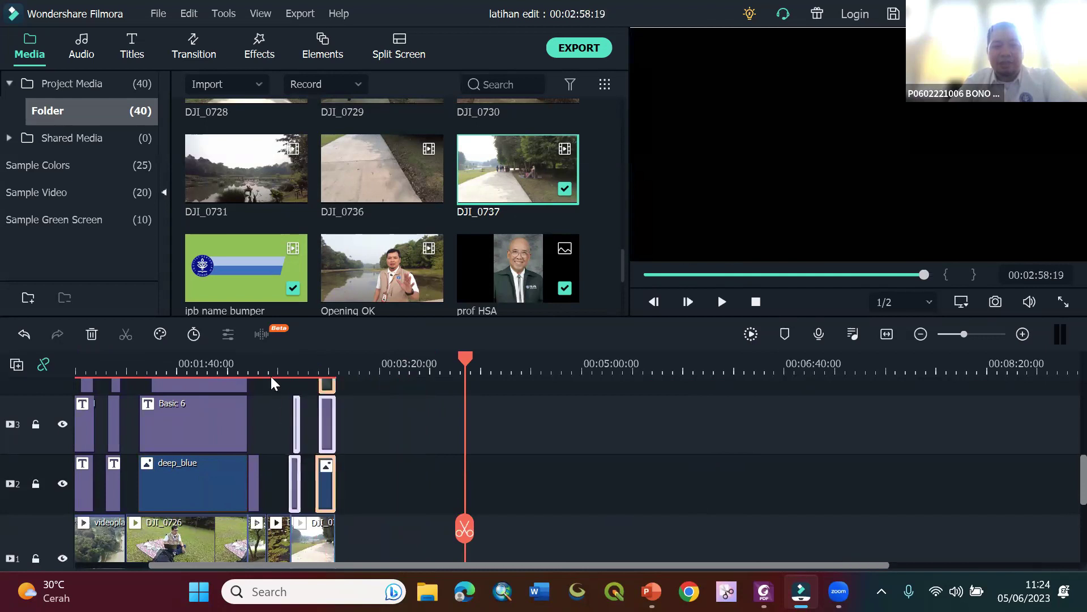
- Set the playhead to 00:02:26:23 and open Recording (165) from the project media for preview
{"action": "left_click", "coordinate": [272, 371]}
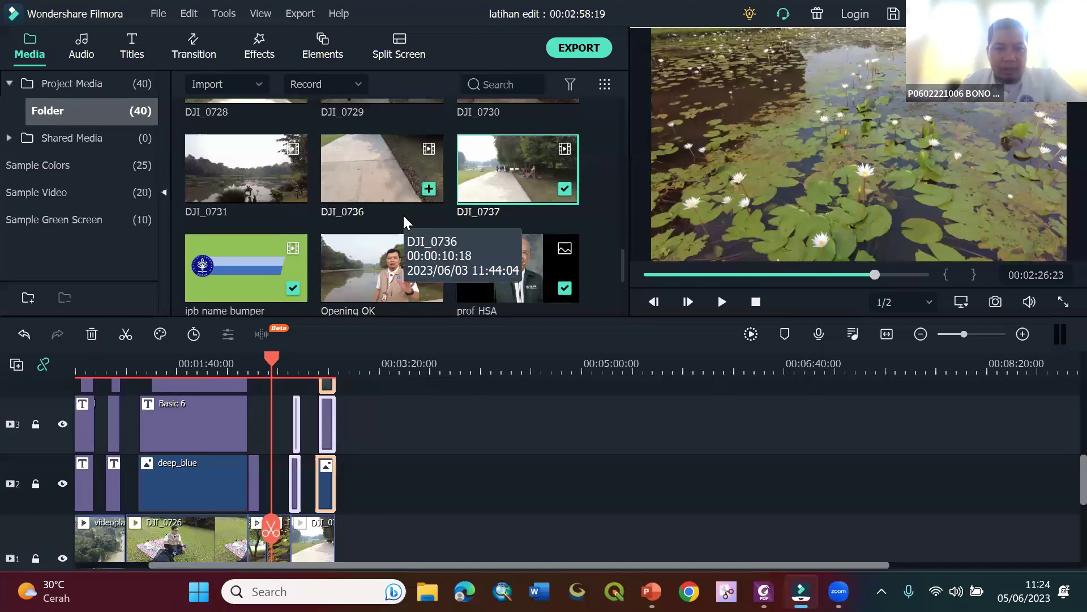
{"action": "scroll", "coordinate": [404, 222], "scroll_direction": "down", "scroll_amount": 5}
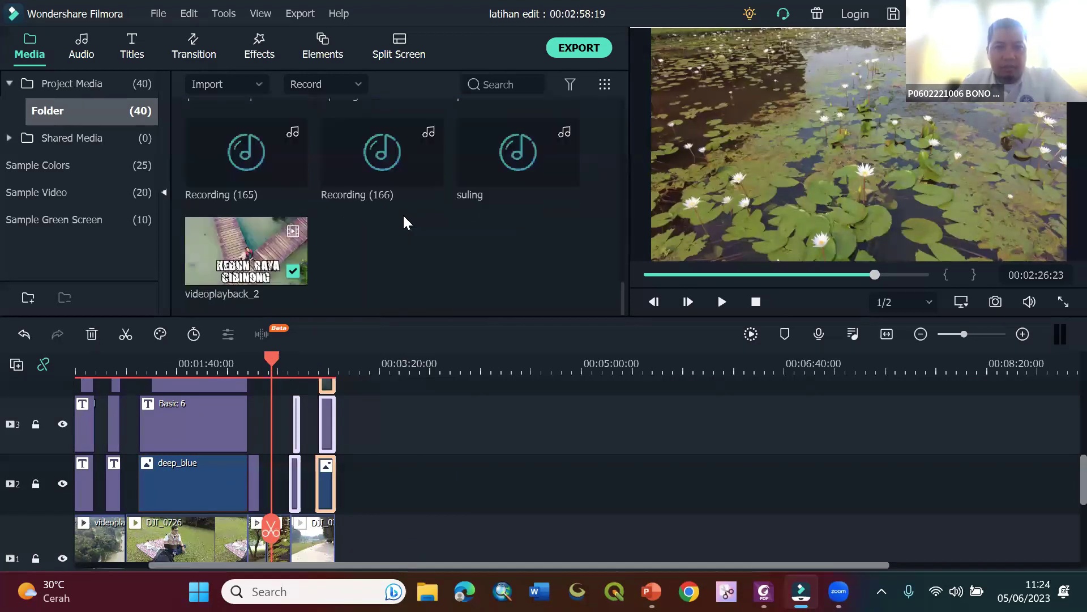
{"action": "double_click", "coordinate": [227, 147]}
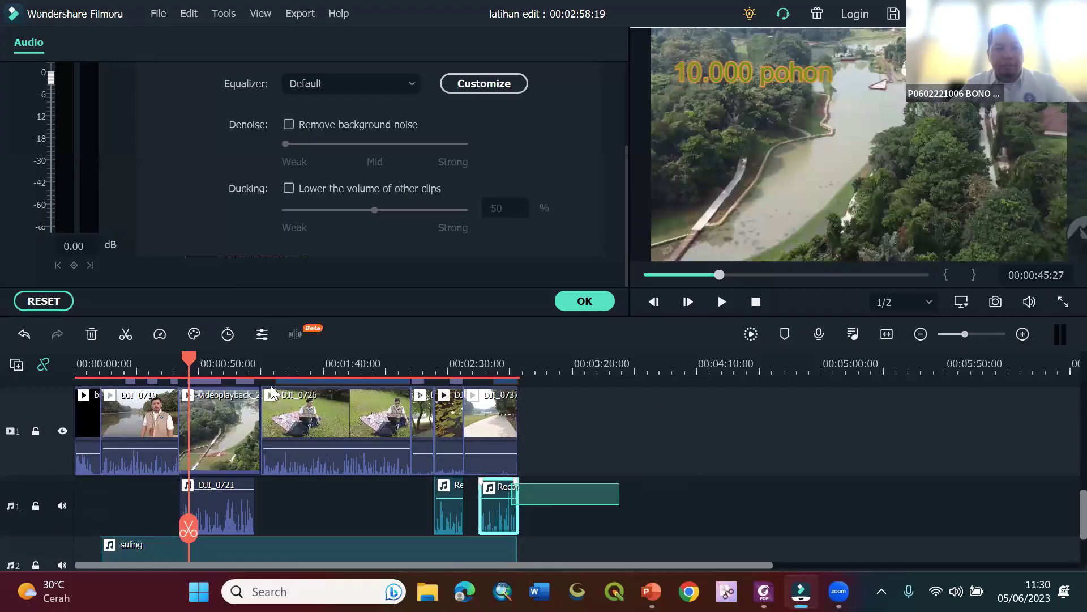
- Select all clips from videoplayback_2 onward on every video and voice track and shift them about 10 seconds later
{"action": "left_click_drag", "start_coordinate": [619, 555], "coordinate": [232, 360]}
{"action": "scroll", "coordinate": [262, 418], "scroll_direction": "up", "scroll_amount": 2}
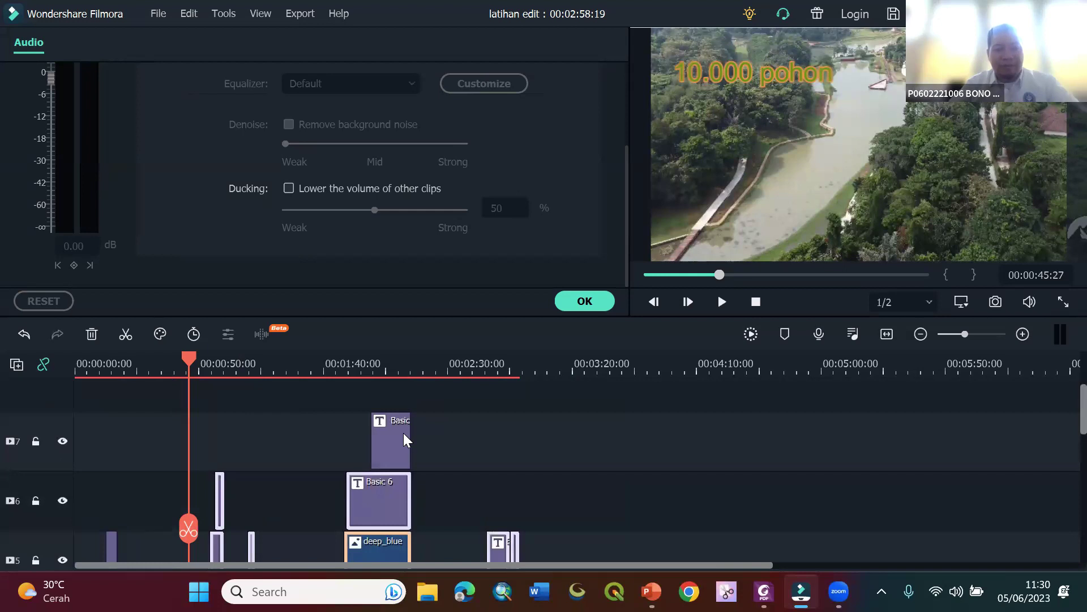
{"action": "scroll", "coordinate": [404, 439], "scroll_direction": "down", "scroll_amount": 5}
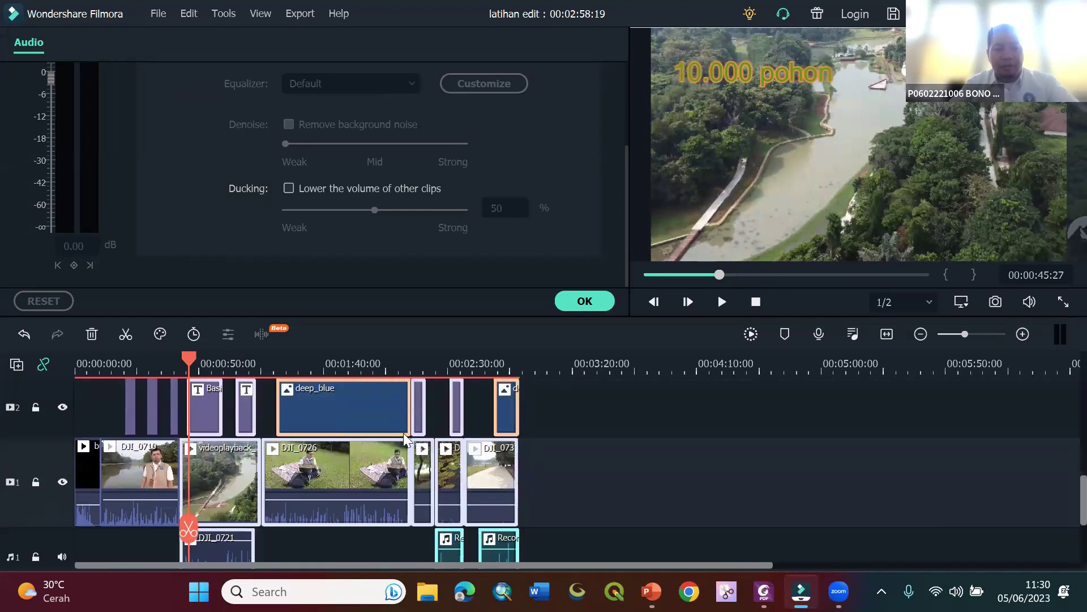
{"action": "left_click_drag", "start_coordinate": [225, 497], "coordinate": [250, 499]}
- Extend the end of the DJI_0710 clip by about 3 seconds and play it from 00:00:39:07 to 00:00:45:29
{"action": "left_click", "coordinate": [176, 485]}
{"action": "left_click_drag", "start_coordinate": [178, 478], "coordinate": [186, 479]}
{"action": "left_click_drag", "start_coordinate": [183, 365], "coordinate": [172, 365]}
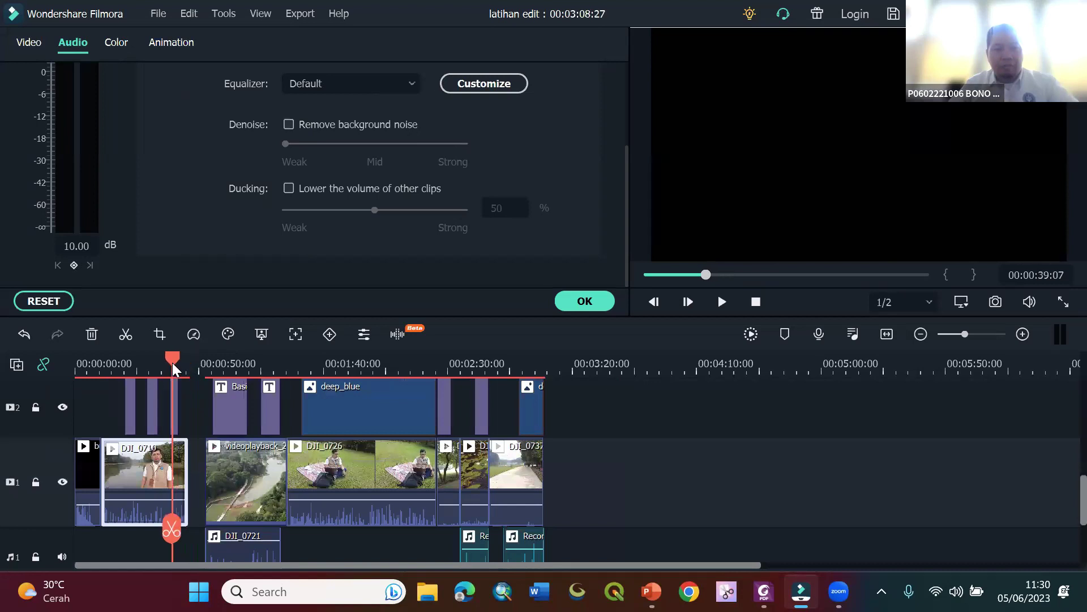
{"action": "left_click", "coordinate": [719, 301]}
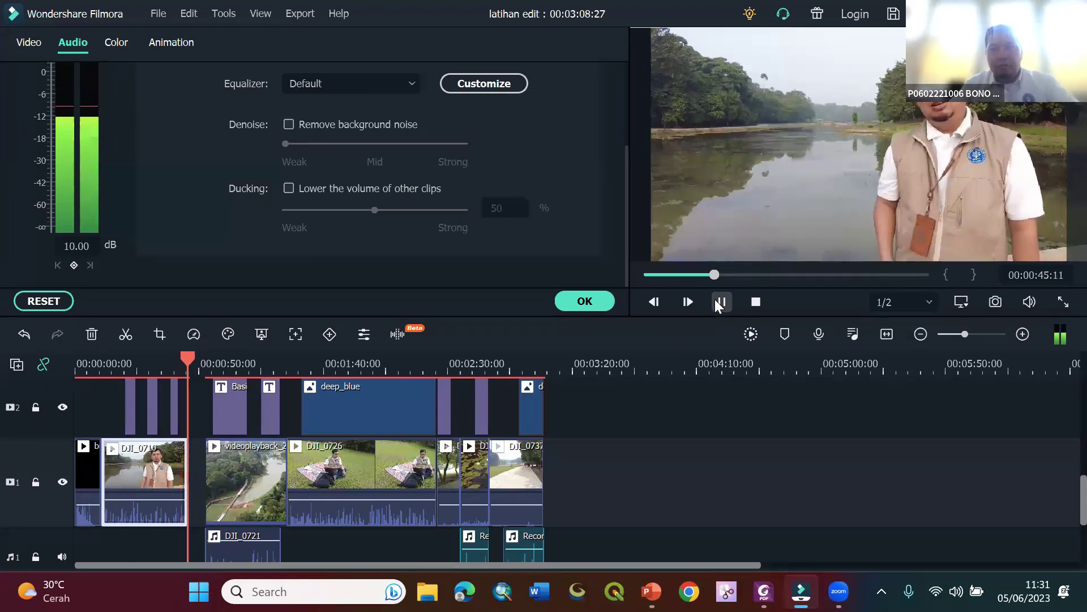
{"action": "left_click", "coordinate": [719, 301]}
- Select all video, overlay and voice clips after the gap and move them back against the end of DJI_0710
{"action": "scroll", "coordinate": [660, 462], "scroll_direction": "up", "scroll_amount": 3}
{"action": "scroll", "coordinate": [660, 457], "scroll_direction": "up", "scroll_amount": 5}
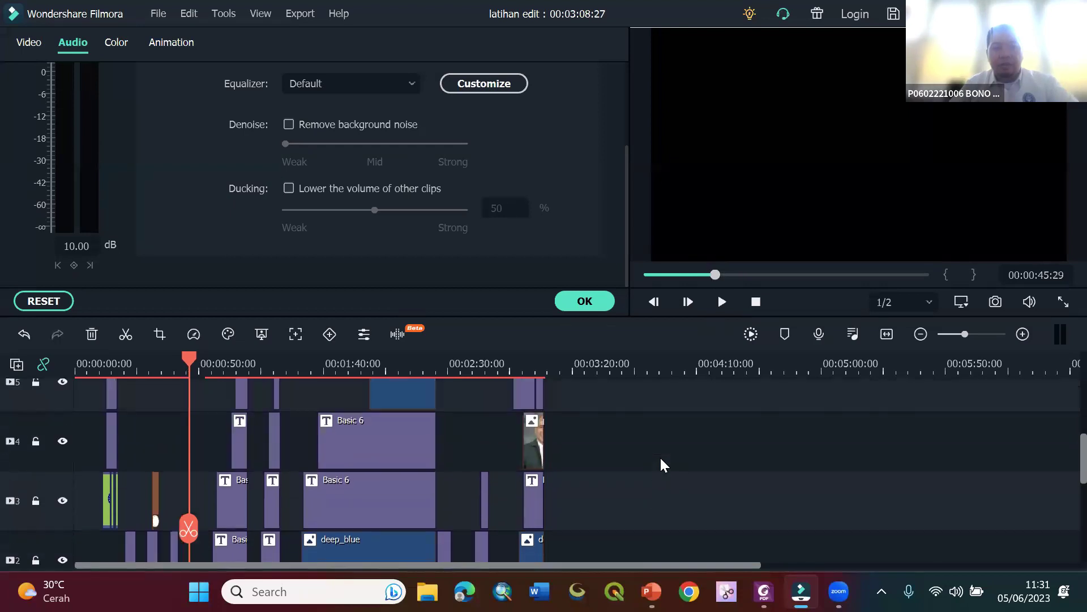
{"action": "left_click_drag", "start_coordinate": [660, 441], "coordinate": [243, 482]}
{"action": "left_click_drag", "start_coordinate": [245, 432], "coordinate": [228, 428]}
- Extend the end of the suling music clip on audio track 2 to the end of the last video clip
{"action": "scroll", "coordinate": [355, 508], "scroll_direction": "down", "scroll_amount": 1}
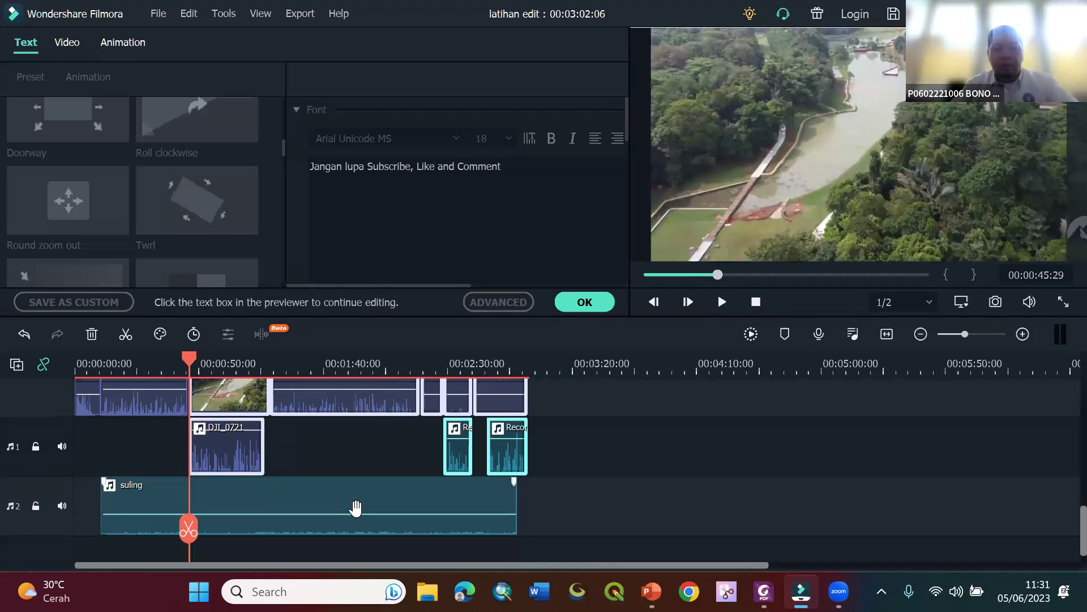
{"action": "left_click", "coordinate": [356, 508]}
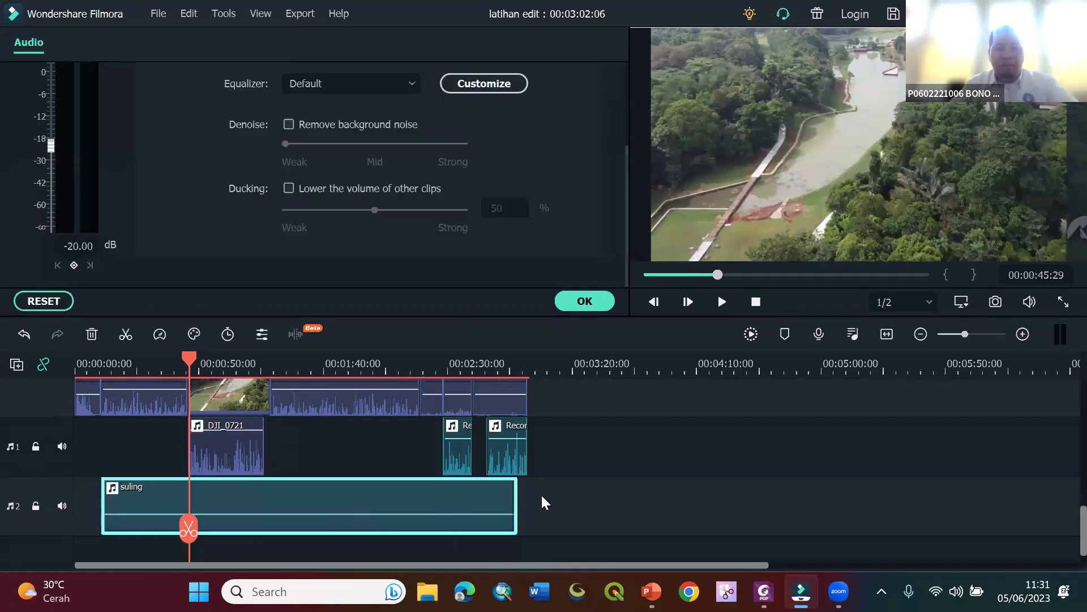
{"action": "mouse_move", "coordinate": [516, 499]}
{"action": "left_mouse_down"}
{"action": "mouse_move", "coordinate": [685, 514]}
{"action": "mouse_move", "coordinate": [618, 498]}
{"action": "mouse_move", "coordinate": [538, 505]}
{"action": "mouse_move", "coordinate": [503, 495]}
{"action": "mouse_move", "coordinate": [520, 497]}
{"action": "left_mouse_up"}
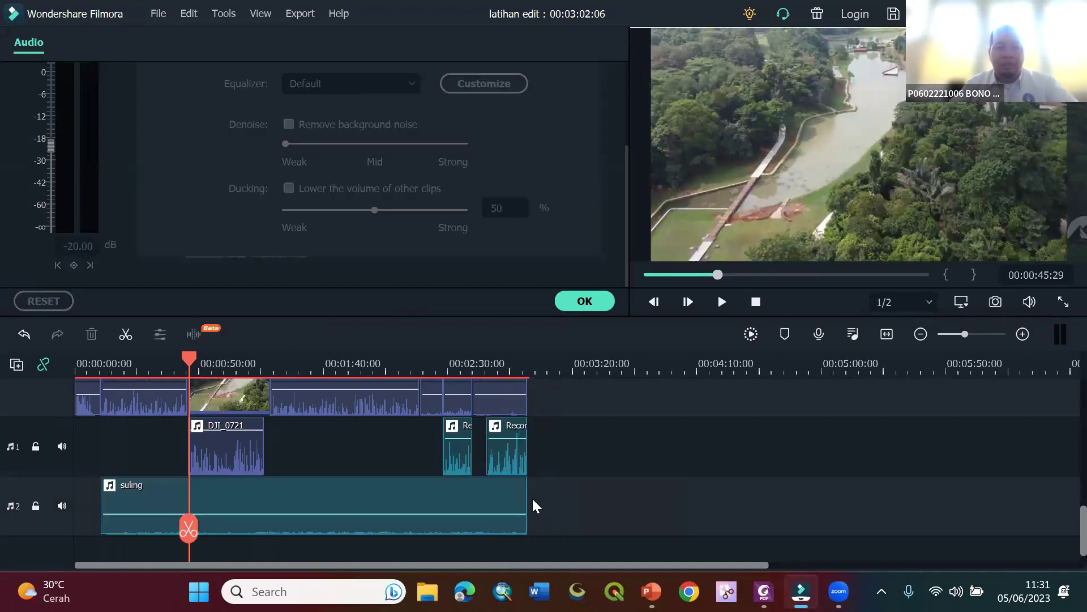
- Raise the suling music clip's volume to -11.14 dB and play the video from 00:00:16:21 to 00:00:54:03
{"action": "left_click_drag", "start_coordinate": [513, 513], "coordinate": [531, 503]}
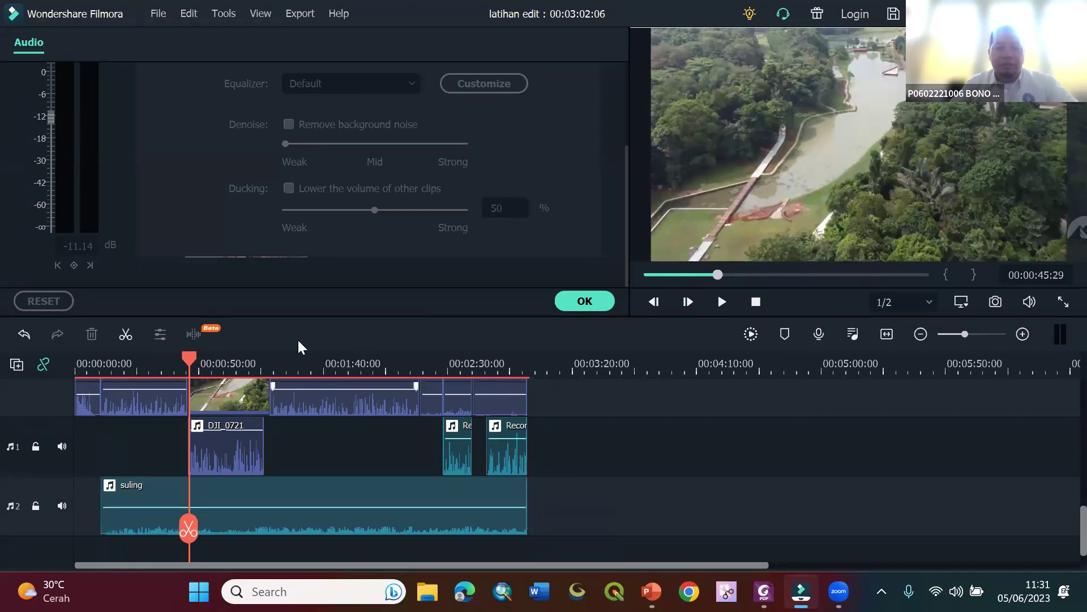
{"action": "left_click_drag", "start_coordinate": [192, 361], "coordinate": [116, 361]}
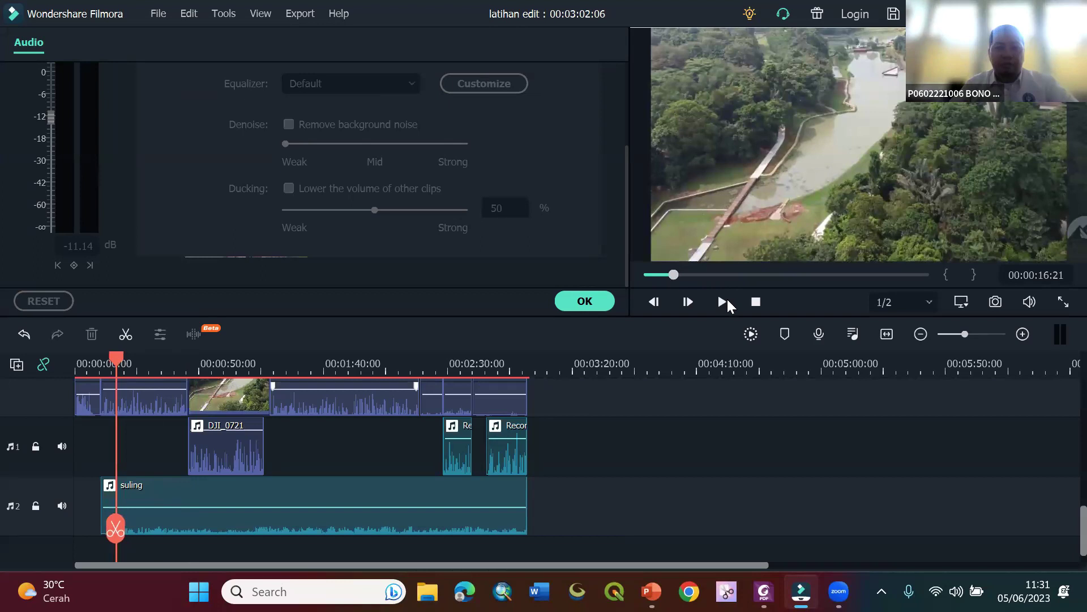
{"action": "left_click", "coordinate": [726, 304]}
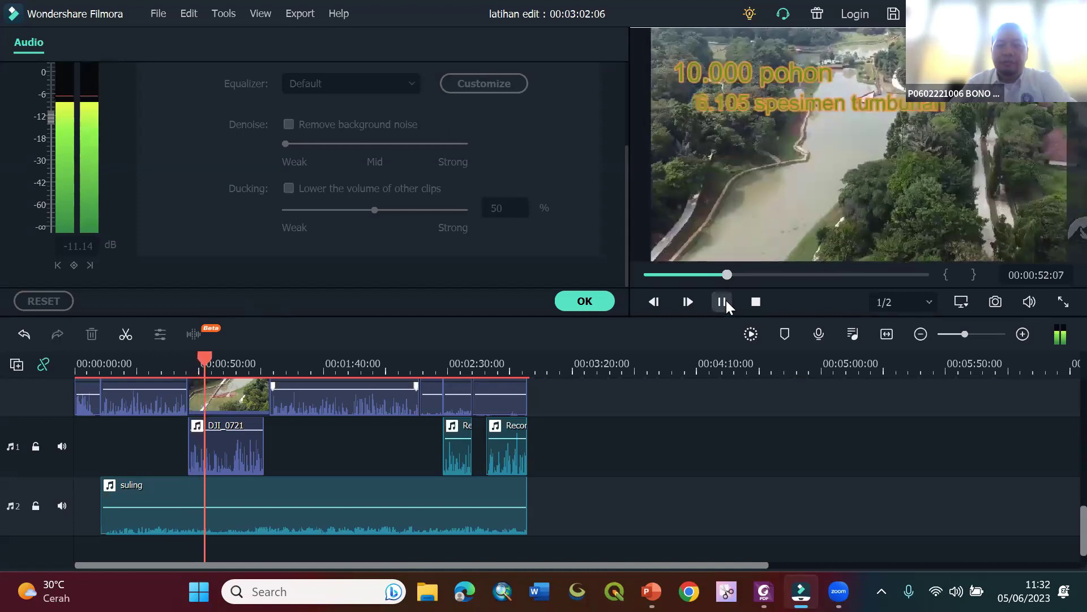
{"action": "left_click", "coordinate": [722, 302]}
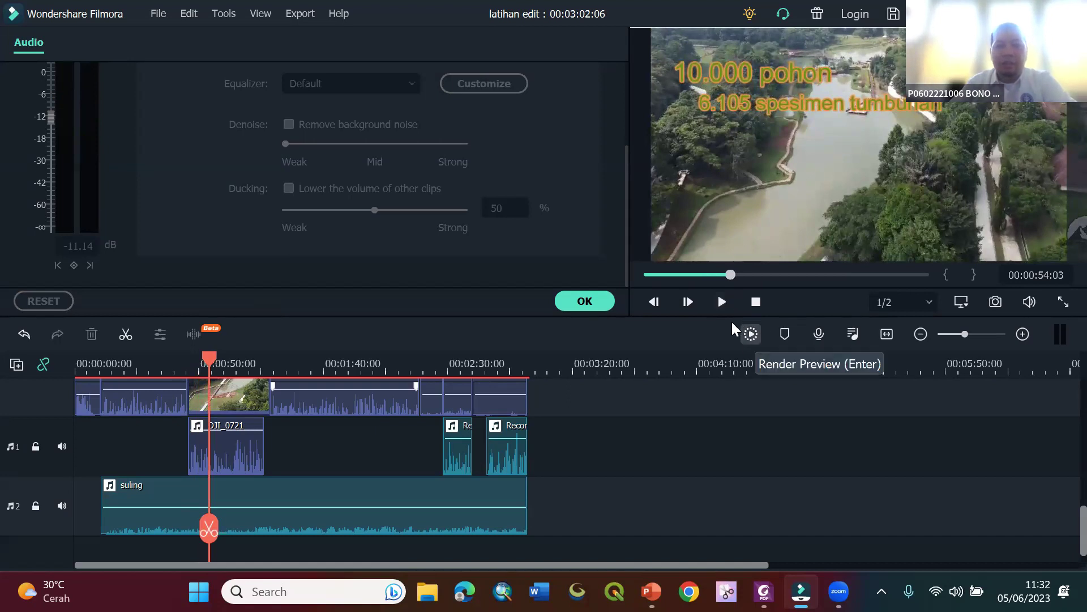
- Open the local MP4 export options and examine the quality, video and audio encoding settings without changing them
{"action": "left_click", "coordinate": [310, 16]}
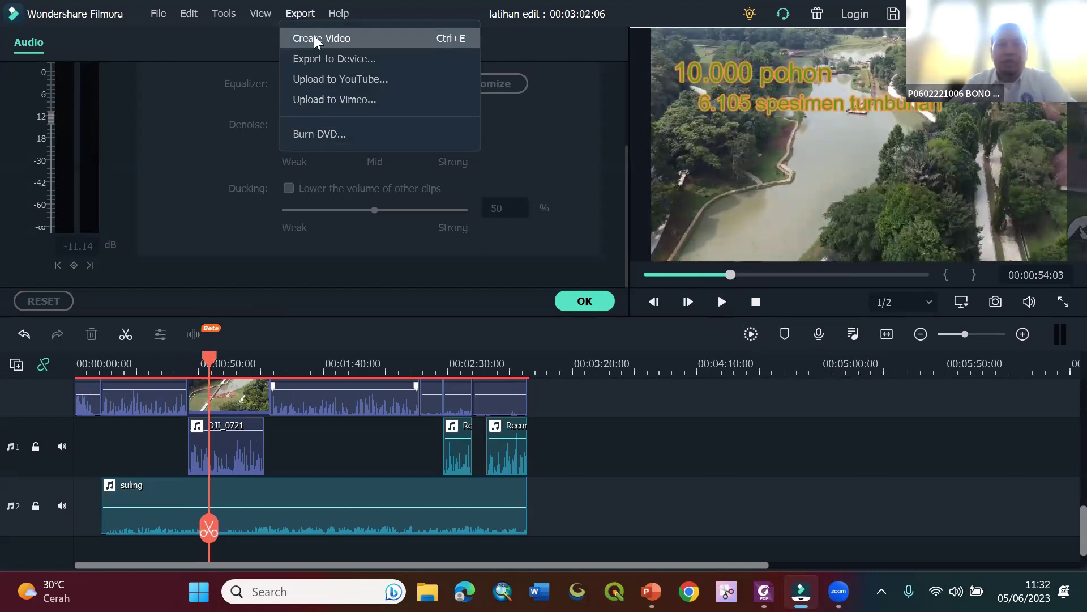
{"action": "left_click", "coordinate": [314, 35]}
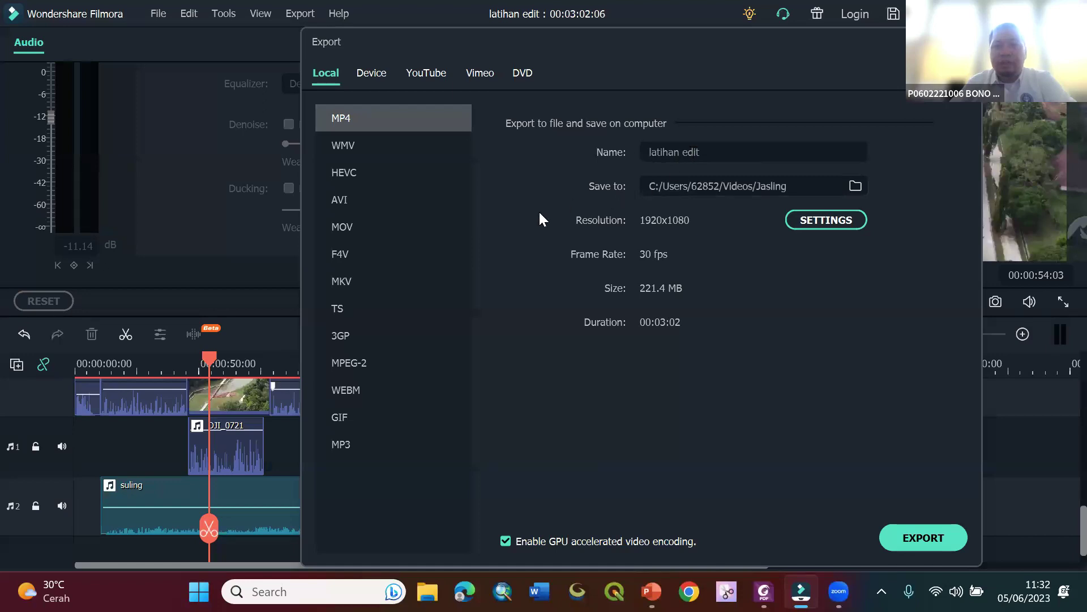
{"action": "left_click", "coordinate": [817, 225]}
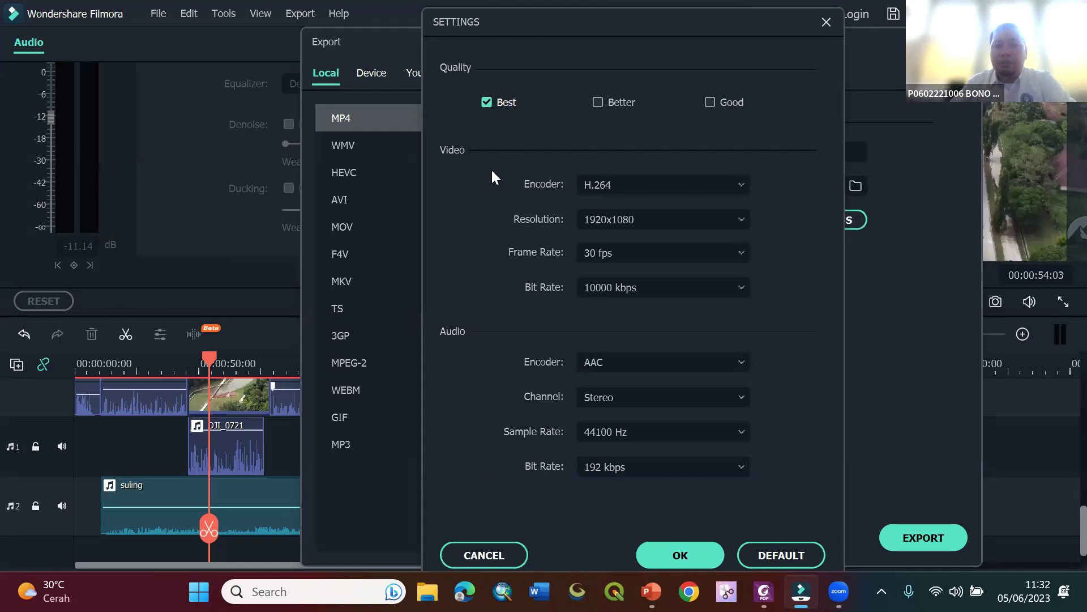
{"action": "left_click", "coordinate": [640, 186]}
{"action": "left_click", "coordinate": [638, 247]}
{"action": "left_click_drag", "start_coordinate": [644, 31], "coordinate": [464, 68]}
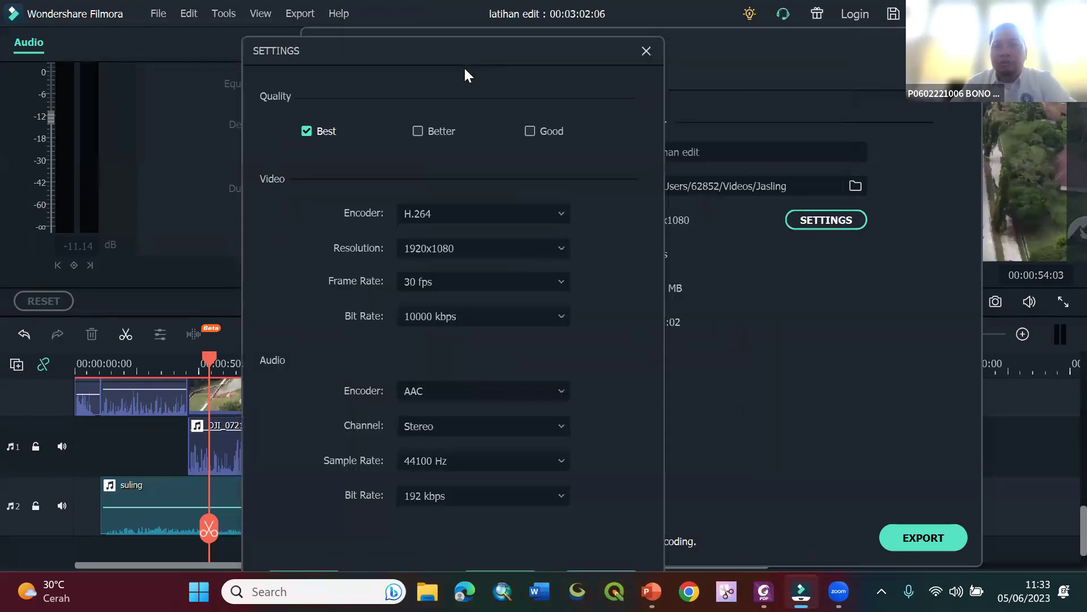
{"action": "left_click_drag", "start_coordinate": [539, 52], "coordinate": [530, 15]}
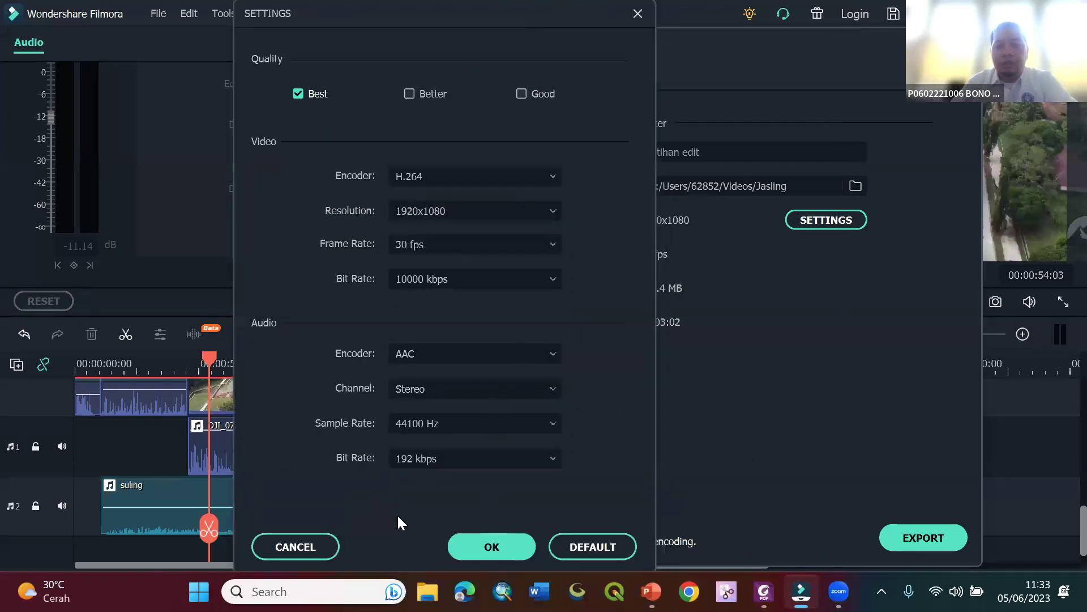
{"action": "left_click", "coordinate": [321, 546]}
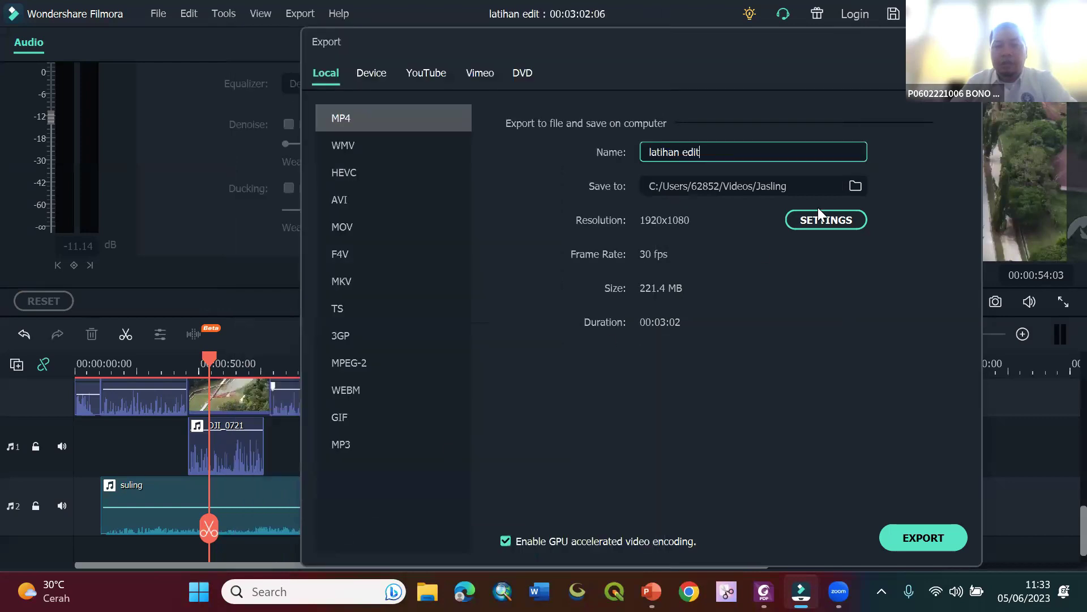
- Start exporting the video as an MP4 named latihan edit 2 and abort the export
{"action": "type", "text": "2"}
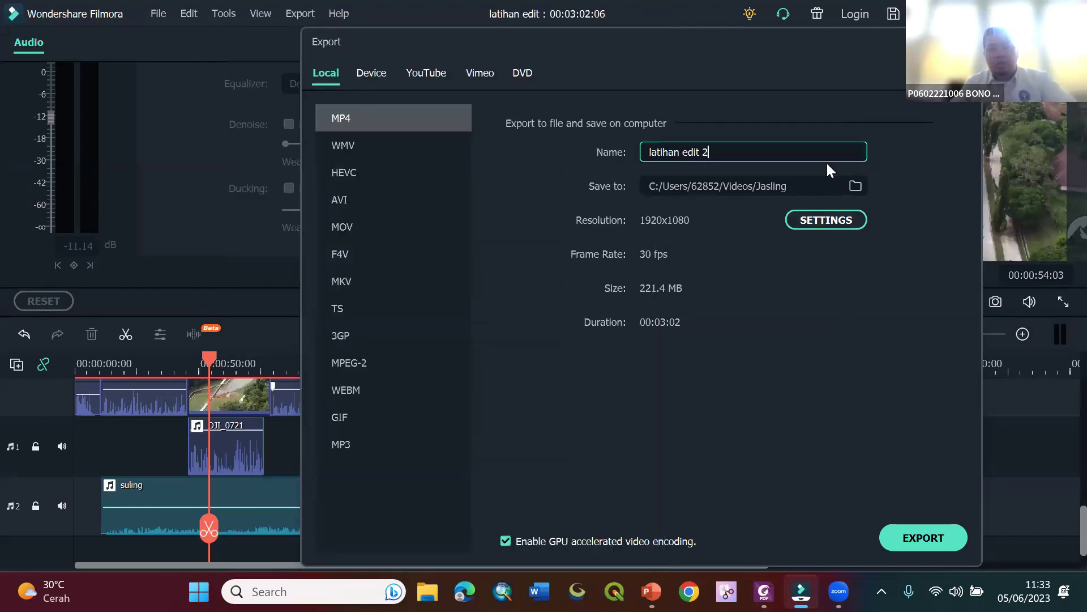
{"action": "left_click", "coordinate": [927, 537]}
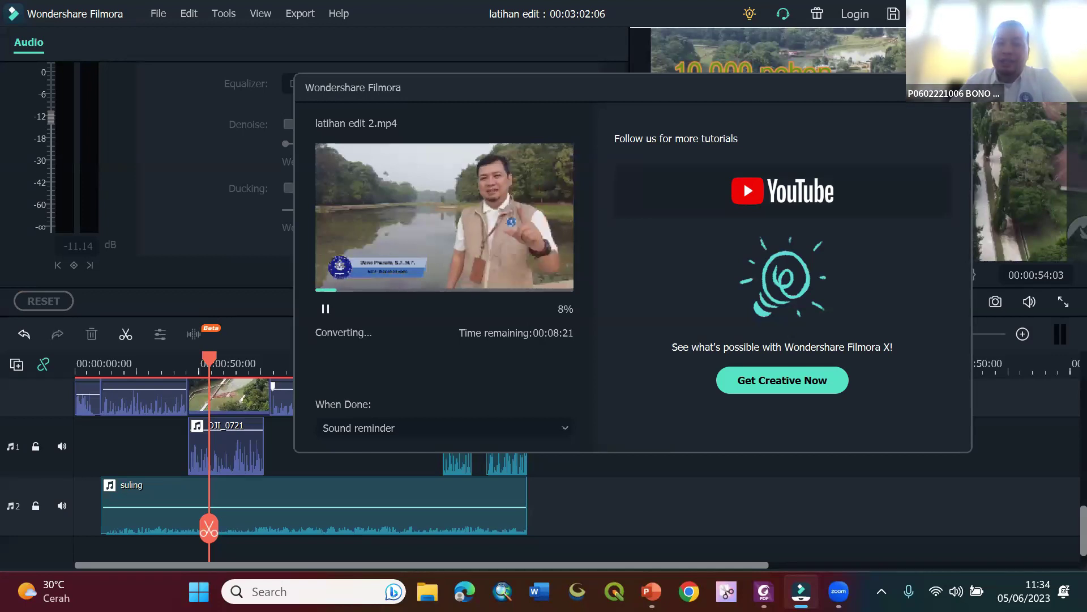
{"action": "key", "text": "Escape"}
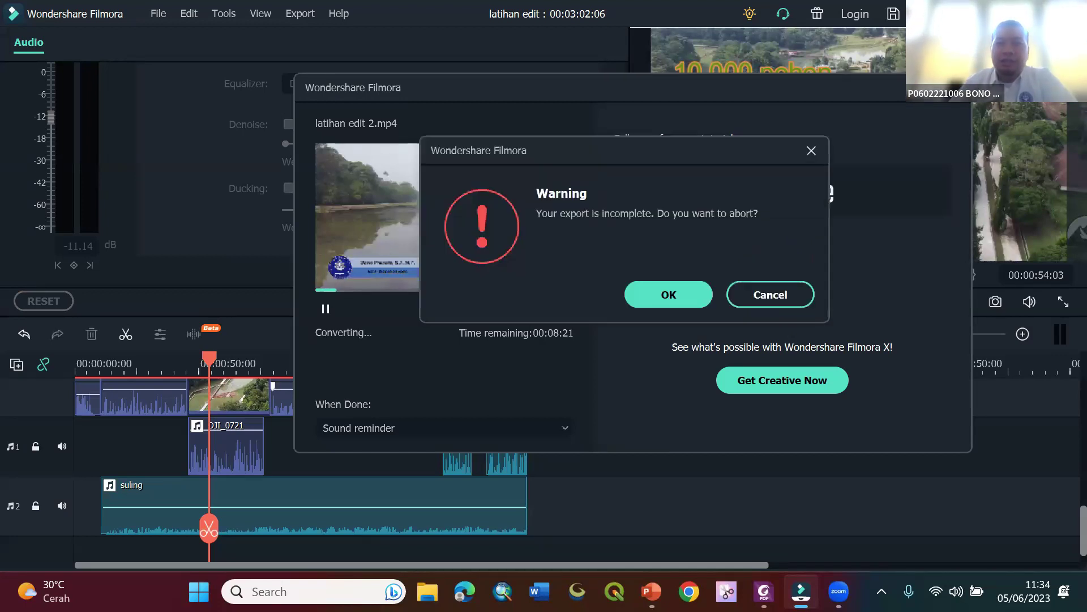
{"action": "left_click", "coordinate": [702, 295]}
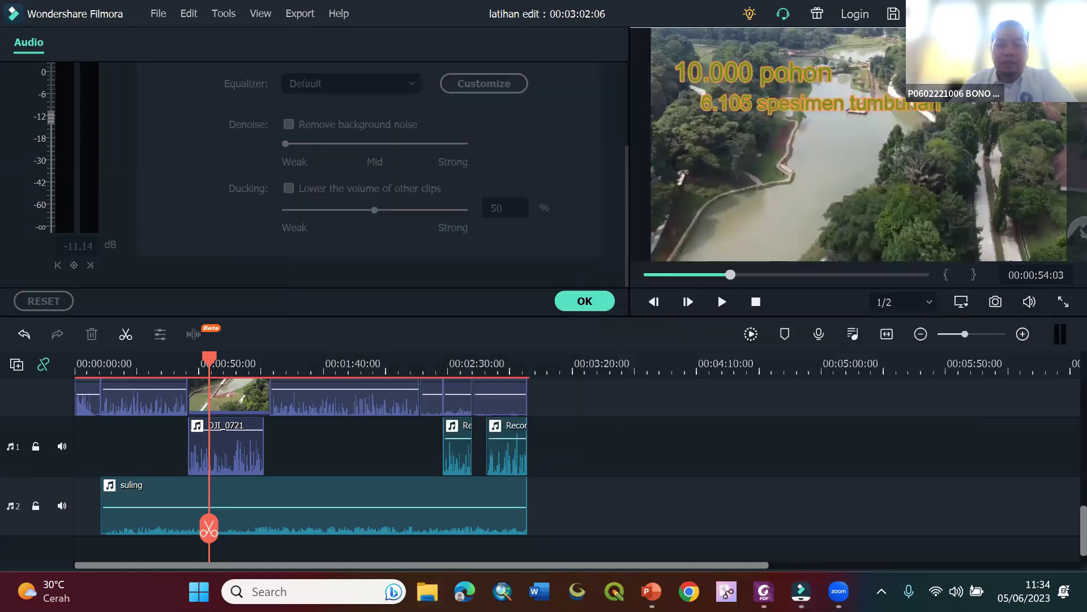
- Switch to File Explorer, open the Ekologi dan Jasa Lingkungan folder and play the finished assignment video in Media Player
{"action": "left_click", "coordinate": [427, 592]}
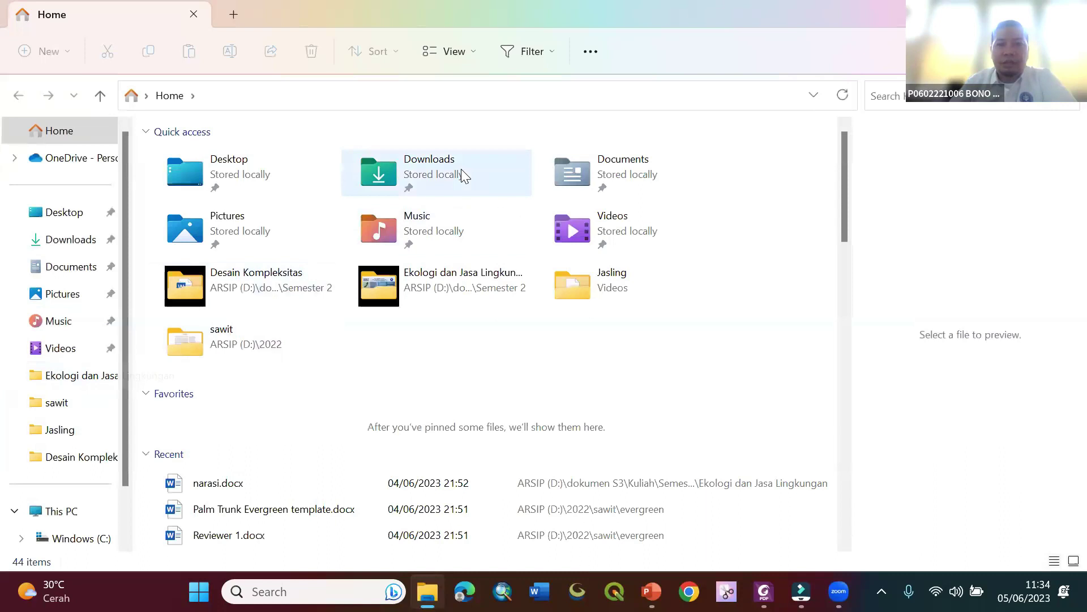
{"action": "left_click", "coordinate": [86, 375]}
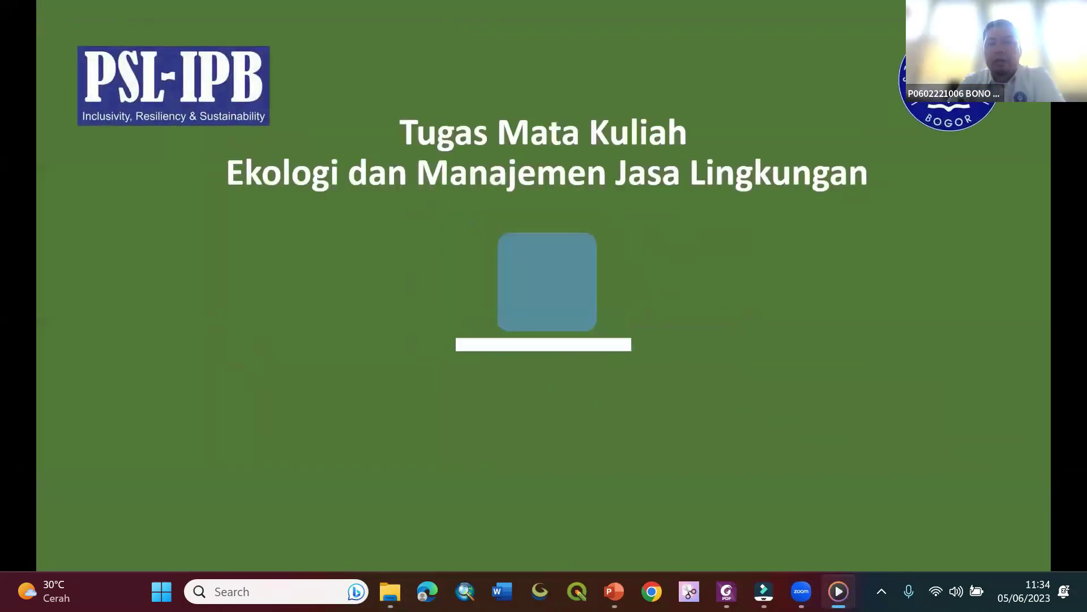
{"action": "mouse_move", "coordinate": [1059, 228]}
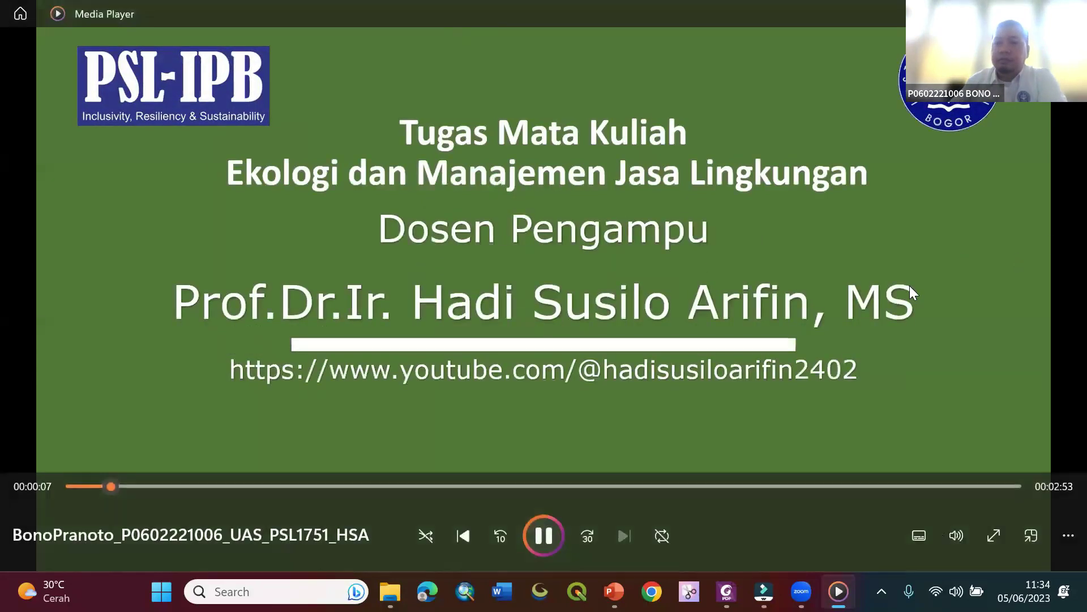
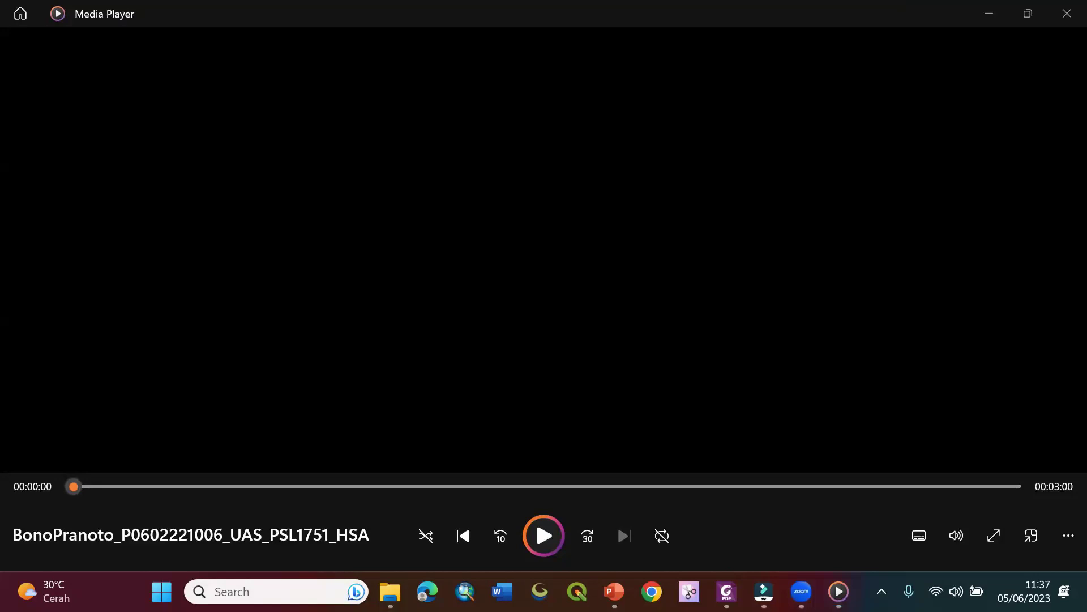
- Return to Filmora and examine the timeline's title, overlay, video, voice and music tracks
{"action": "left_click", "coordinate": [764, 591]}
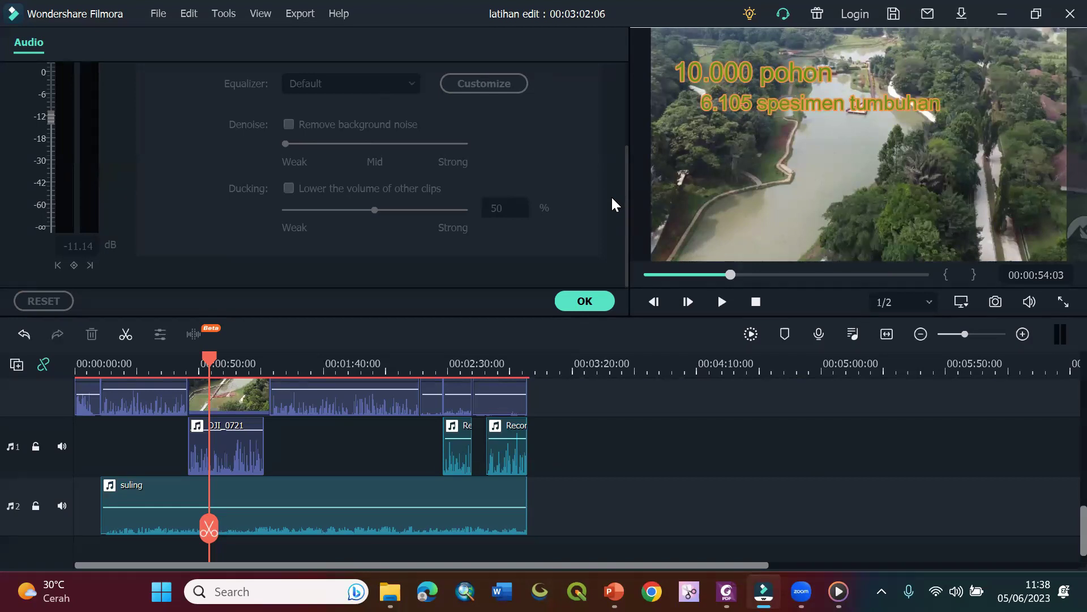
{"action": "scroll", "coordinate": [454, 439], "scroll_direction": "up", "scroll_amount": 3}
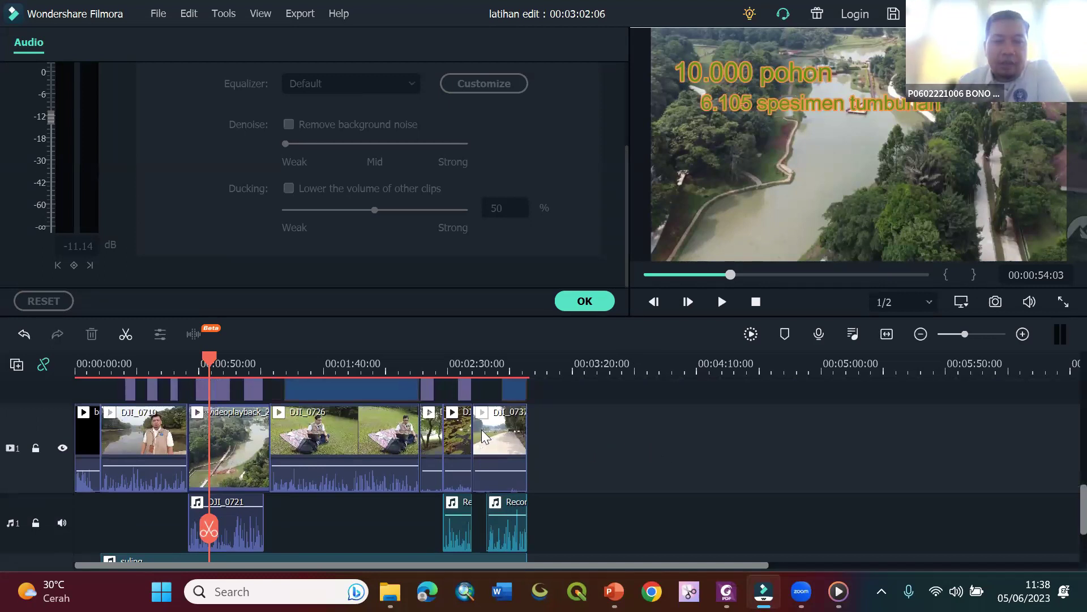
{"action": "scroll", "coordinate": [455, 450], "scroll_direction": "up", "scroll_amount": 2}
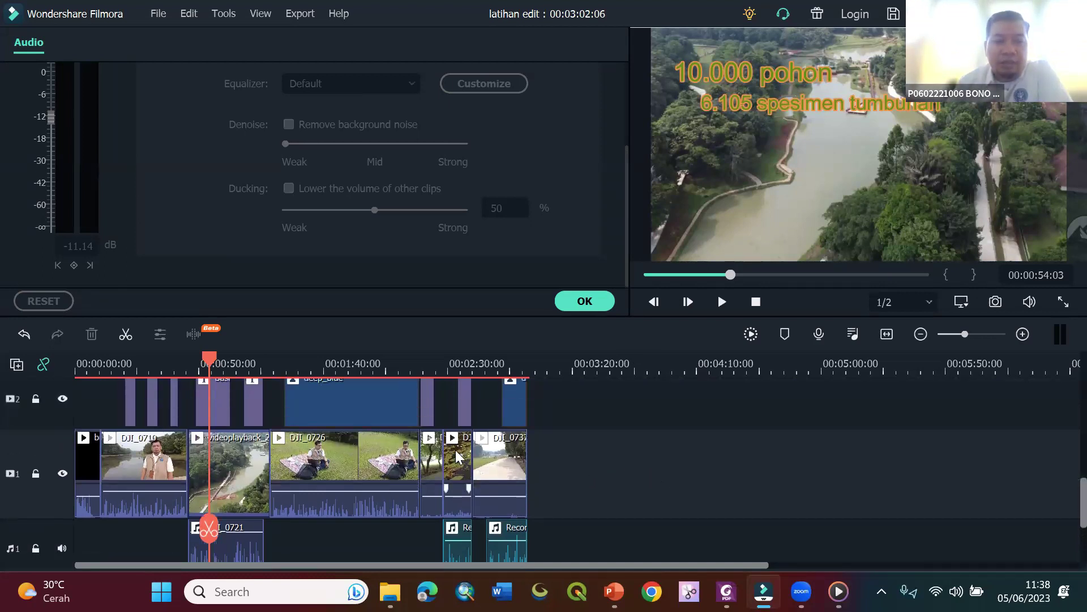
{"action": "scroll", "coordinate": [518, 437], "scroll_direction": "up", "scroll_amount": 1}
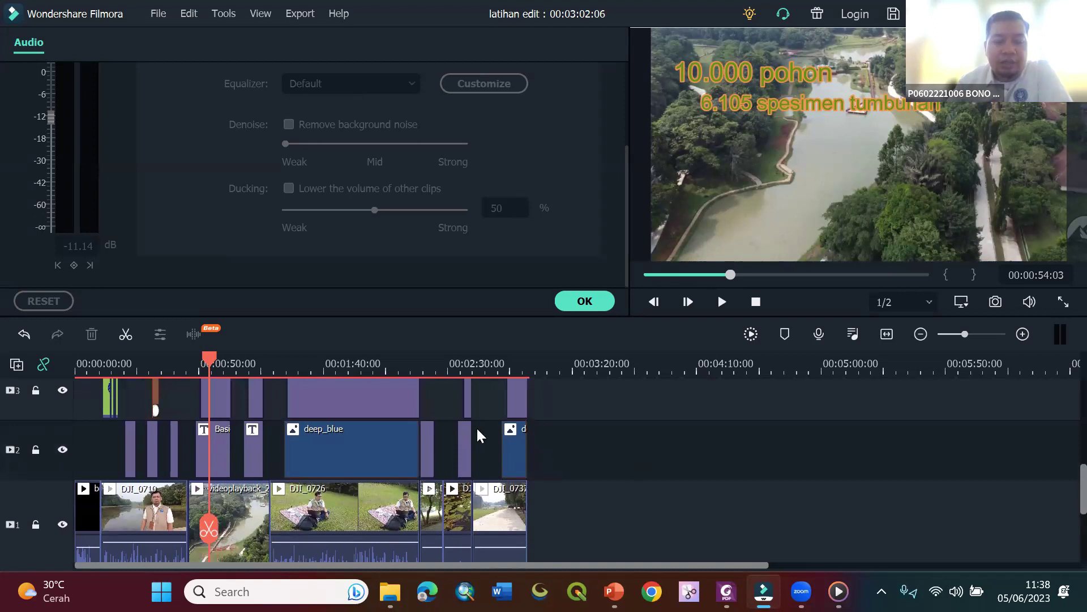
{"action": "scroll", "coordinate": [467, 406], "scroll_direction": "up", "scroll_amount": 1}
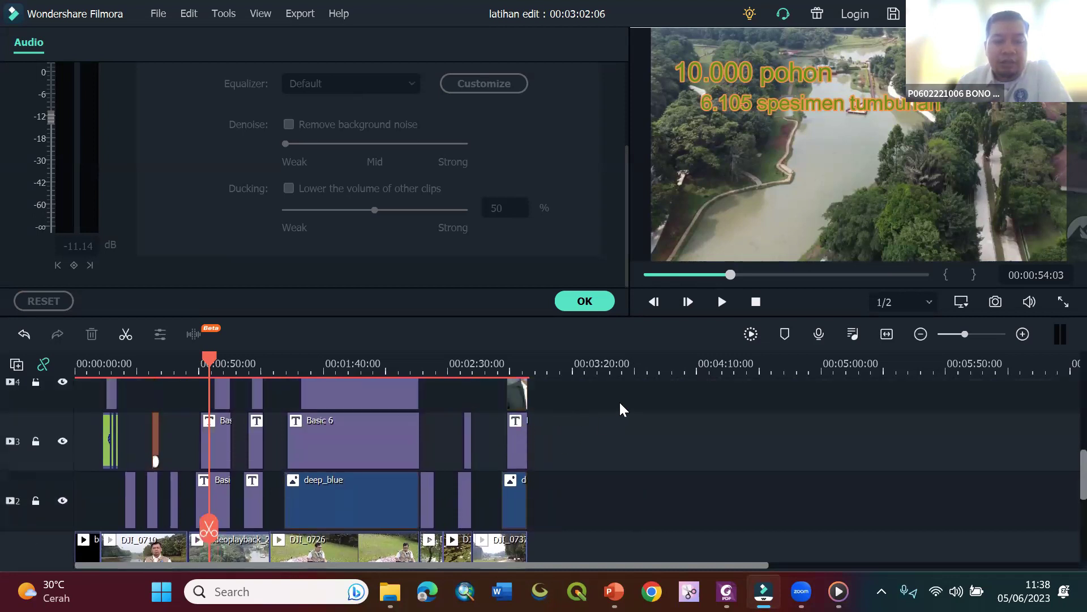
{"action": "scroll", "coordinate": [397, 417], "scroll_direction": "up", "scroll_amount": 2}
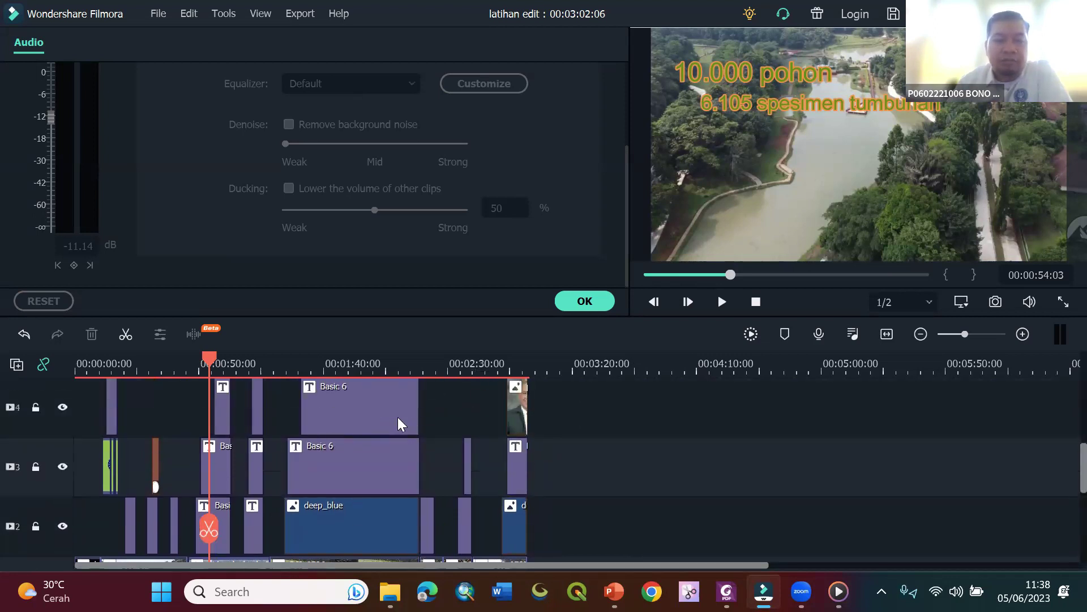
{"action": "scroll", "coordinate": [398, 416], "scroll_direction": "down", "scroll_amount": 4}
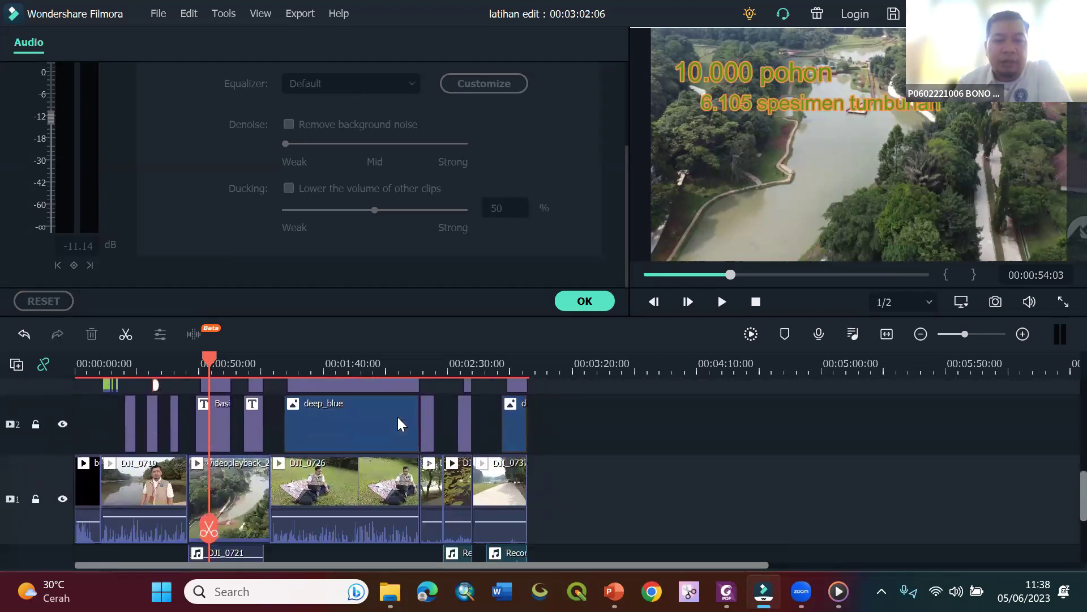
{"action": "scroll", "coordinate": [252, 422], "scroll_direction": "down", "scroll_amount": 1}
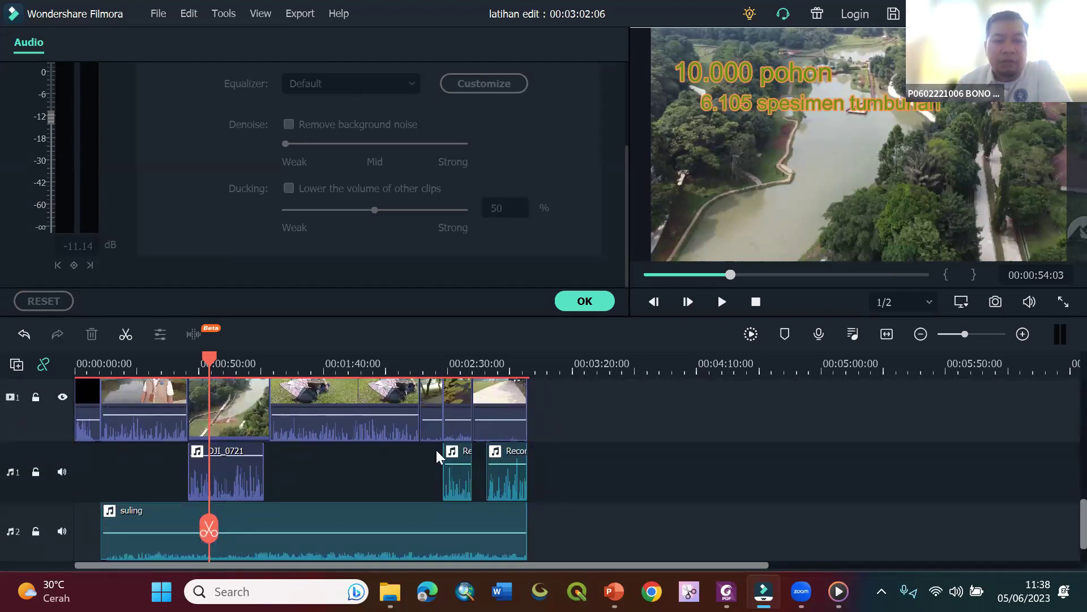
{"action": "scroll", "coordinate": [503, 476], "scroll_direction": "down", "scroll_amount": 1}
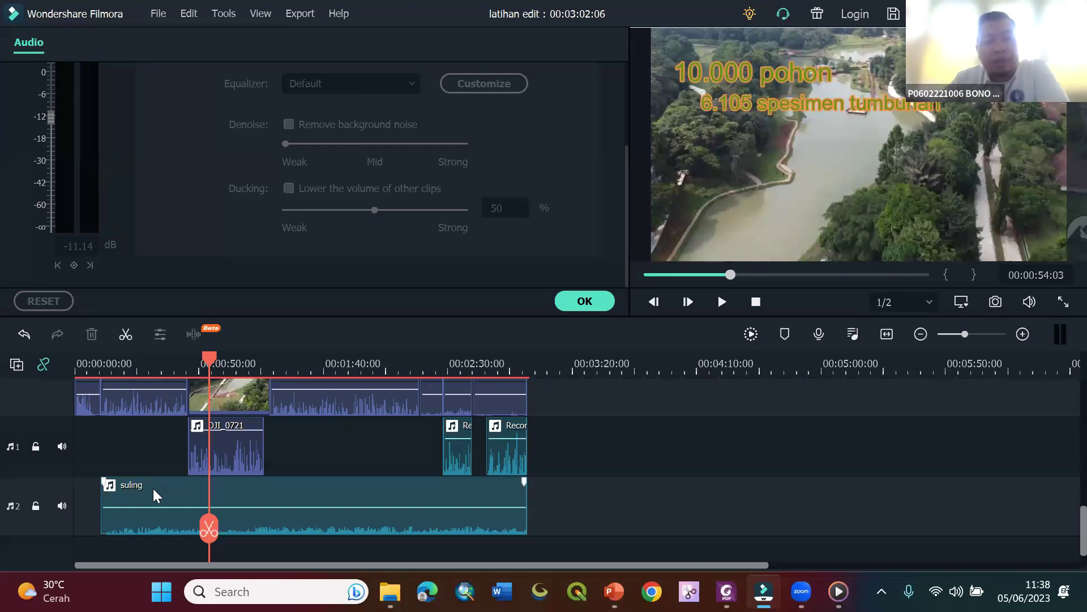
- Place the playhead at 00:00:28:09, look over the audio settings and confirm them to return to the project media
{"action": "left_click", "coordinate": [173, 397]}
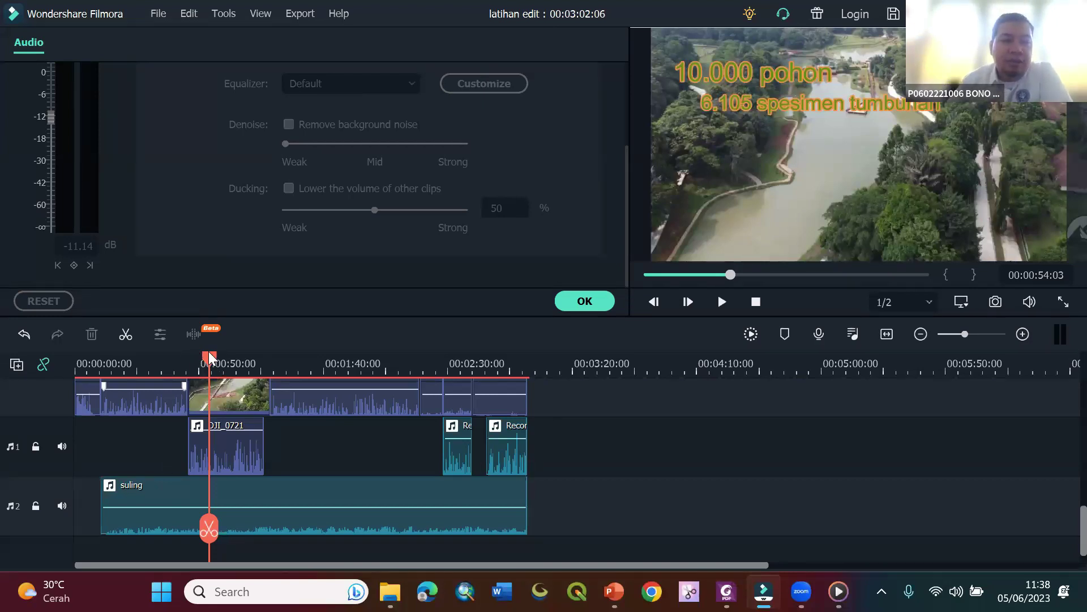
{"action": "left_click_drag", "start_coordinate": [195, 361], "coordinate": [145, 361]}
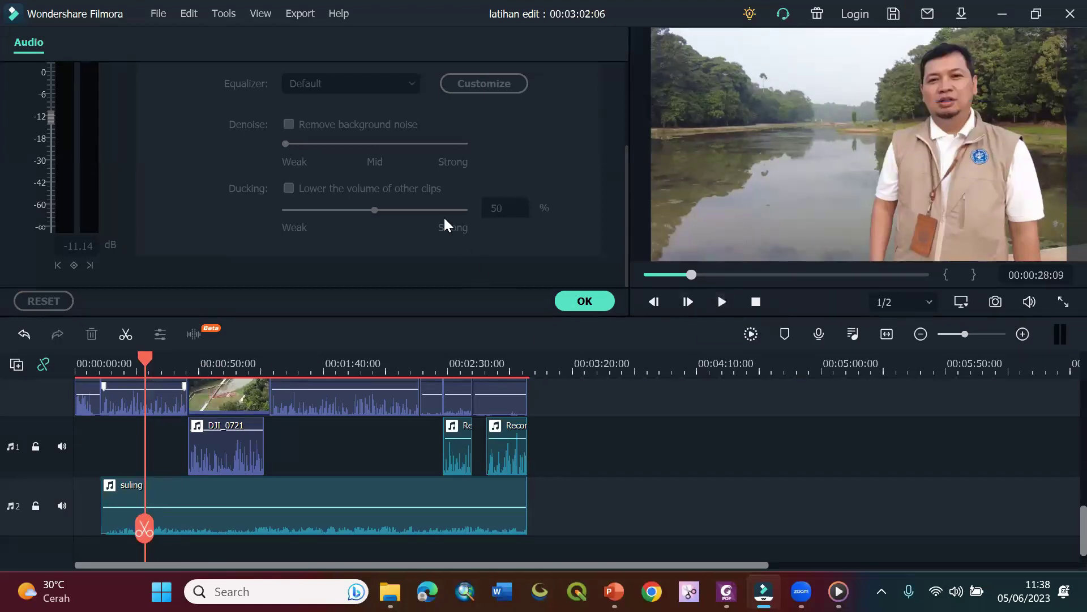
{"action": "scroll", "coordinate": [448, 202], "scroll_direction": "up", "scroll_amount": 3}
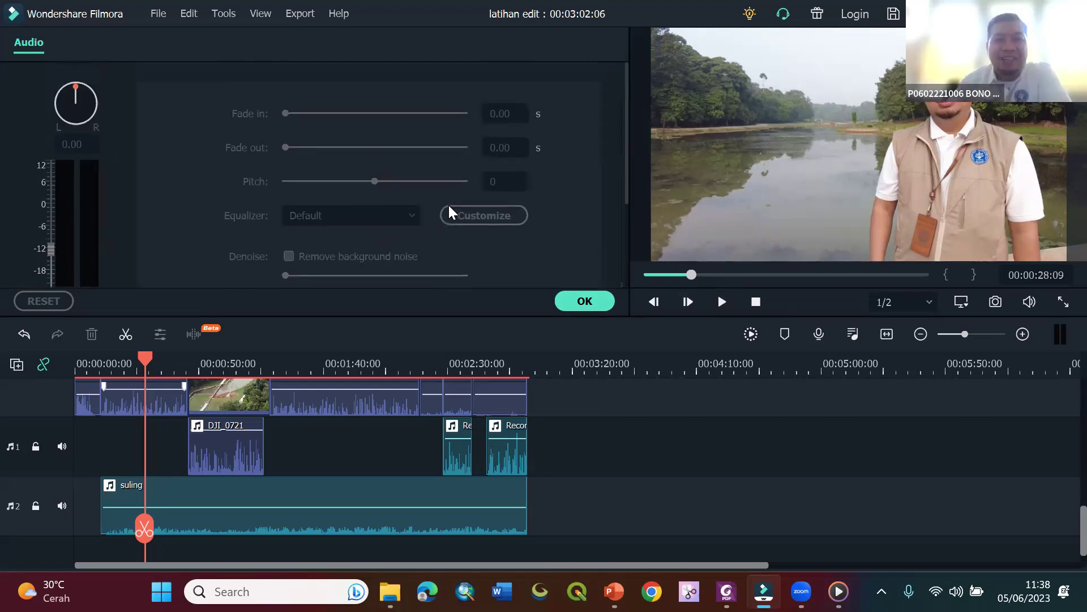
{"action": "scroll", "coordinate": [579, 193], "scroll_direction": "down", "scroll_amount": 3}
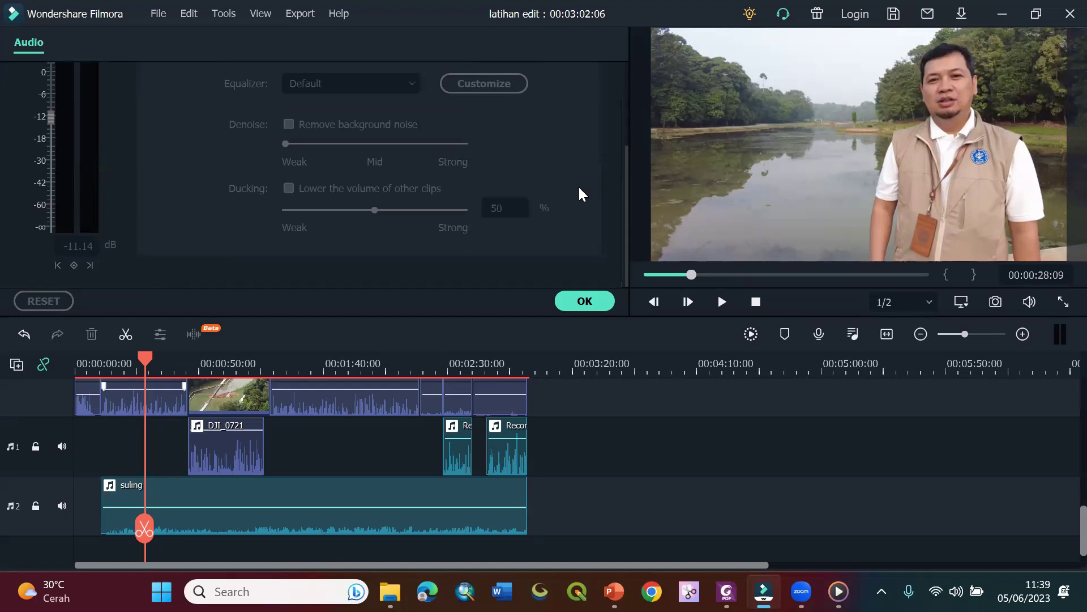
{"action": "left_click", "coordinate": [580, 300]}
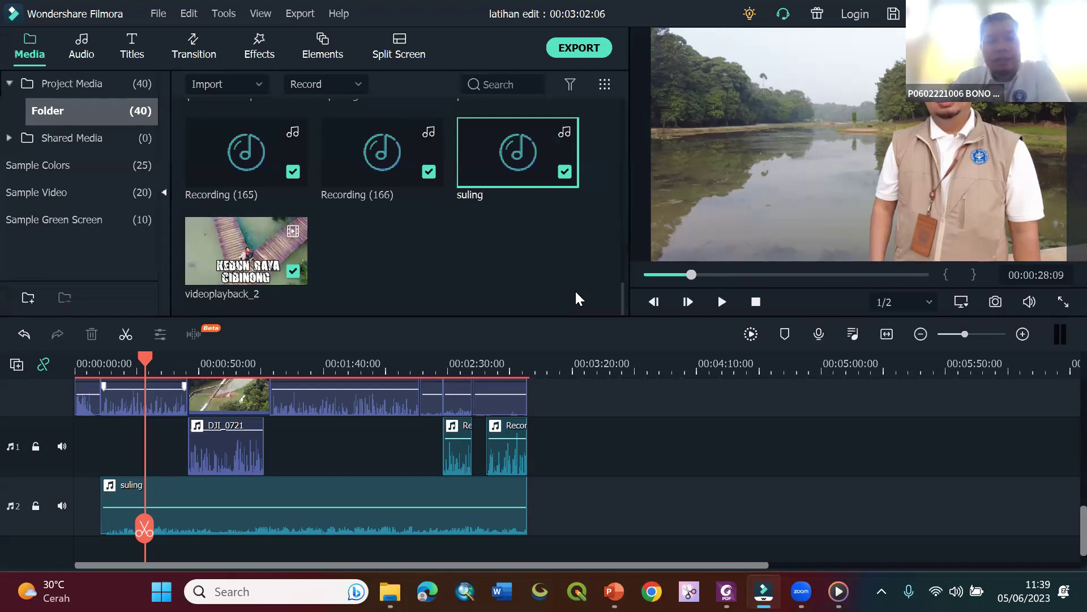
- Check the video frames at 00:02:33:26 and 00:01:47:14 on the timeline
{"action": "left_click", "coordinate": [458, 366]}
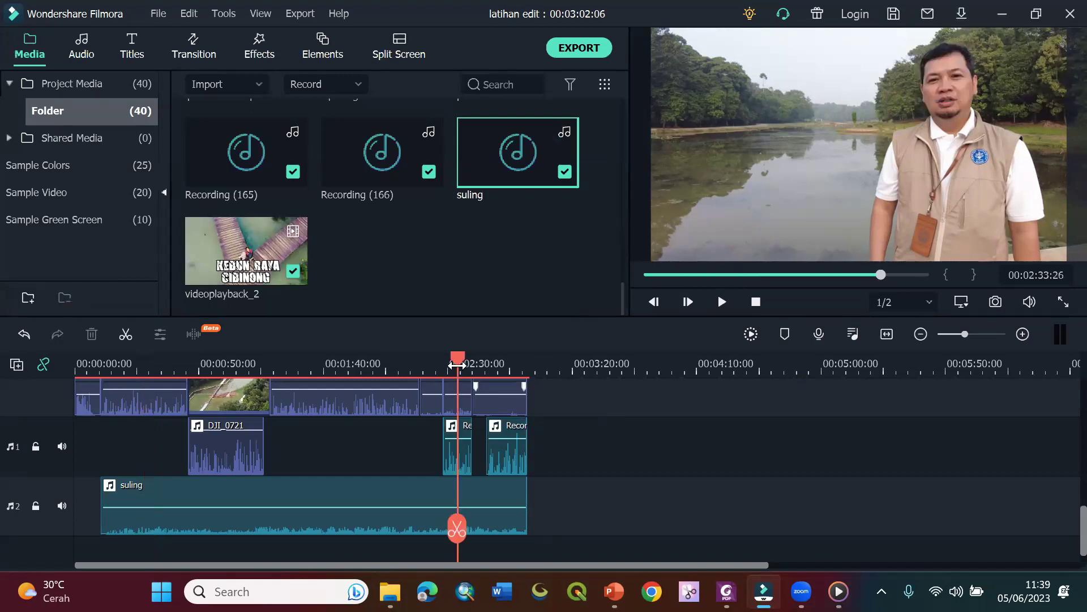
{"action": "scroll", "coordinate": [372, 385], "scroll_direction": "up", "scroll_amount": 2}
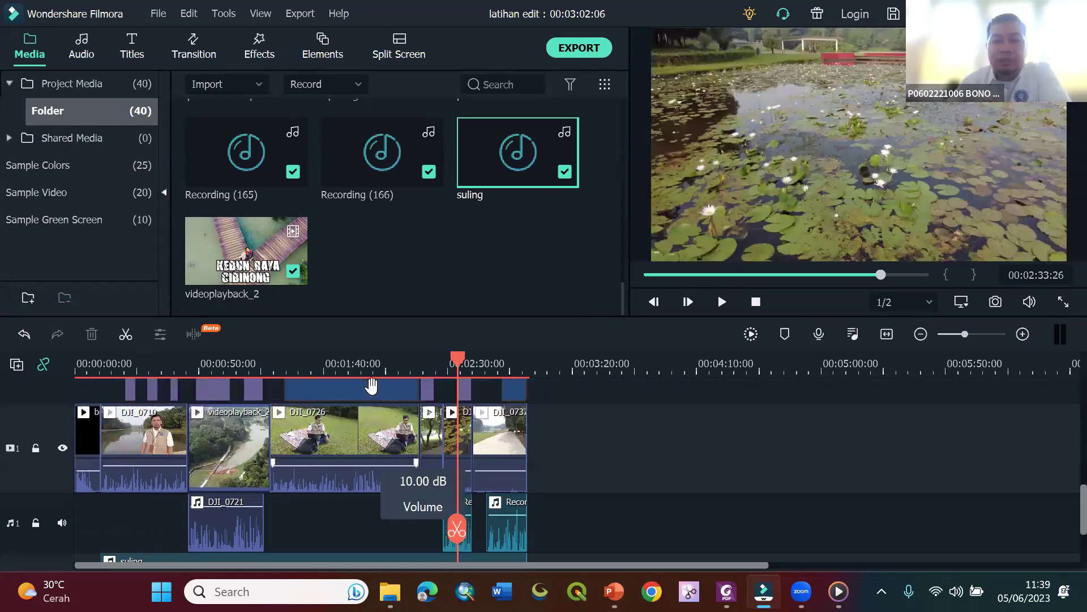
{"action": "left_click", "coordinate": [340, 362]}
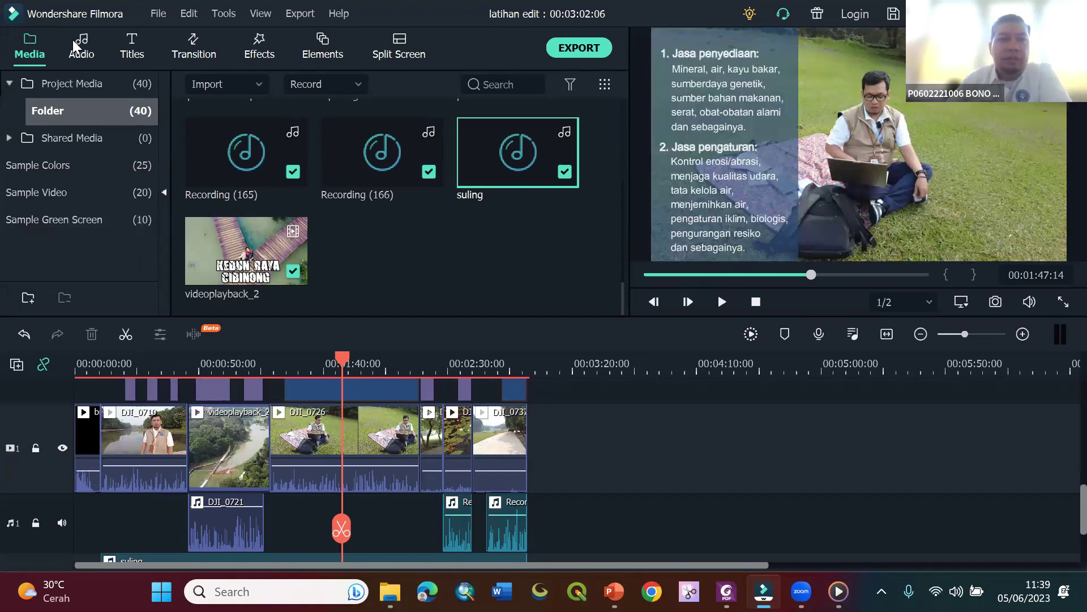
- Add the Basic 6 plain text title to video track 1, in the empty space well after the last clip
{"action": "left_click", "coordinate": [128, 39]}
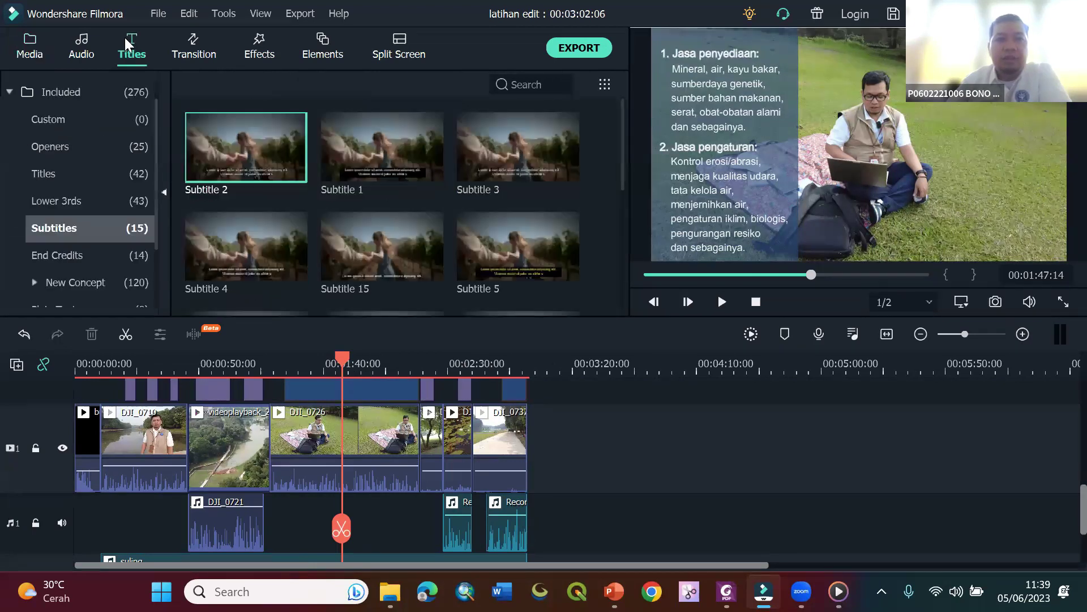
{"action": "scroll", "coordinate": [61, 246], "scroll_direction": "down", "scroll_amount": 3}
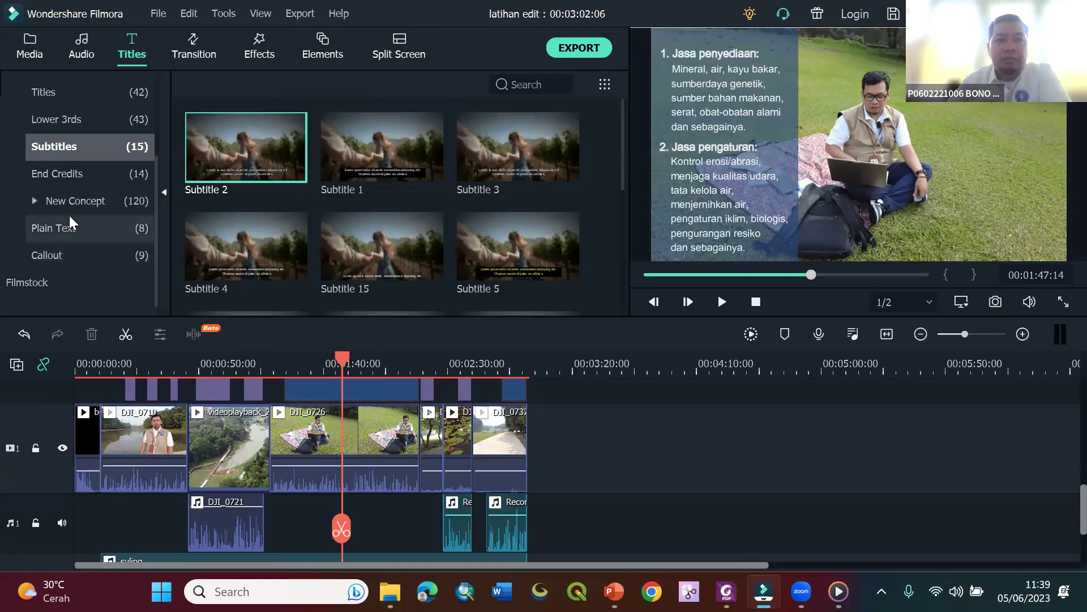
{"action": "left_click", "coordinate": [68, 227]}
{"action": "mouse_move", "coordinate": [243, 142]}
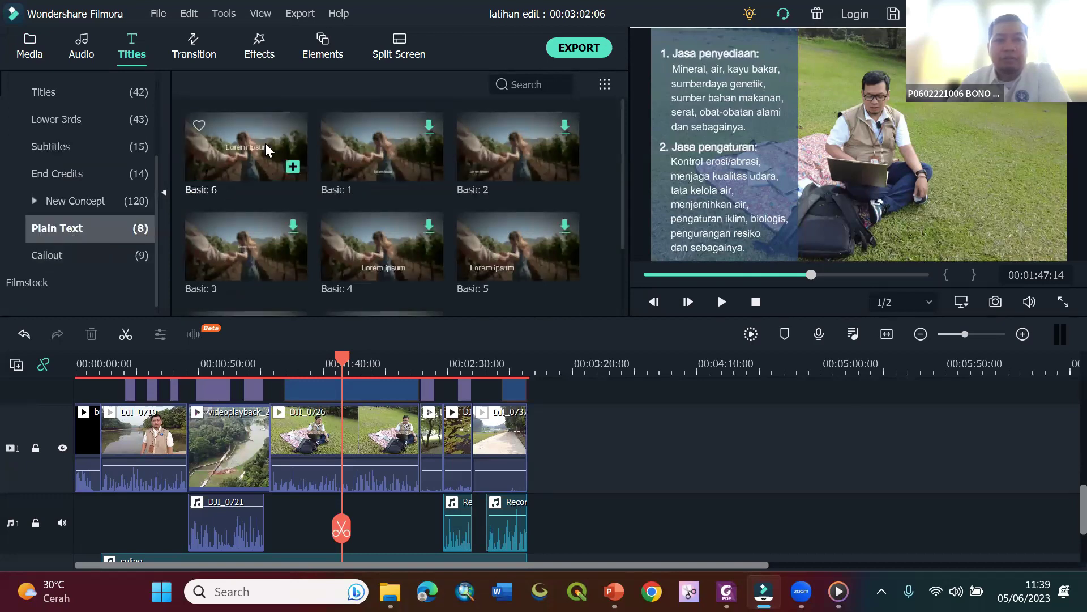
{"action": "left_click_drag", "start_coordinate": [266, 149], "coordinate": [731, 431]}
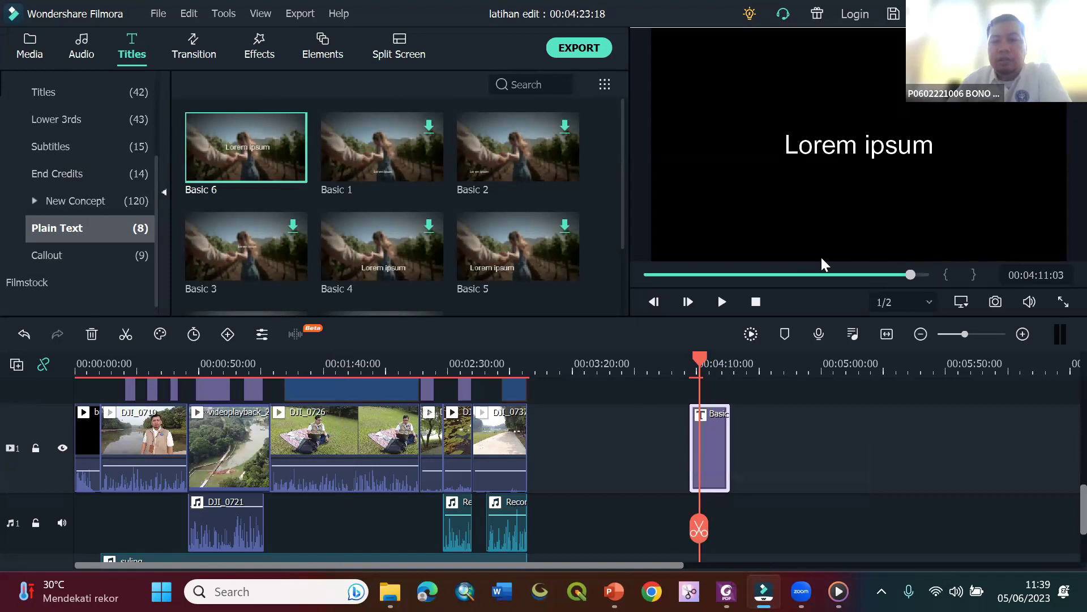
- Replace the title's placeholder text with three lines: "sldfnlklsnkflk", "afkanasnfnask'" and "anfna,mn,nmf"
{"action": "left_click", "coordinate": [839, 157]}
{"action": "double_click", "coordinate": [846, 154]}
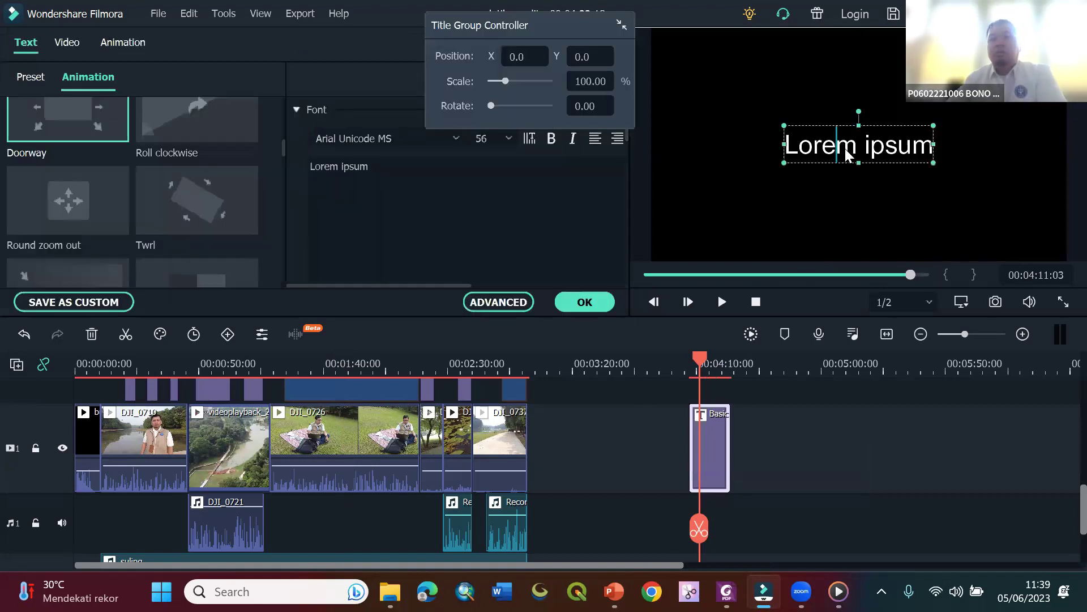
{"action": "left_click", "coordinate": [847, 154]}
{"action": "type", "text": "sldfnlklsnkflk"}
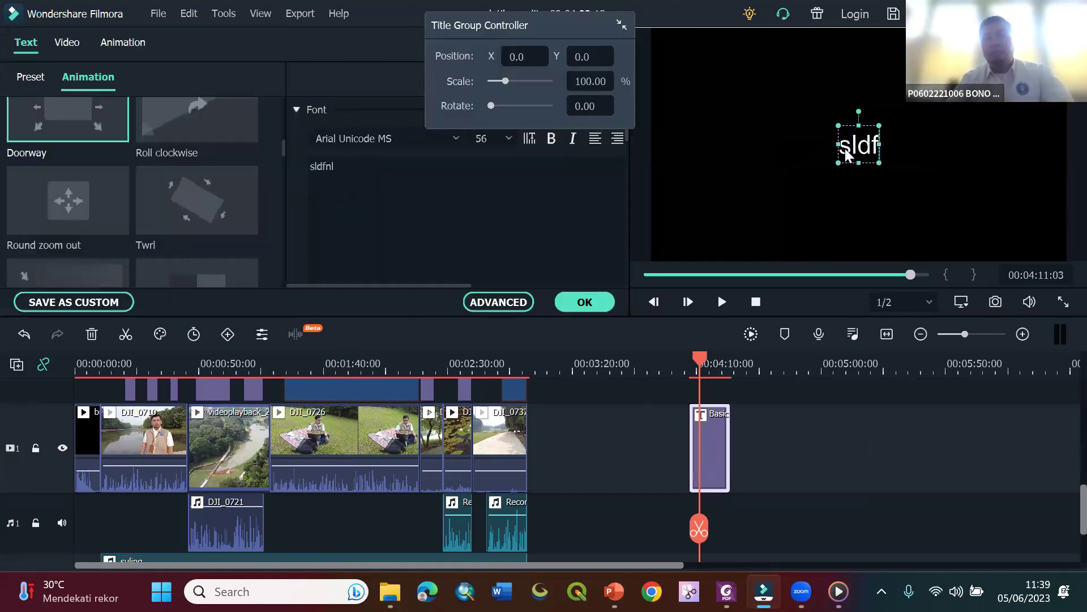
{"action": "key", "text": "Return"}
{"action": "type", "text": "afkanasnfnask'"}
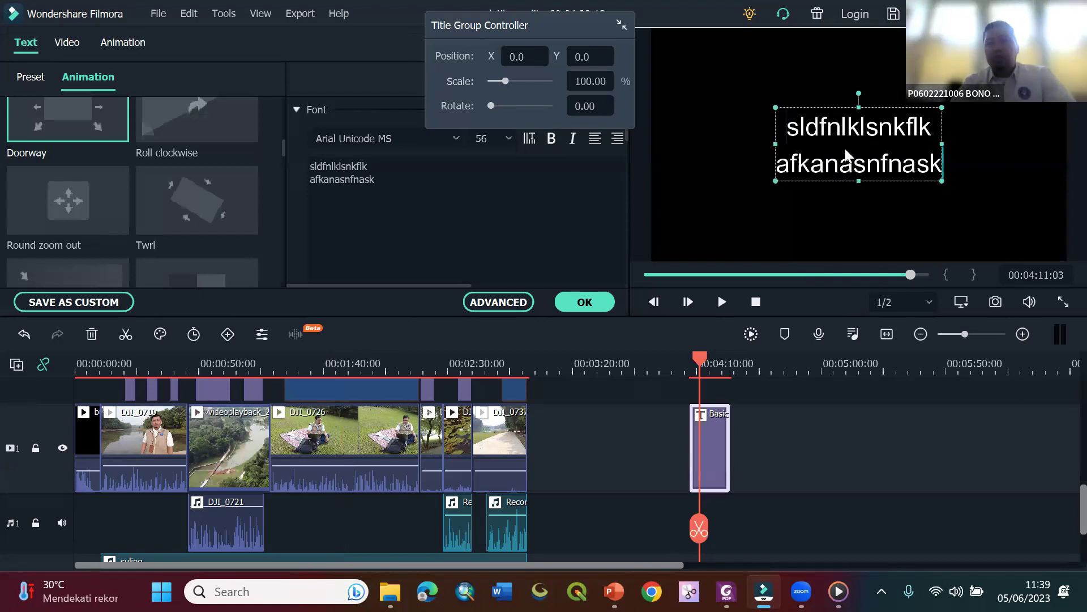
{"action": "key", "text": "Return"}
{"action": "type", "text": "anfna,mn,nmf"}
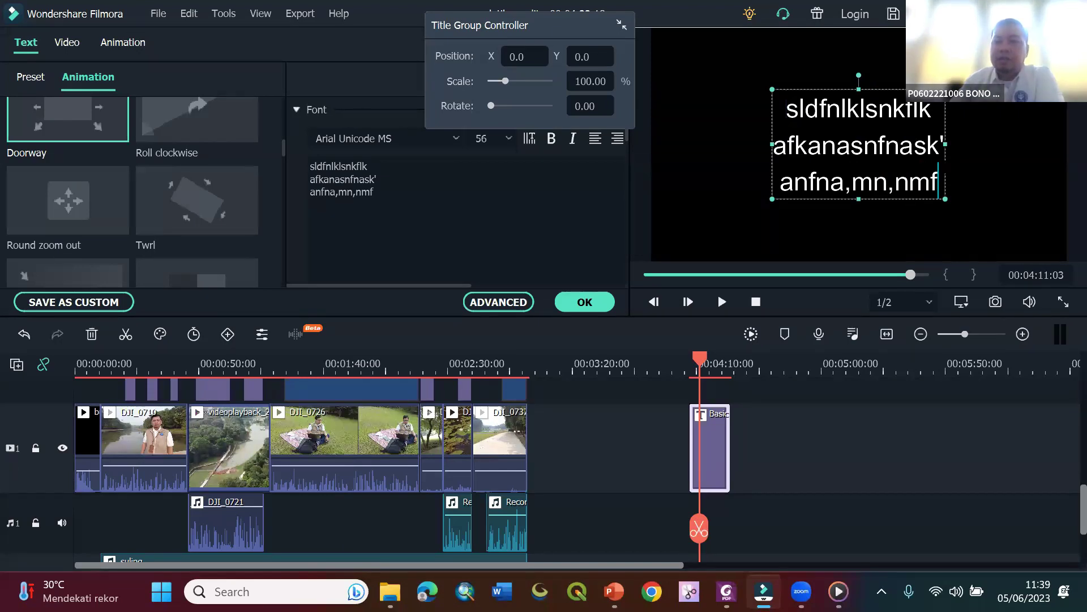
{"action": "left_click", "coordinate": [895, 181]}
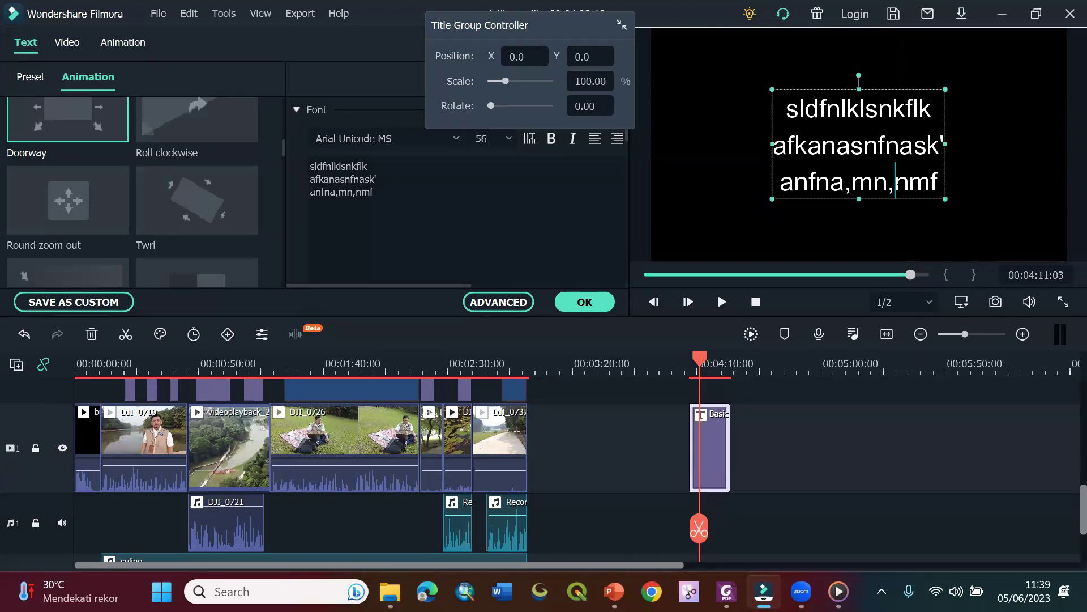
{"action": "left_click", "coordinate": [828, 413]}
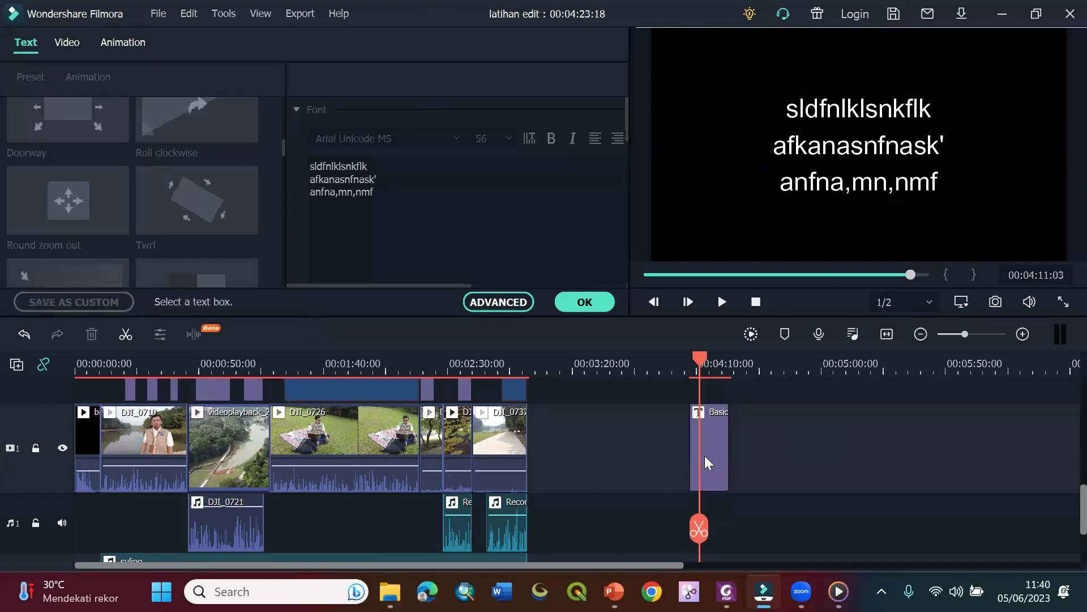
- Slightly enlarge the title's text box and set its font size to 24
{"action": "left_click", "coordinate": [711, 448]}
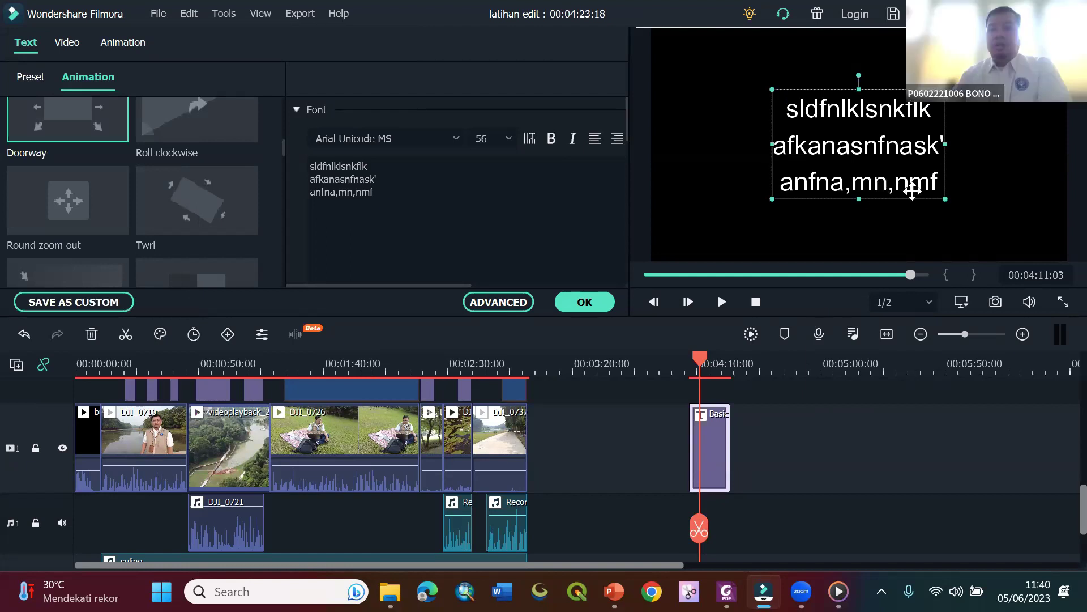
{"action": "left_click_drag", "start_coordinate": [946, 200], "coordinate": [890, 201]}
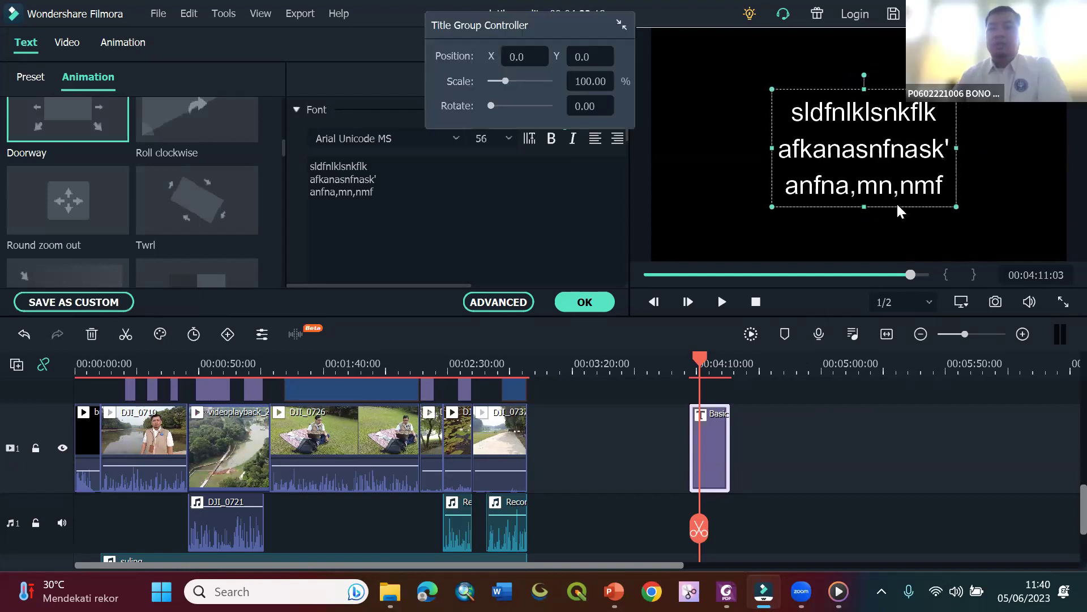
{"action": "left_click", "coordinate": [508, 141]}
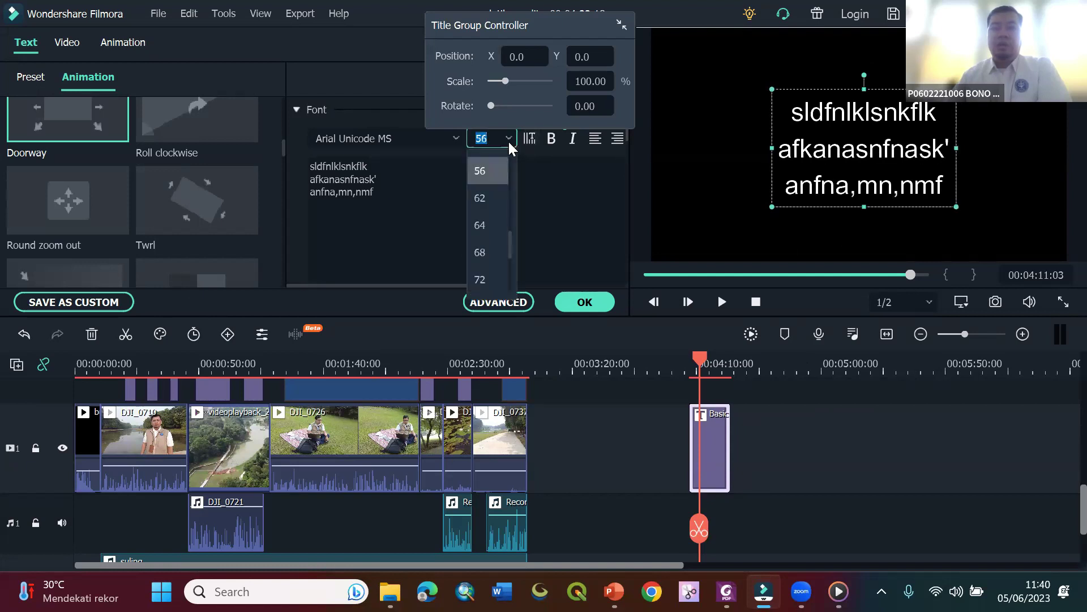
{"action": "scroll", "coordinate": [498, 172], "scroll_direction": "up", "scroll_amount": 2}
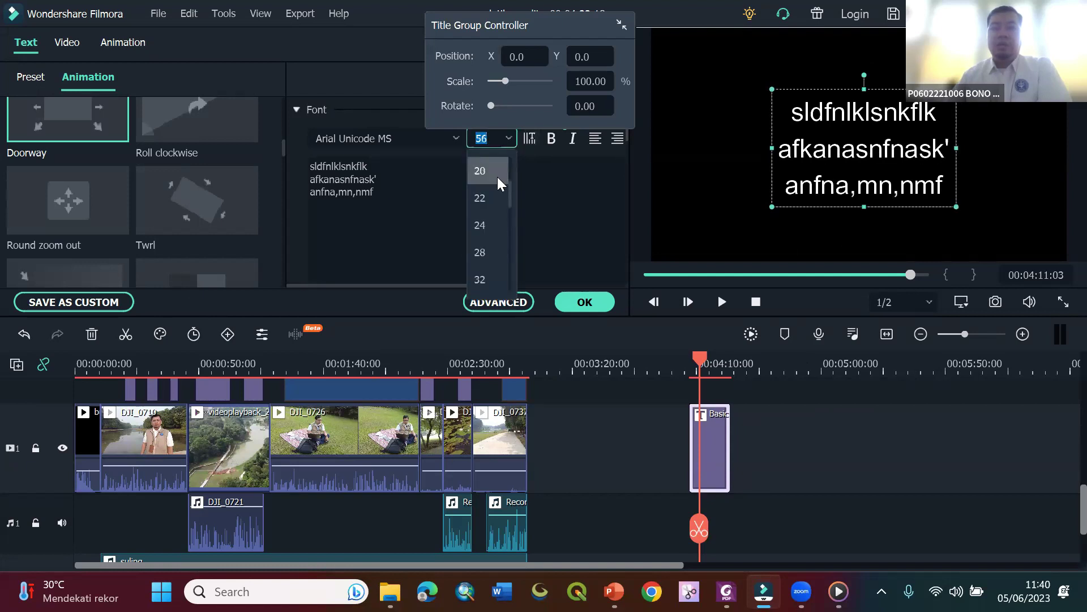
{"action": "left_click", "coordinate": [480, 225]}
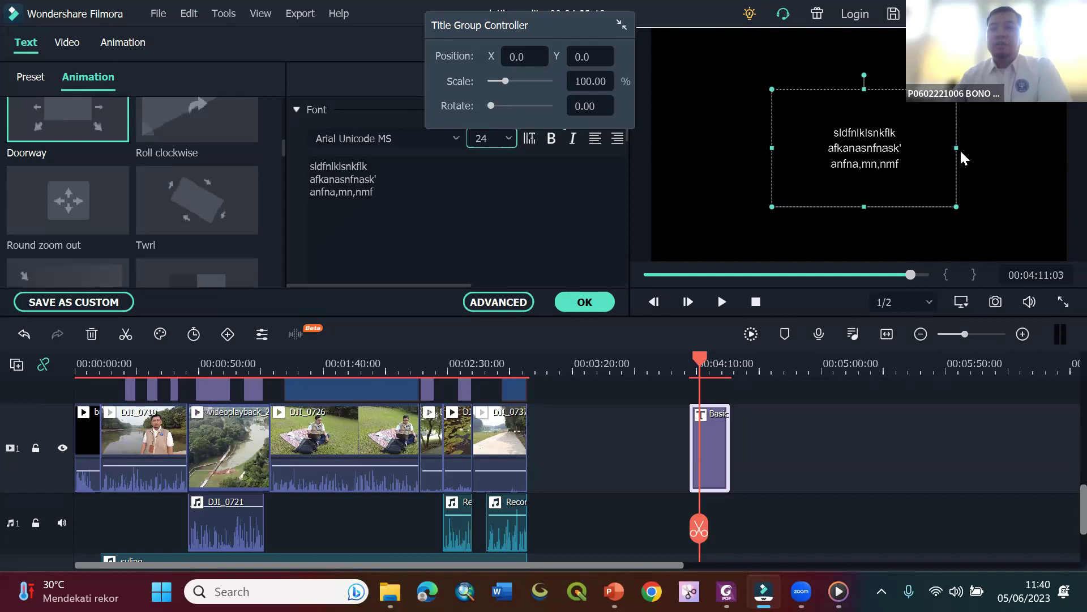
- Narrow the text box, place it at the left side of the video frame, and confirm the title edits
{"action": "left_click_drag", "start_coordinate": [957, 148], "coordinate": [767, 178]}
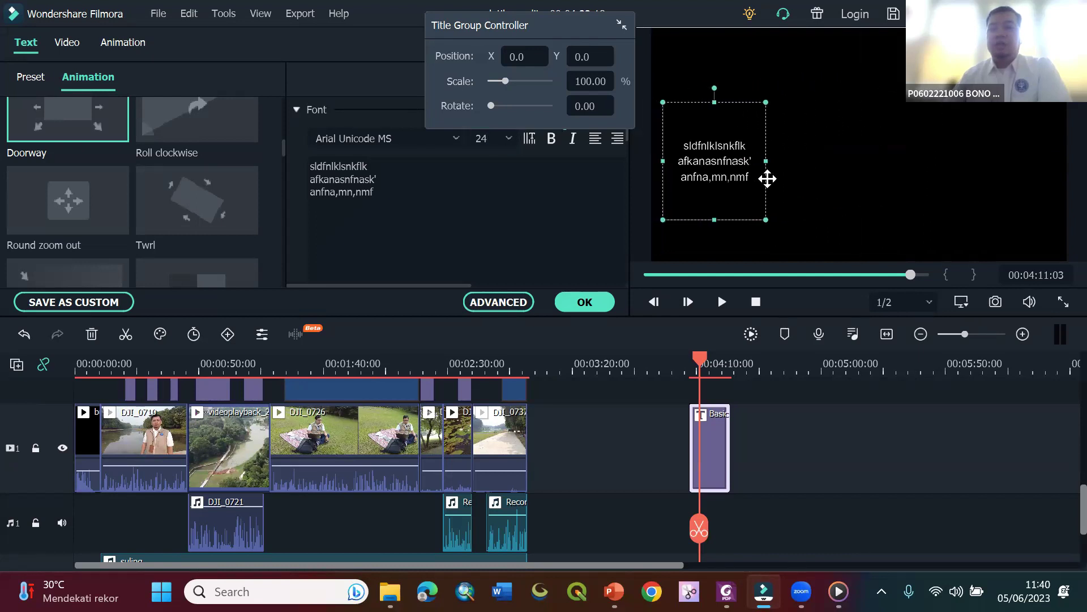
{"action": "left_click", "coordinate": [776, 415]}
{"action": "left_click", "coordinate": [720, 367]}
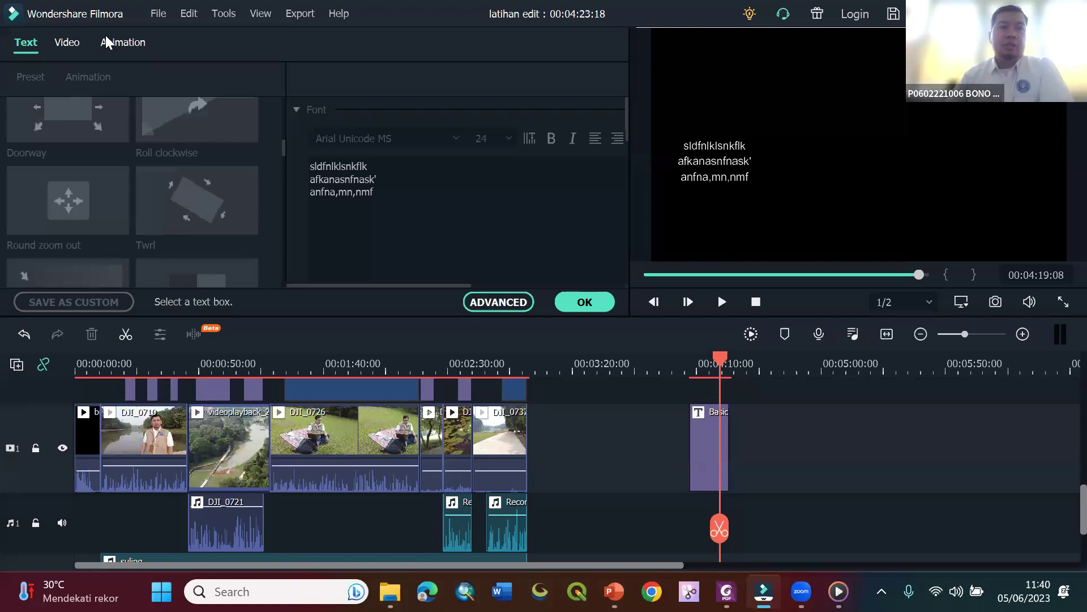
{"action": "left_click", "coordinate": [569, 300]}
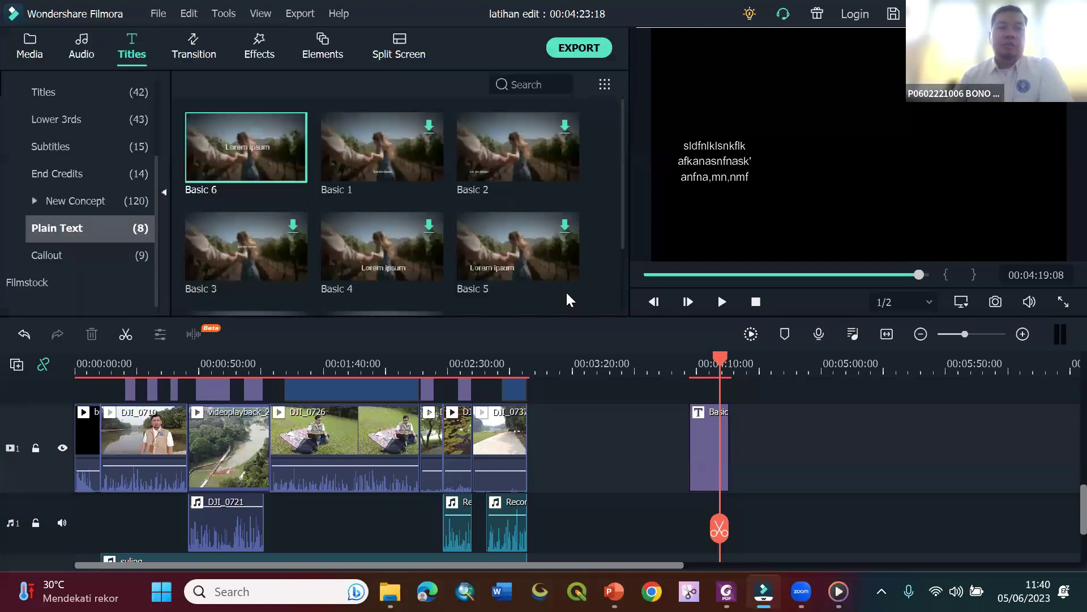
- Look through the project media files and the included audio categories, including the Rock music
{"action": "left_click", "coordinate": [24, 45]}
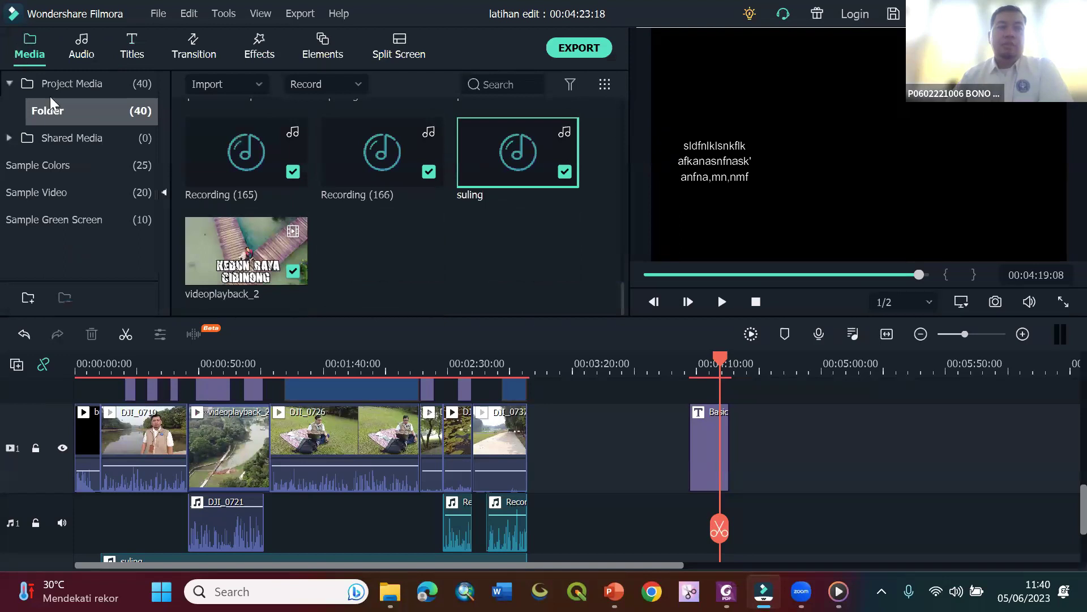
{"action": "scroll", "coordinate": [447, 232], "scroll_direction": "up", "scroll_amount": 5}
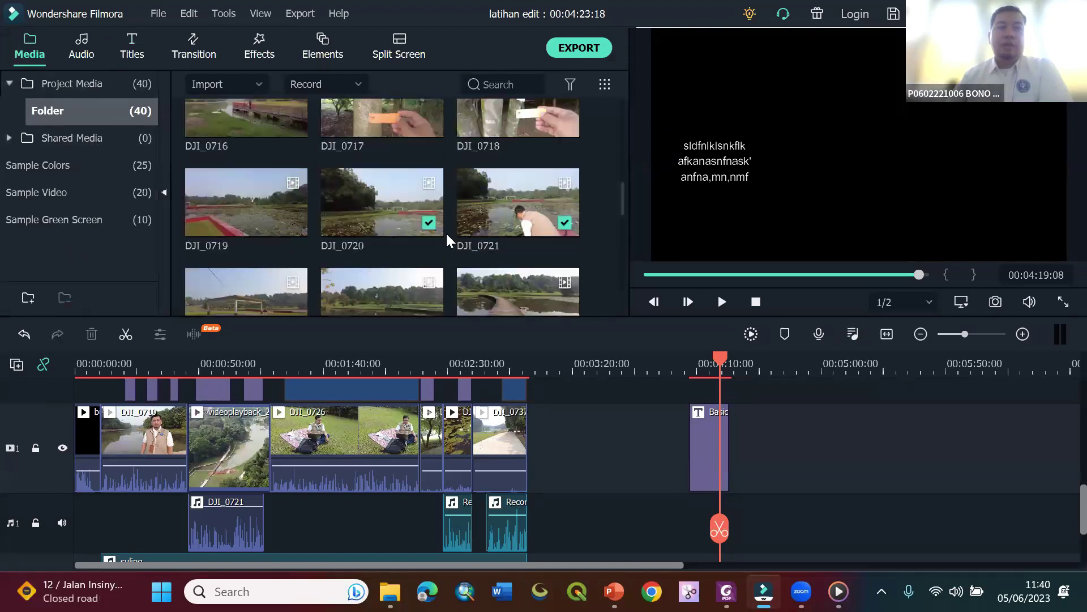
{"action": "scroll", "coordinate": [447, 232], "scroll_direction": "up", "scroll_amount": 5}
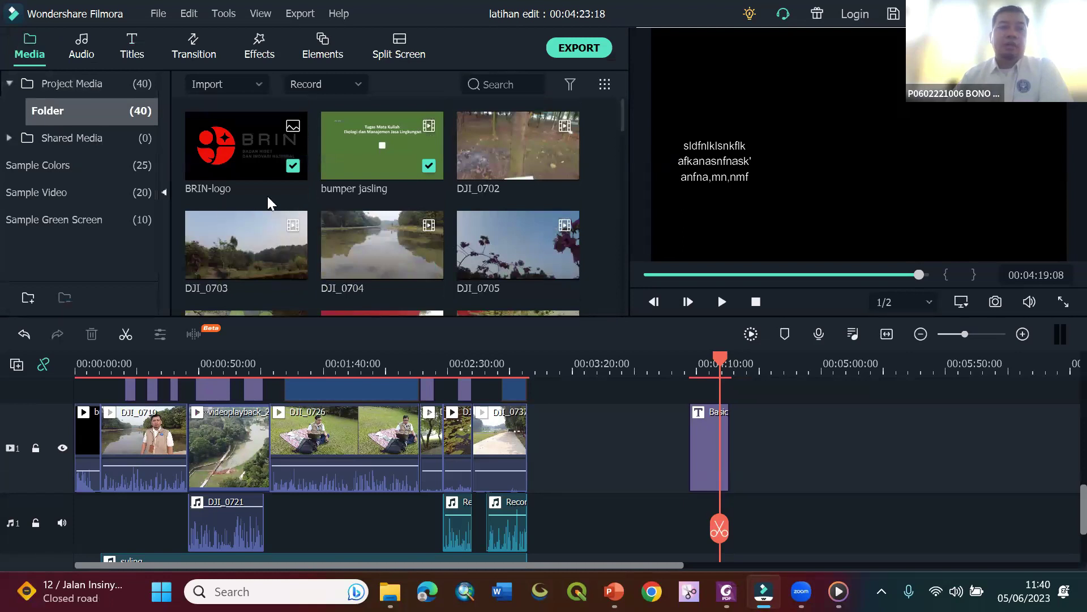
{"action": "left_click", "coordinate": [85, 40]}
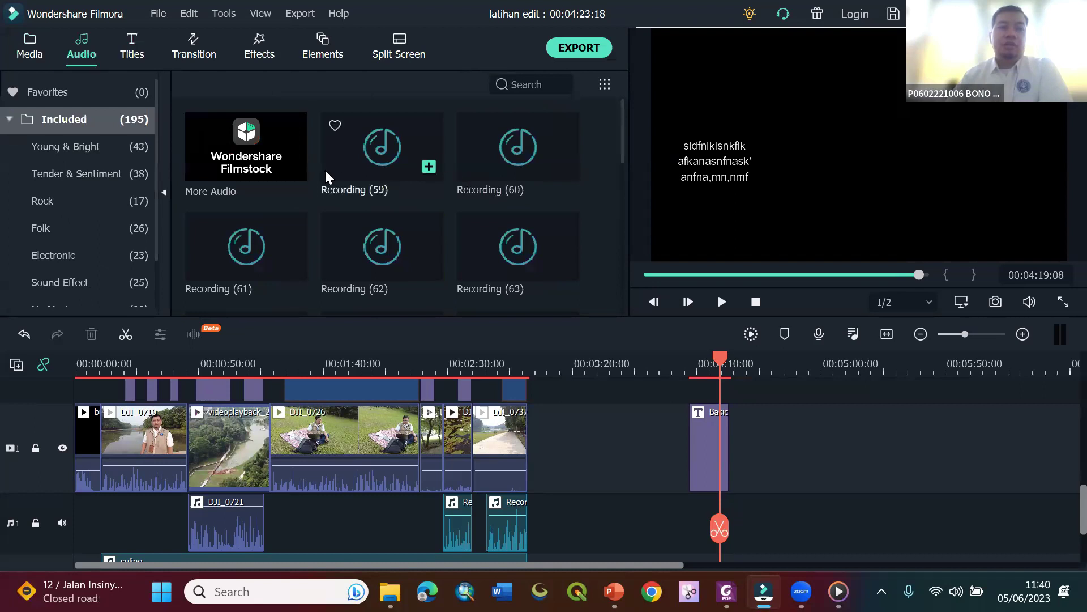
{"action": "scroll", "coordinate": [105, 170], "scroll_direction": "down", "scroll_amount": 2}
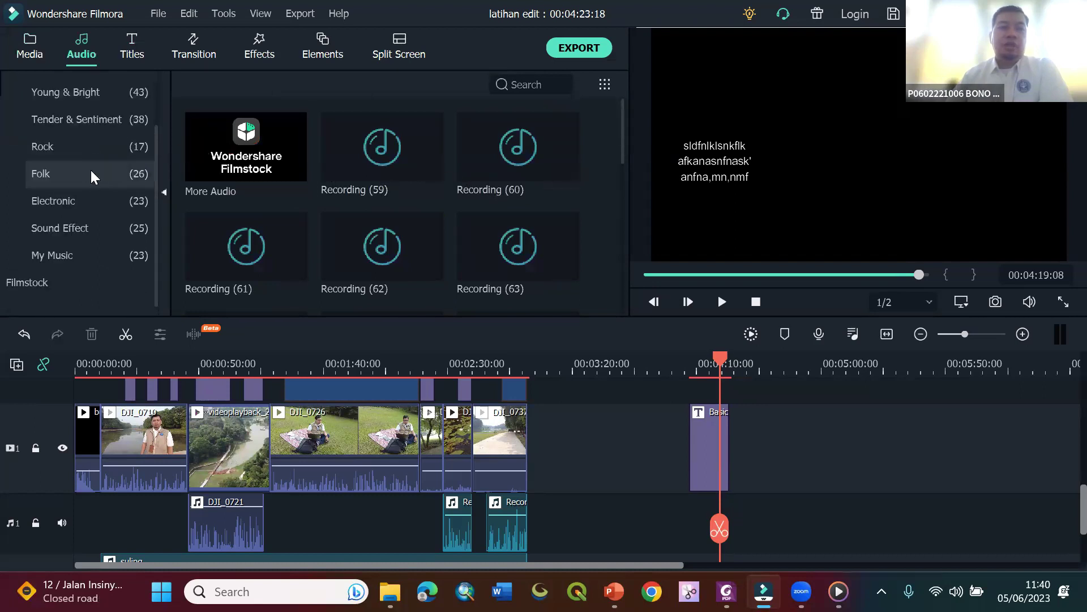
{"action": "left_click", "coordinate": [91, 172]}
{"action": "left_click", "coordinate": [90, 150]}
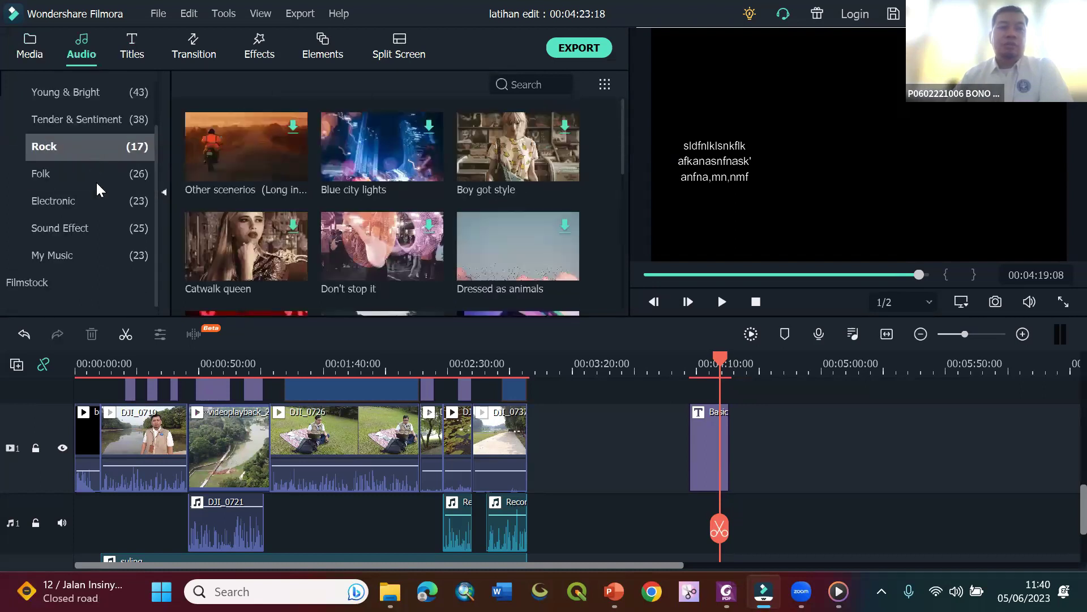
{"action": "scroll", "coordinate": [97, 189], "scroll_direction": "up", "scroll_amount": 2}
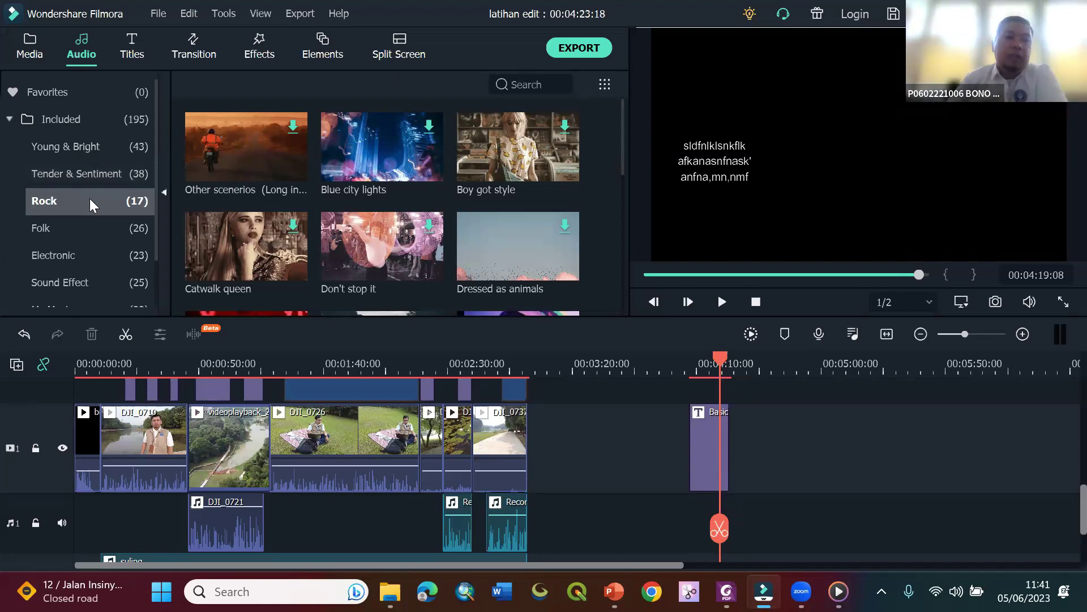
- Look through the Openers, Titles, Lower 3rds and Subtitles title templates and preview Subtitle 2
{"action": "left_click", "coordinate": [133, 45]}
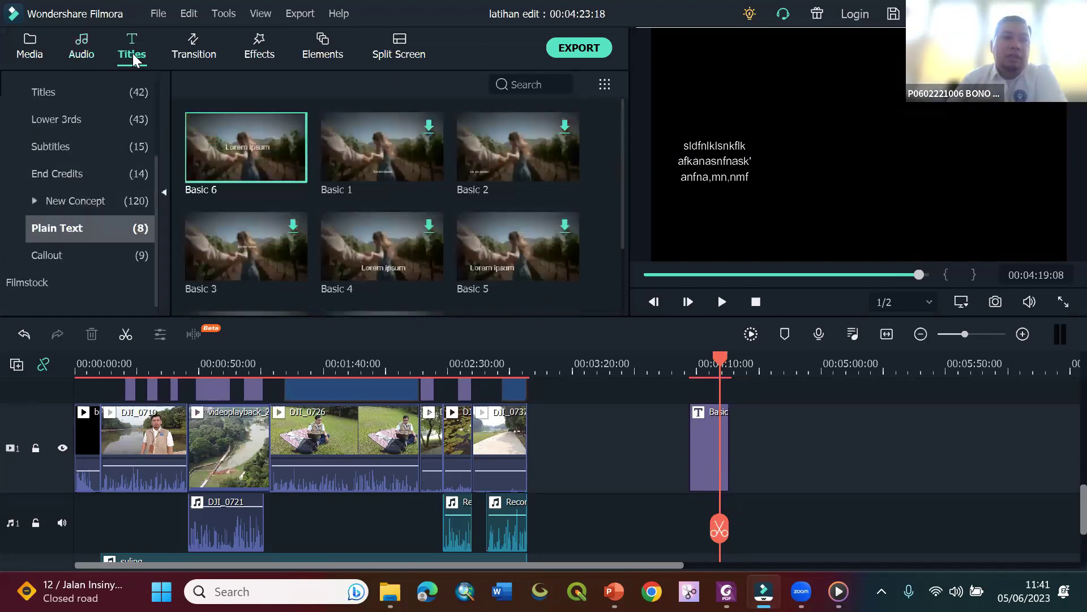
{"action": "scroll", "coordinate": [62, 159], "scroll_direction": "up", "scroll_amount": 2}
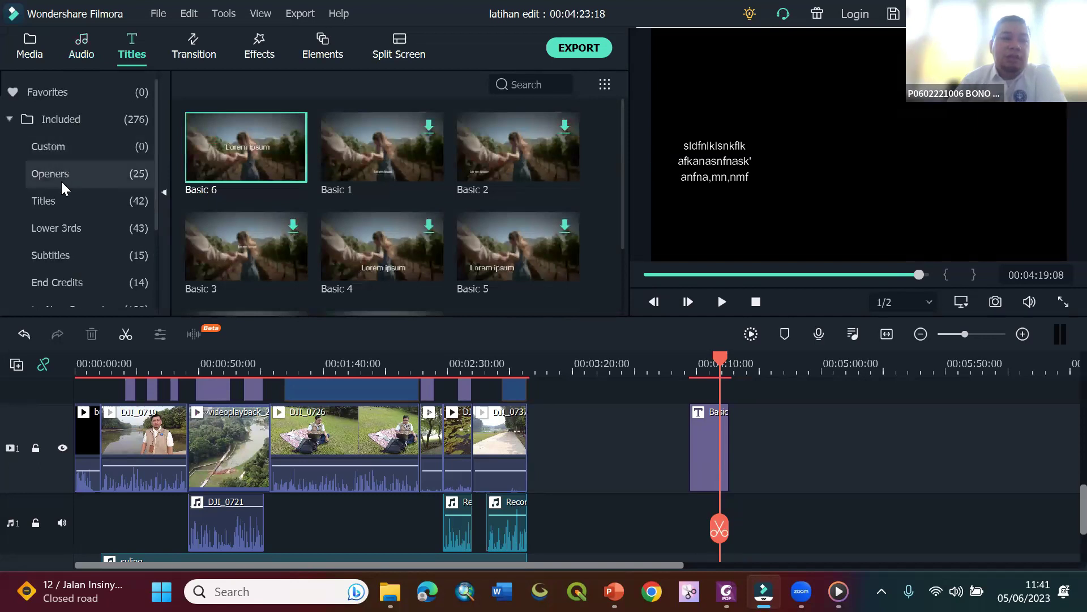
{"action": "left_click", "coordinate": [61, 181]}
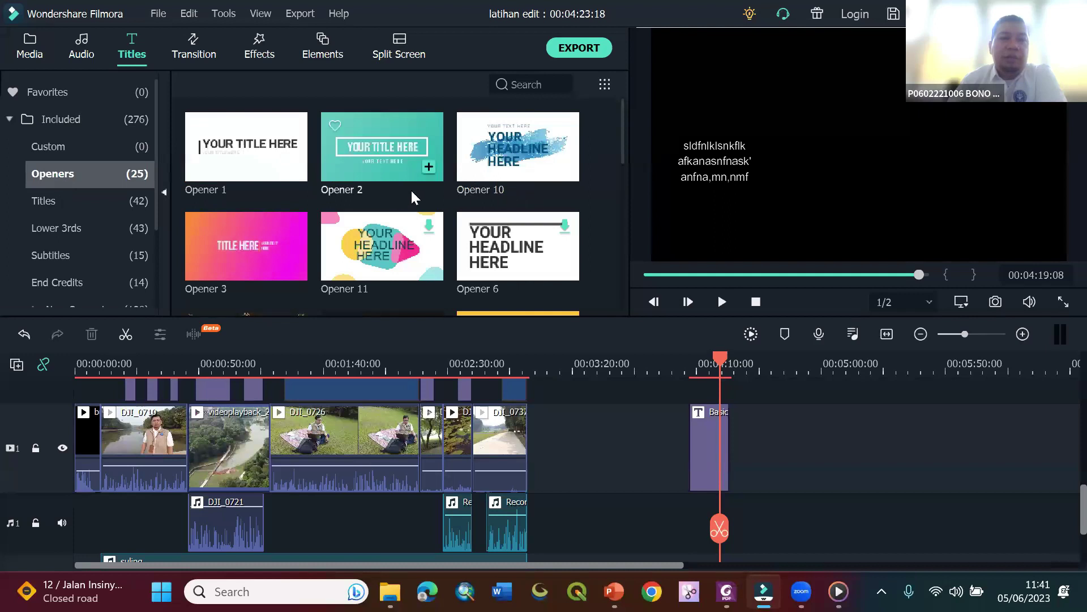
{"action": "left_click", "coordinate": [102, 207]}
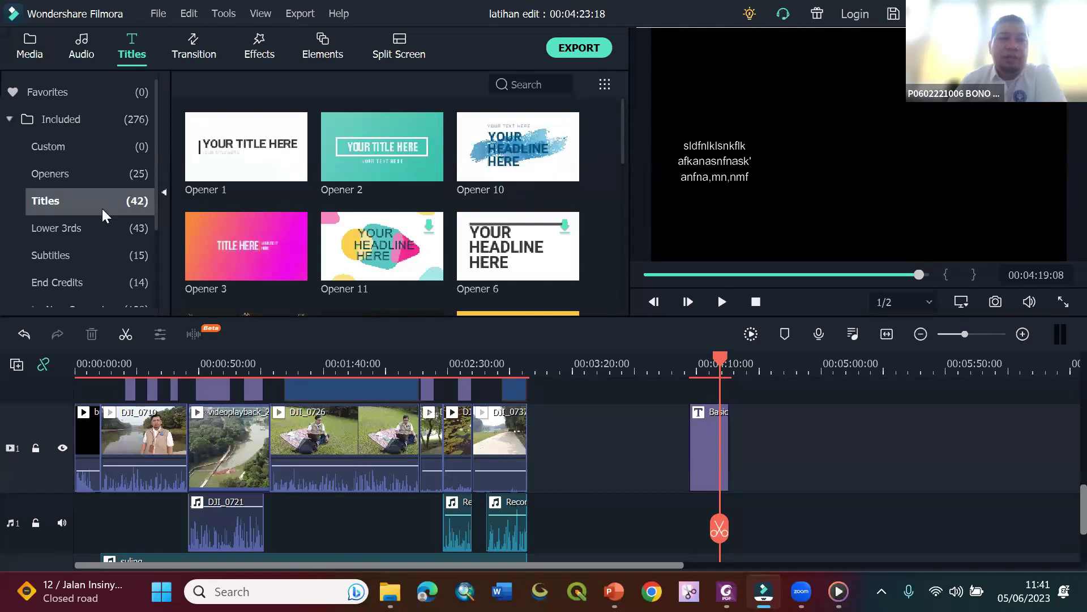
{"action": "scroll", "coordinate": [379, 181], "scroll_direction": "down", "scroll_amount": 5}
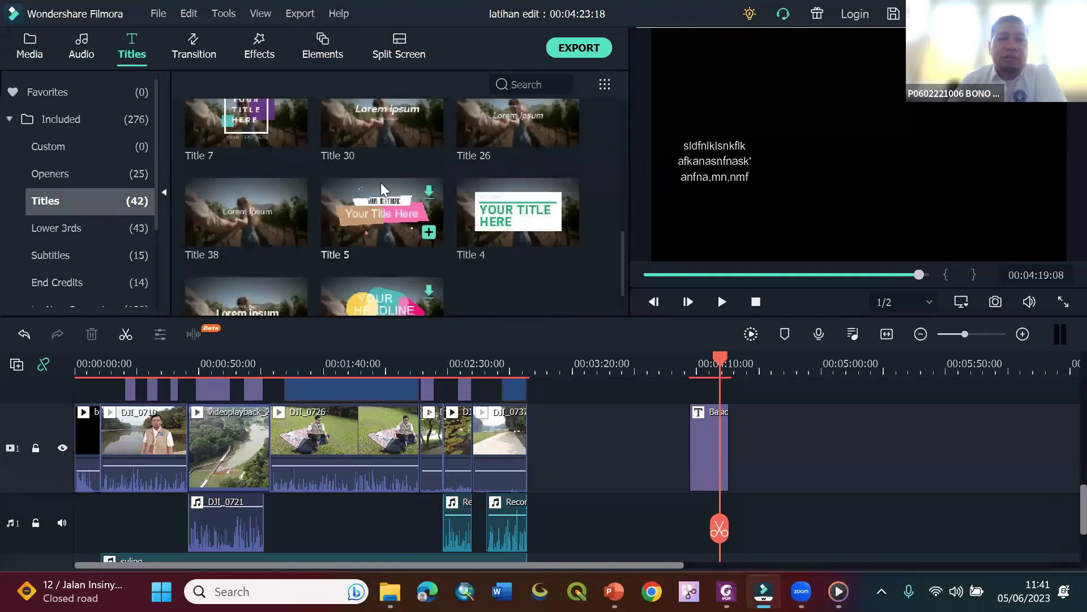
{"action": "scroll", "coordinate": [380, 181], "scroll_direction": "up", "scroll_amount": 2}
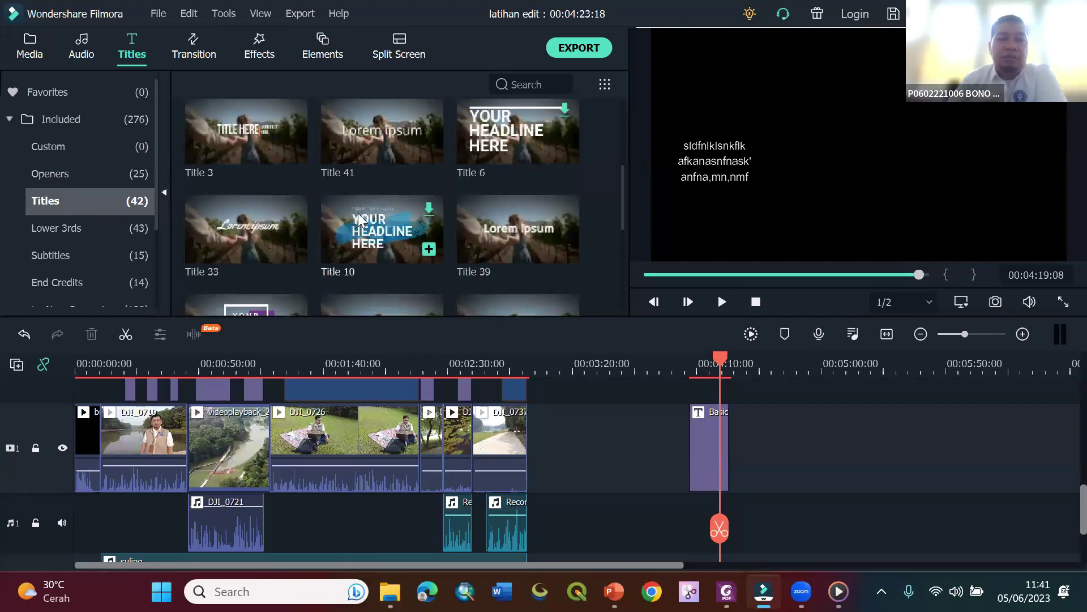
{"action": "scroll", "coordinate": [367, 214], "scroll_direction": "up", "scroll_amount": 3}
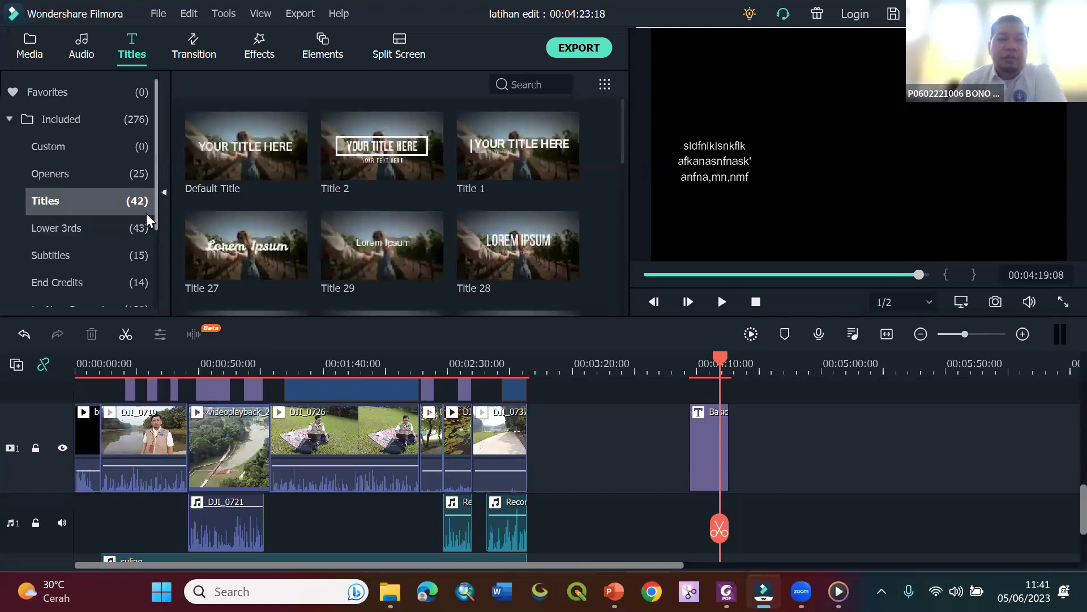
{"action": "left_click", "coordinate": [96, 217]}
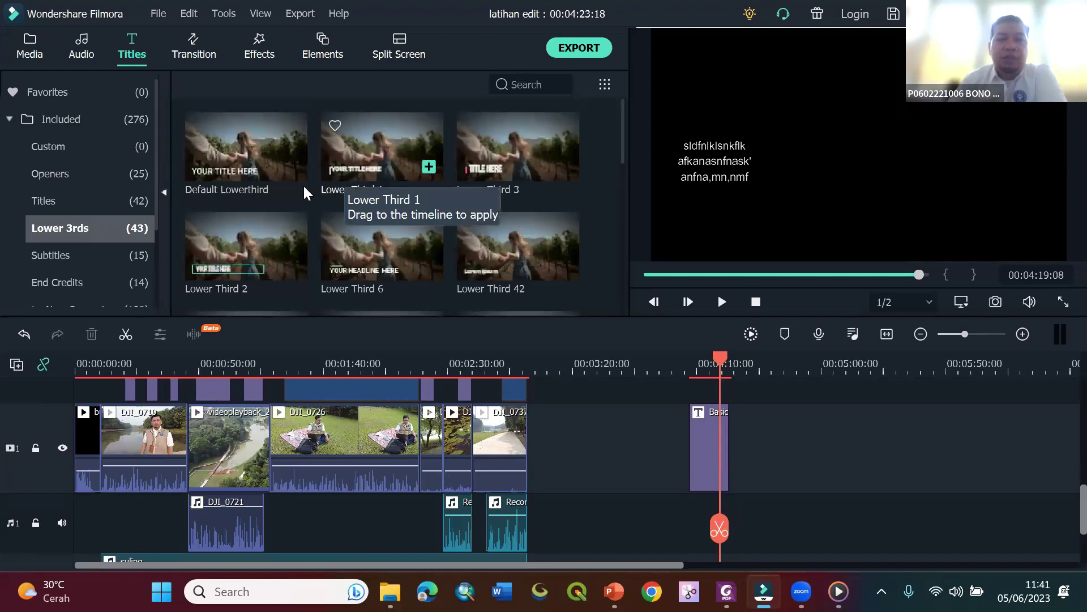
{"action": "left_click", "coordinate": [104, 253]}
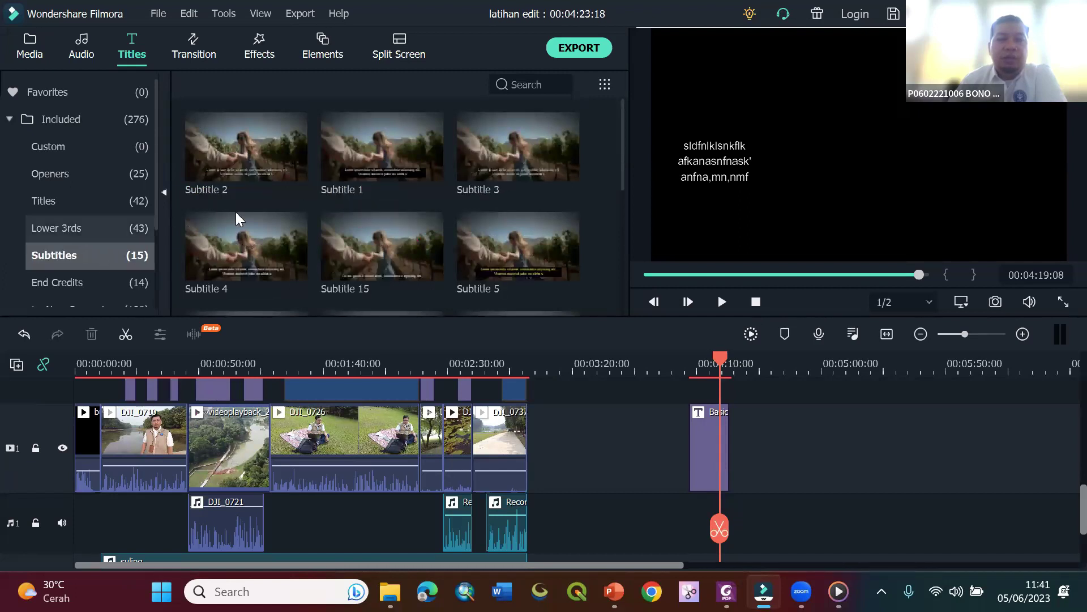
{"action": "left_click", "coordinate": [249, 156]}
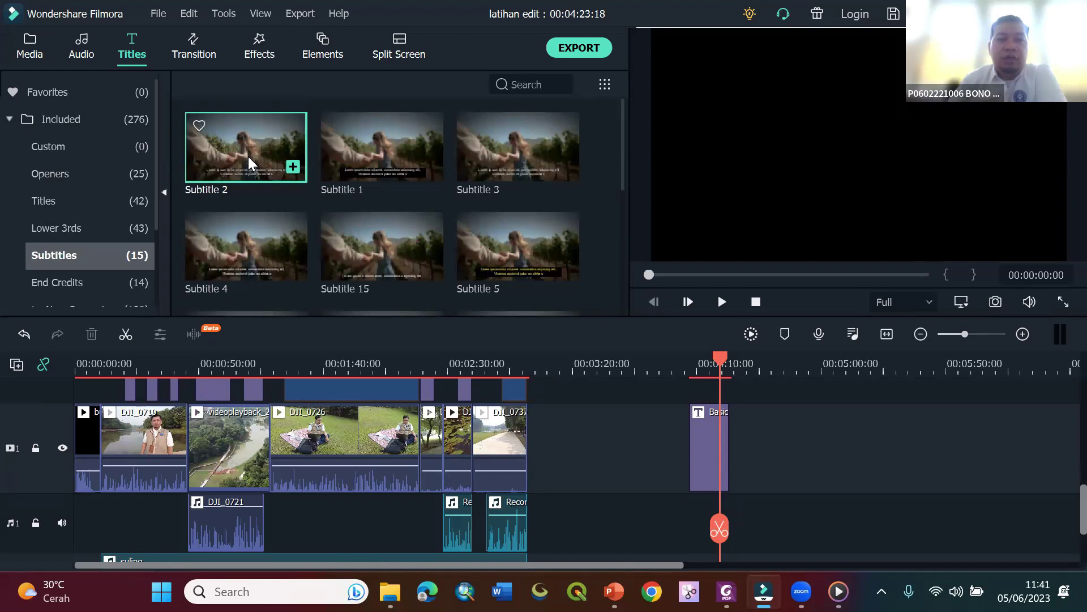
- Preview the Subtitle 1 template and return to Subtitle 2 for comparison
{"action": "left_click", "coordinate": [376, 162]}
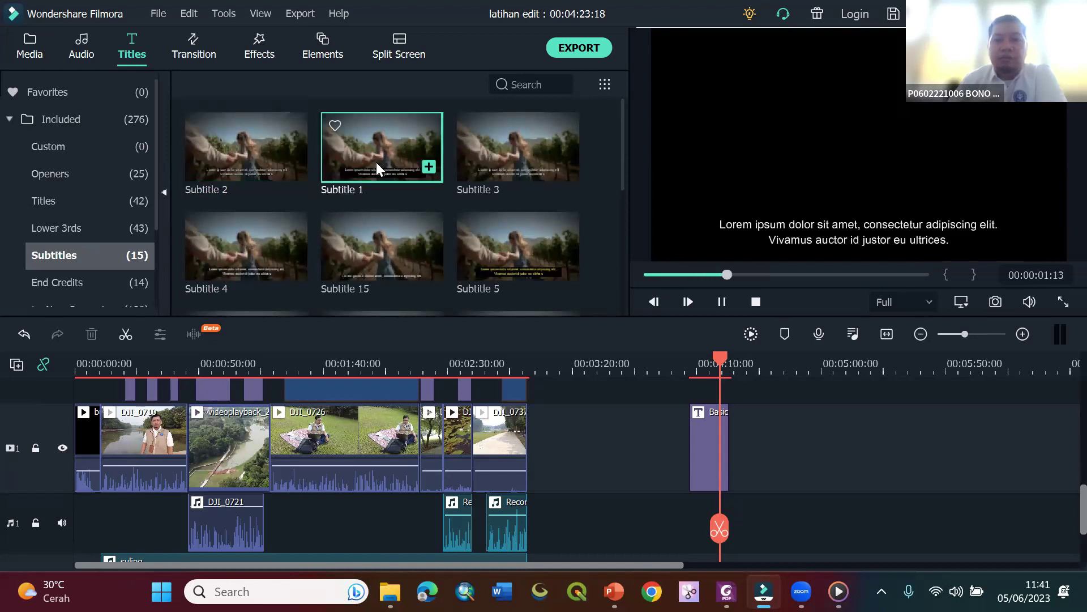
{"action": "left_click", "coordinate": [721, 301]}
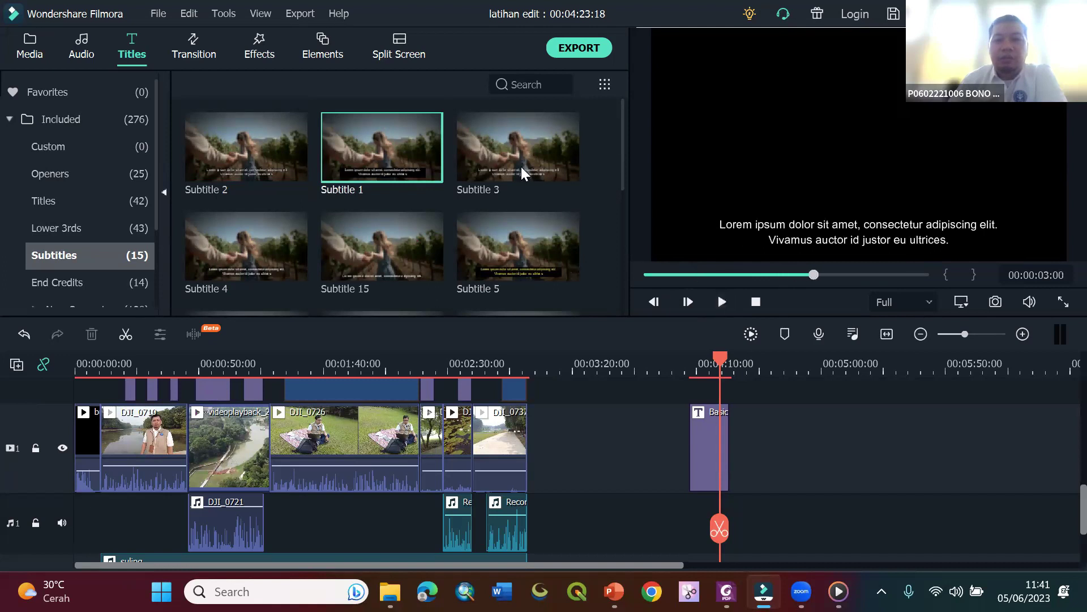
{"action": "left_click", "coordinate": [307, 142]}
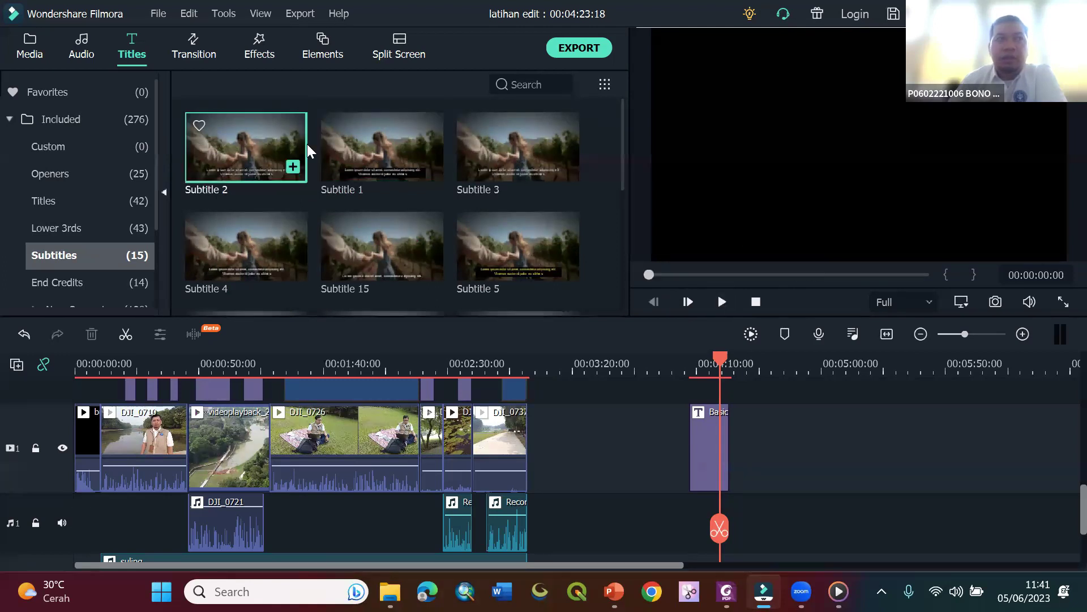
- Look at the End Credits title templates and preview Credit 1 and Credit 10
{"action": "left_click_drag", "start_coordinate": [715, 363], "coordinate": [700, 362]}
{"action": "scroll", "coordinate": [28, 184], "scroll_direction": "down", "scroll_amount": 2}
{"action": "scroll", "coordinate": [28, 184], "scroll_direction": "up", "scroll_amount": 3}
{"action": "left_click", "coordinate": [46, 273]}
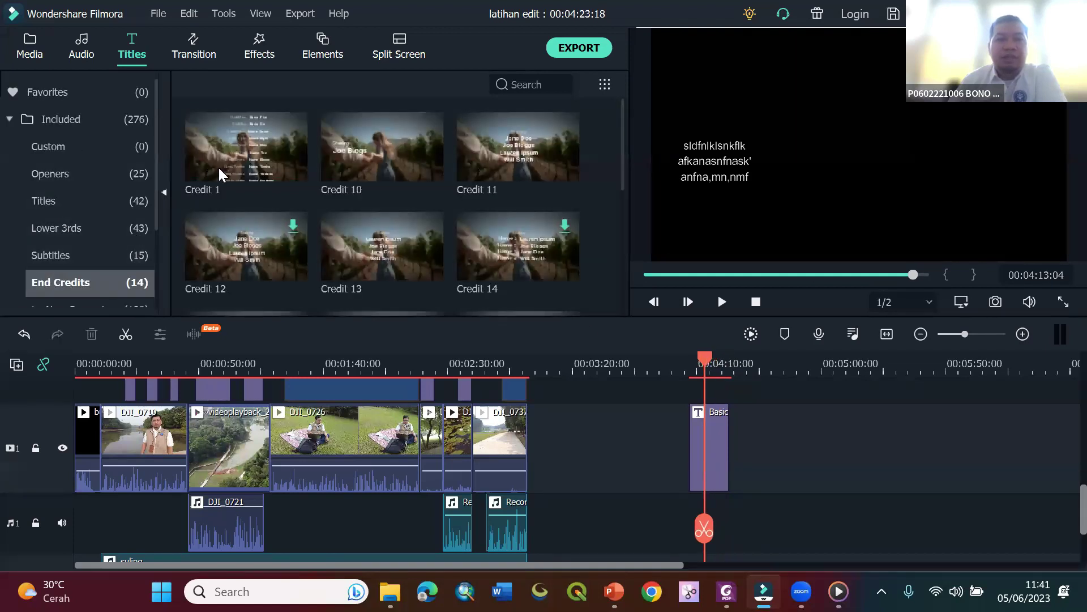
{"action": "left_click", "coordinate": [237, 158]}
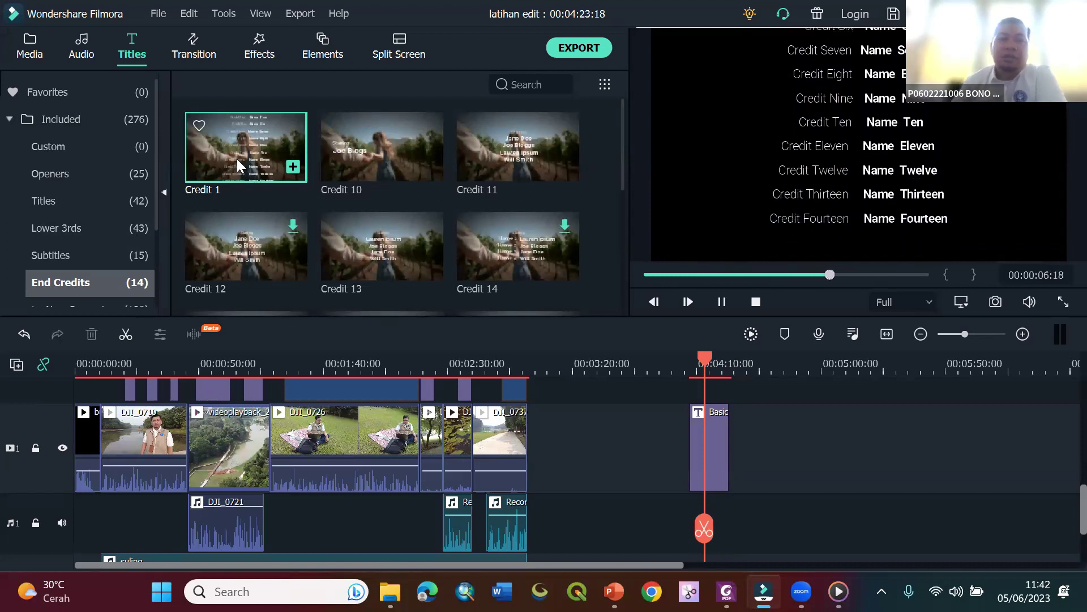
{"action": "left_click", "coordinate": [349, 150]}
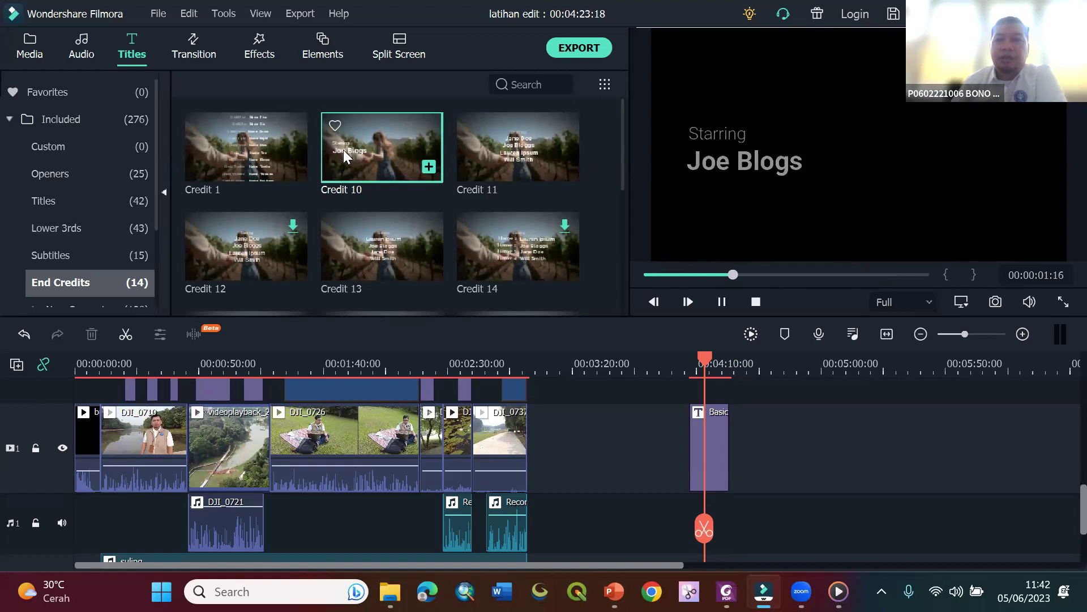
{"action": "left_click", "coordinate": [249, 152]}
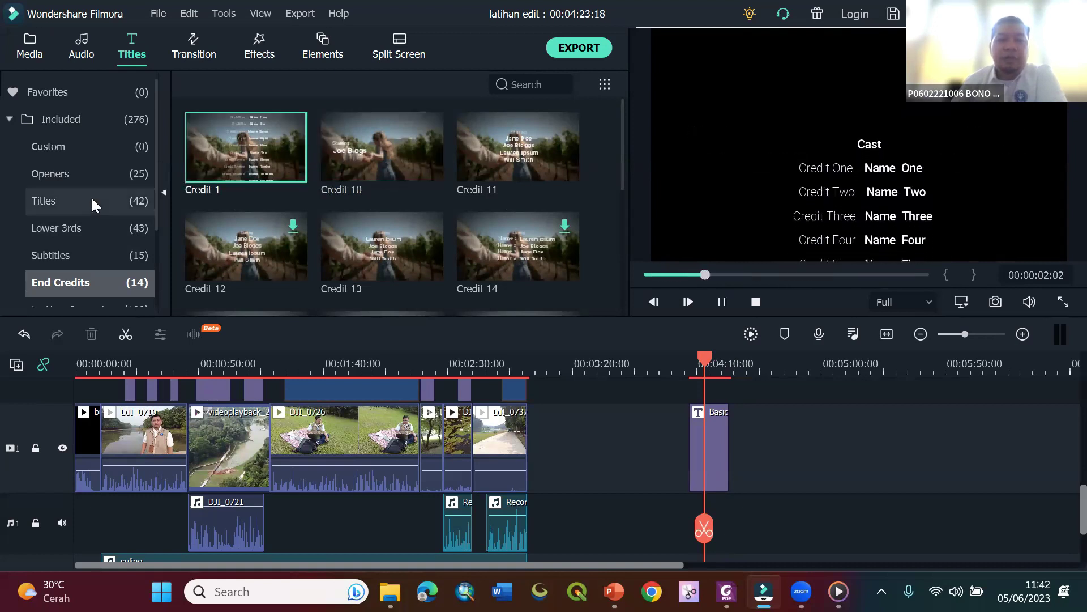
- Look through the Plain Text, Subtitles and End Credits title templates
{"action": "scroll", "coordinate": [58, 249], "scroll_direction": "down", "scroll_amount": 3}
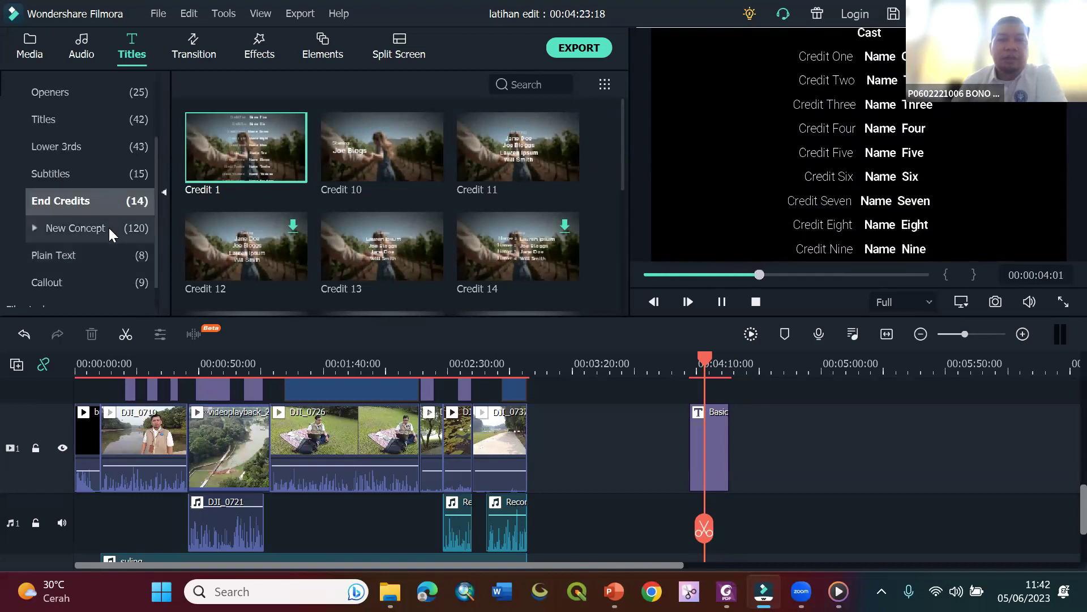
{"action": "left_click", "coordinate": [74, 275]}
{"action": "left_click", "coordinate": [88, 249]}
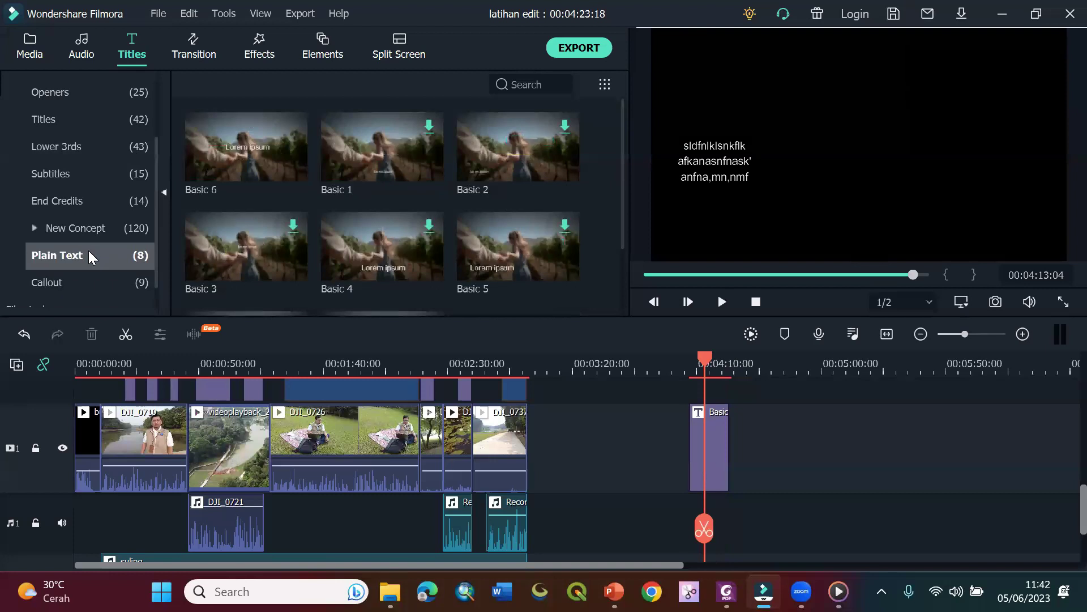
{"action": "left_click", "coordinate": [84, 168]}
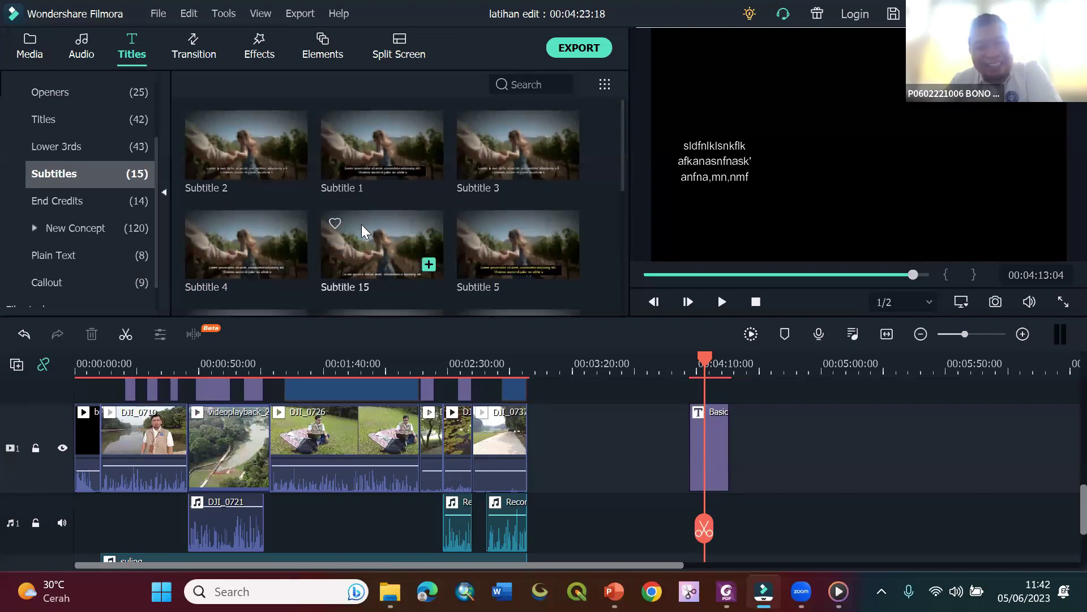
{"action": "left_click", "coordinate": [82, 207]}
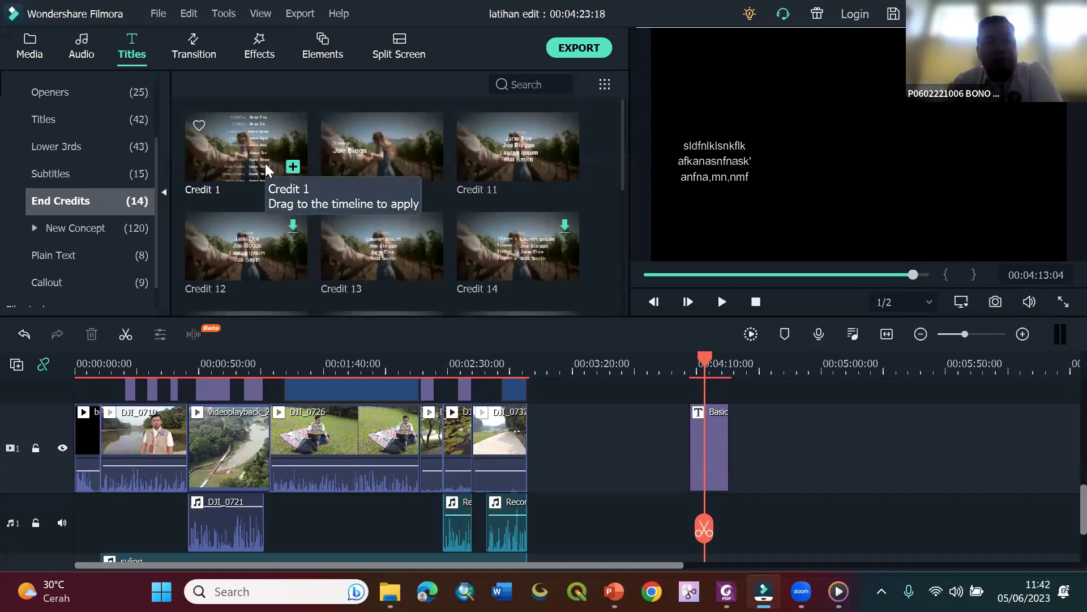
{"action": "scroll", "coordinate": [89, 203], "scroll_direction": "up", "scroll_amount": 2}
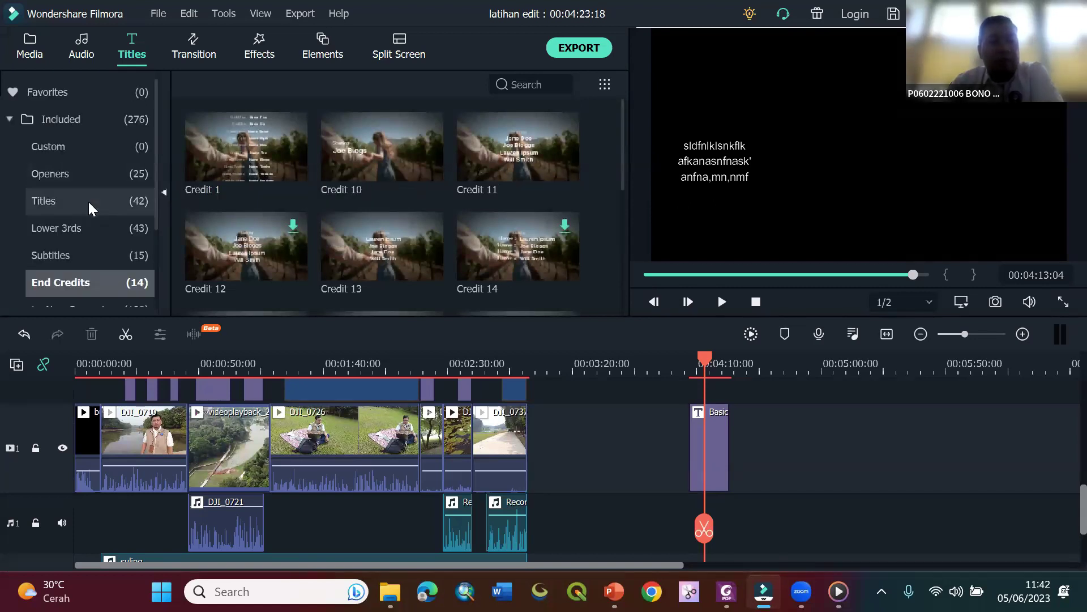
- Overlay DJI_0704 on video track 6 above the presenter clip and shrink it to a small picture in the frame's lower left
{"action": "left_click", "coordinate": [141, 363]}
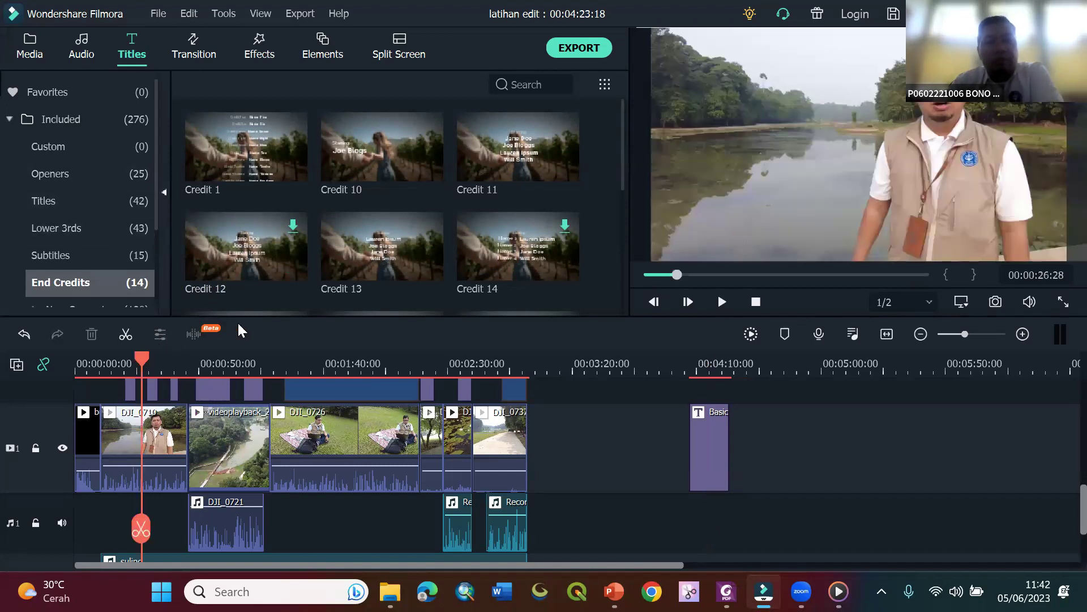
{"action": "scroll", "coordinate": [242, 386], "scroll_direction": "up", "scroll_amount": 2}
{"action": "left_click", "coordinate": [18, 36]}
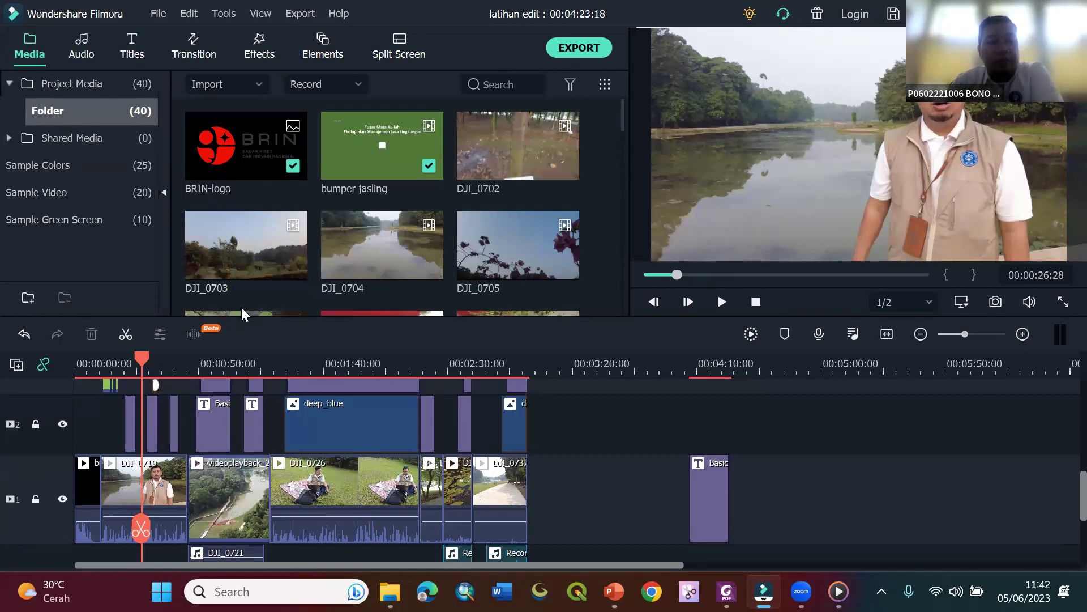
{"action": "scroll", "coordinate": [190, 432], "scroll_direction": "up", "scroll_amount": 5}
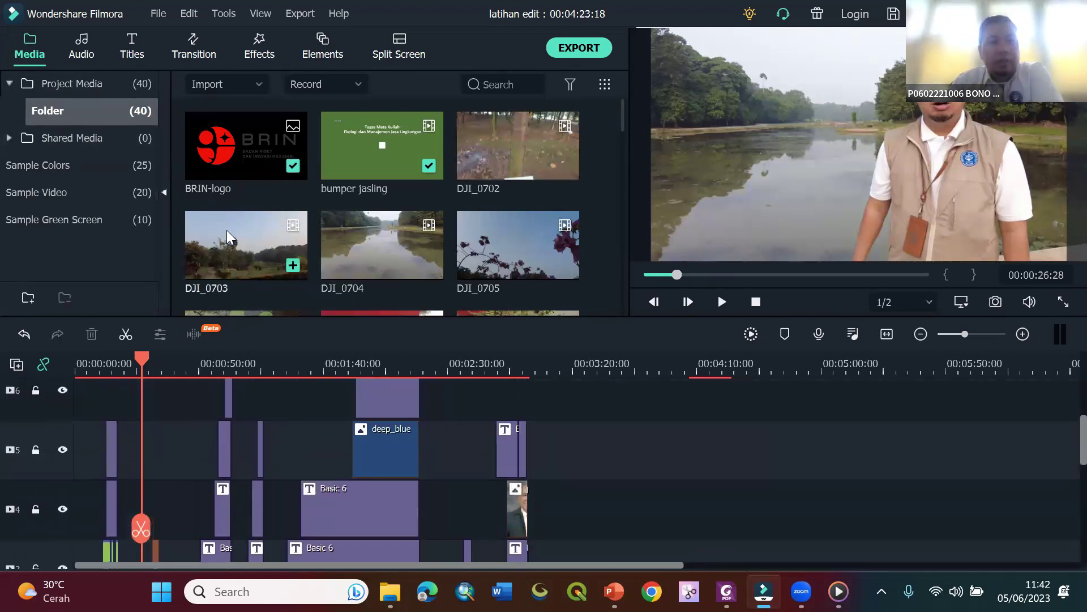
{"action": "left_click_drag", "start_coordinate": [380, 240], "coordinate": [107, 395]}
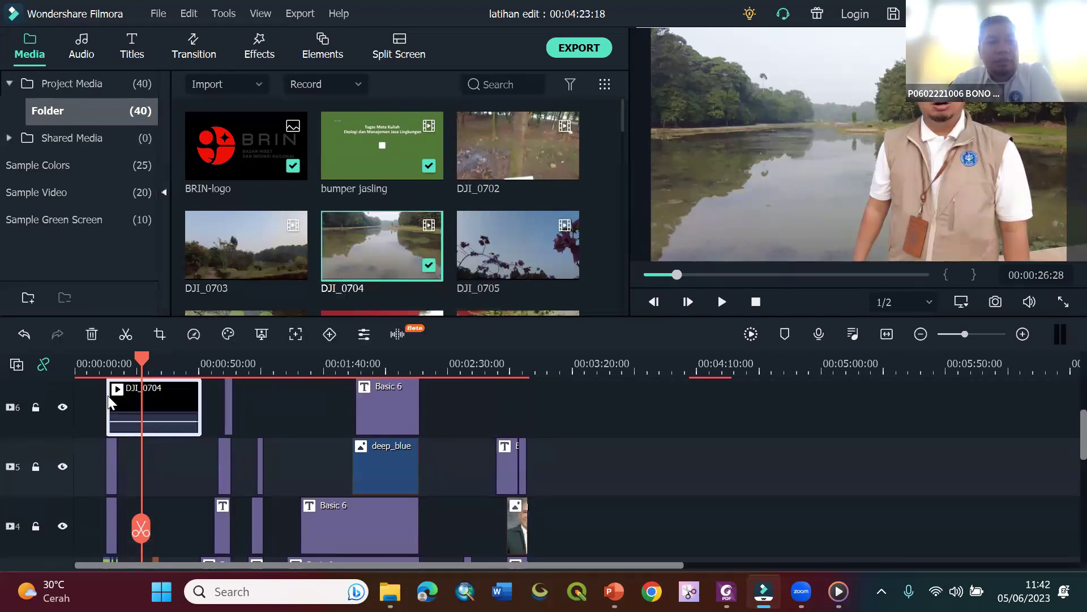
{"action": "left_click", "coordinate": [814, 233]}
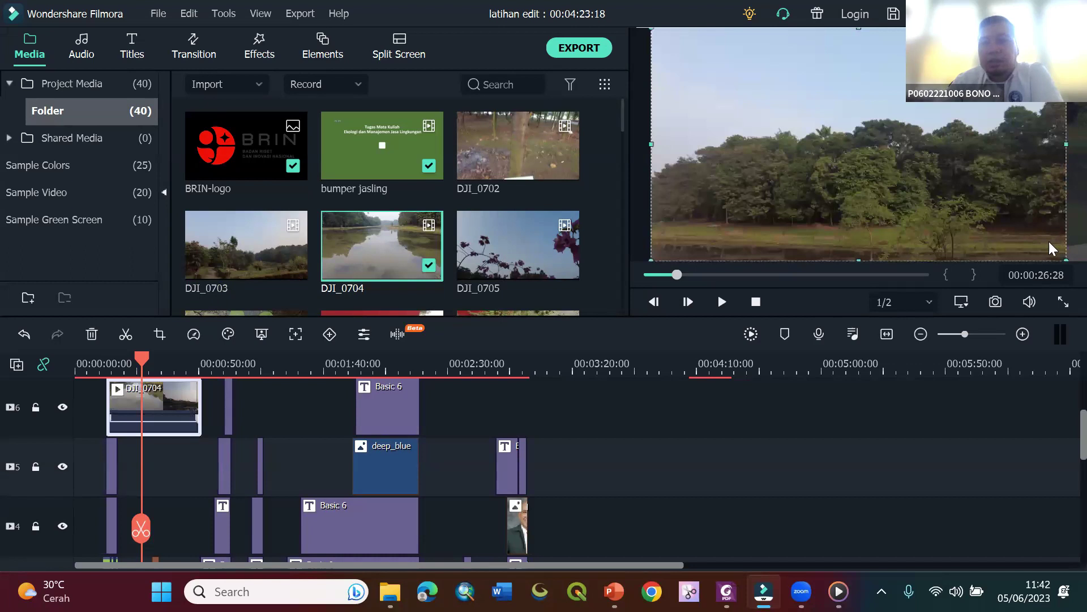
{"action": "left_click_drag", "start_coordinate": [1055, 249], "coordinate": [818, 160]}
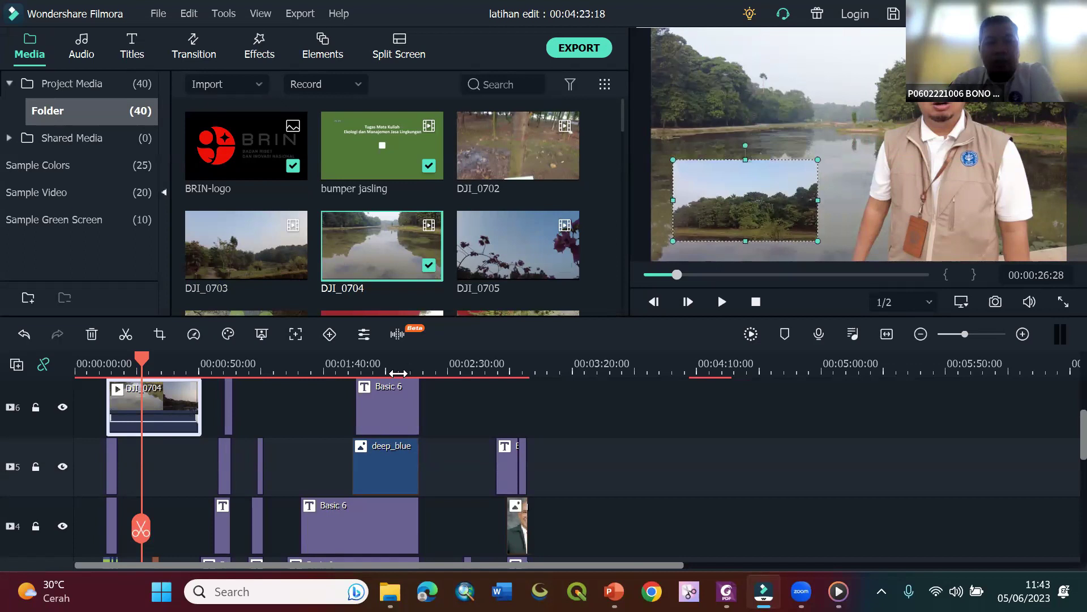
- Play the presenter clip with the small DJI_0704 overlay from about 14 seconds
{"action": "scroll", "coordinate": [399, 385], "scroll_direction": "down", "scroll_amount": 5}
{"action": "left_click_drag", "start_coordinate": [144, 357], "coordinate": [111, 355]}
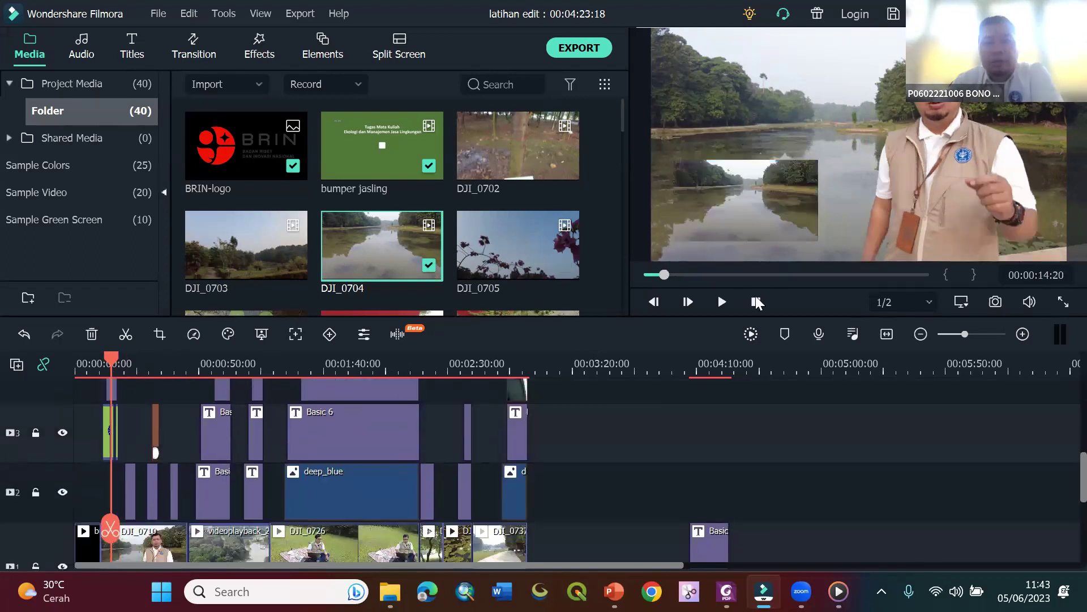
{"action": "left_click", "coordinate": [721, 305]}
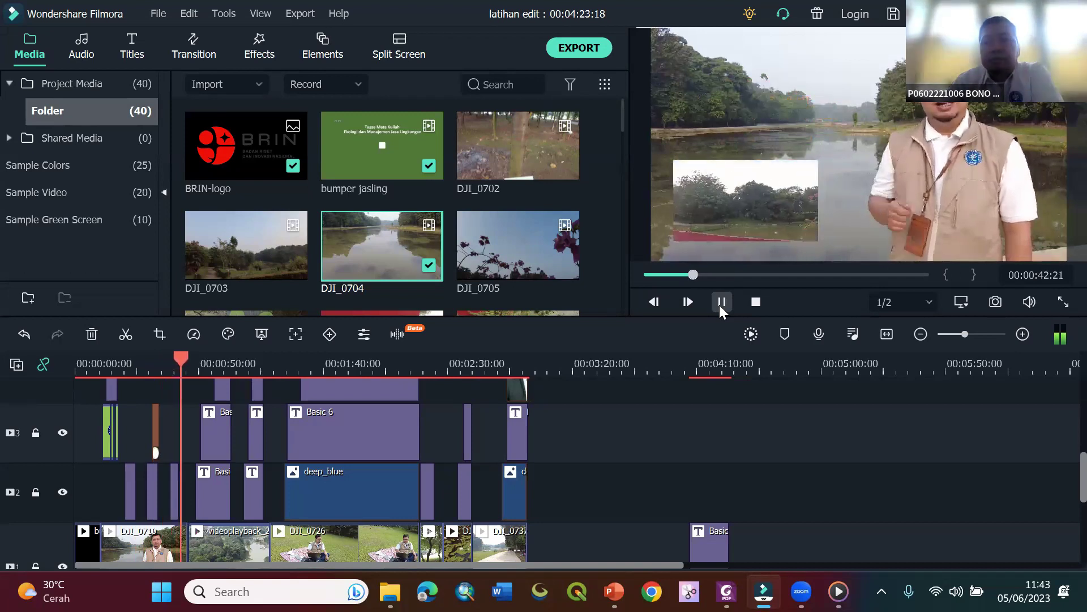
{"action": "left_click", "coordinate": [721, 305]}
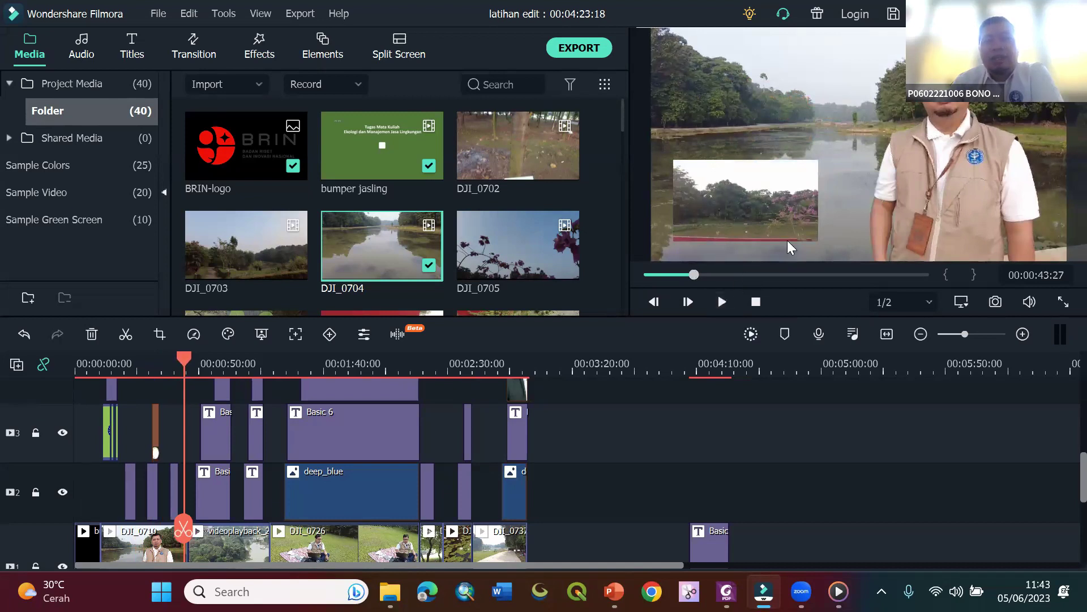
- Delete the DJI_0704 overlay clip from video track 6
{"action": "left_click", "coordinate": [787, 196]}
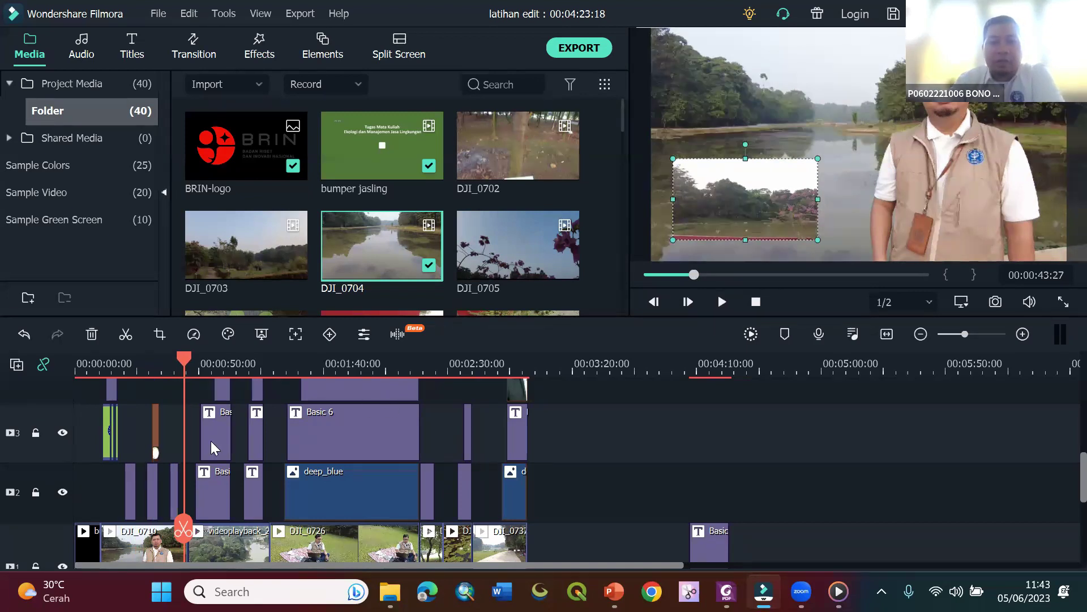
{"action": "scroll", "coordinate": [211, 441], "scroll_direction": "up", "scroll_amount": 3}
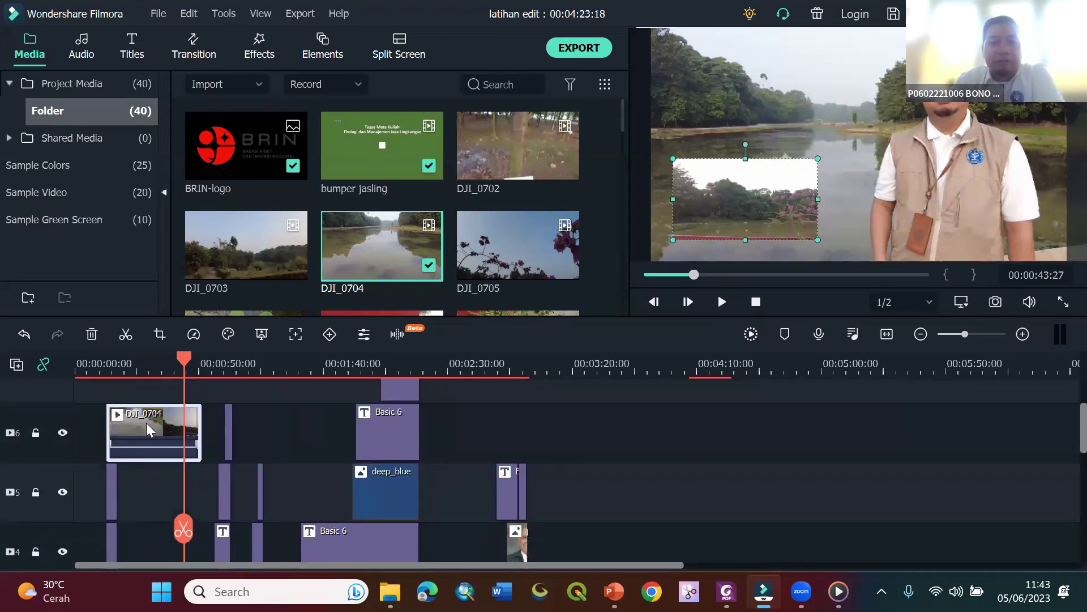
{"action": "right_click", "coordinate": [152, 415]}
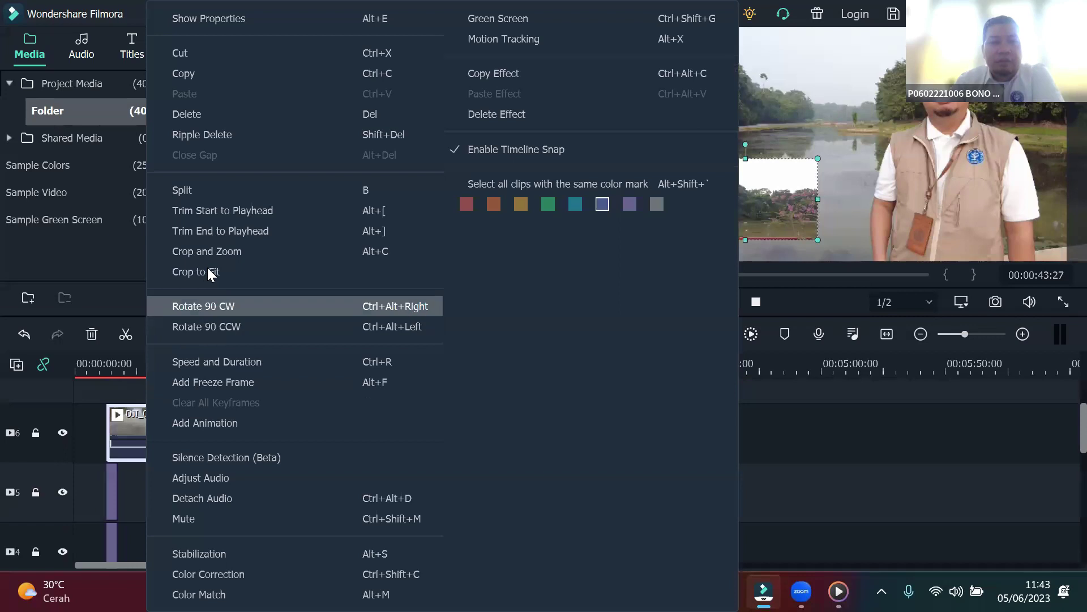
{"action": "left_click", "coordinate": [217, 118]}
- Check the presenter footage without the overlay, going back to about 26 seconds on the timeline
{"action": "left_click_drag", "start_coordinate": [183, 363], "coordinate": [165, 364]}
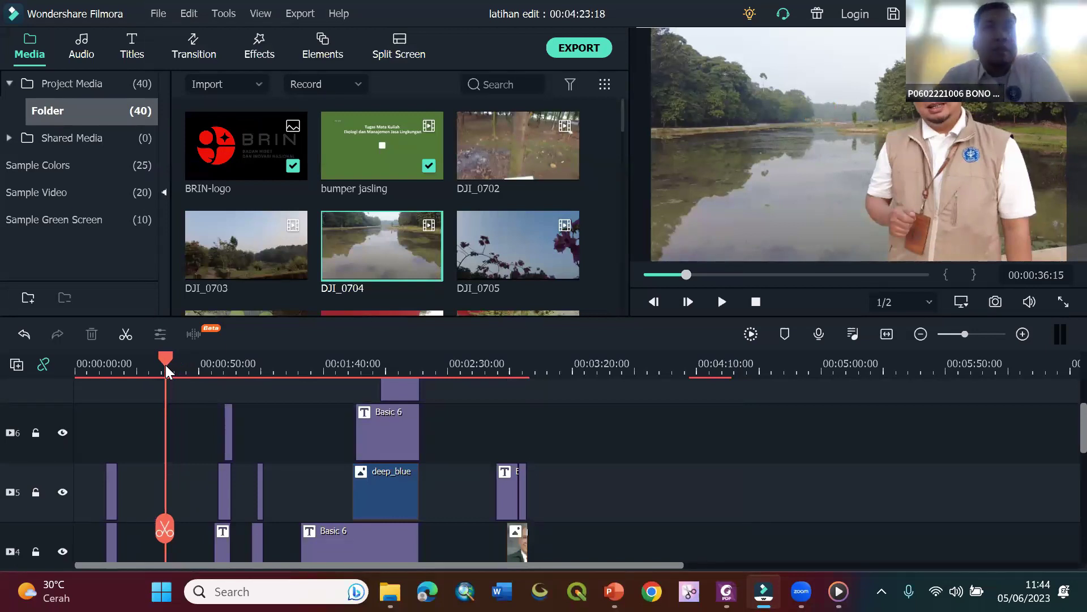
{"action": "scroll", "coordinate": [167, 442], "scroll_direction": "down", "scroll_amount": 3}
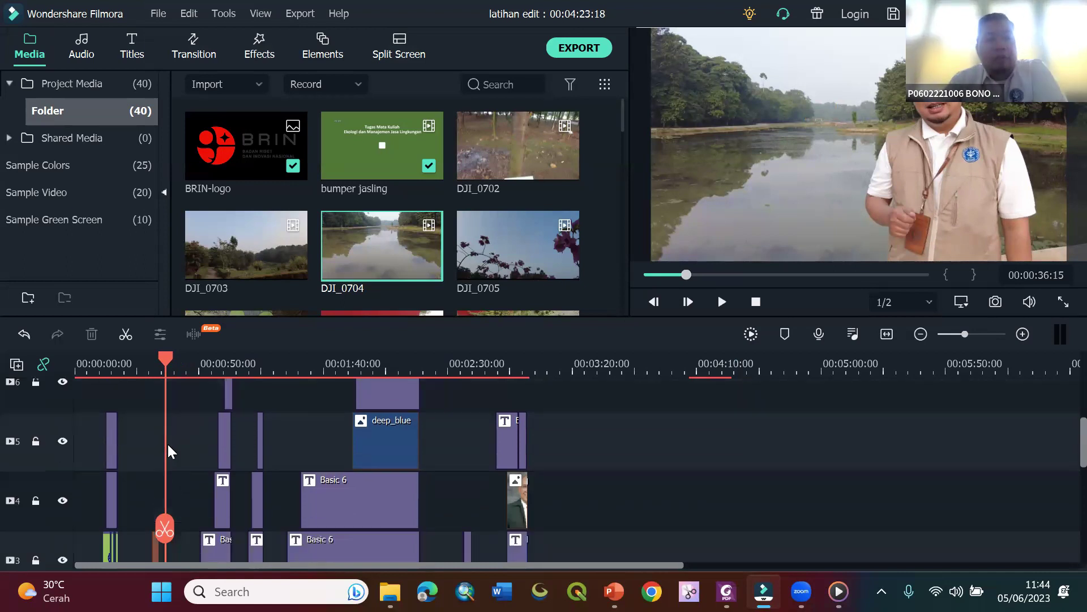
{"action": "scroll", "coordinate": [168, 443], "scroll_direction": "down", "scroll_amount": 3}
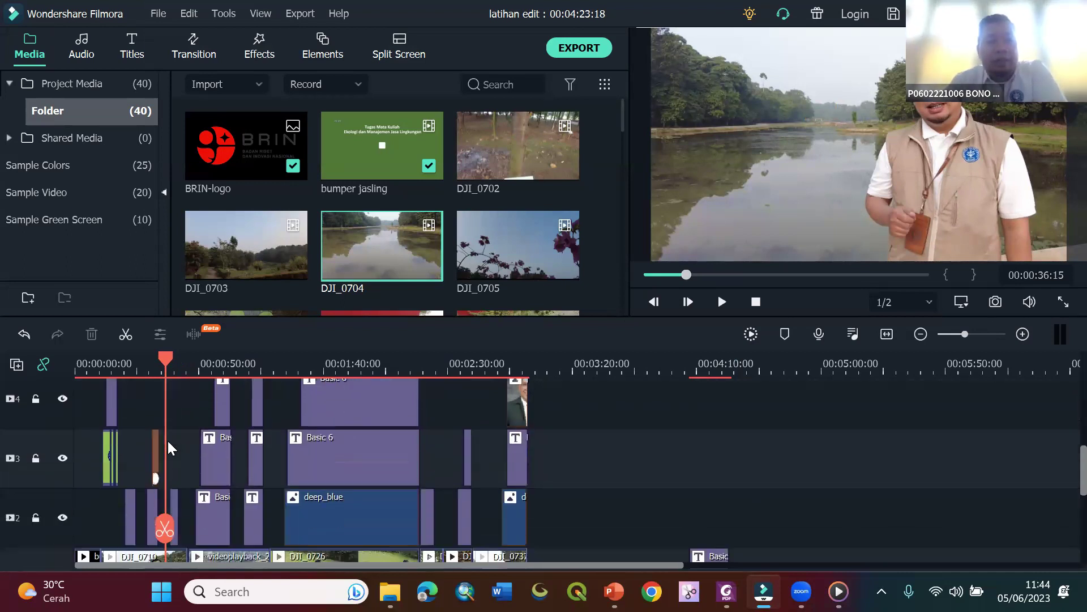
{"action": "left_click_drag", "start_coordinate": [167, 358], "coordinate": [139, 356]}
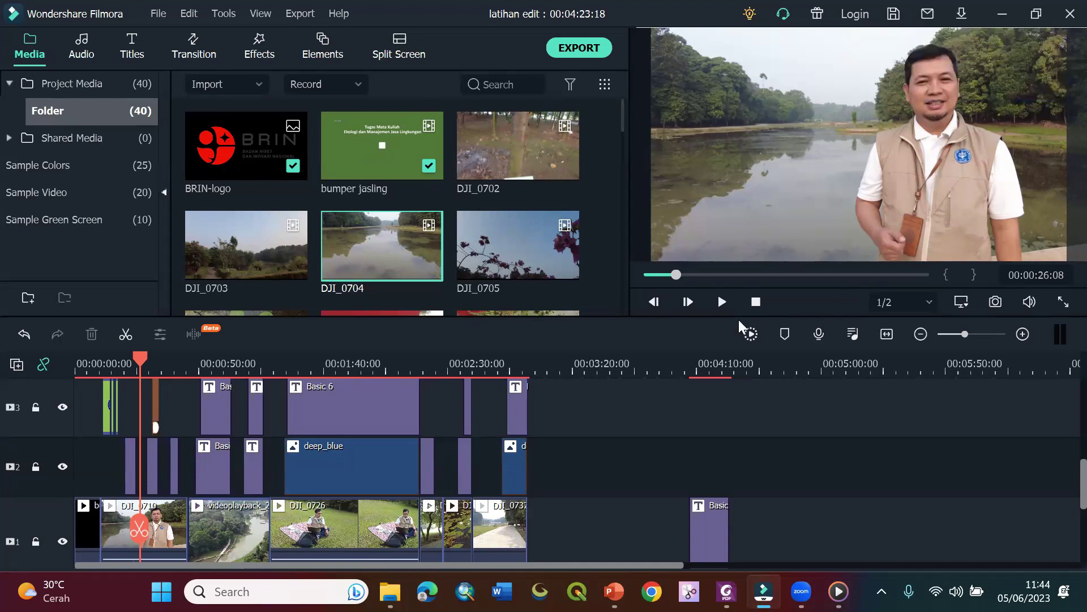
- Delete the practice Basic title located after the end of the main video on track 1
{"action": "left_click", "coordinate": [713, 363]}
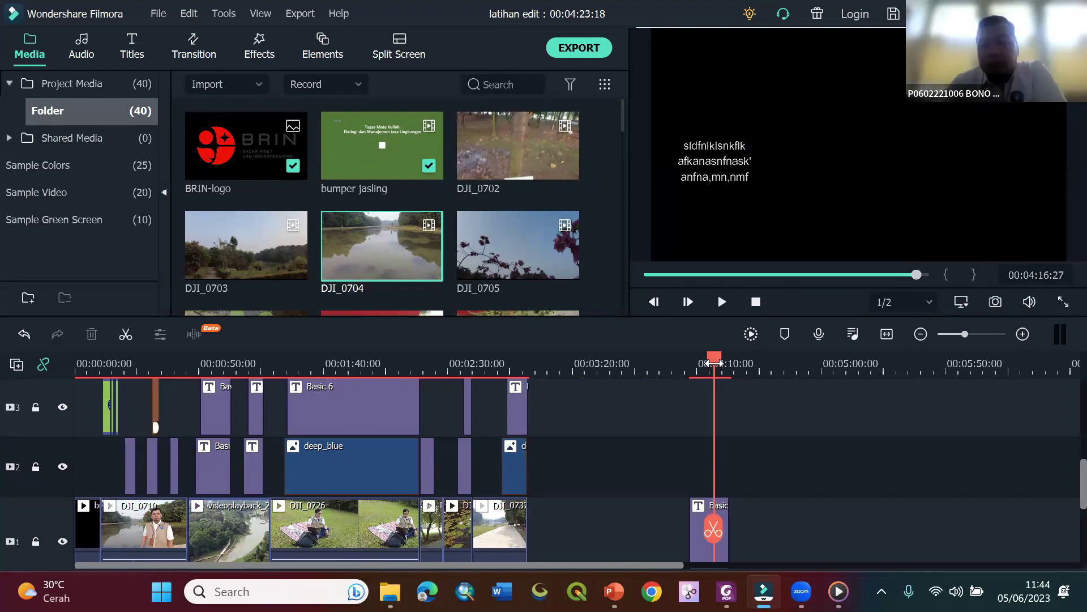
{"action": "left_click", "coordinate": [664, 507]}
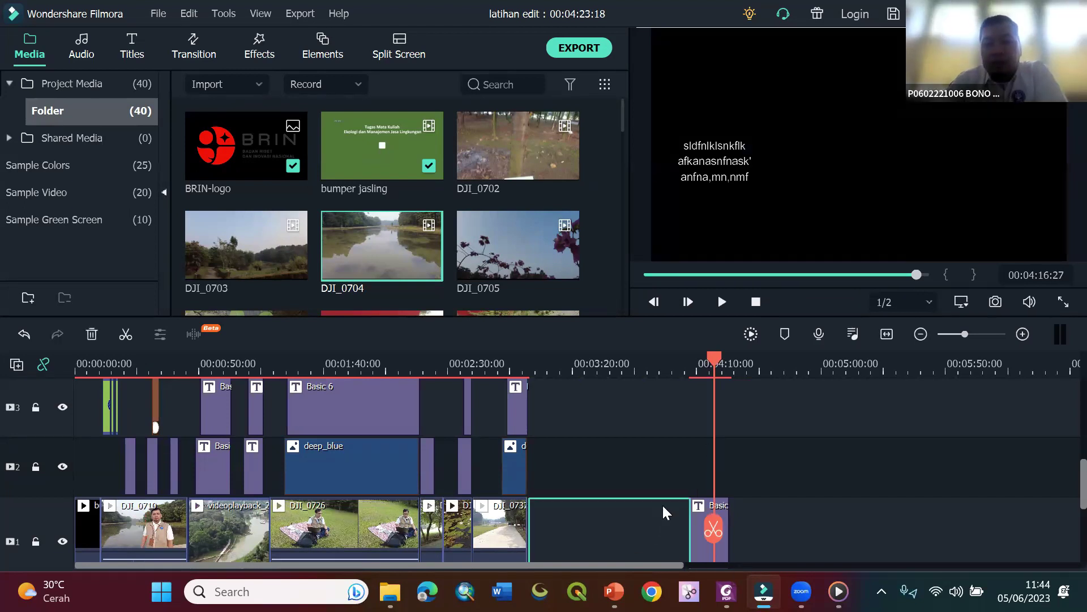
{"action": "left_click", "coordinate": [695, 509]}
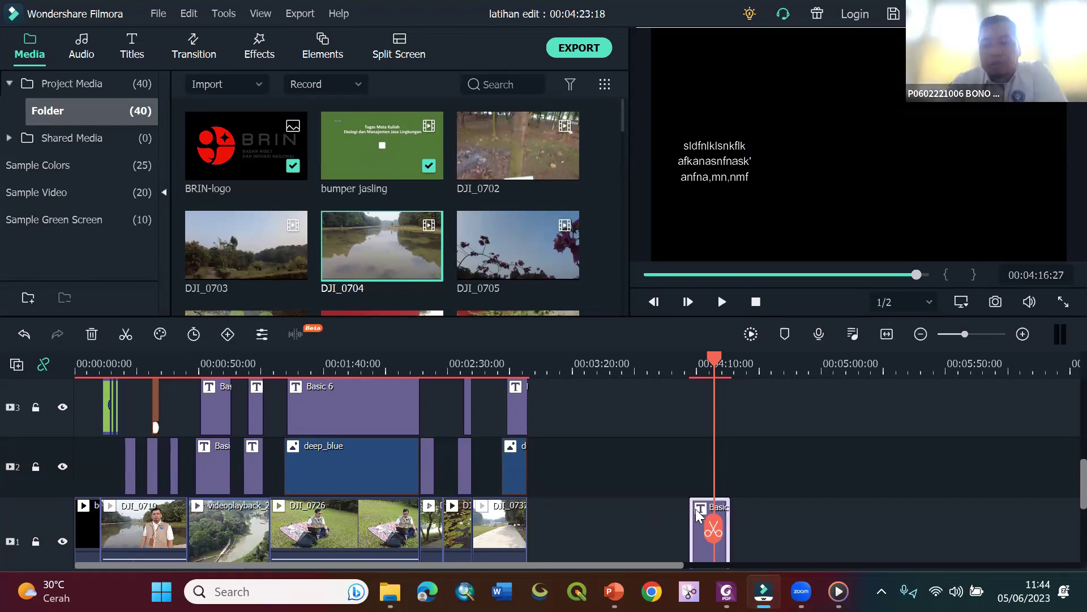
{"action": "key", "text": "Delete"}
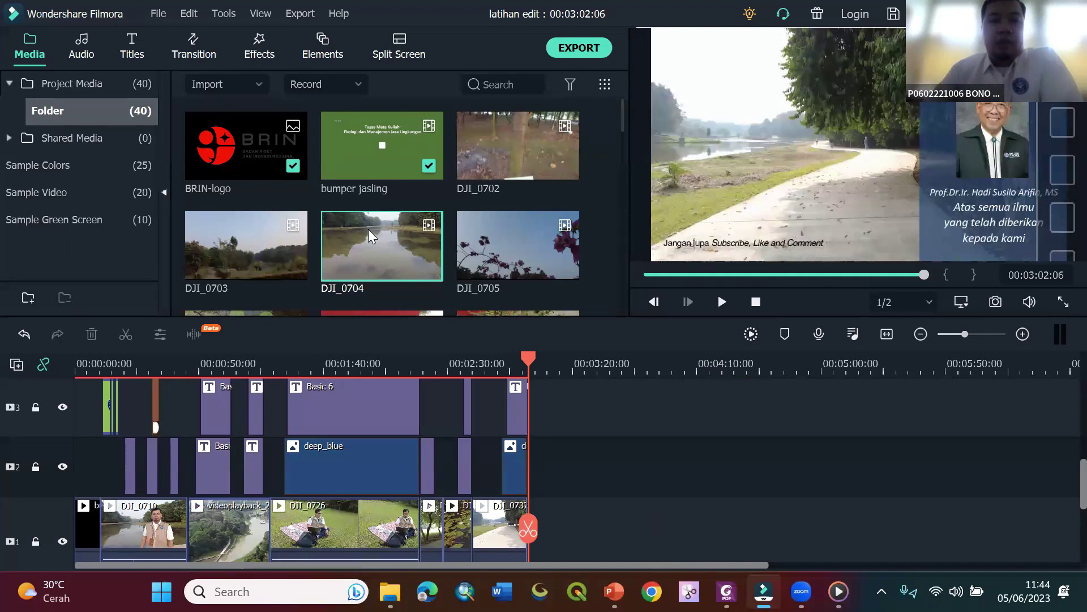
- Place the bumper jasling clip on video track 2 at about 4 minutes and open its audio settings
{"action": "left_click_drag", "start_coordinate": [359, 157], "coordinate": [669, 464]}
{"action": "left_click", "coordinate": [676, 368]}
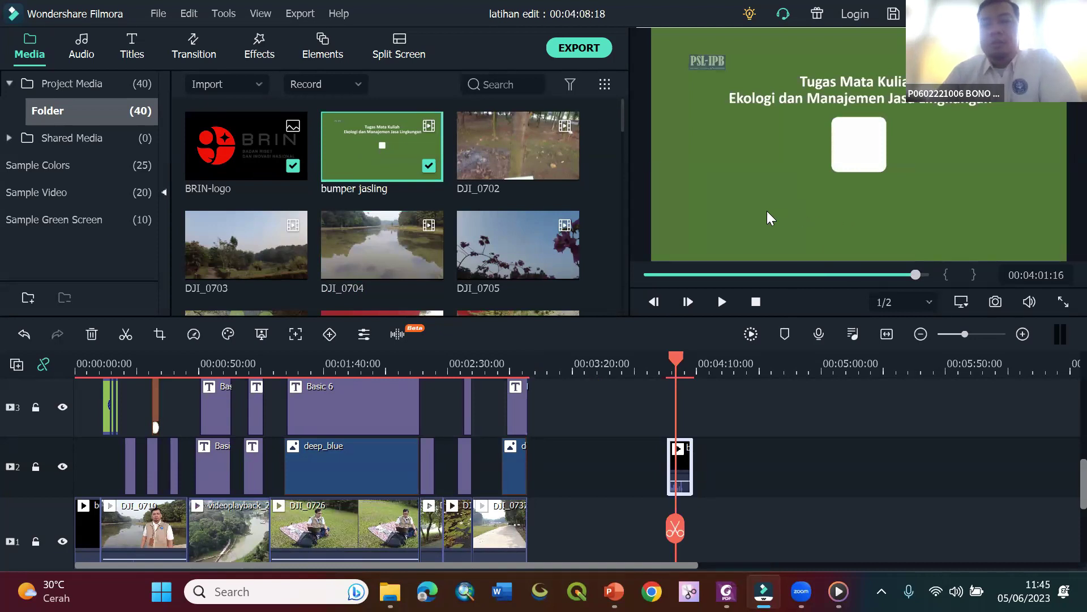
{"action": "right_click", "coordinate": [685, 460]}
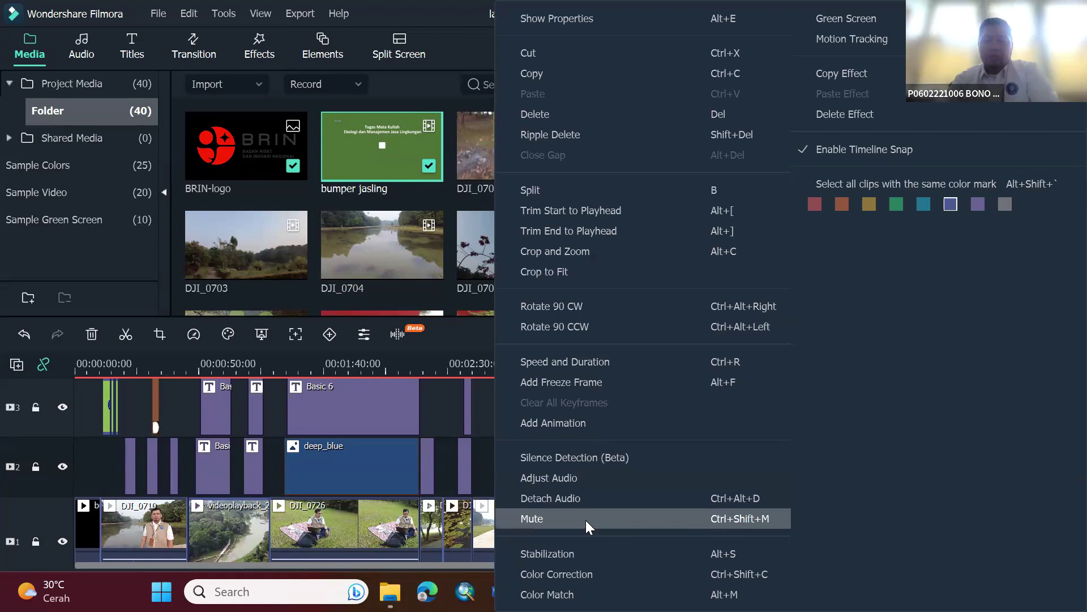
{"action": "left_click", "coordinate": [484, 417]}
{"action": "double_click", "coordinate": [686, 462]}
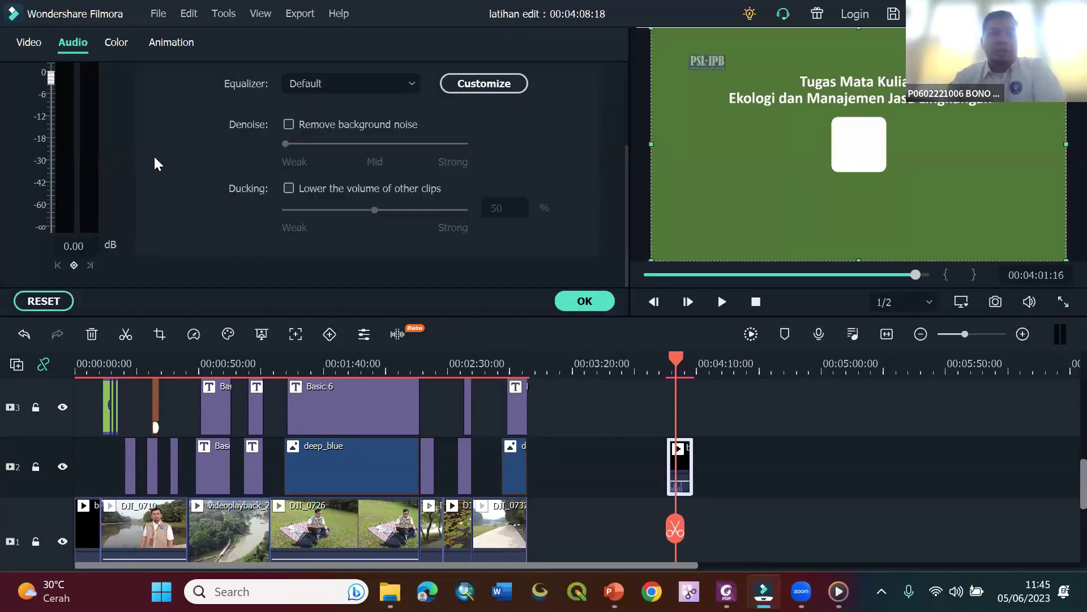
- Enable Chroma Key on the bumper jasling clip and sample its dark green background as the key colour
{"action": "left_click", "coordinate": [27, 44]}
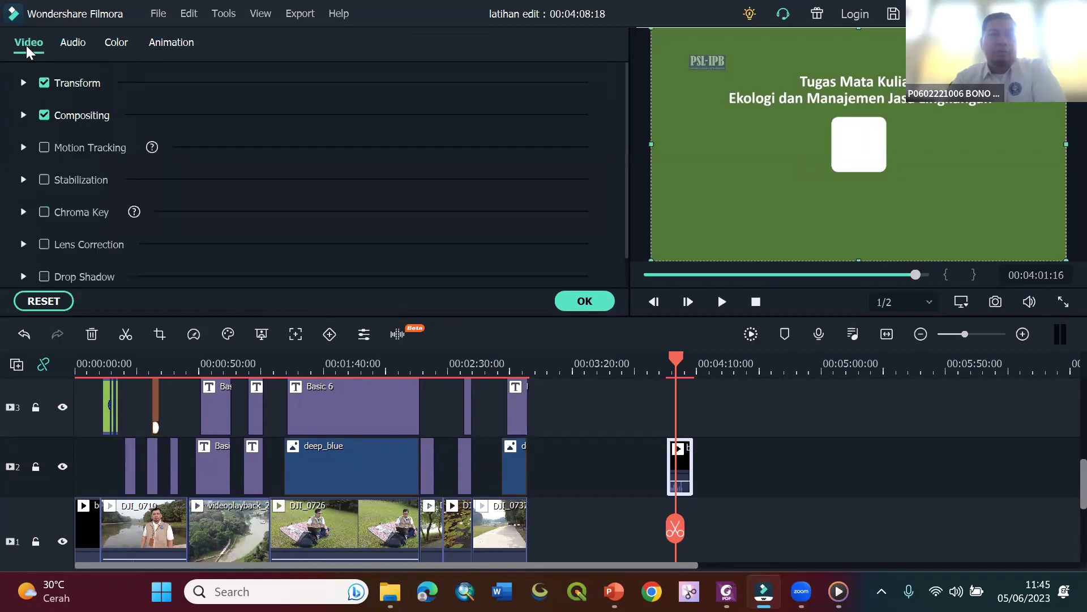
{"action": "left_click", "coordinate": [24, 211]}
{"action": "left_click", "coordinate": [44, 211]}
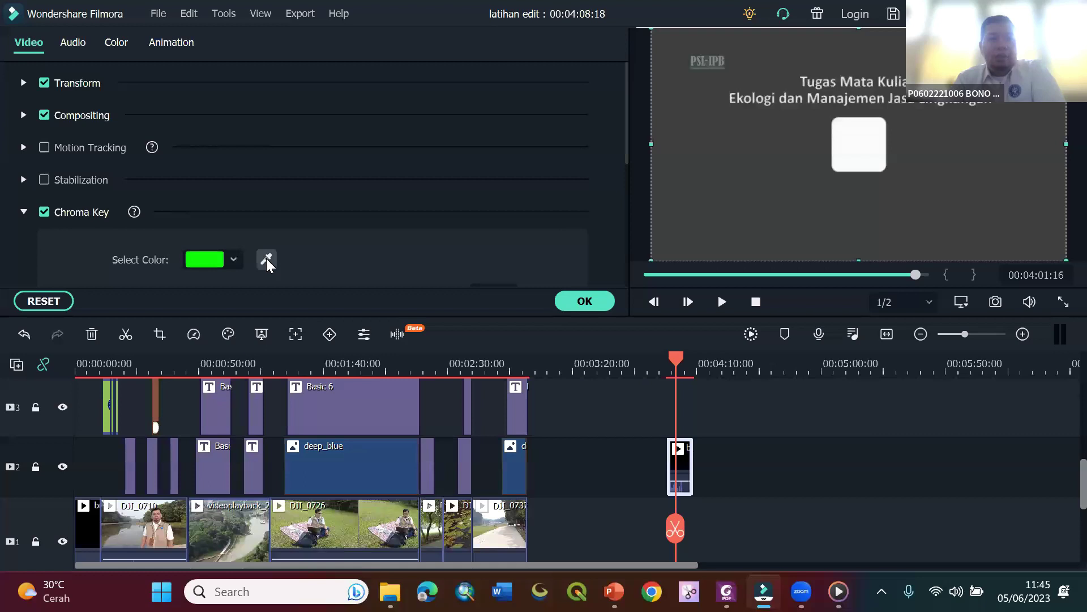
{"action": "left_click", "coordinate": [266, 259]}
{"action": "left_click", "coordinate": [731, 213]}
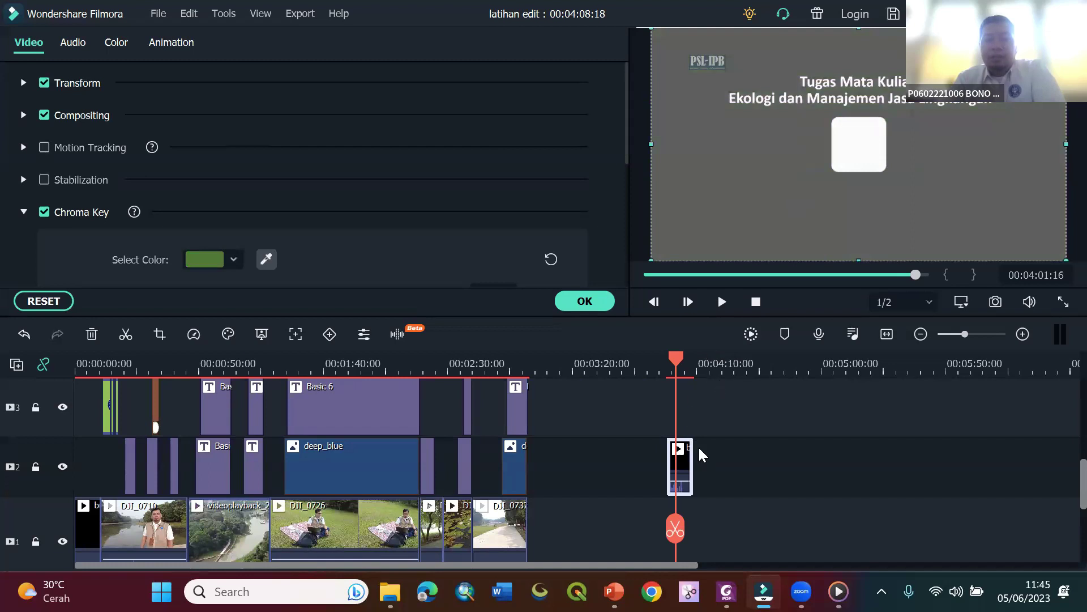
- Move the bumper jasling clip to video track 4 over the presenter footage at about 25 seconds and play back the overlay
{"action": "scroll", "coordinate": [698, 444], "scroll_direction": "down", "scroll_amount": 1}
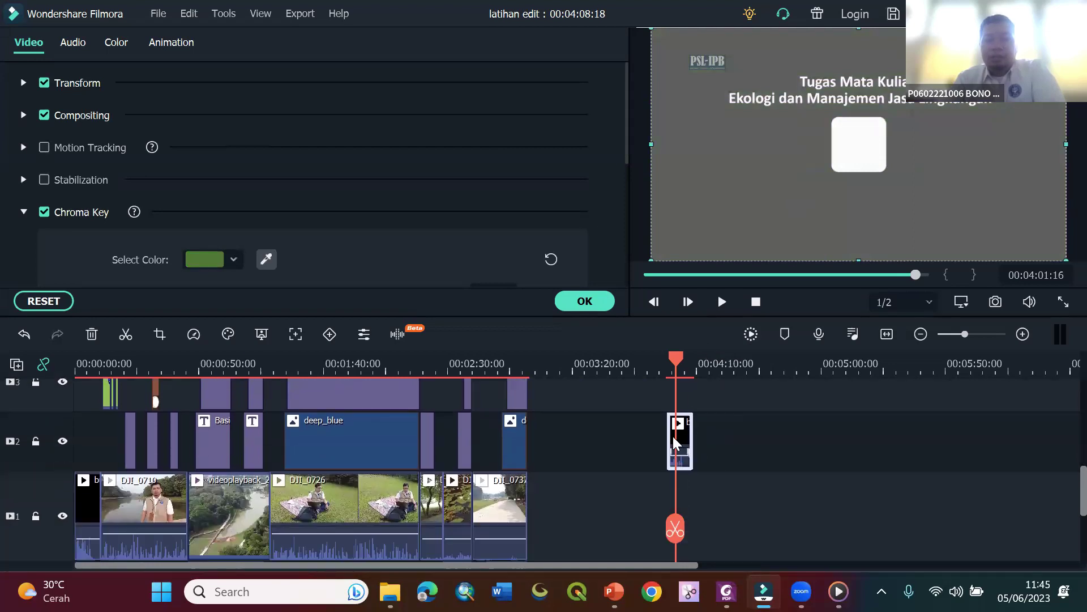
{"action": "left_click_drag", "start_coordinate": [685, 431], "coordinate": [160, 392]}
{"action": "left_click", "coordinate": [159, 368]}
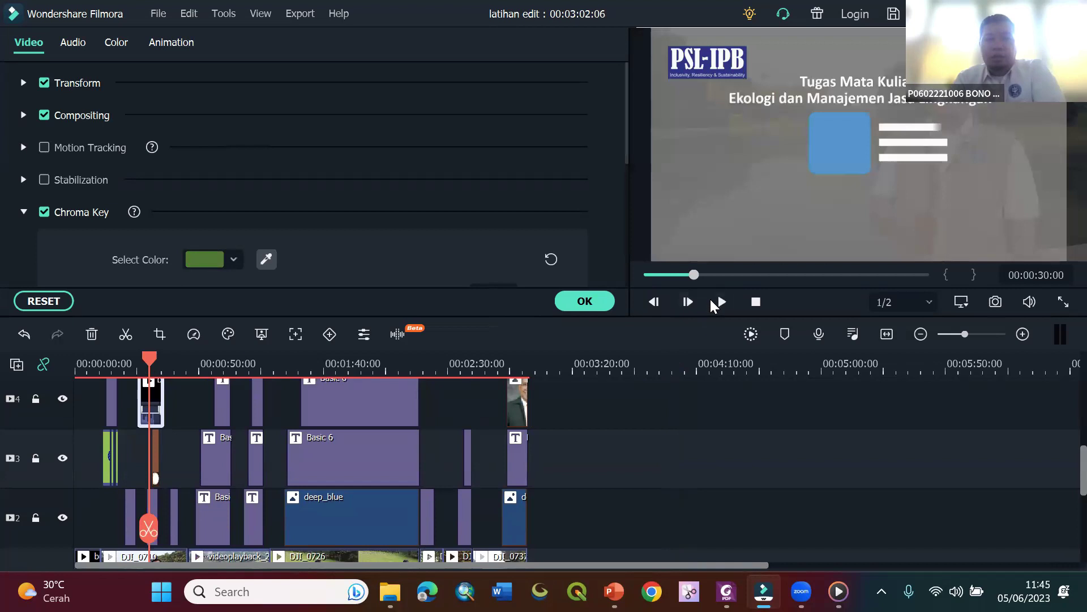
{"action": "left_click", "coordinate": [720, 302]}
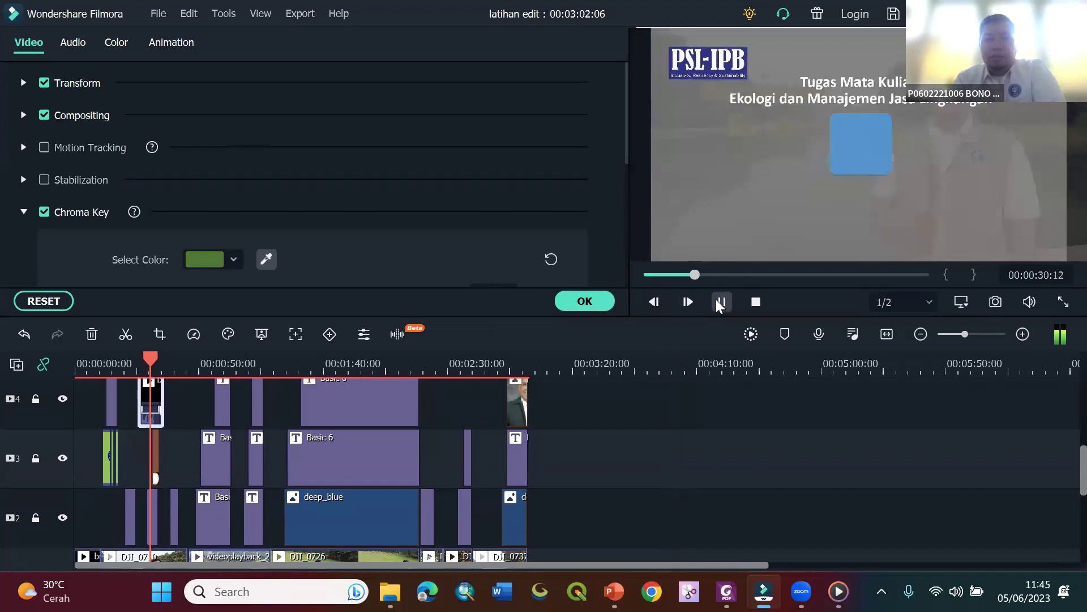
{"action": "left_click", "coordinate": [720, 302]}
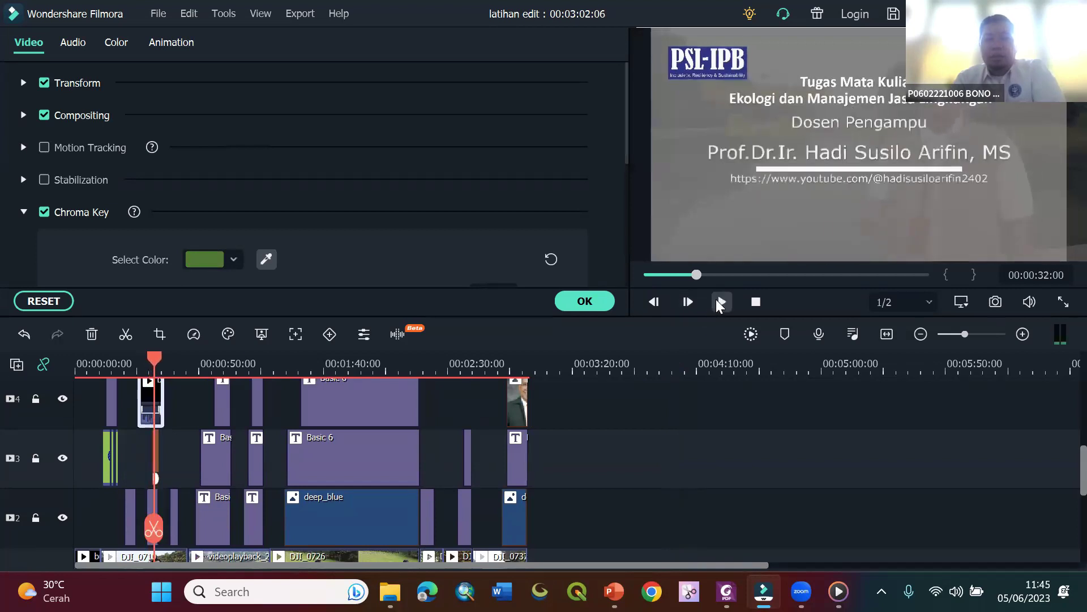
{"action": "left_click", "coordinate": [720, 302]}
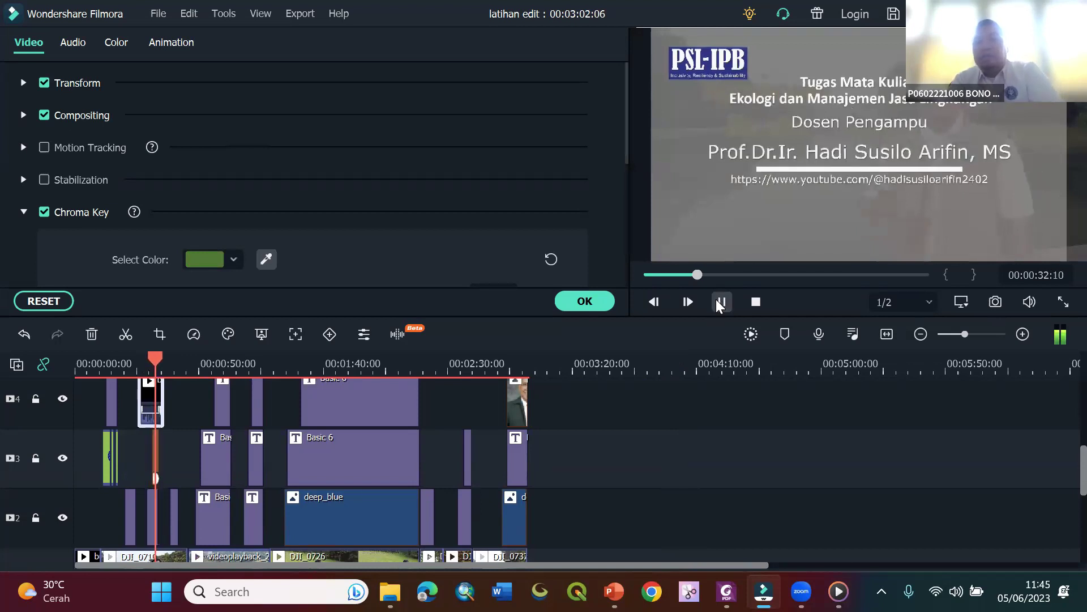
{"action": "left_click", "coordinate": [720, 302]}
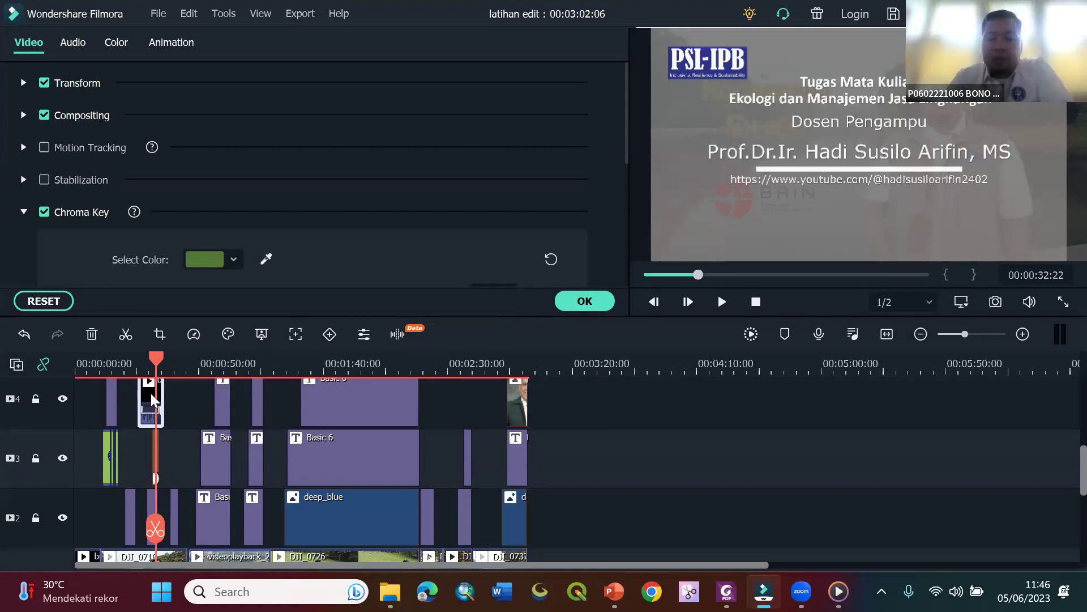
- Delete the bumper jasling clip from video track 4 and close the clip settings
{"action": "key", "text": "Delete"}
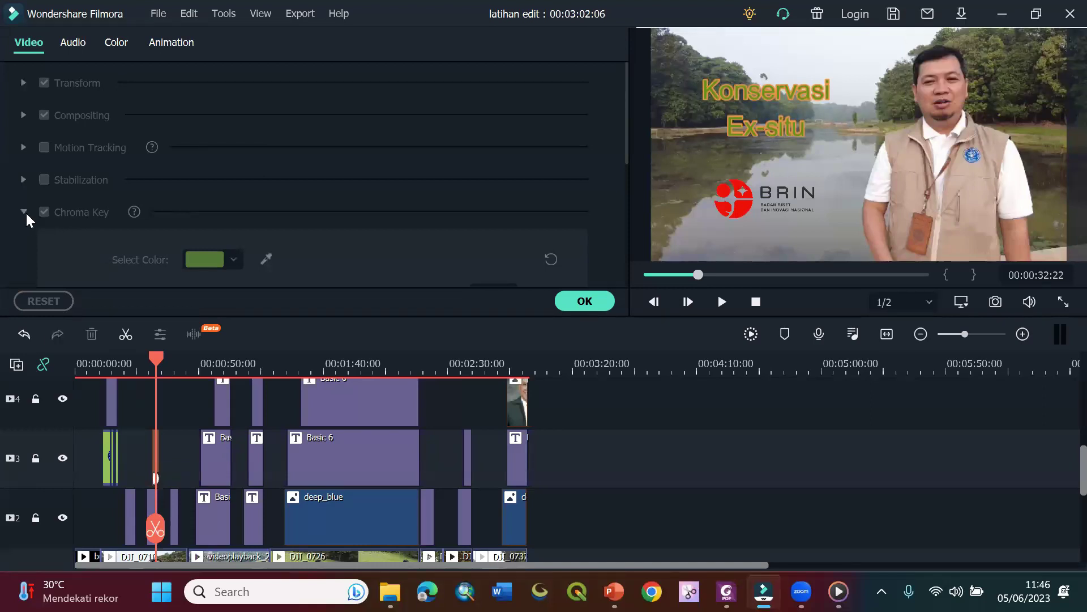
{"action": "left_click", "coordinate": [44, 211]}
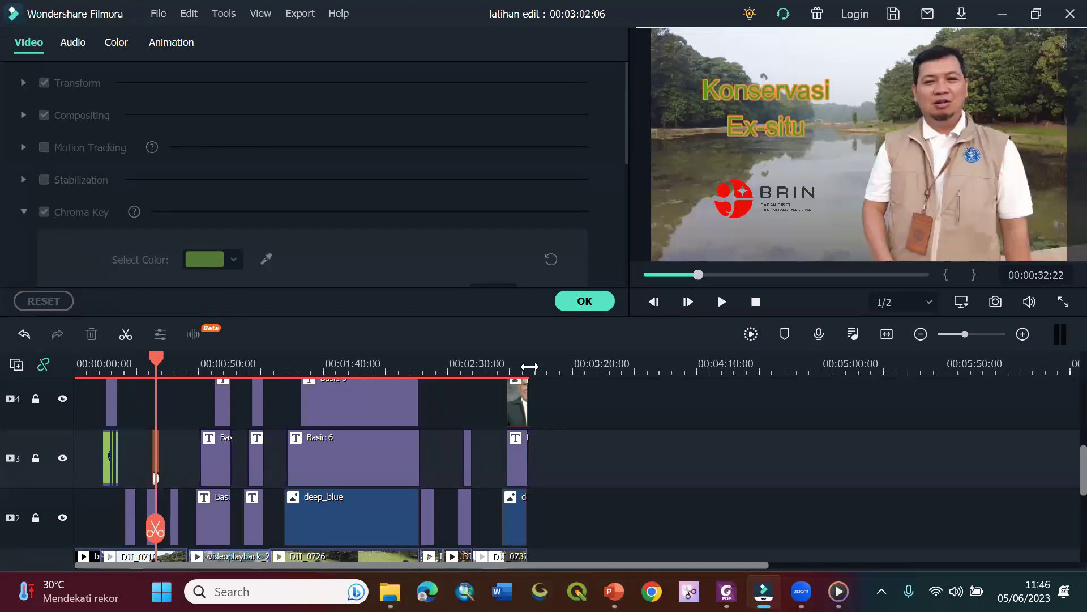
{"action": "left_click", "coordinate": [598, 303]}
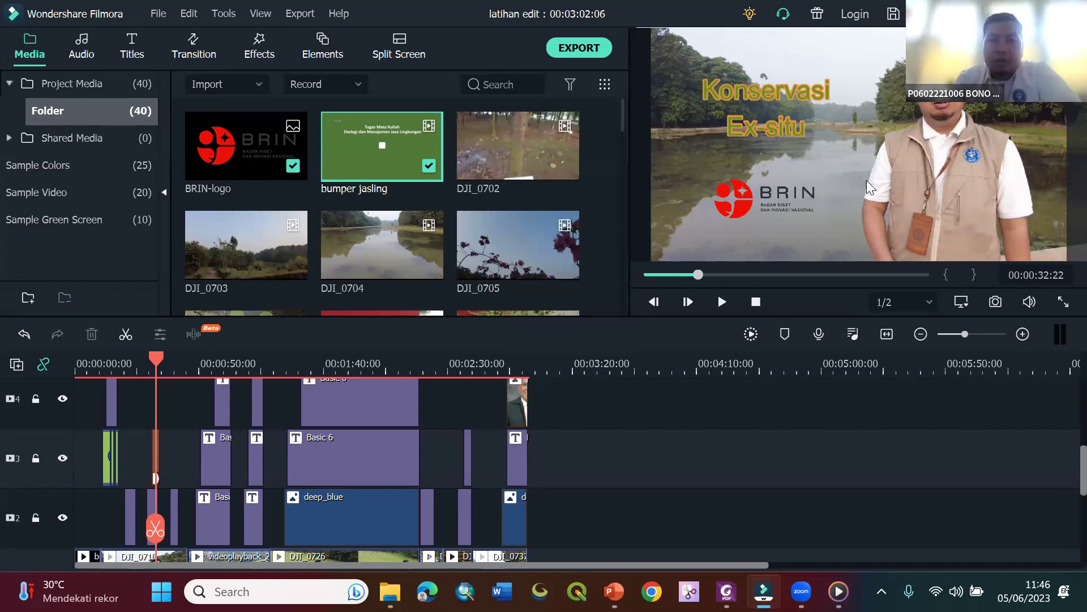
{"action": "right_click", "coordinate": [593, 171]}
{"action": "left_click", "coordinate": [621, 192]}
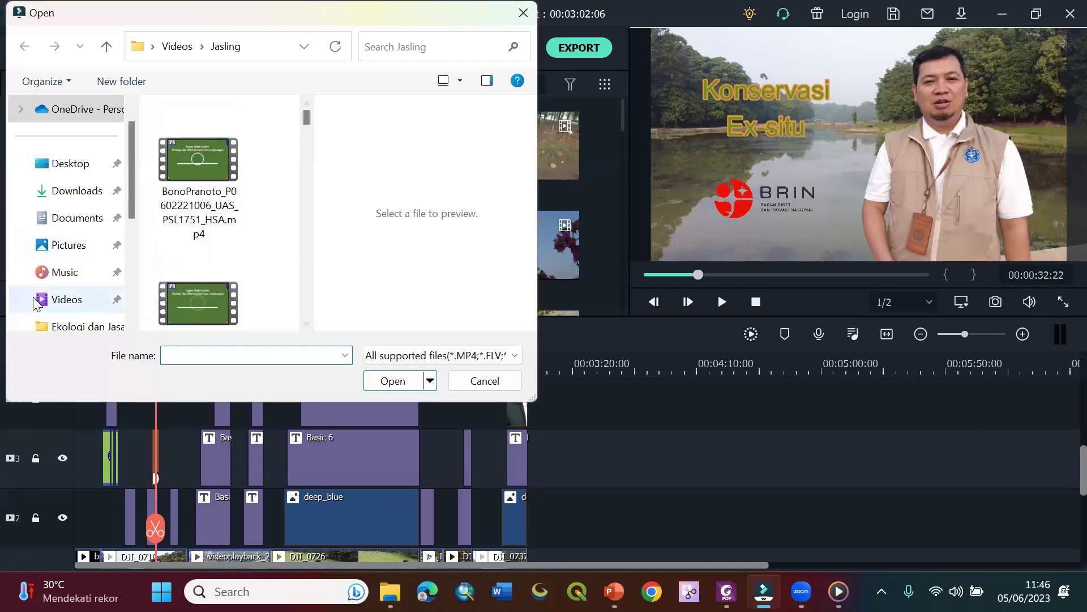
{"action": "left_click", "coordinate": [71, 303]}
{"action": "scroll", "coordinate": [220, 230], "scroll_direction": "down", "scroll_amount": 8}
{"action": "scroll", "coordinate": [220, 230], "scroll_direction": "down", "scroll_amount": 6}
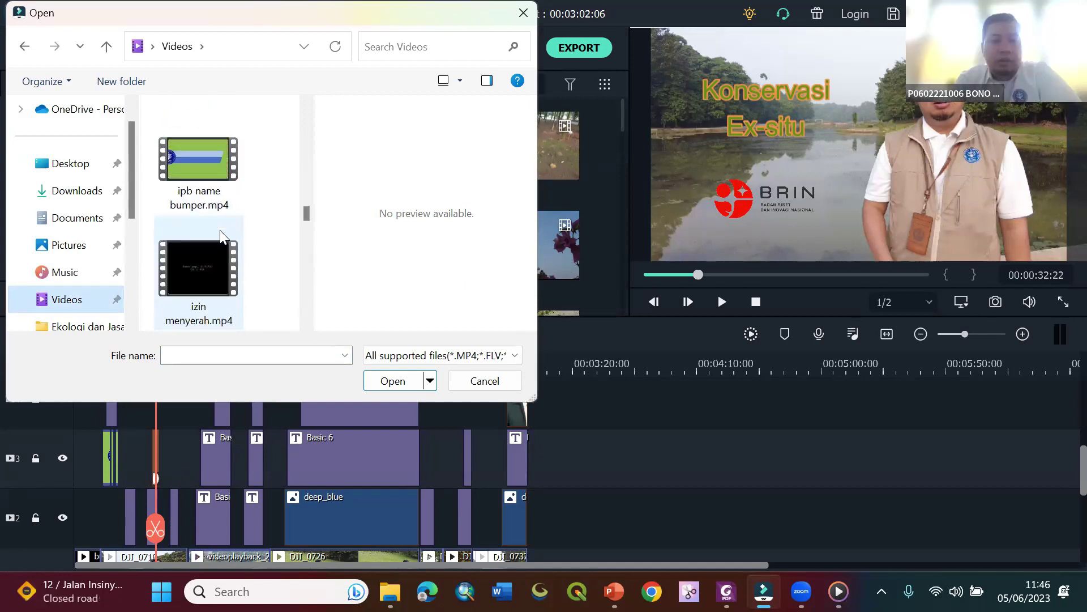
{"action": "scroll", "coordinate": [220, 230], "scroll_direction": "down", "scroll_amount": 2}
{"action": "scroll", "coordinate": [219, 230], "scroll_direction": "up", "scroll_amount": 4}
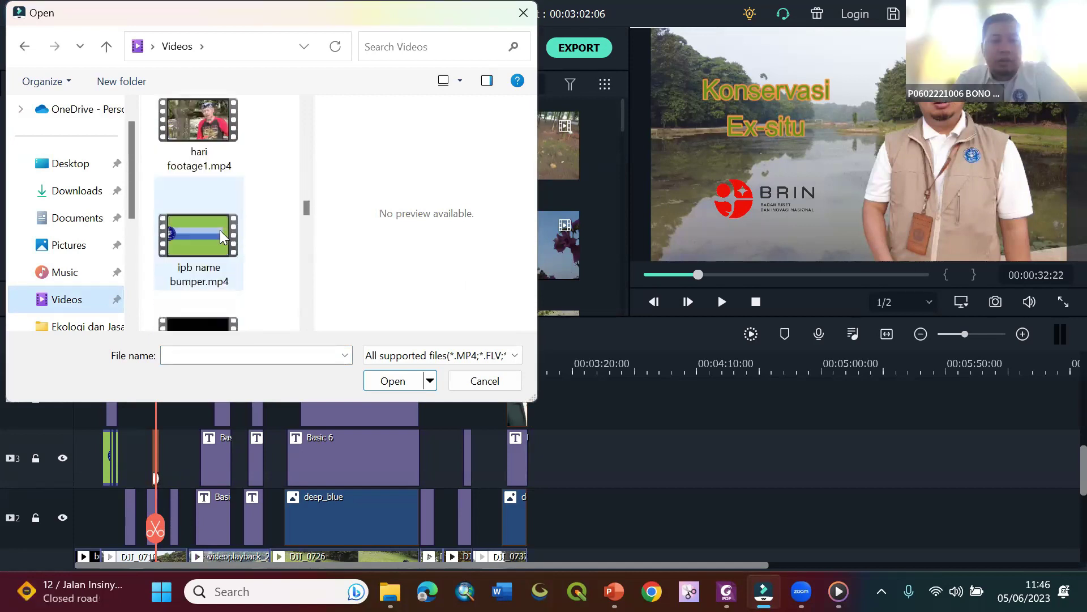
{"action": "left_click", "coordinate": [509, 380]}
- Place the ipb name bumper clip on video track 3 at about 4 minutes and play it through
{"action": "scroll", "coordinate": [405, 260], "scroll_direction": "down", "scroll_amount": 10}
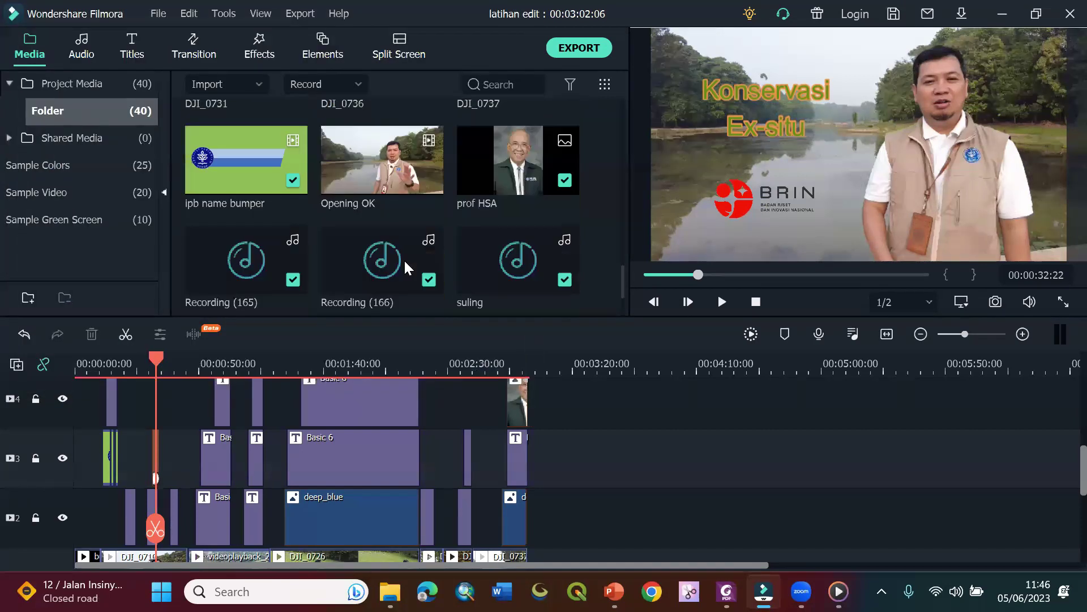
{"action": "scroll", "coordinate": [404, 259], "scroll_direction": "up", "scroll_amount": 2}
{"action": "left_click_drag", "start_coordinate": [288, 257], "coordinate": [678, 456]}
{"action": "left_click", "coordinate": [674, 366]}
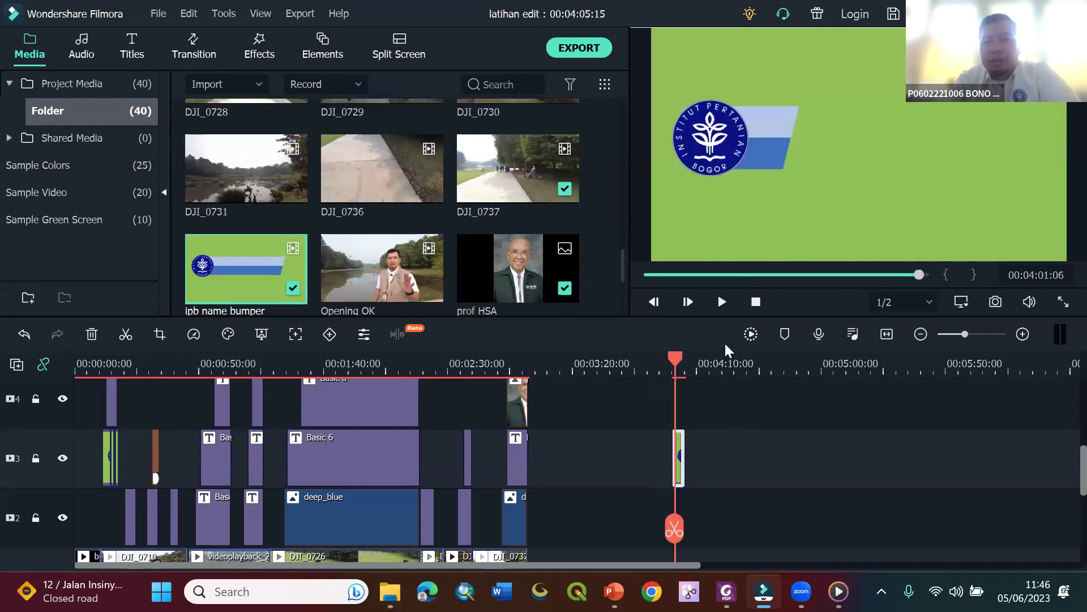
{"action": "left_click", "coordinate": [722, 303]}
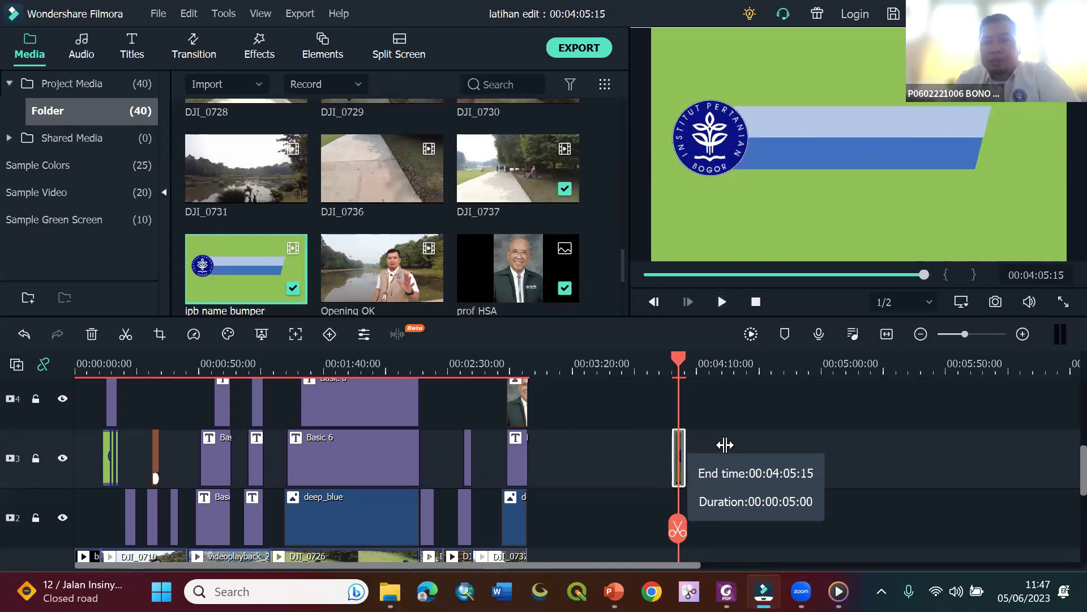
{"action": "left_click", "coordinate": [684, 355]}
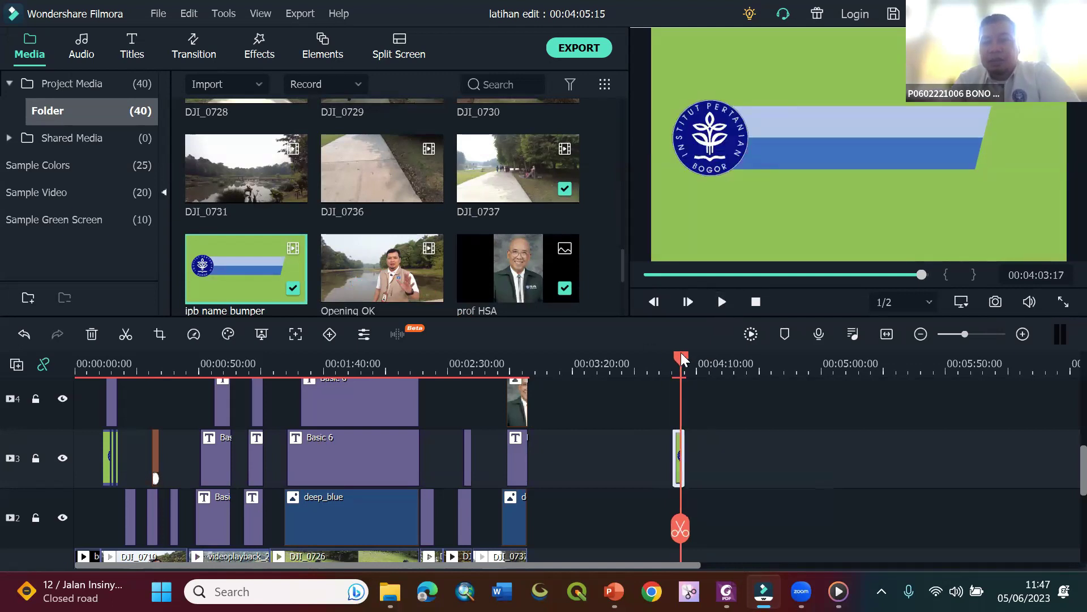
- Enable Chroma Key on the ipb name bumper clip and sample its light green background as the key colour
{"action": "double_click", "coordinate": [680, 446]}
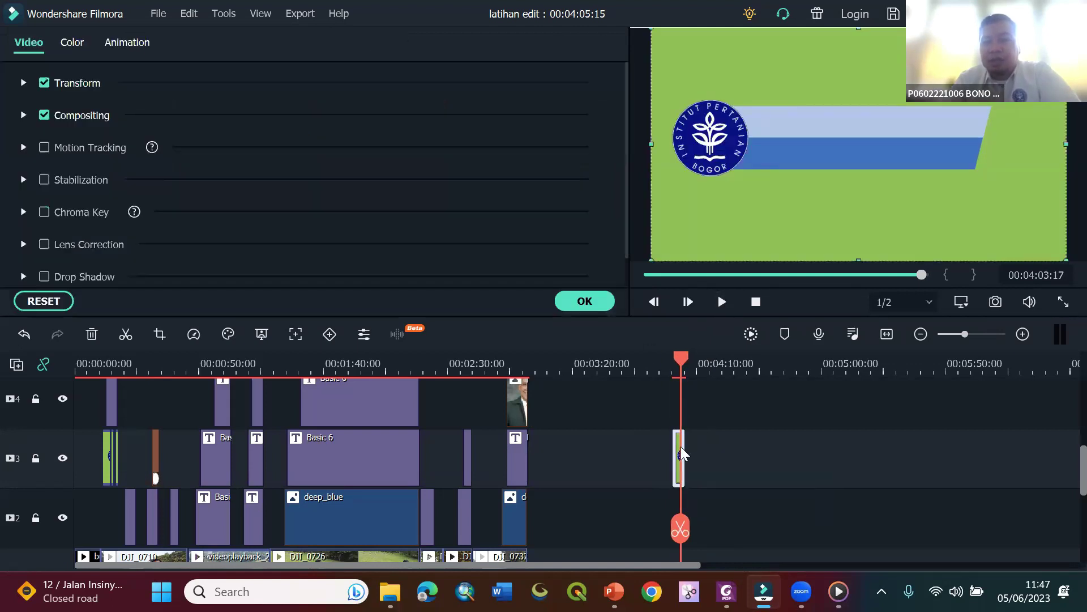
{"action": "left_click", "coordinate": [51, 209]}
{"action": "left_click", "coordinate": [269, 258]}
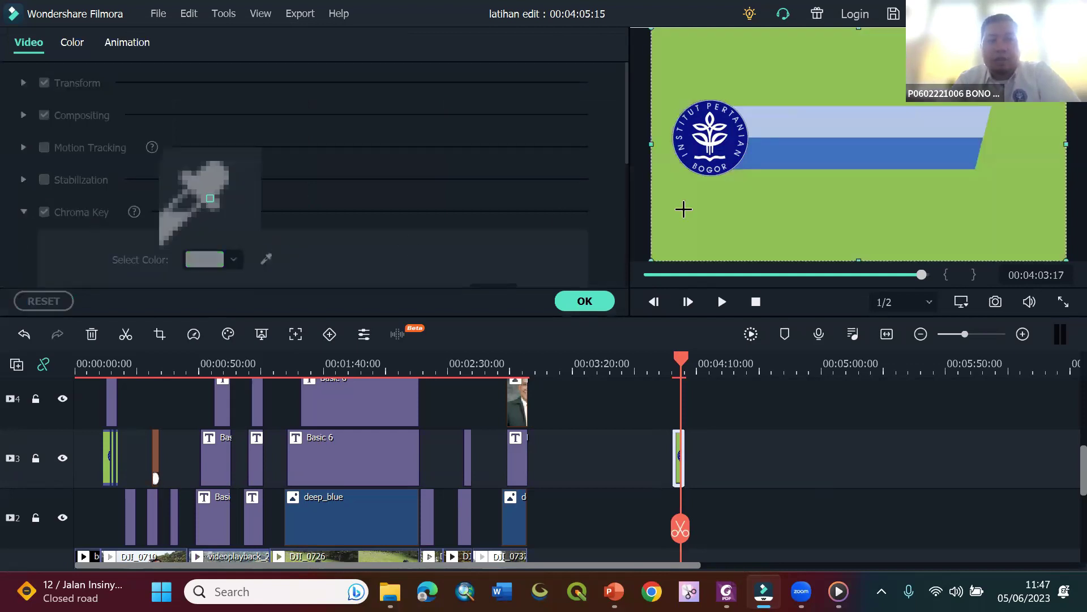
{"action": "left_click", "coordinate": [739, 220]}
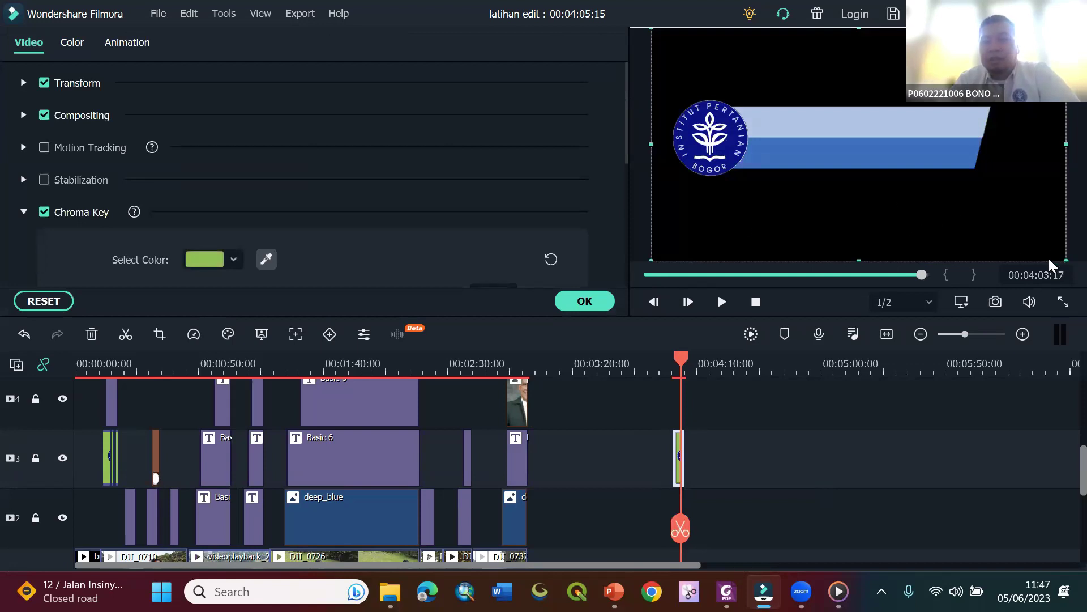
- Shrink the keyed ipb name bumper to less than half the frame width and place it in the frame's lower-left corner
{"action": "left_click_drag", "start_coordinate": [1057, 251], "coordinate": [904, 146]}
{"action": "left_click_drag", "start_coordinate": [788, 61], "coordinate": [792, 184]}
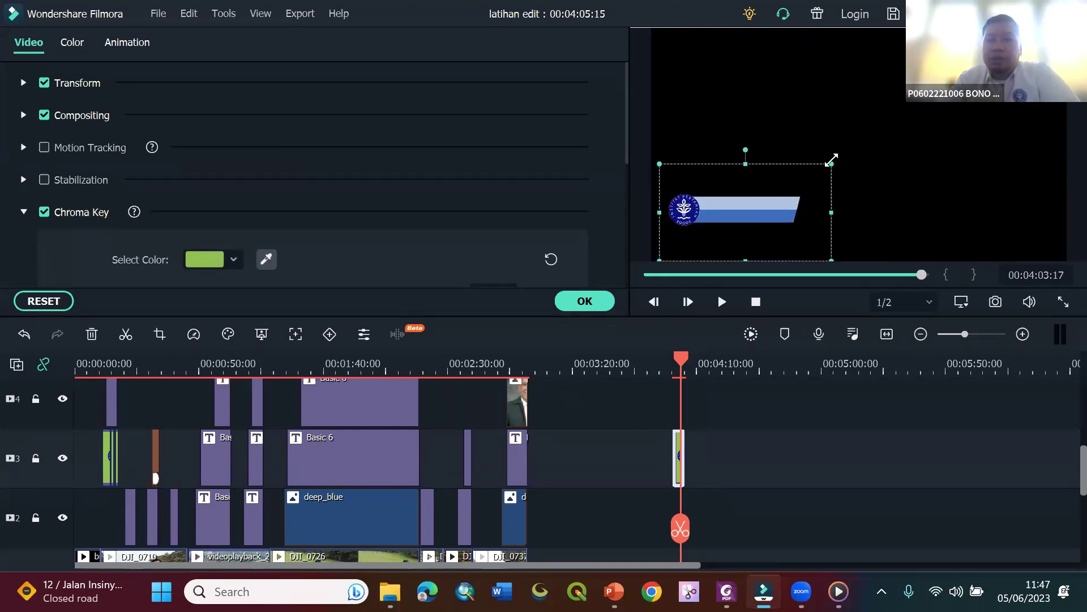
{"action": "left_click_drag", "start_coordinate": [838, 159], "coordinate": [840, 160]}
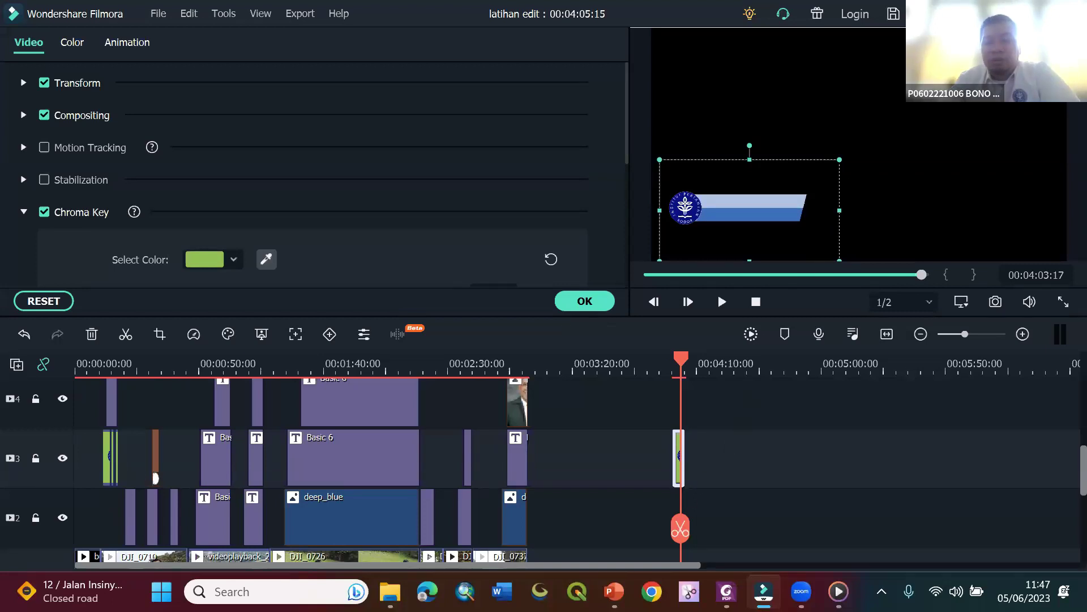
- Switch to PowerPoint and give the name banner slide (slide 18) a solid light green background from the standard colours
{"action": "left_click", "coordinate": [615, 591]}
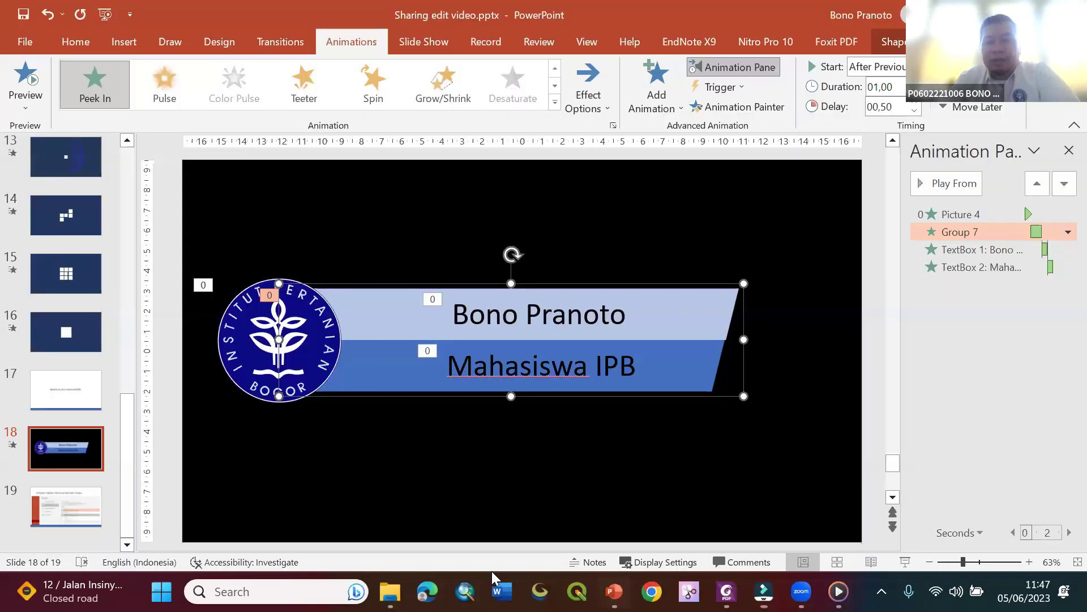
{"action": "left_click", "coordinate": [221, 476]}
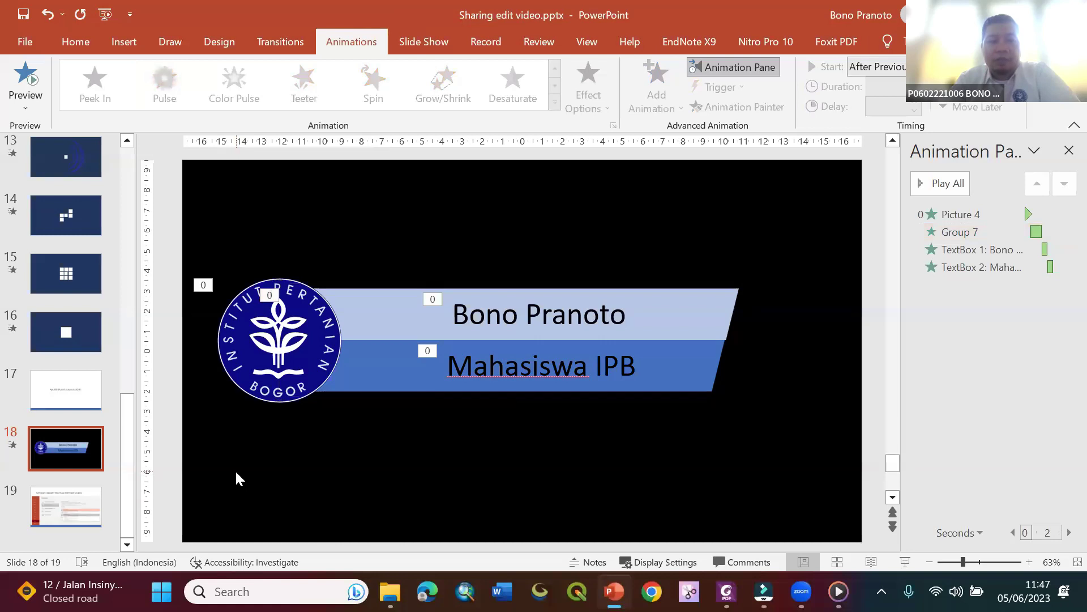
{"action": "right_click", "coordinate": [237, 472]}
{"action": "left_click", "coordinate": [281, 438]}
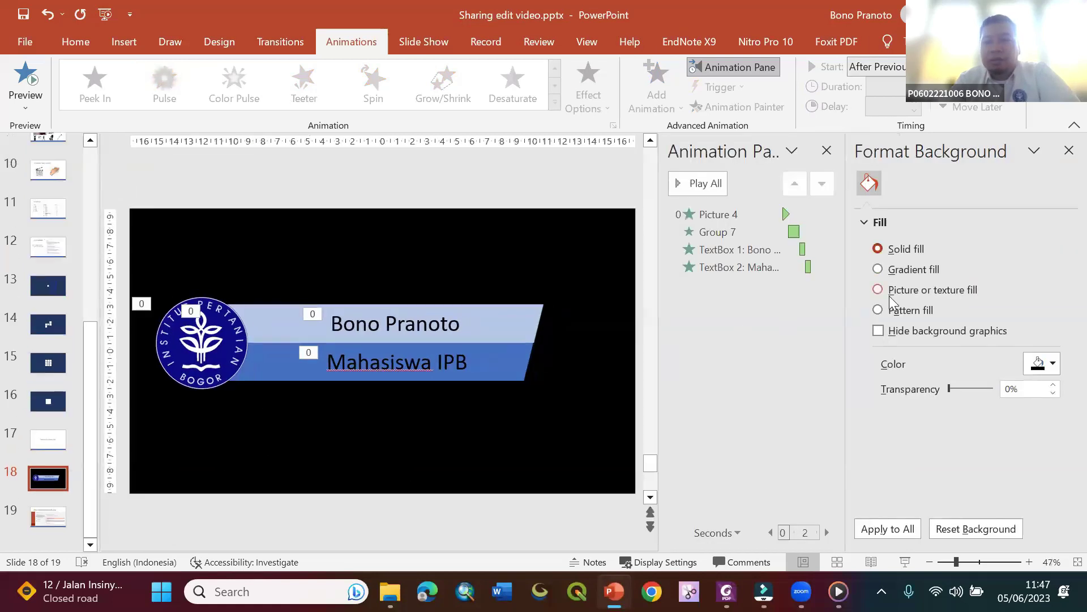
{"action": "left_click", "coordinate": [1054, 364]}
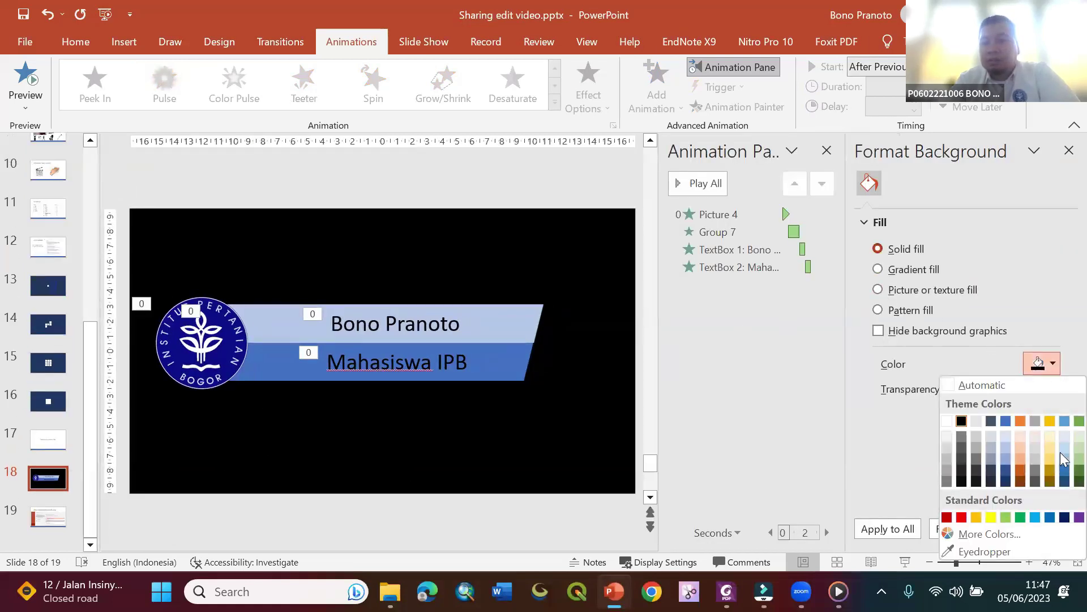
{"action": "left_click", "coordinate": [1063, 458]}
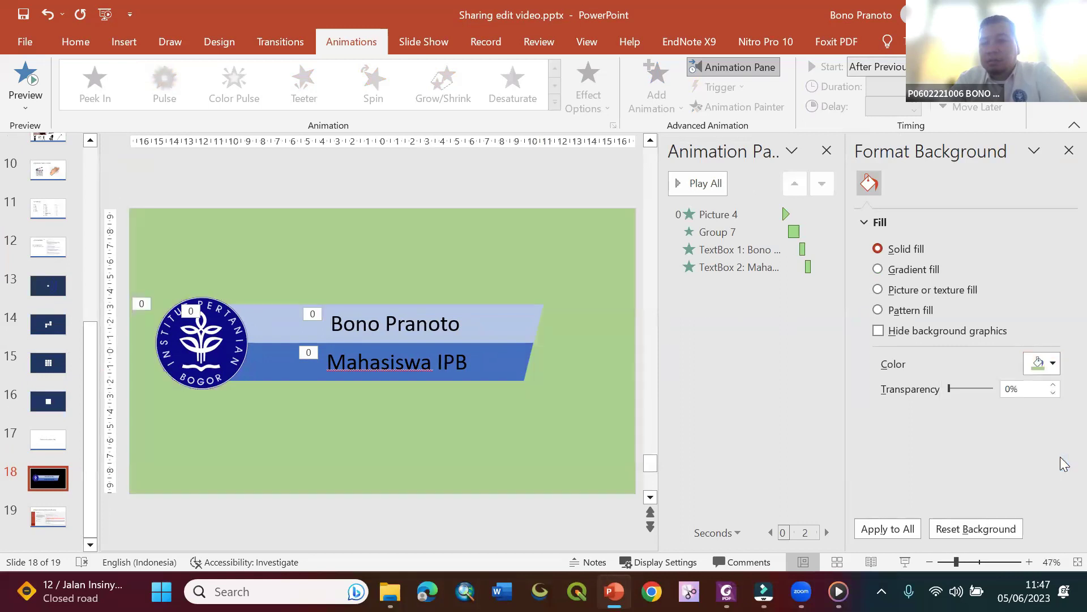
{"action": "left_click", "coordinate": [1053, 364]}
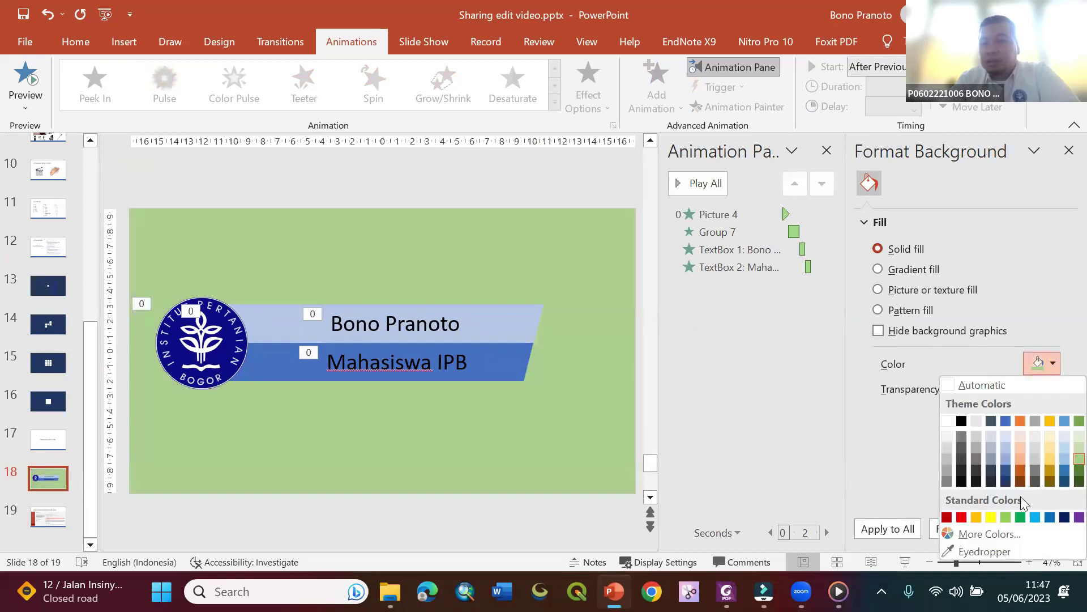
{"action": "left_click", "coordinate": [1008, 518]}
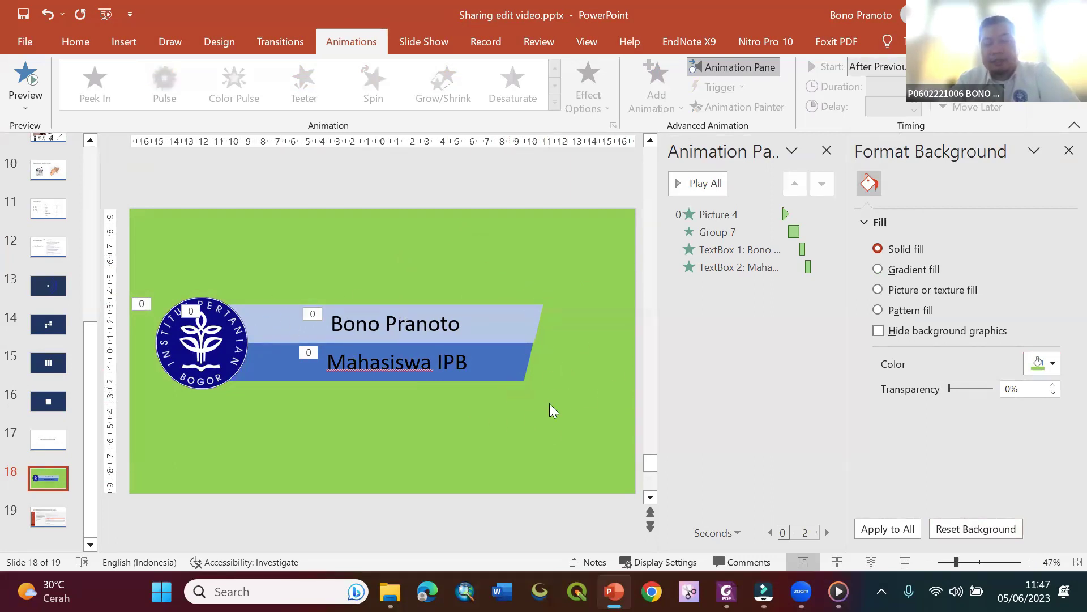
- Return to Filmora and enlarge the ipb name bumper overlay to about half the frame width, keeping it lower left
{"action": "left_click", "coordinate": [767, 579]}
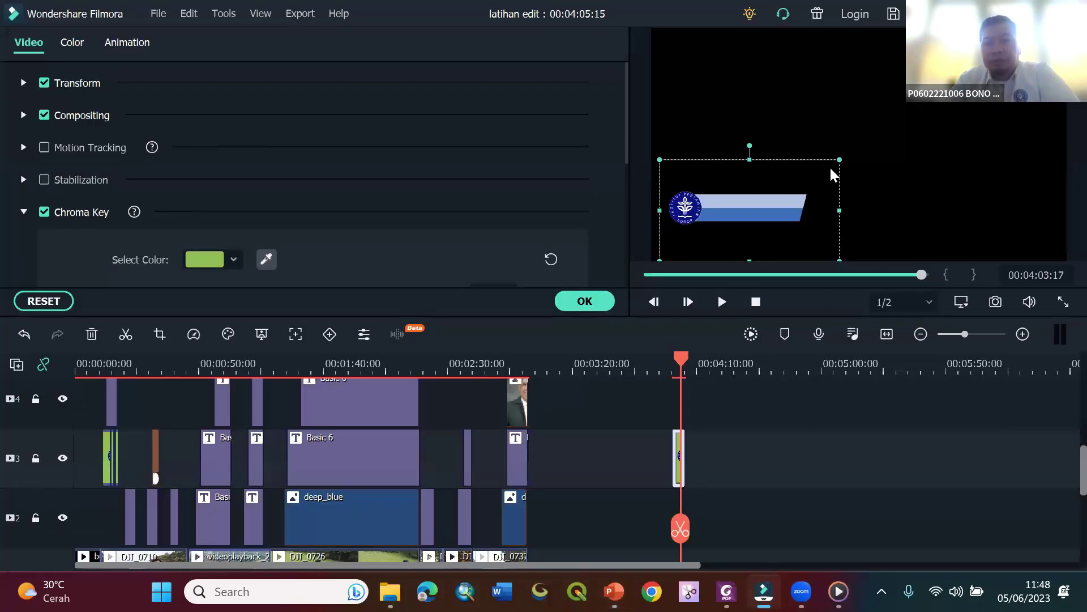
{"action": "left_click_drag", "start_coordinate": [878, 152], "coordinate": [879, 150]}
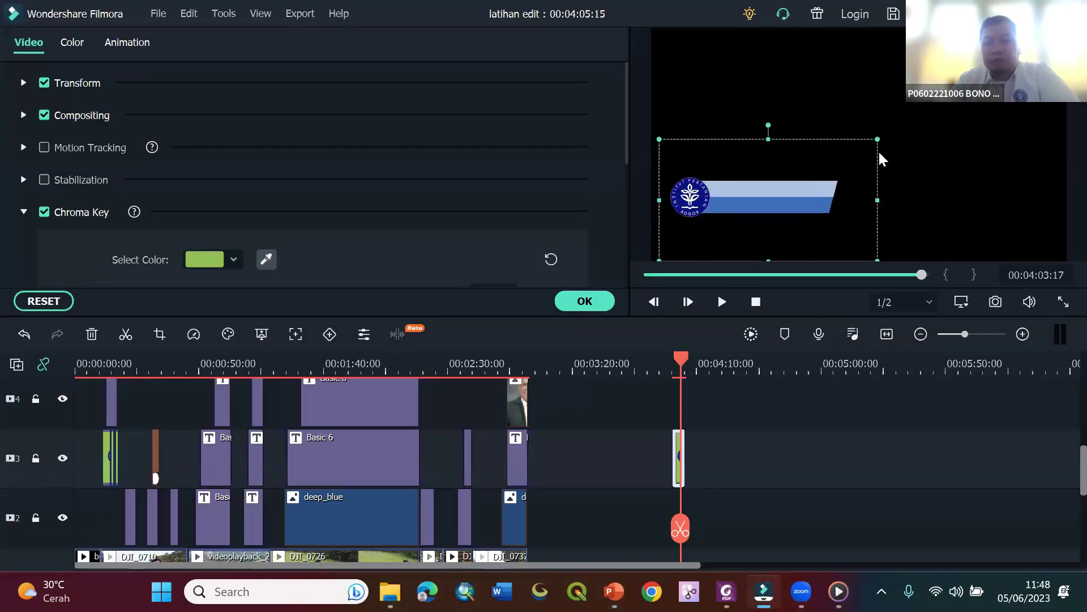
{"action": "left_click", "coordinate": [800, 422]}
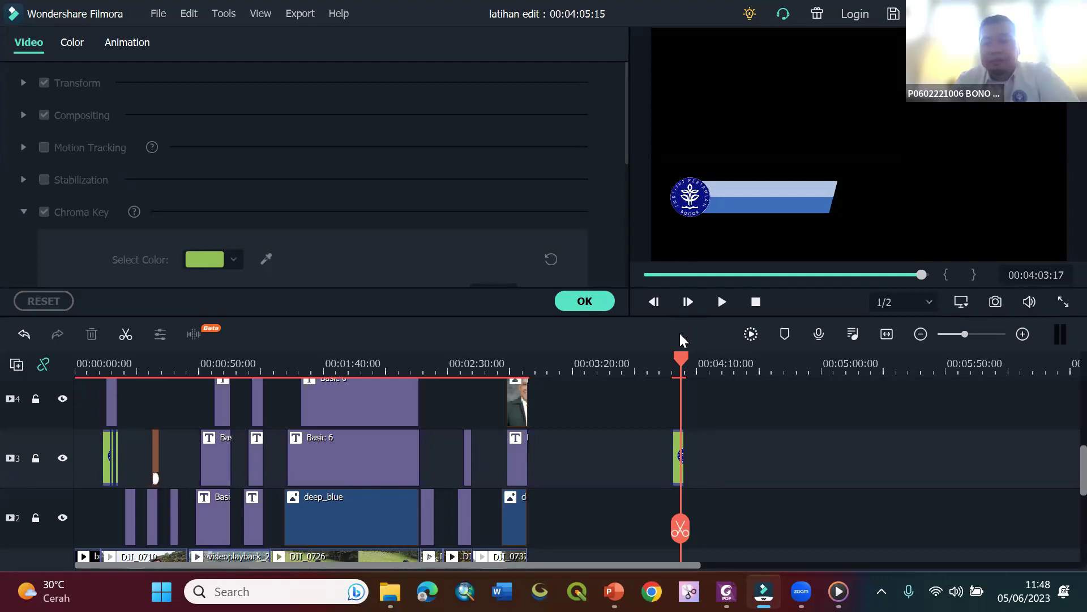
- Delete the ipb name bumper clip at about 4 minutes on video track 3
{"action": "left_click_drag", "start_coordinate": [683, 352], "coordinate": [669, 360]}
{"action": "left_click_drag", "start_coordinate": [712, 417], "coordinate": [677, 491]}
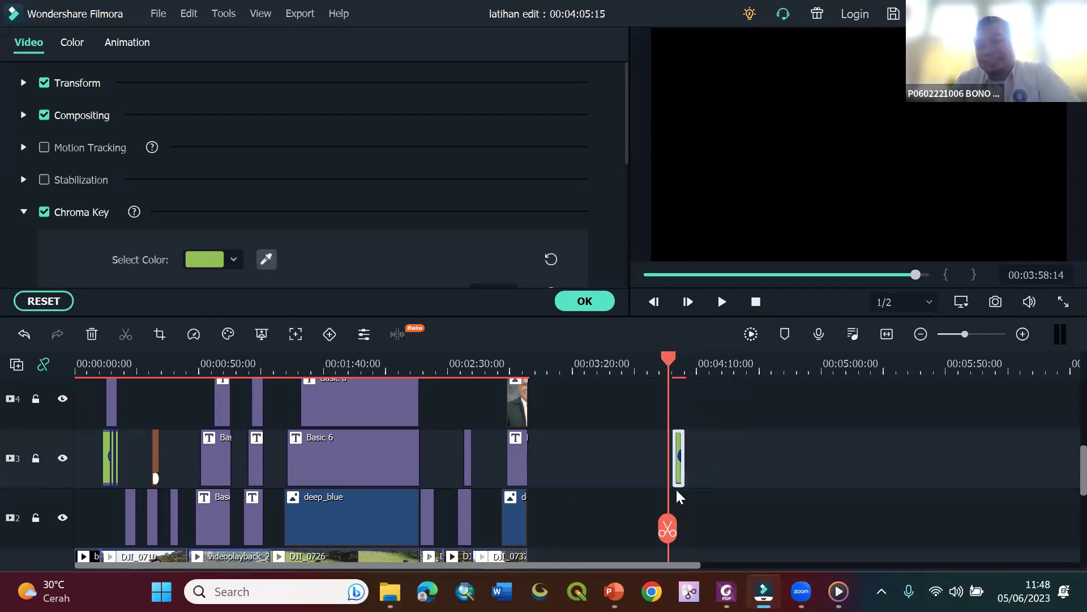
{"action": "key", "text": "Delete"}
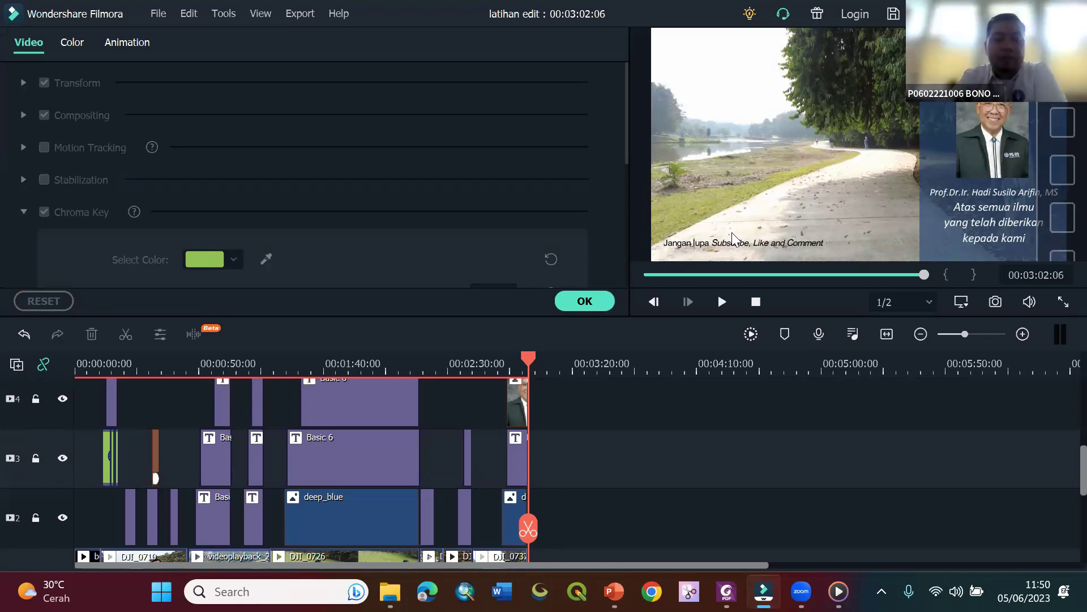
{"action": "scroll", "coordinate": [636, 371], "scroll_direction": "down", "scroll_amount": 1}
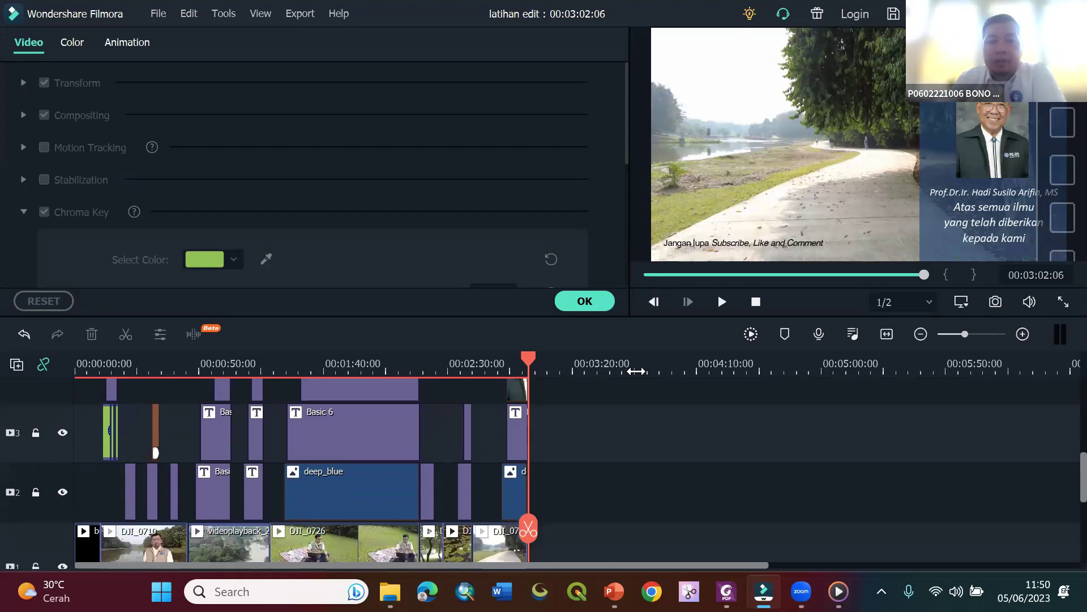